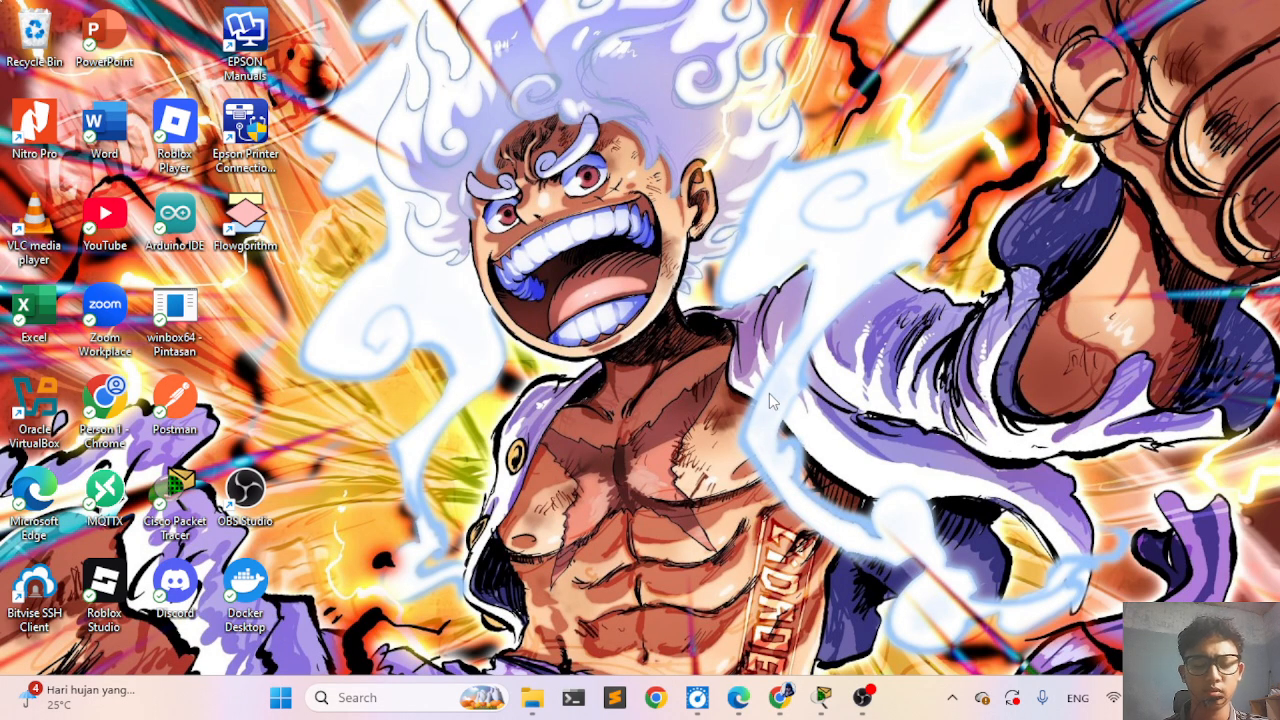
# - Switch to Cisco Packet Tracer and read the activity's Addressing Table, objectives, background and the start of Part 1: Configure VLANs
pyautogui.click(826, 695)
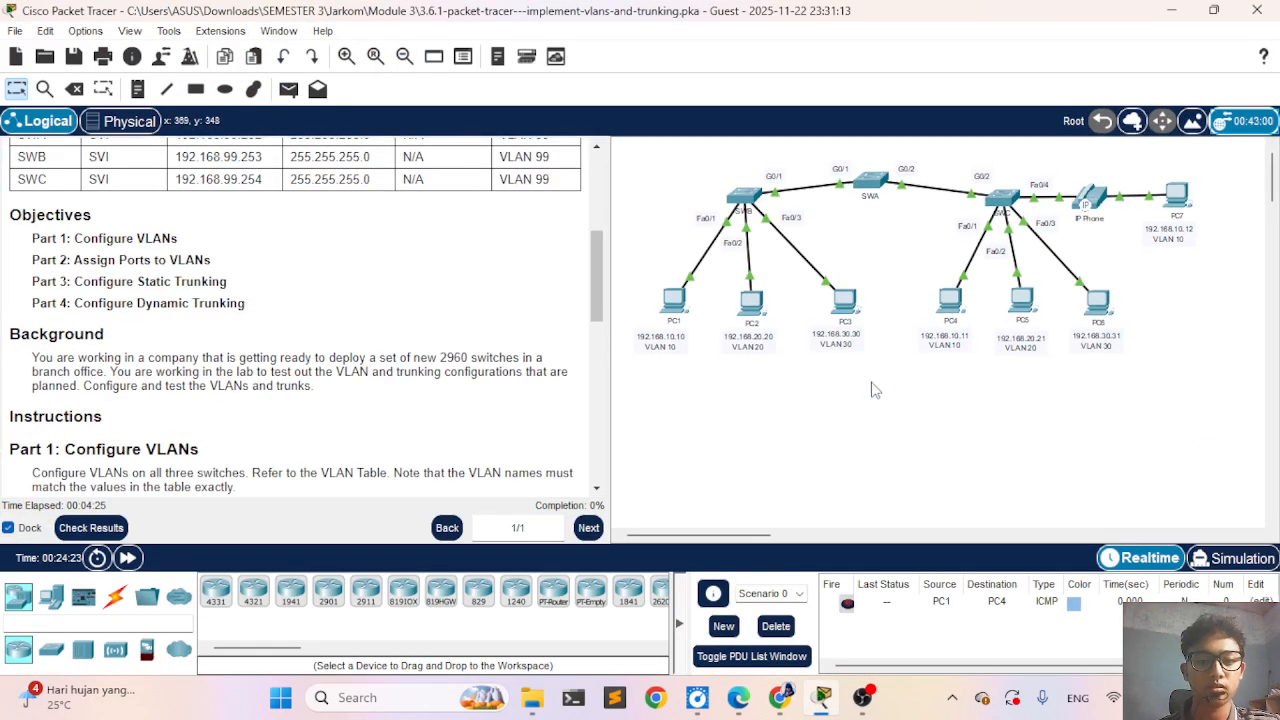
pyautogui.scroll(6, 500, 275)
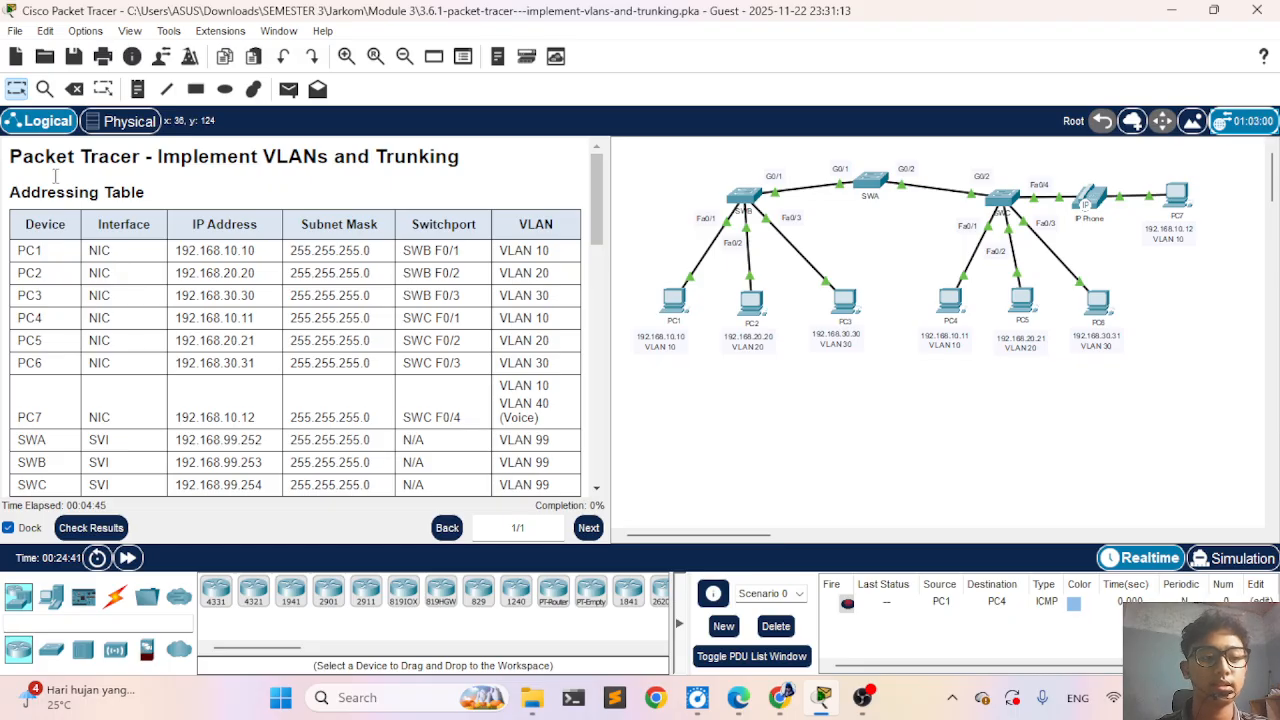
pyautogui.scroll(-1, 238, 270)
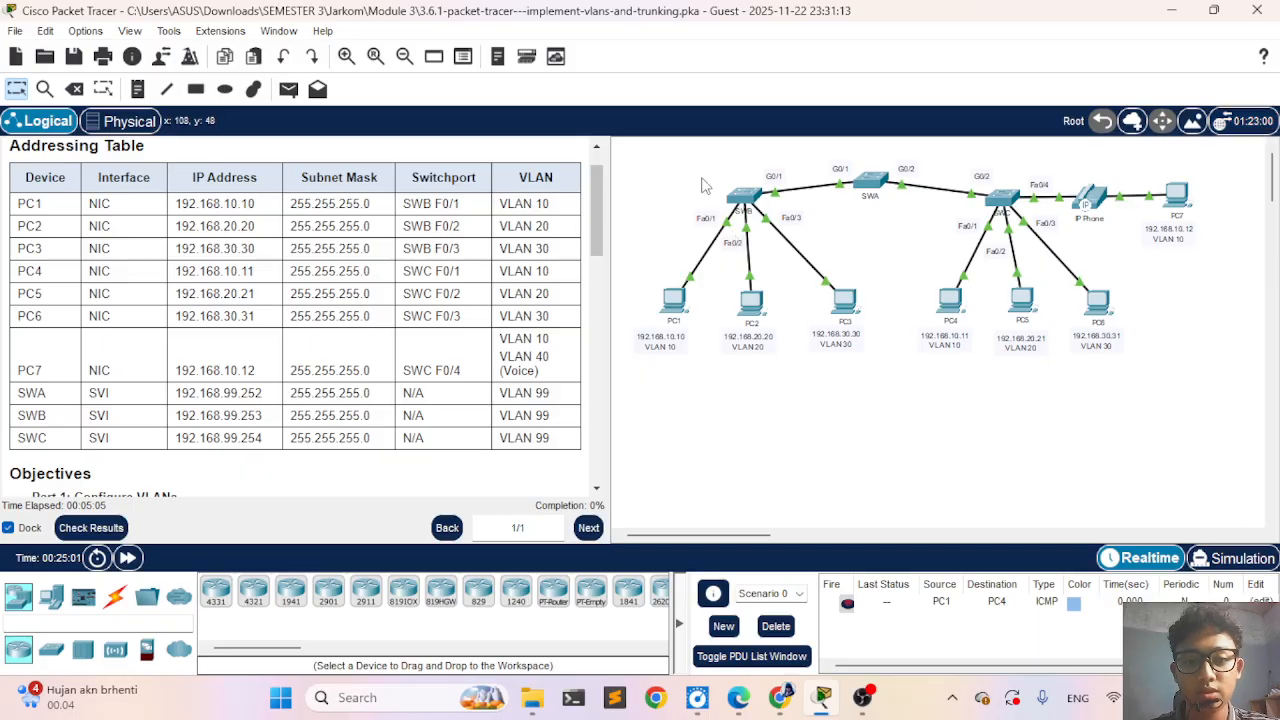
pyautogui.moveTo(688, 170); pyautogui.dragTo(662, 186)
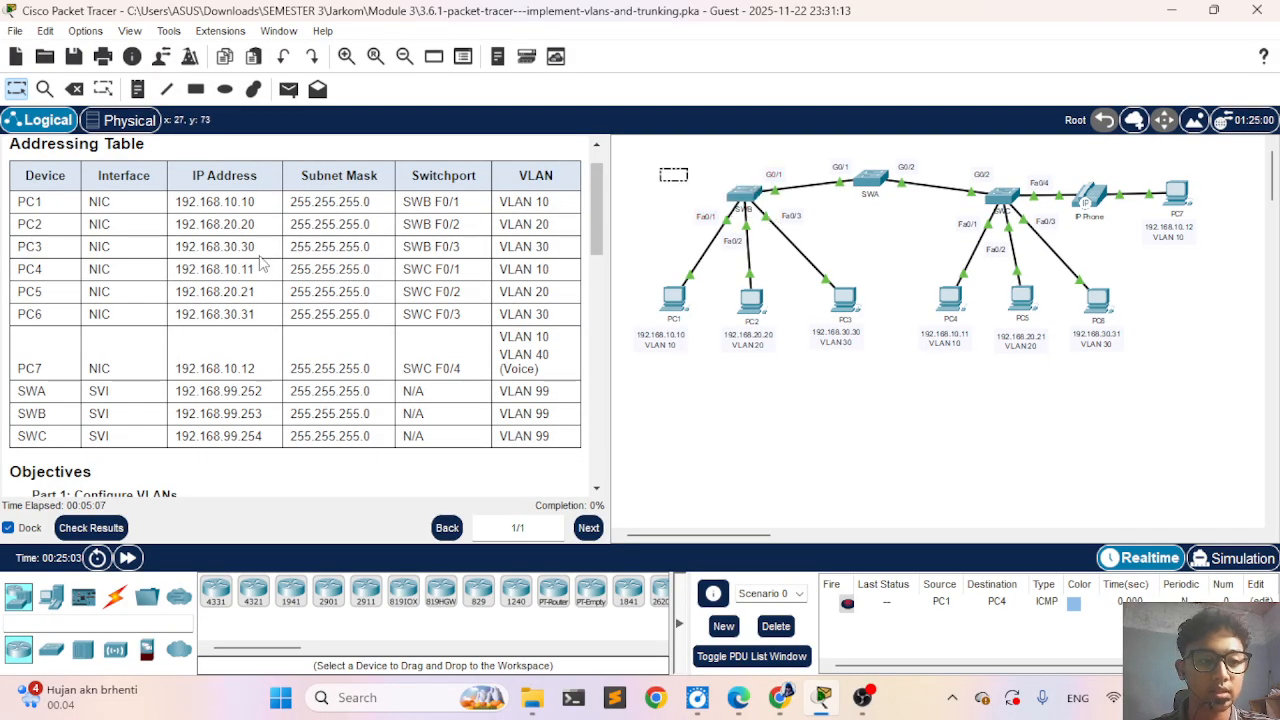
pyautogui.scroll(-3, 308, 308)
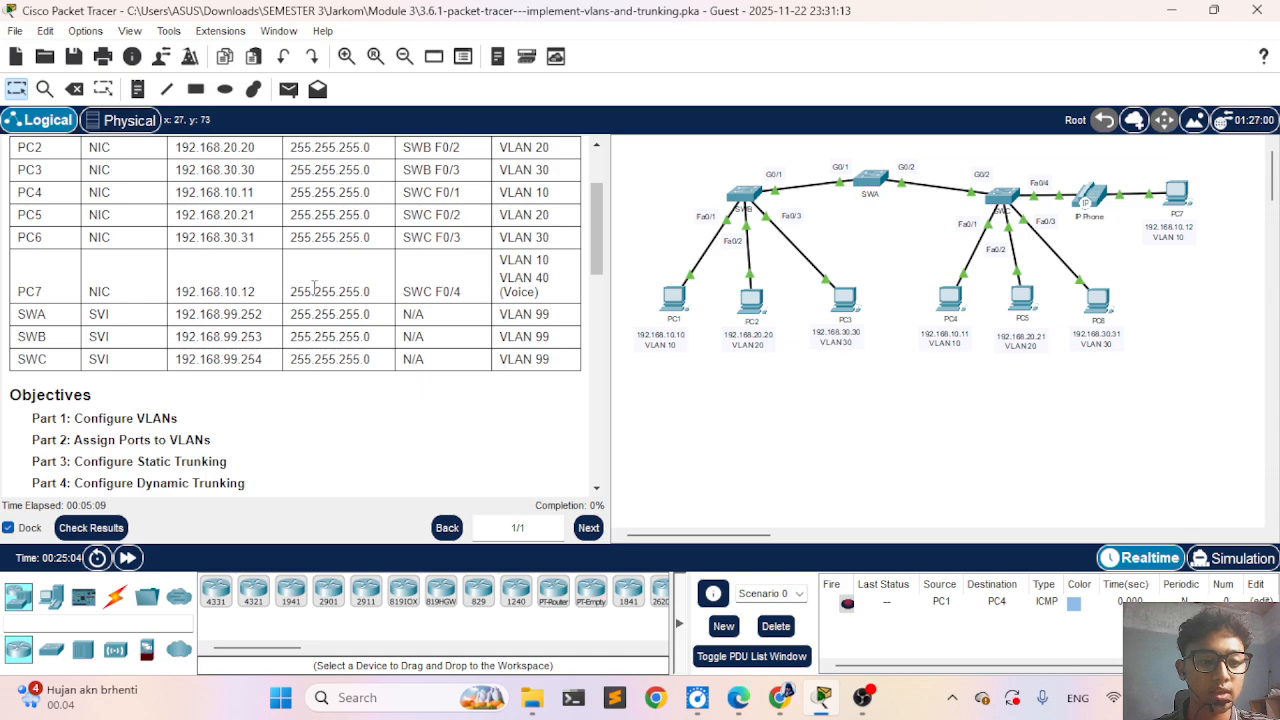
pyautogui.scroll(5, 265, 260)
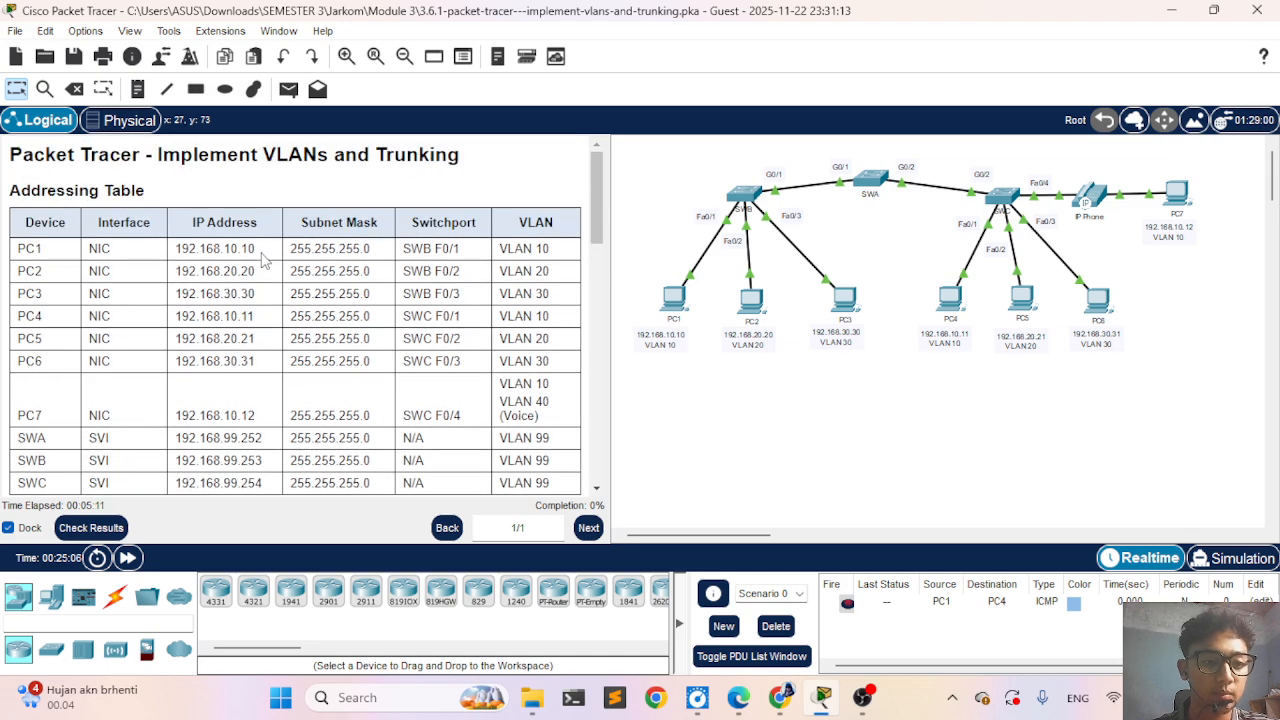
pyautogui.scroll(-4, 265, 258)
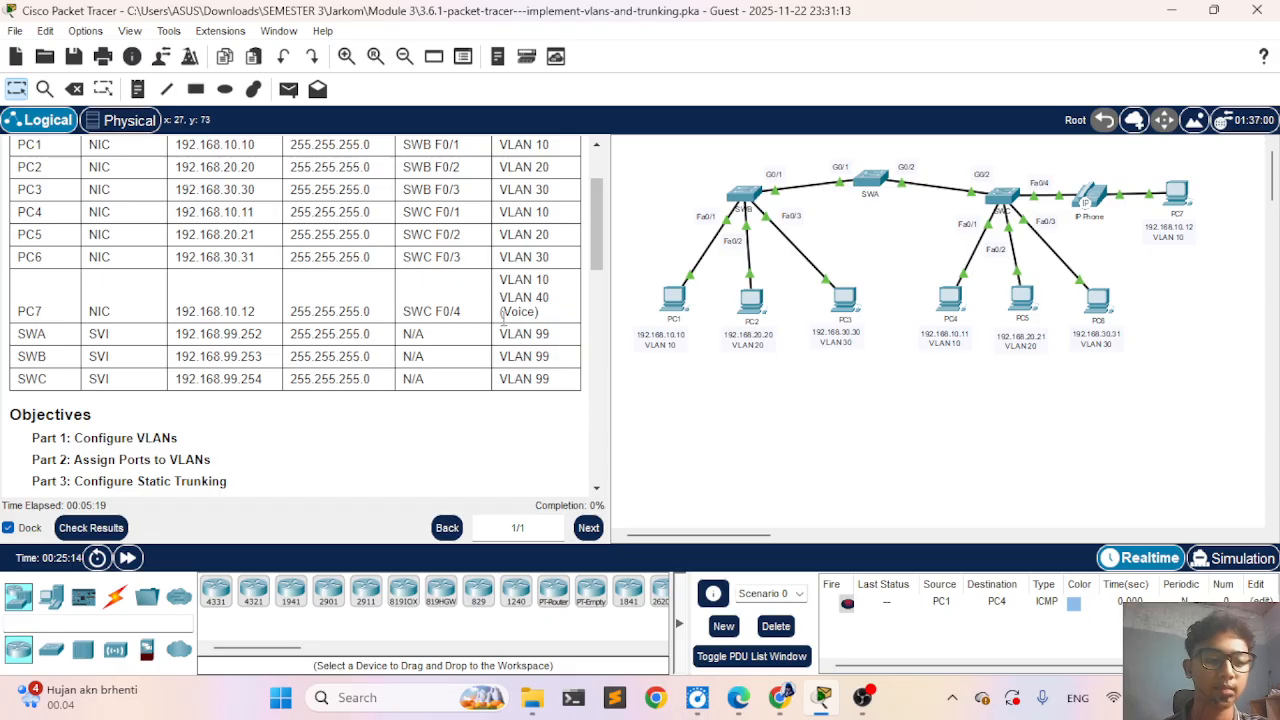
pyautogui.scroll(-1, 503, 318)
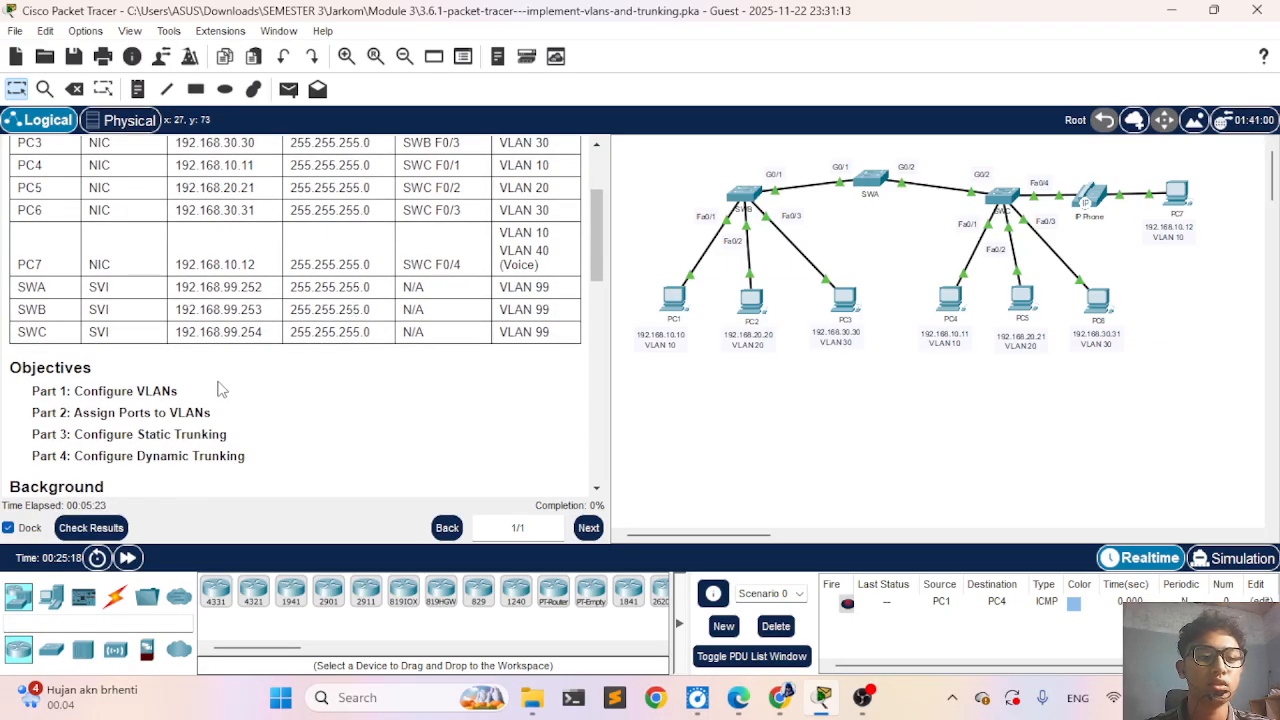
pyautogui.scroll(-2, 218, 387)
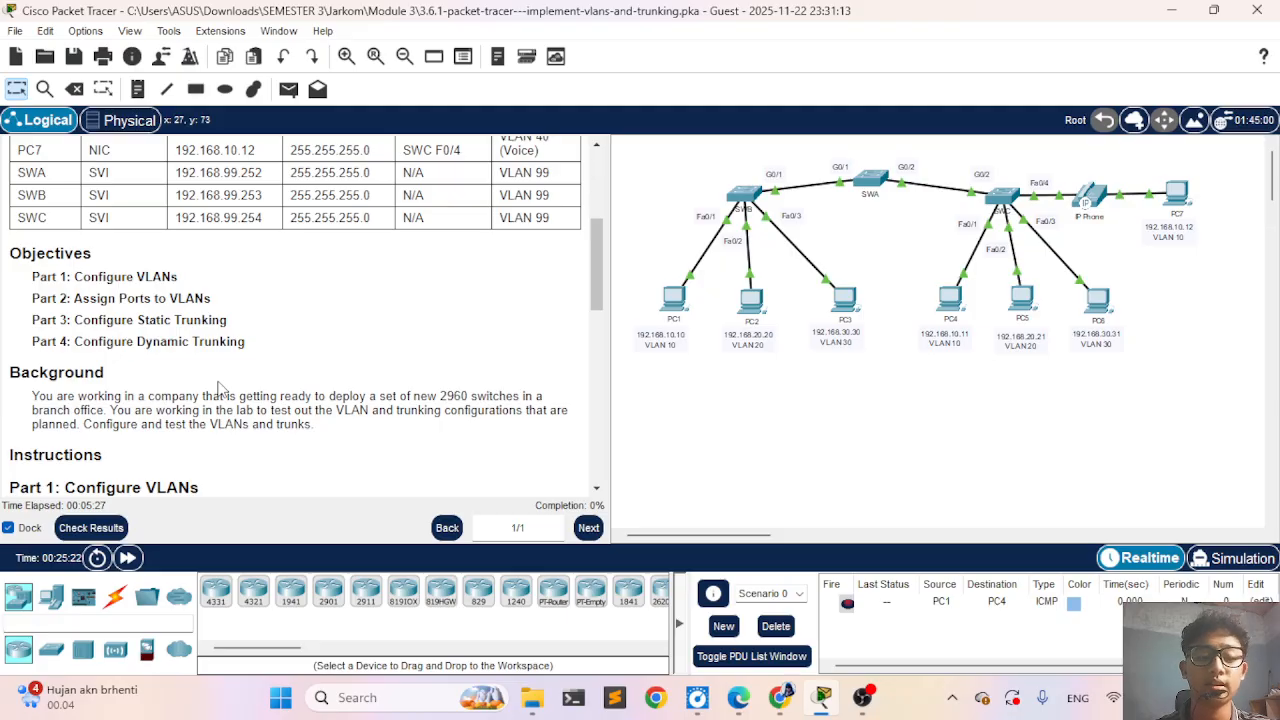
pyautogui.scroll(-2, 221, 387)
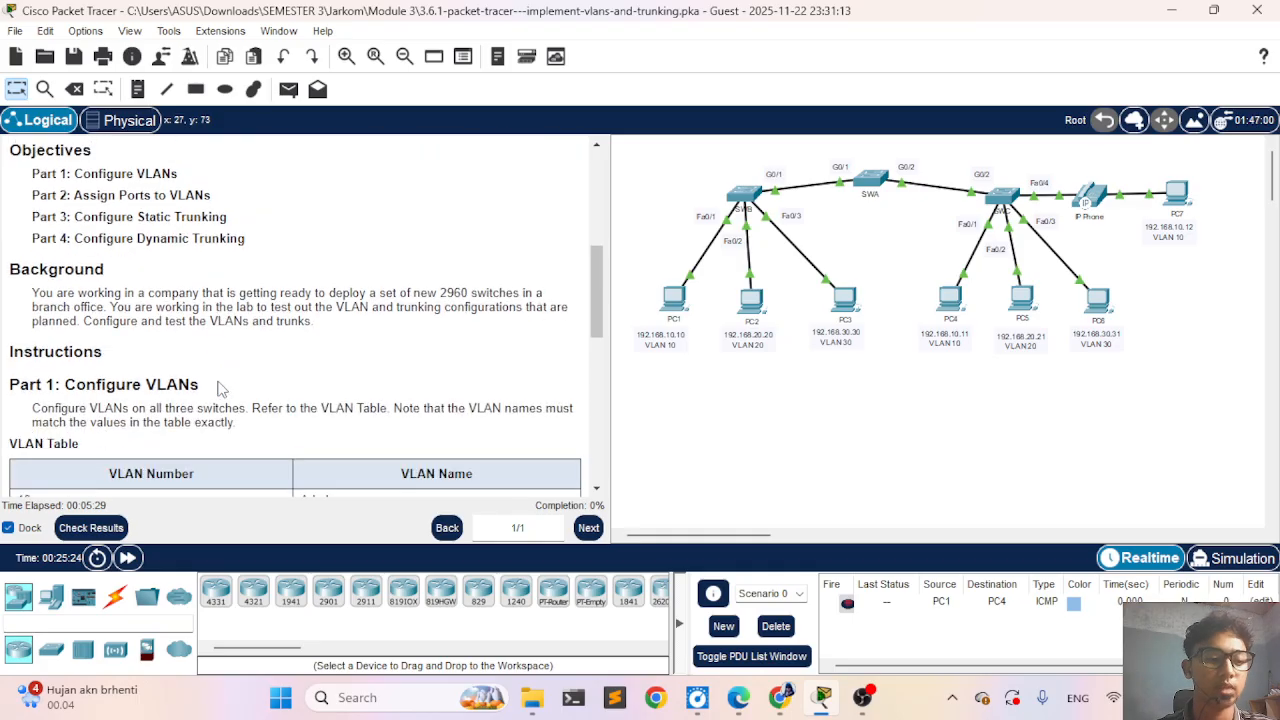
pyautogui.scroll(-1, 221, 387)
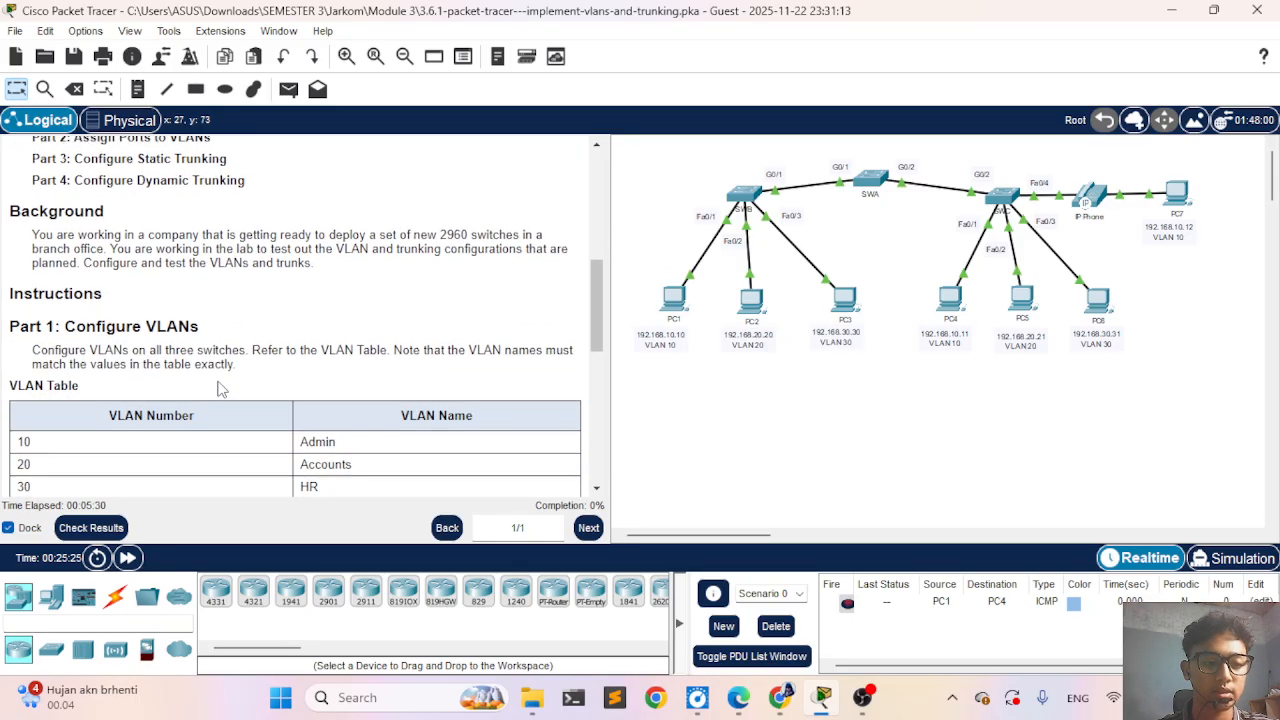
# - Check the activity results, review the assessment items for SWA, SWB and SWC, and return to the topology
pyautogui.click(110, 528)
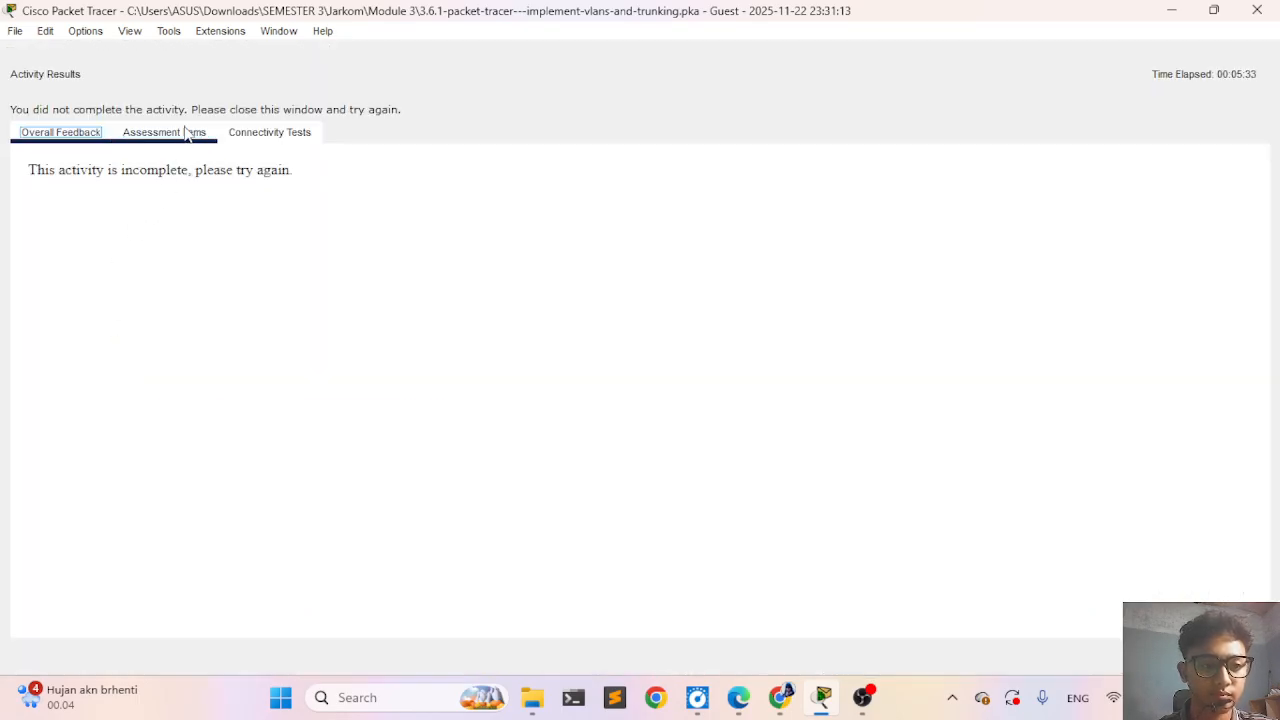
pyautogui.click(186, 134)
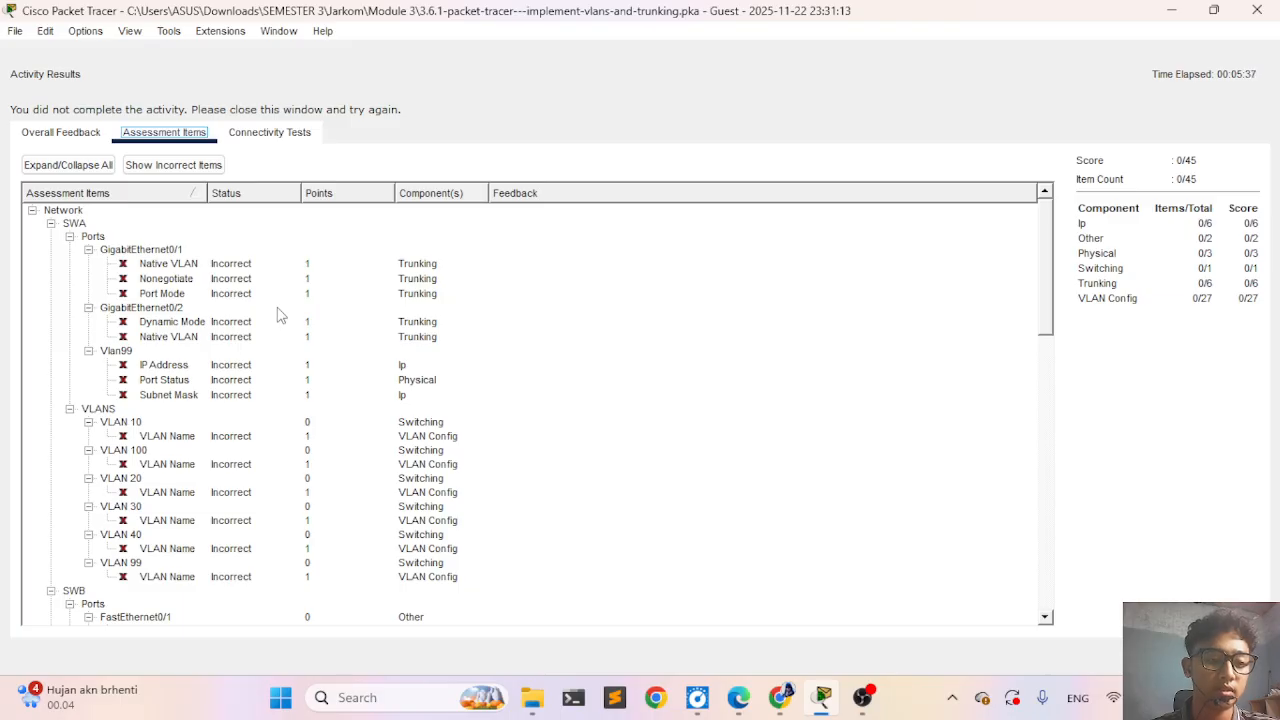
pyautogui.scroll(-11, 280, 315)
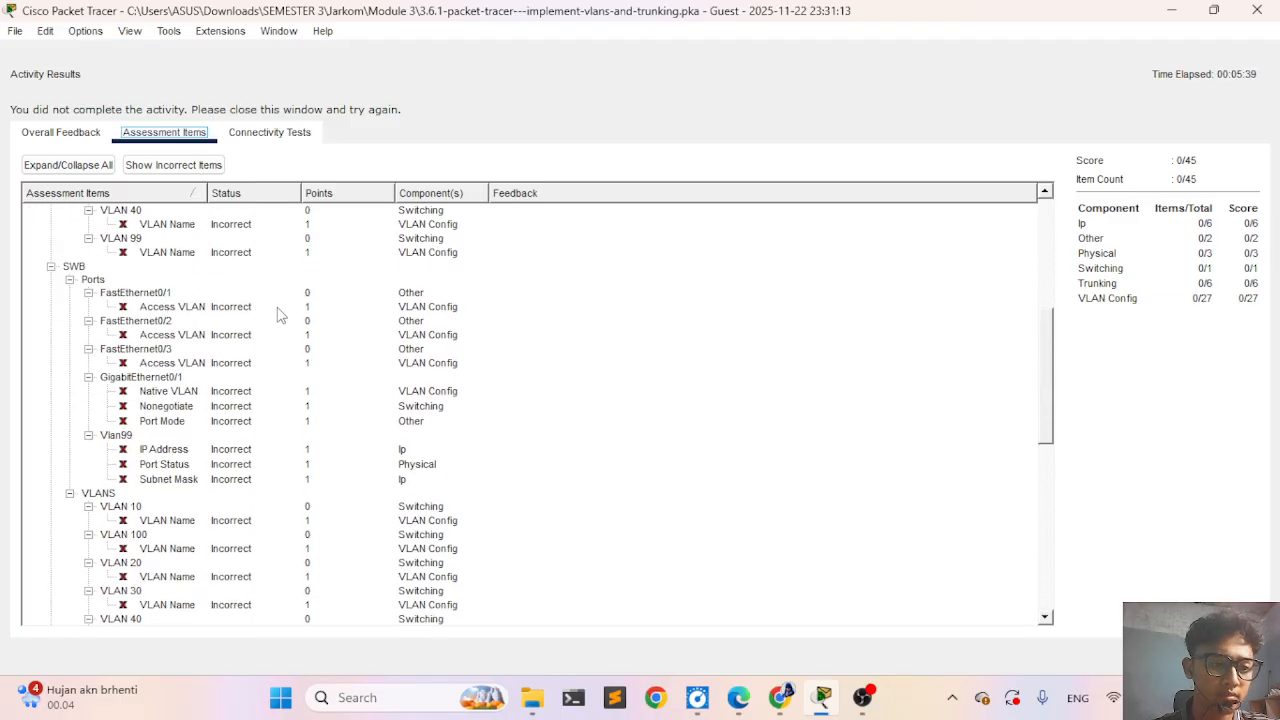
pyautogui.scroll(-6, 280, 315)
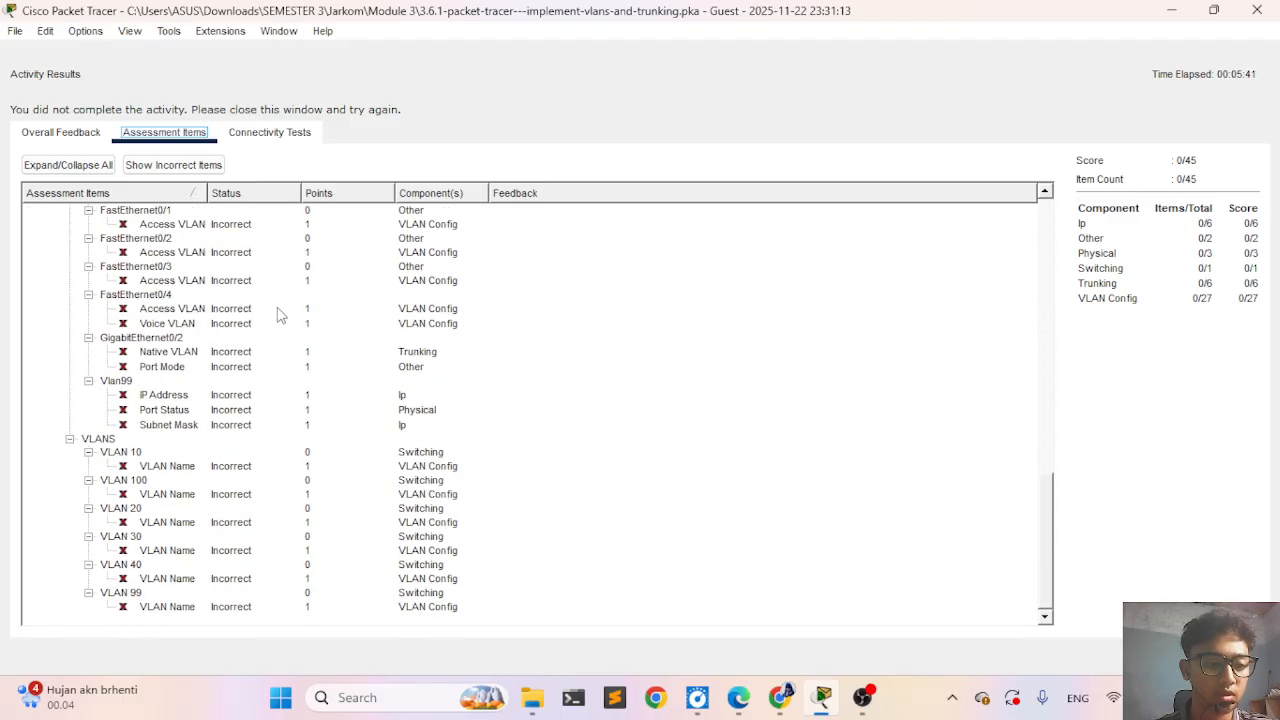
pyautogui.scroll(18, 280, 315)
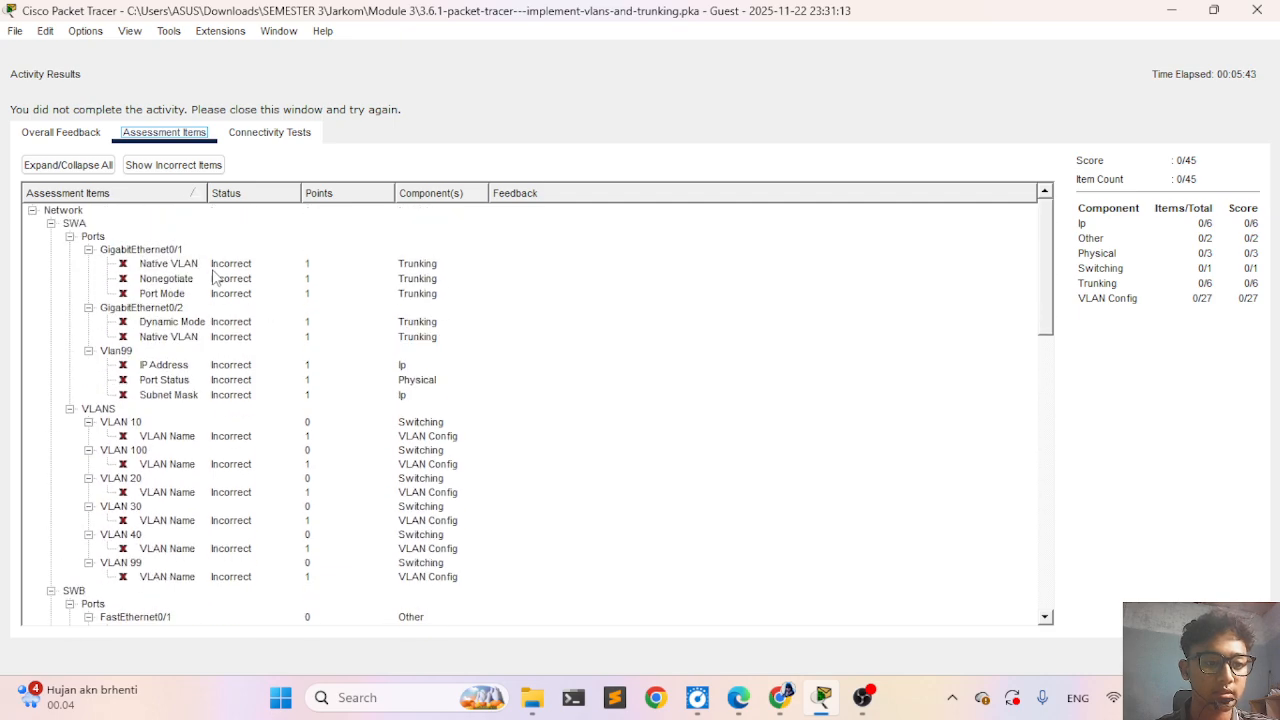
pyautogui.scroll(-3, 88, 452)
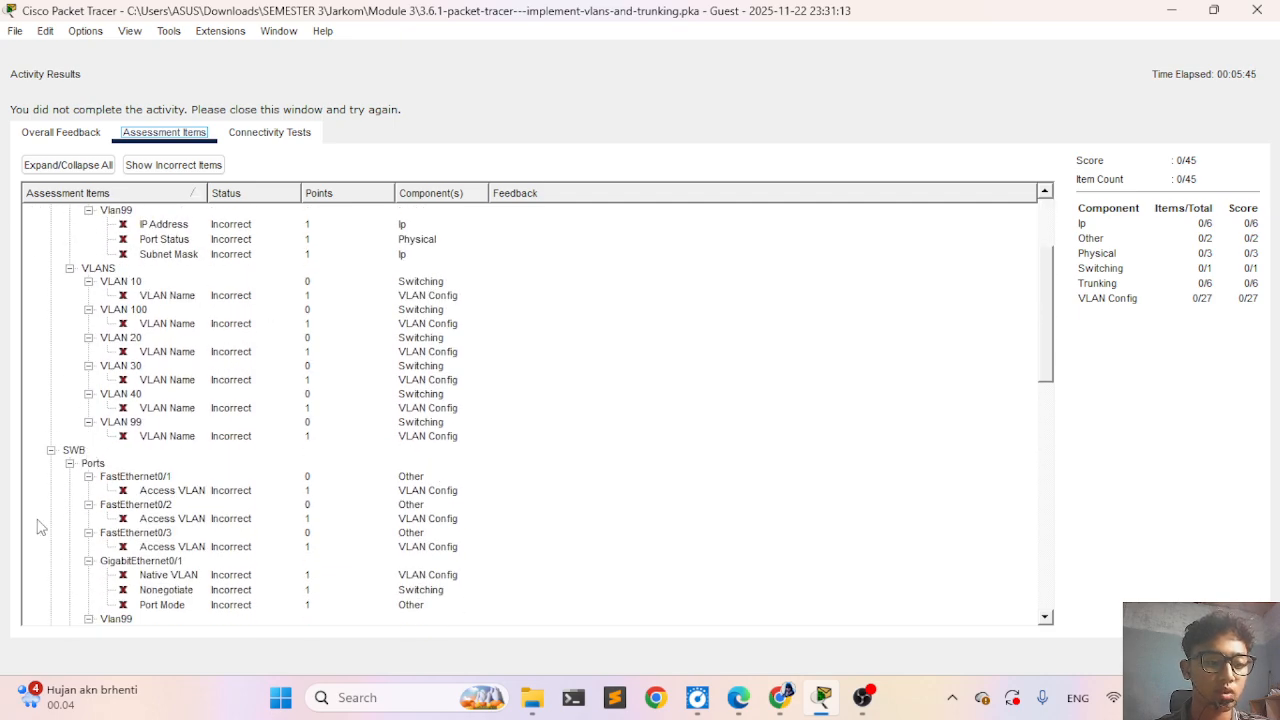
pyautogui.scroll(-6, 40, 527)
pyautogui.scroll(-2, 146, 548)
pyautogui.scroll(12, 148, 548)
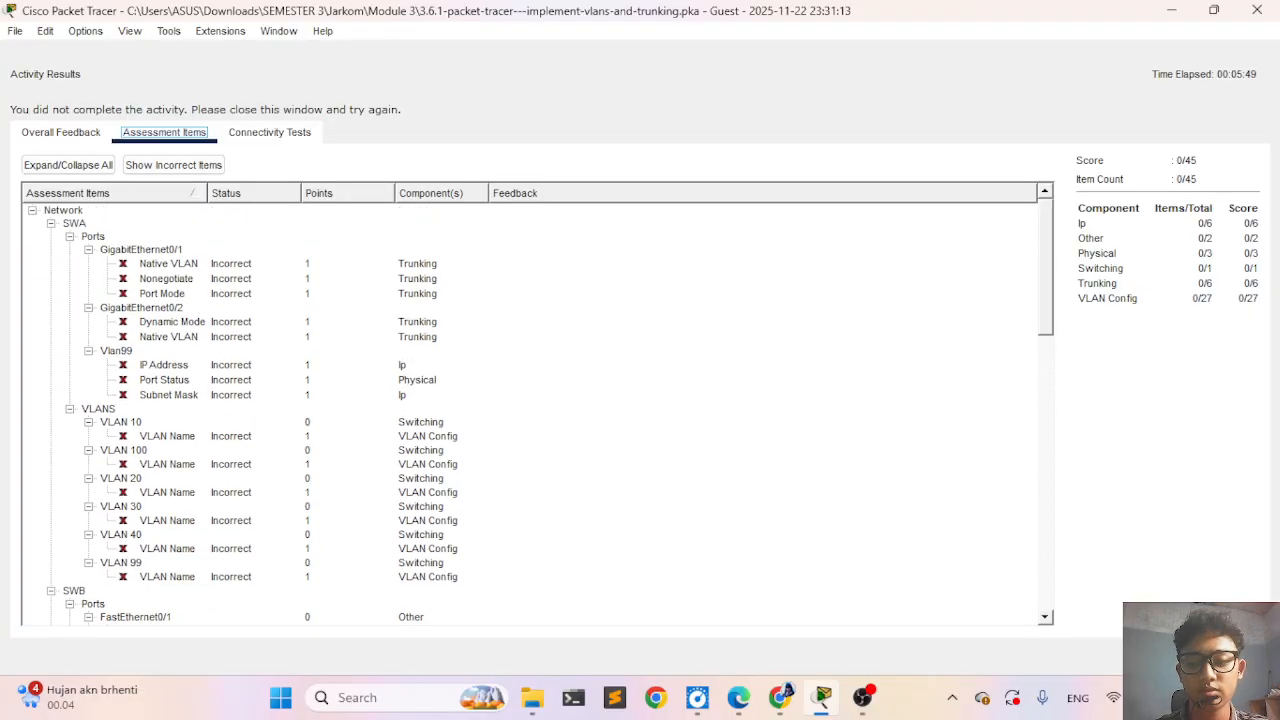
pyautogui.click(1226, 656)
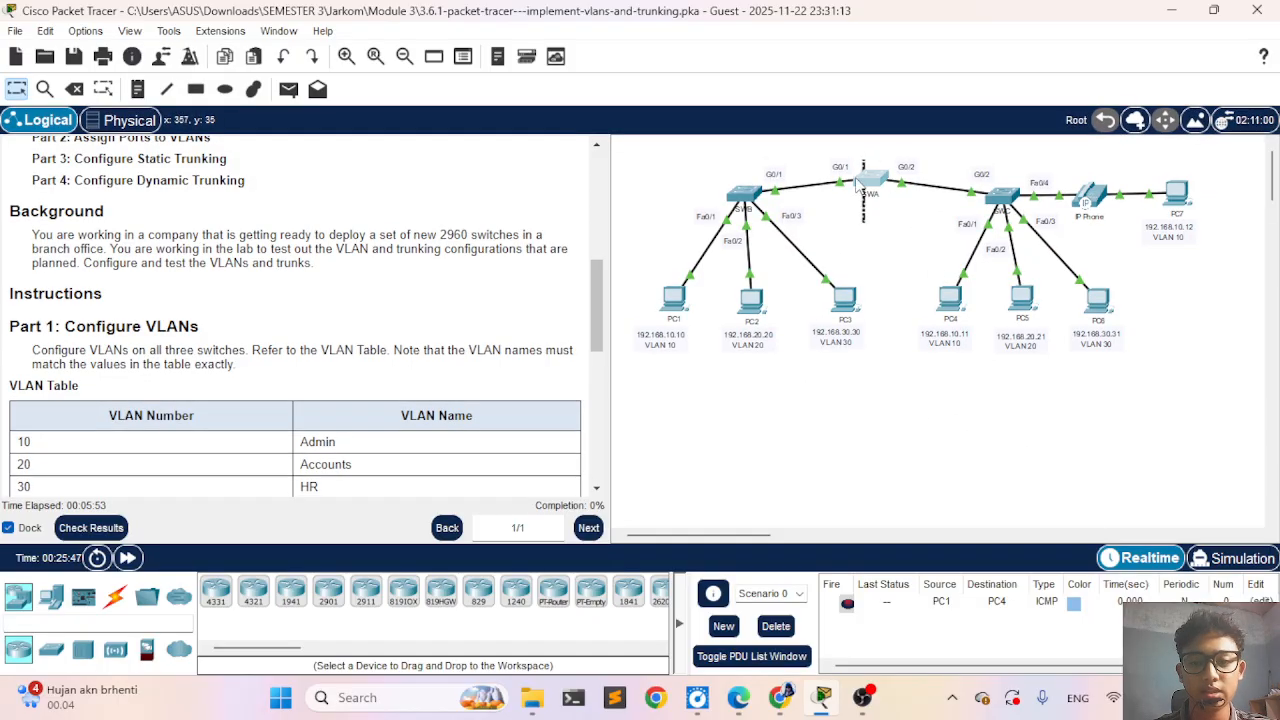
# - Read the VLAN Table and the Part 2 port assignment instructions, and recheck the assessment items
pyautogui.scroll(-5, 290, 358)
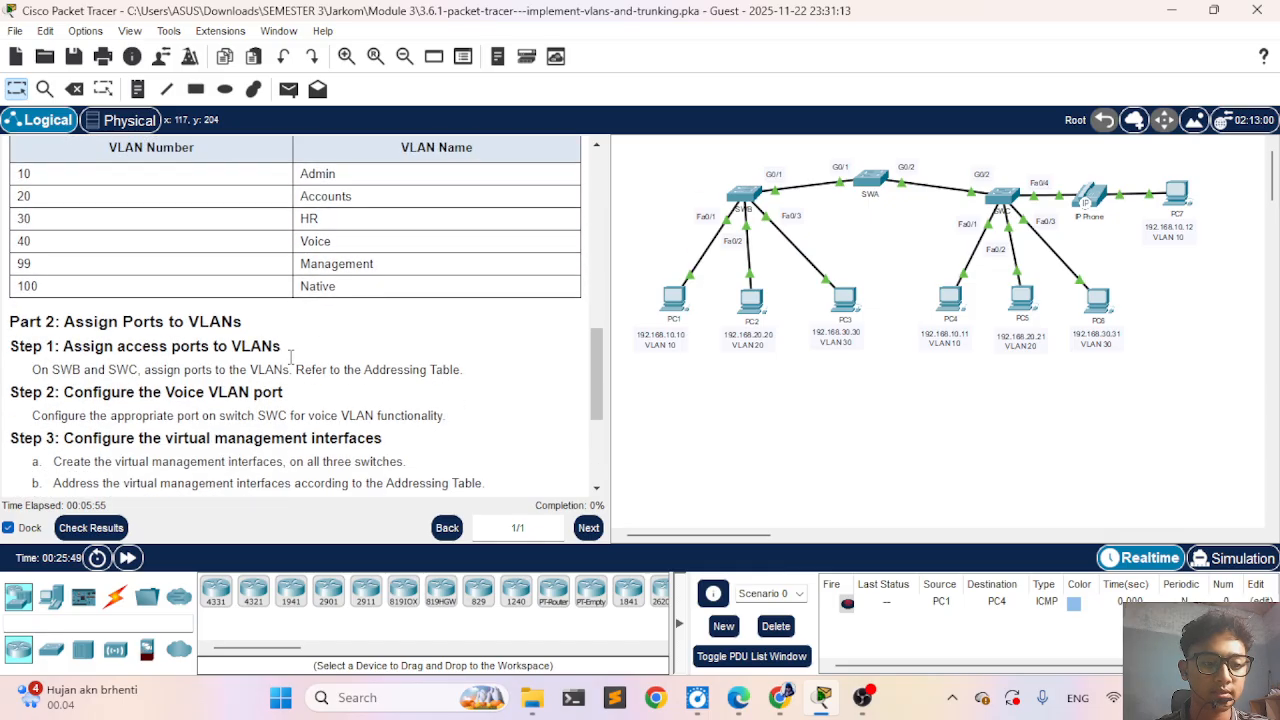
pyautogui.scroll(-2, 290, 358)
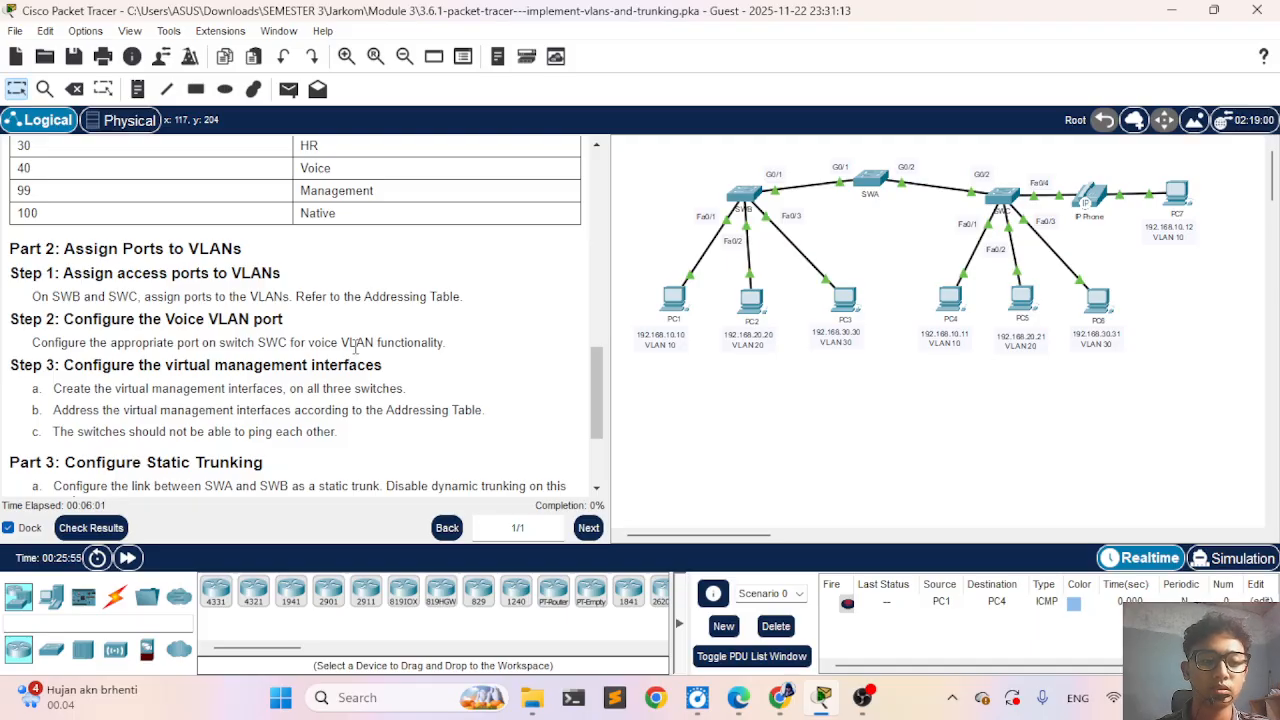
pyautogui.click(105, 527)
pyautogui.click(151, 146)
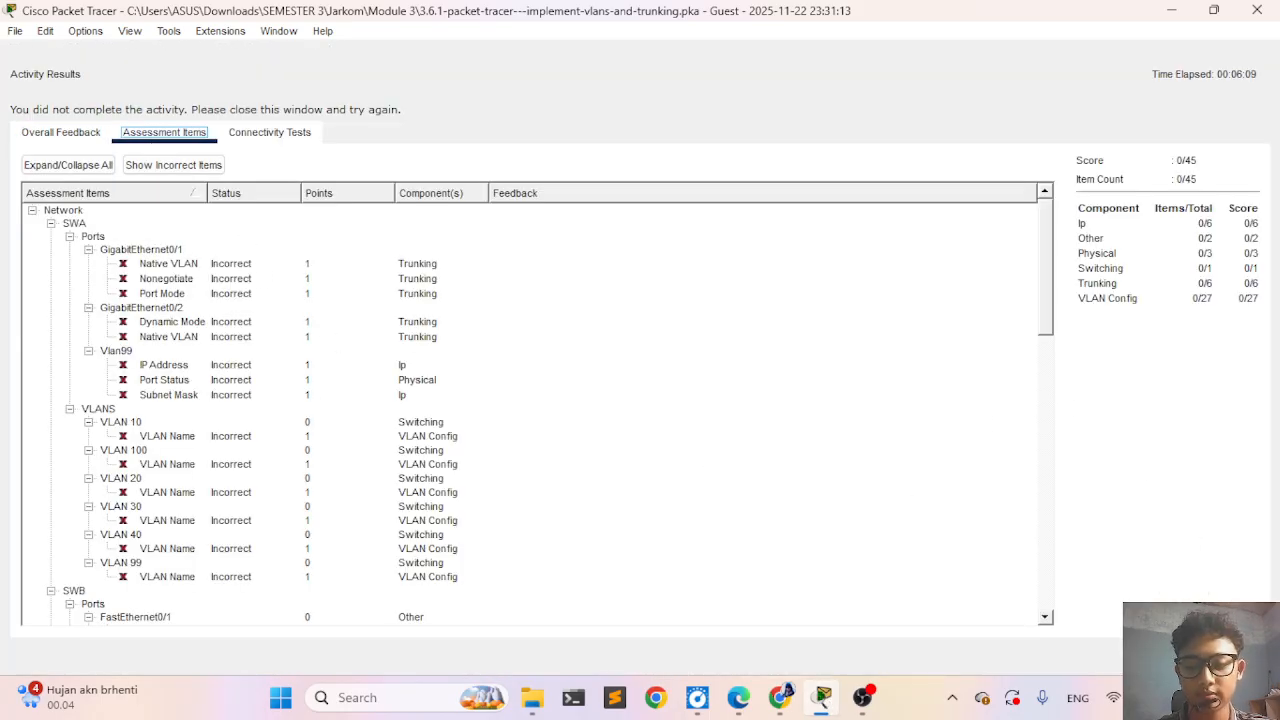
pyautogui.click(1226, 655)
# - Open the command line of switch SWA and place it beside the activity's assessment items
pyautogui.click(872, 182)
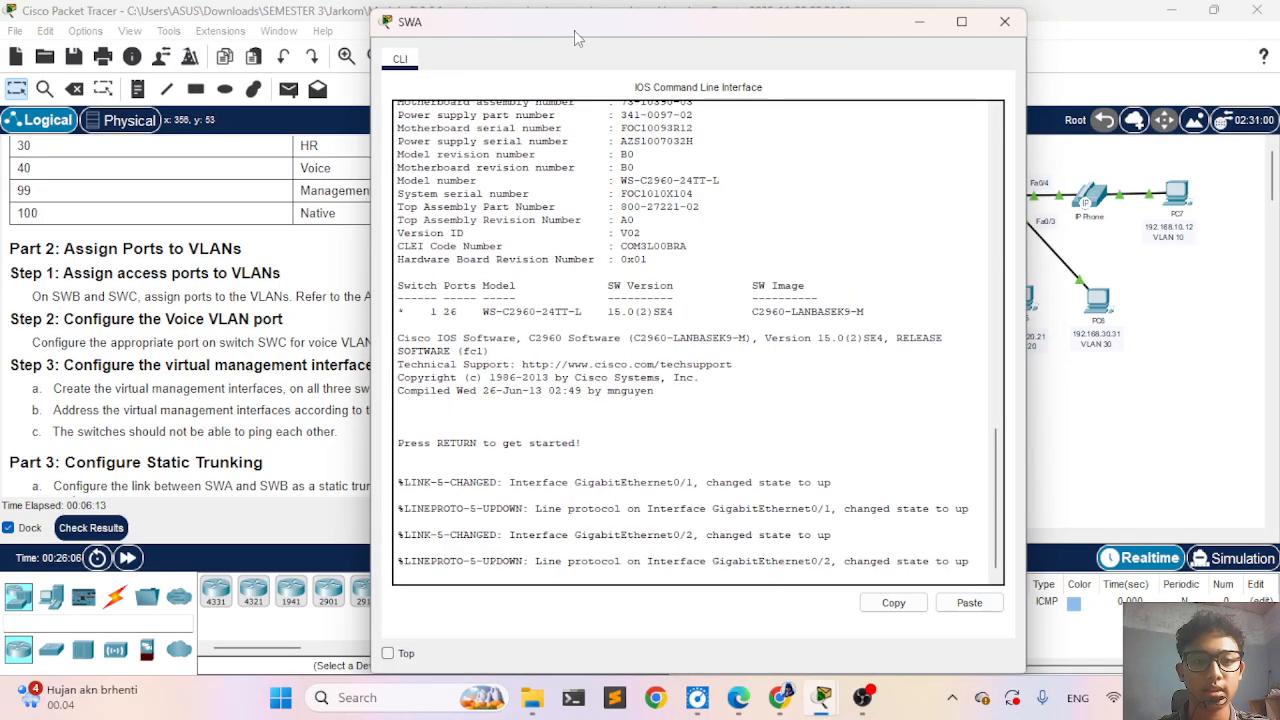
pyautogui.moveTo(575, 37); pyautogui.dragTo(742, 38)
pyautogui.click(91, 527)
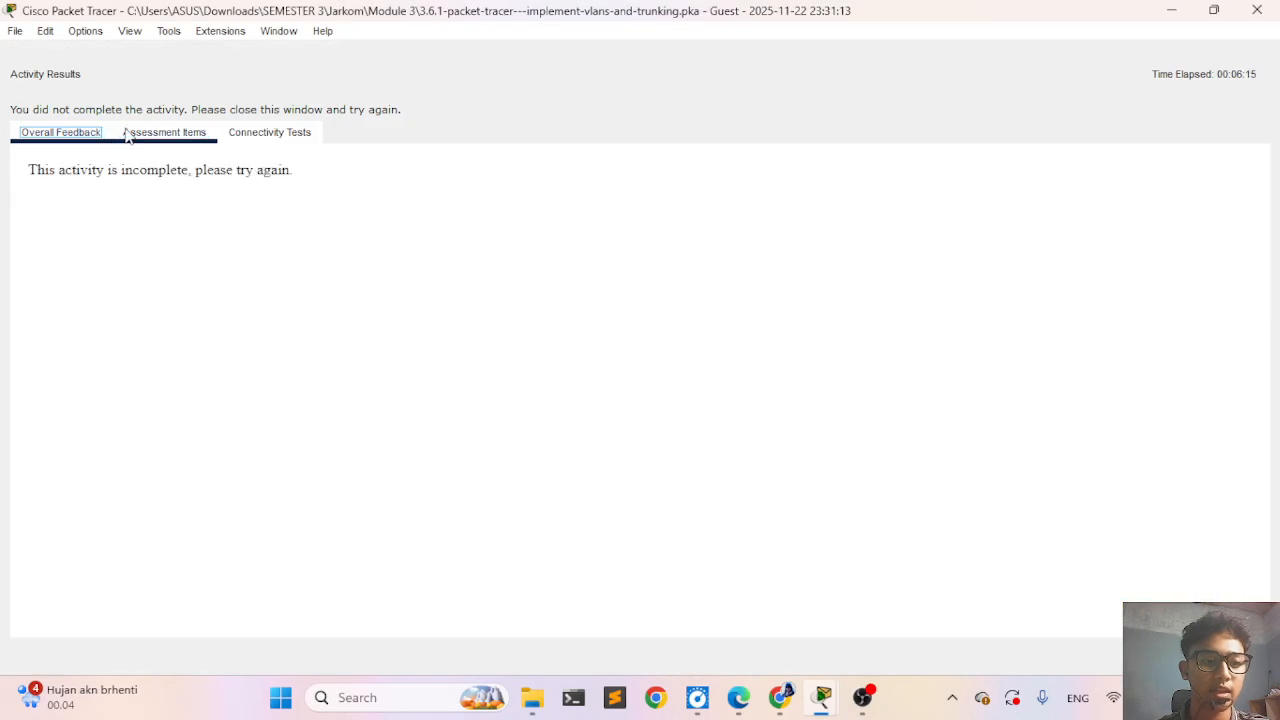
pyautogui.click(152, 134)
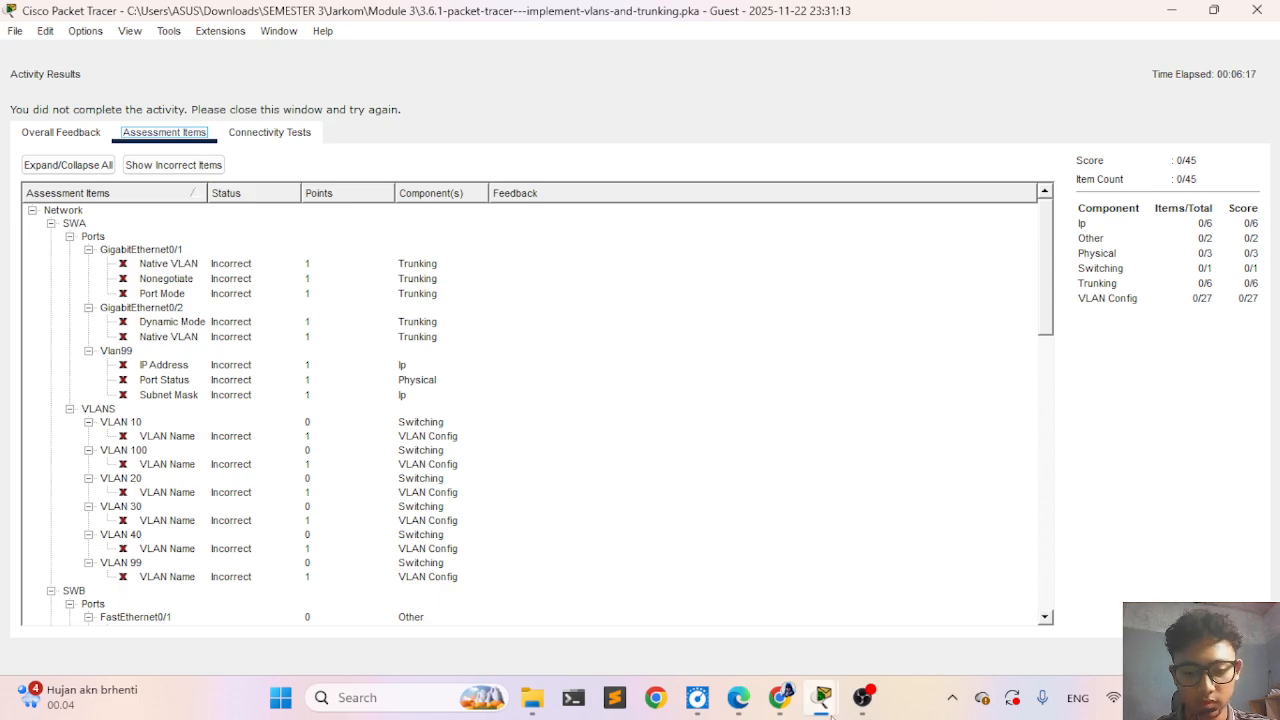
pyautogui.moveTo(825, 705)
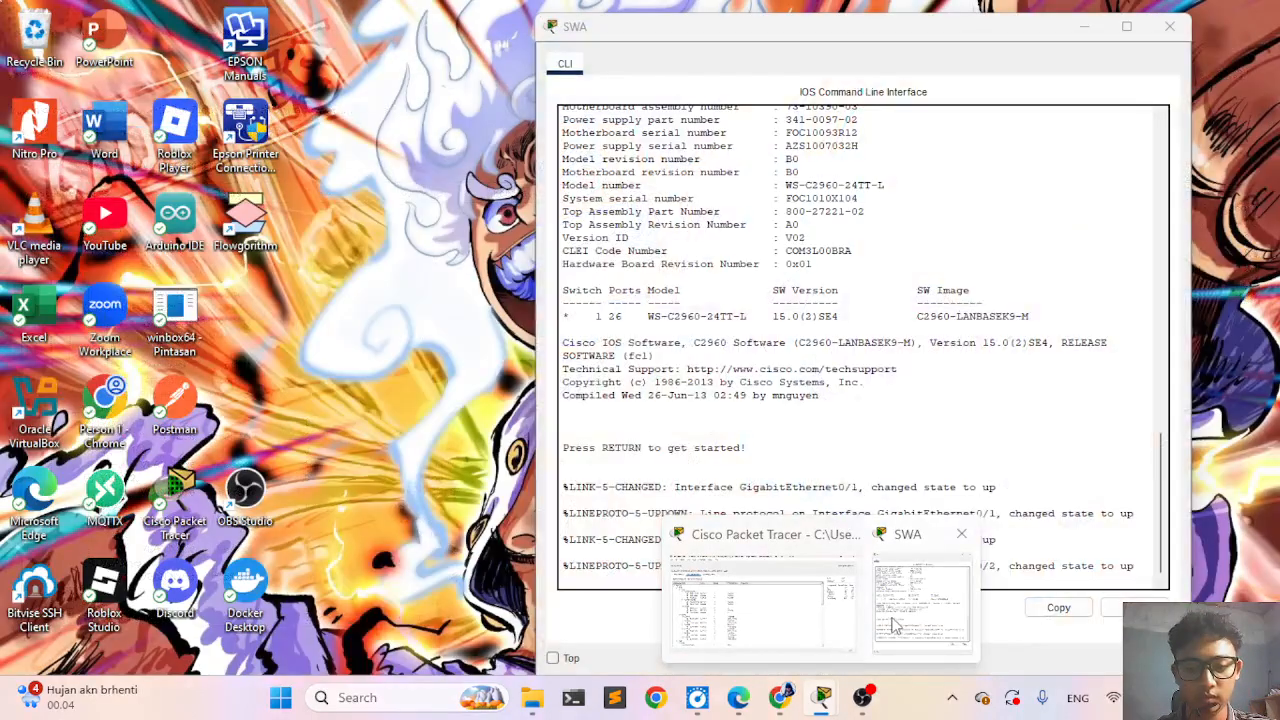
pyautogui.click(914, 614)
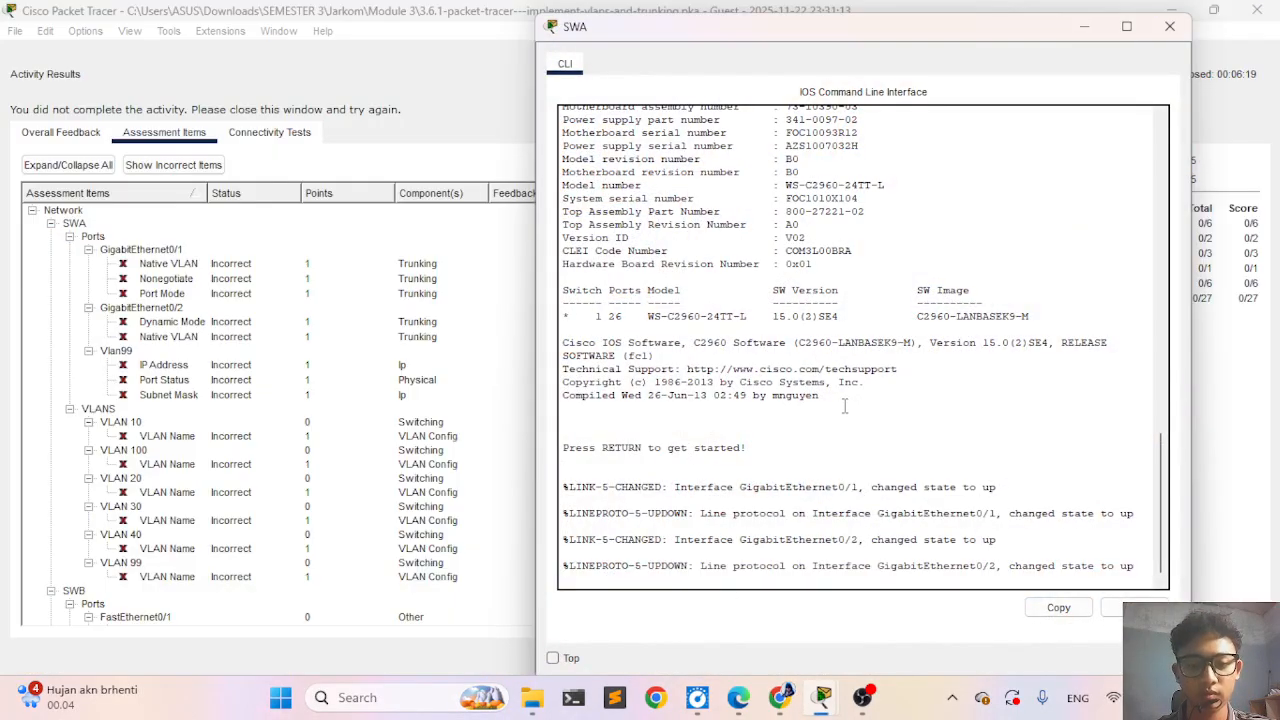
# - Enter privileged EXEC mode on SWA and start global configuration mode from the terminal
pyautogui.press('Return')
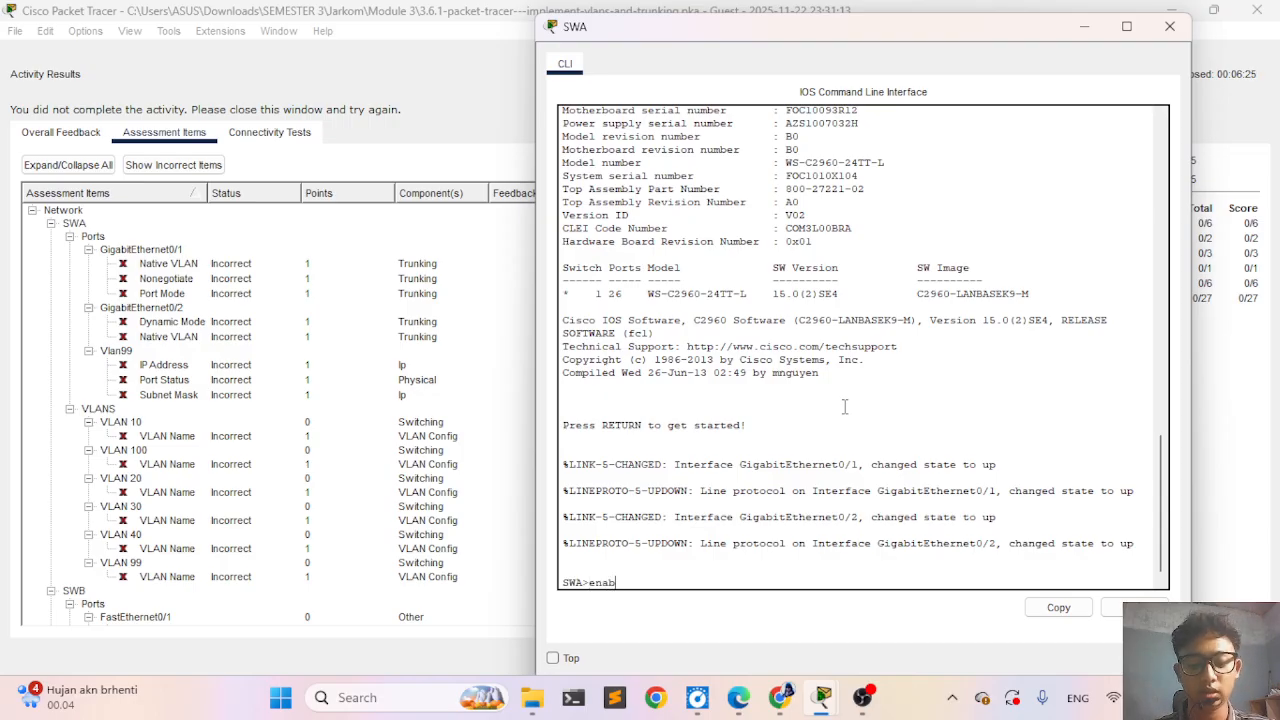
pyautogui.write('enabl')
pyautogui.press('Tab')
pyautogui.press('Return')
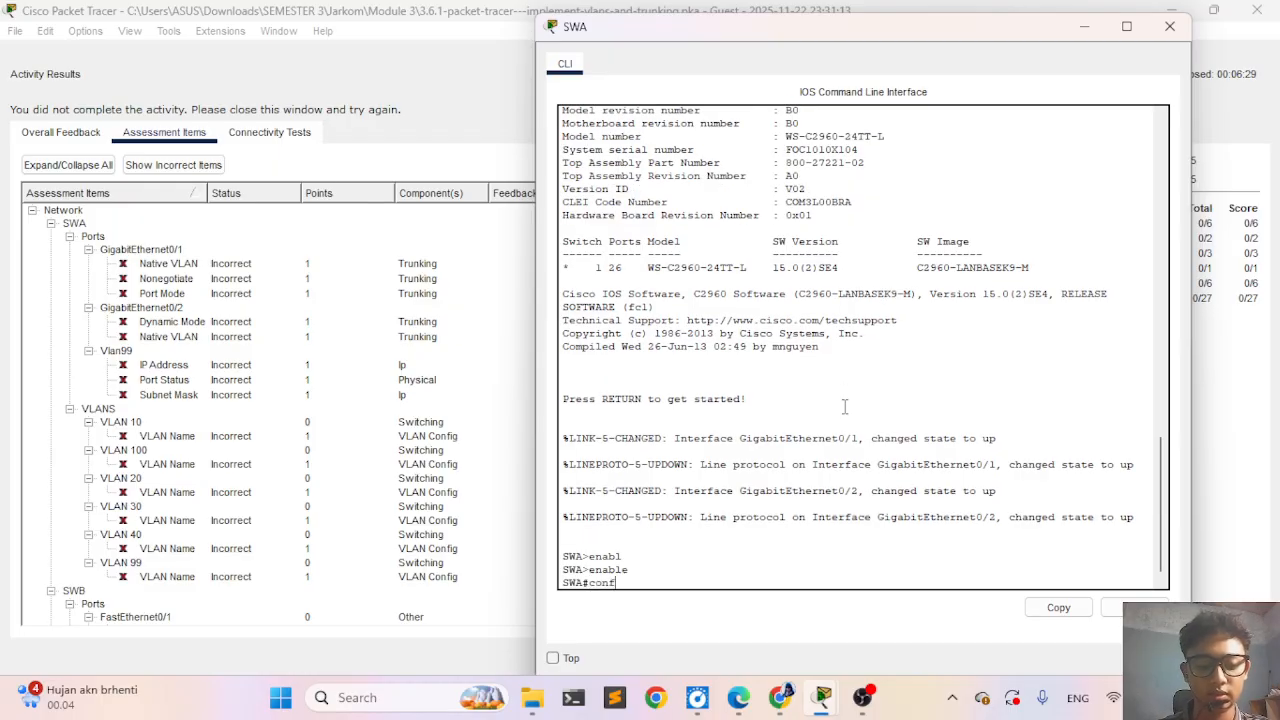
pyautogui.write('conf')
pyautogui.press('Tab')
pyautogui.press('Return')
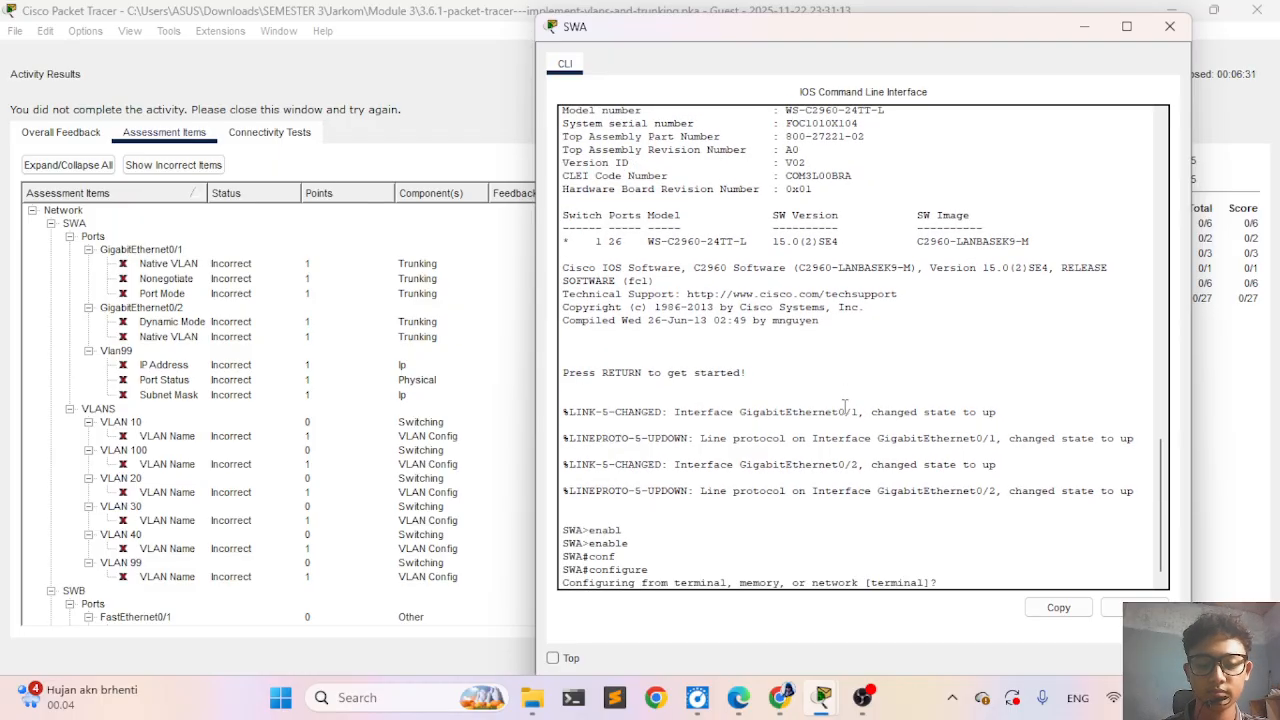
pyautogui.press('Return')
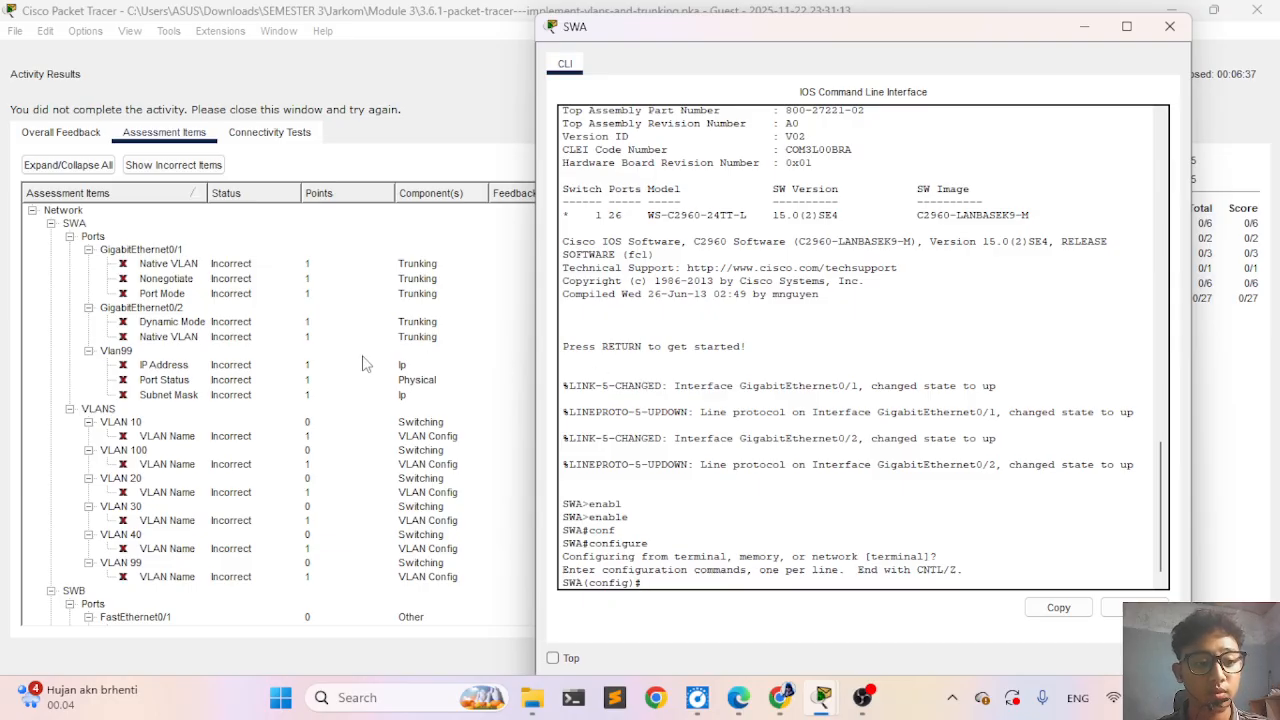
# - Leave the assessment results and show the Part 1 VLAN Table beside SWA's command line for reference
pyautogui.scroll(-1, 365, 363)
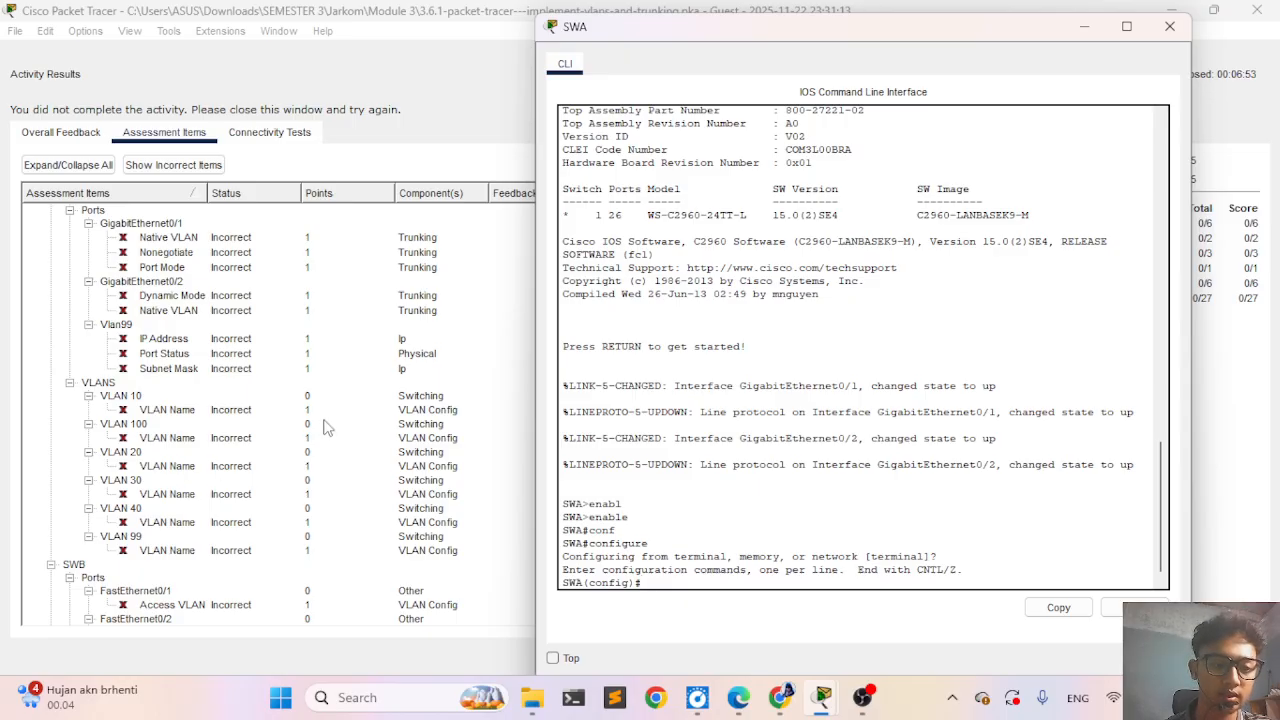
pyautogui.click(417, 484)
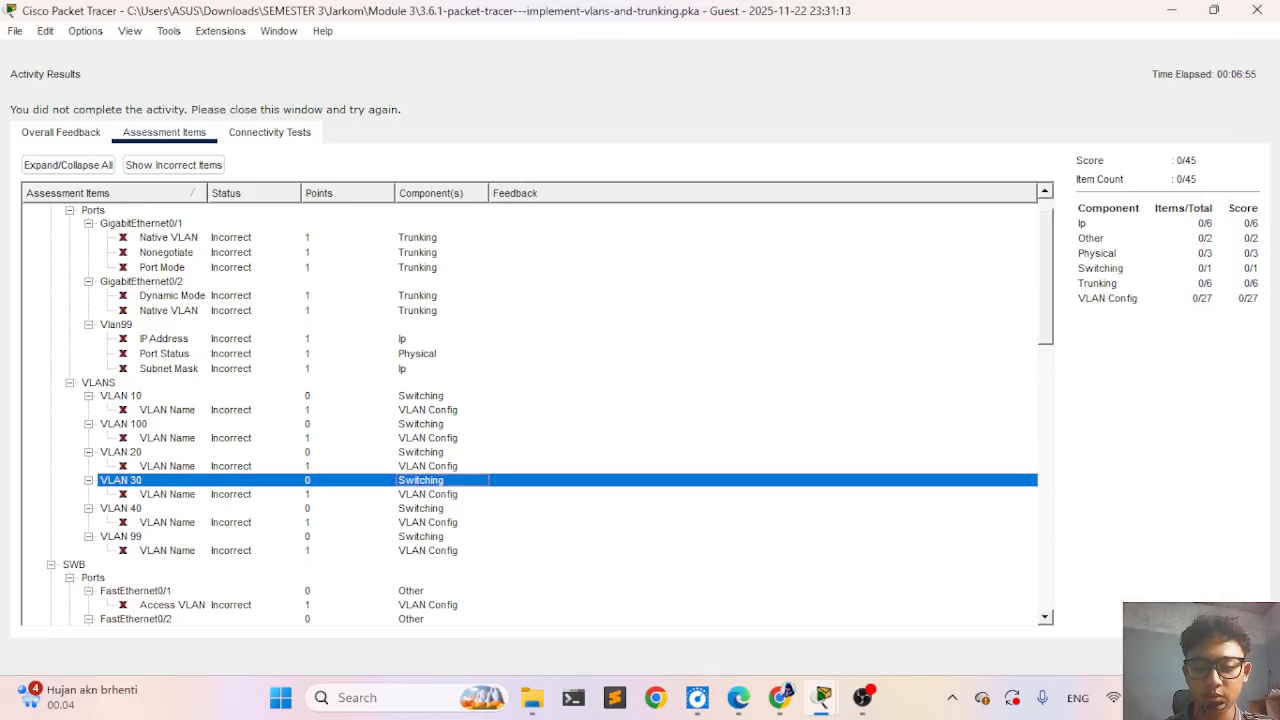
pyautogui.click(1228, 656)
pyautogui.scroll(1, 431, 321)
pyautogui.scroll(5, 430, 320)
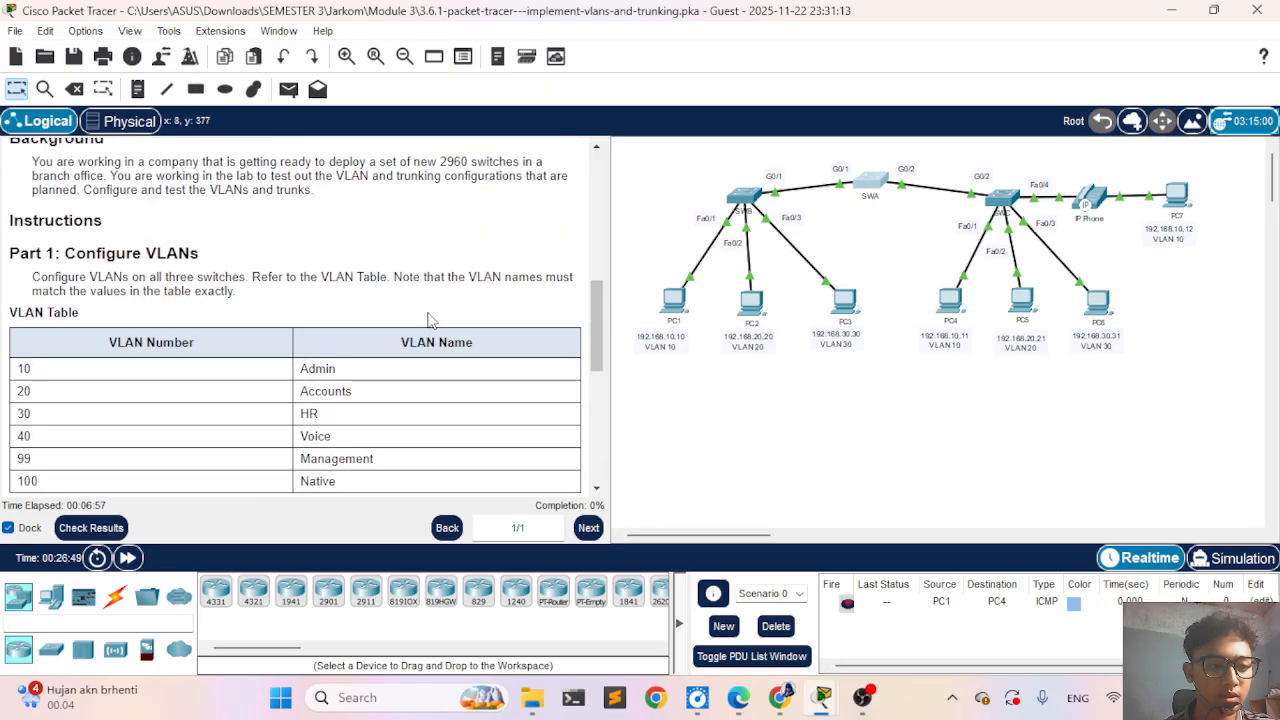
pyautogui.scroll(-1, 430, 320)
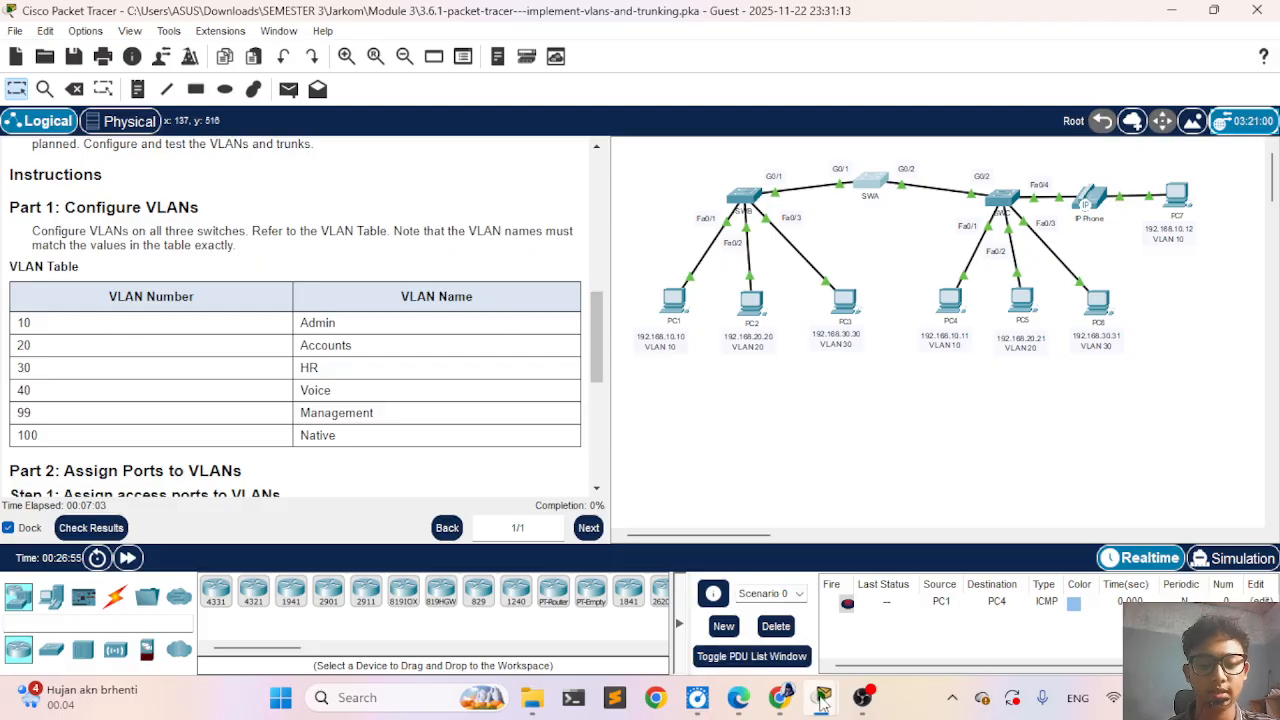
pyautogui.moveTo(822, 697)
pyautogui.click(925, 585)
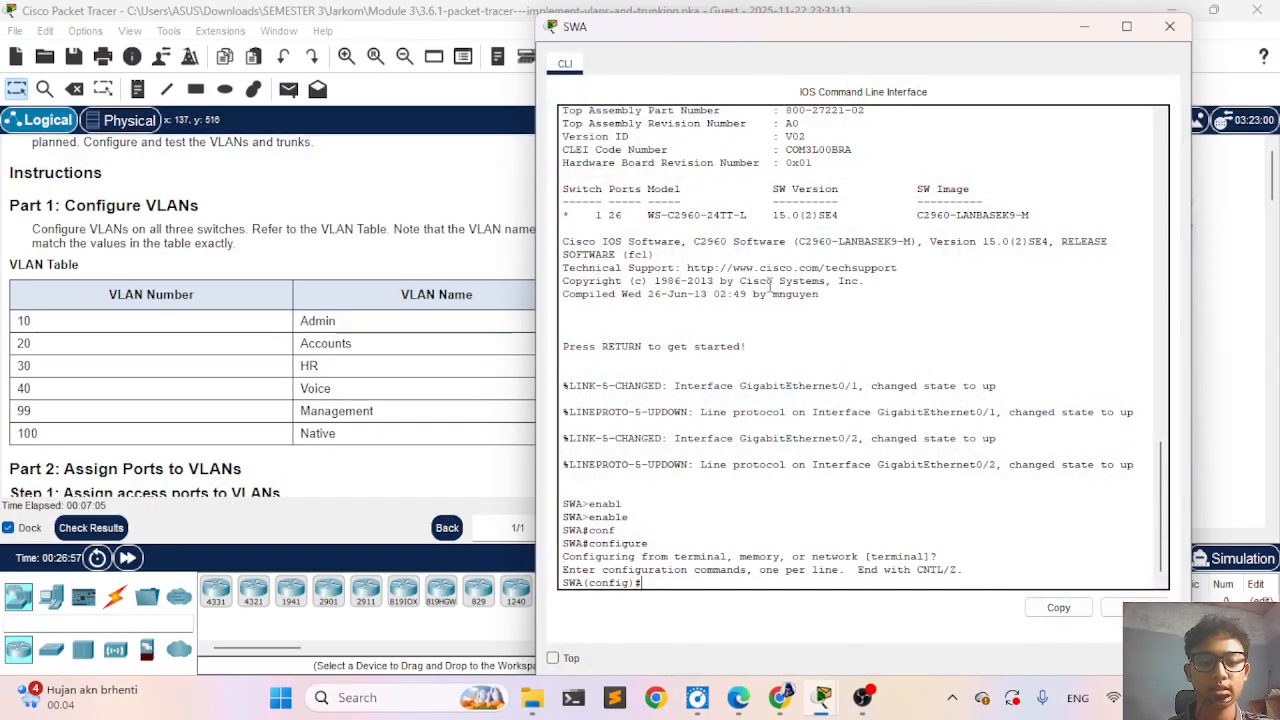
# - Uncover the full VLAN Table beside SWA's command line, and create VLAN 10 named Admin on SWA
pyautogui.moveTo(778, 31); pyautogui.dragTo(929, 26)
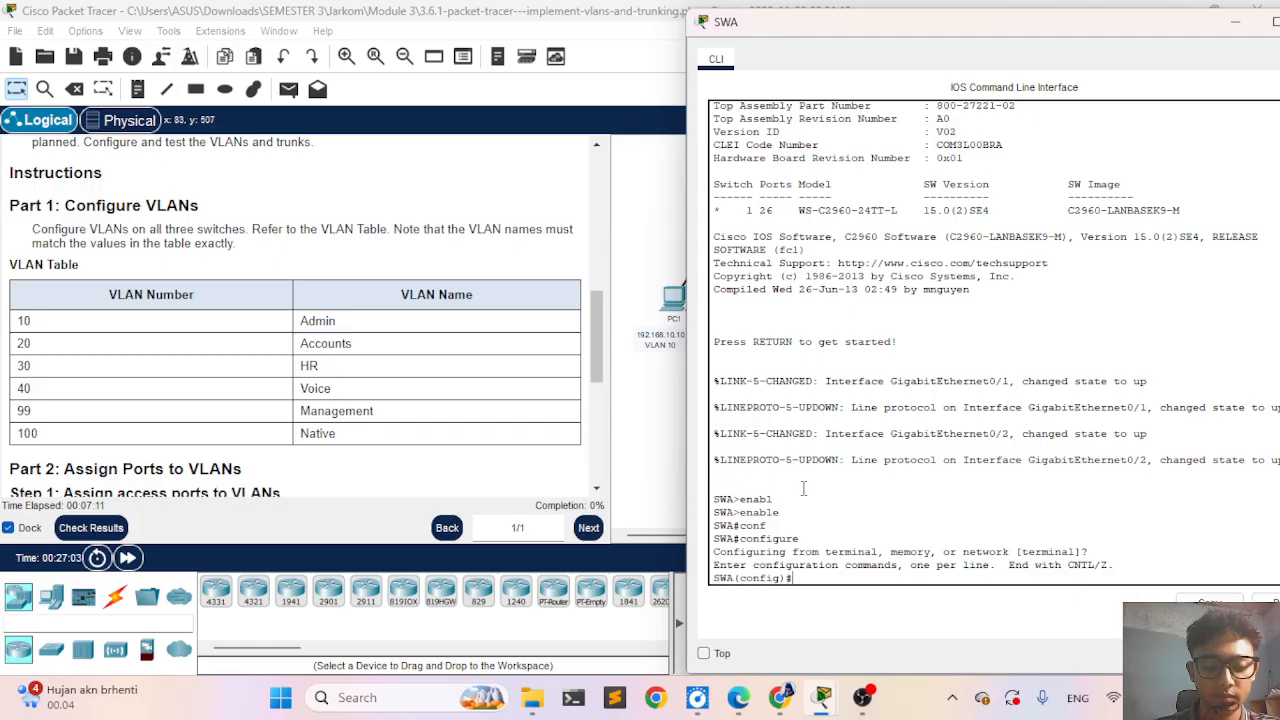
pyautogui.write('an')
pyautogui.press('Tab')
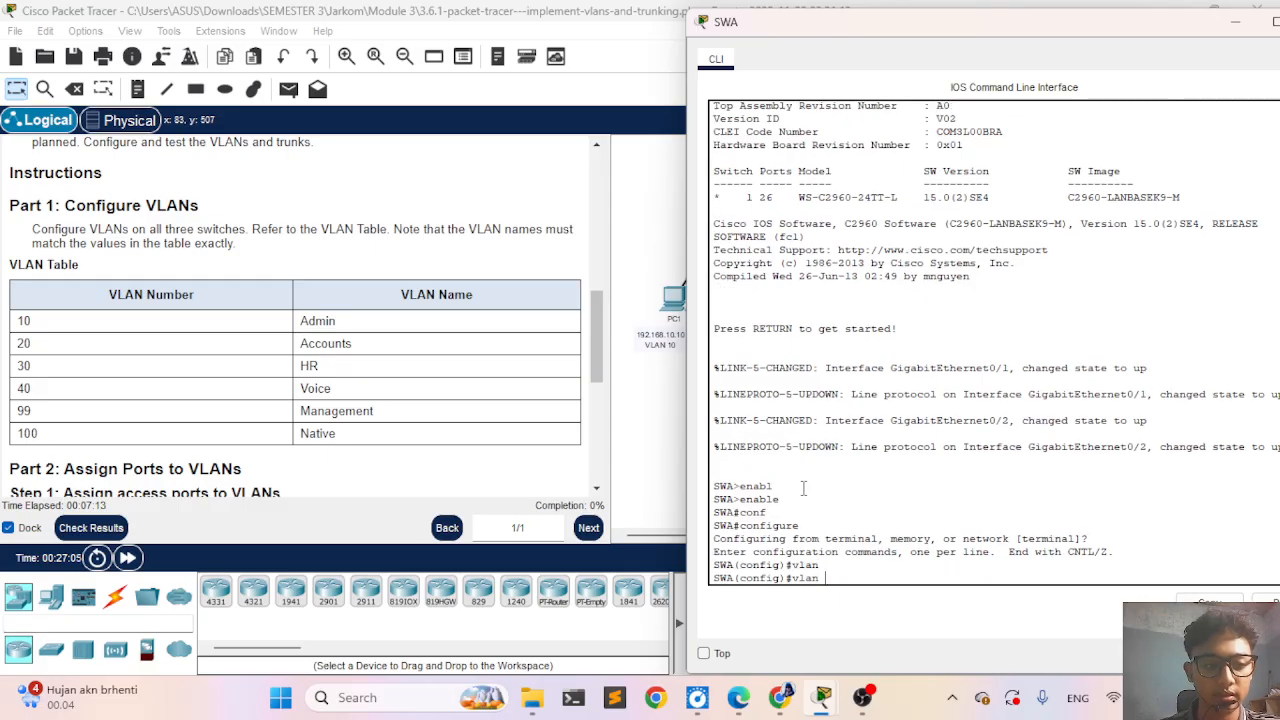
pyautogui.press('Return')
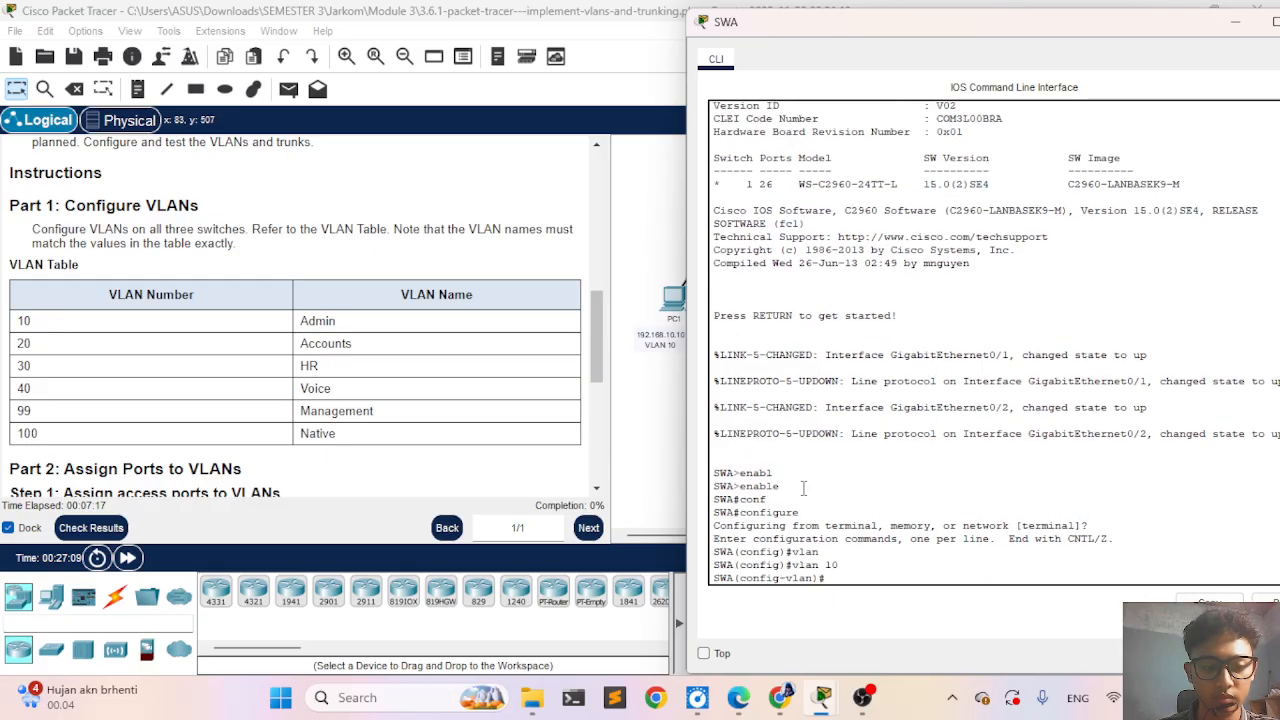
pyautogui.write('vl')
pyautogui.press('Tab')
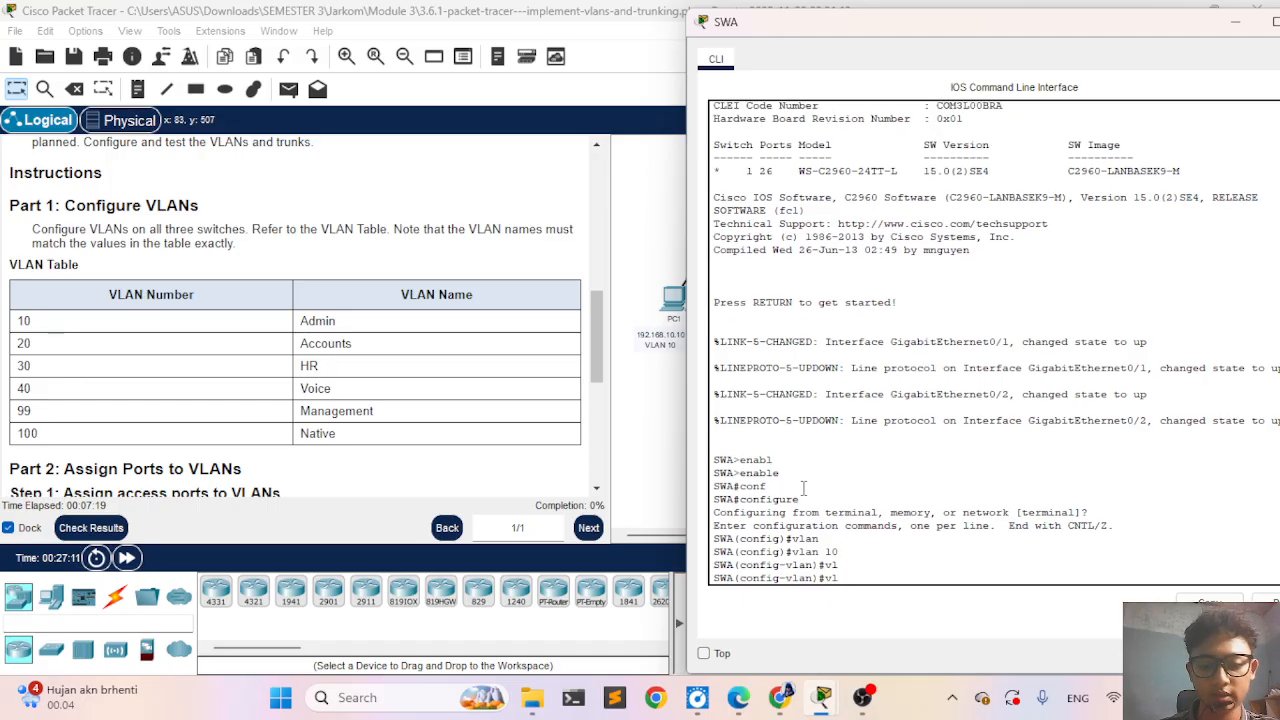
pyautogui.write('a')
pyautogui.press('Tab')
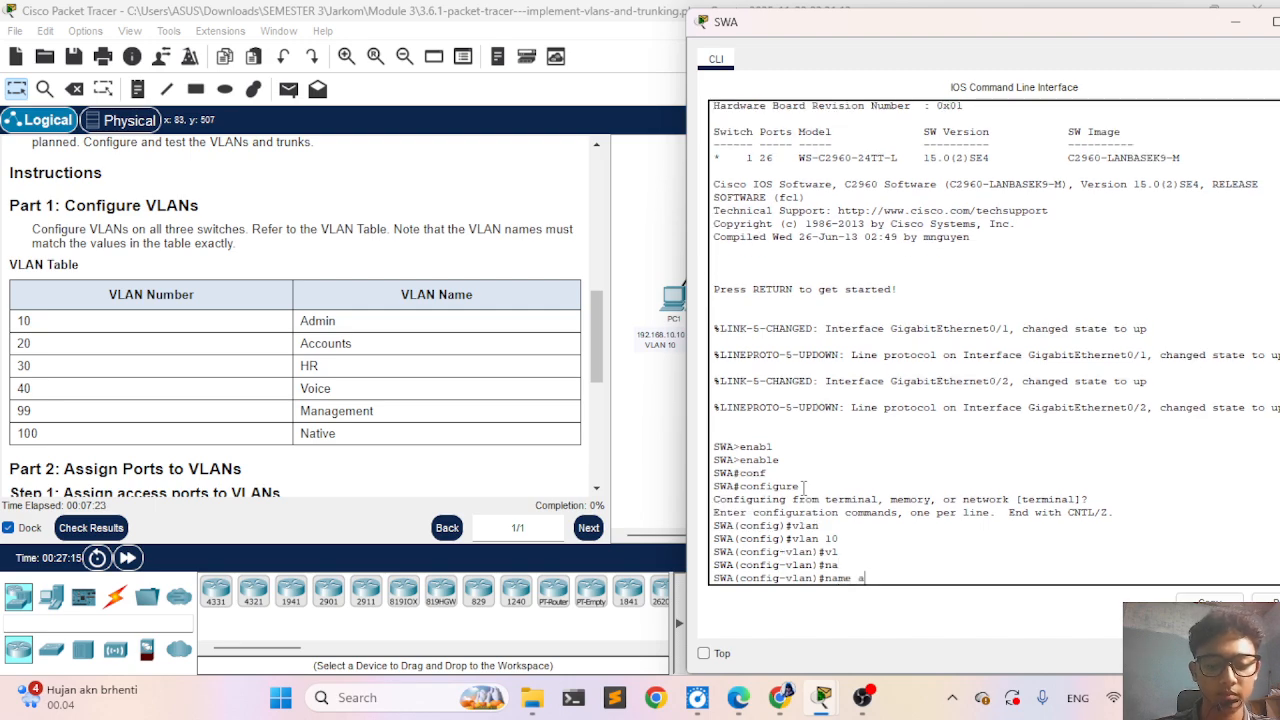
pyautogui.write('Admin')
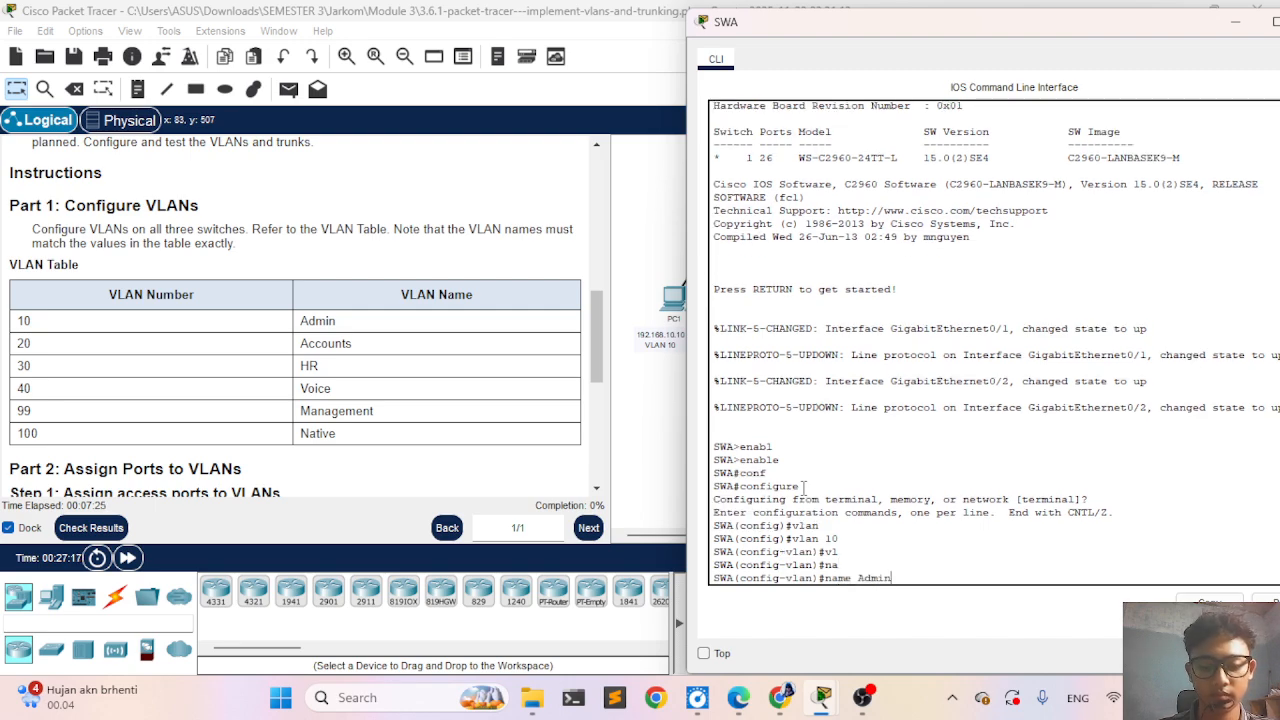
pyautogui.press('Return')
pyautogui.write('vlan)#v')
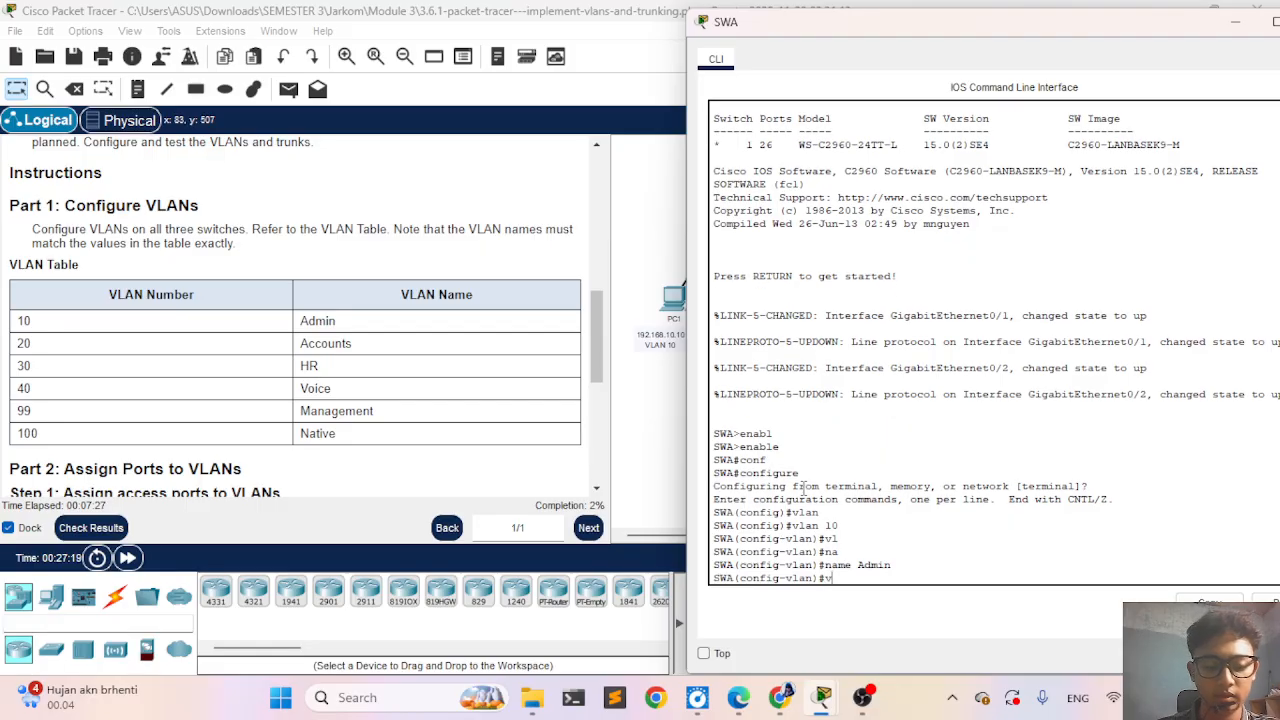
pyautogui.write('l')
pyautogui.press('Tab')
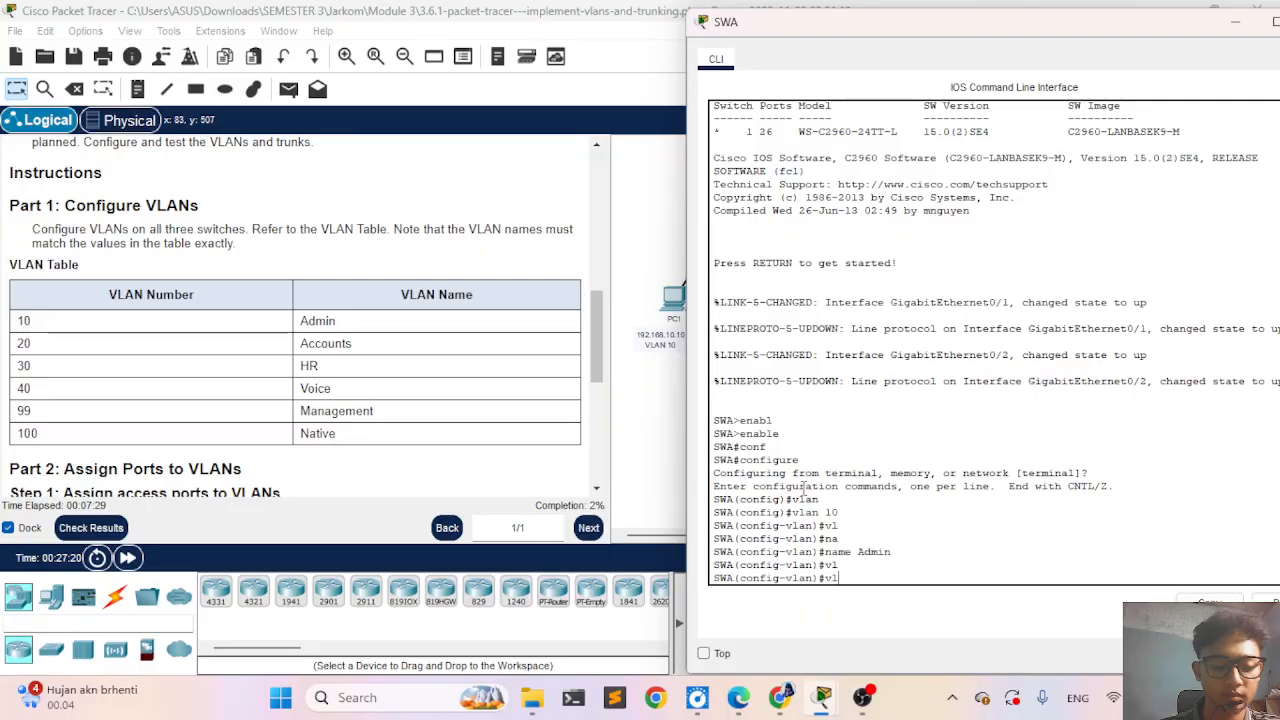
pyautogui.write('a')
pyautogui.press('Tab')
pyautogui.write('n')
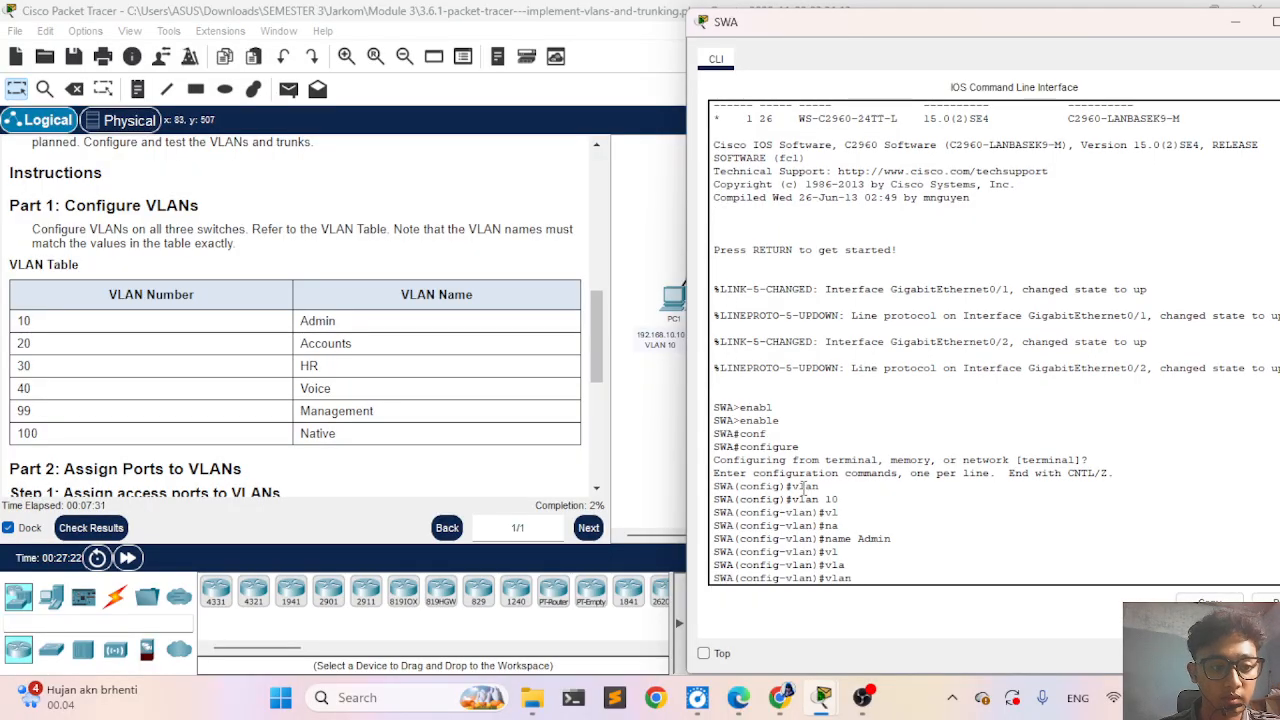
pyautogui.press('BackSpace')
pyautogui.press('BackSpace')
pyautogui.press('BackSpace')
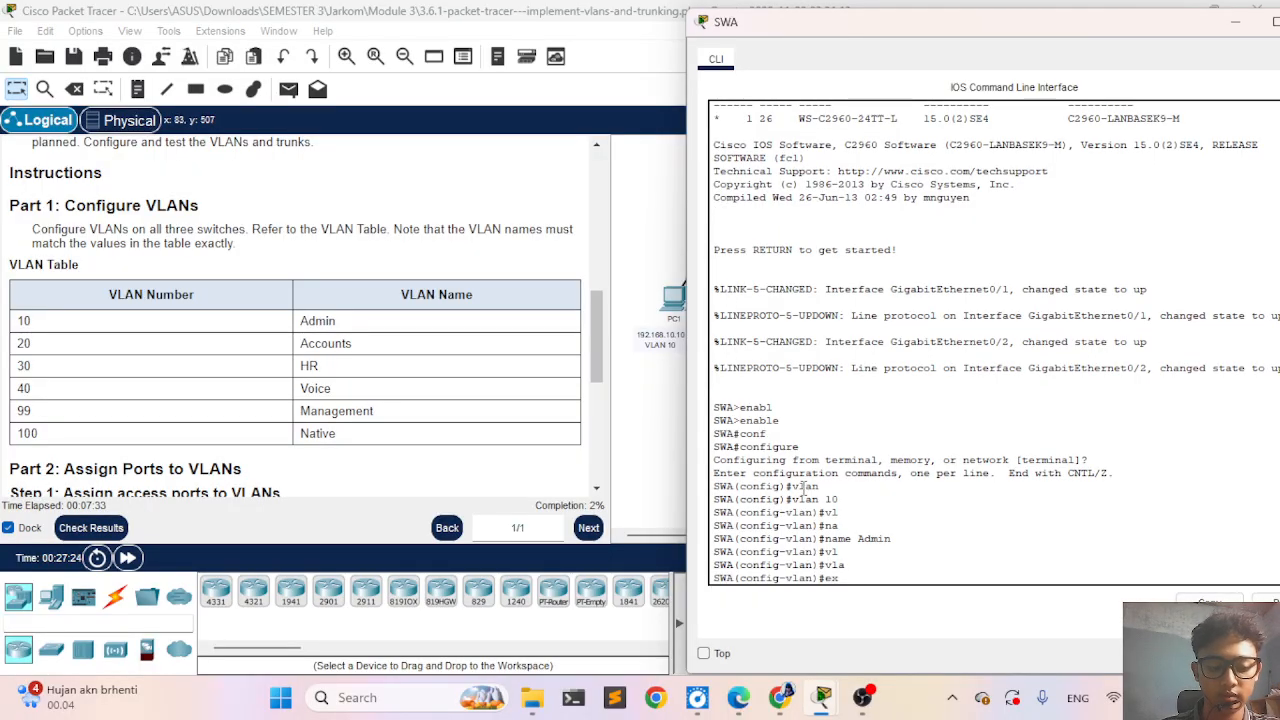
# - Leave VLAN 10's configuration mode and return to SWA's global configuration mode
pyautogui.write('ex')
pyautogui.press('Tab')
pyautogui.press('Return')
# - Create VLAN 20 named Accounts on SWA and return to global configuration mode
pyautogui.write('vla')
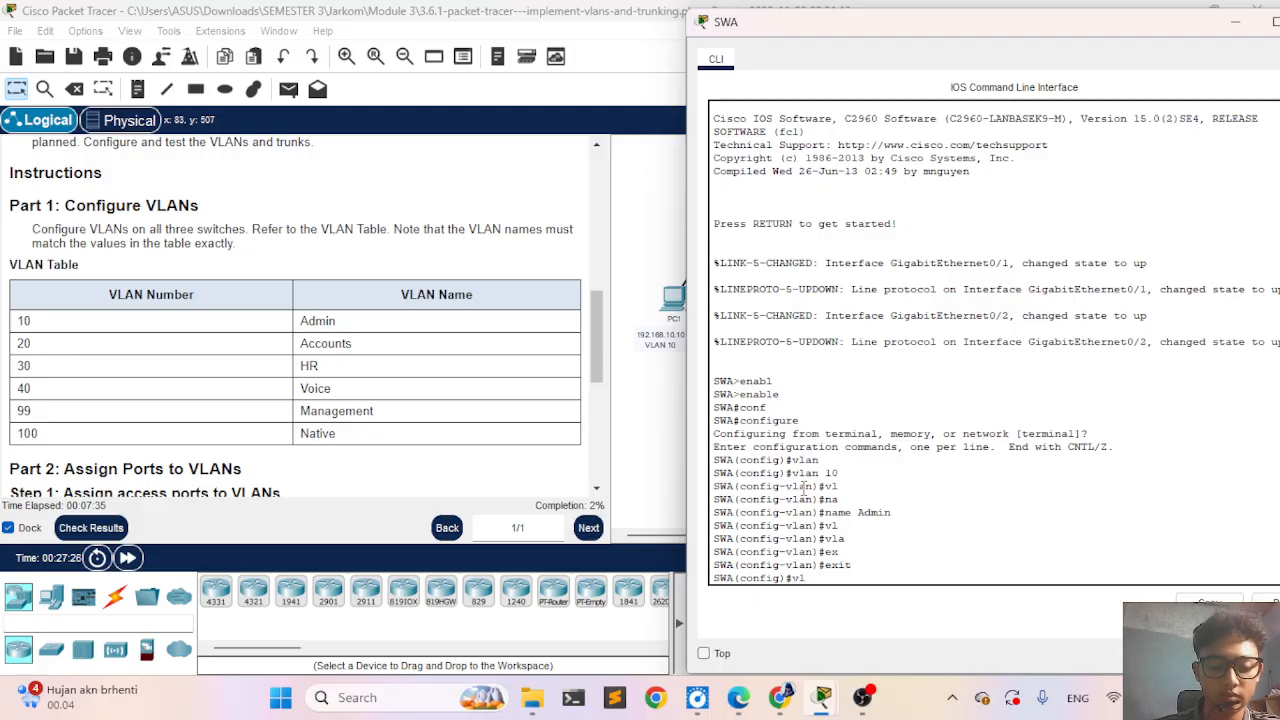
pyautogui.press('Tab')
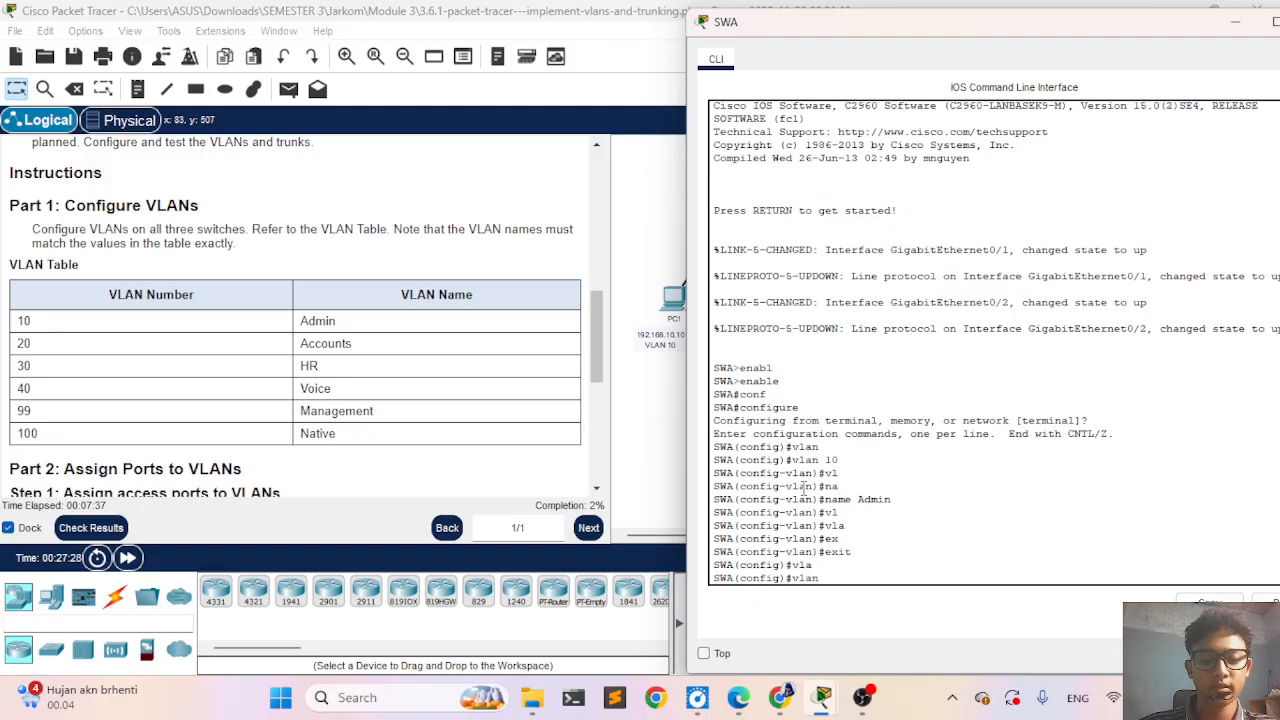
pyautogui.write('20')
pyautogui.press('Return')
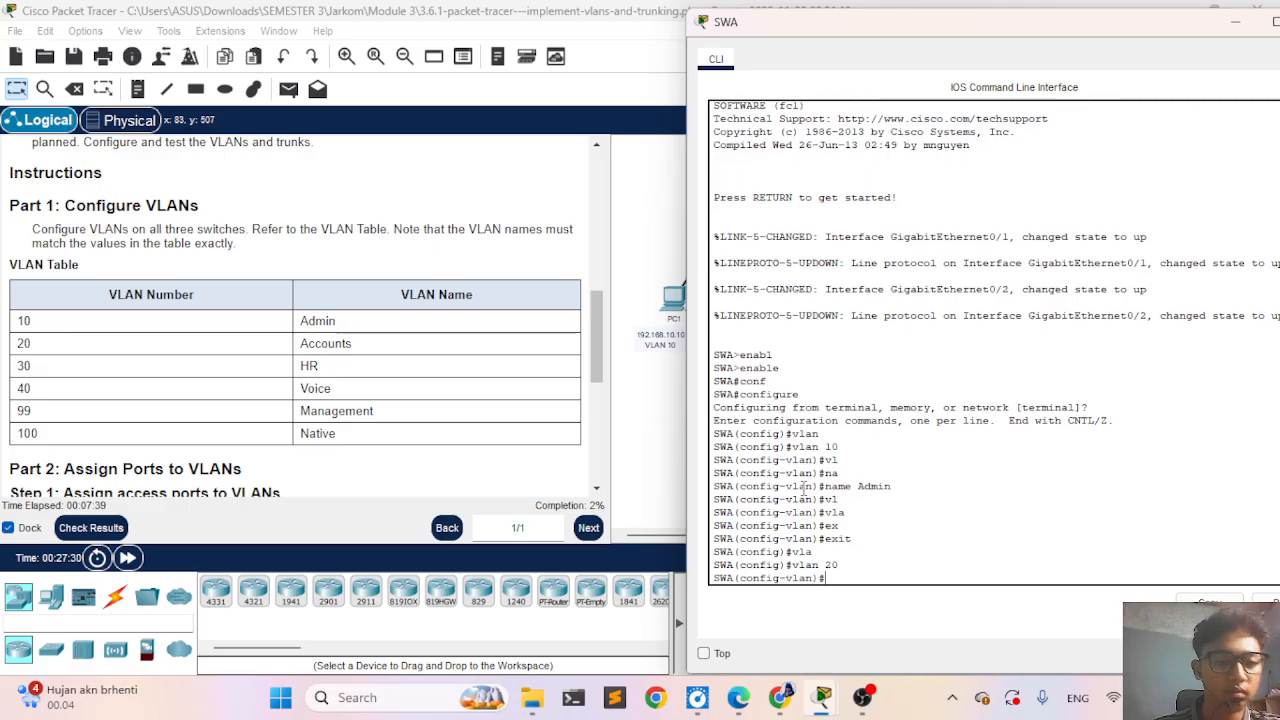
pyautogui.write('na')
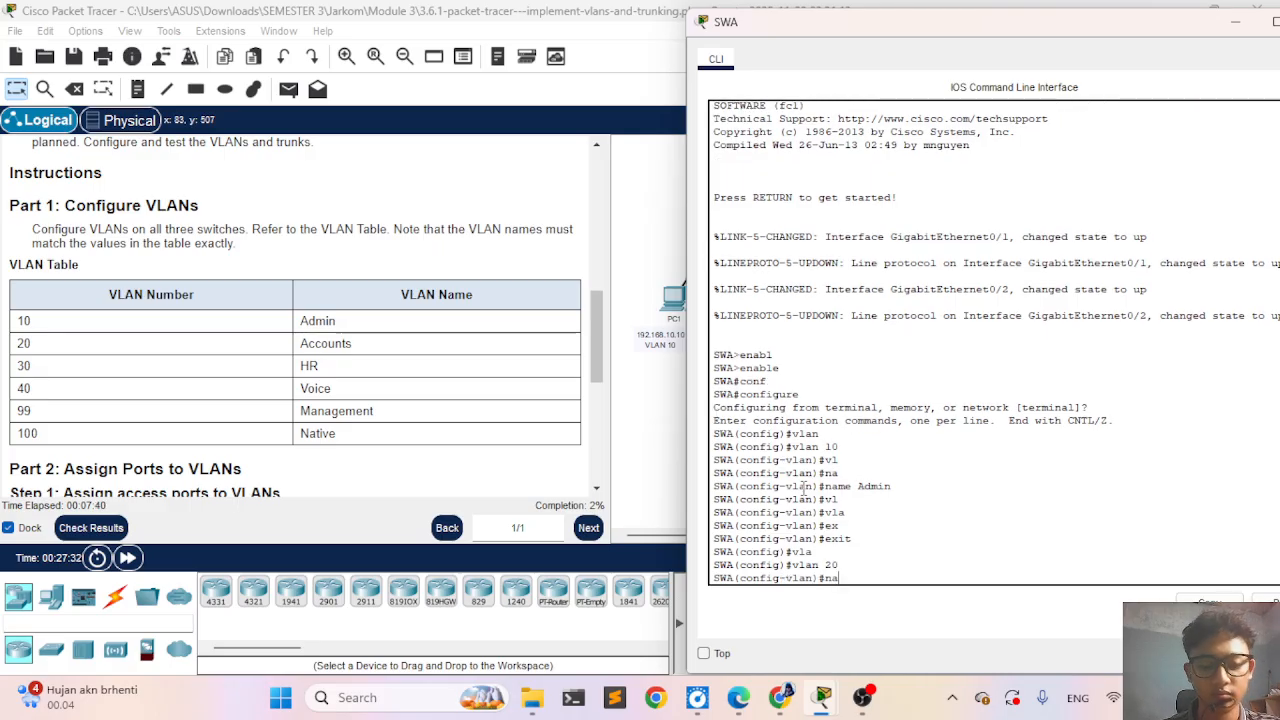
pyautogui.write('me Acc')
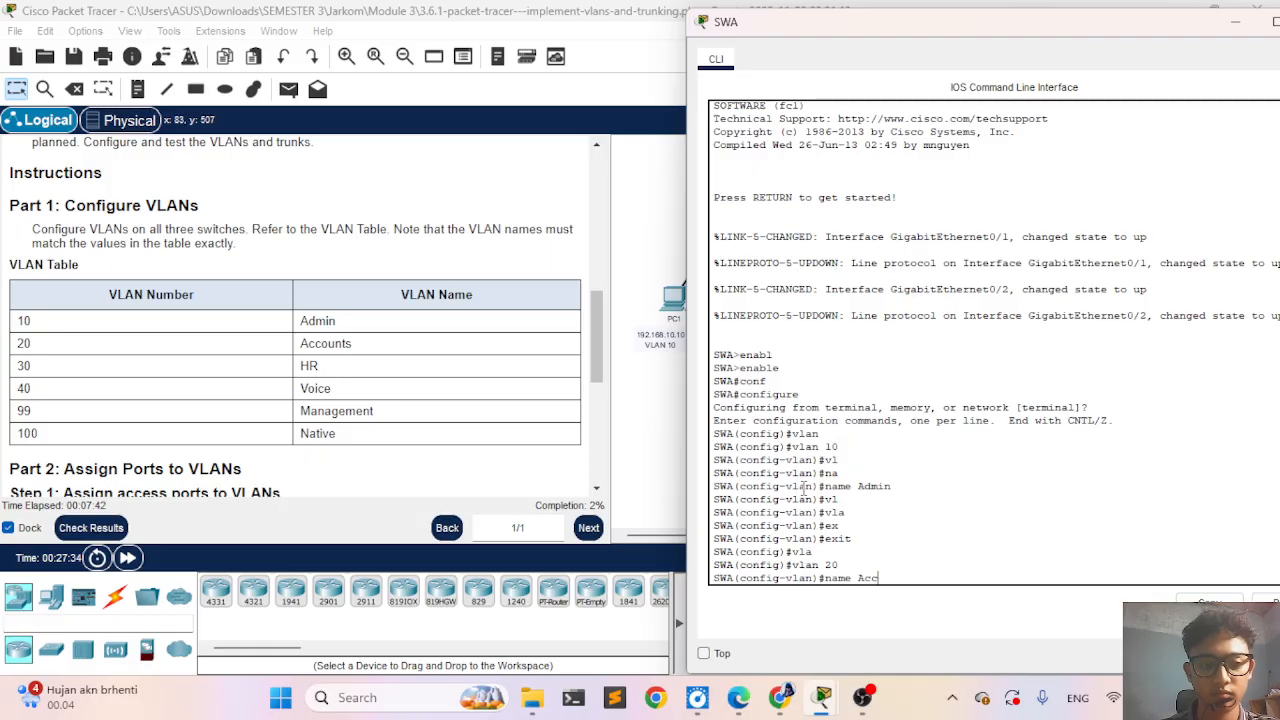
pyautogui.write('ounts')
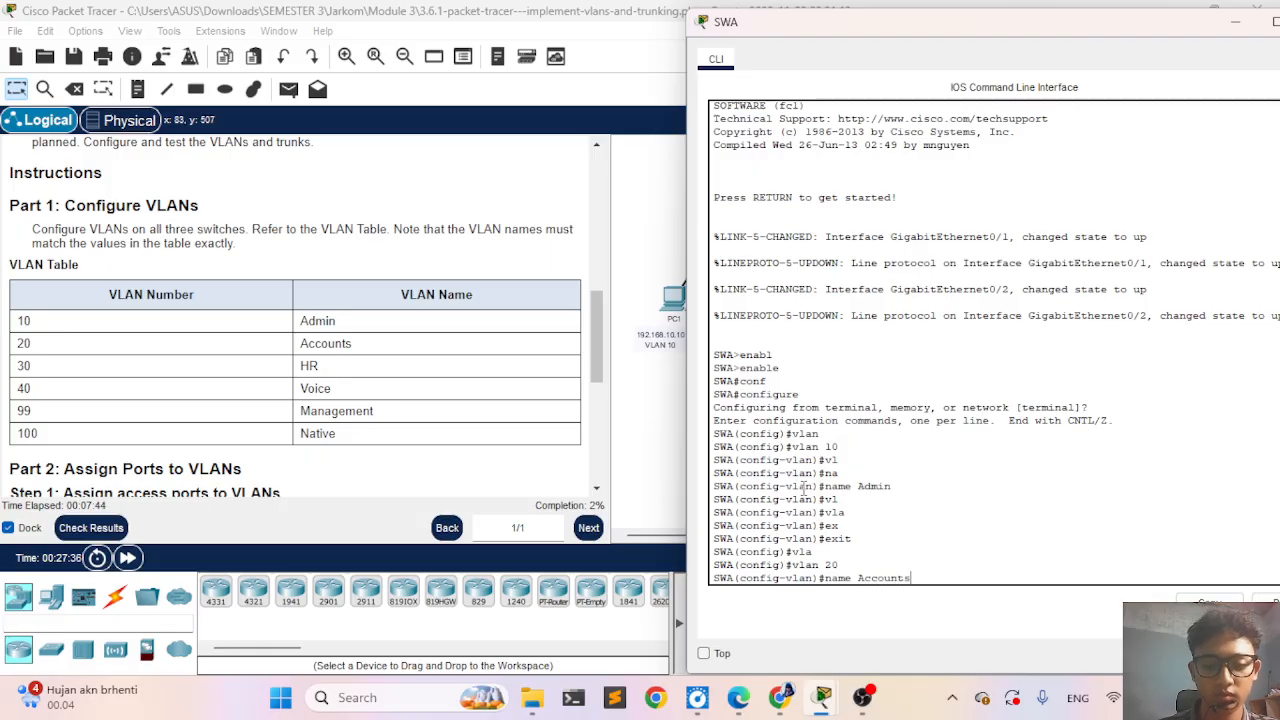
pyautogui.press('Return')
pyautogui.write('ex')
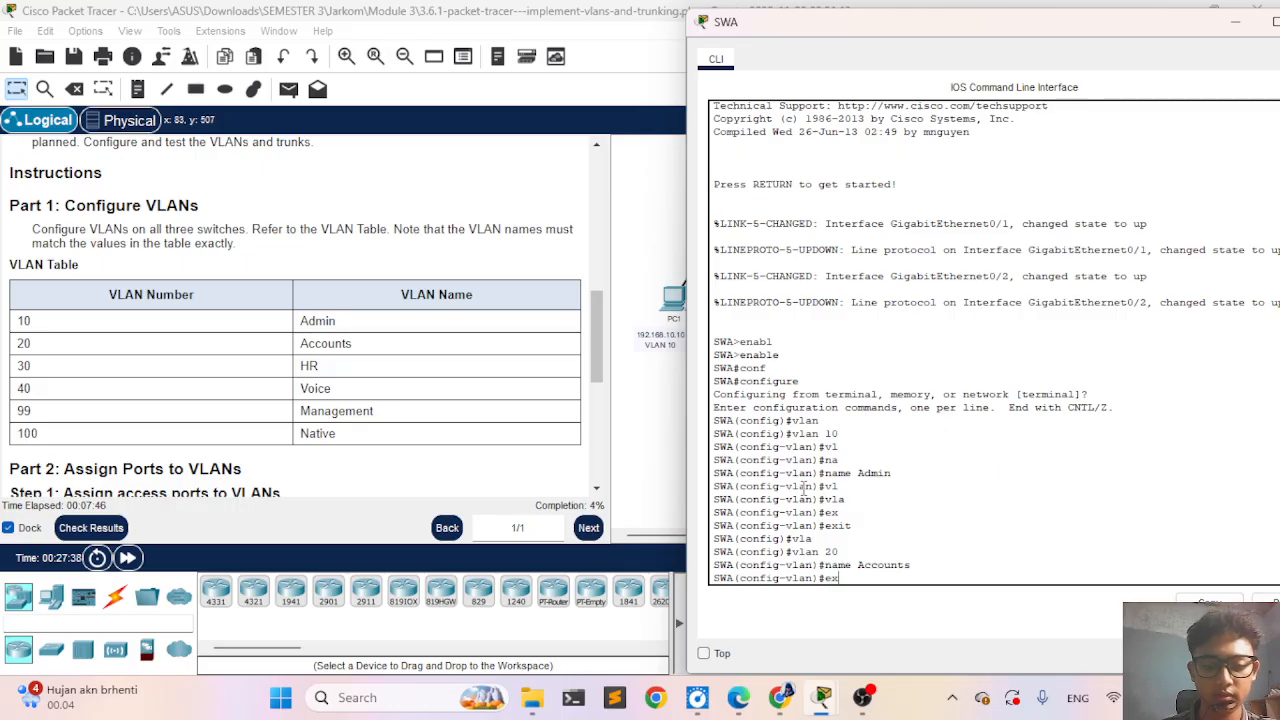
pyautogui.press('Return')
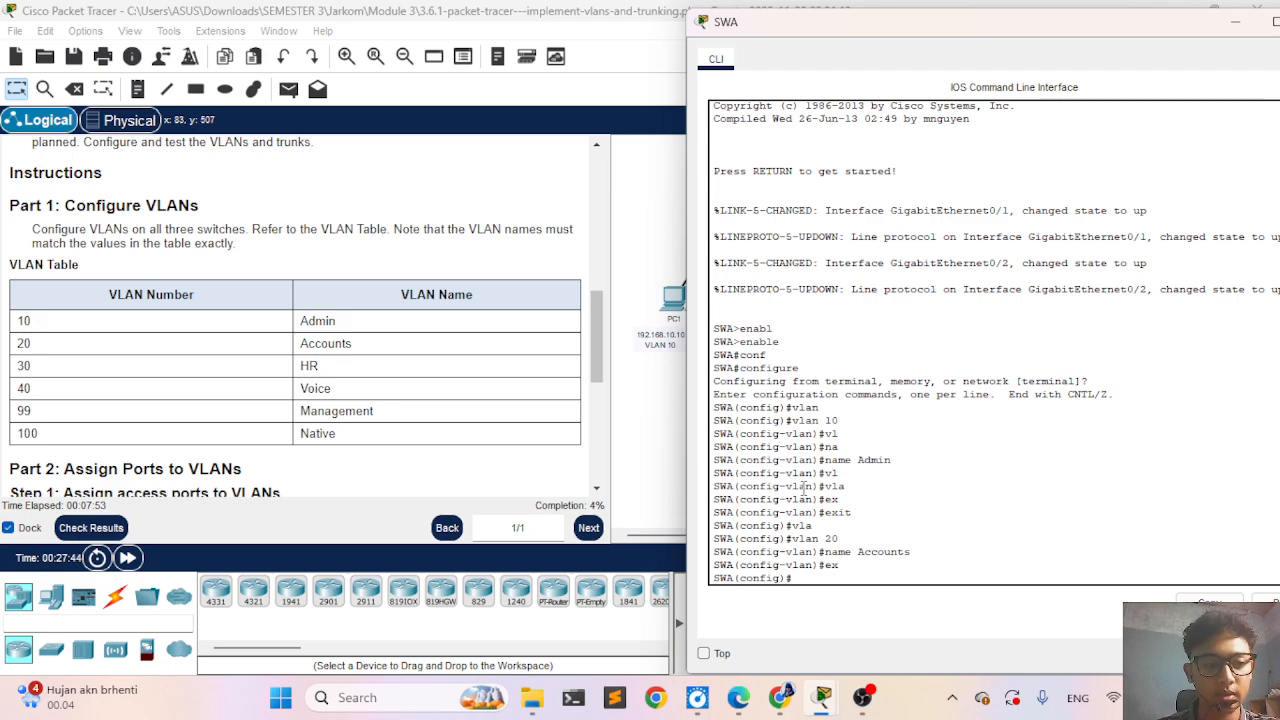
# - Create VLAN 30 on SWA and name it HR, as listed in the VLAN Table
pyautogui.write('vlan ')
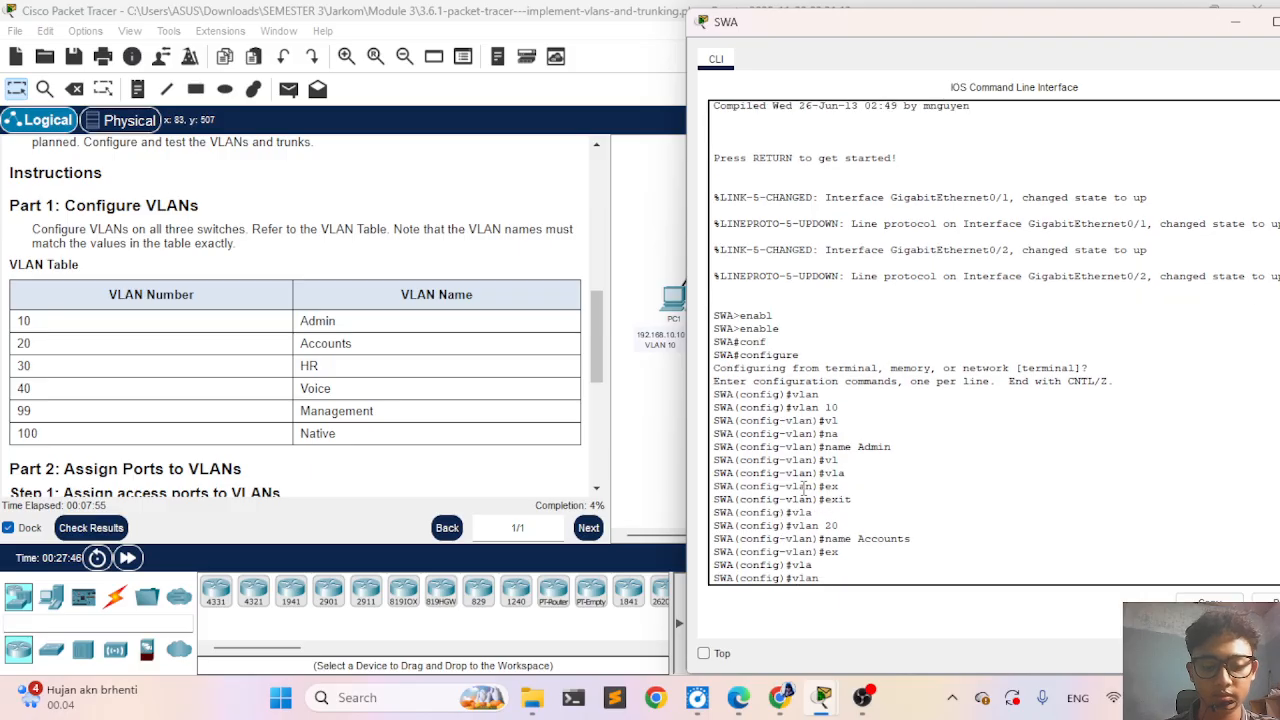
pyautogui.write('30')
pyautogui.press('Return')
pyautogui.write('na')
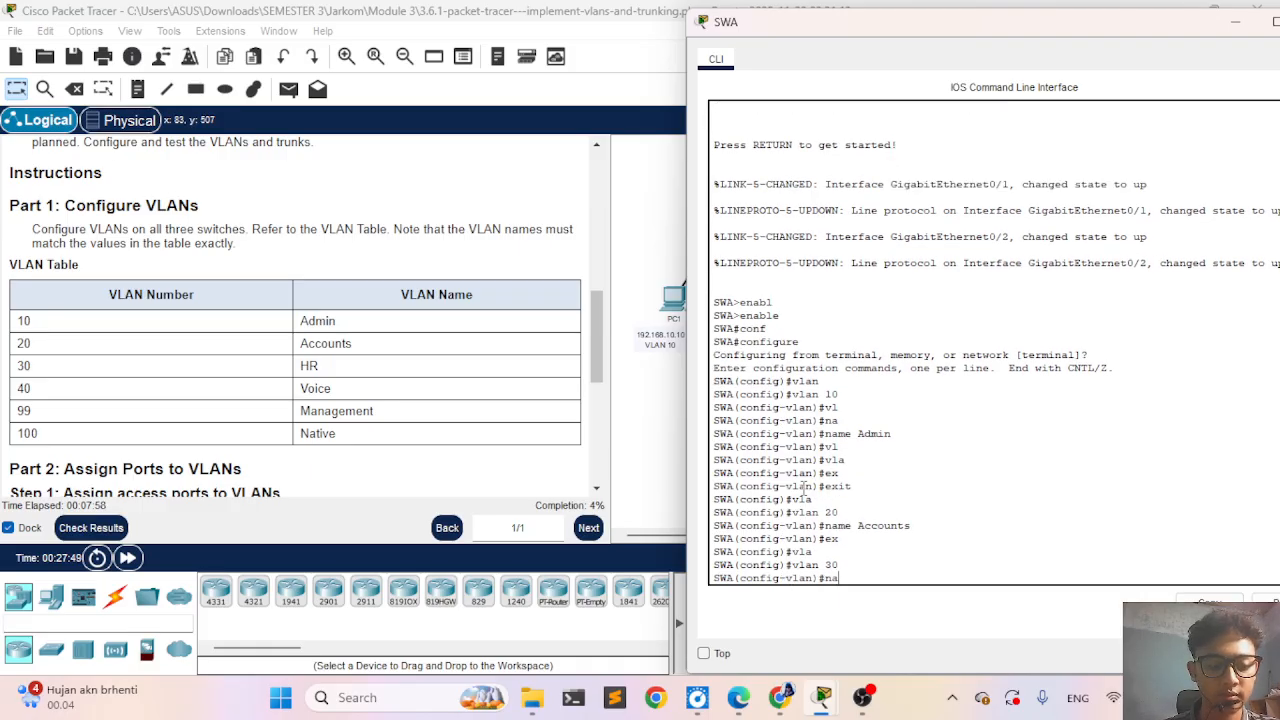
pyautogui.press('Tab')
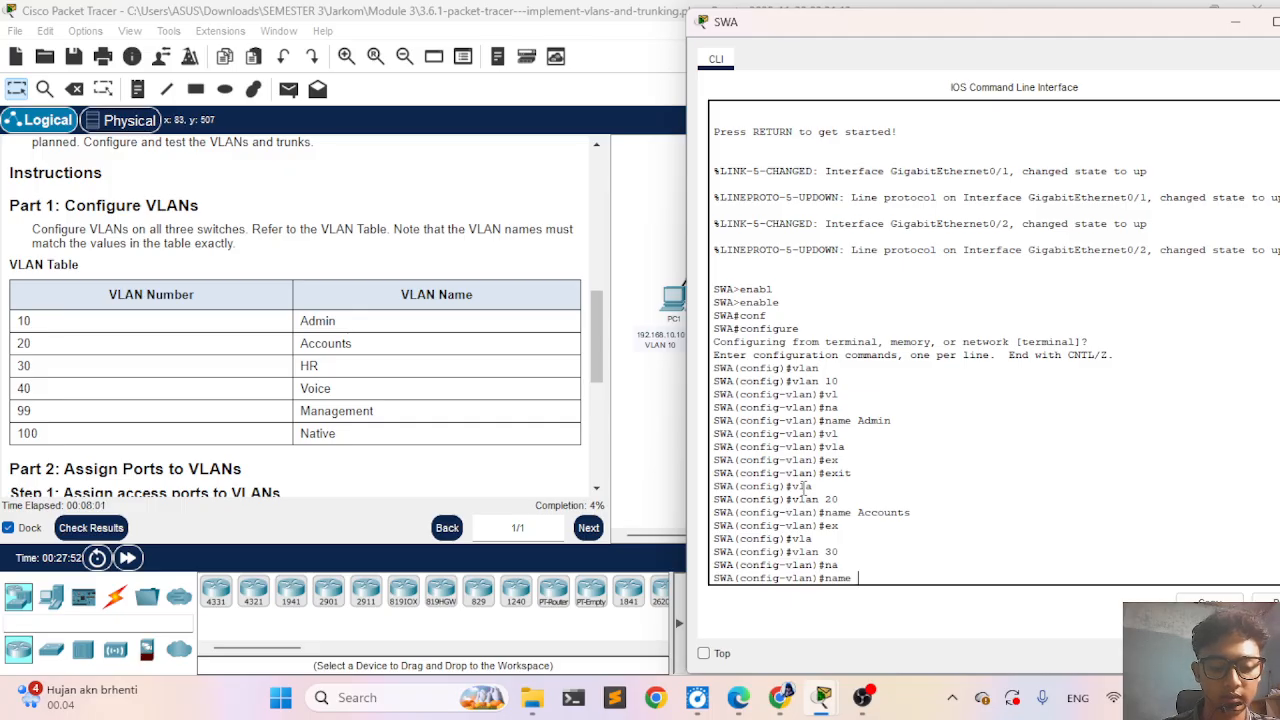
pyautogui.write('HR')
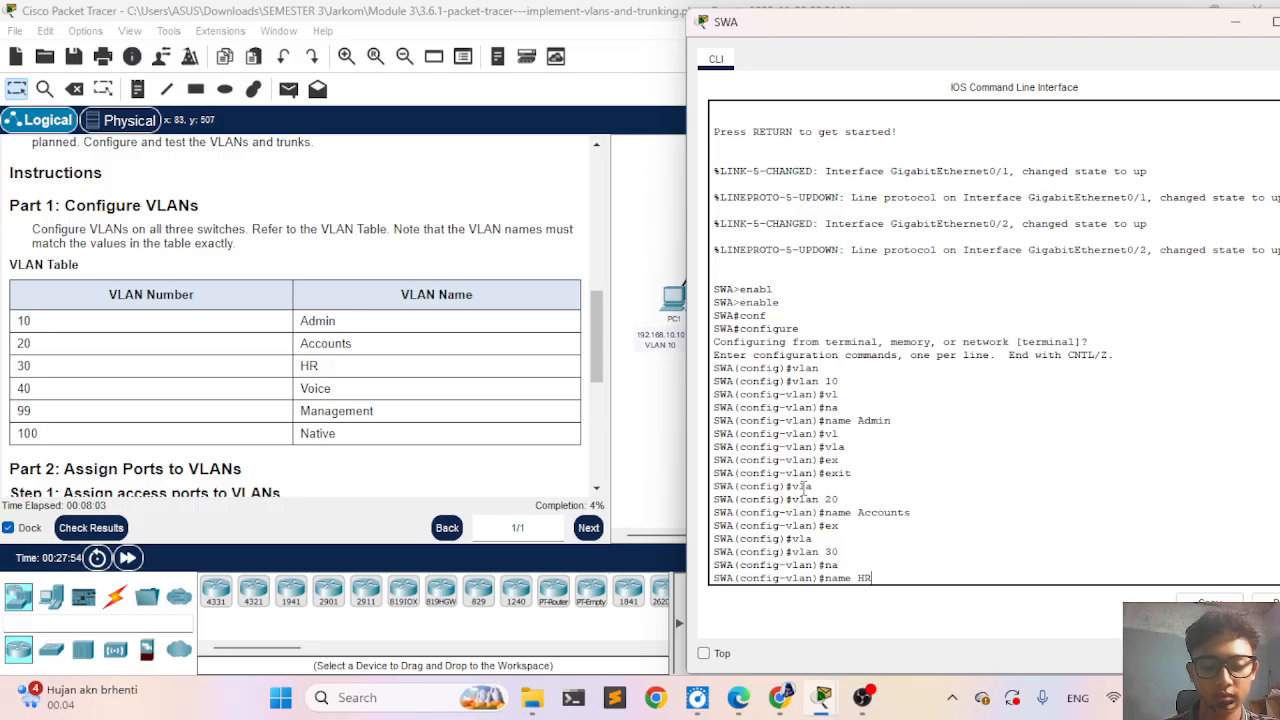
pyautogui.press('Return')
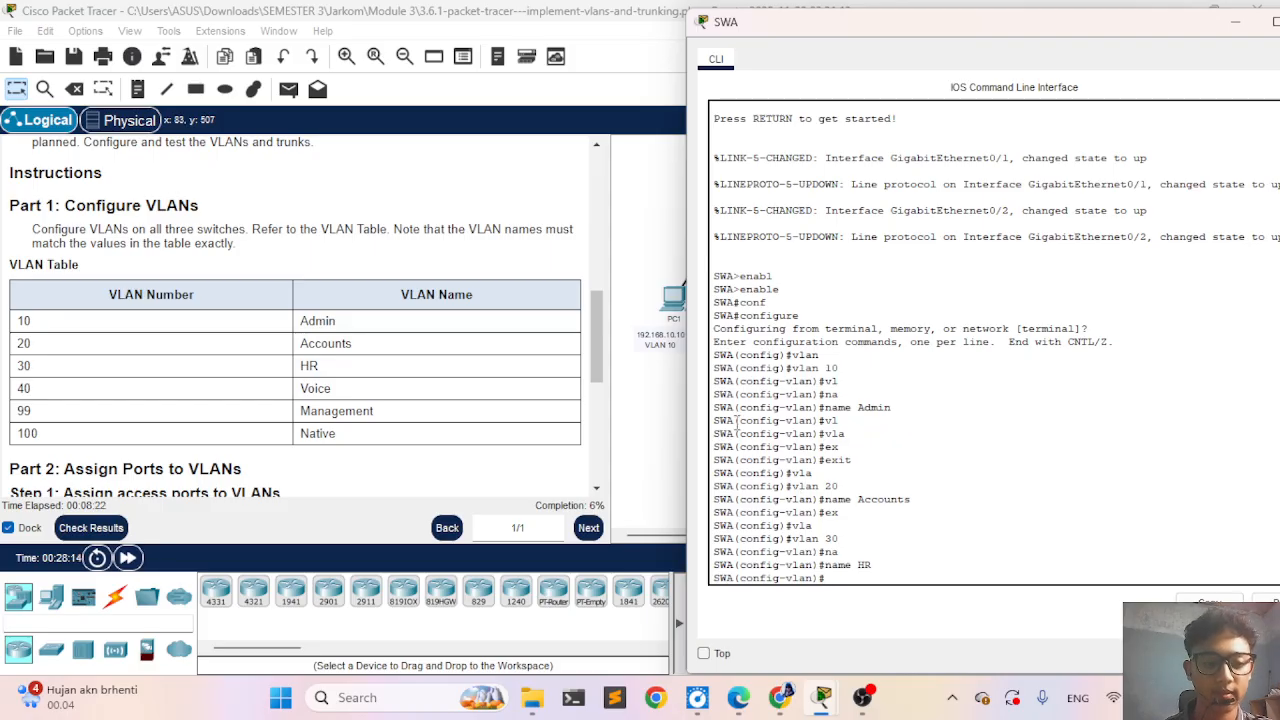
# - Create VLAN 40 on SWA directly from VLAN configuration mode and name it Voice
pyautogui.write('v')
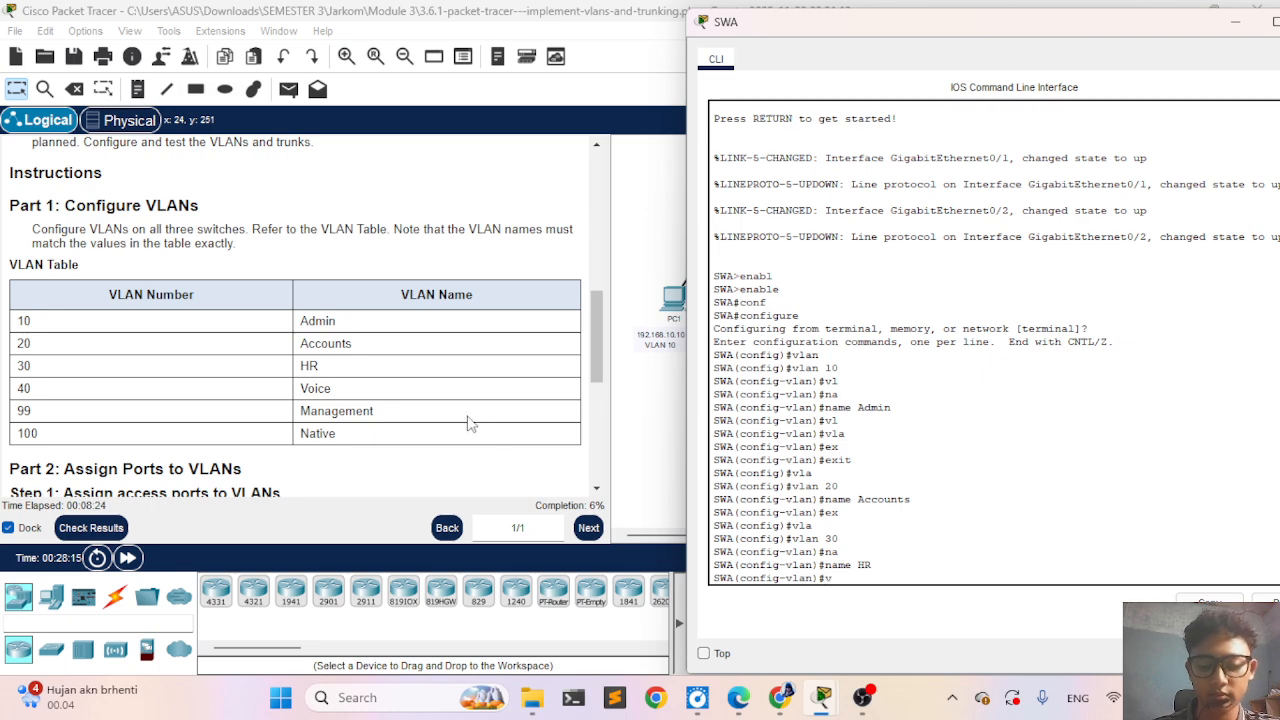
pyautogui.write('lan 40')
pyautogui.press('Return')
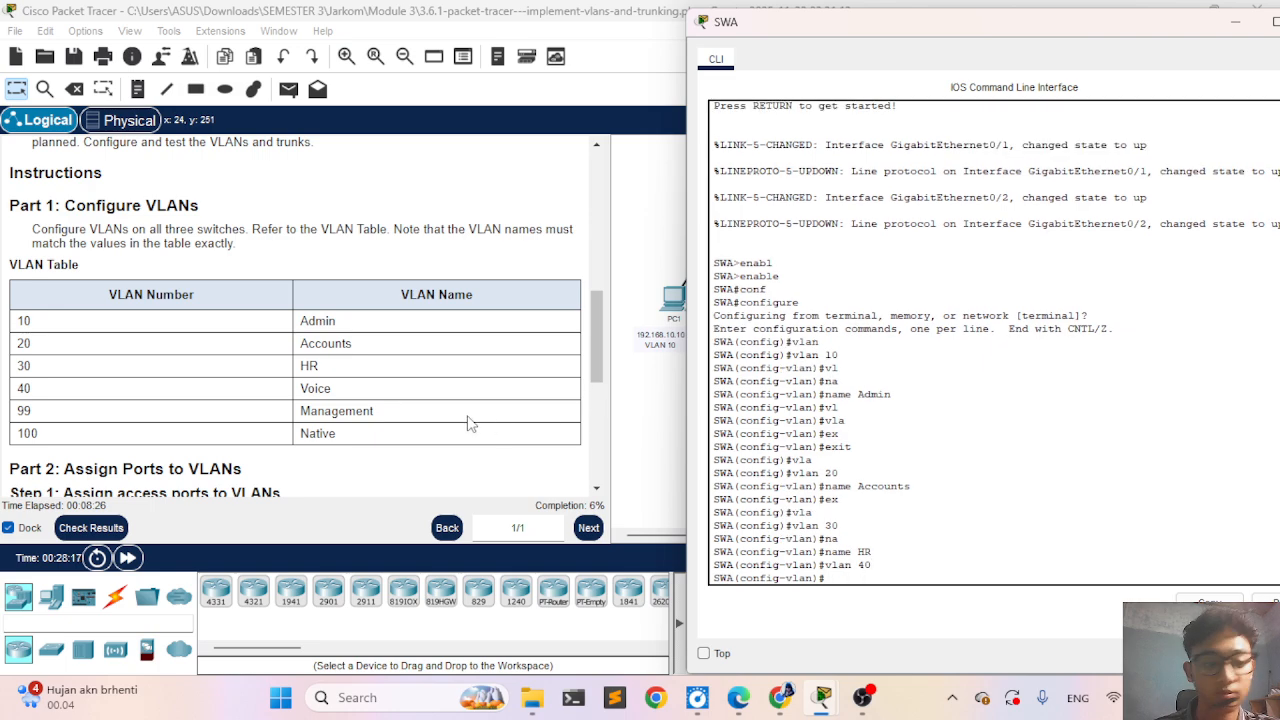
pyautogui.write('nam')
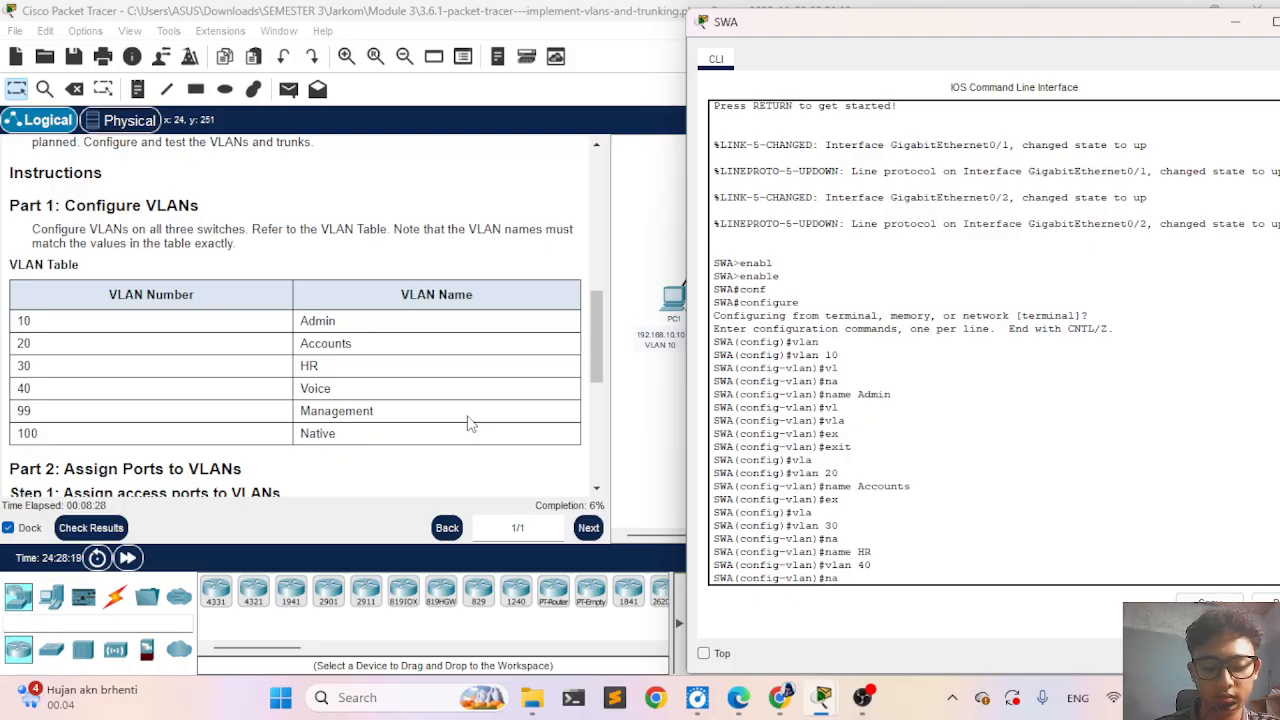
pyautogui.press('Tab')
pyautogui.write('Voice')
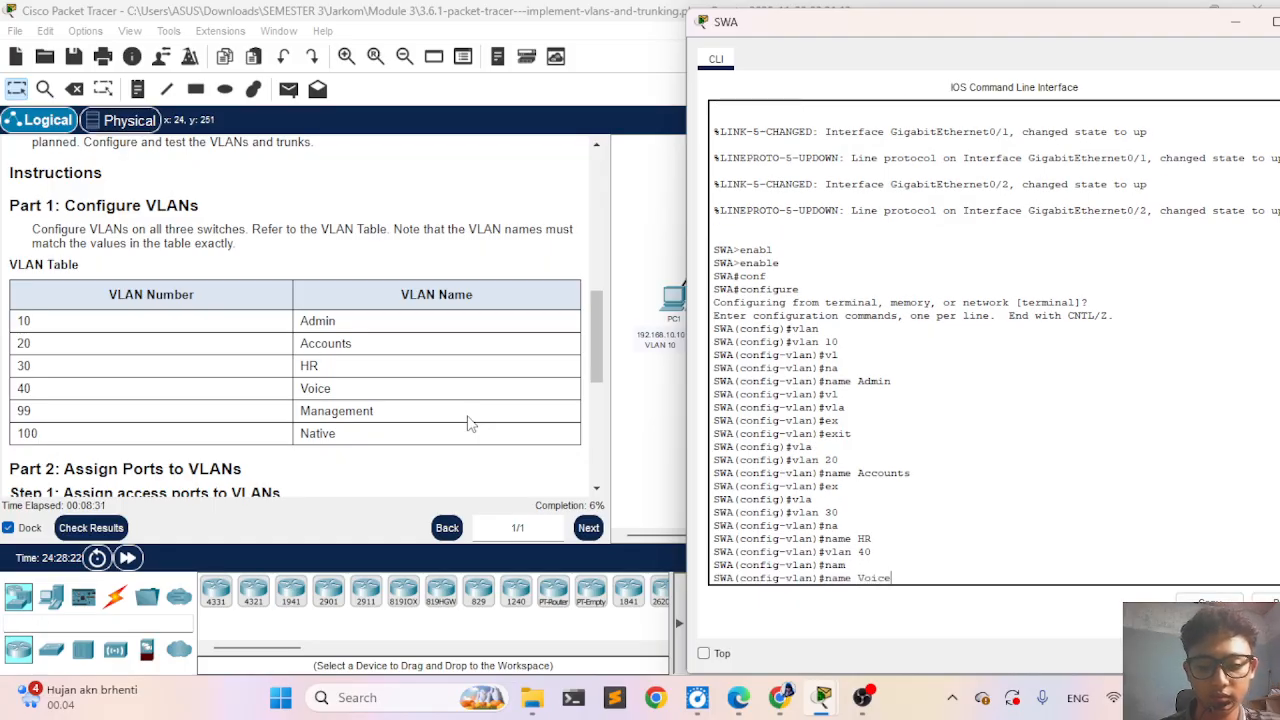
pyautogui.press('Return')
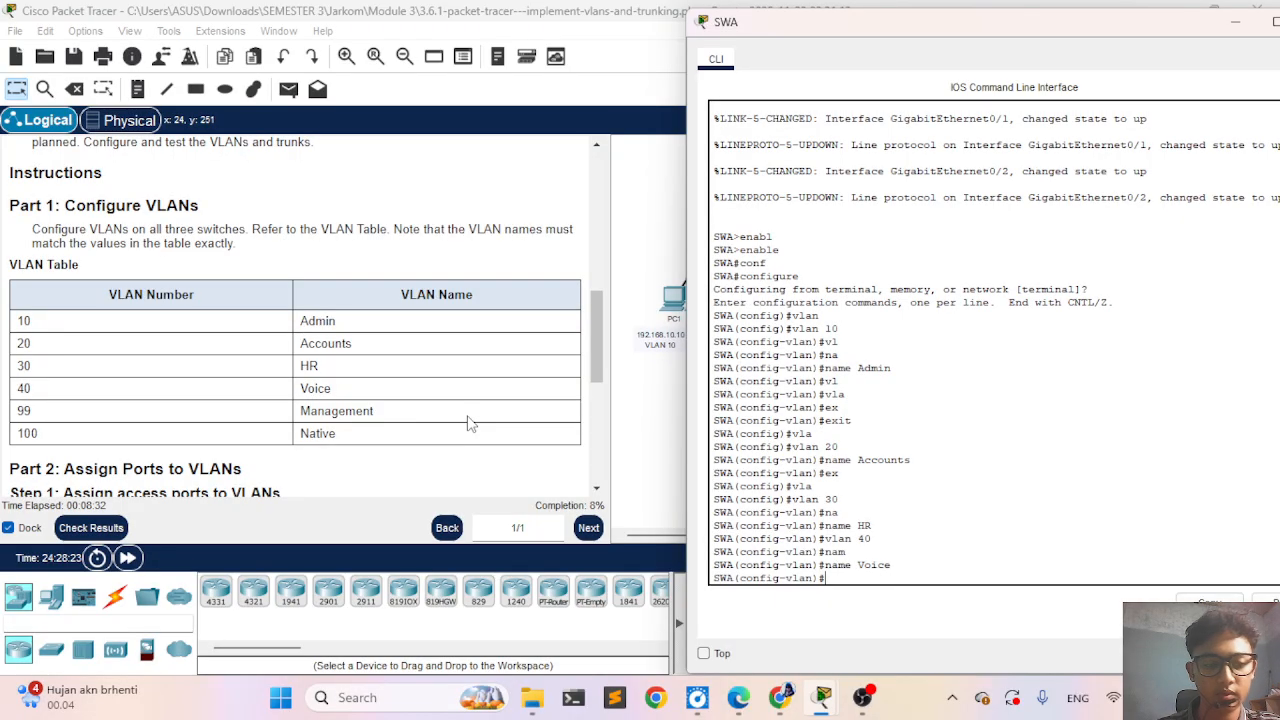
# - Create VLAN 99 on SWA and name it Management
pyautogui.write('vlan')
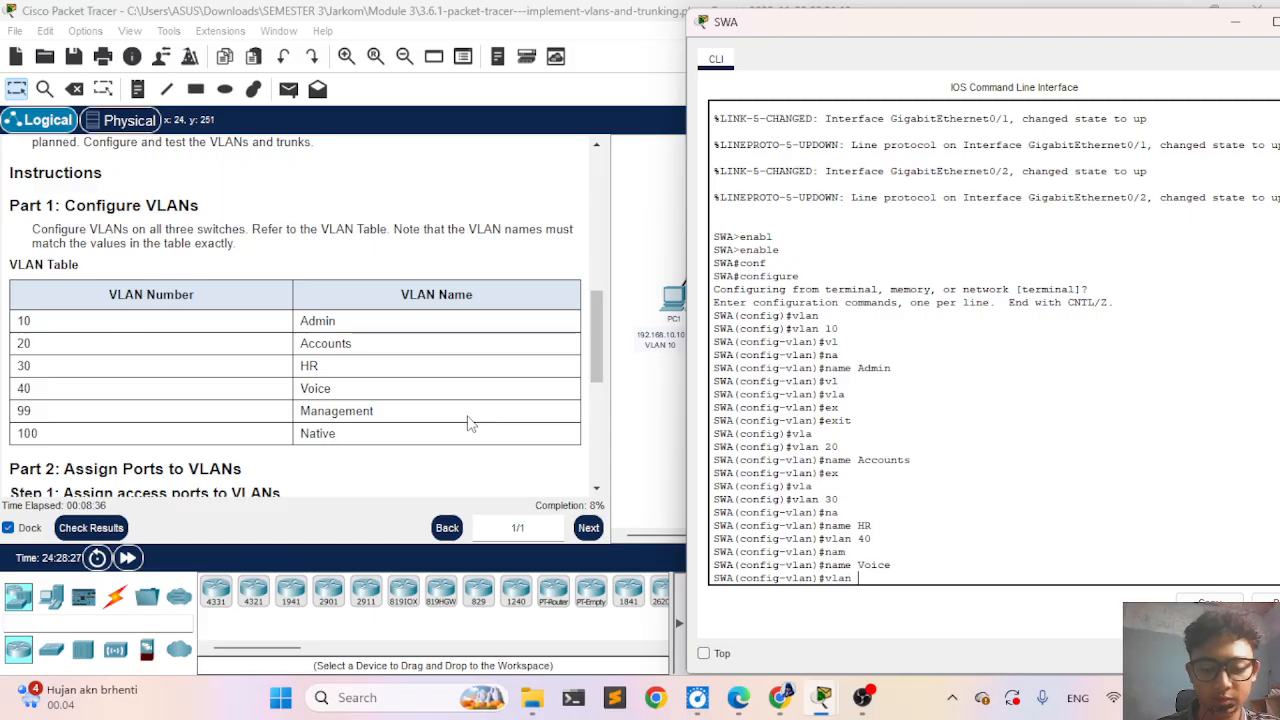
pyautogui.write(' 99')
pyautogui.press('Return')
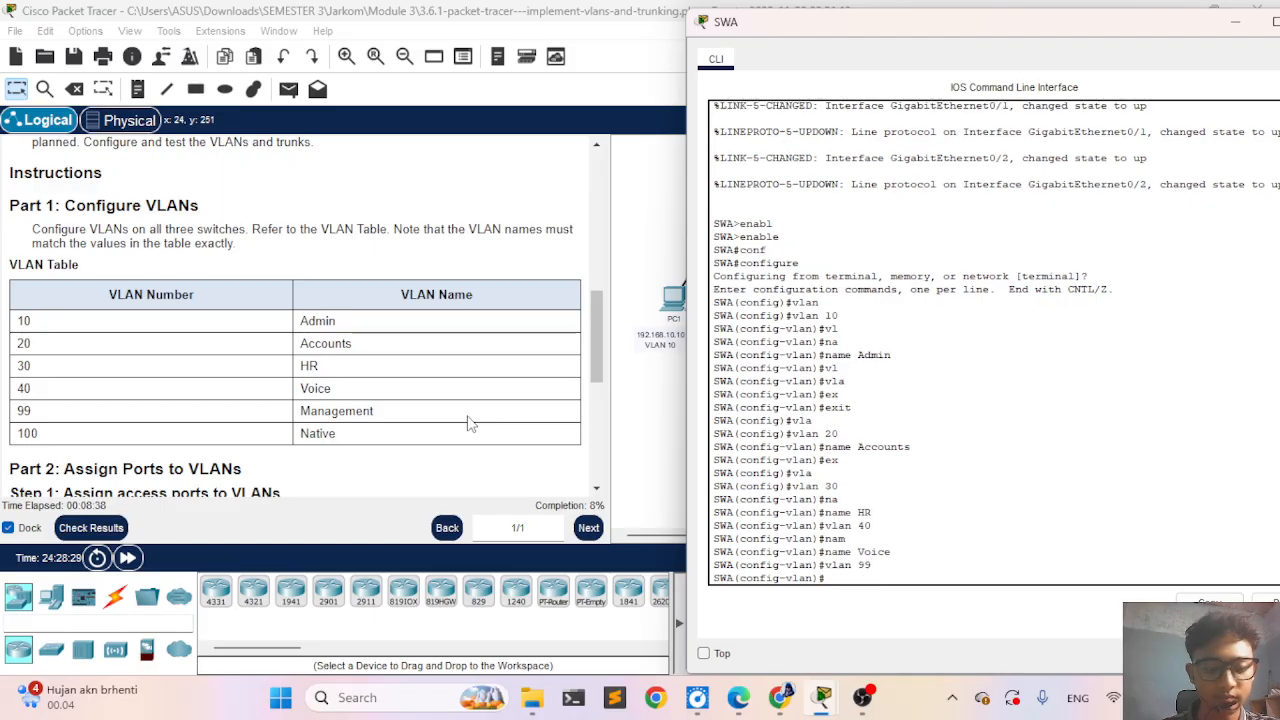
pyautogui.write('nam')
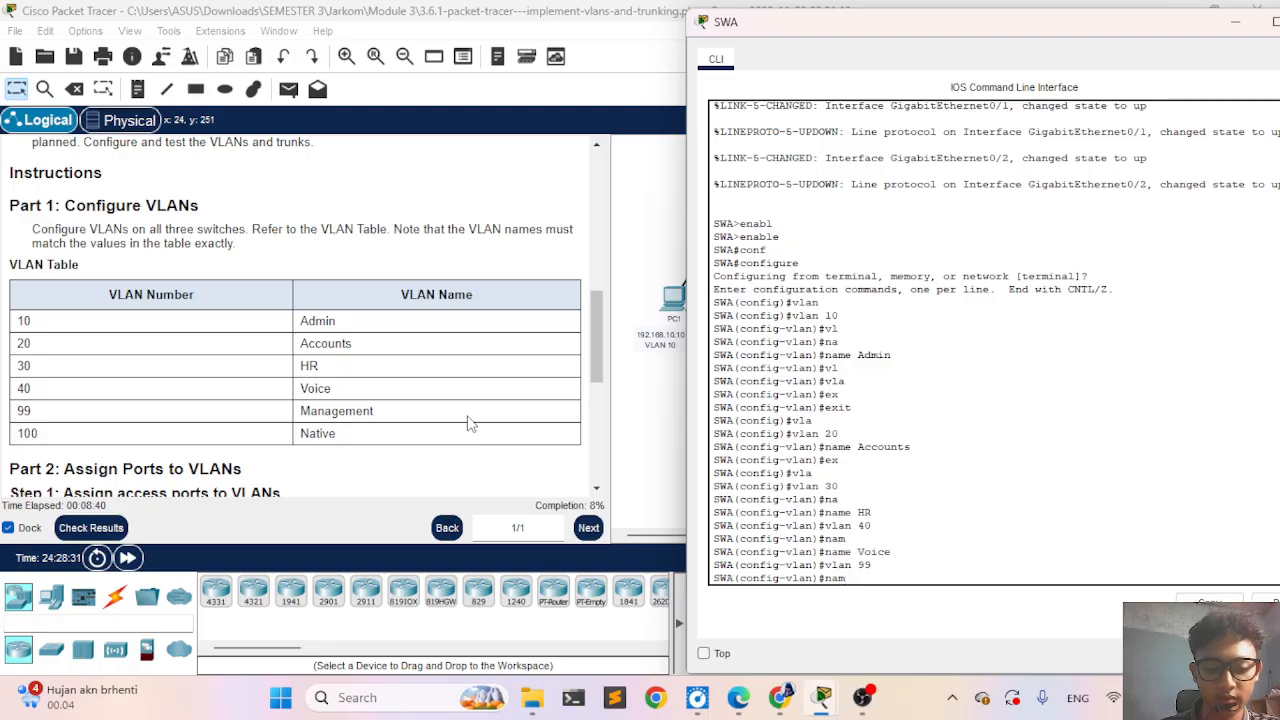
pyautogui.press('Return')
pyautogui.write('name')
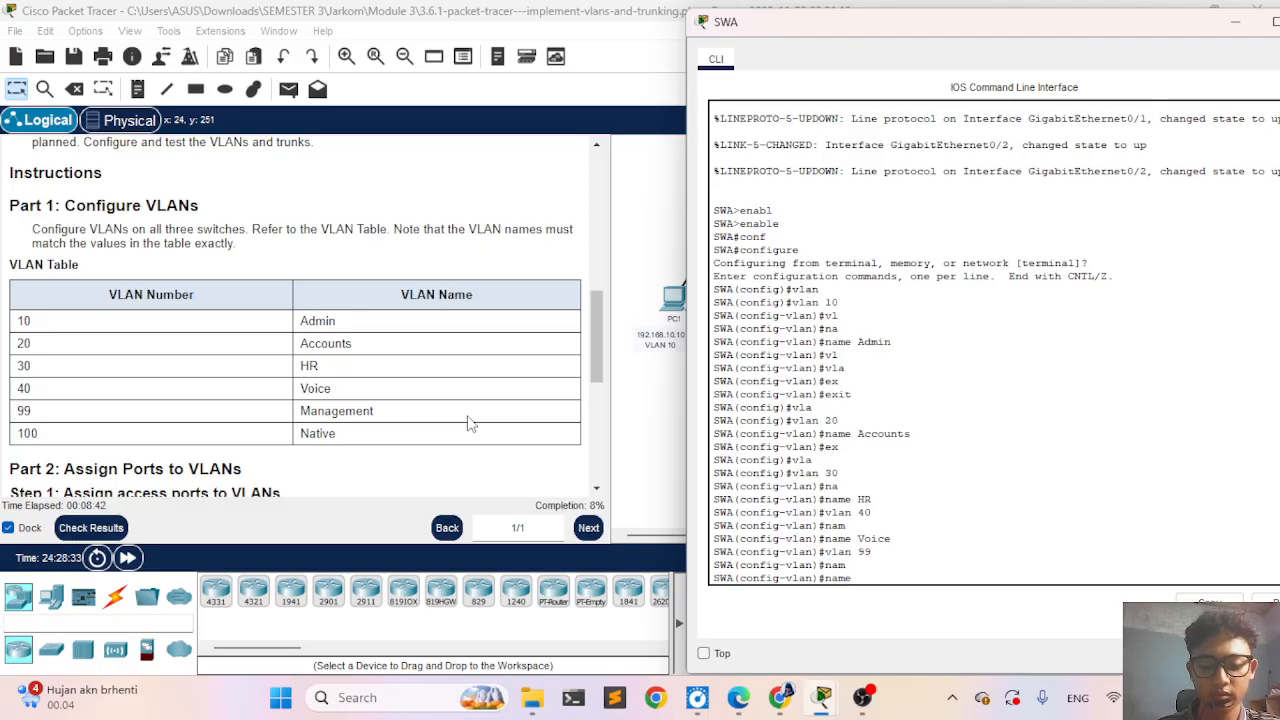
pyautogui.write(' Management')
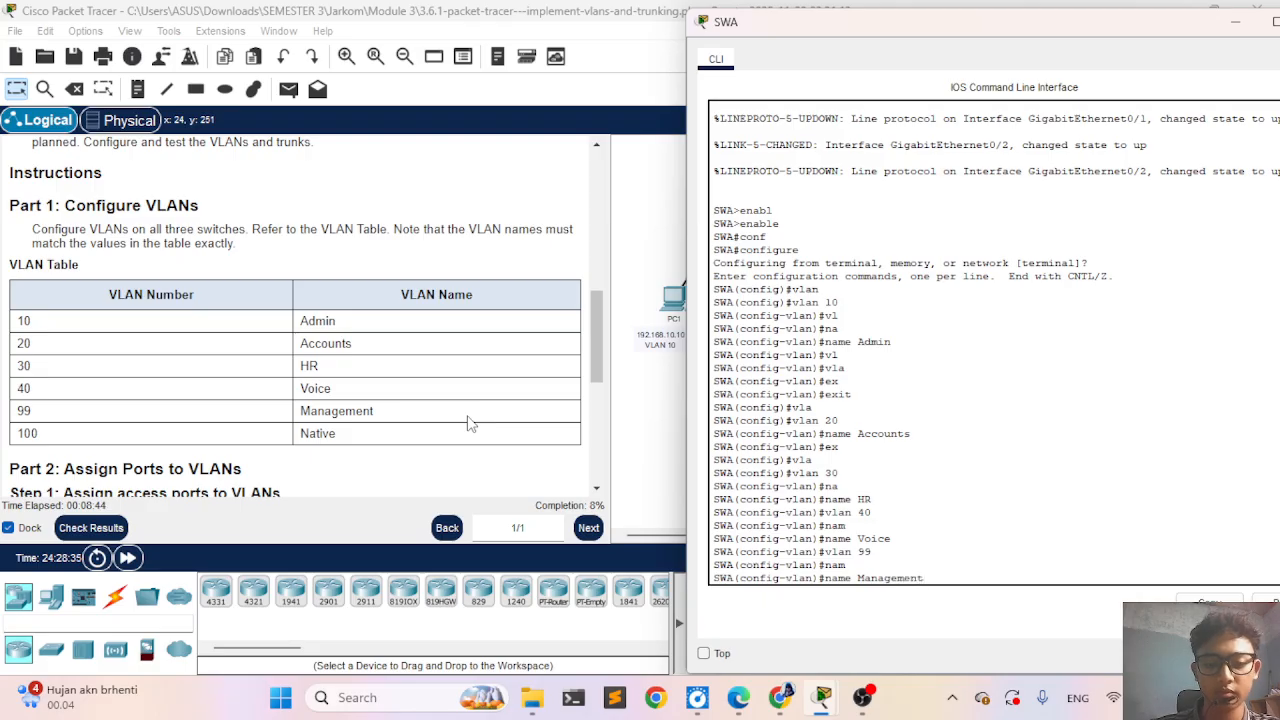
pyautogui.press('Return')
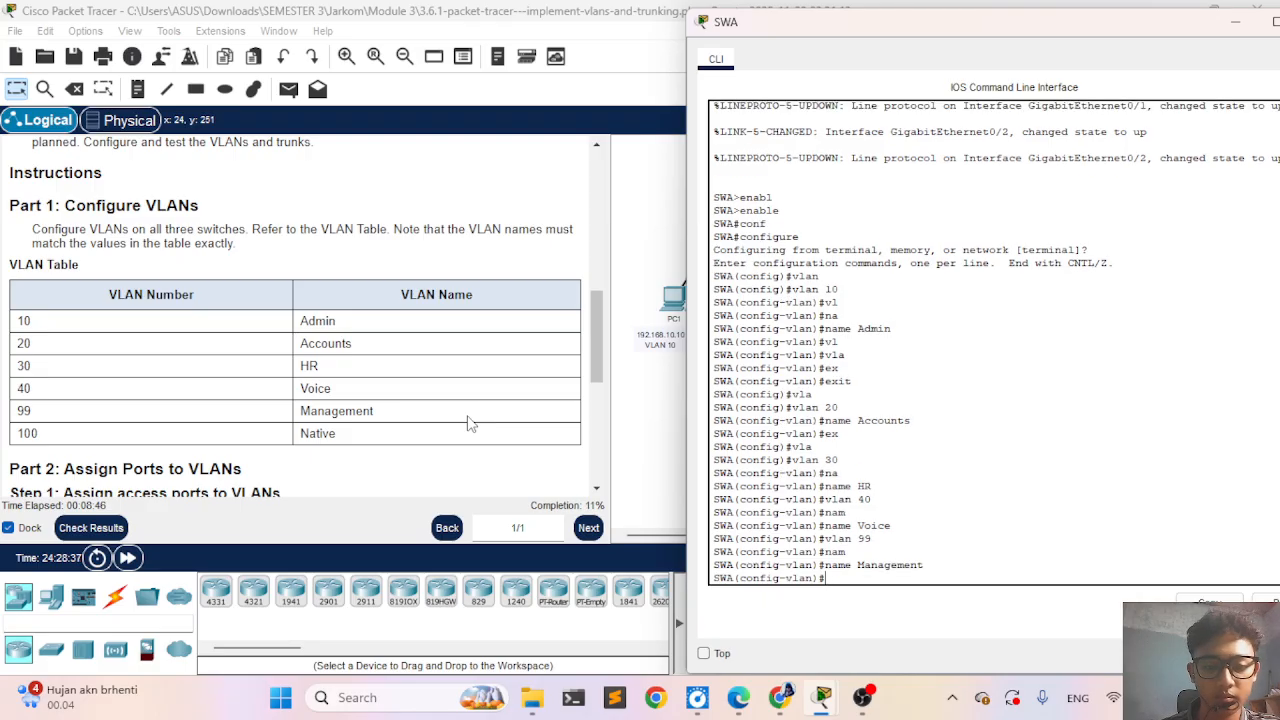
# - Create VLAN 100 on SWA and name it Native
pyautogui.write('vla')
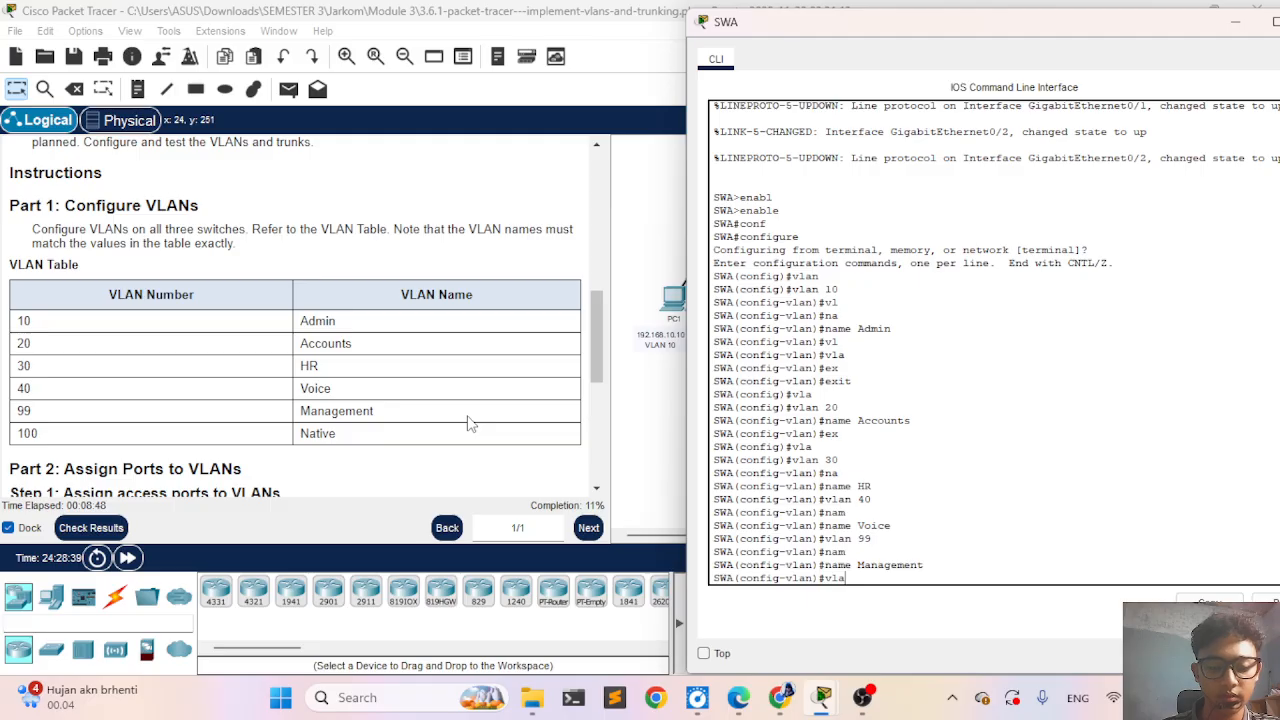
pyautogui.write('n 100')
pyautogui.press('Return')
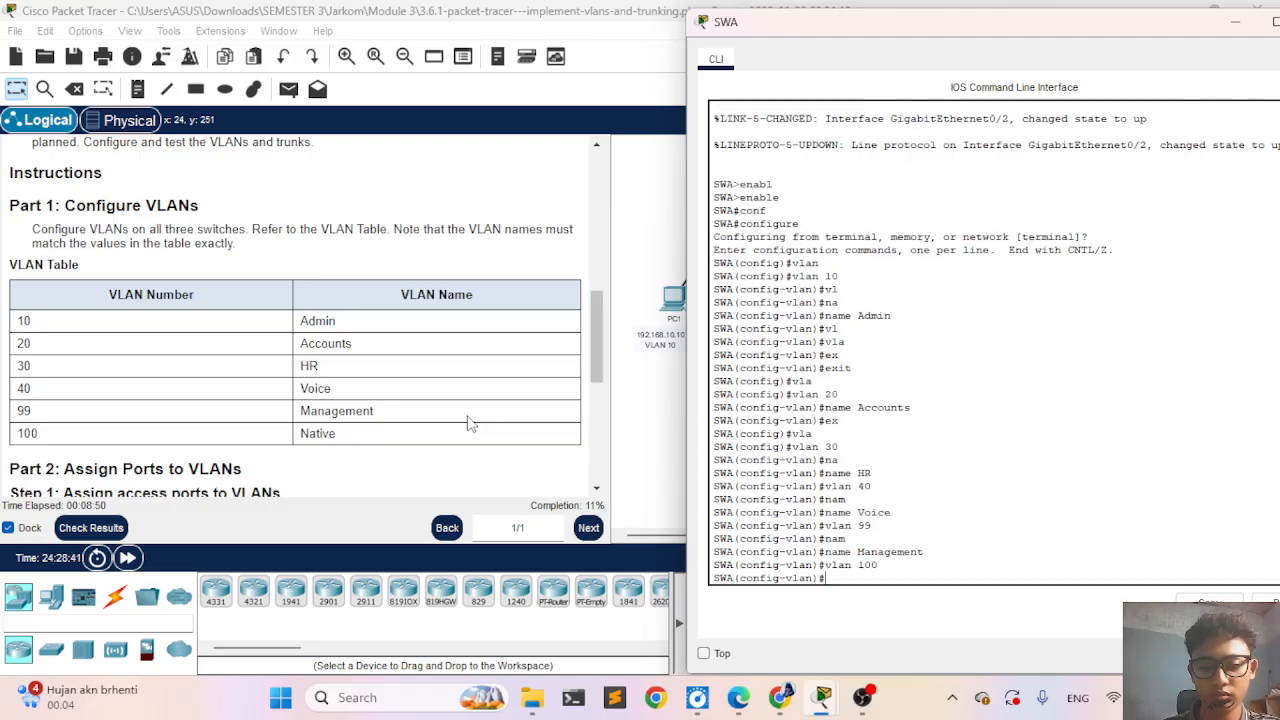
pyautogui.write('name N')
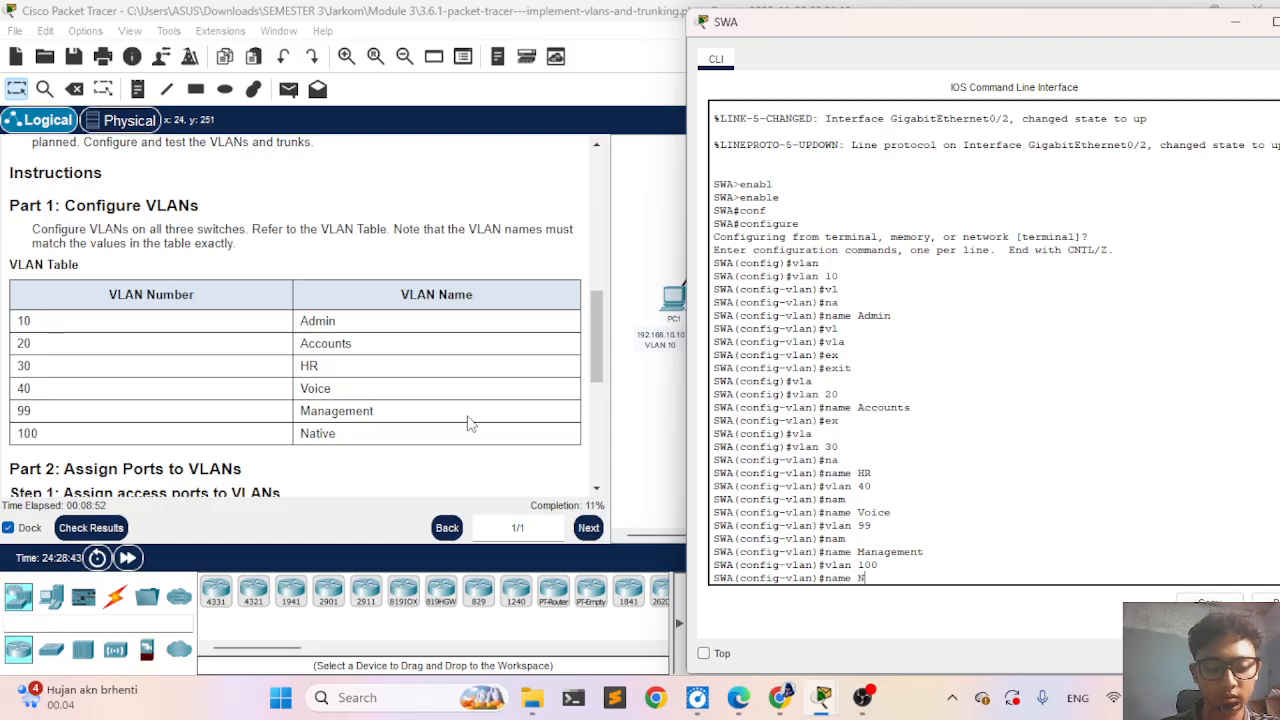
pyautogui.write('ative')
pyautogui.press('Return')
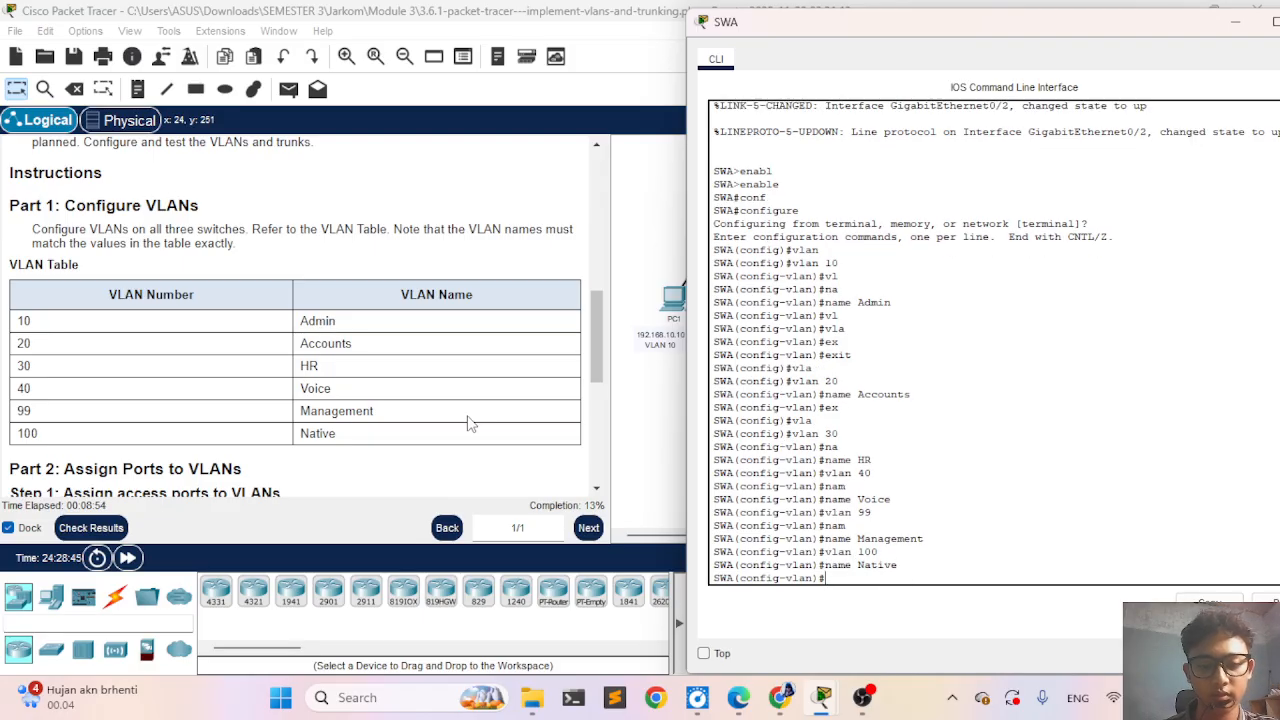
# - Check the activity results and review the assessment items for SWA's ports and VLANs
pyautogui.click(95, 530)
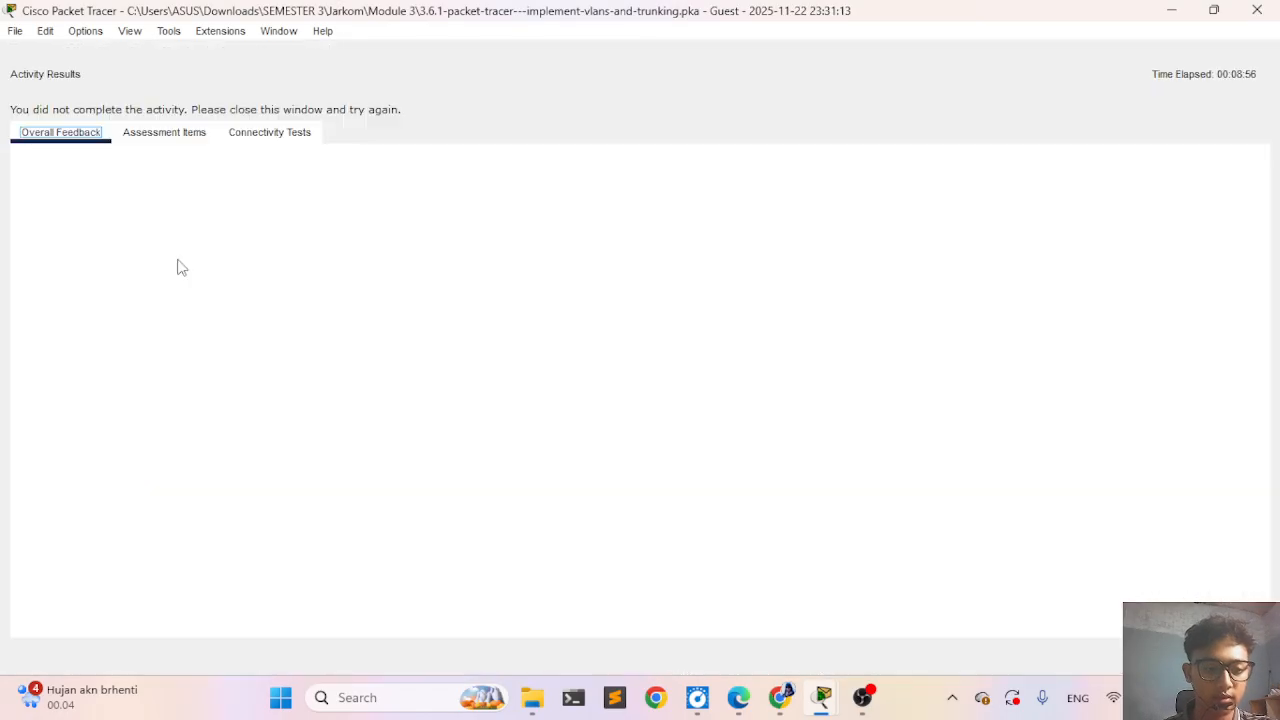
pyautogui.click(150, 132)
pyautogui.scroll(-1, 238, 390)
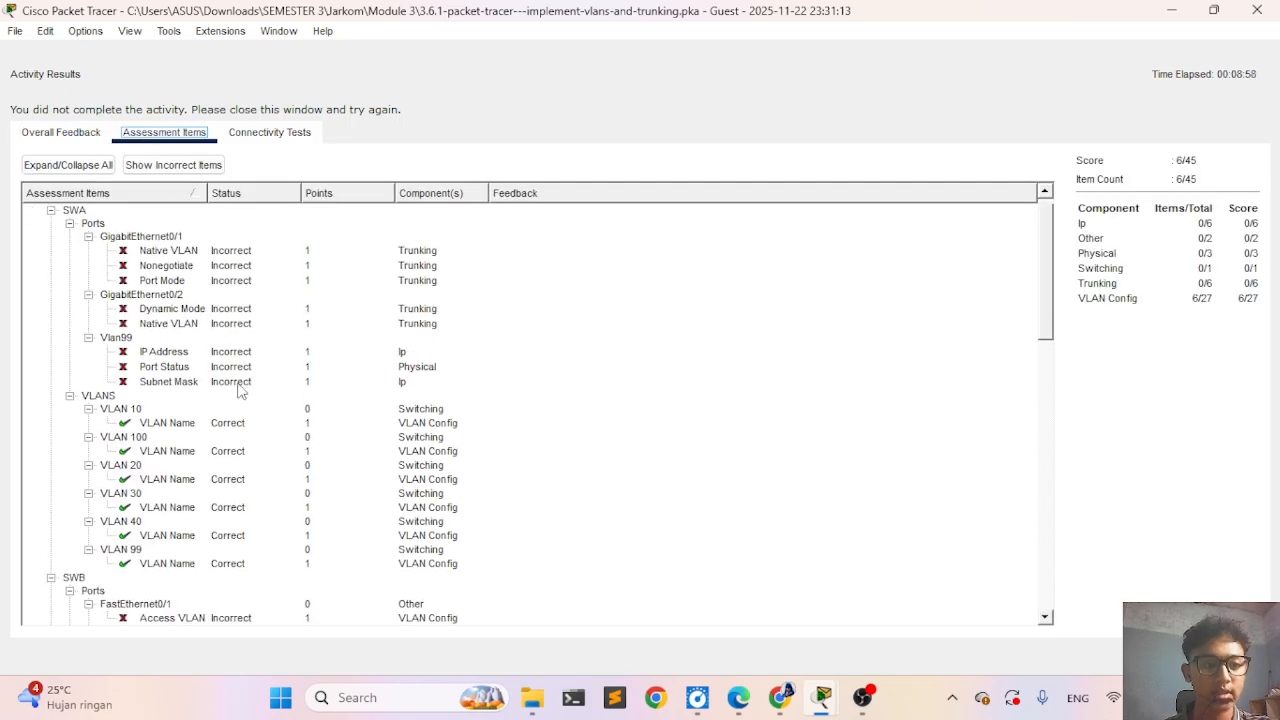
pyautogui.scroll(1, 238, 390)
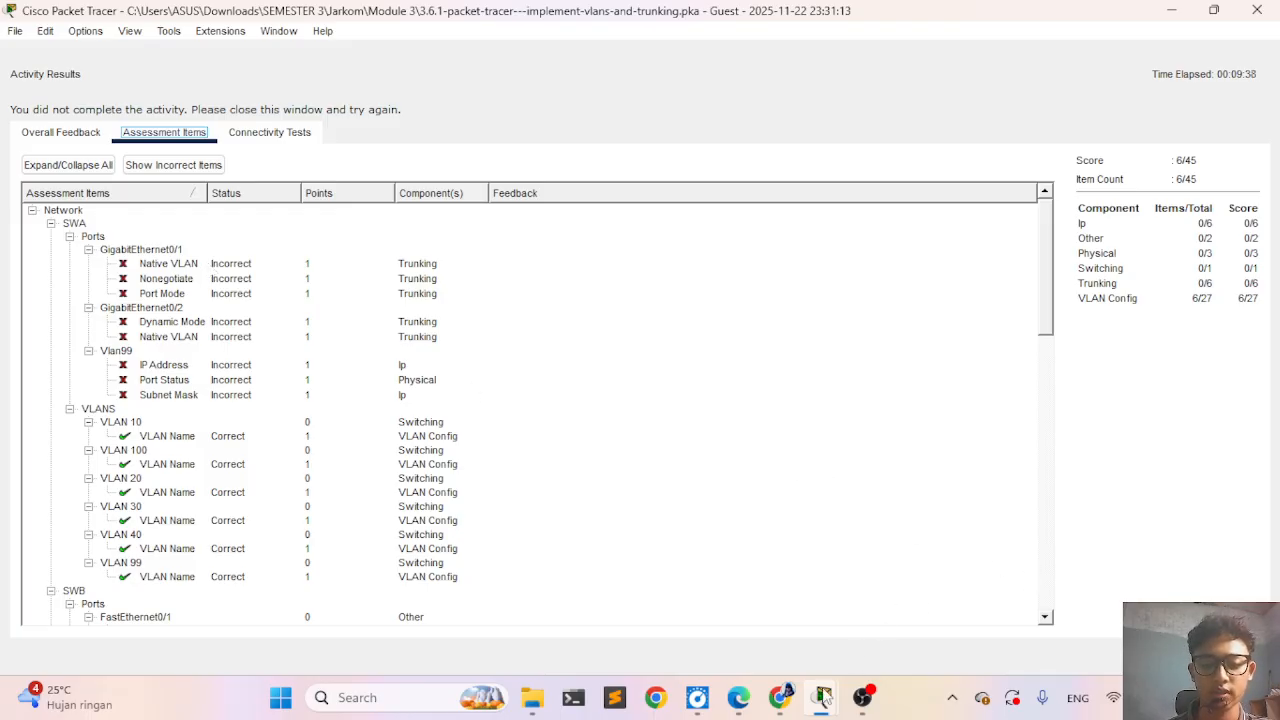
# - Return to SWA's command line and exit VLAN configuration mode to global configuration
pyautogui.moveTo(820, 690)
pyautogui.click(868, 614)
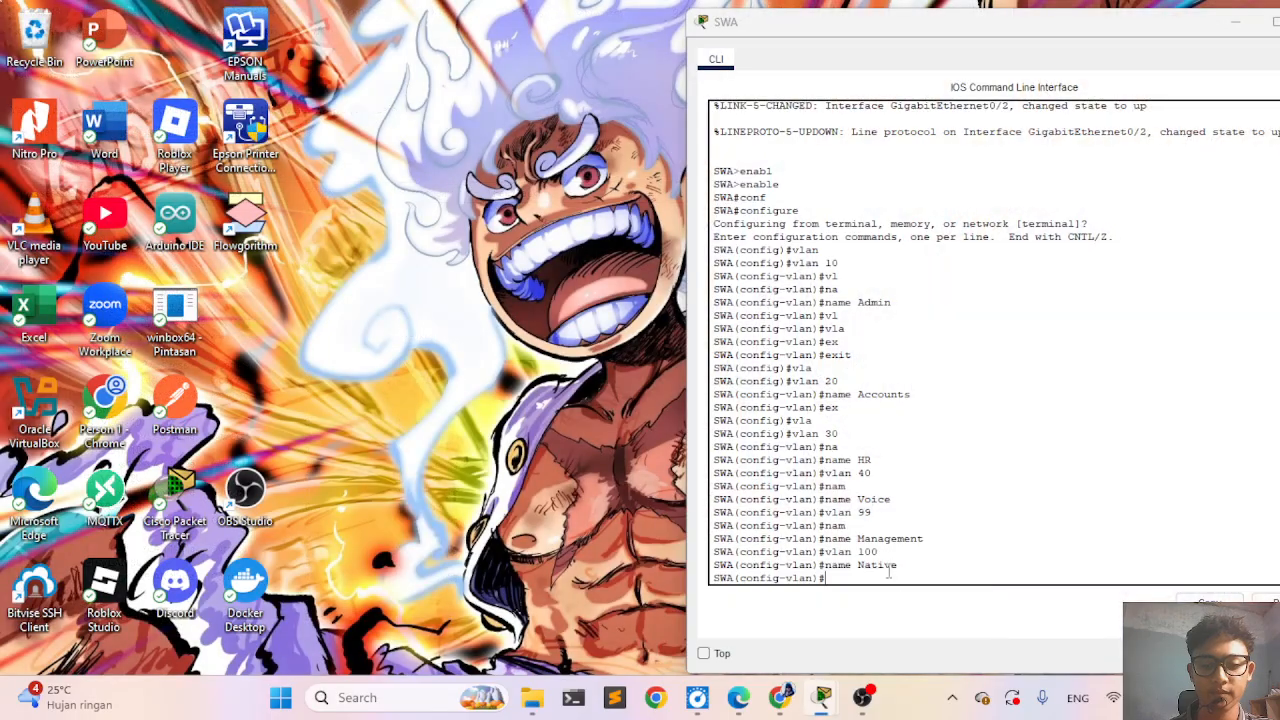
pyautogui.write('ex')
pyautogui.press('Tab')
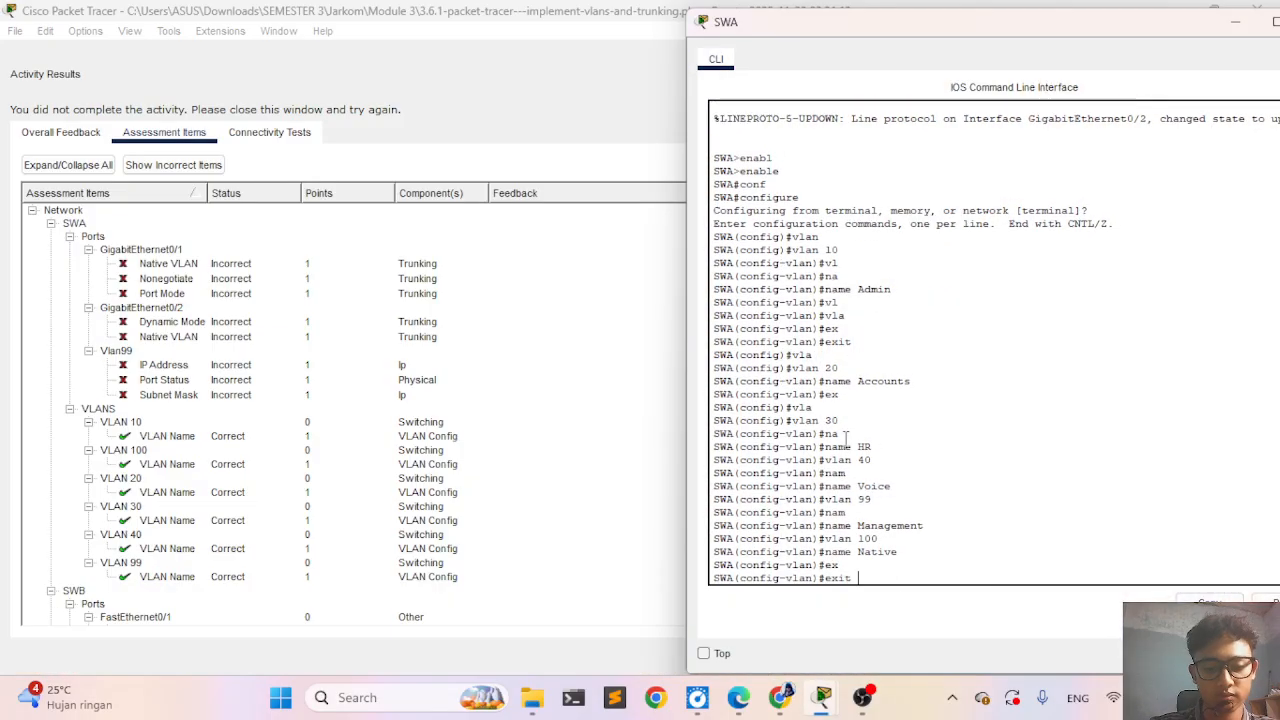
pyautogui.press('Return')
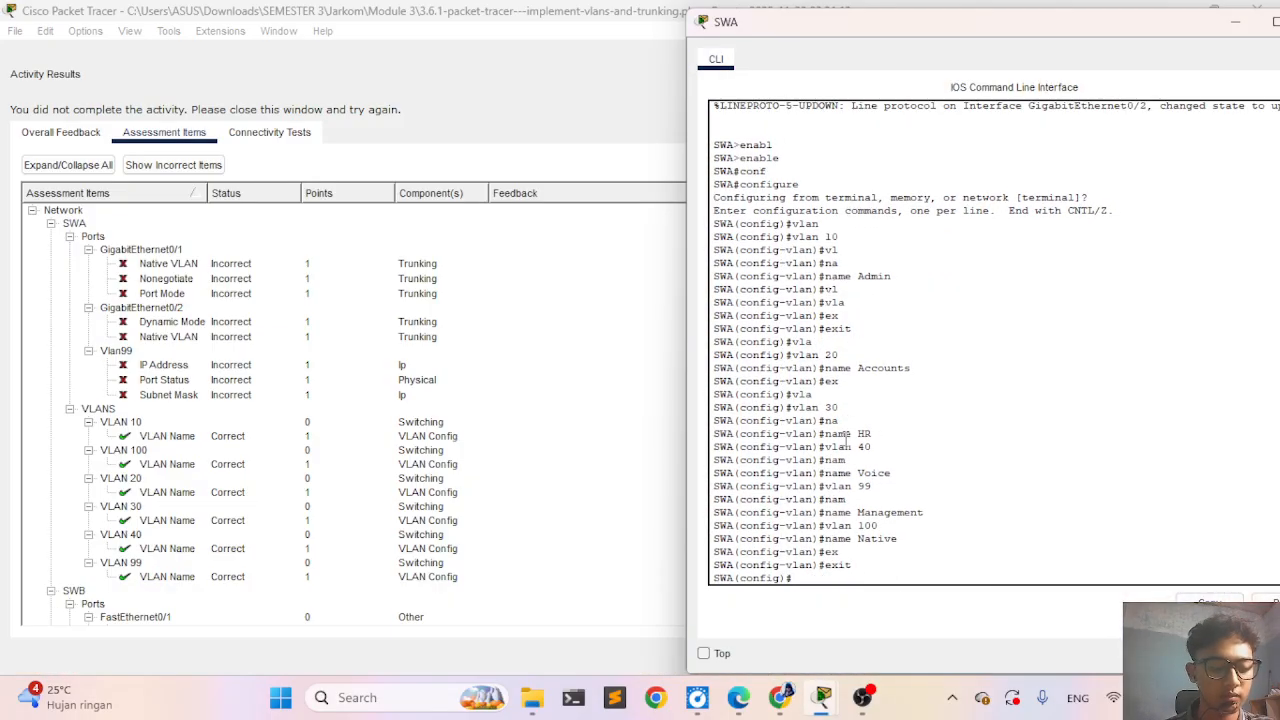
# - Enter interface configuration mode for GigabitEthernet 0/1 on SWA
pyautogui.write('int')
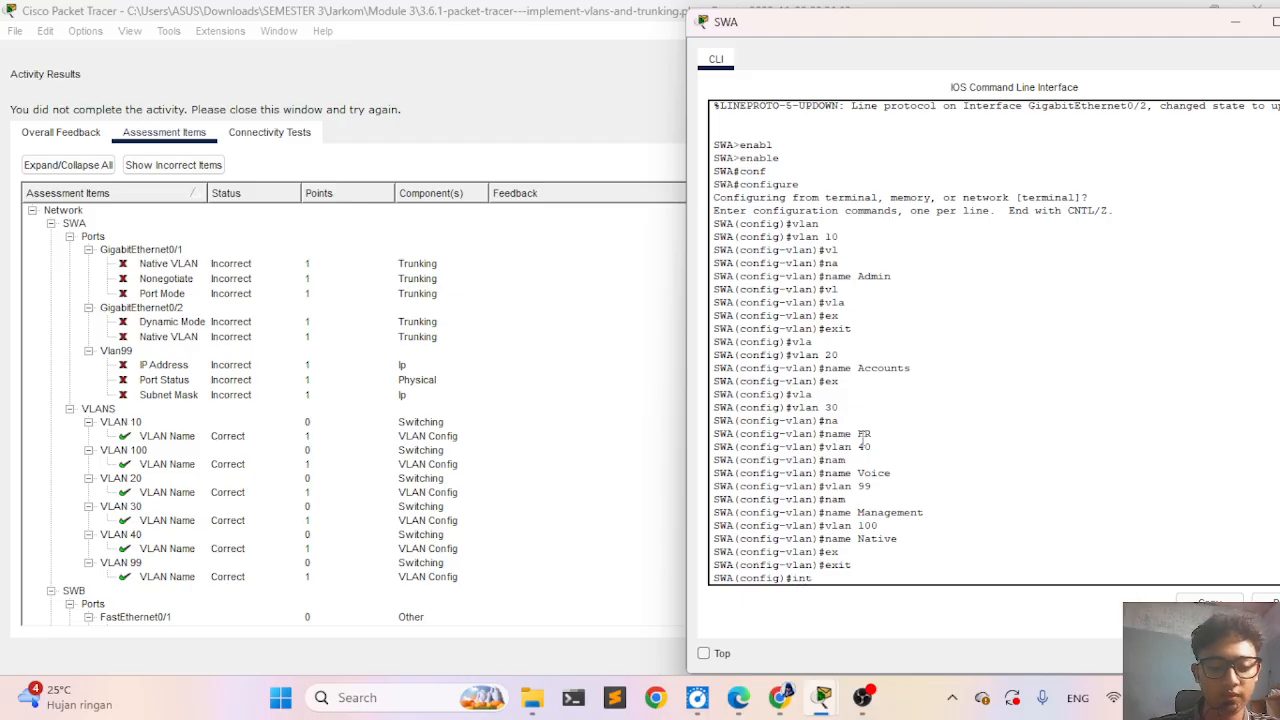
pyautogui.write('er')
pyautogui.press('Tab')
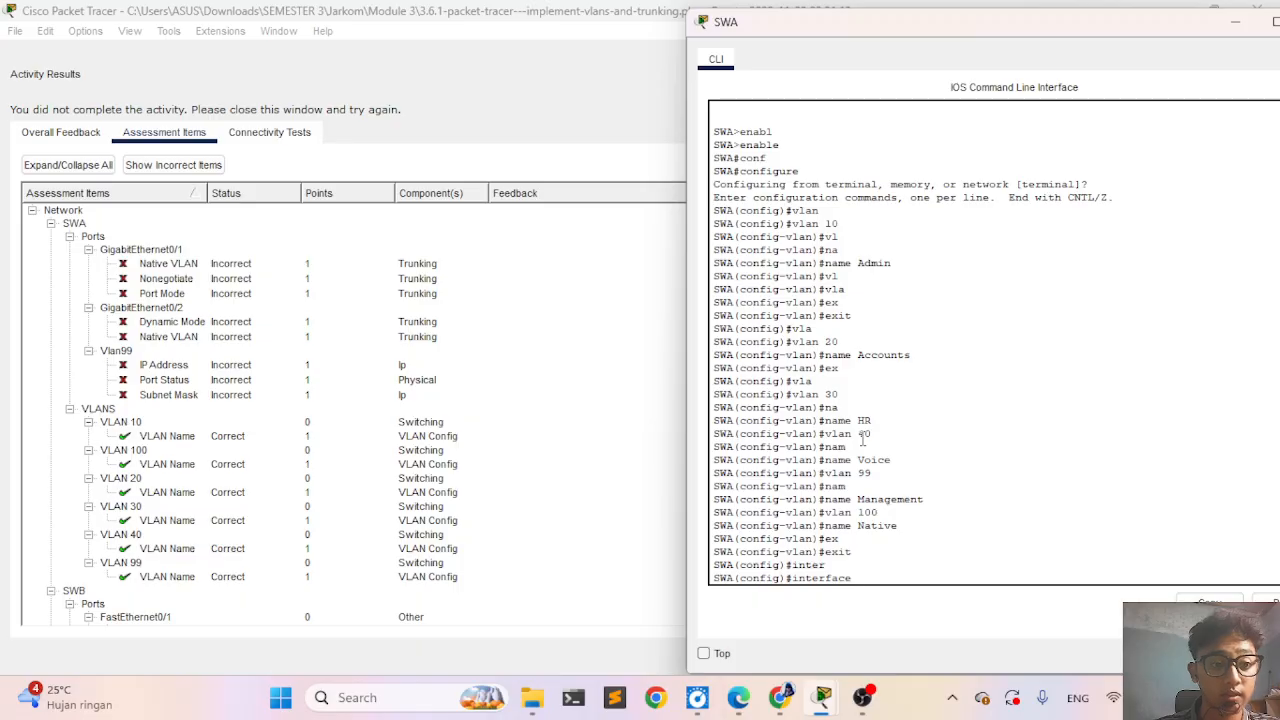
pyautogui.write('gi')
pyautogui.press('Tab')
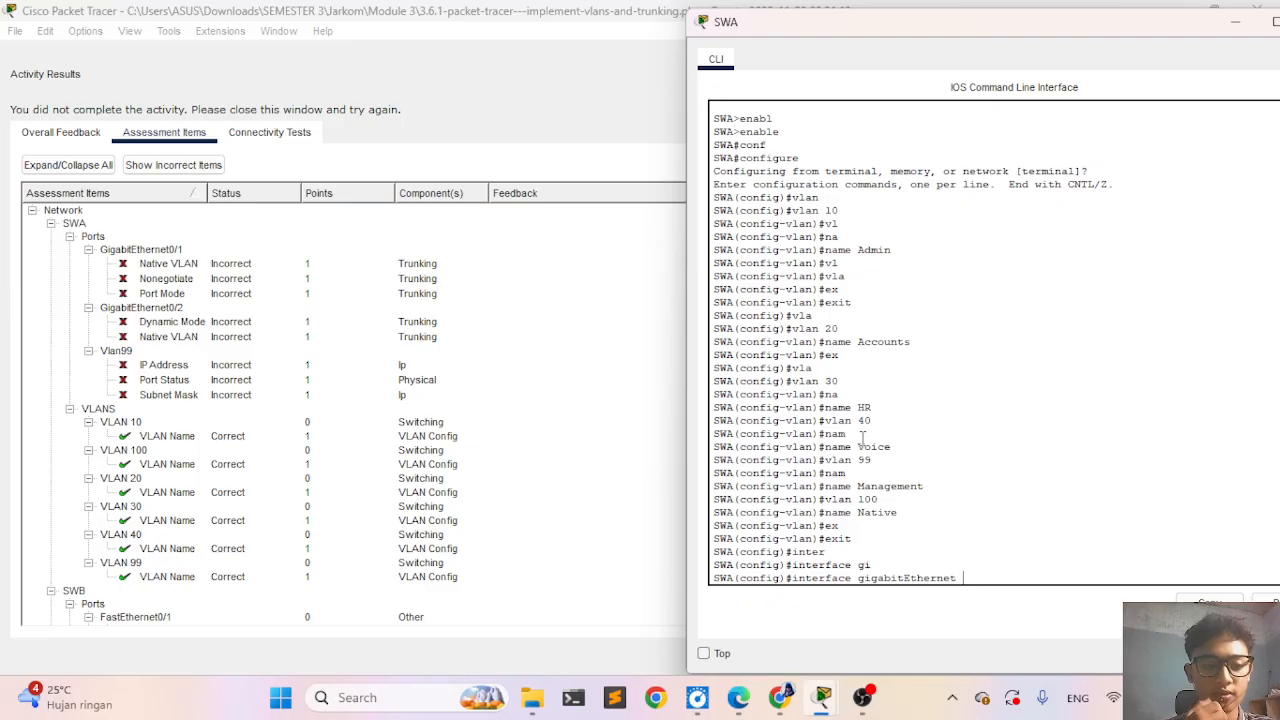
pyautogui.write('0')
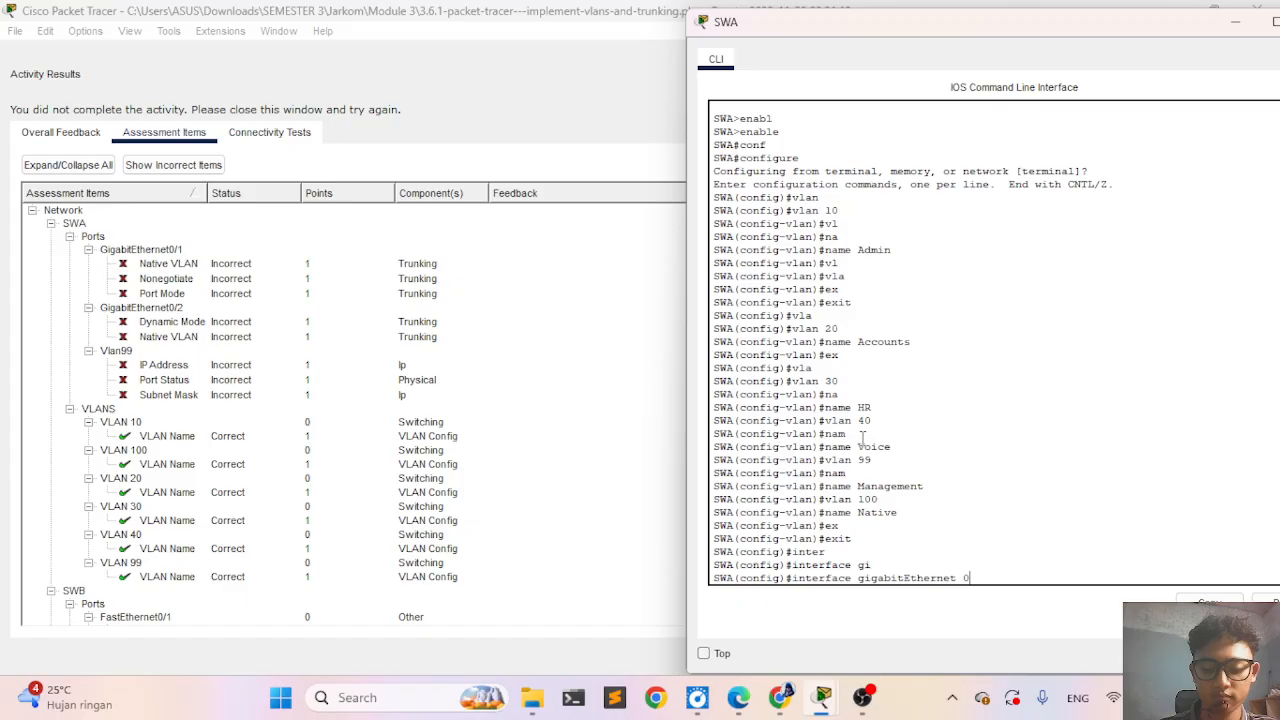
pyautogui.write('/1')
pyautogui.press('Return')
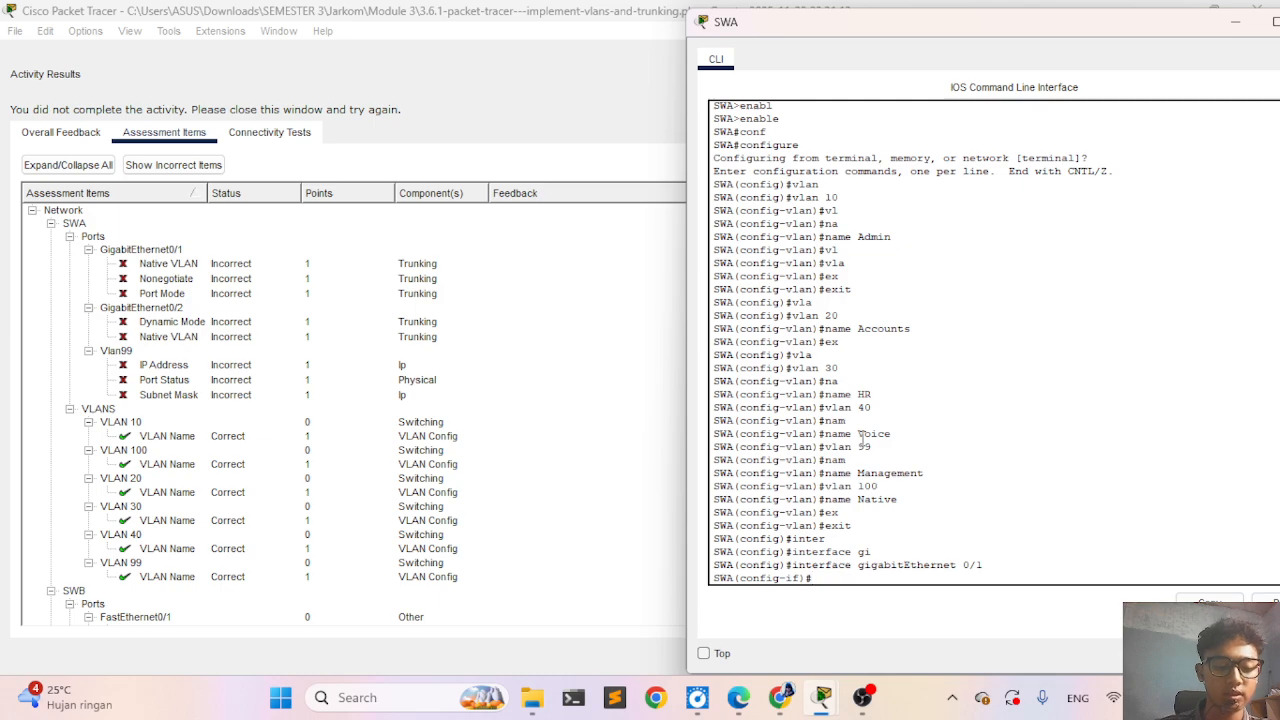
# - Set the trunk native VLAN of SWA's GigabitEthernet 0/1 to VLAN 100
pyautogui.write('swi')
pyautogui.press('Tab')
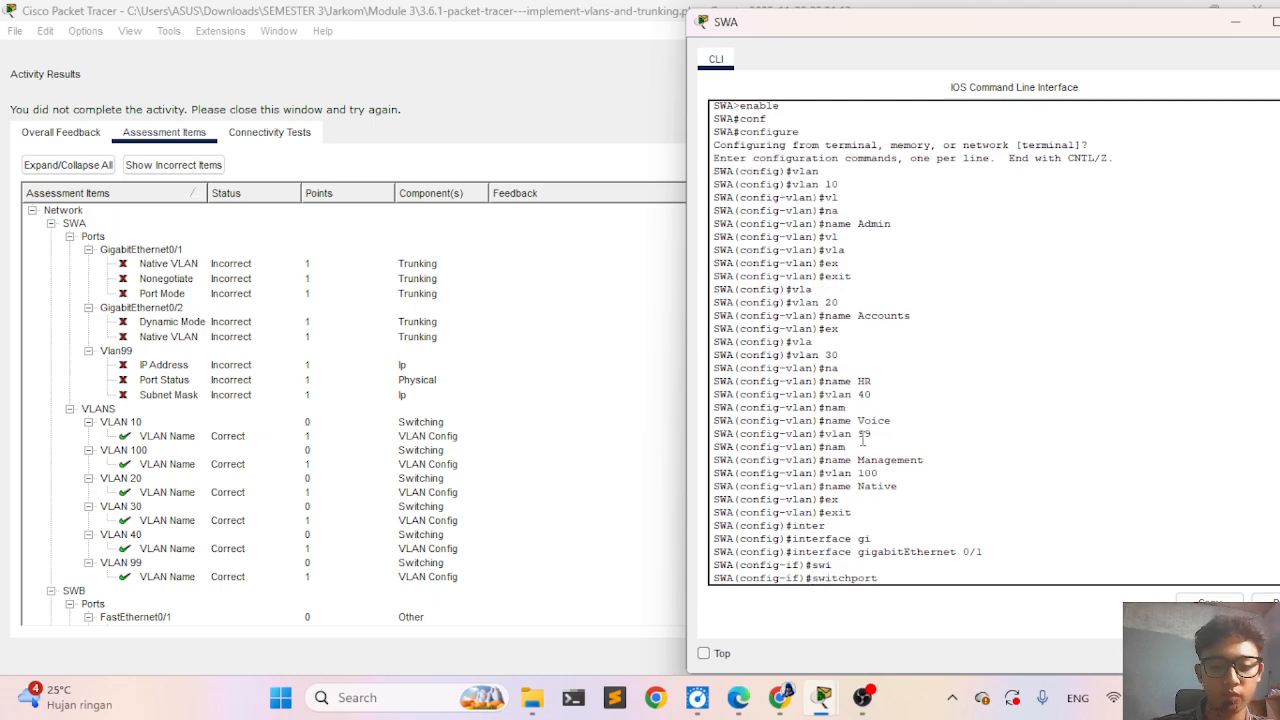
pyautogui.write('t')
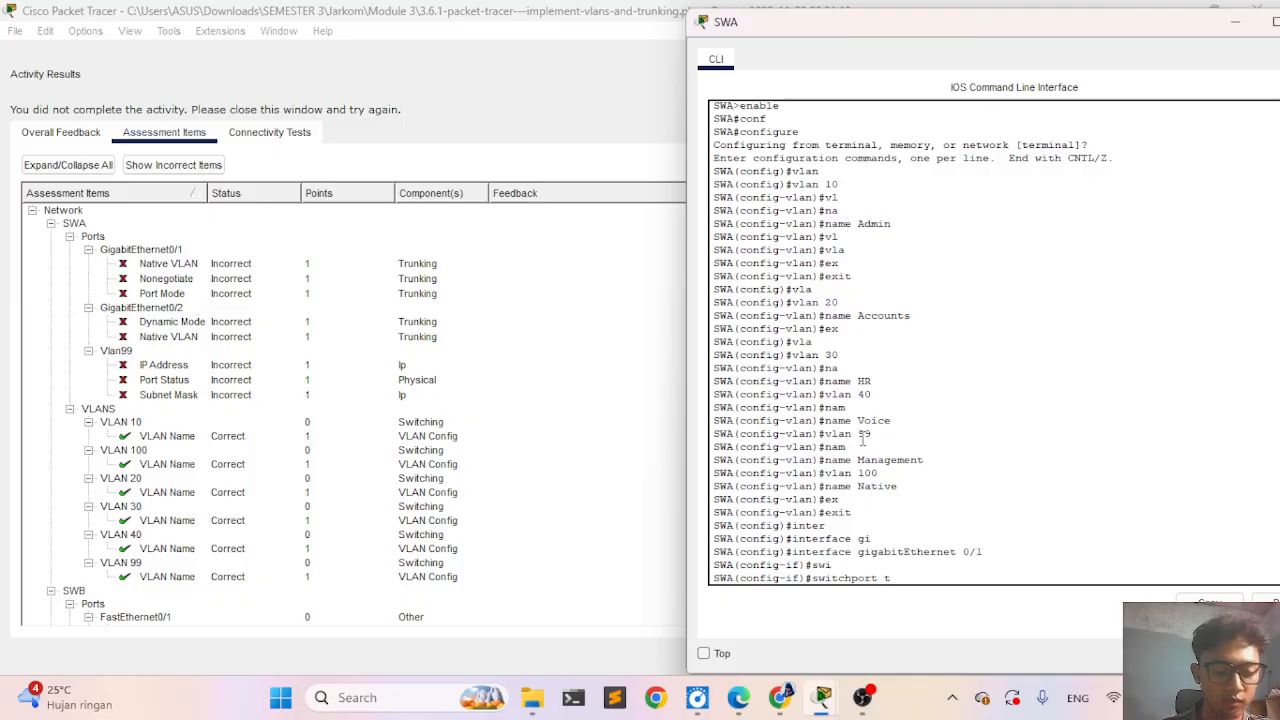
pyautogui.write('run')
pyautogui.press('Tab')
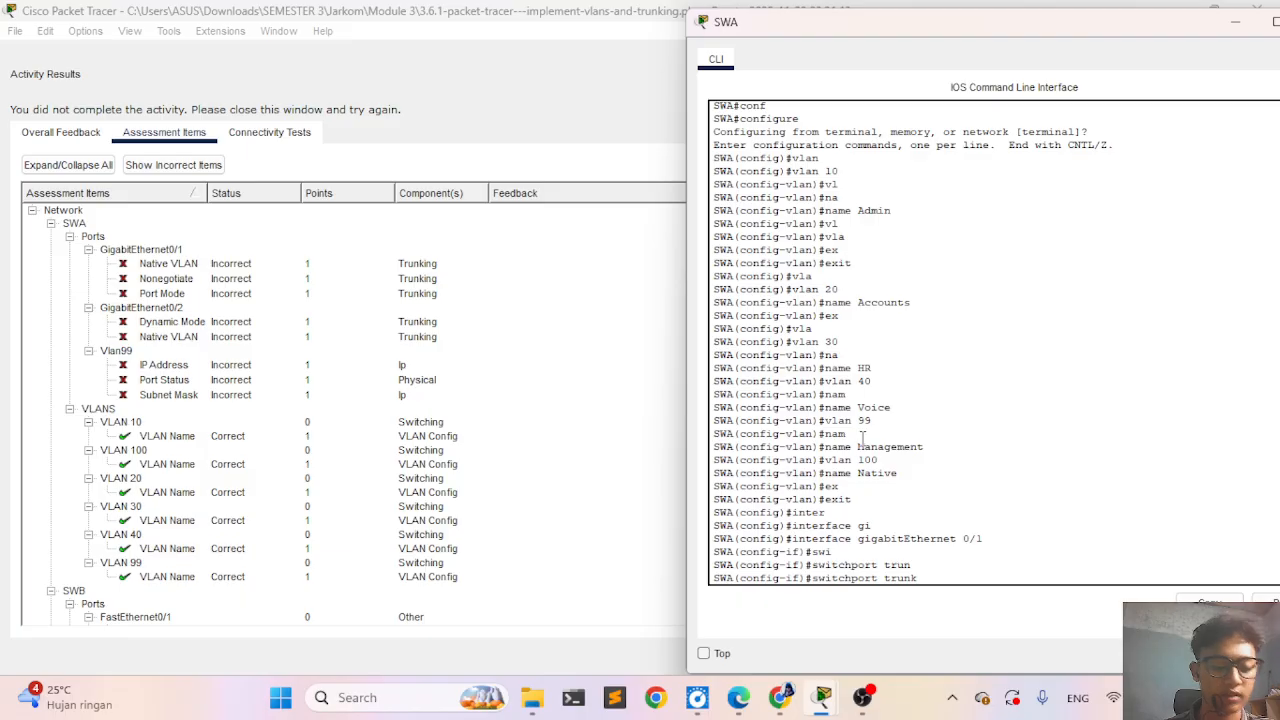
pyautogui.write('nat')
pyautogui.press('Tab')
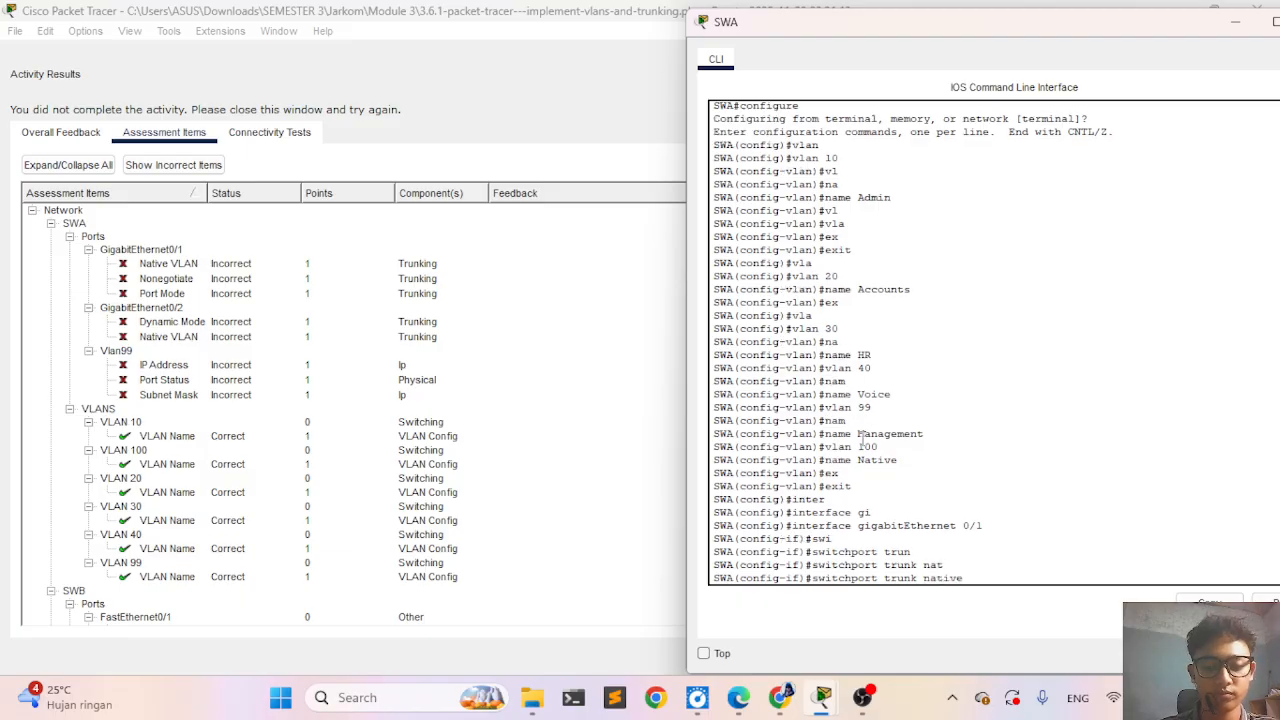
pyautogui.write('vl')
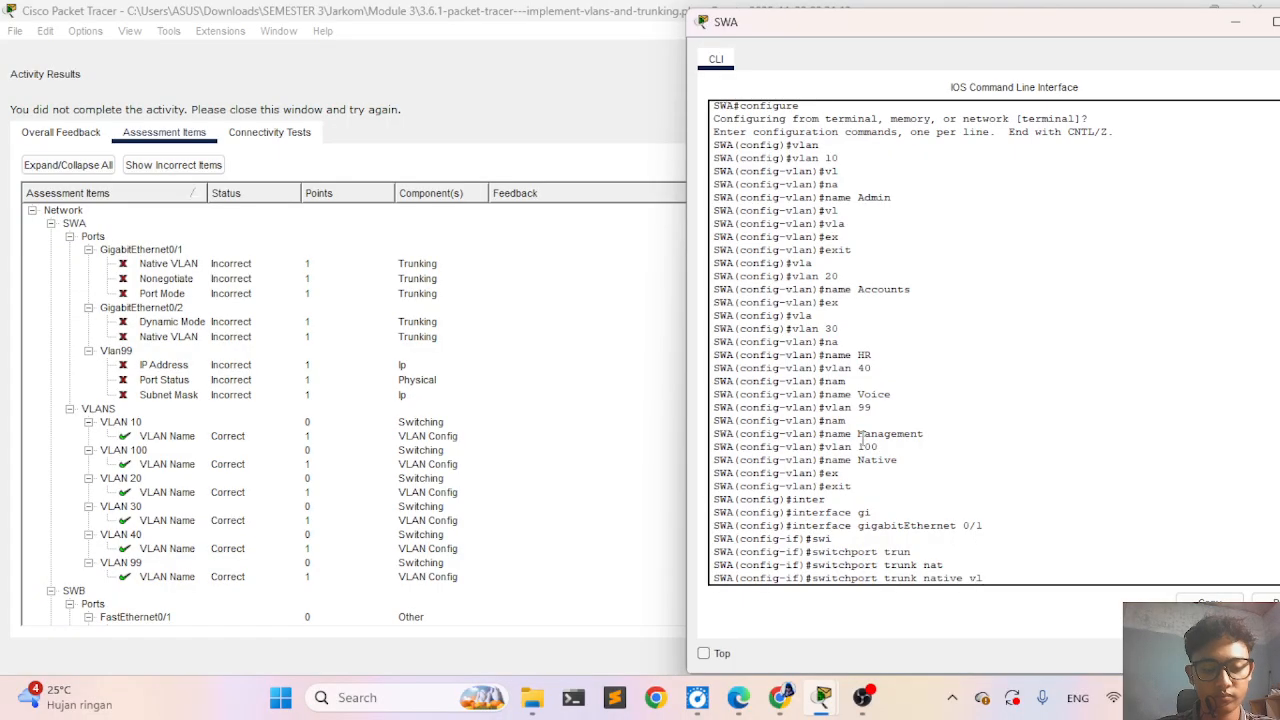
pyautogui.press('Tab')
pyautogui.write('100')
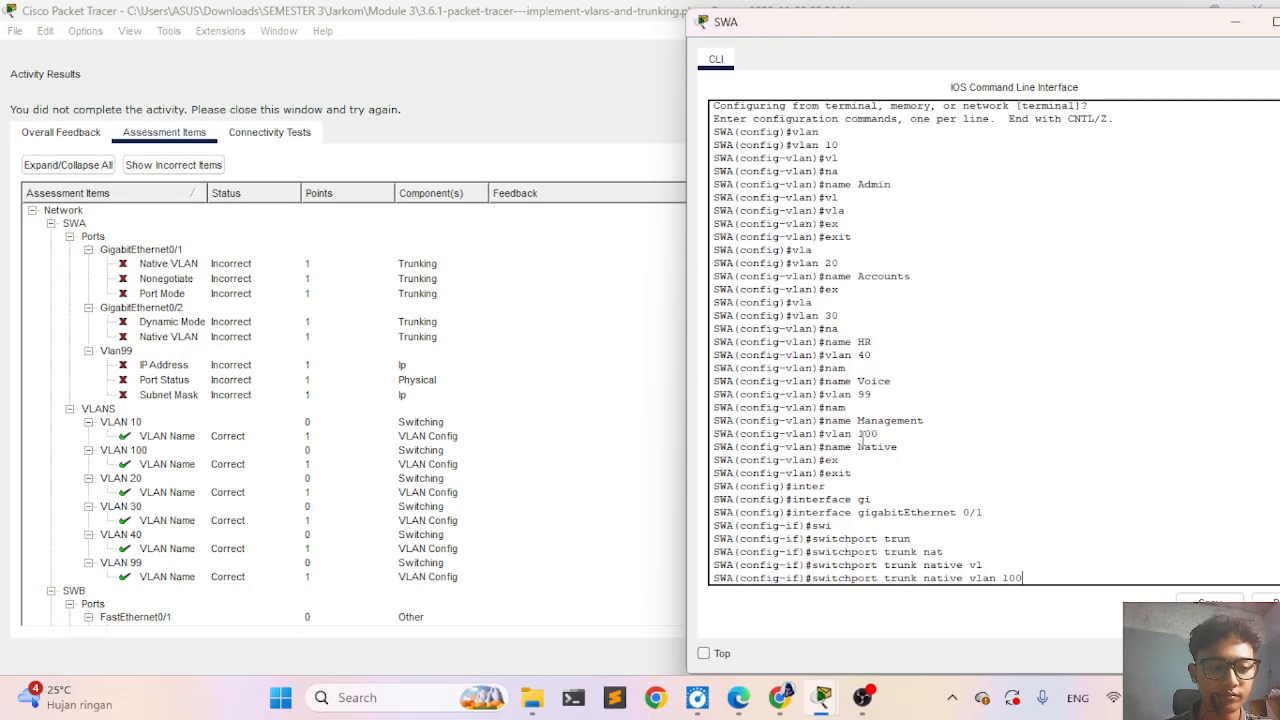
pyautogui.press('Return')
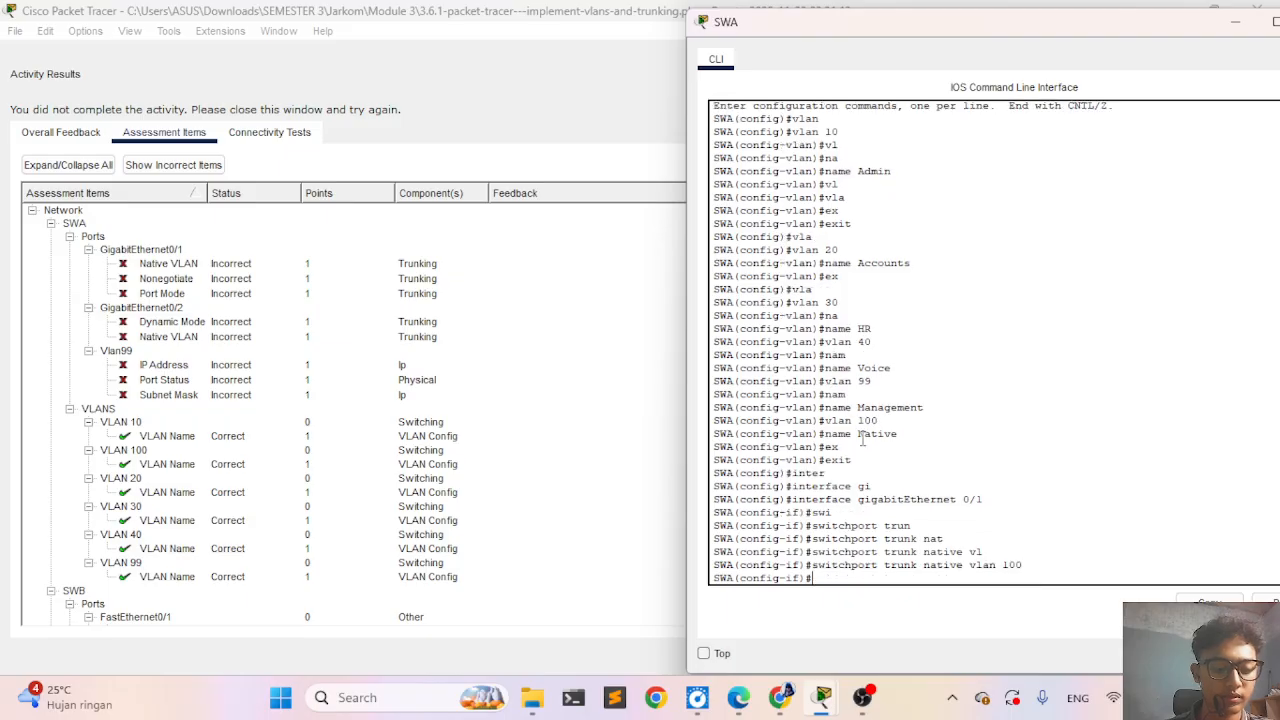
# - Set the switchport mode of SWA's GigabitEthernet 0/1 to trunk
pyautogui.write('sw')
pyautogui.press('Tab')
pyautogui.write('mod')
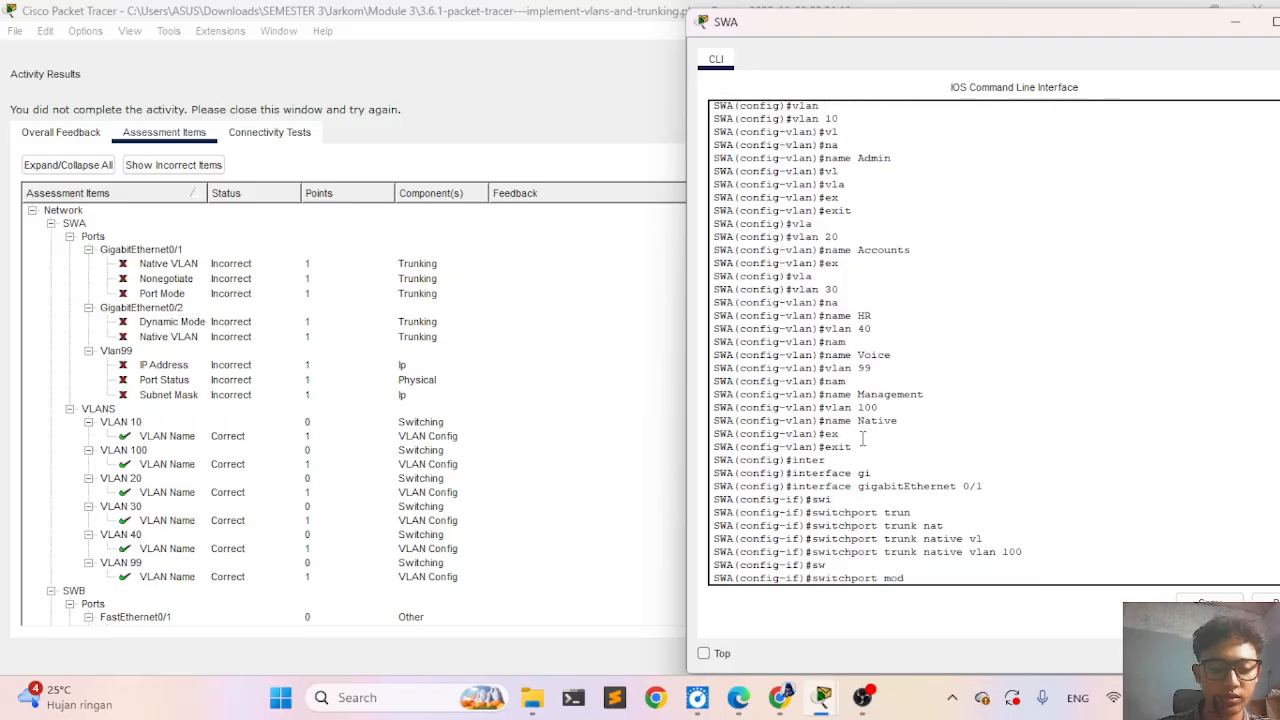
pyautogui.press('Tab')
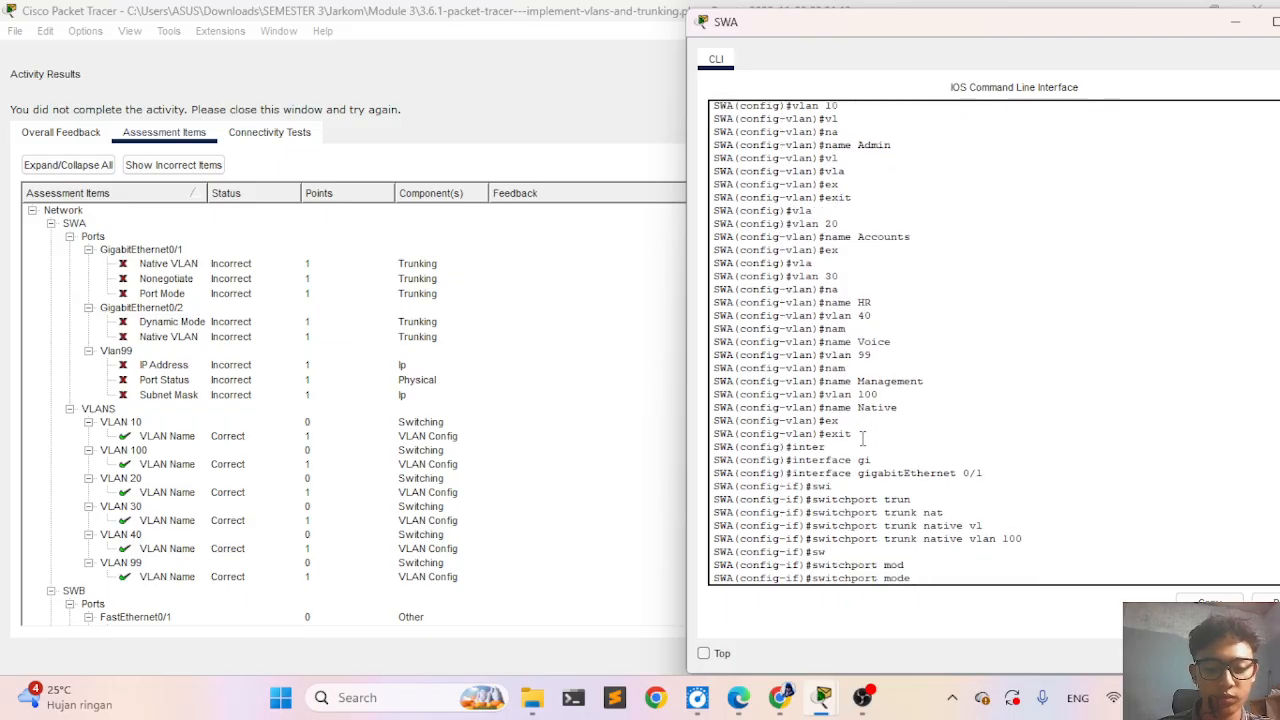
pyautogui.write('tr')
pyautogui.press('Tab')
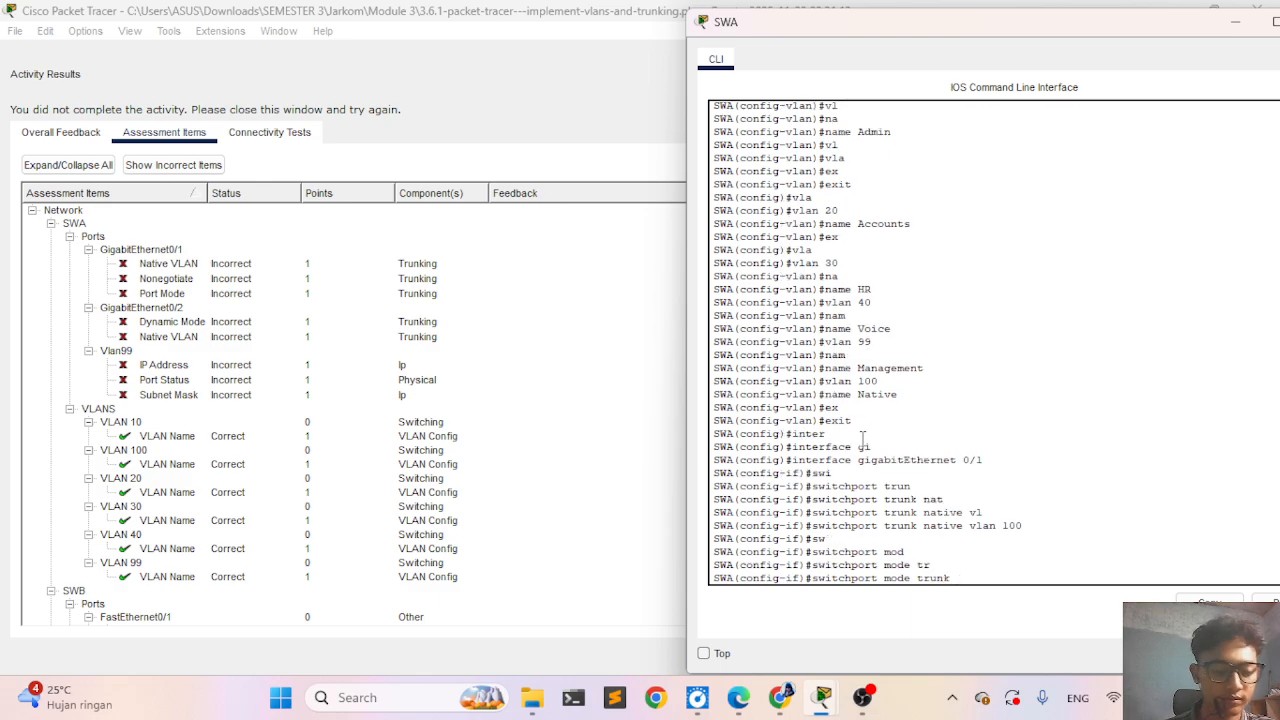
pyautogui.press('Return')
# - Disable trunk negotiation on SWA's GigabitEthernet 0/1 with switchport nonegotiate
pyautogui.write('swi')
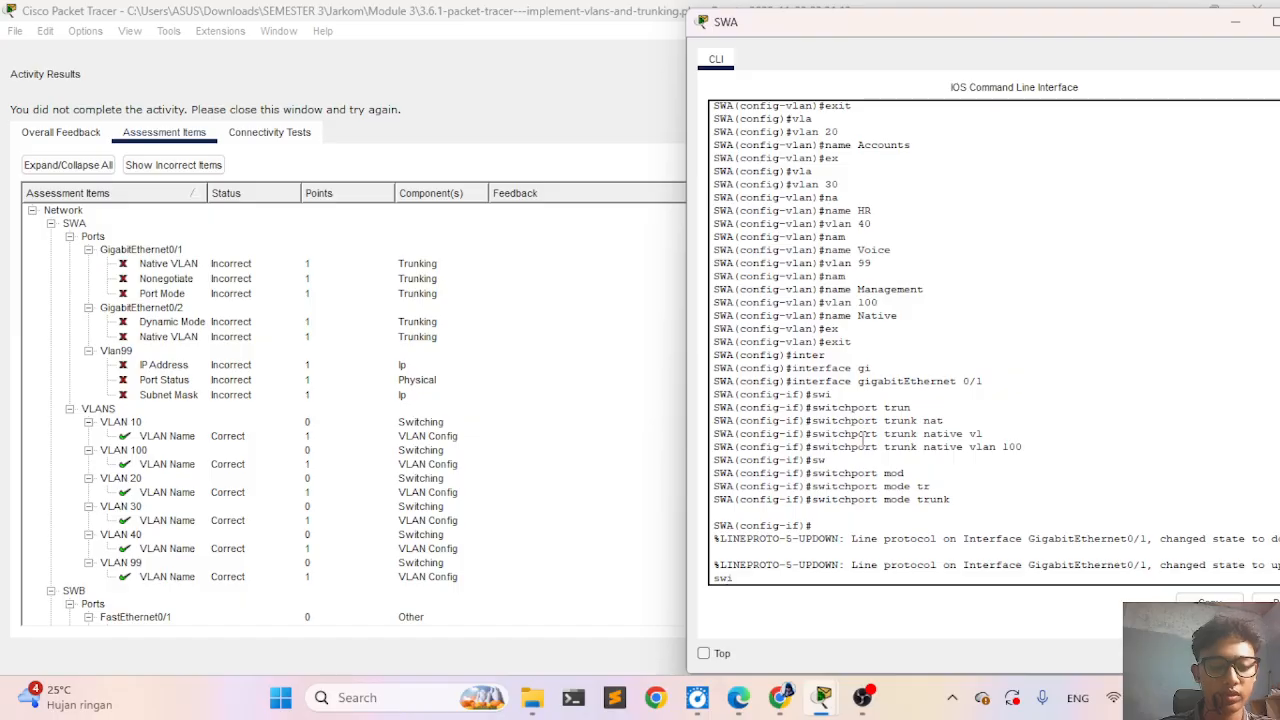
pyautogui.press('Tab')
pyautogui.write('non')
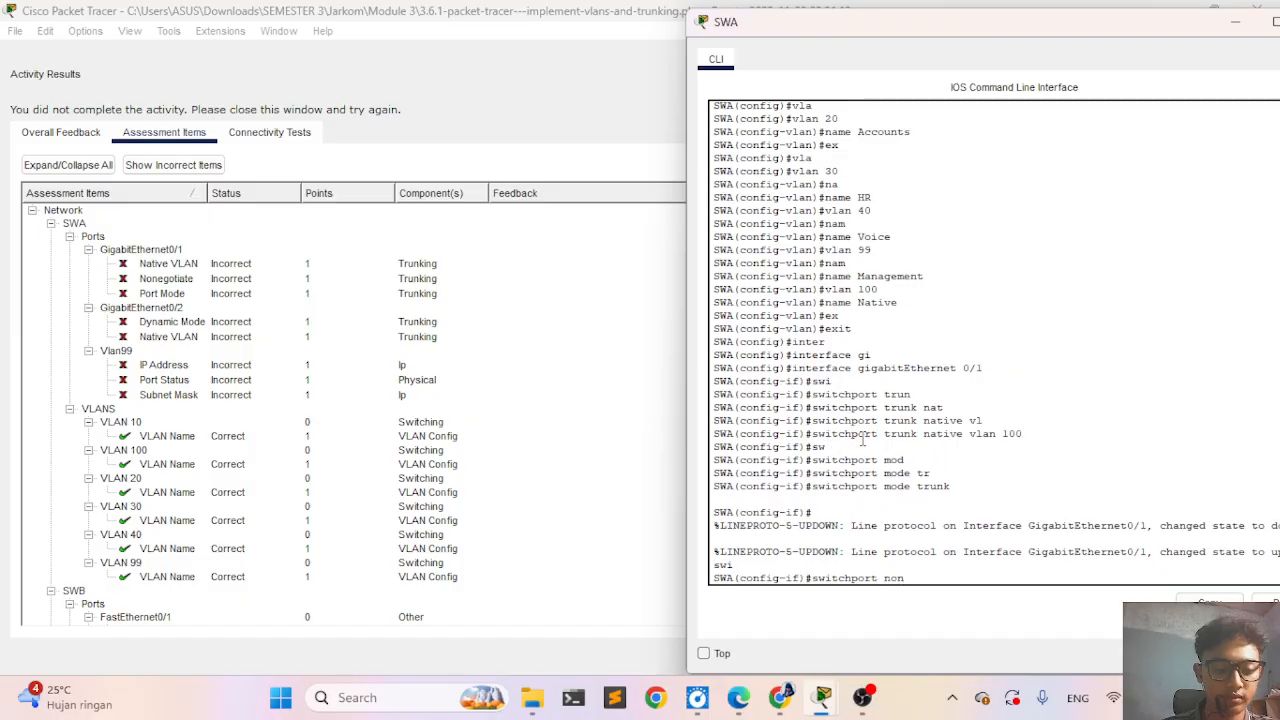
pyautogui.press('Tab')
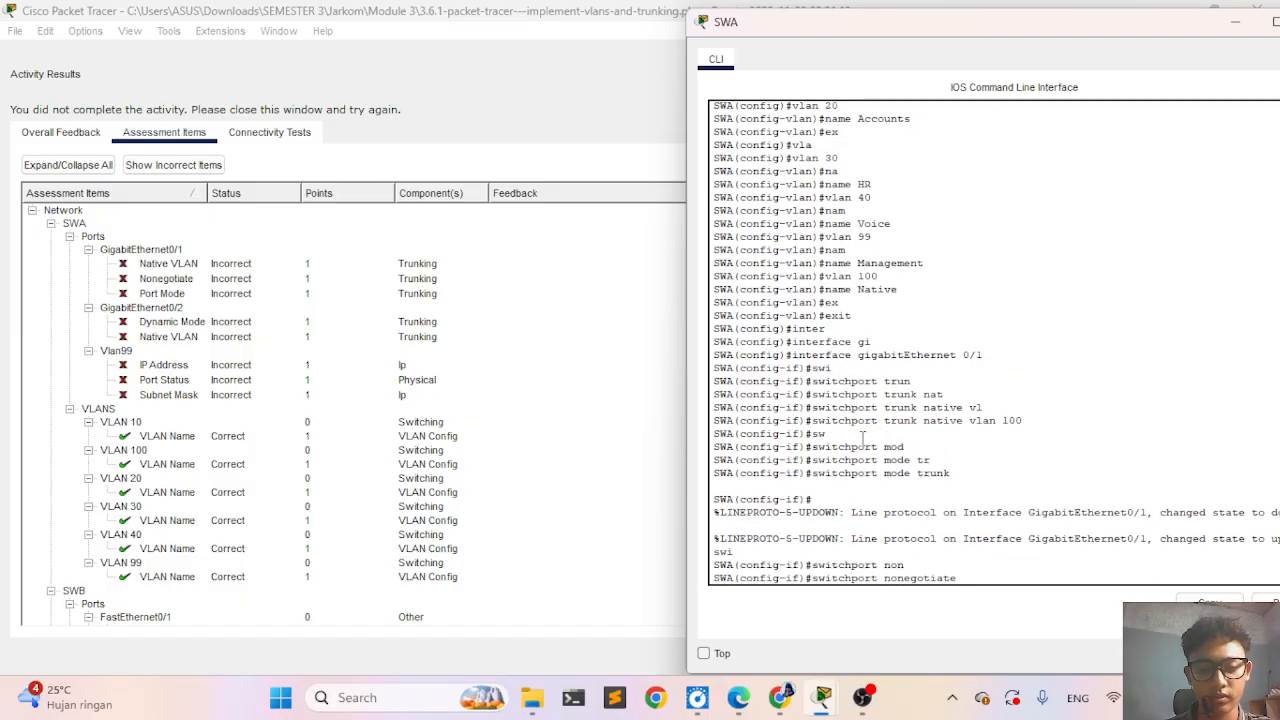
pyautogui.press('Return')
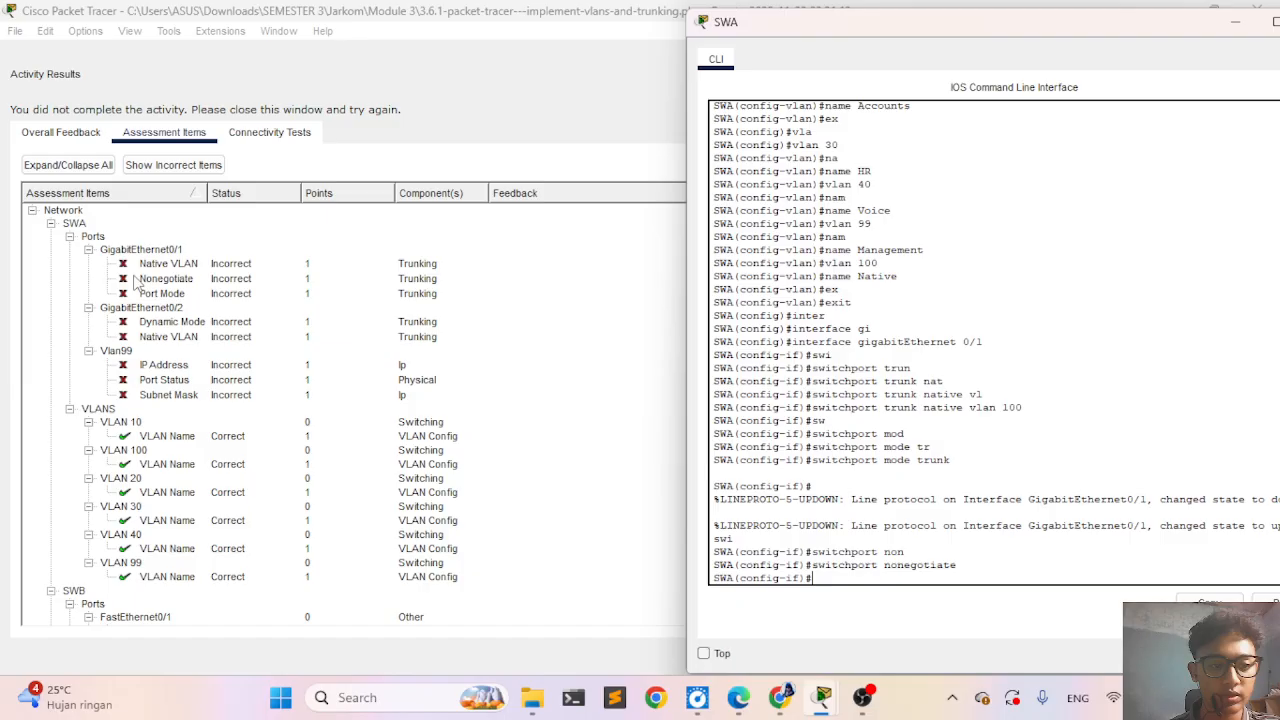
# - Enable GigabitEthernet 0/1 on SWA with no shutdown and exit interface configuration mode
pyautogui.write('no s')
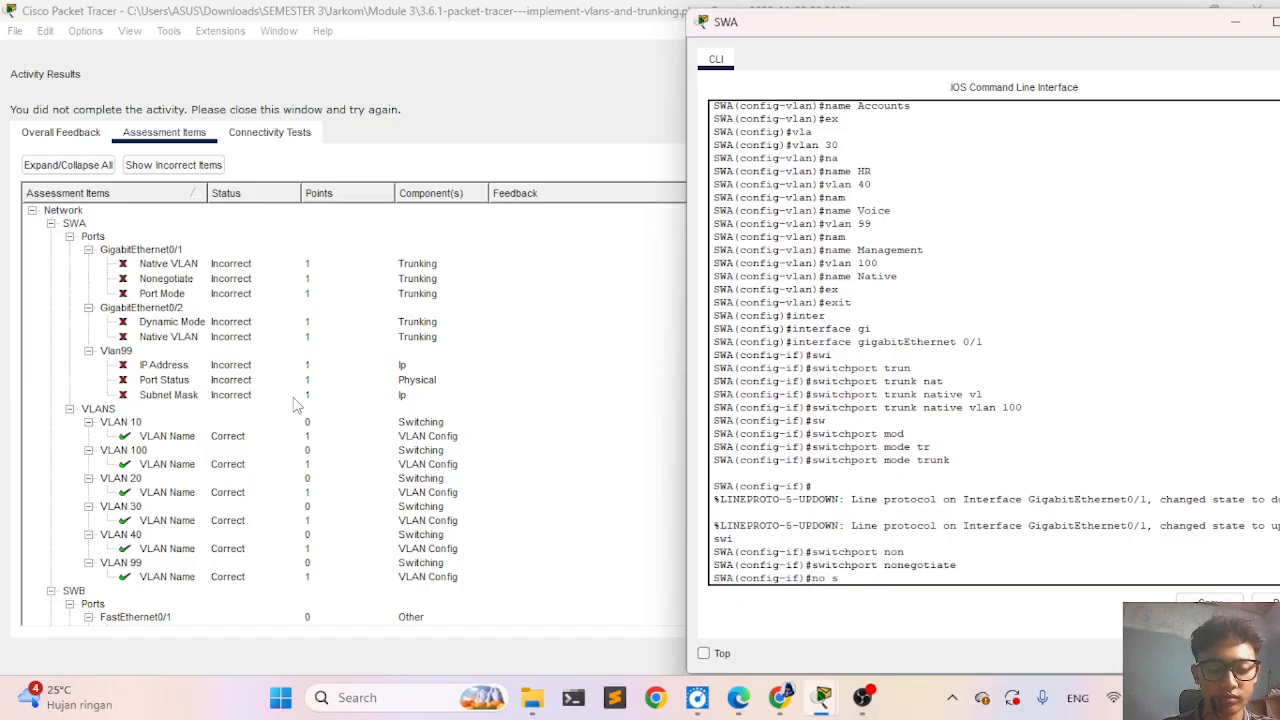
pyautogui.press('Tab')
pyautogui.write('h')
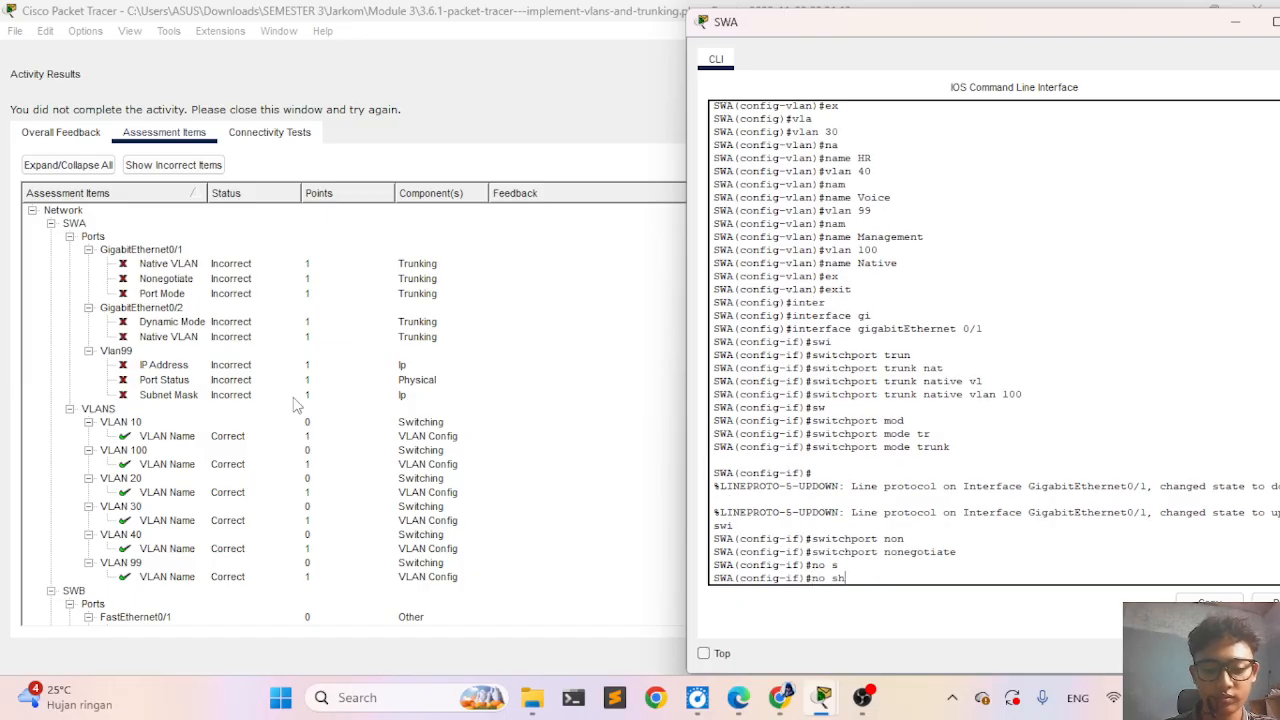
pyautogui.press('Tab')
pyautogui.press('Return')
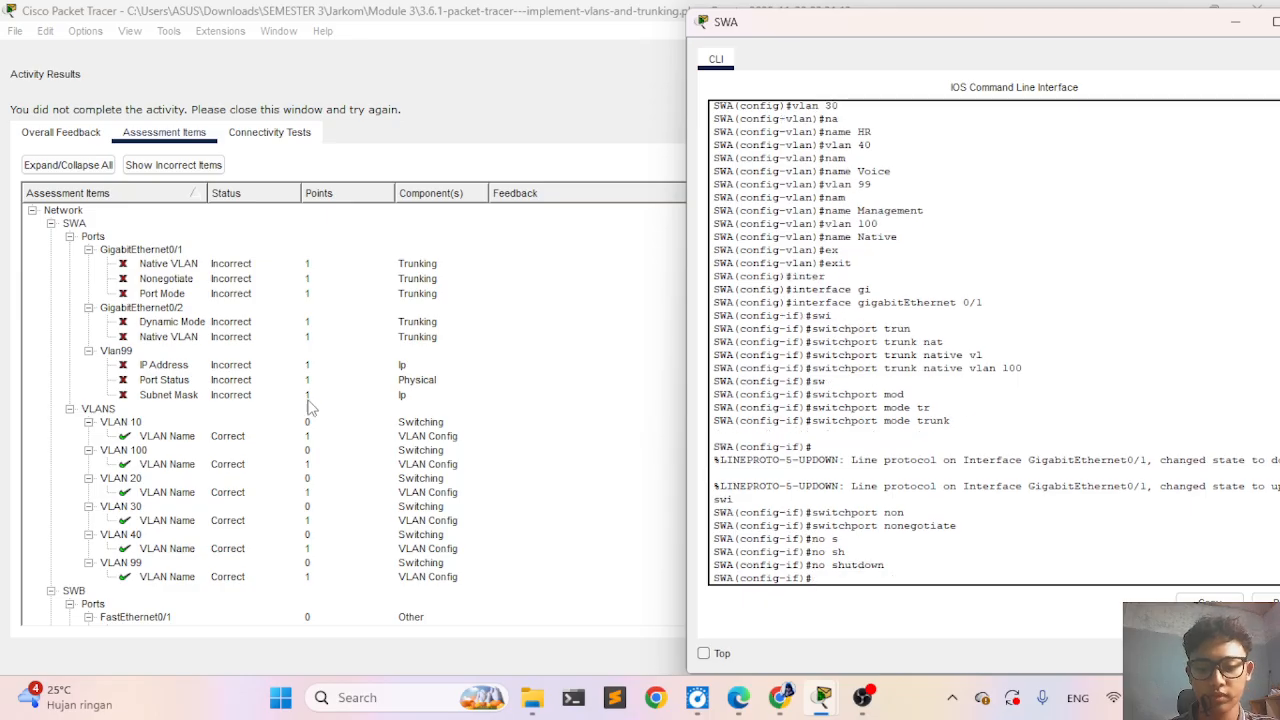
pyautogui.write('ex')
pyautogui.press('Tab')
pyautogui.press('Return')
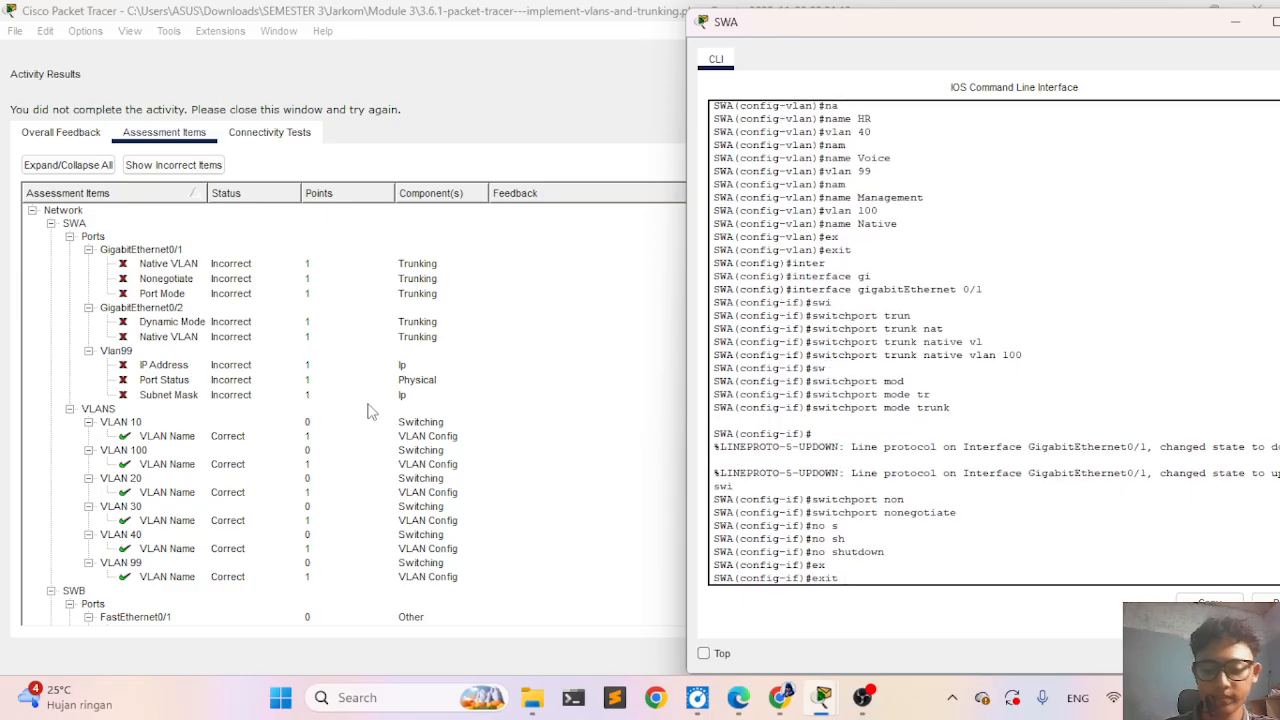
# - Recheck the activity results and review the assessment items for SWA's ports and VLANs
pyautogui.click(535, 323)
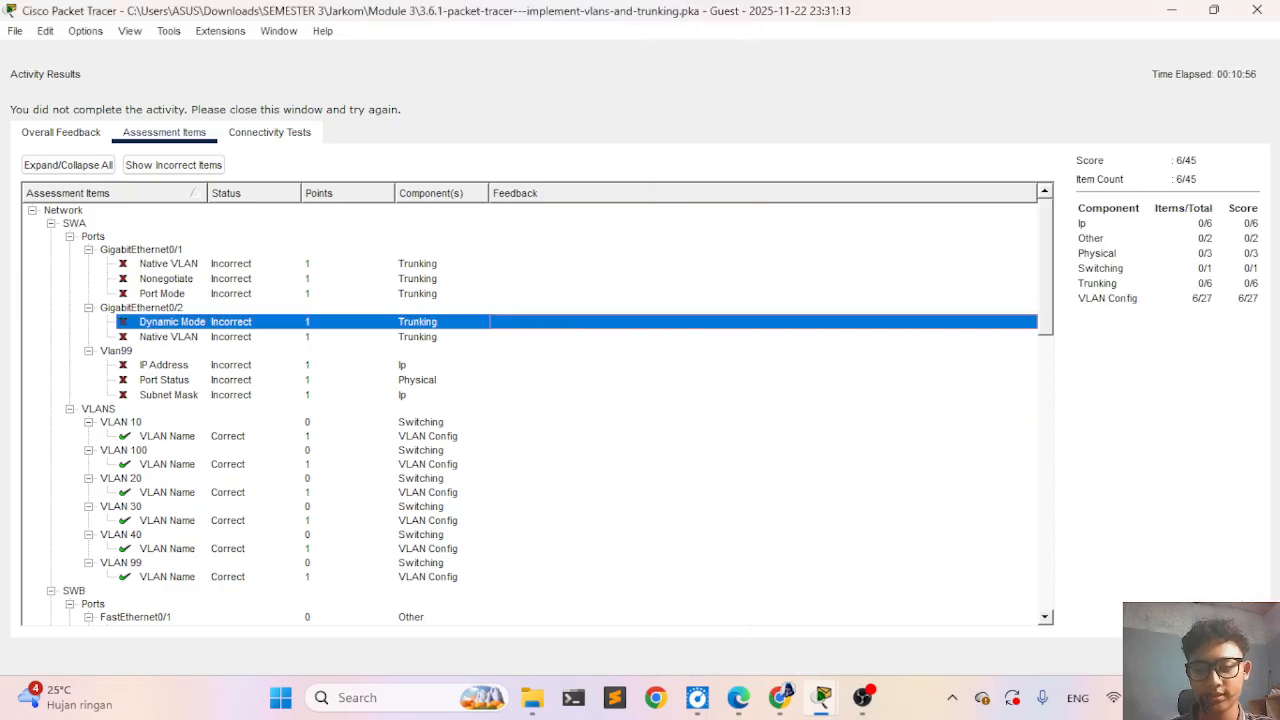
pyautogui.click(1222, 656)
pyautogui.click(120, 530)
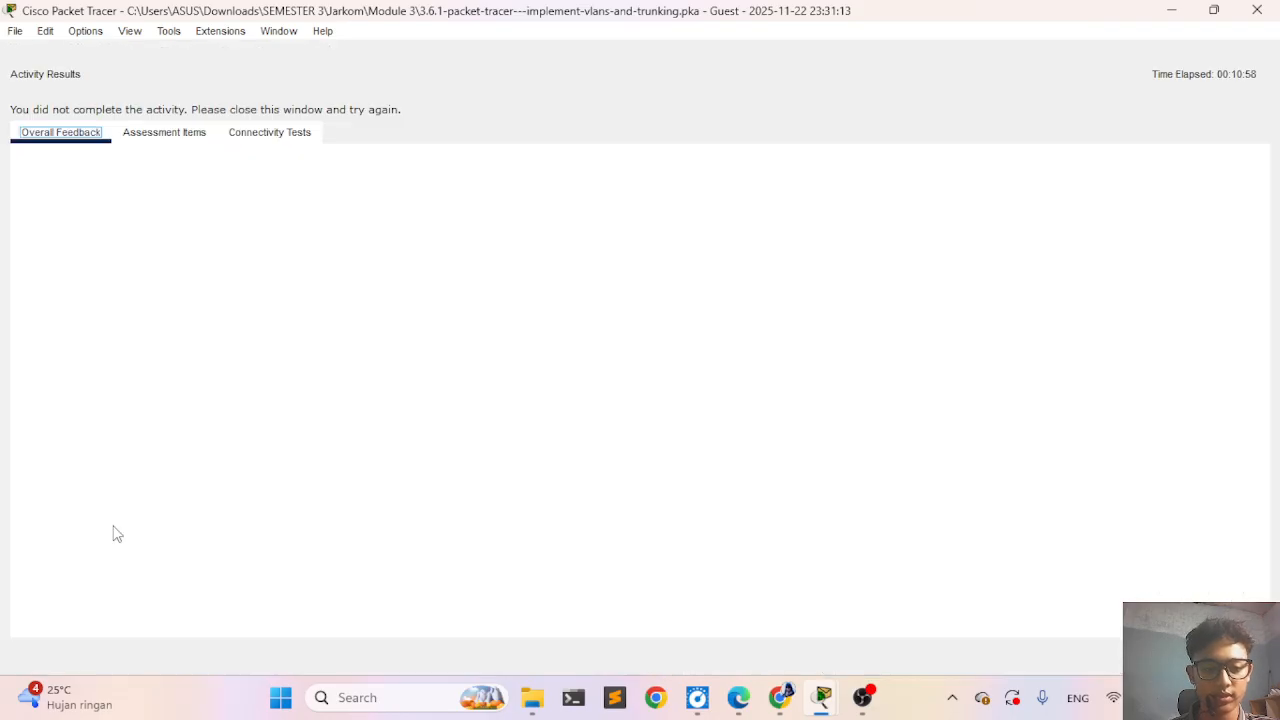
pyautogui.click(165, 133)
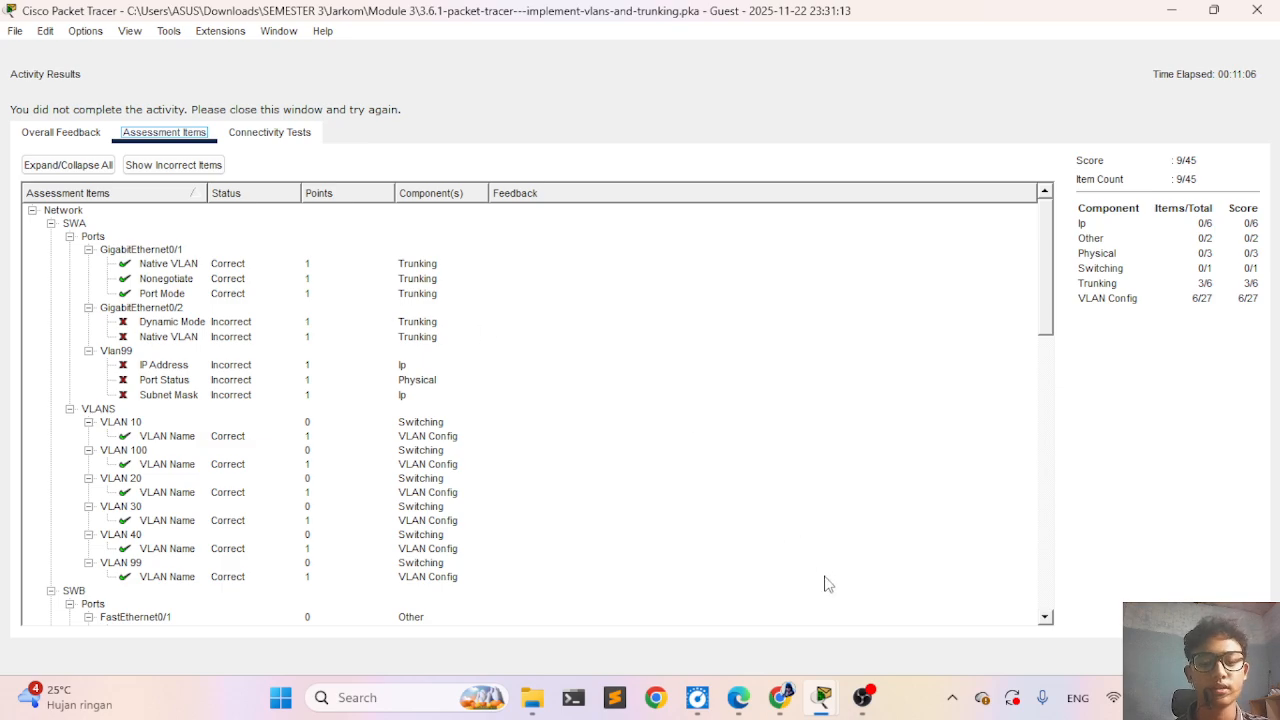
# - Return to SWA's command line and enter interface configuration mode for GigabitEthernet 0/2
pyautogui.moveTo(836, 688)
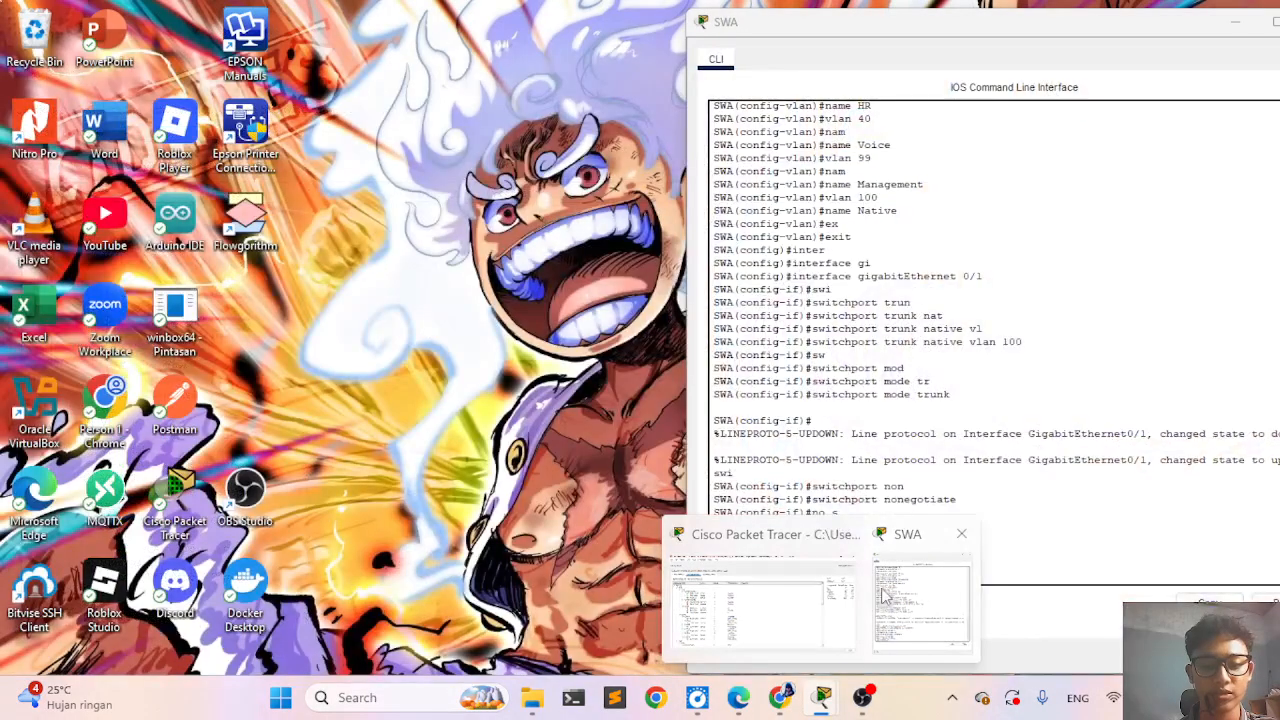
pyautogui.click(916, 598)
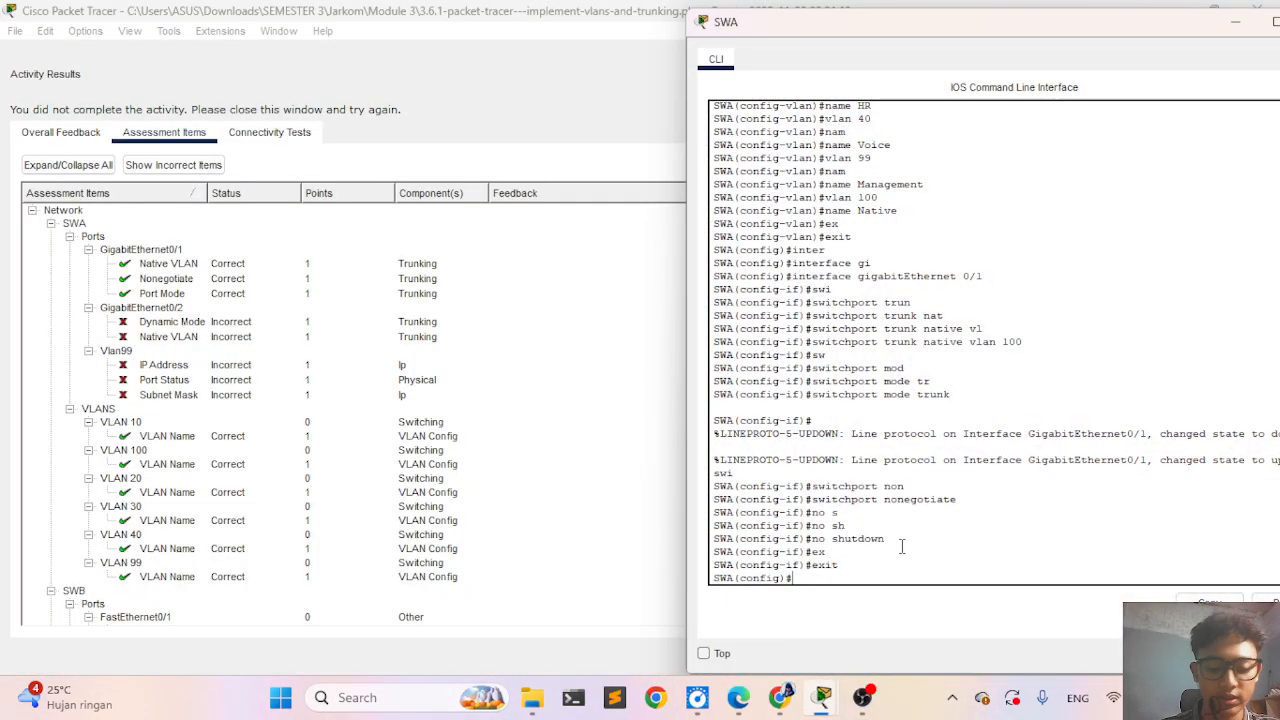
pyautogui.write('gig')
pyautogui.press('BackSpace')
pyautogui.press('BackSpace')
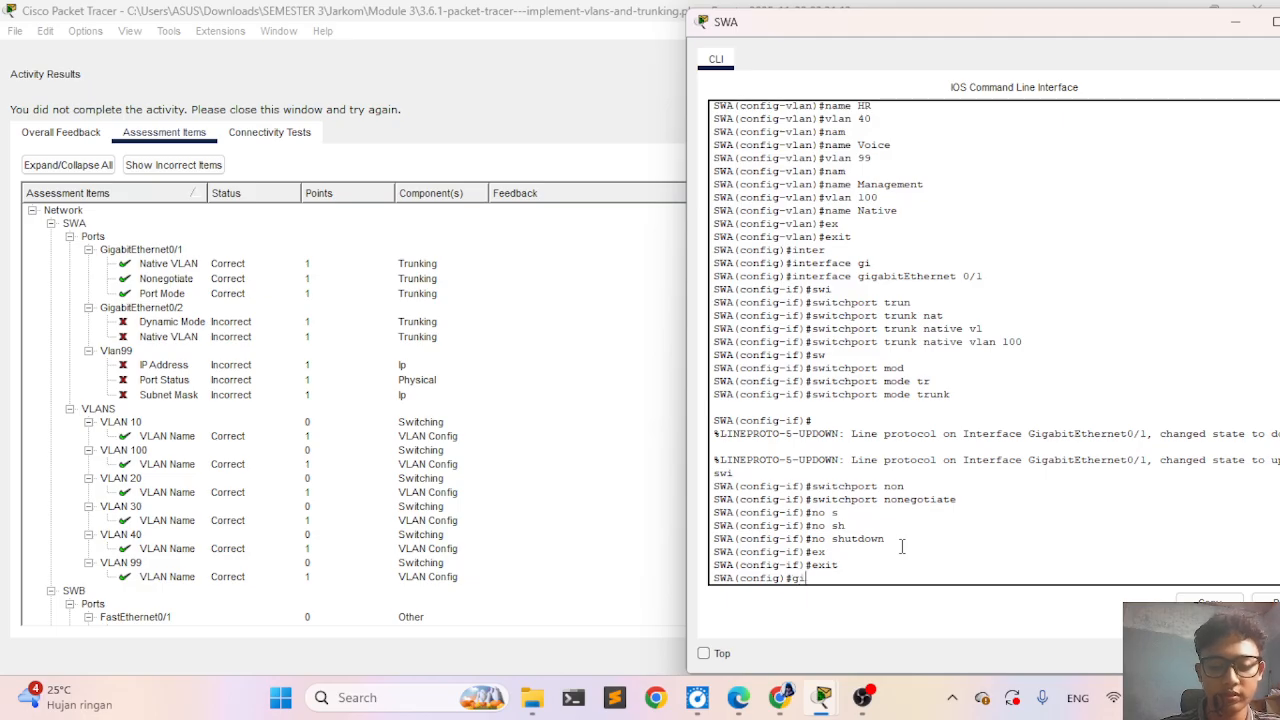
pyautogui.press('BackSpace')
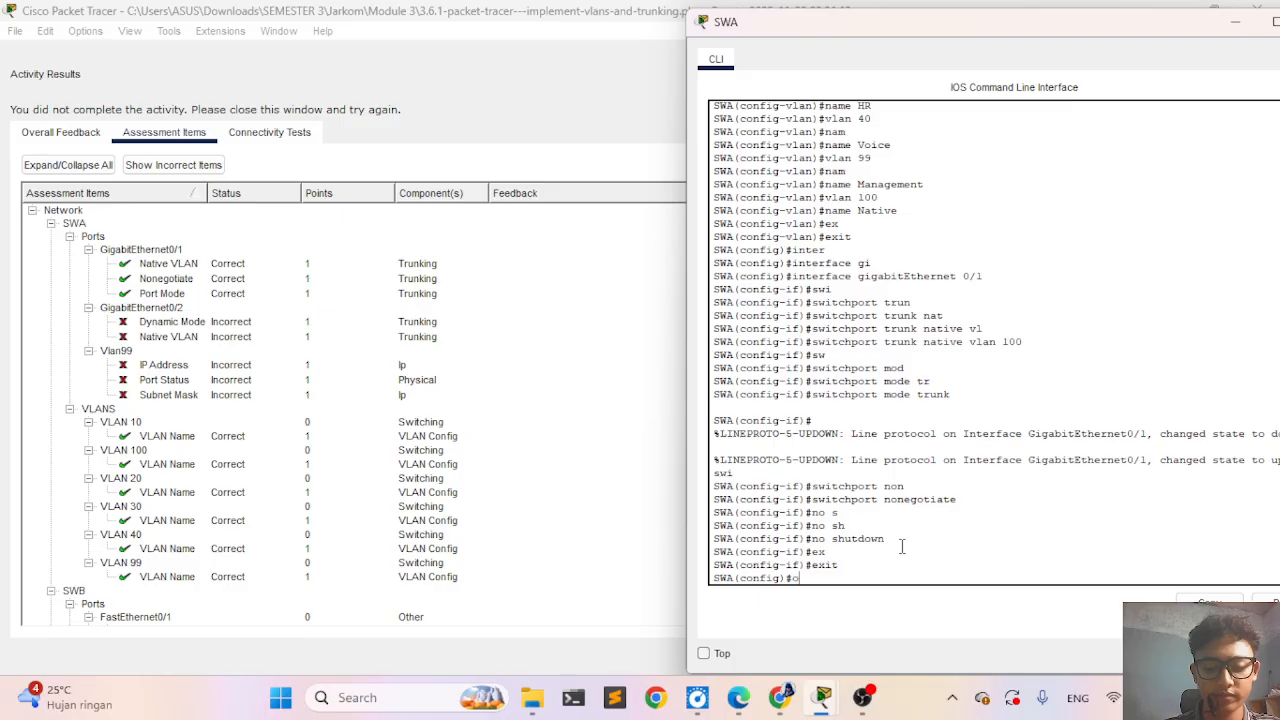
pyautogui.write('int')
pyautogui.press('Tab')
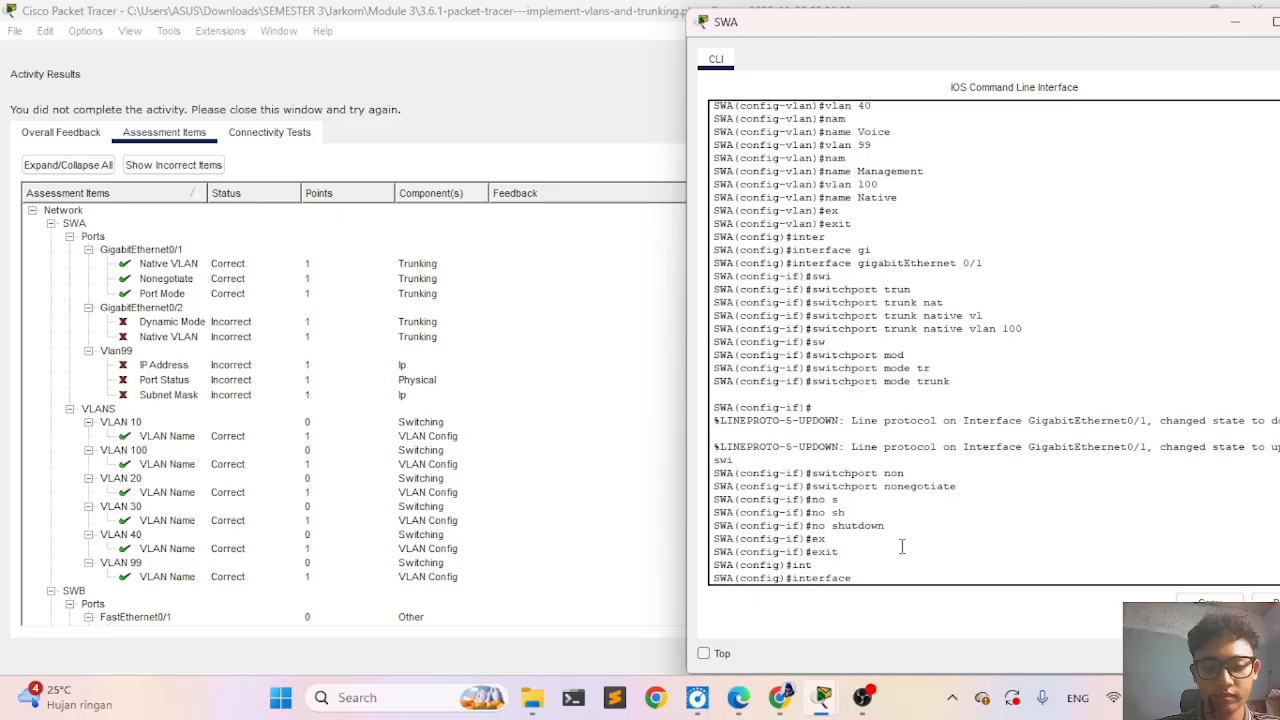
pyautogui.write('gi')
pyautogui.press('Tab')
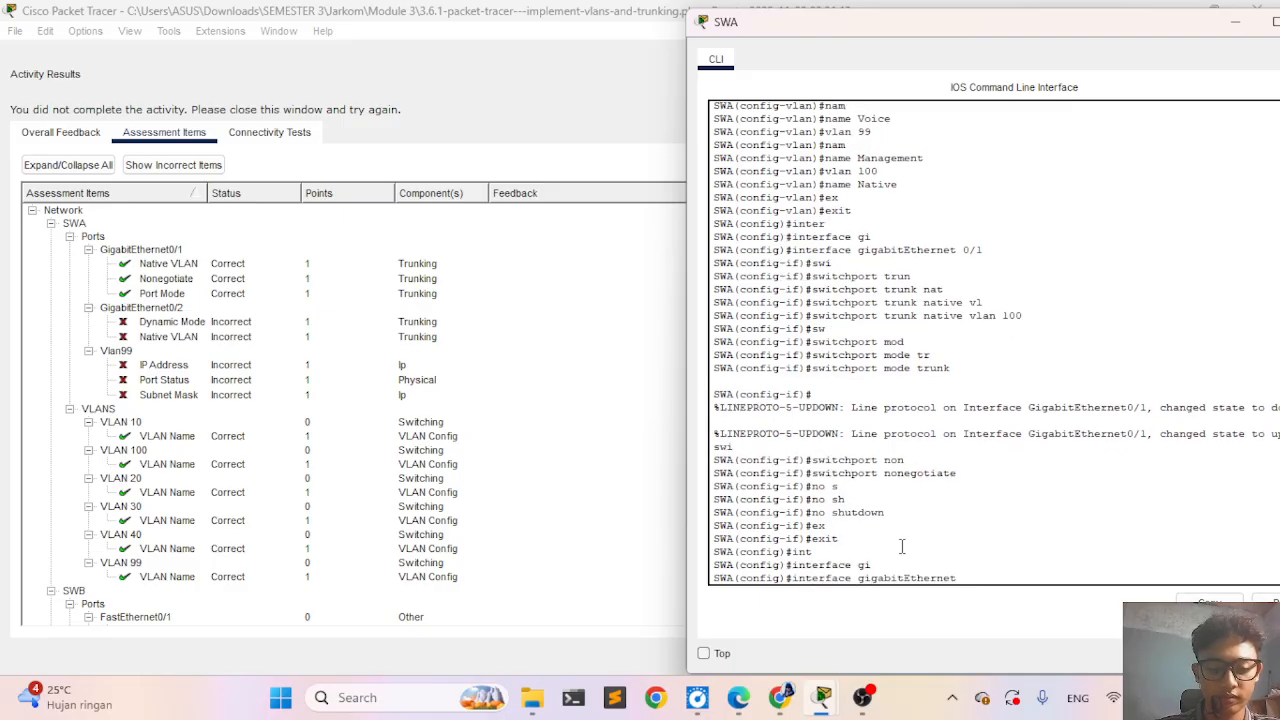
pyautogui.write('0/2')
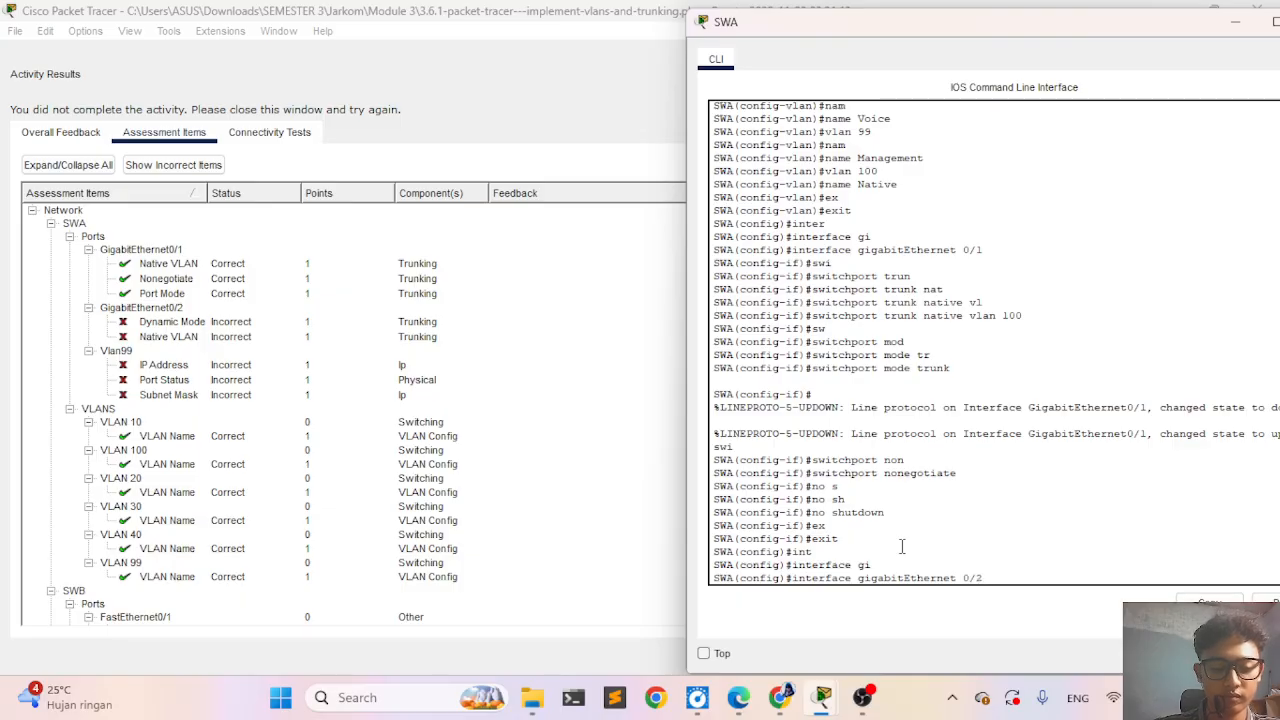
pyautogui.press('Return')
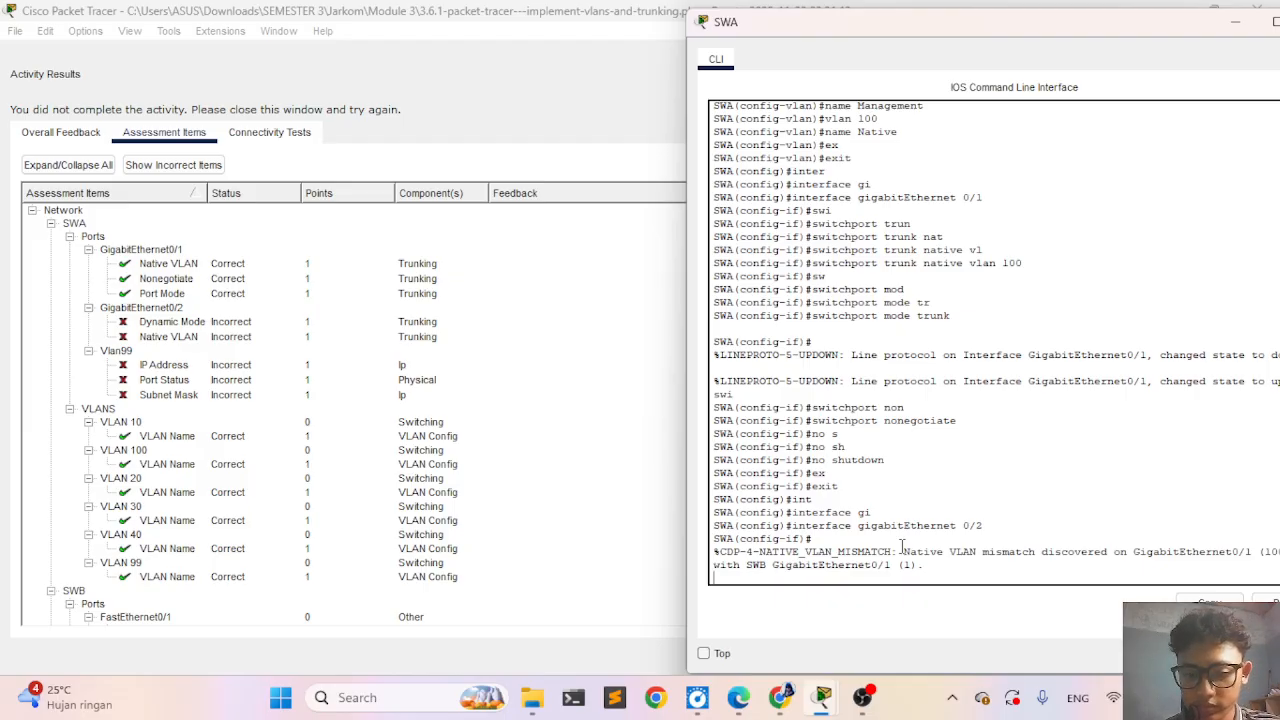
pyautogui.press('Return')
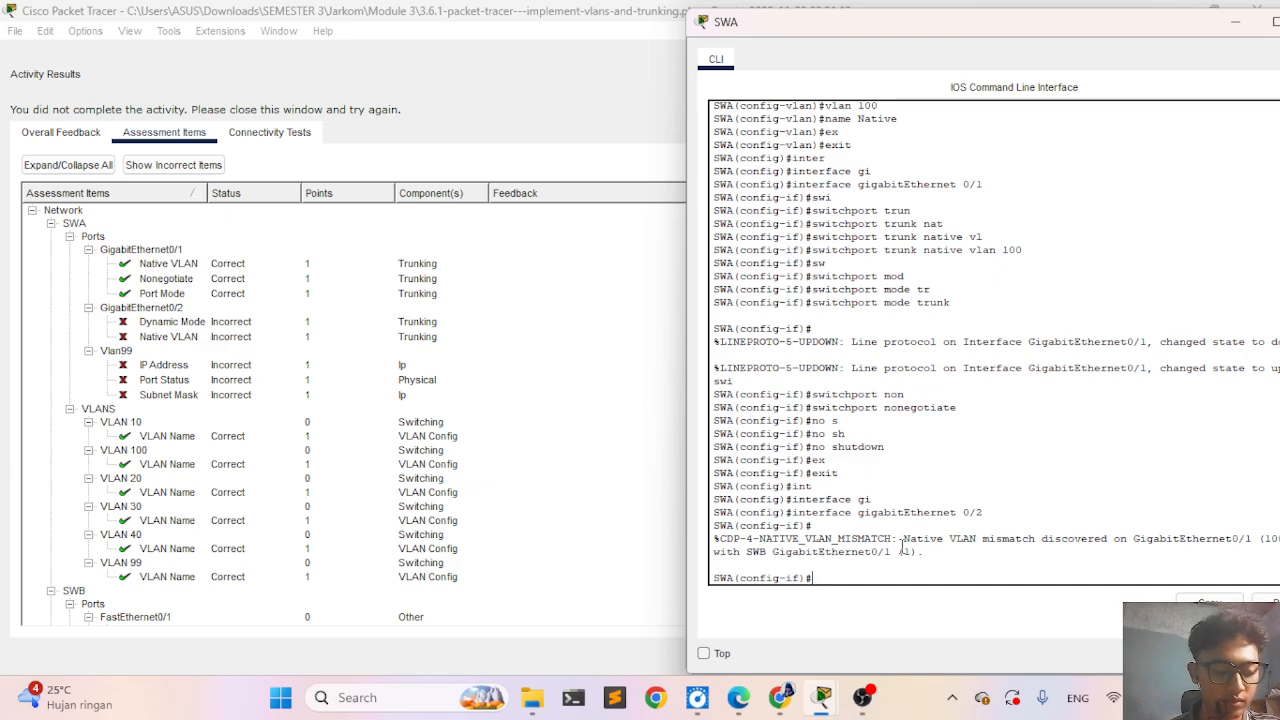
# - Set the trunk native VLAN of SWA's GigabitEthernet 0/2 to VLAN 100
pyautogui.write('swi')
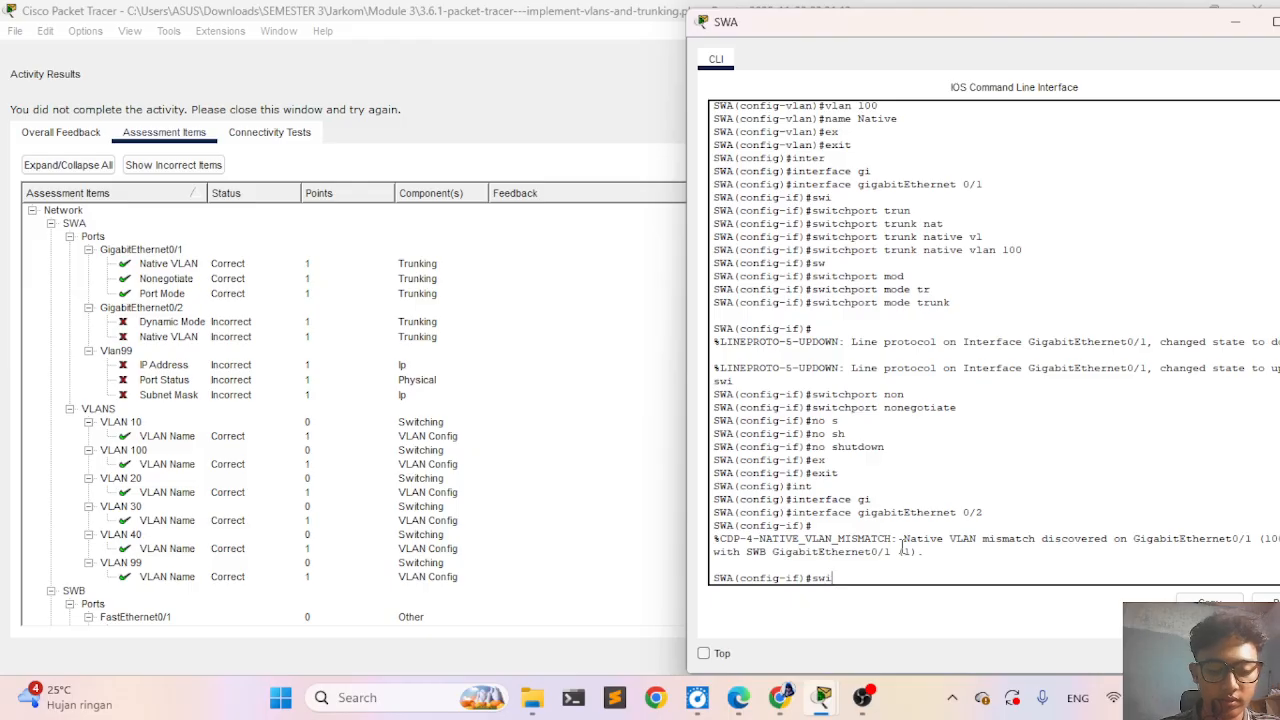
pyautogui.press('Tab')
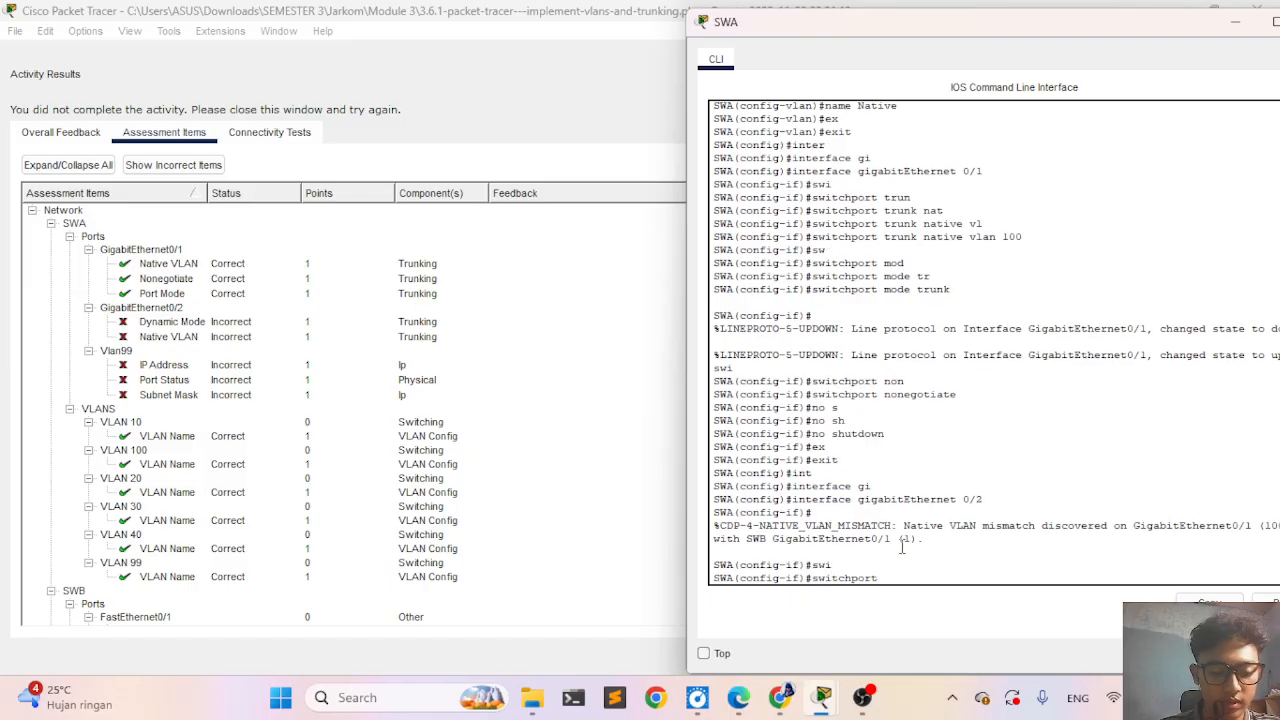
pyautogui.write('tr')
pyautogui.press('Tab')
pyautogui.write('n')
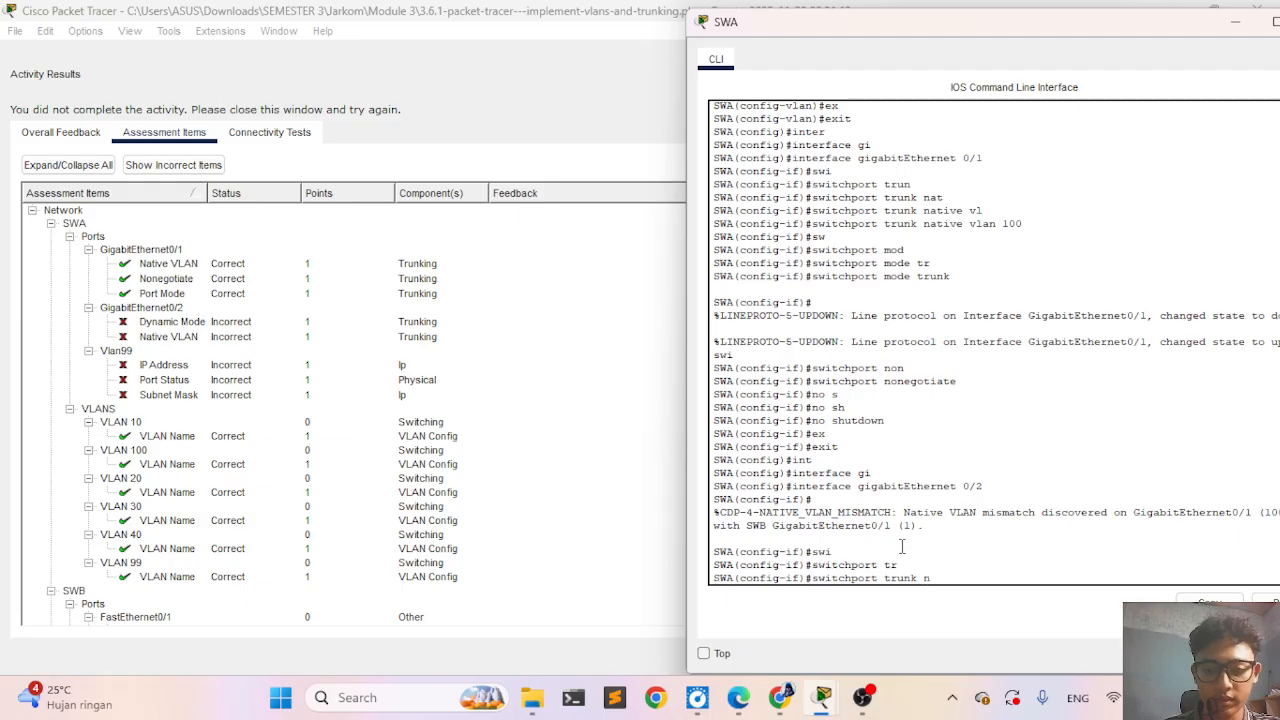
pyautogui.write('a')
pyautogui.press('Tab')
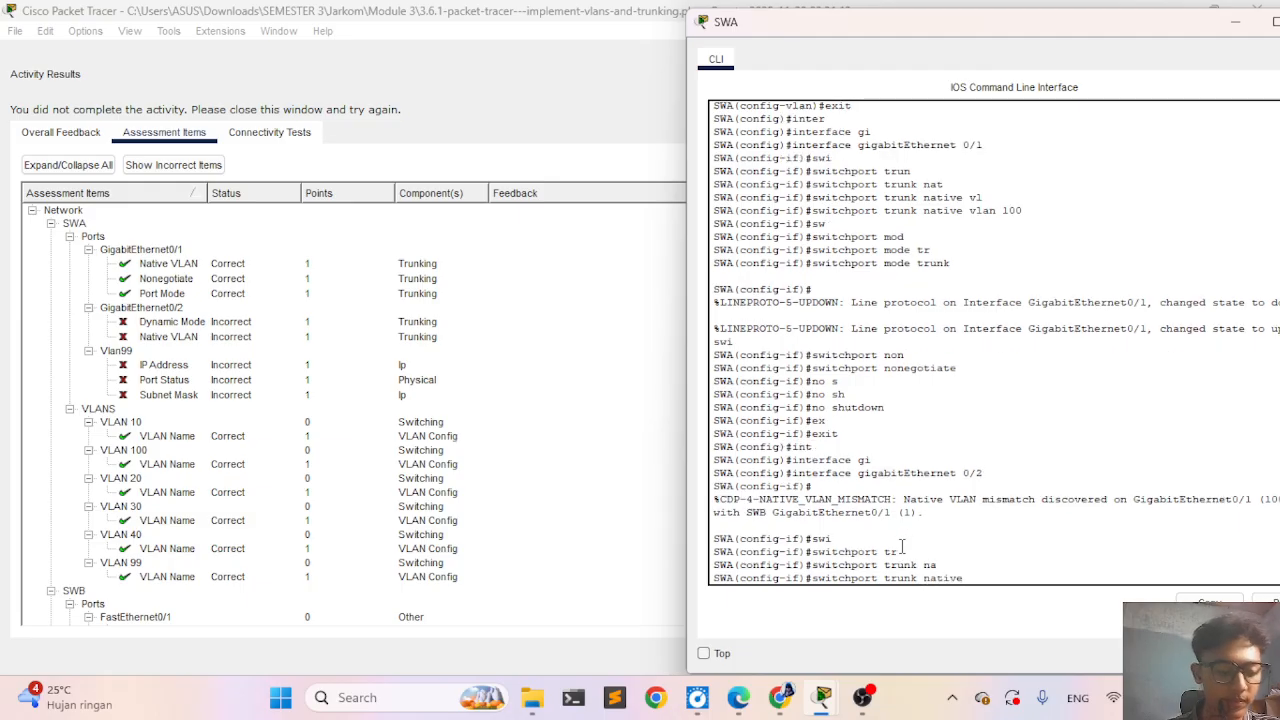
pyautogui.write('v')
pyautogui.press('Tab')
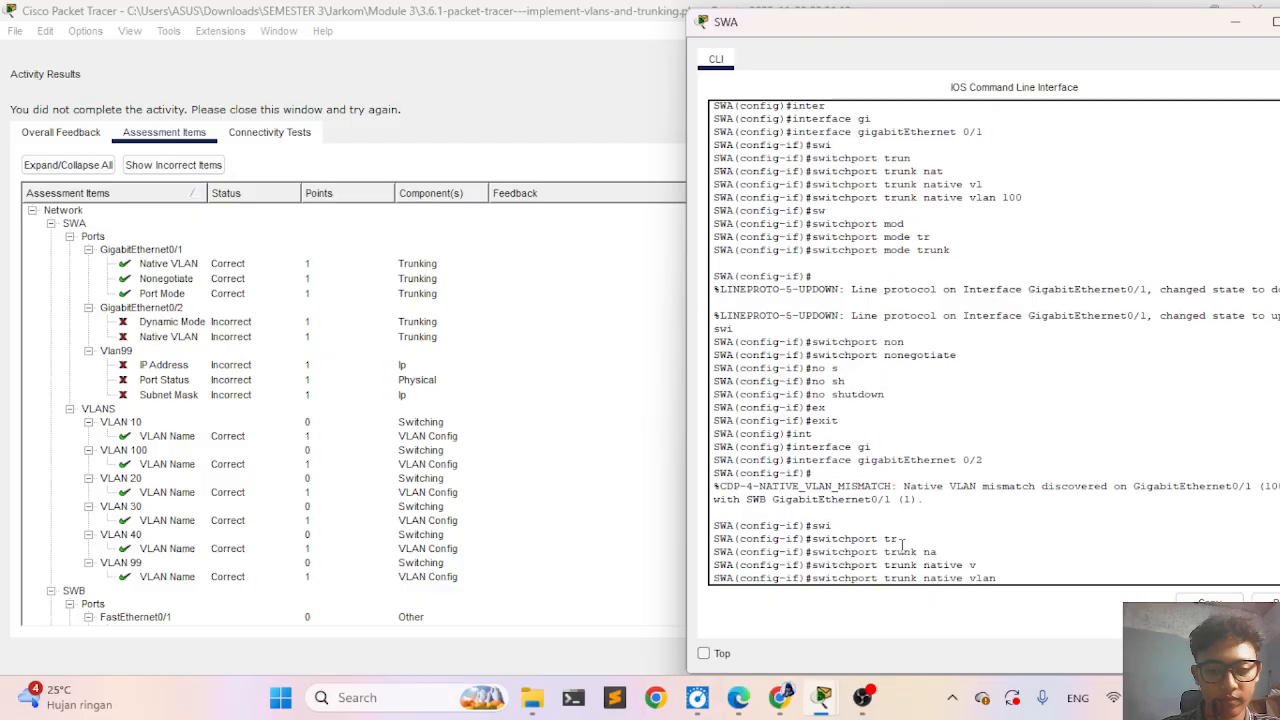
pyautogui.write('100')
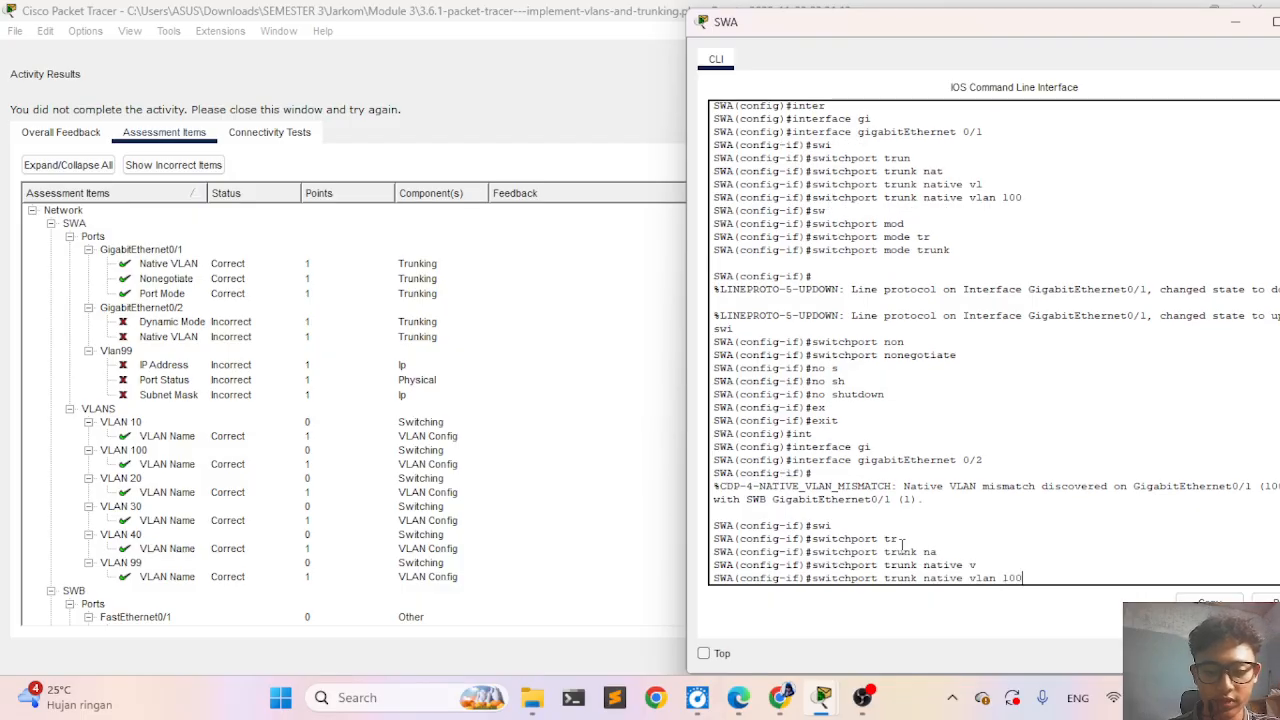
pyautogui.press('Return')
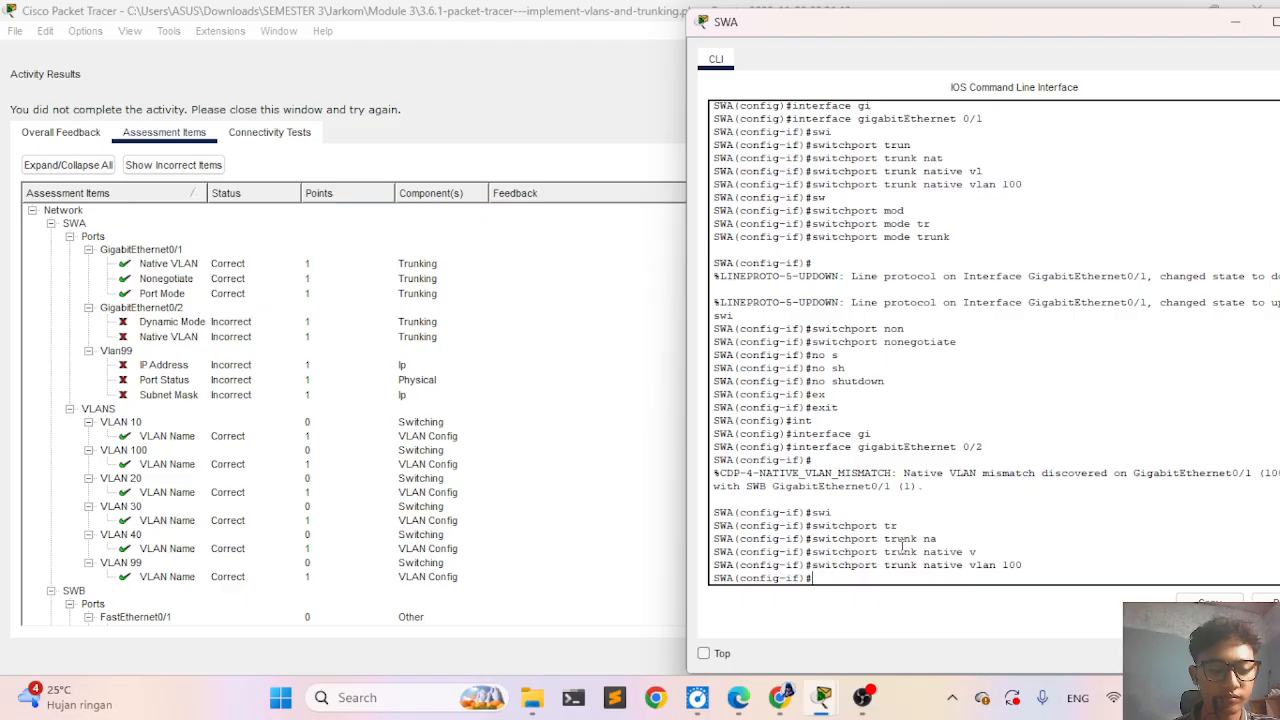
# - Set the switchport mode of SWA's GigabitEthernet 0/2 to dynamic desirable and exit interface configuration mode
pyautogui.write('sw')
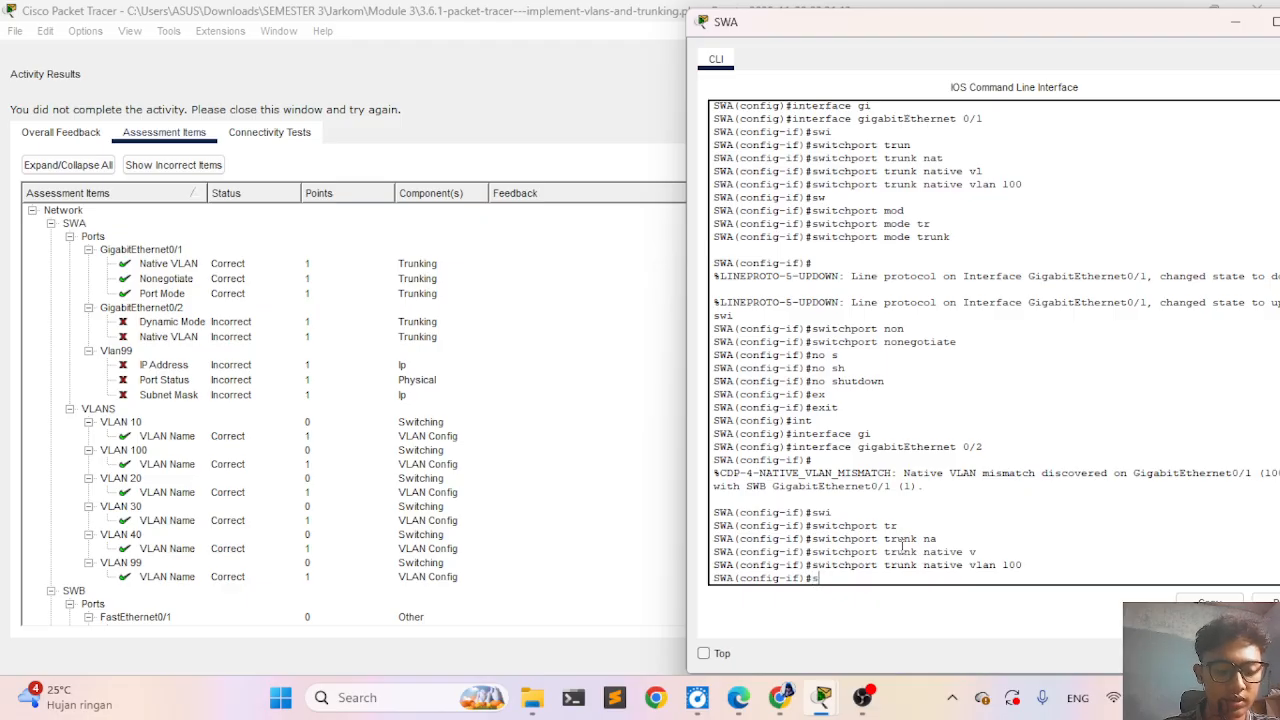
pyautogui.press('Tab')
pyautogui.write('mo')
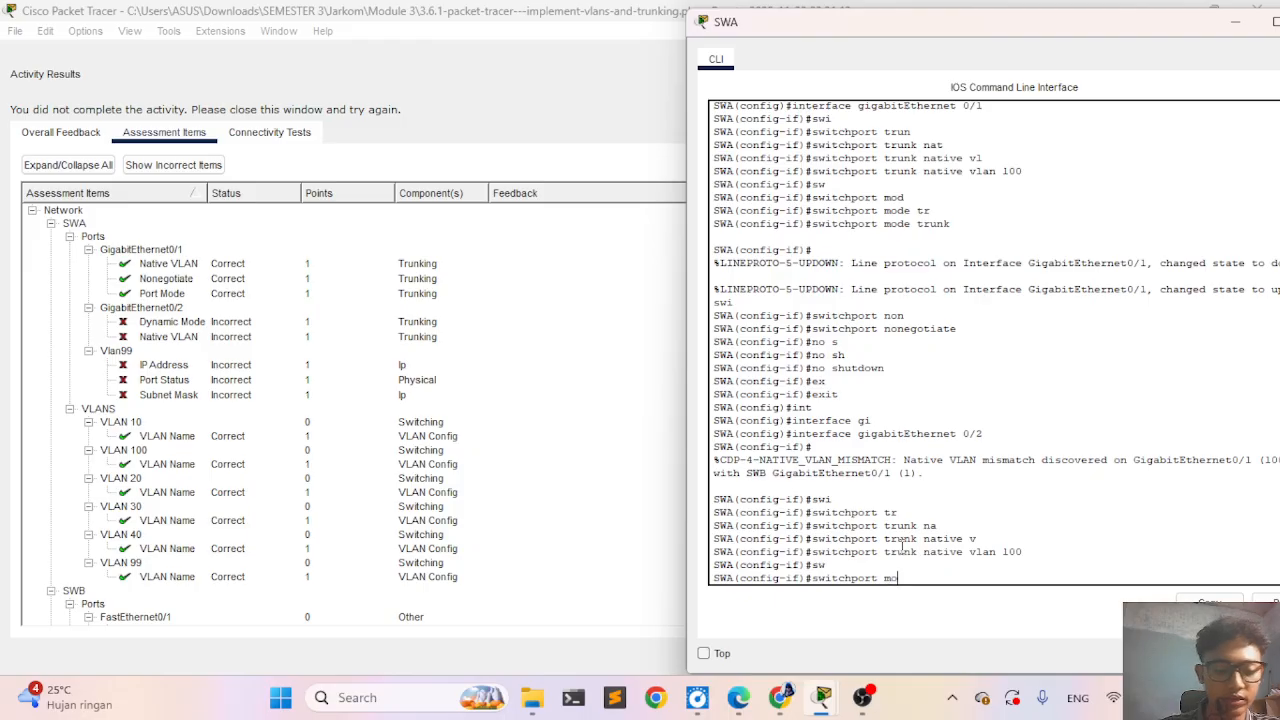
pyautogui.press('Tab')
pyautogui.write('dy')
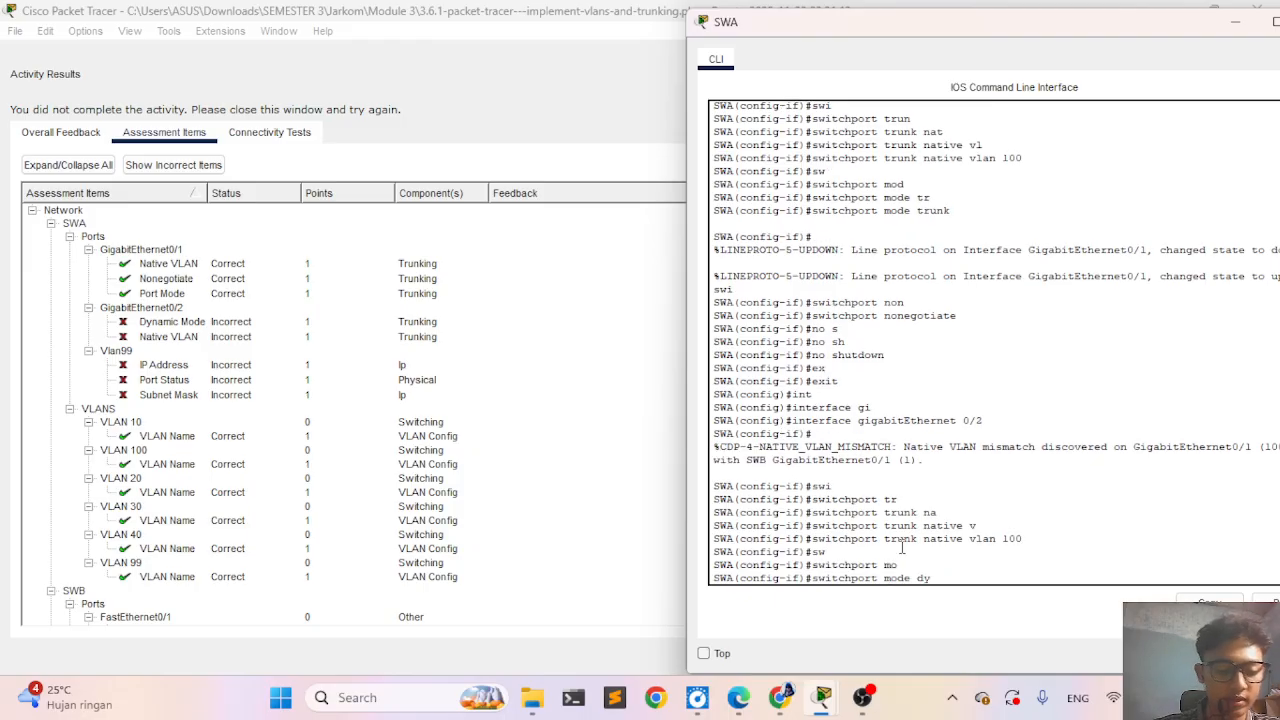
pyautogui.press('Tab')
pyautogui.write('des')
pyautogui.press('Tab')
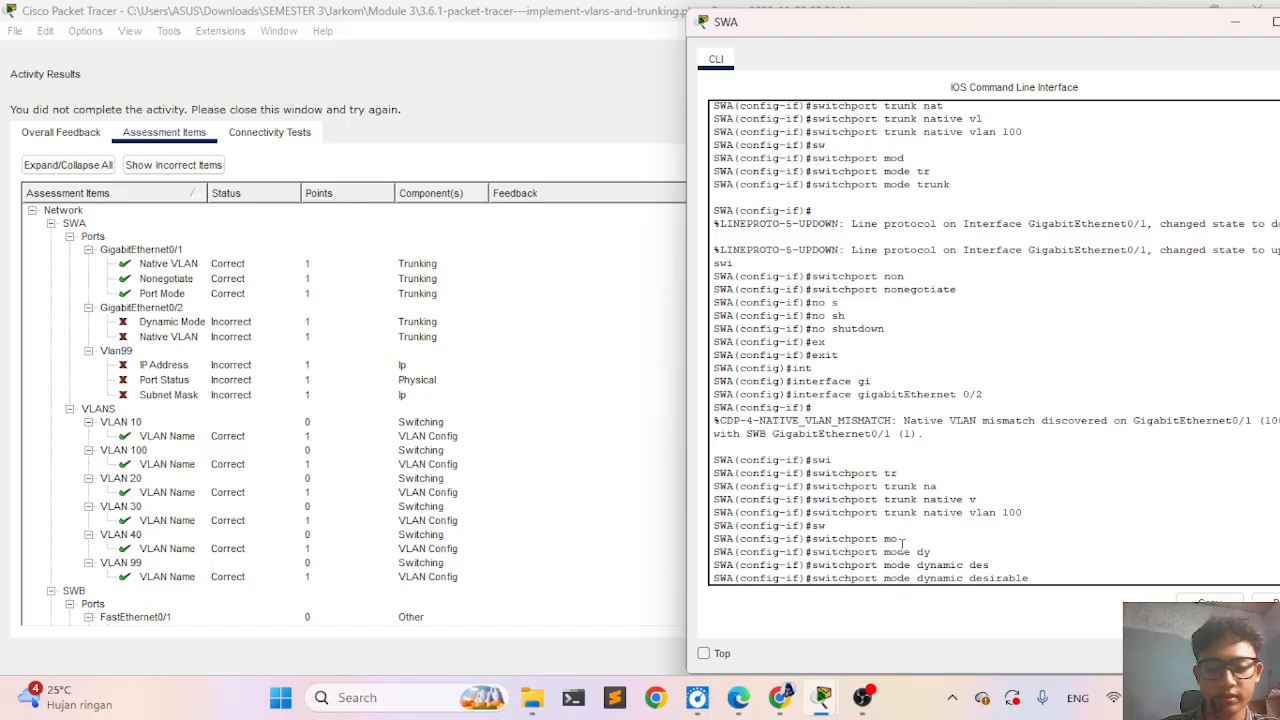
pyautogui.press('Return')
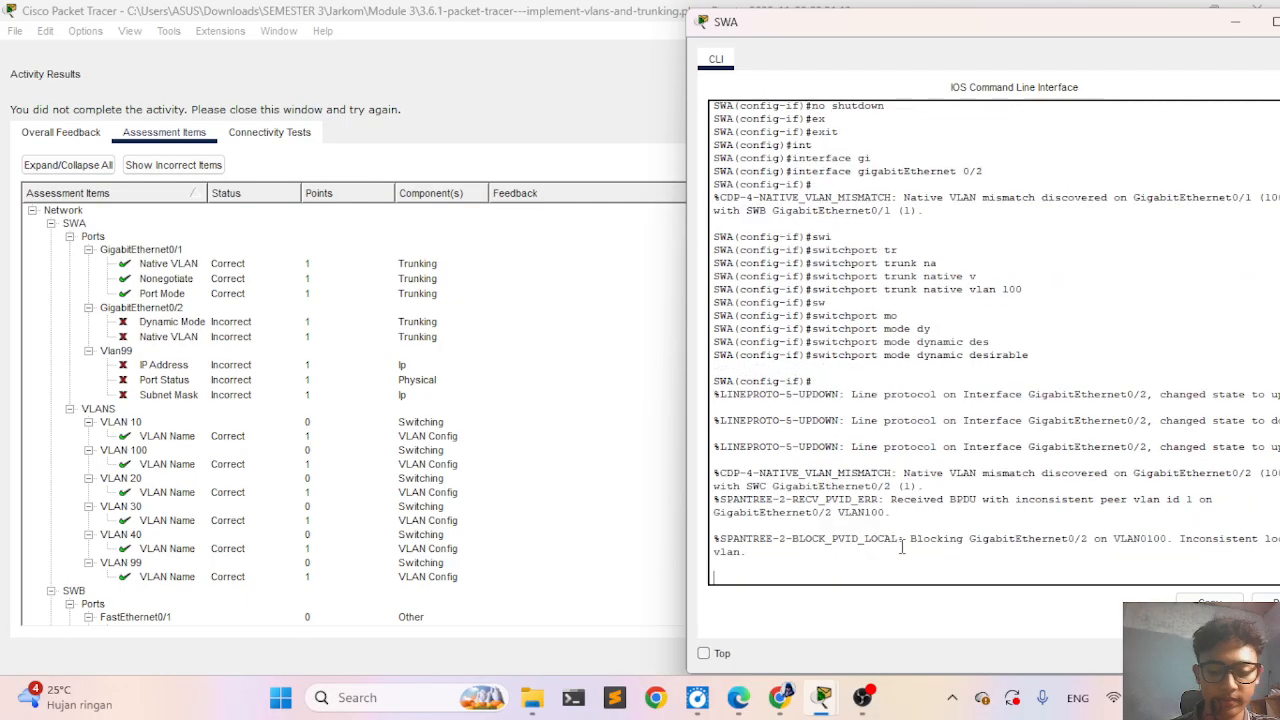
pyautogui.press('Return')
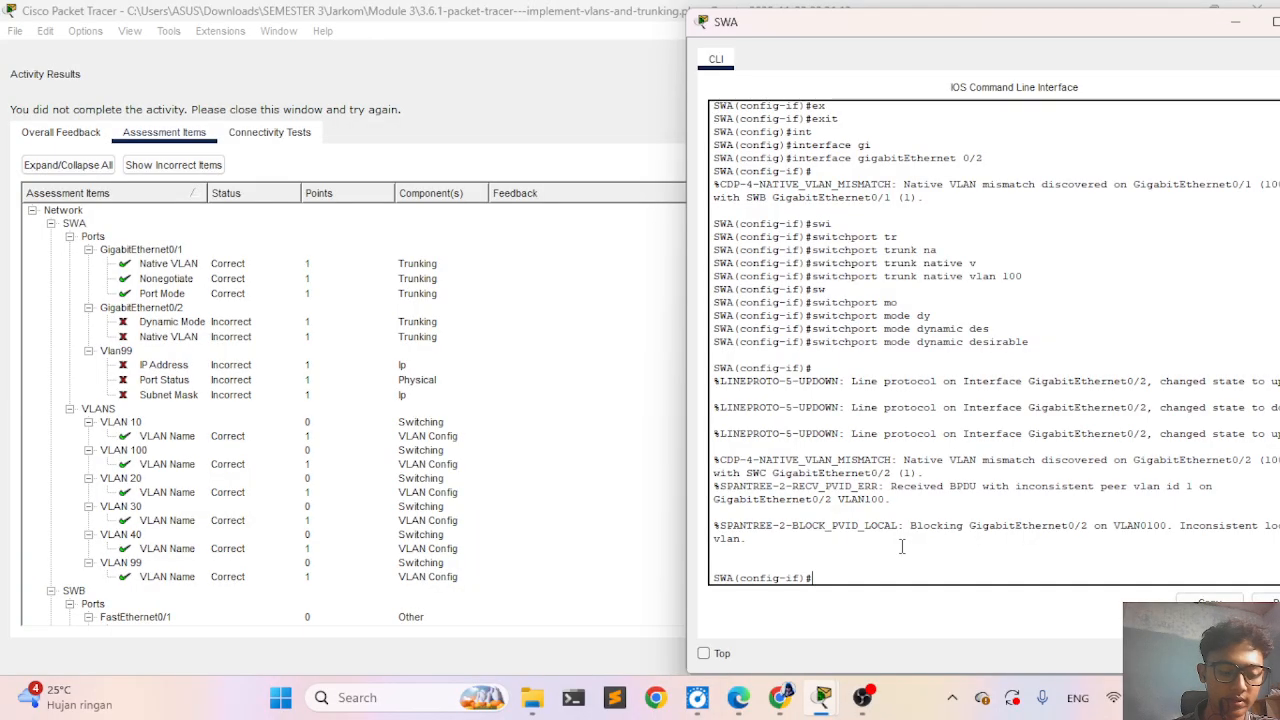
pyautogui.write('ex')
pyautogui.press('Tab')
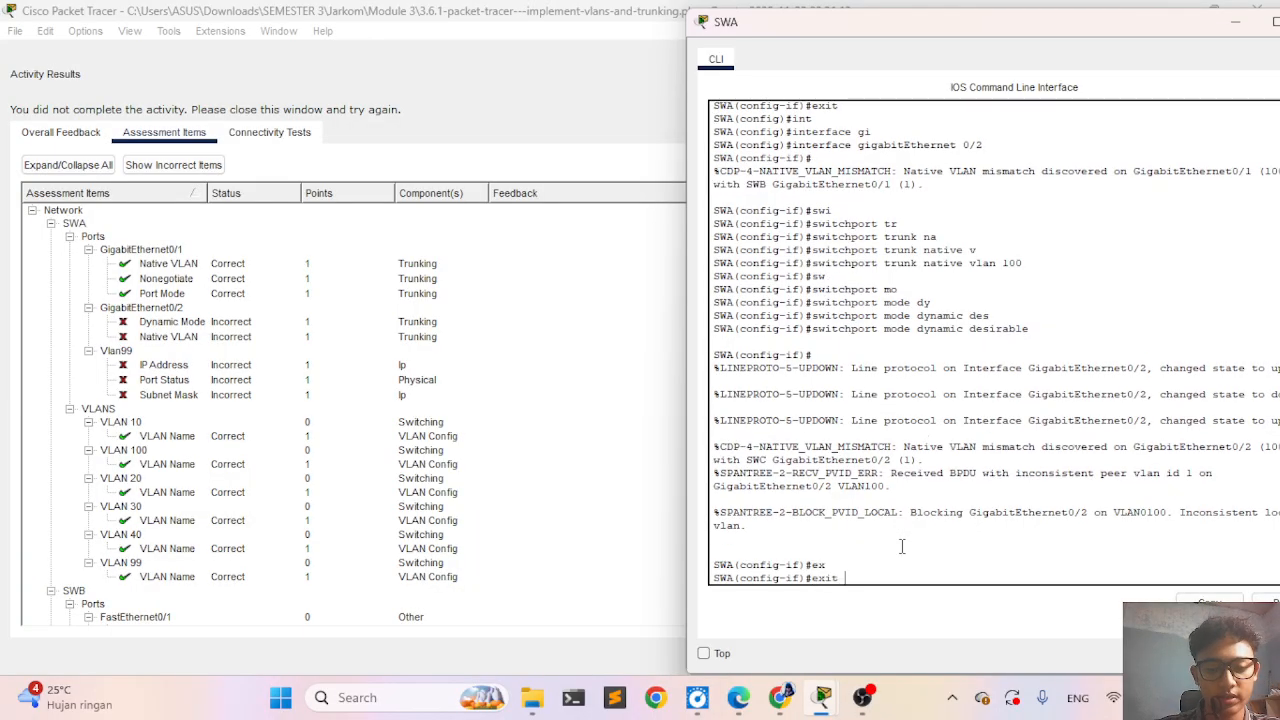
pyautogui.press('Return')
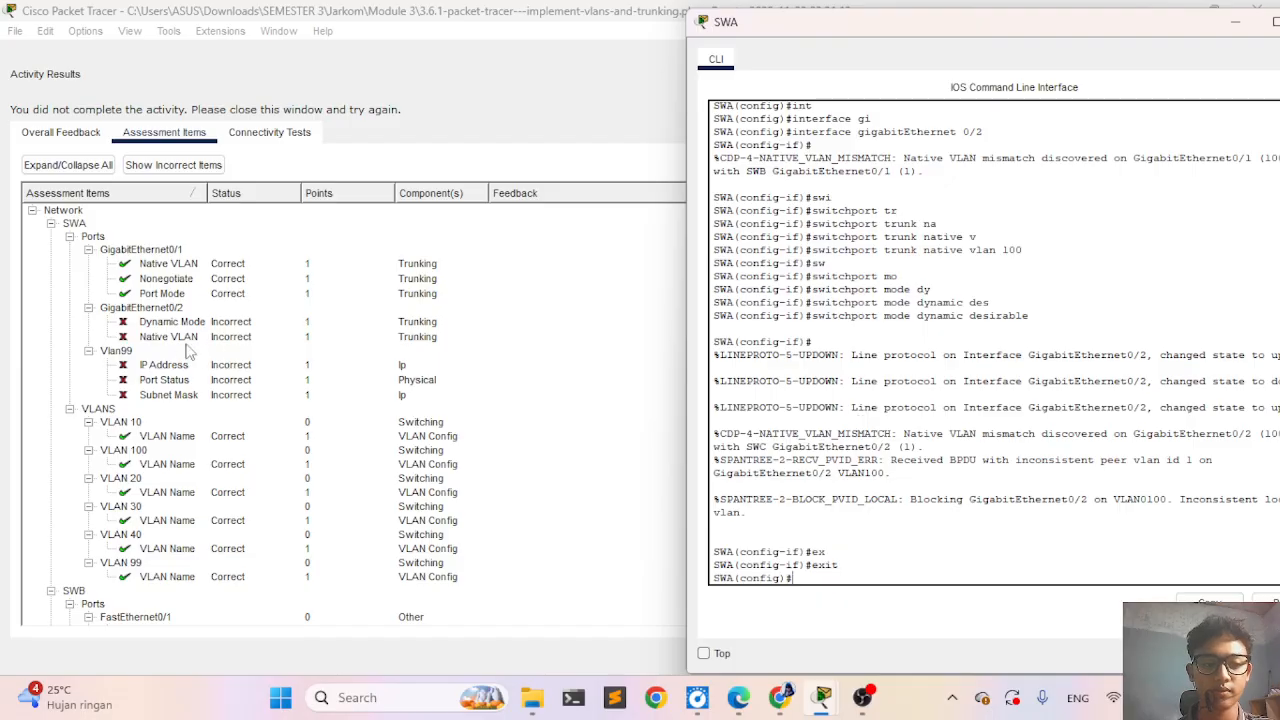
# - Enter interface configuration mode for VLAN 1 on SWA
pyautogui.write('int')
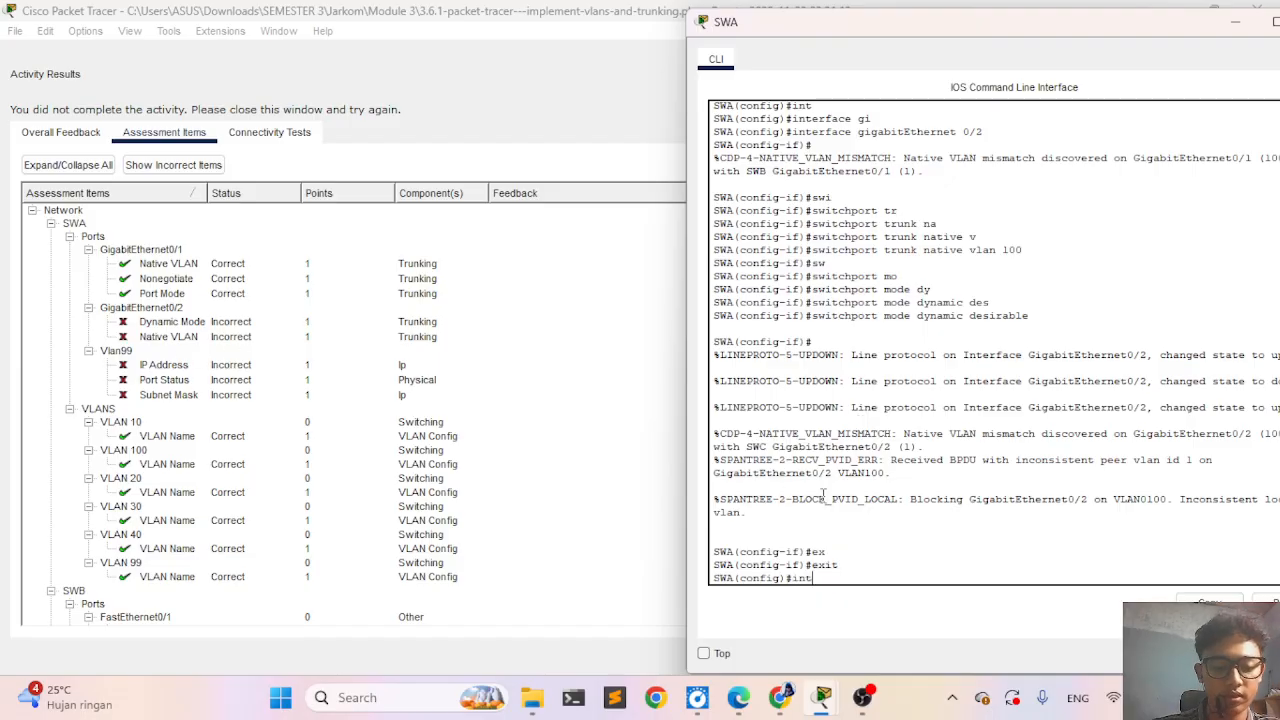
pyautogui.press('Tab')
pyautogui.write('vl')
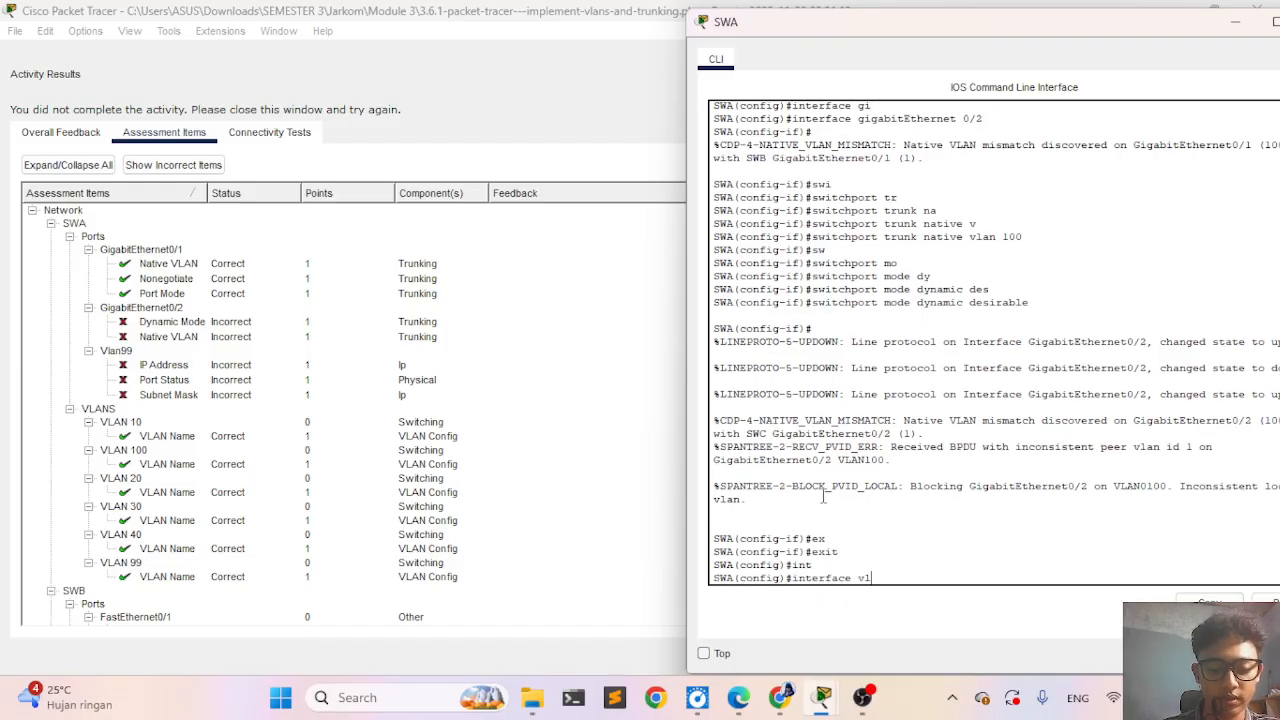
pyautogui.press('Tab')
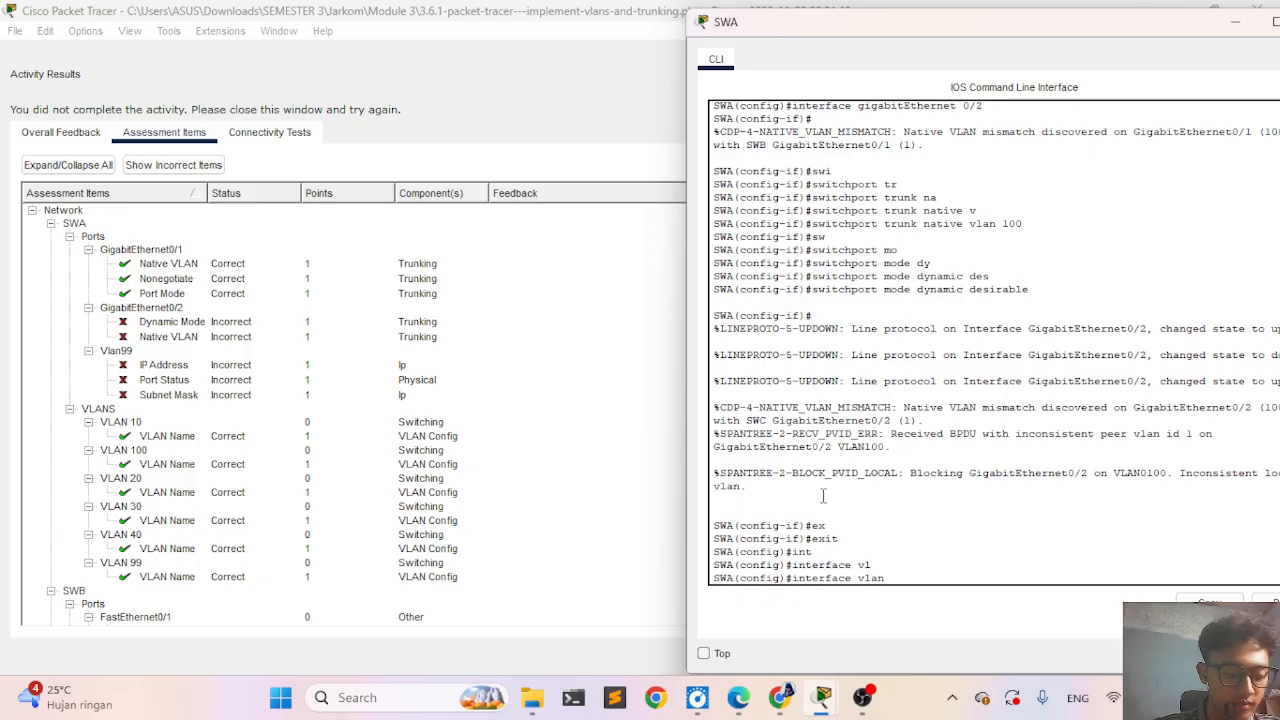
pyautogui.write('1')
pyautogui.press('Return')
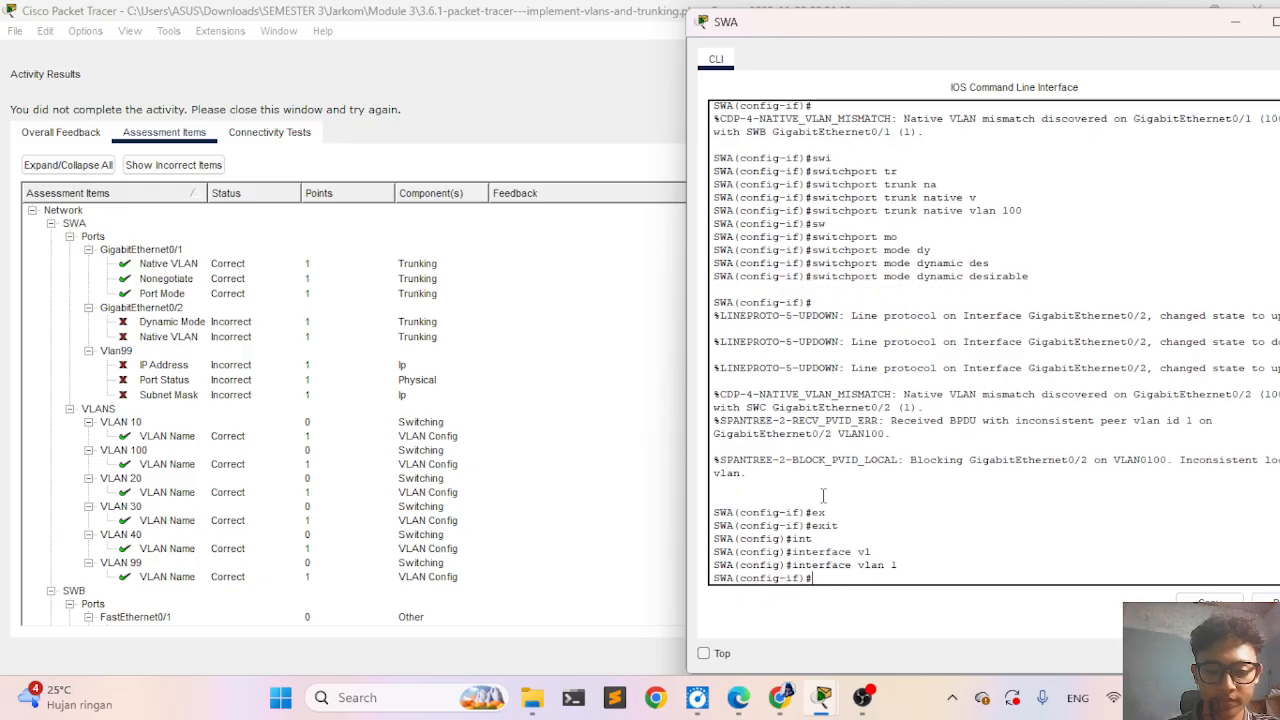
# - Close the activity results and look up SWA's SVI address, subnet mask and VLAN in the addressing table of the instructions
pyautogui.click(640, 466)
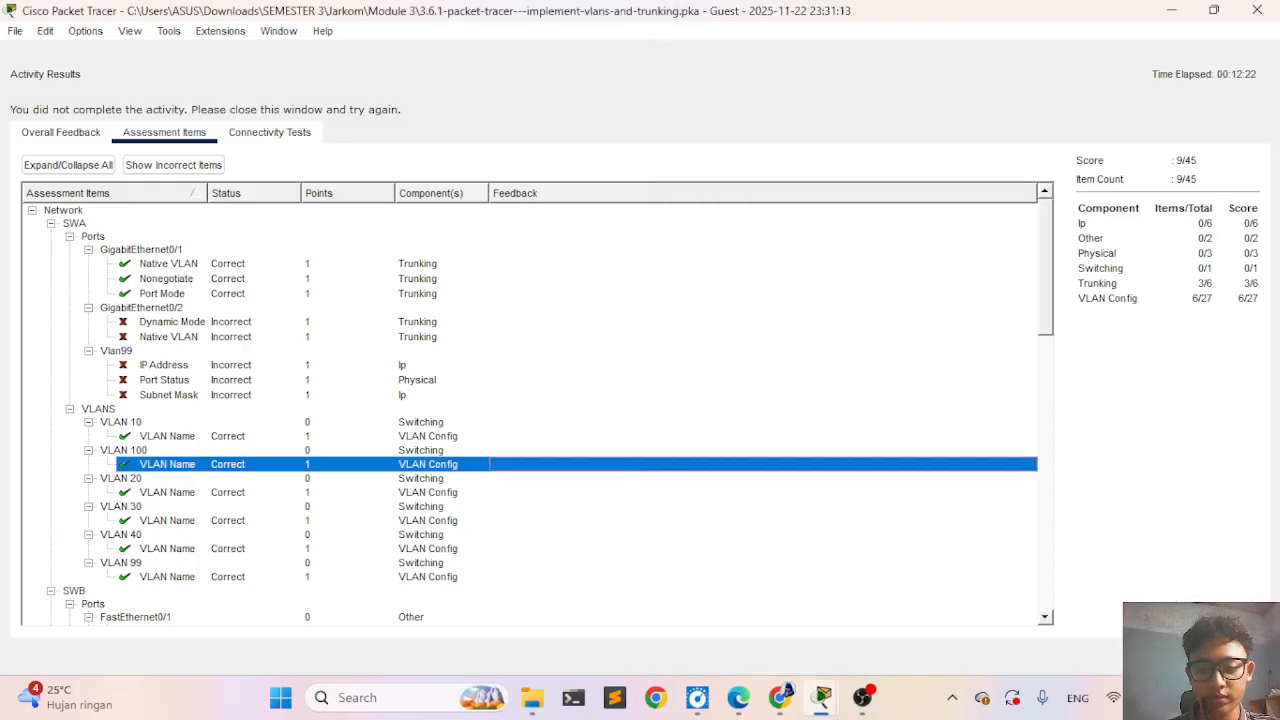
pyautogui.click(1220, 656)
pyautogui.scroll(4, 316, 414)
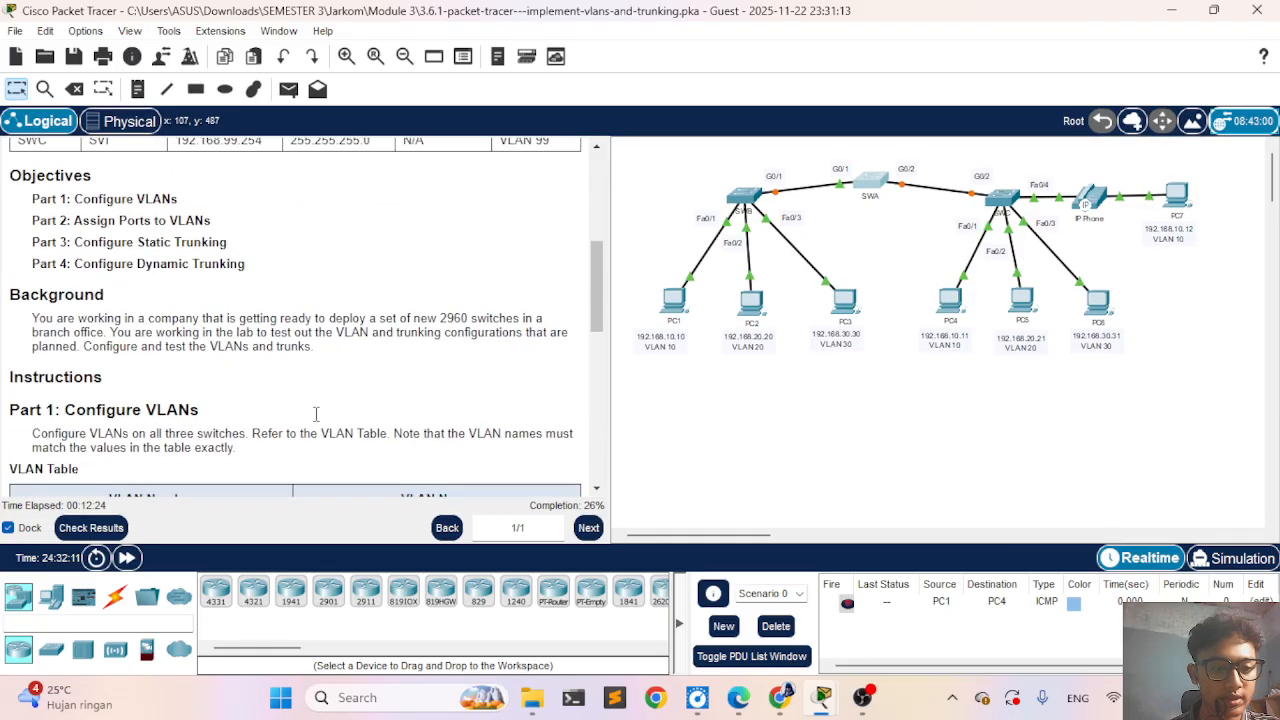
pyautogui.scroll(5, 316, 414)
pyautogui.scroll(-2, 316, 414)
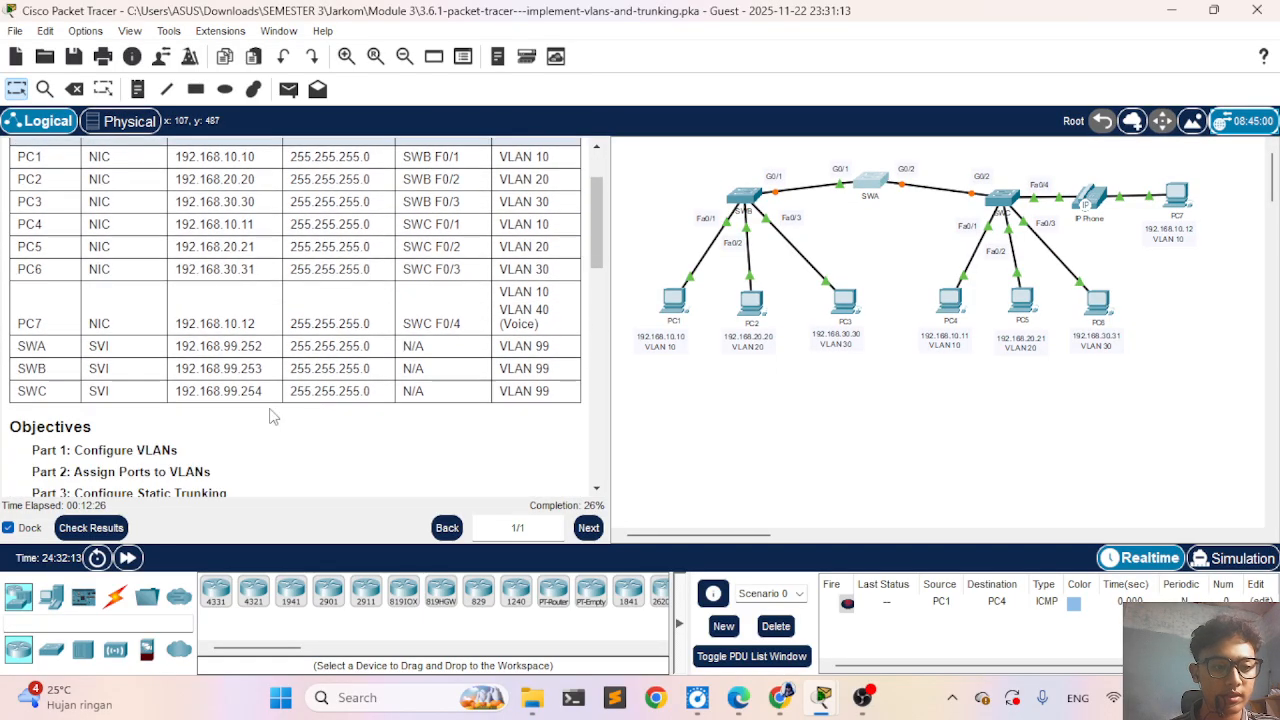
pyautogui.moveTo(26, 344); pyautogui.dragTo(528, 348)
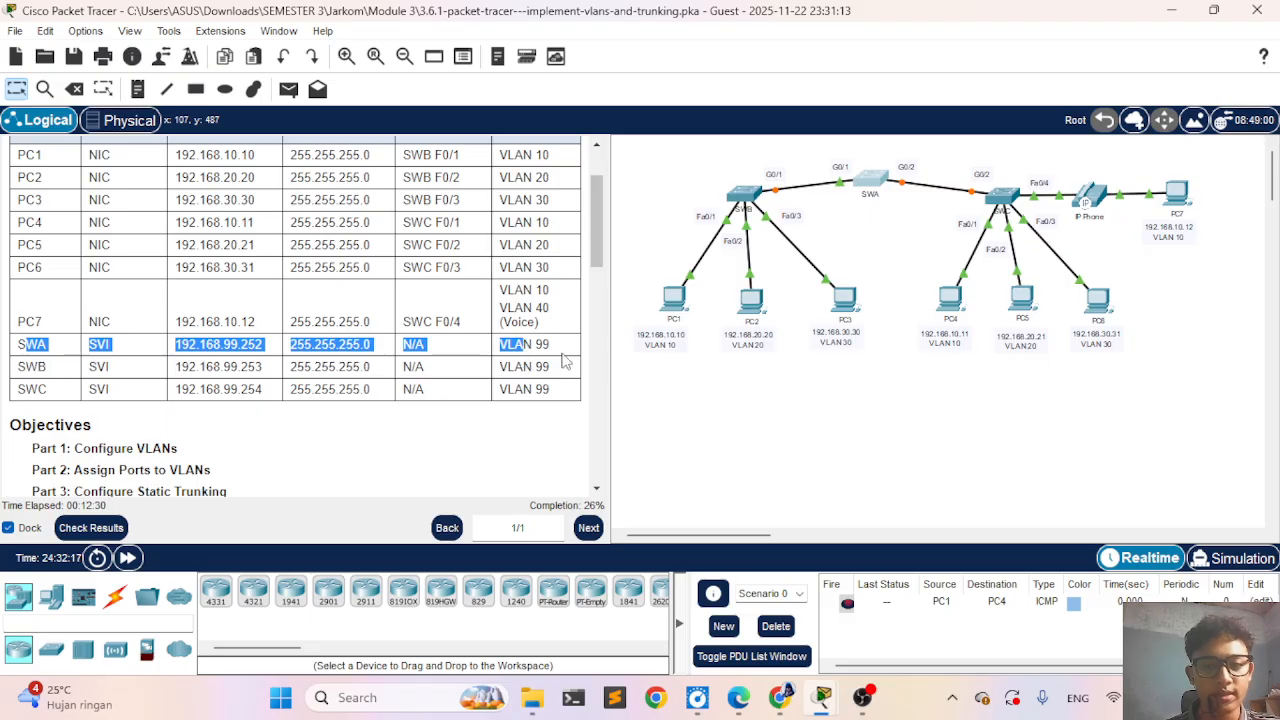
# - Review the addressing table and the virtual management interface and trunking instructions to find which VLAN SWA's SVI uses
pyautogui.click(562, 358)
pyautogui.scroll(-1, 562, 358)
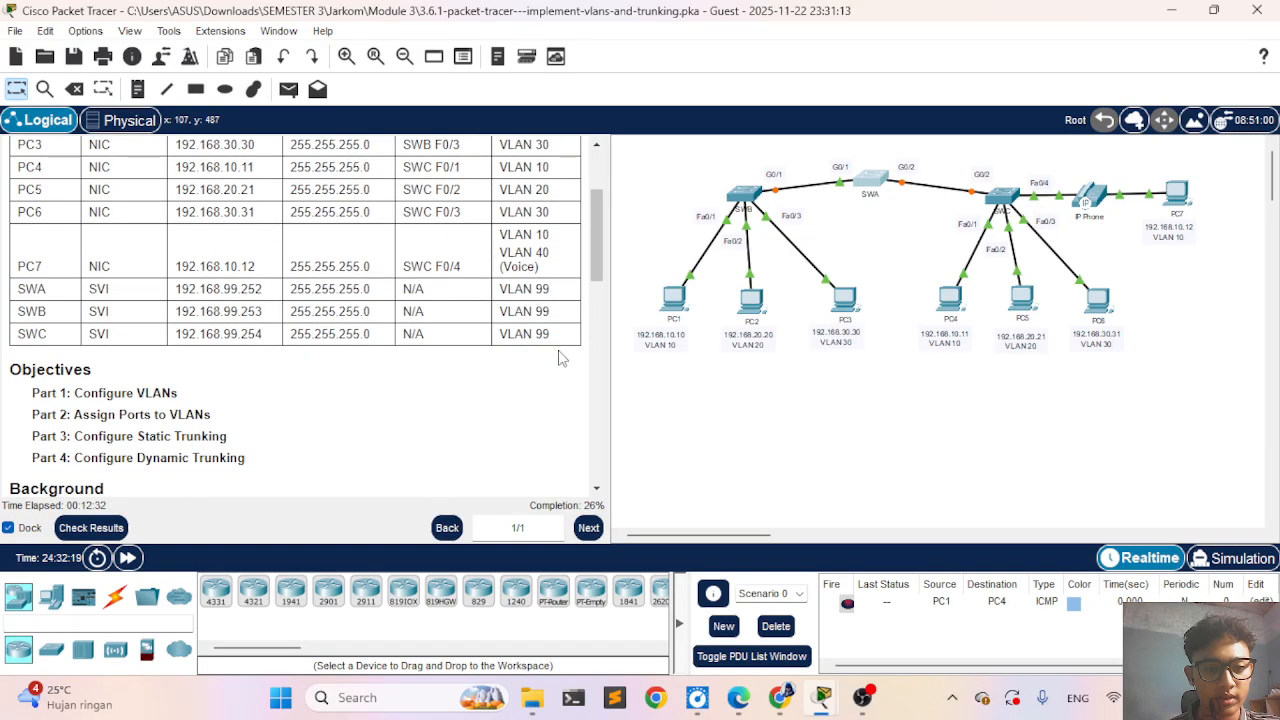
pyautogui.scroll(2, 390, 293)
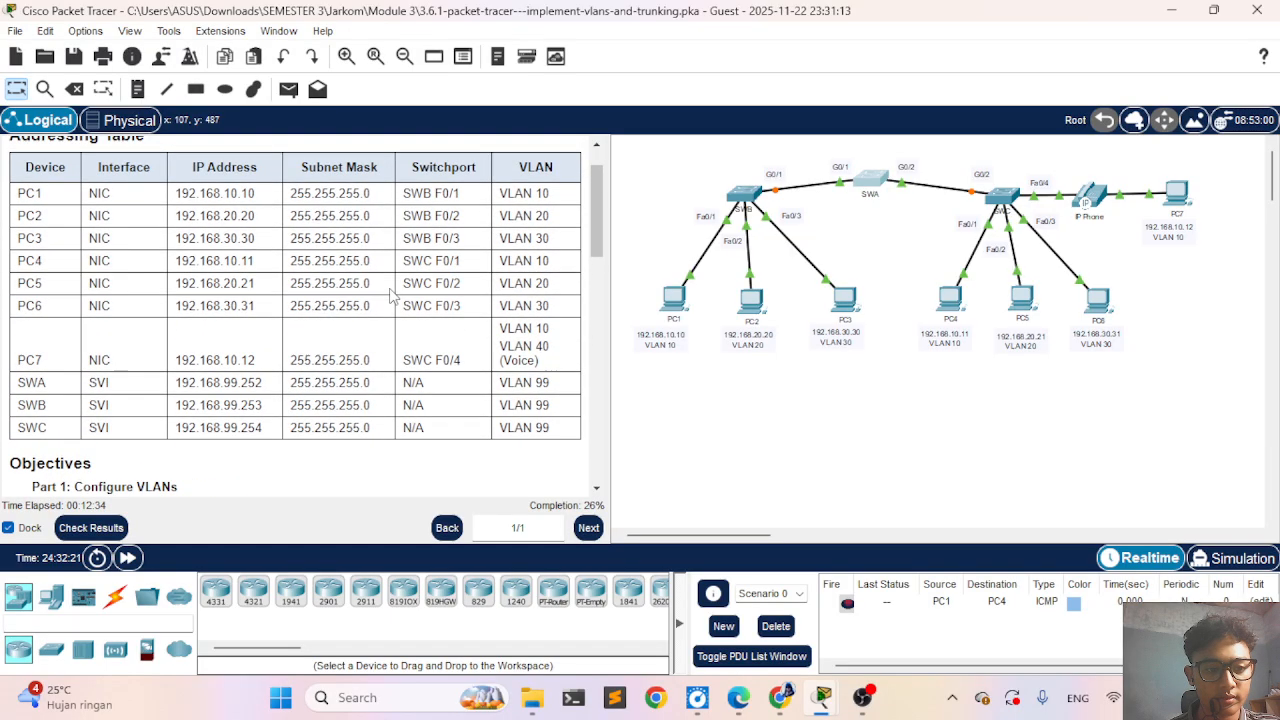
pyautogui.scroll(-10, 390, 293)
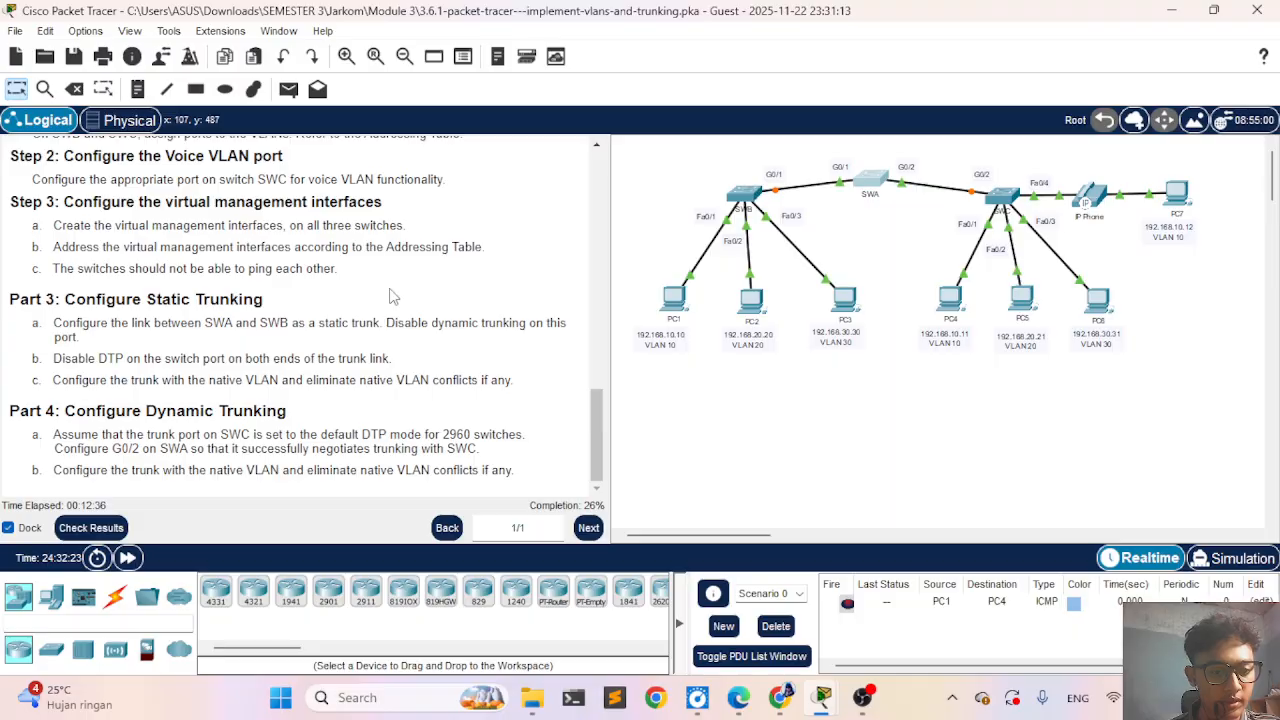
pyautogui.scroll(8, 392, 296)
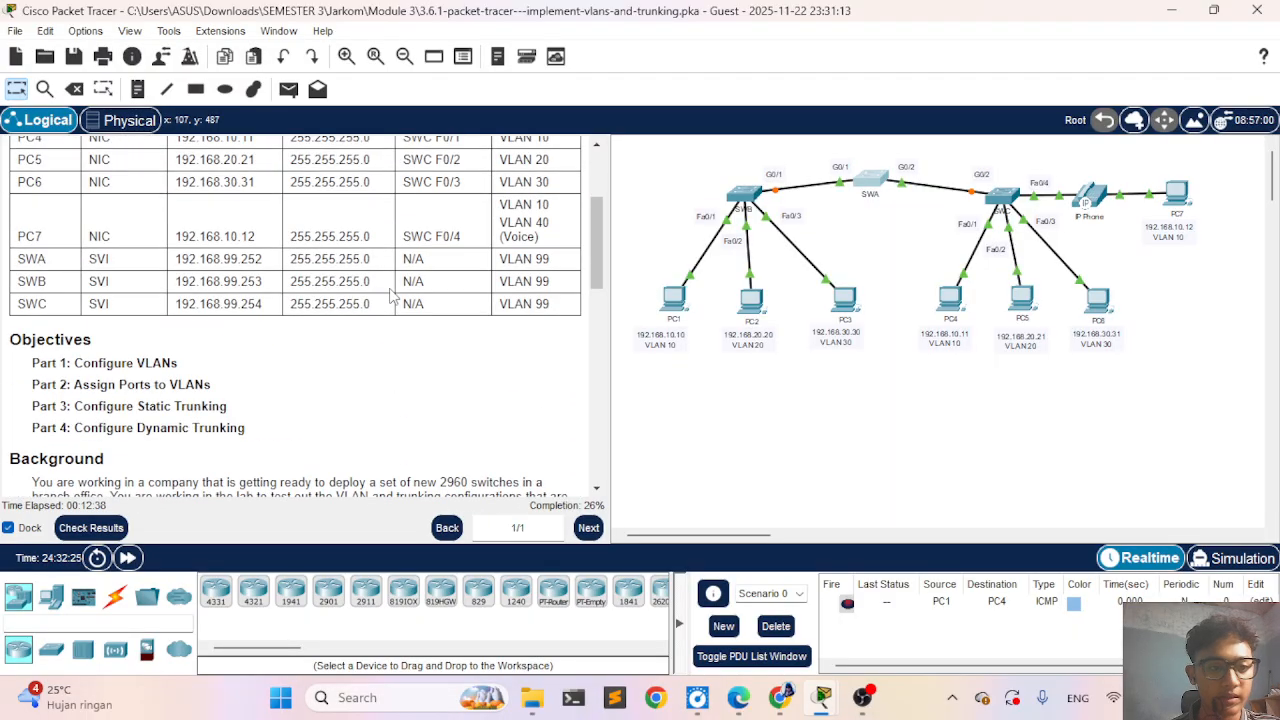
pyautogui.scroll(3, 250, 305)
pyautogui.scroll(-2, 393, 334)
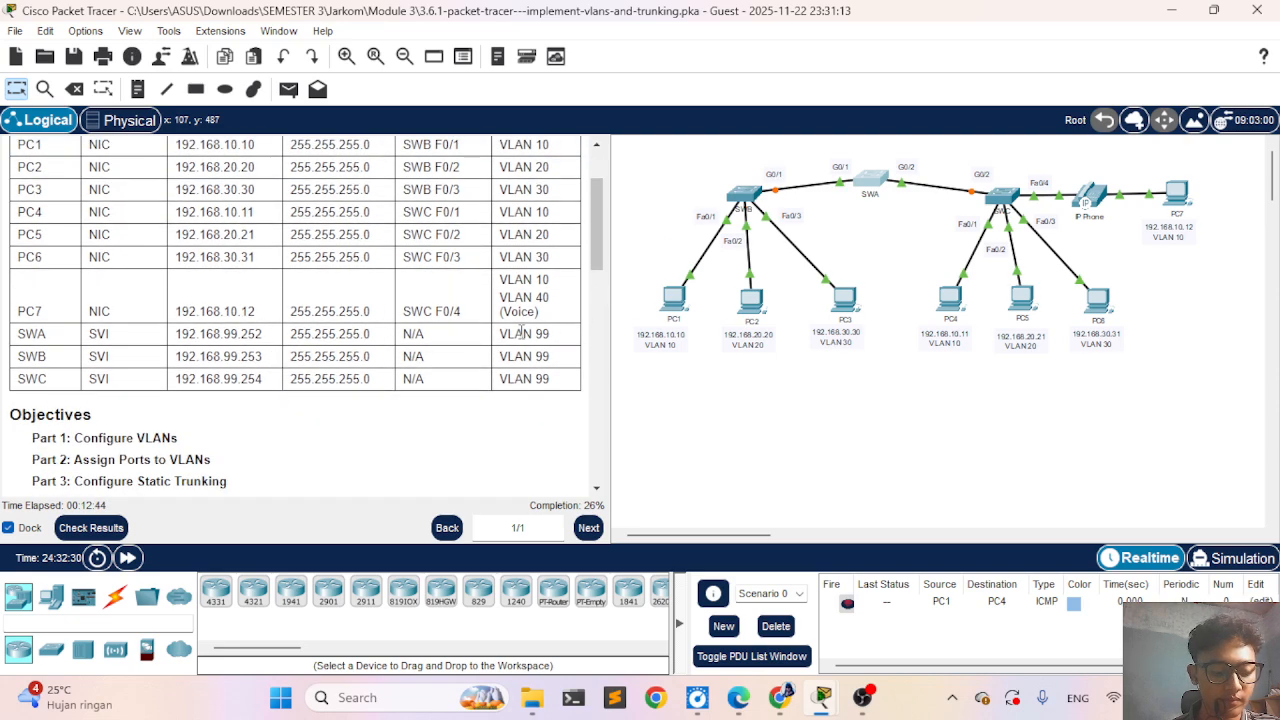
pyautogui.scroll(-1, 520, 333)
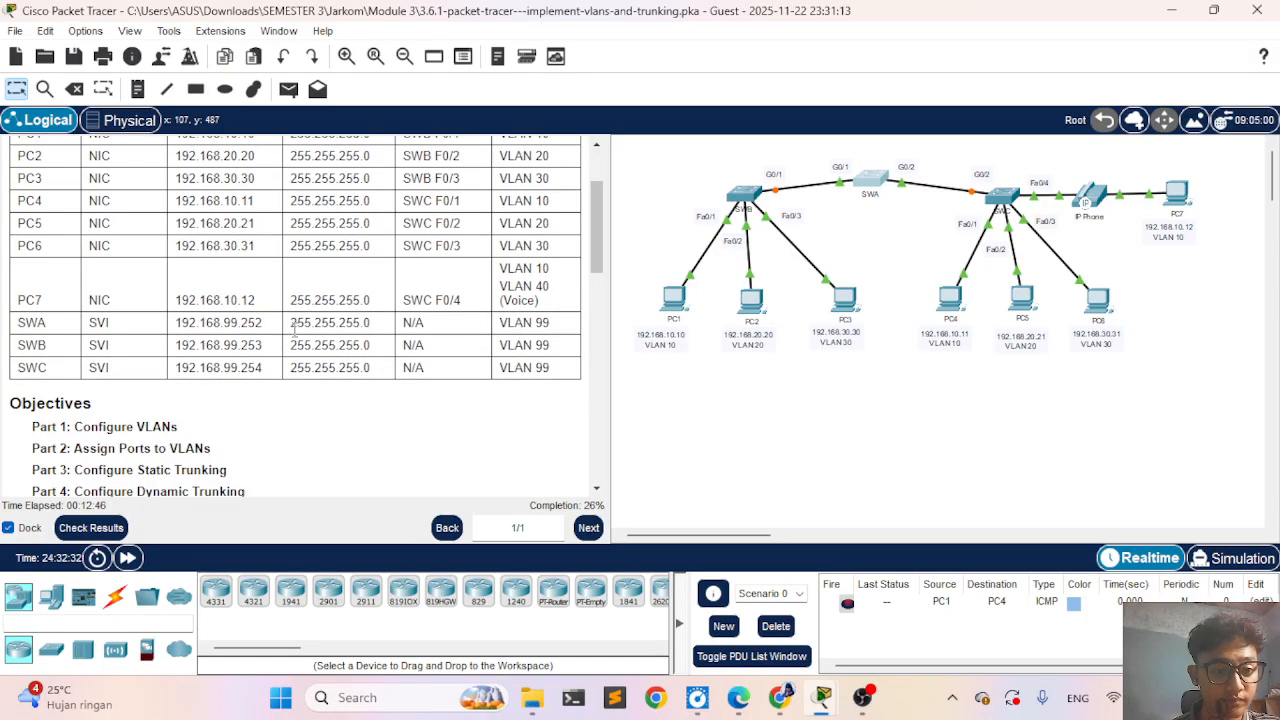
# - Exit the VLAN 1 interface on SWA and enter interface configuration mode for VLAN 99
pyautogui.click(871, 181)
pyautogui.press('Return')
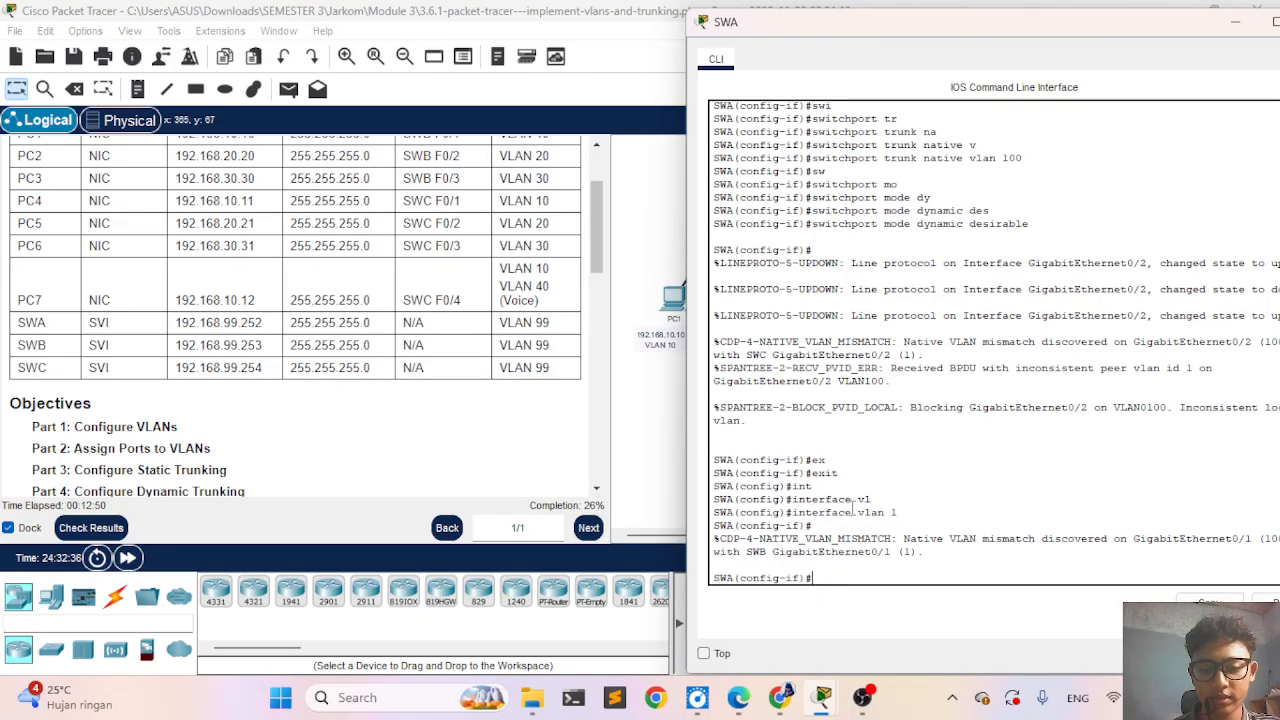
pyautogui.write('ex')
pyautogui.press('Tab')
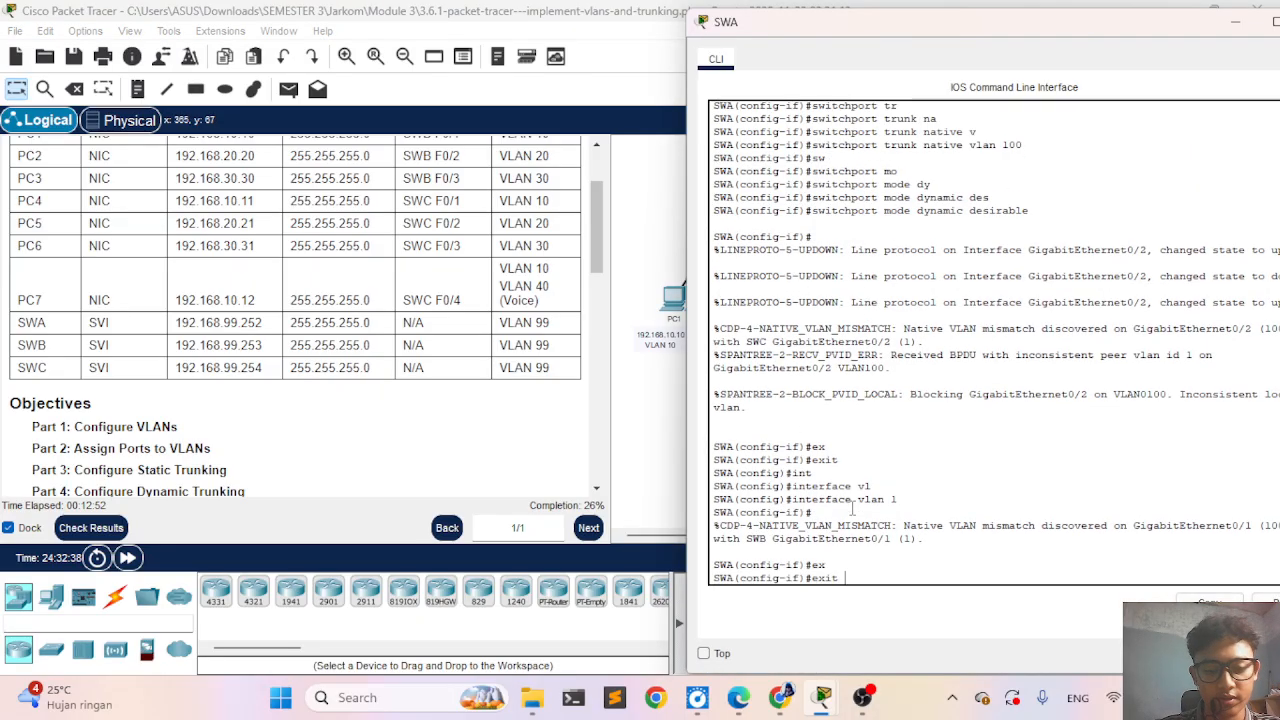
pyautogui.press('Return')
pyautogui.press('Up')
pyautogui.press('Up')
pyautogui.press('BackSpace')
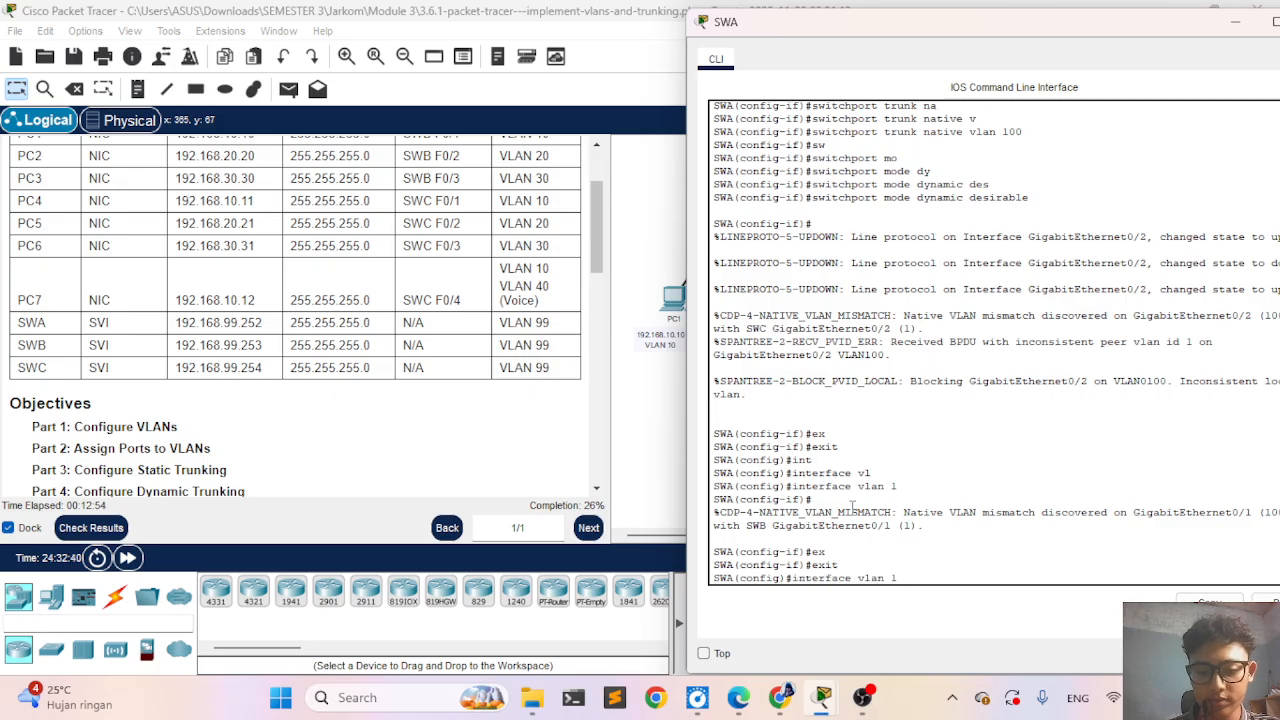
pyautogui.write('99')
pyautogui.press('Return')
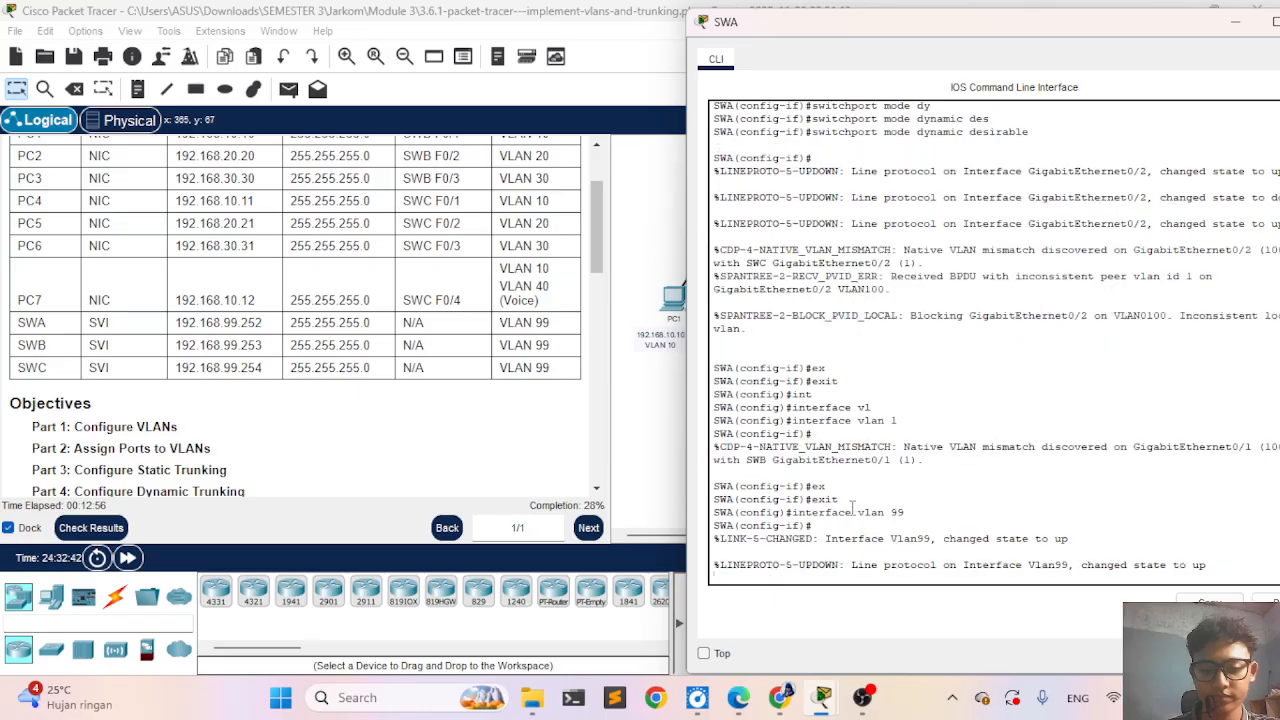
# - Assign IP address 192.168.99.252 with subnet mask 255.255.255.0 to SWA's VLAN 99 interface
pyautogui.write('ip a')
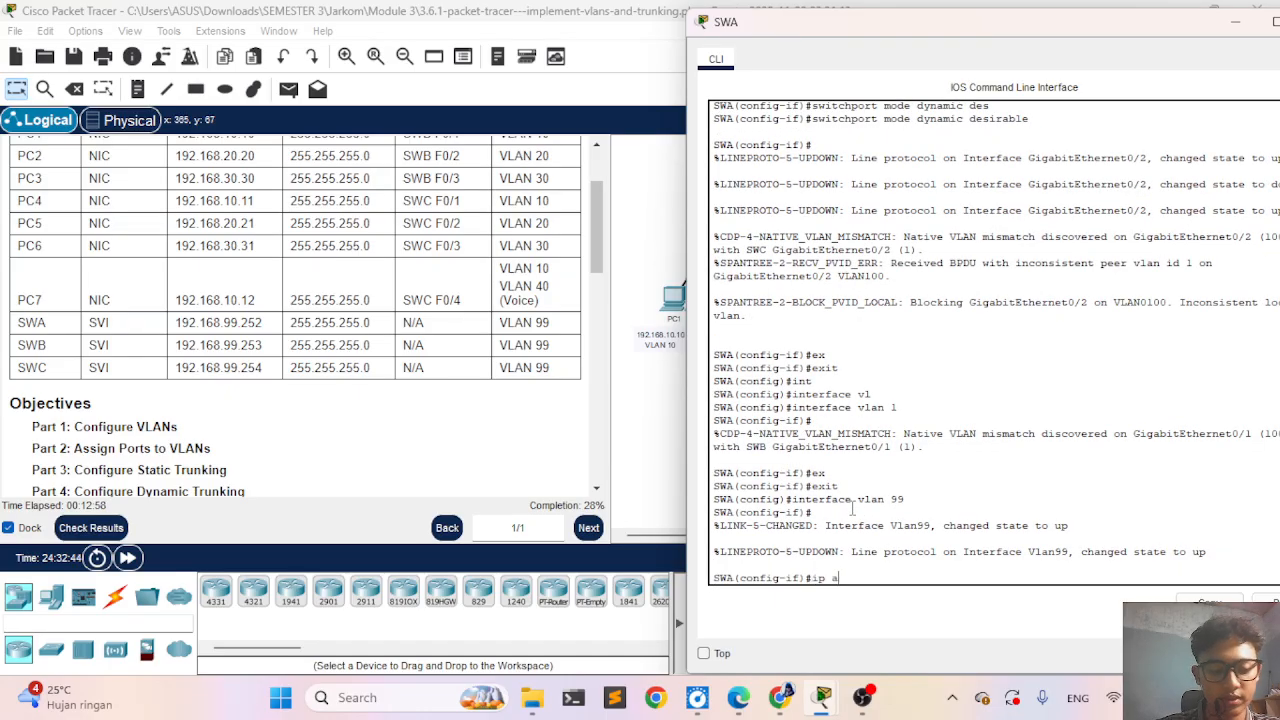
pyautogui.press('Tab')
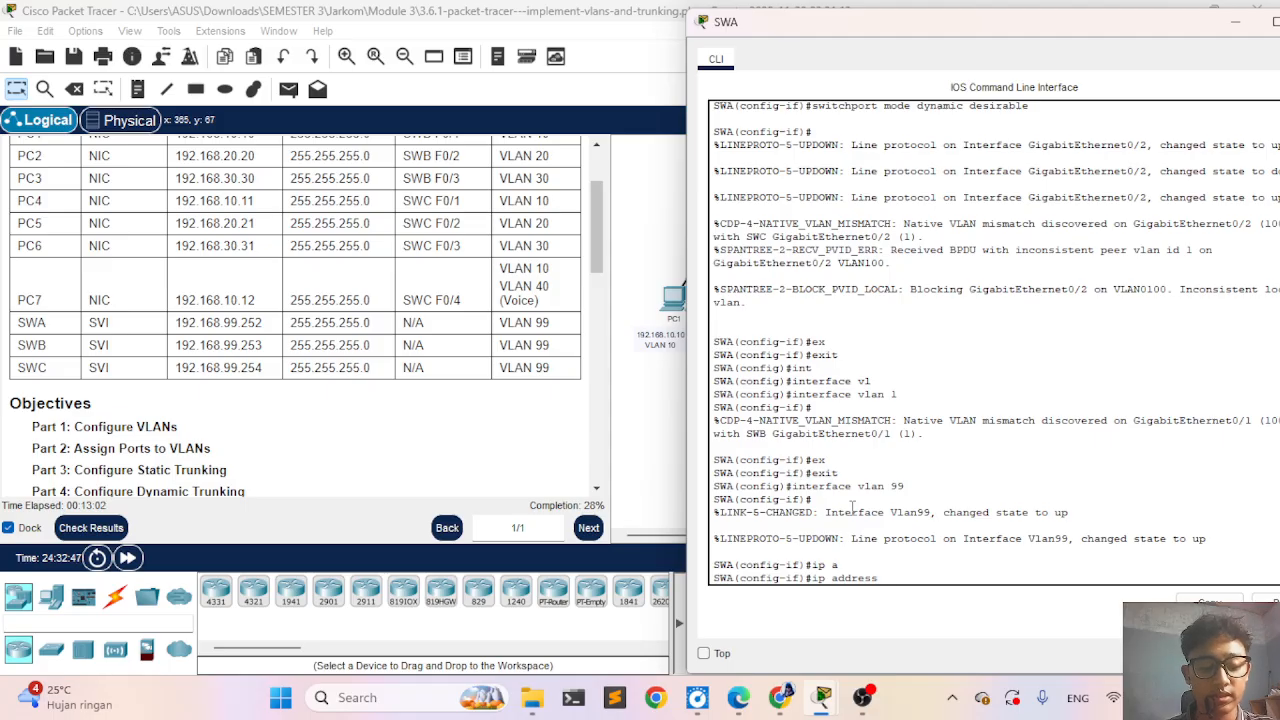
pyautogui.write('192.168')
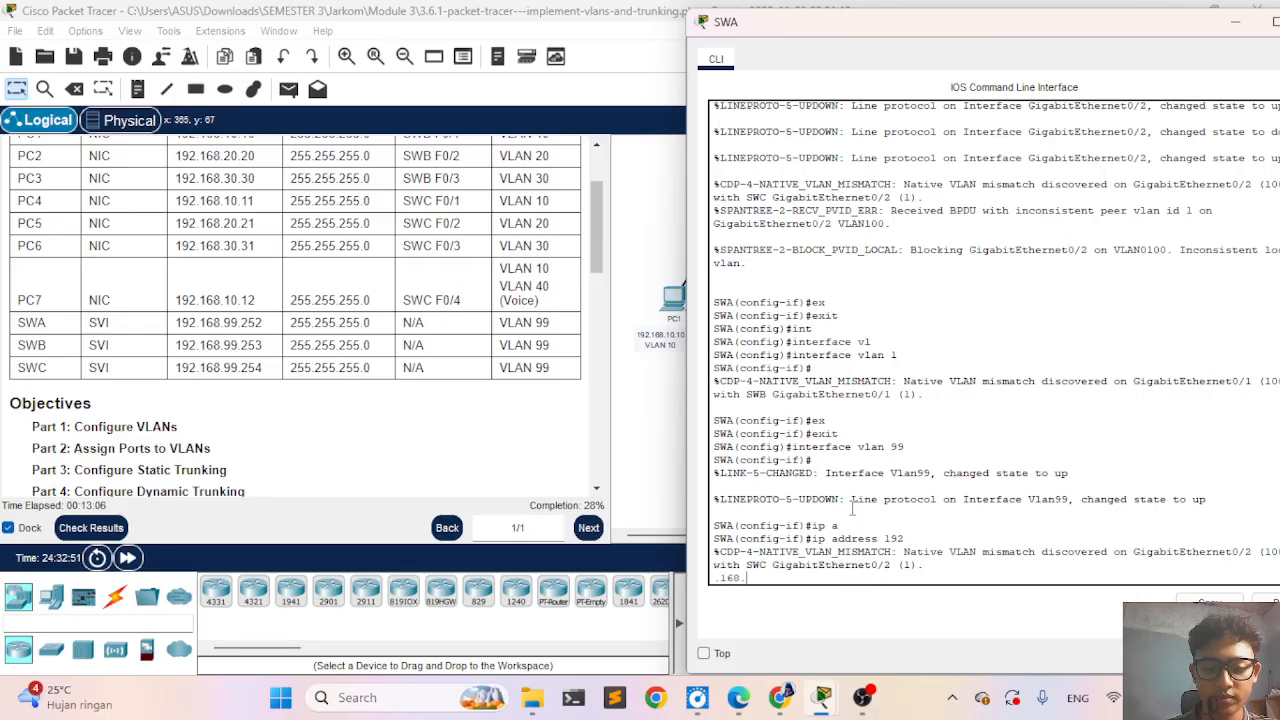
pyautogui.write('.')
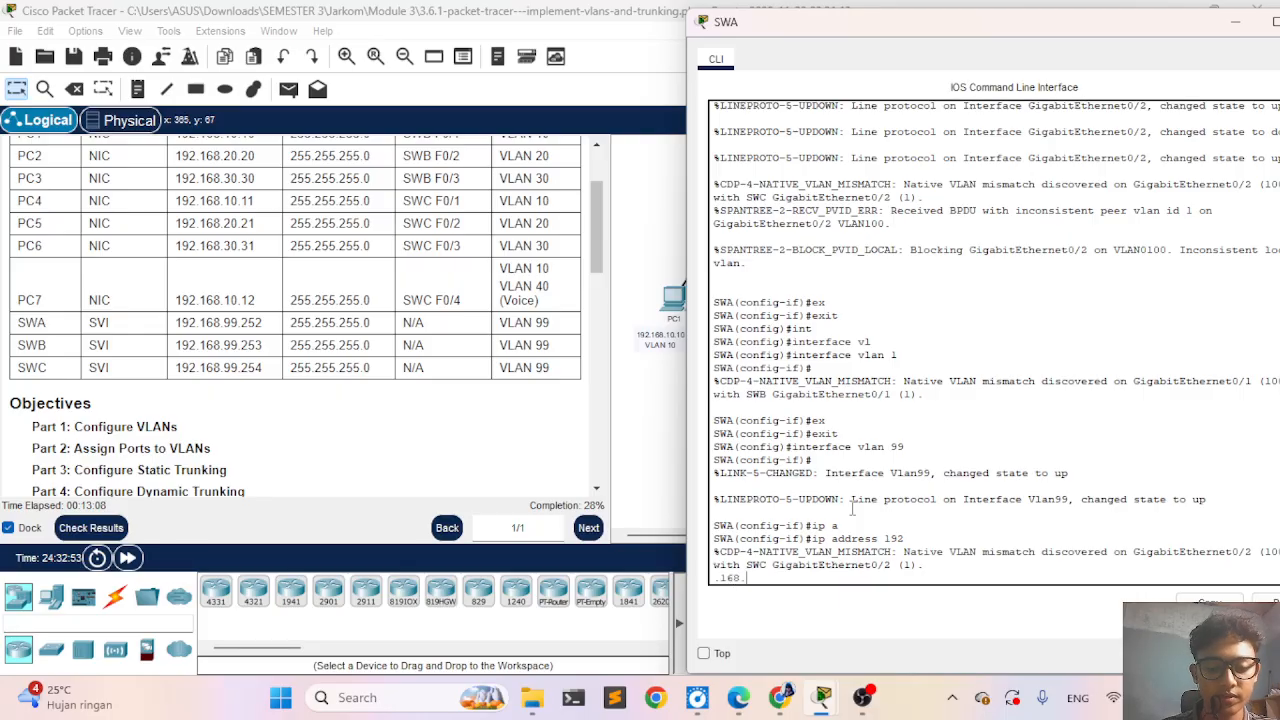
pyautogui.write('99.')
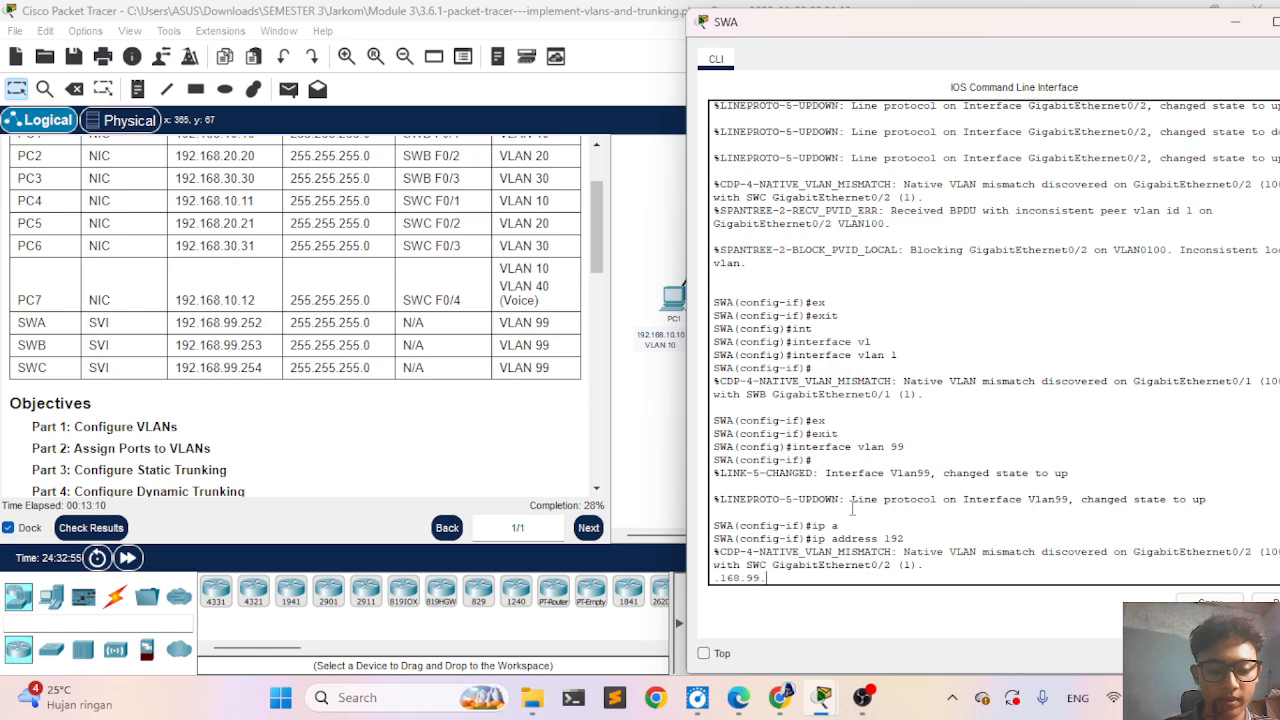
pyautogui.write('252')
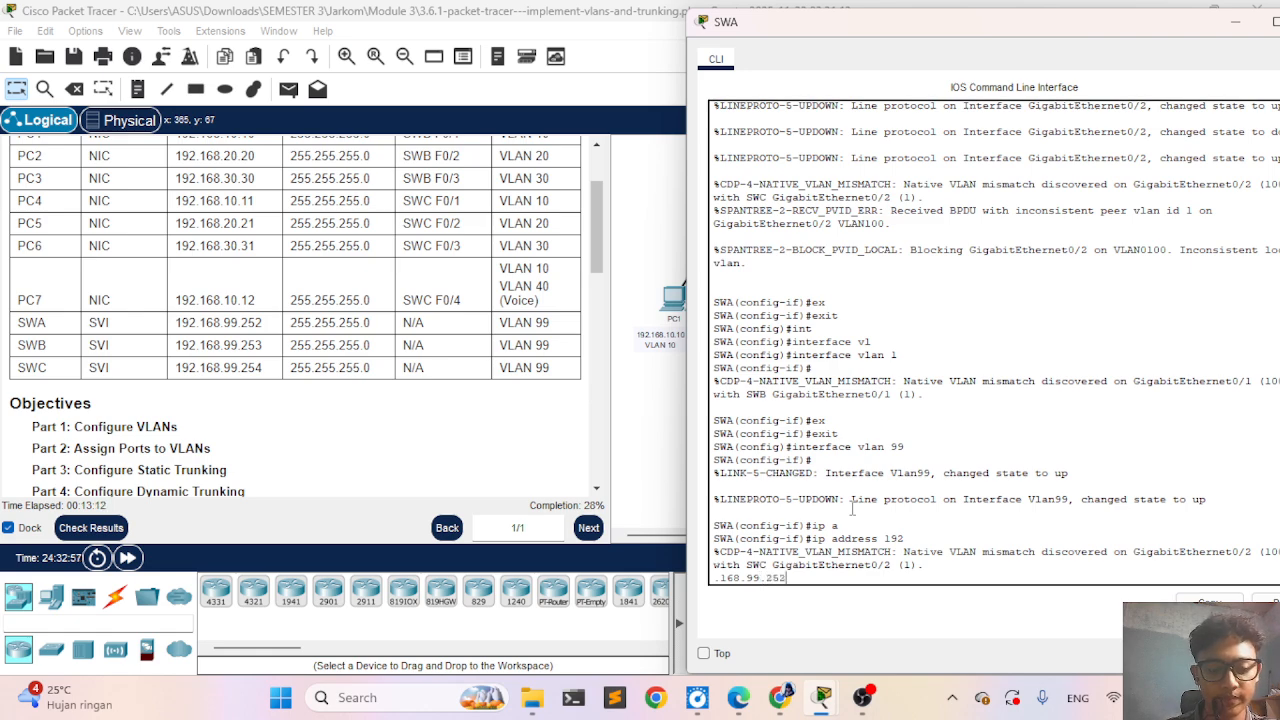
pyautogui.write(' 255.255')
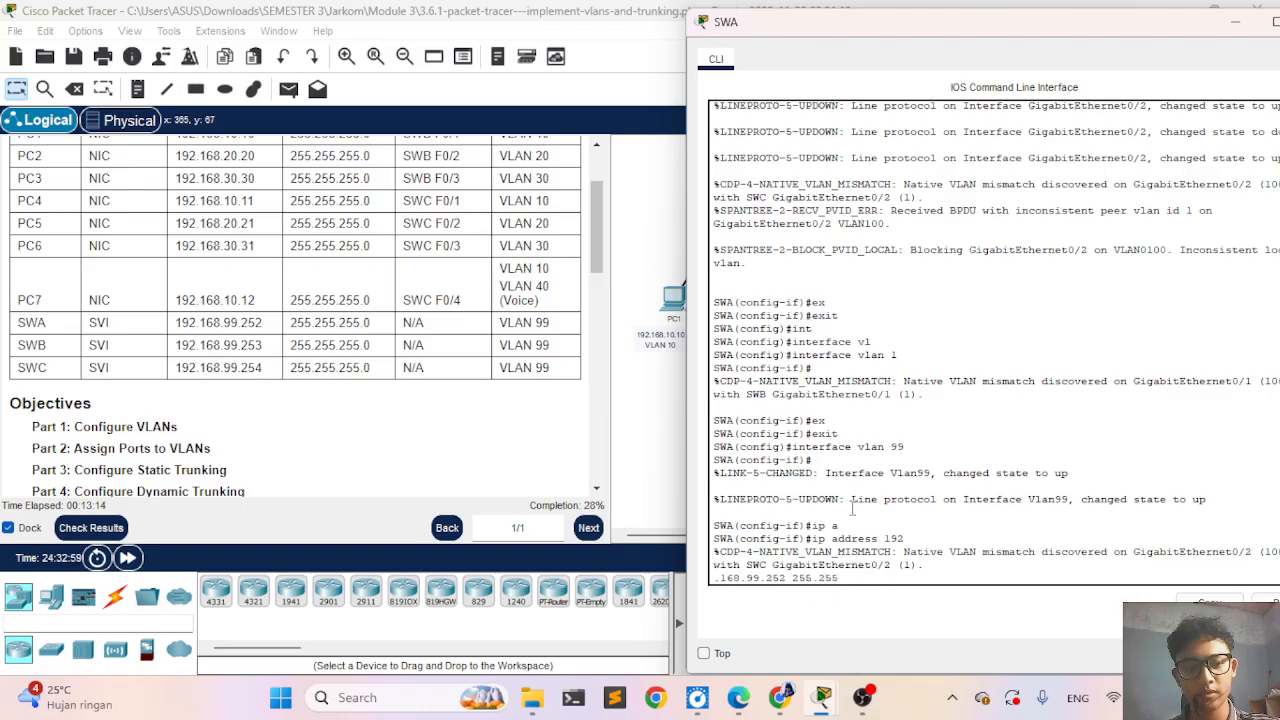
pyautogui.write('.255.0')
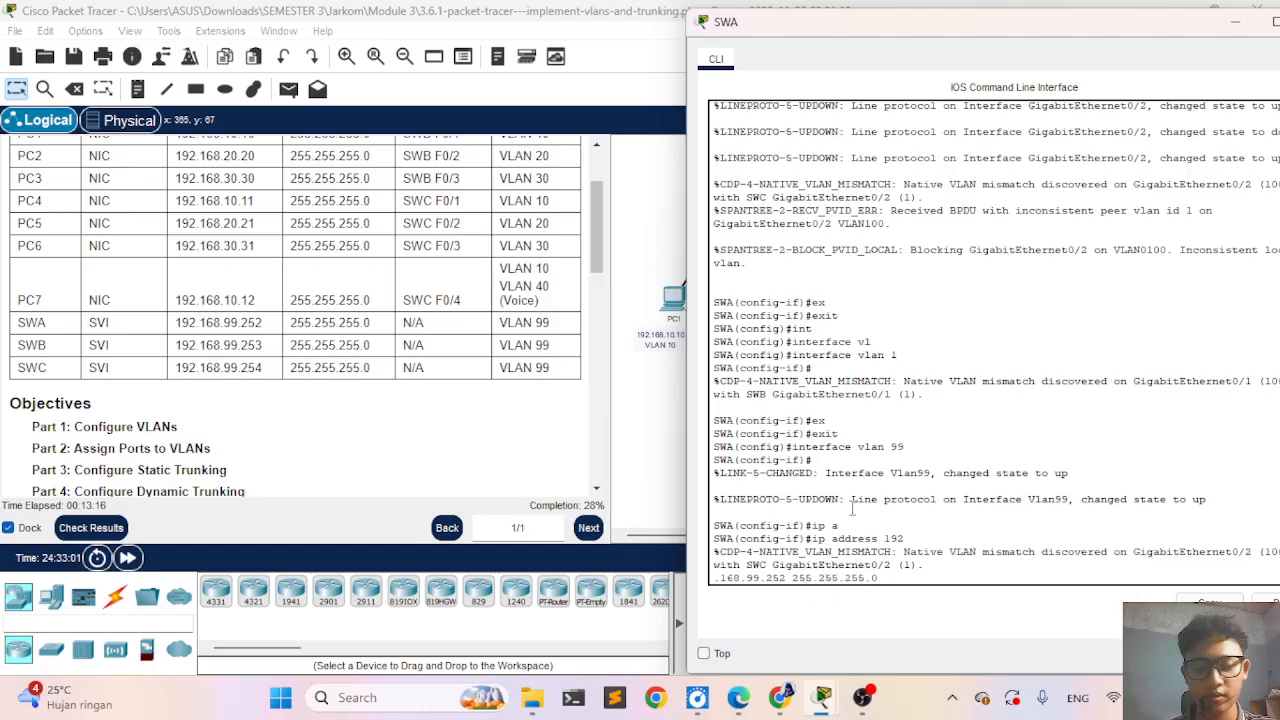
pyautogui.press('Return')
# - Enable SWA's VLAN 99 interface with the no shutdown command
pyautogui.write('no sh')
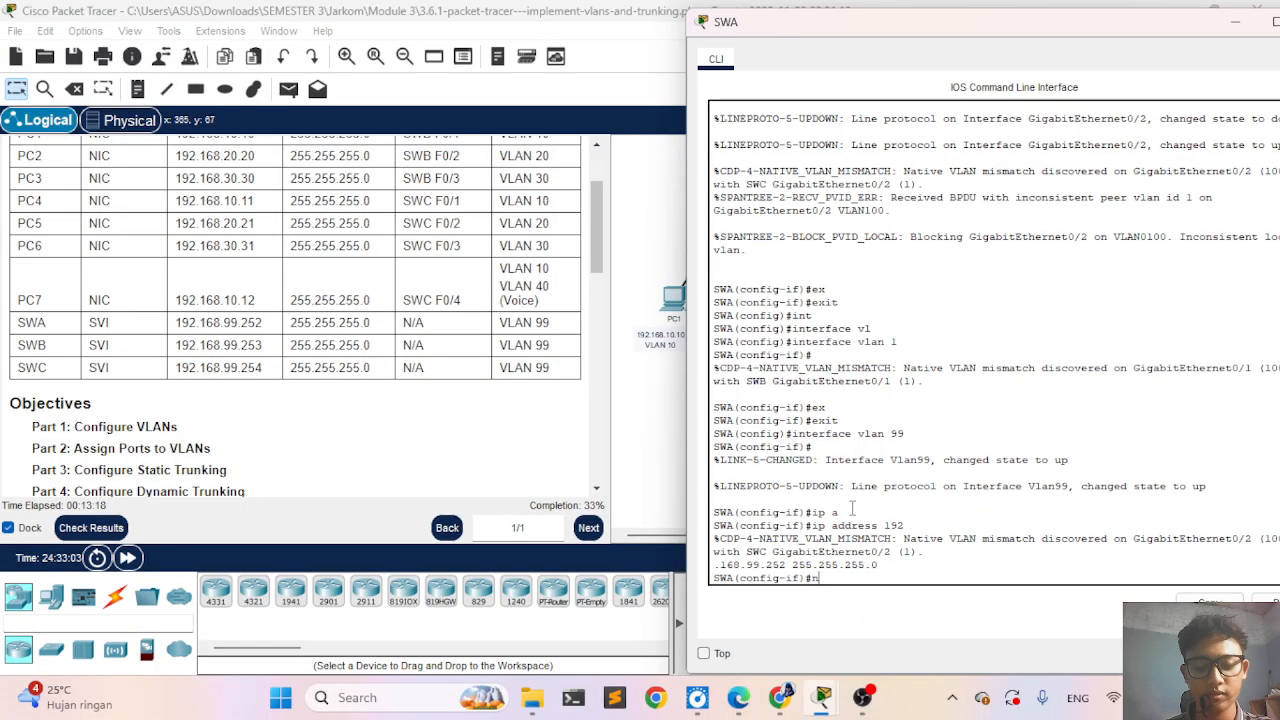
pyautogui.press('Tab')
pyautogui.press('Return')
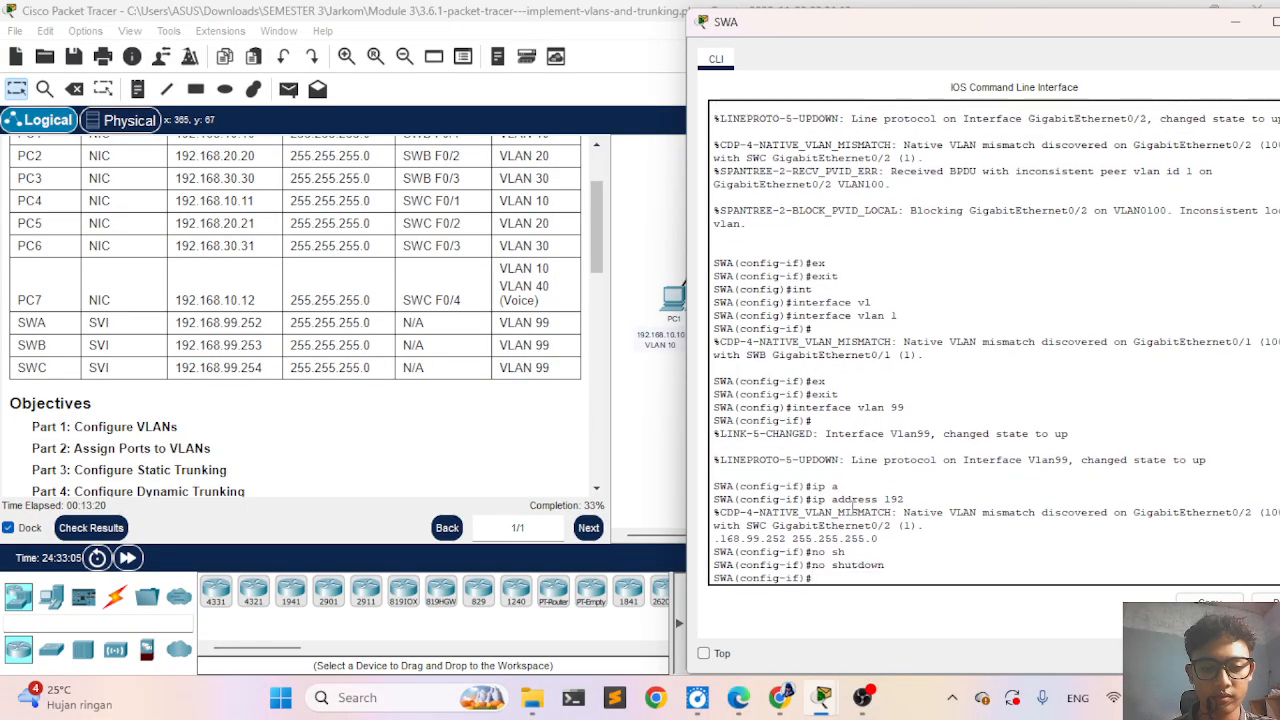
# - Check the activity results, review the assessment items for SWA's ports, VLAN 99 interface and VLANs, and close the results
pyautogui.click(88, 530)
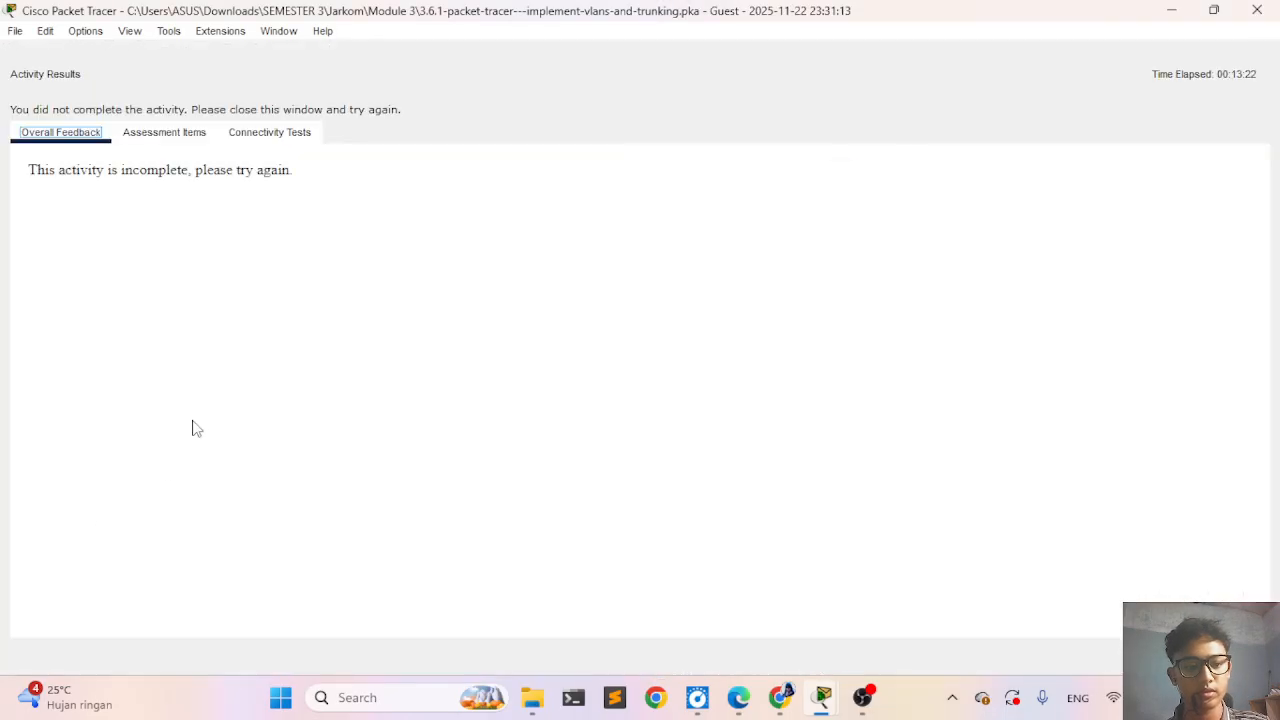
pyautogui.click(165, 133)
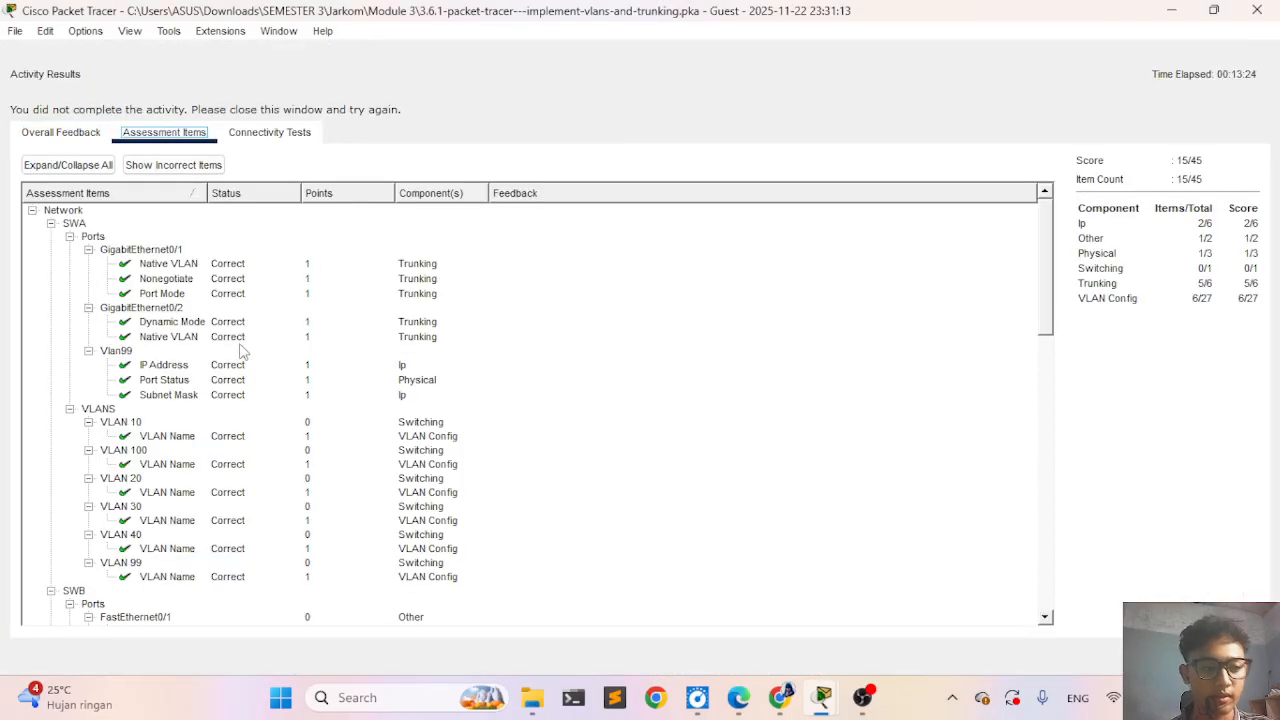
pyautogui.scroll(-3, 244, 352)
pyautogui.scroll(2, 244, 352)
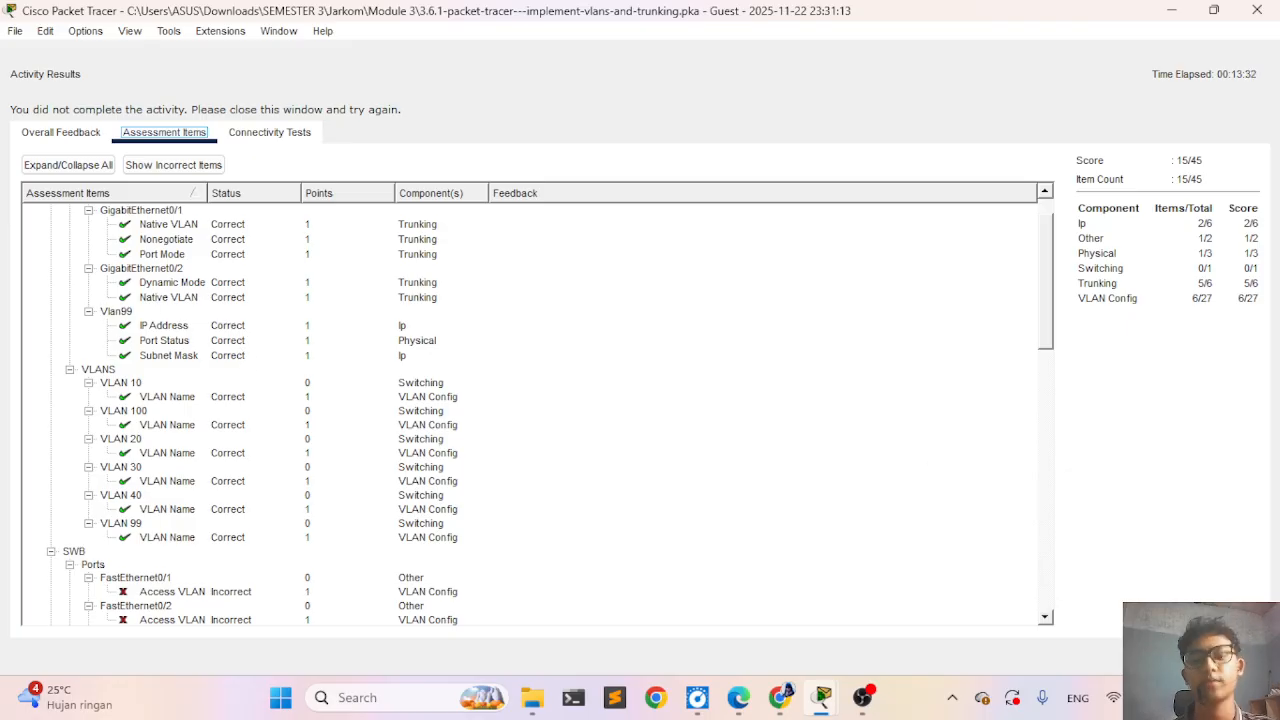
pyautogui.click(1226, 656)
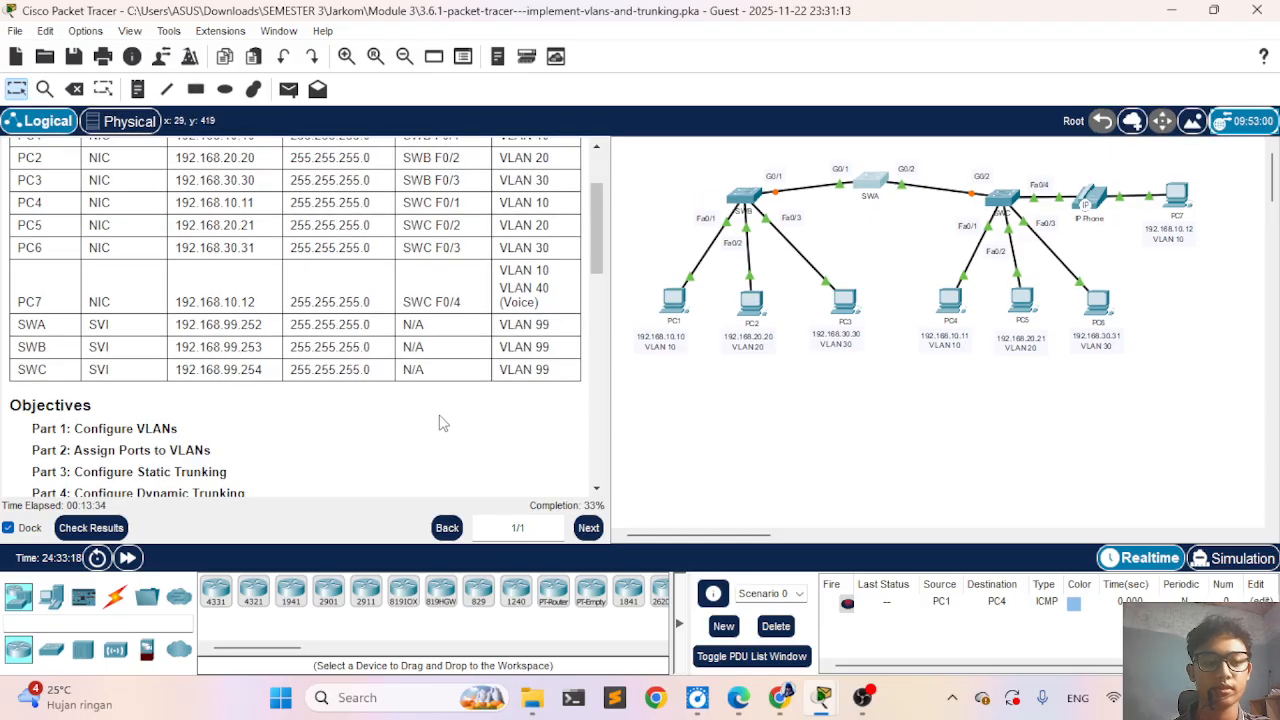
# - Reopen the activity results, examine which assessment items are still outstanding for SWB and SWC, and return to the topology
pyautogui.click(90, 528)
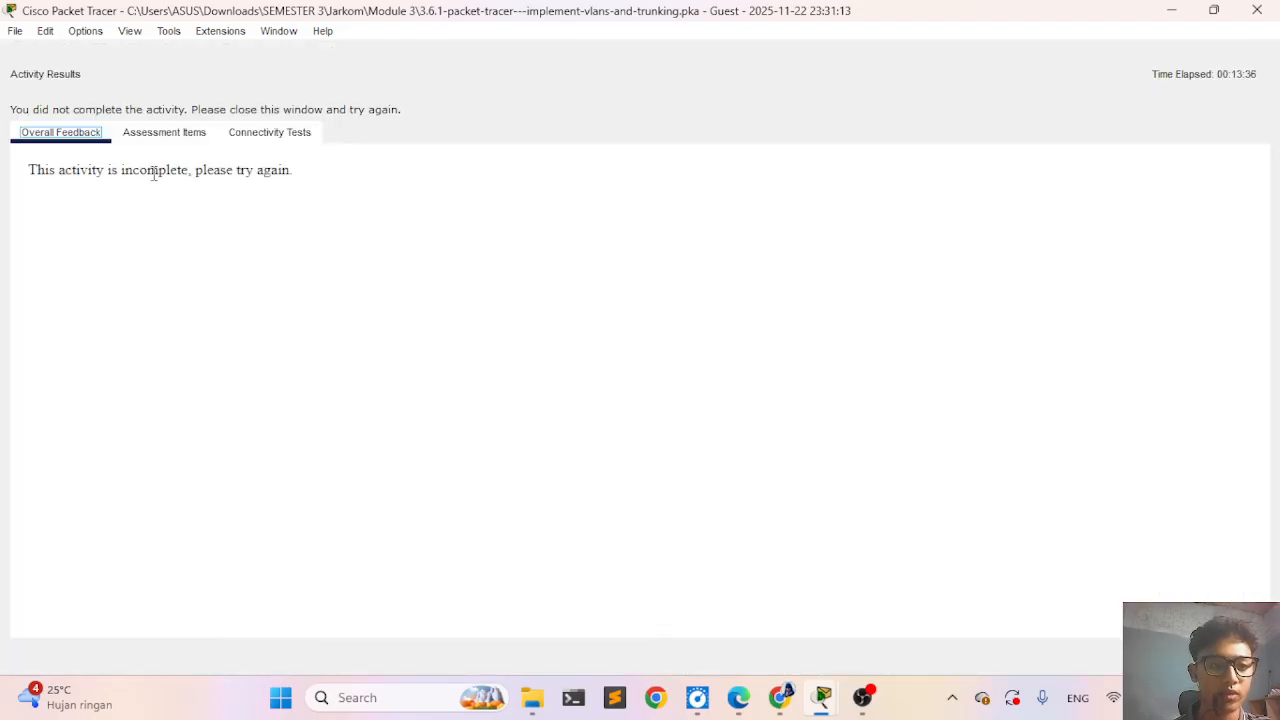
pyautogui.click(152, 140)
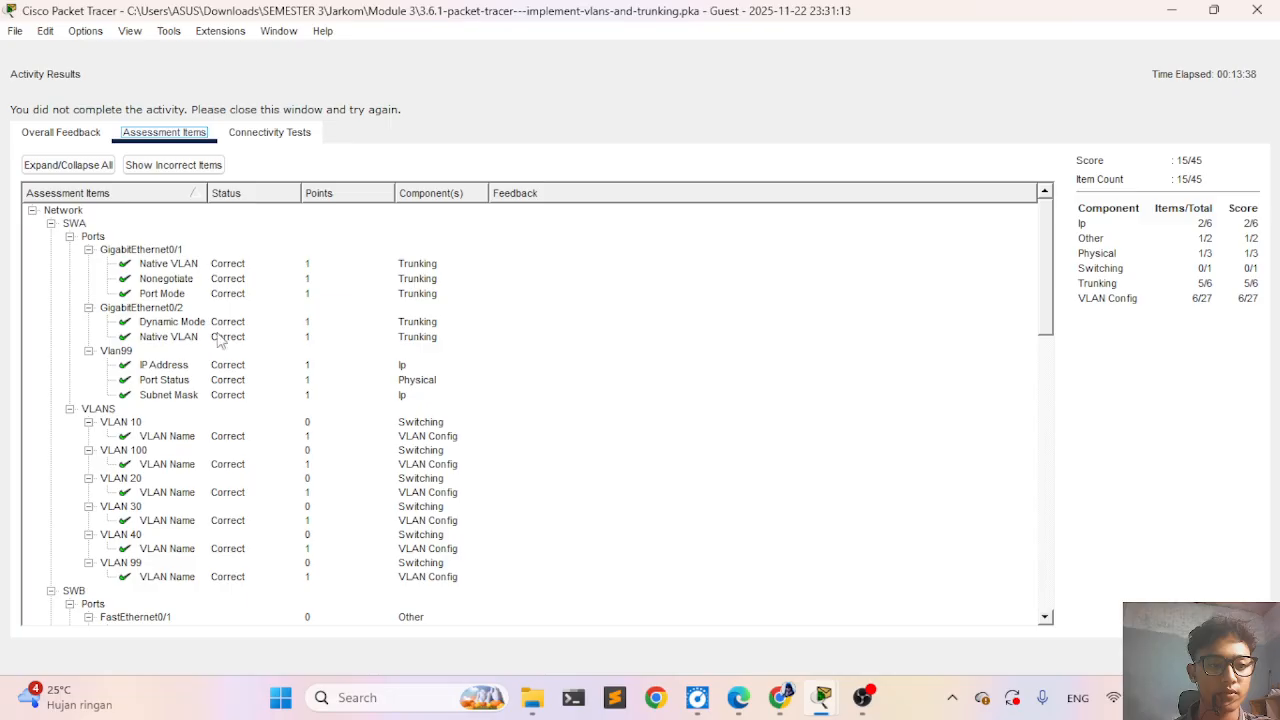
pyautogui.scroll(-5, 295, 432)
pyautogui.scroll(-4, 200, 530)
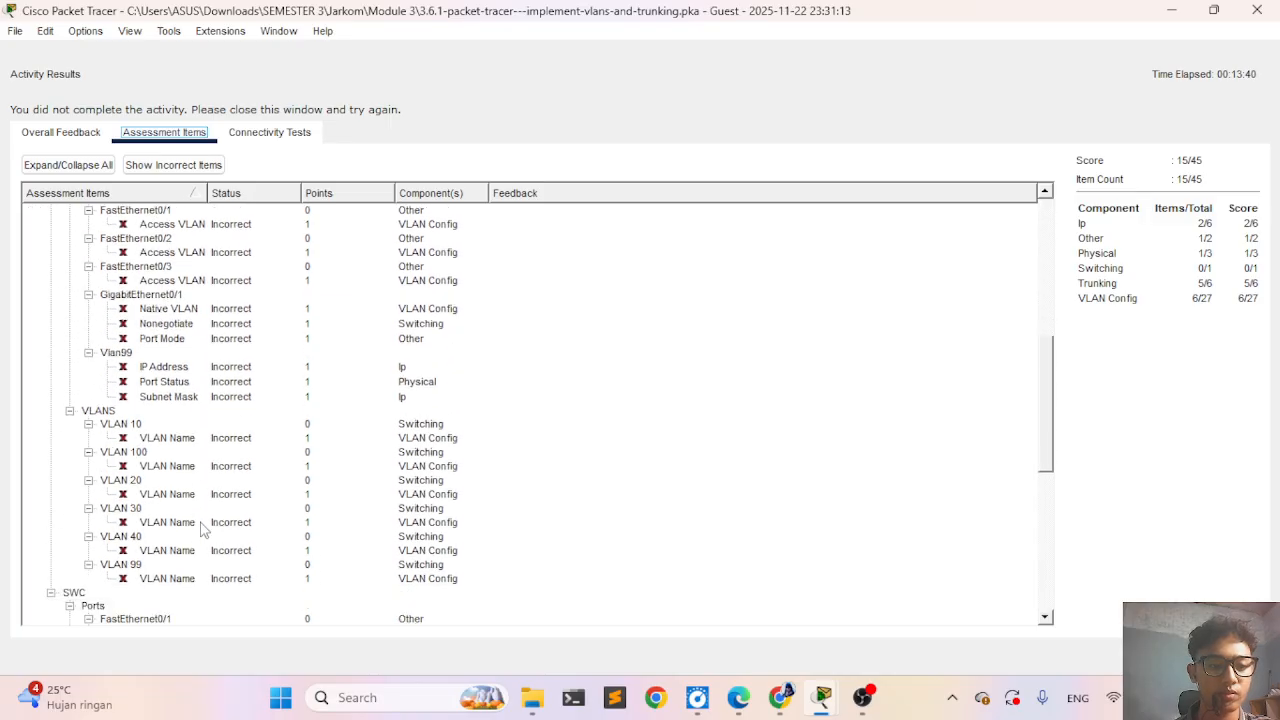
pyautogui.scroll(2, 200, 530)
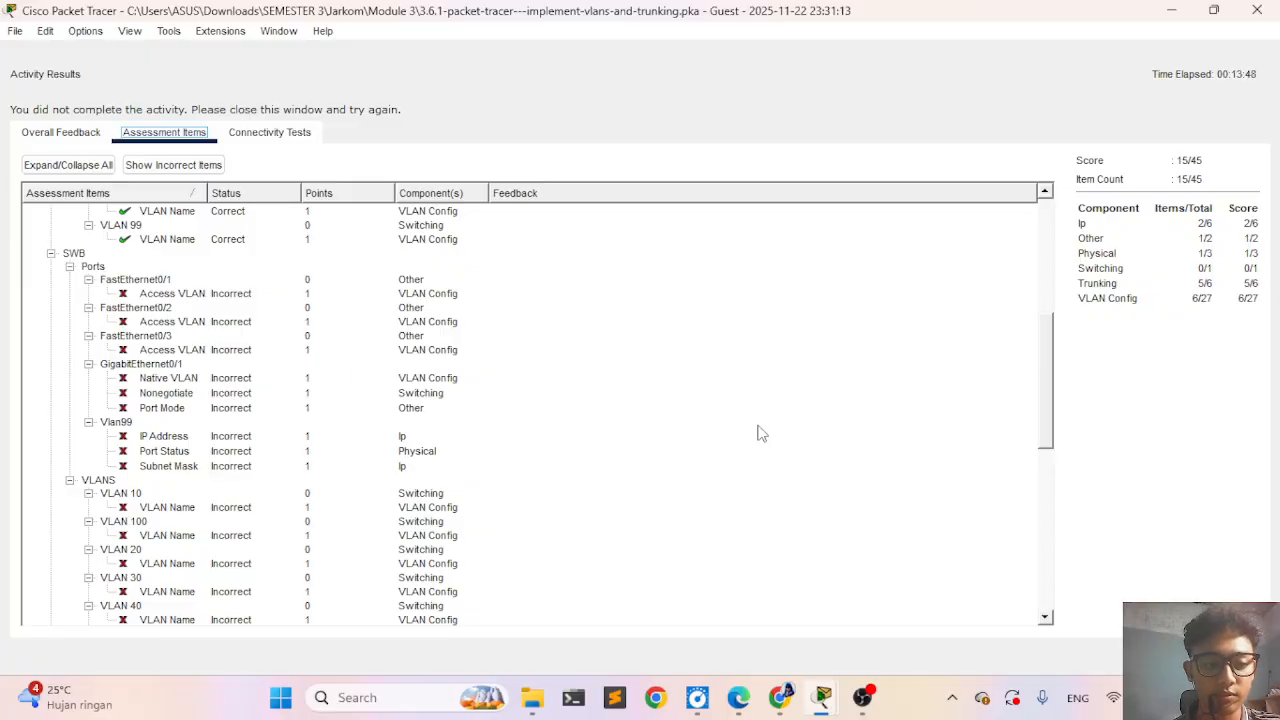
pyautogui.scroll(-3, 188, 422)
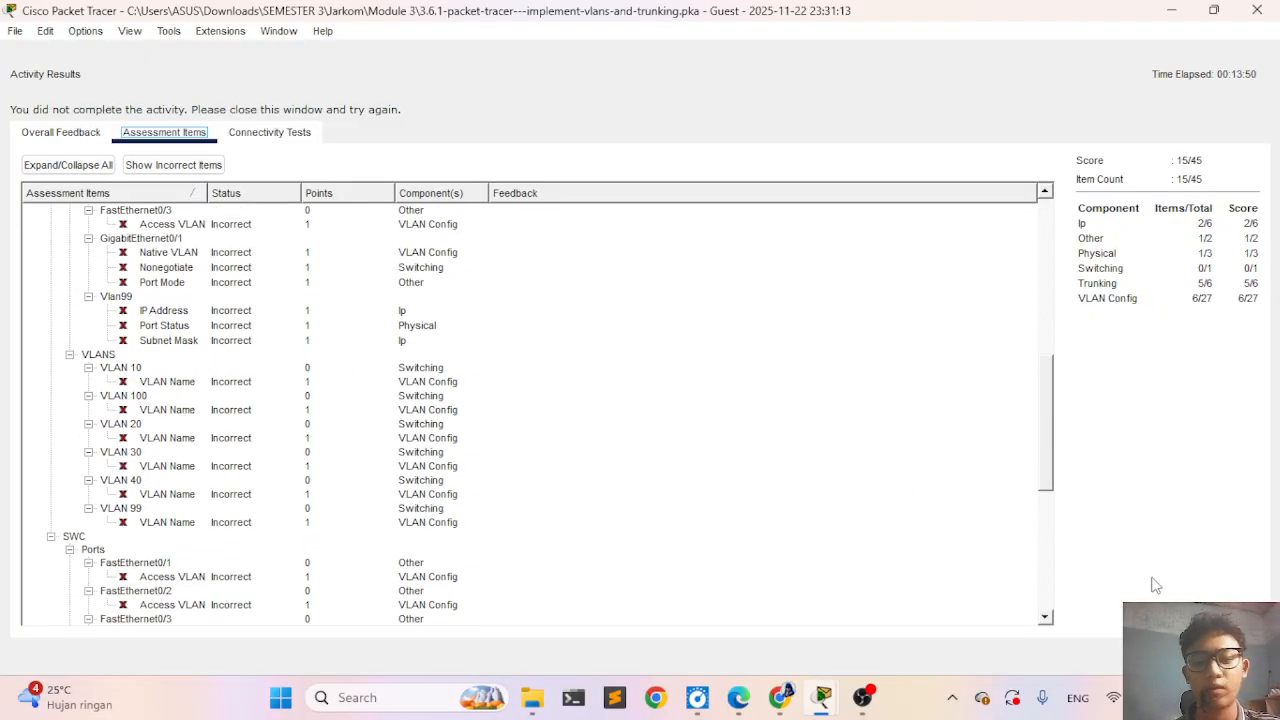
pyautogui.click(1232, 656)
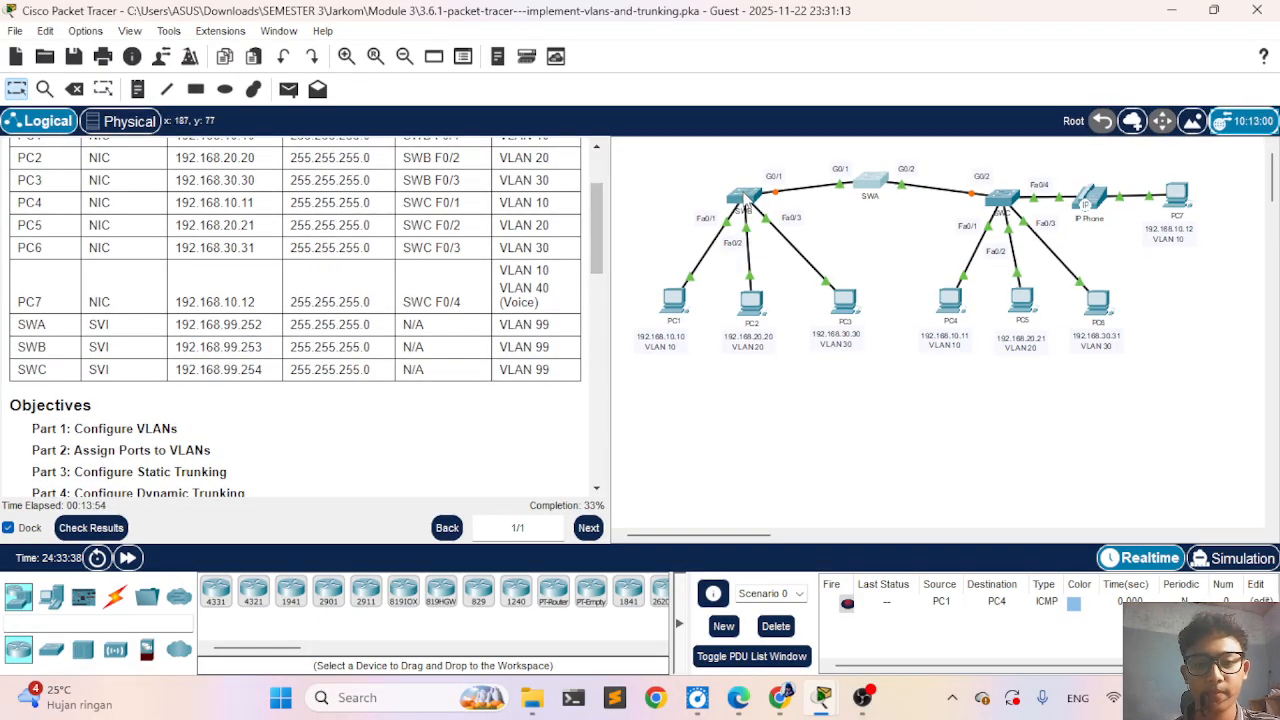
# - Open SWB's command line and enter privileged EXEC mode and global configuration mode
pyautogui.click(744, 193)
pyautogui.press('Return')
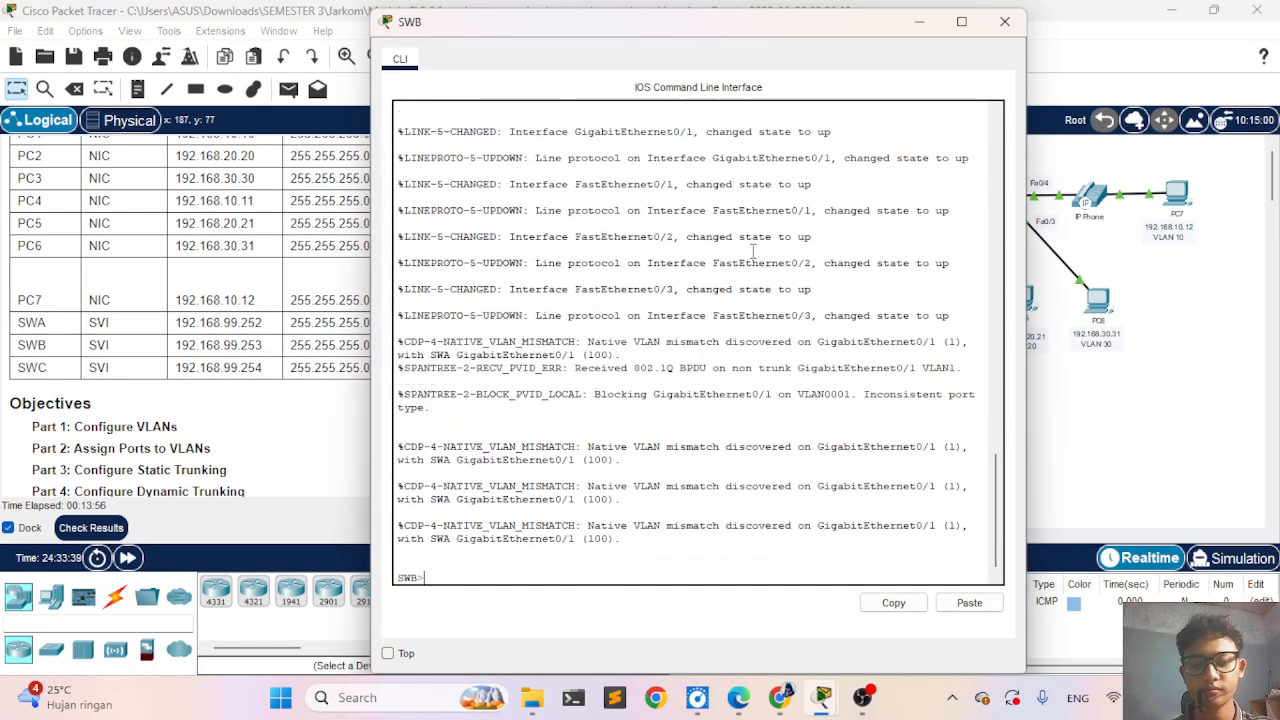
pyautogui.write('enab')
pyautogui.press('Tab')
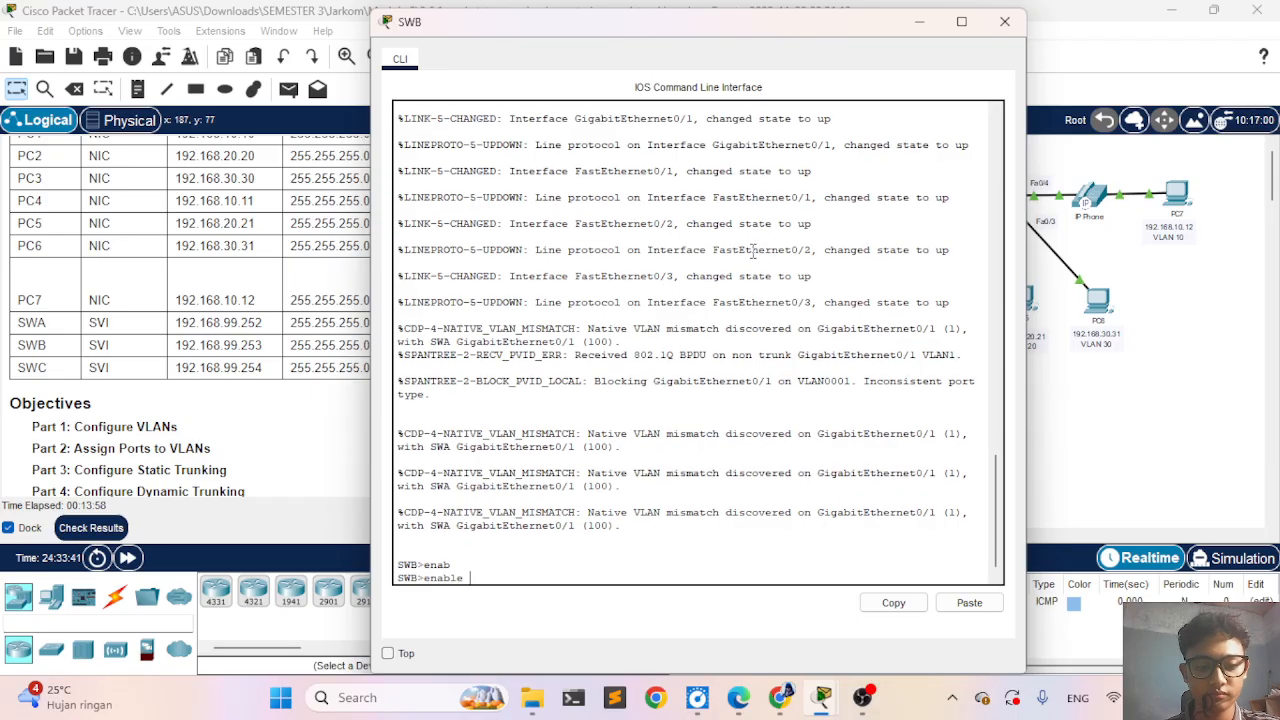
pyautogui.press('Return')
pyautogui.write('conf')
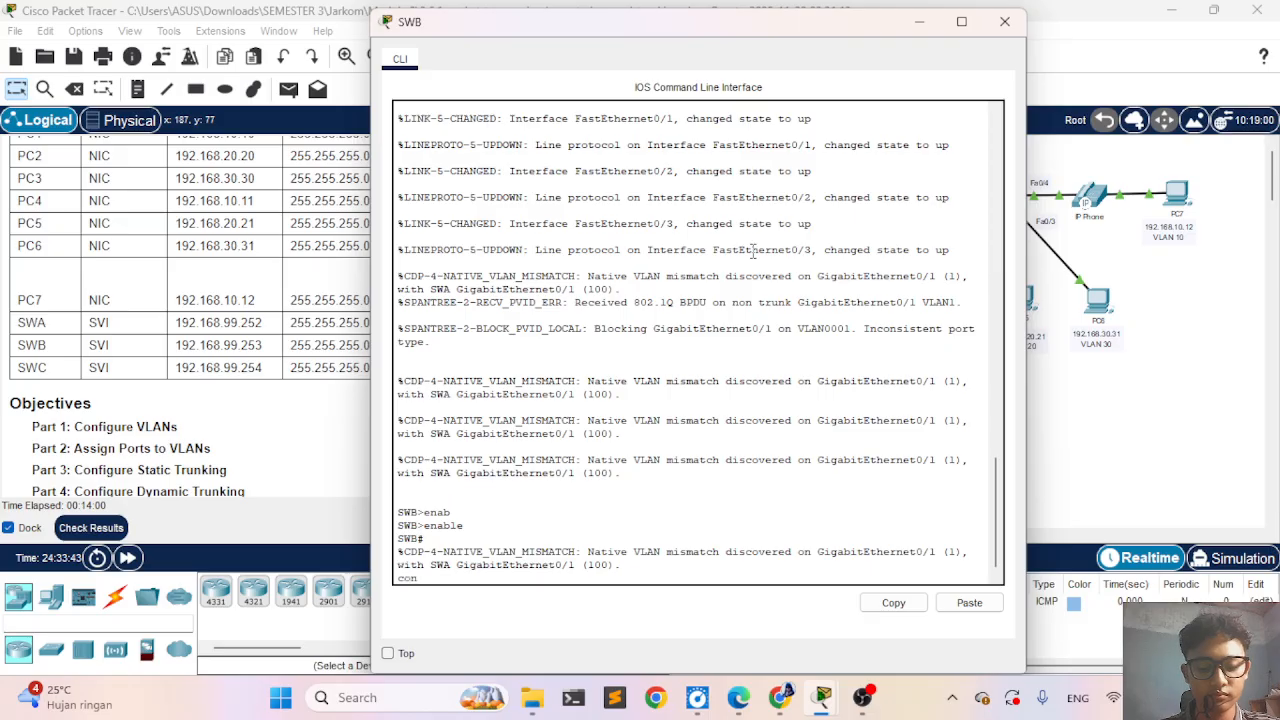
pyautogui.press('Tab')
pyautogui.press('Return')
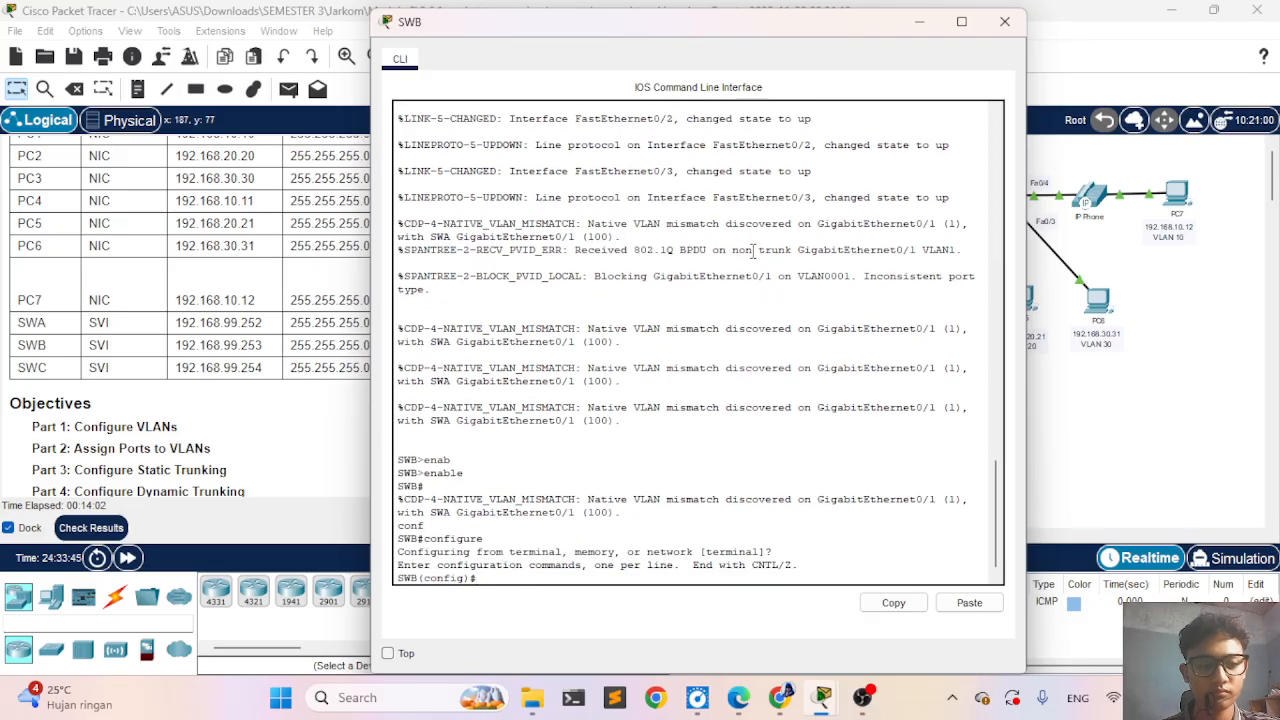
# - Create VLAN 10 on SWB and name it Admin, keeping the VLAN table in the instructions in view
pyautogui.scroll(-8, 222, 222)
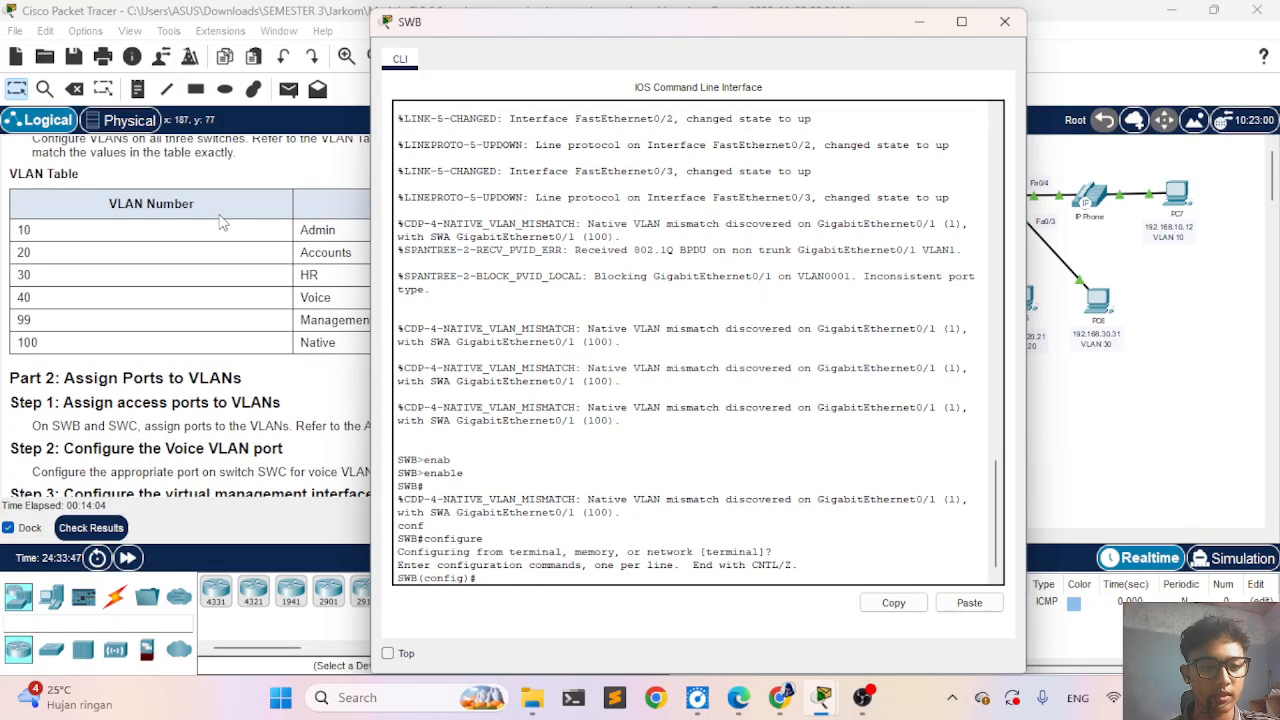
pyautogui.moveTo(612, 24); pyautogui.dragTo(840, 40)
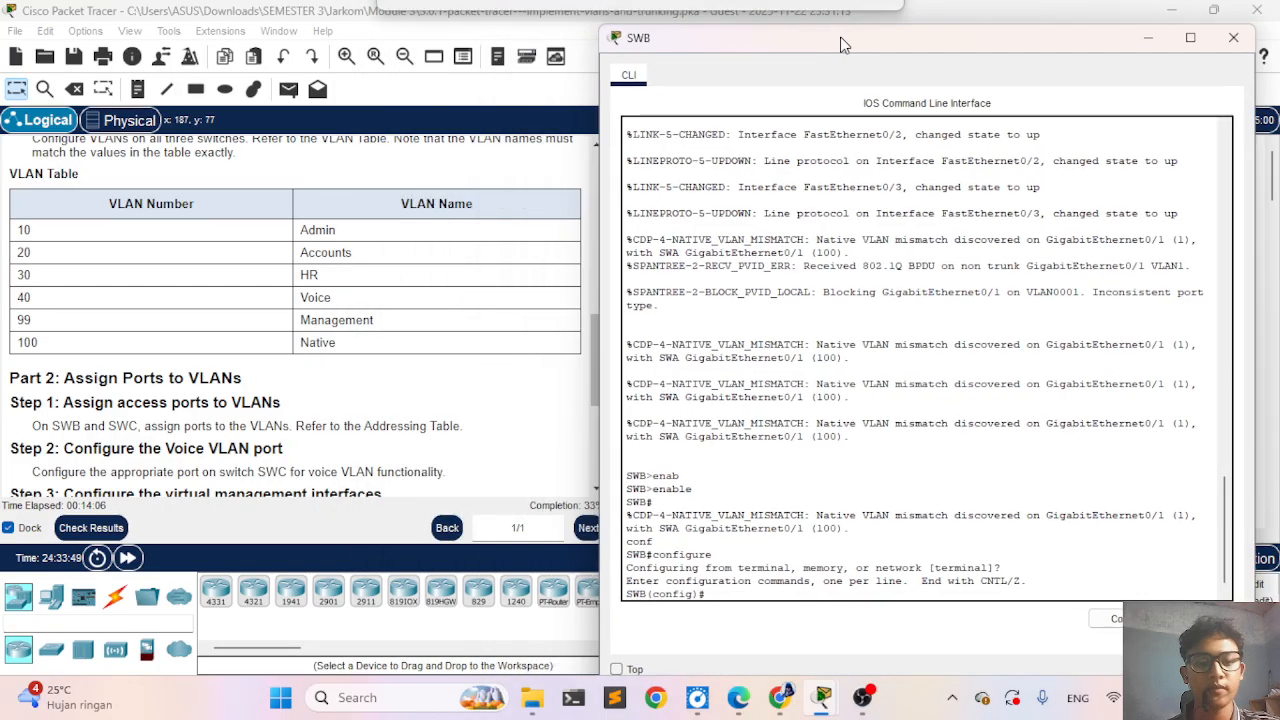
pyautogui.write('vl')
pyautogui.press('Tab')
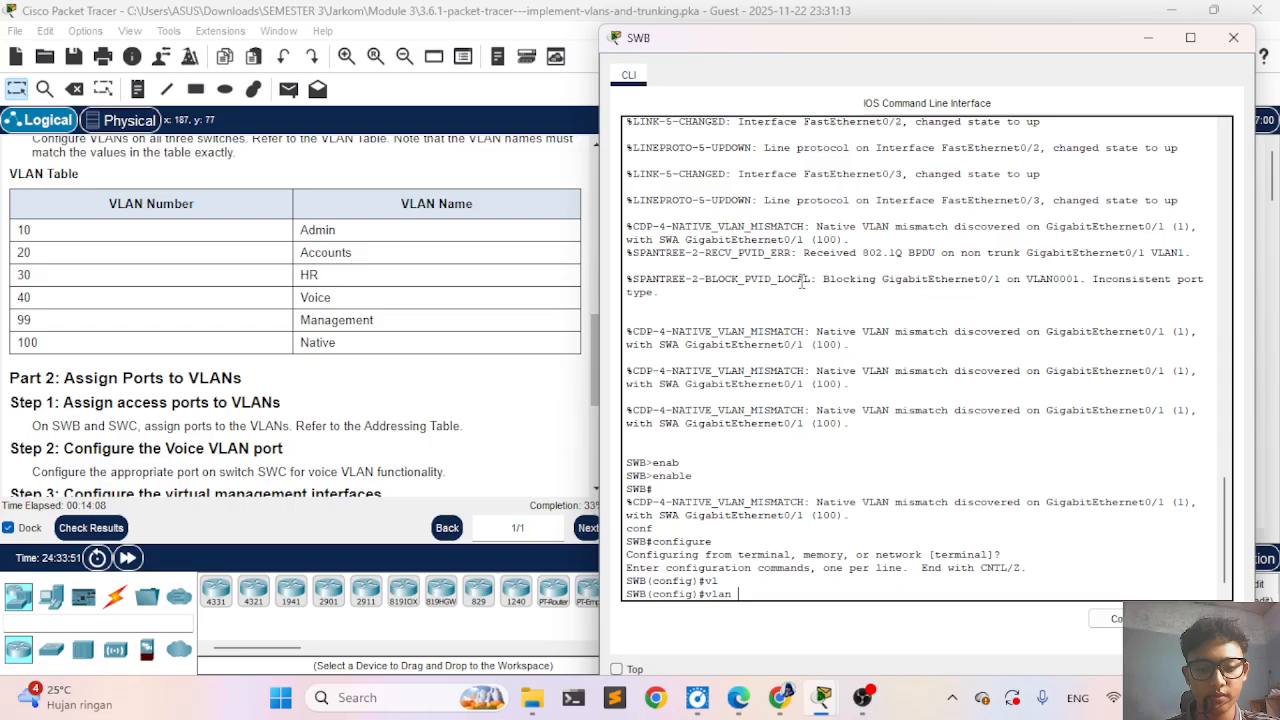
pyautogui.write('10')
pyautogui.press('Return')
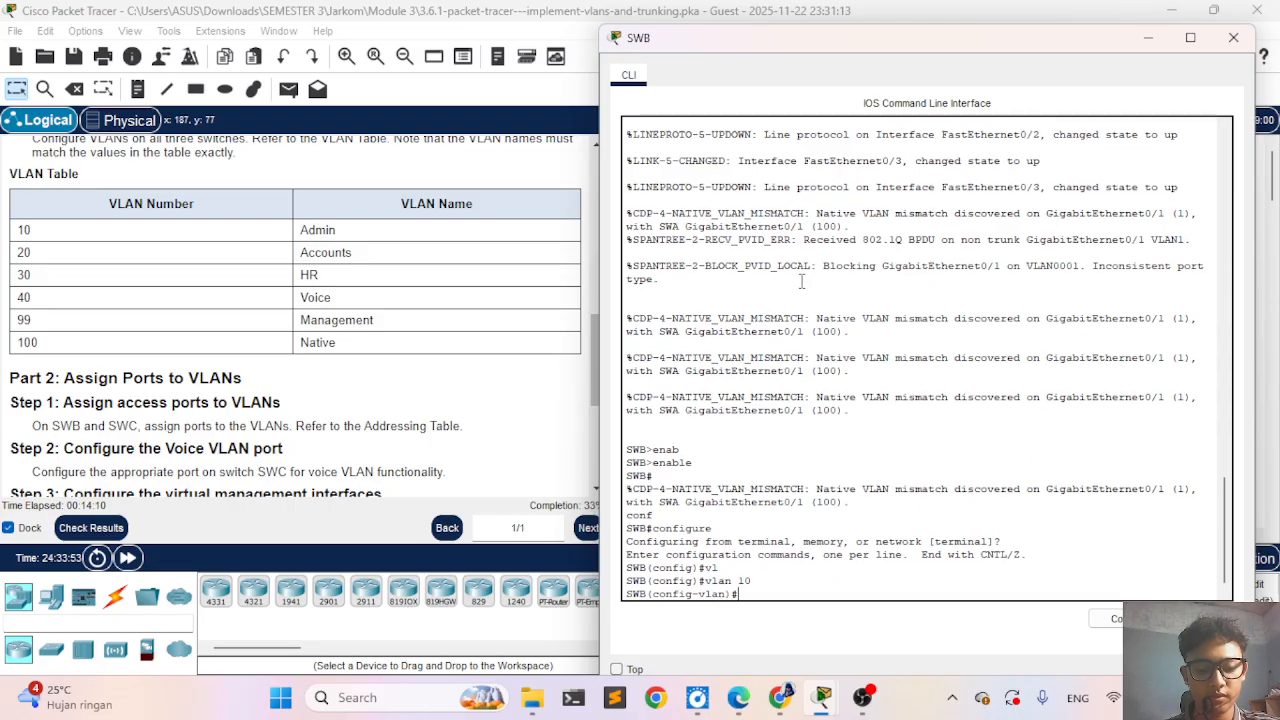
pyautogui.write('nam')
pyautogui.press('Tab')
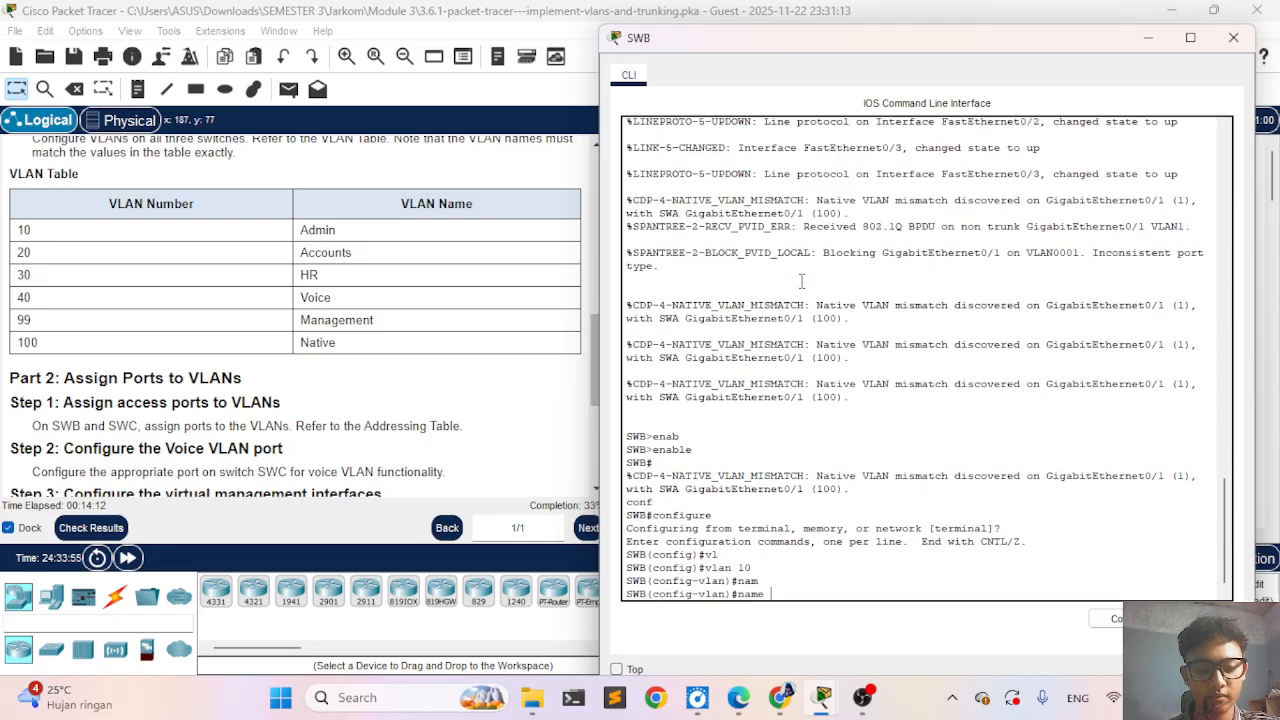
pyautogui.write('Admin')
pyautogui.press('Return')
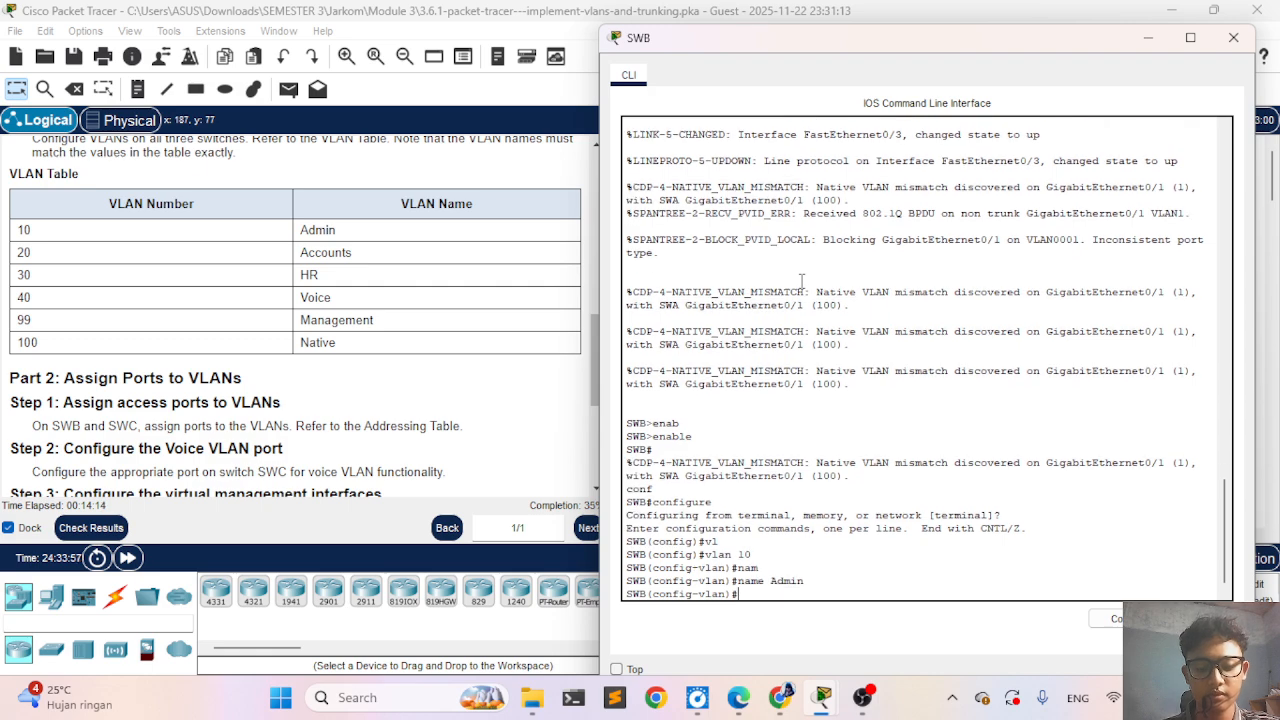
# - Create VLAN 20 on SWB and name it Accounts
pyautogui.write('vlan 2')
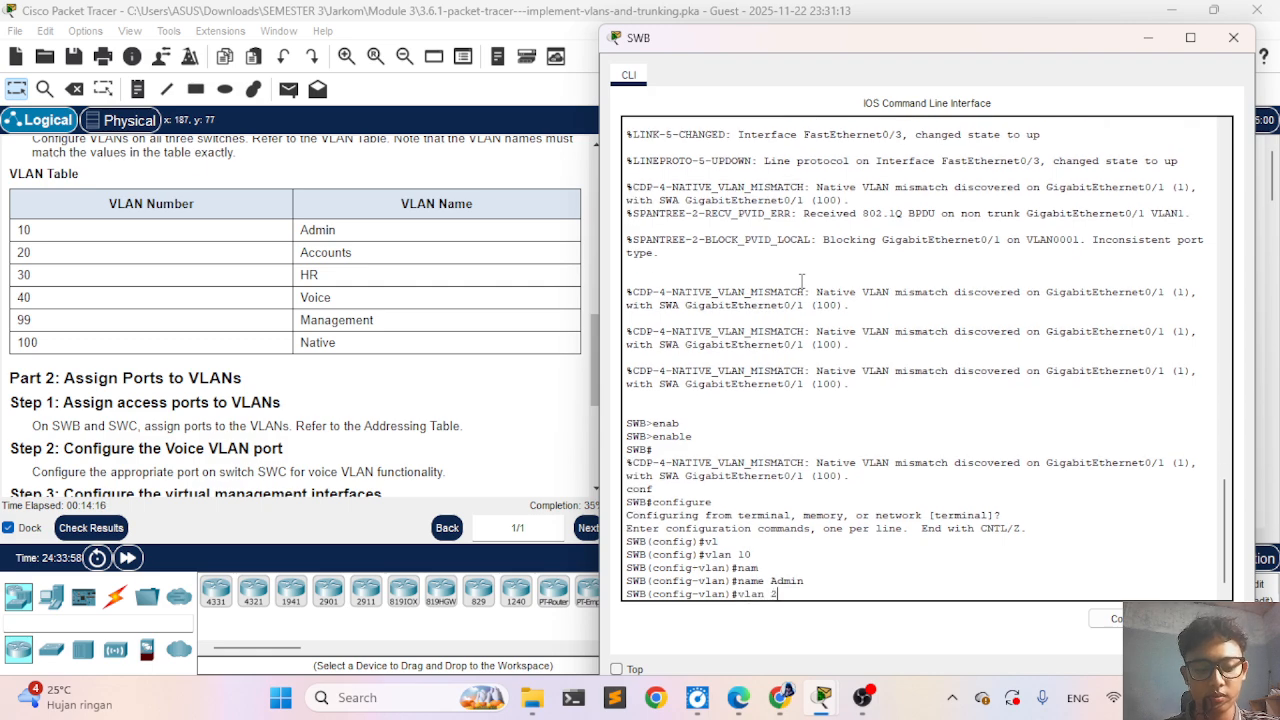
pyautogui.write('0')
pyautogui.press('Return')
pyautogui.write('e ')
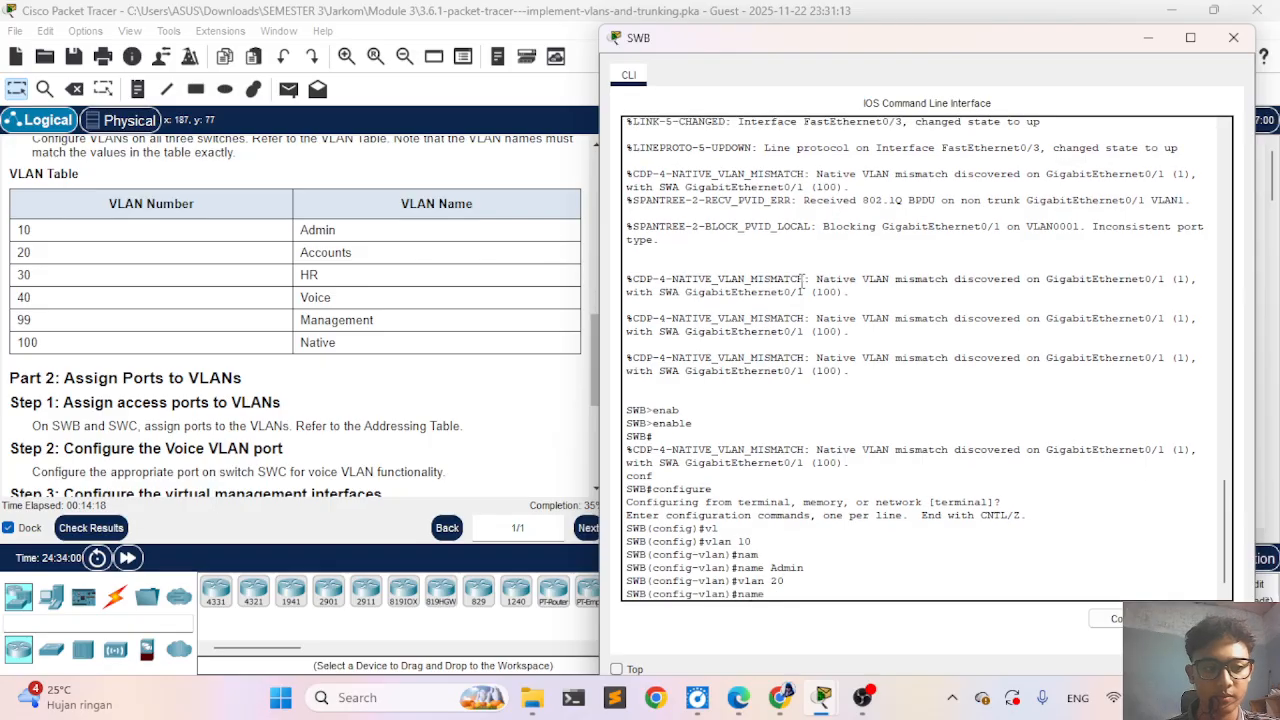
pyautogui.write('Accou')
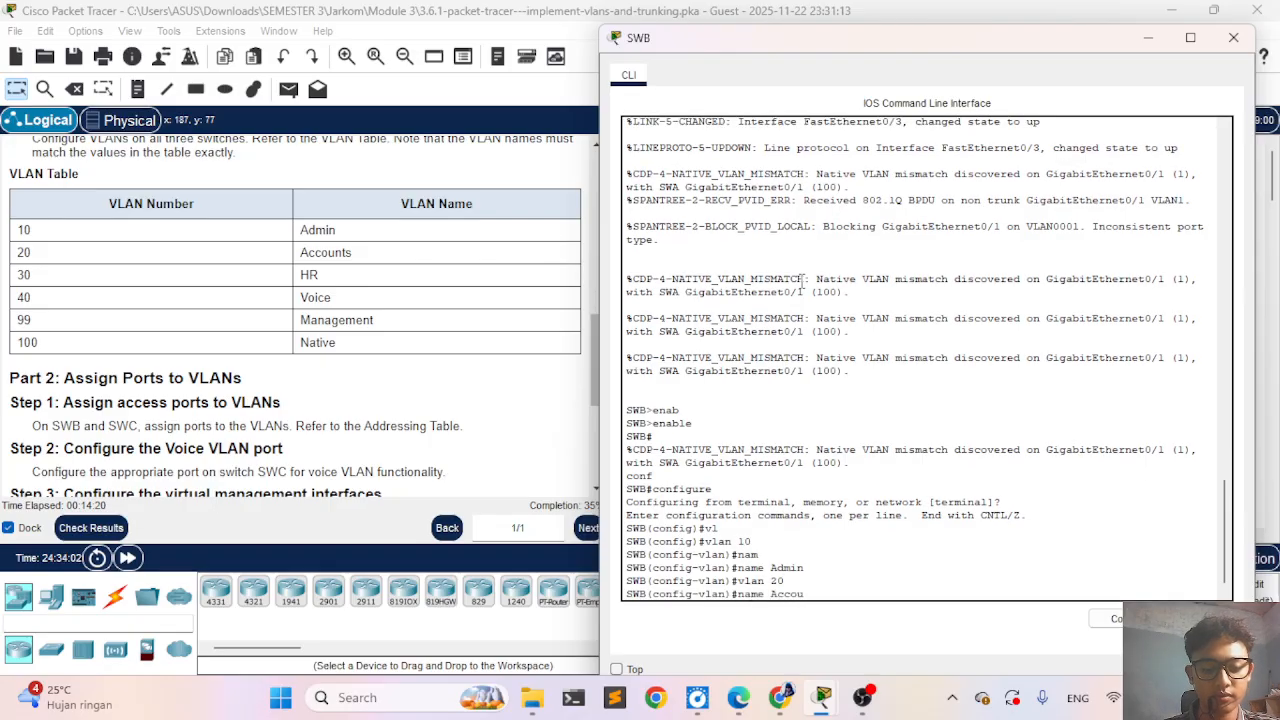
pyautogui.write('nts')
pyautogui.press('Return')
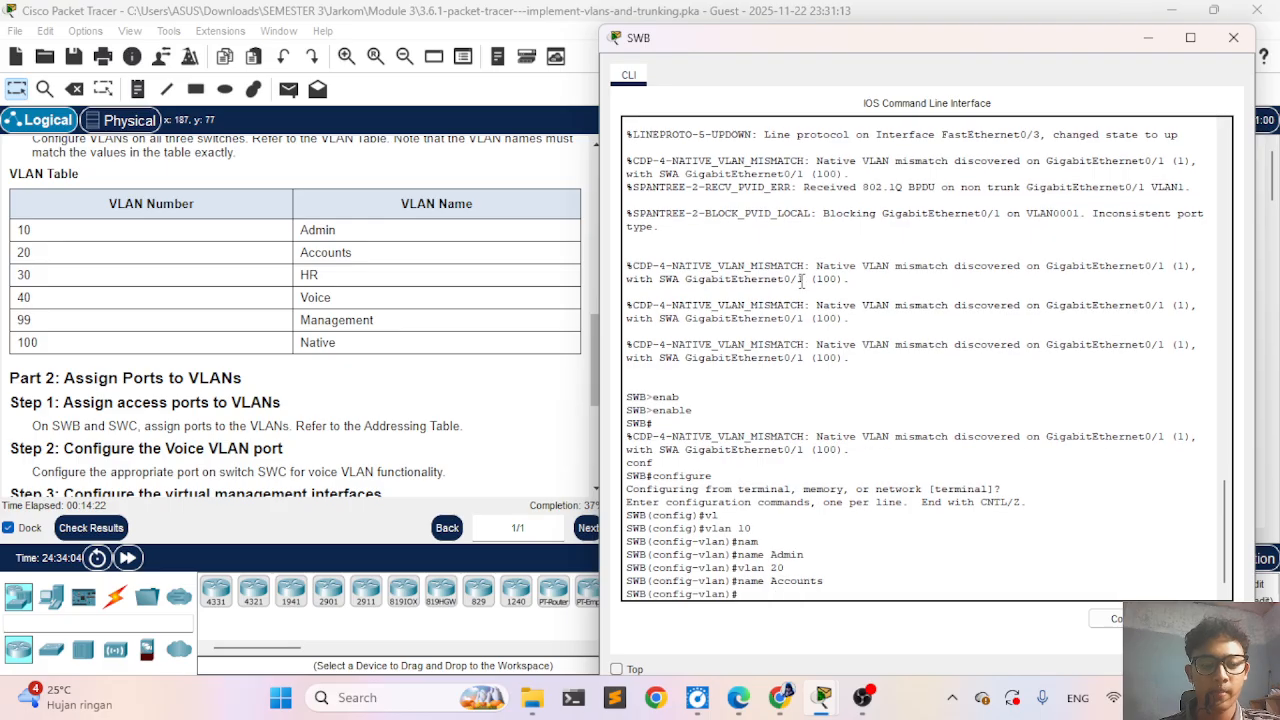
# - Create VLAN 30 on SWB and name it HR
pyautogui.write('vlan ')
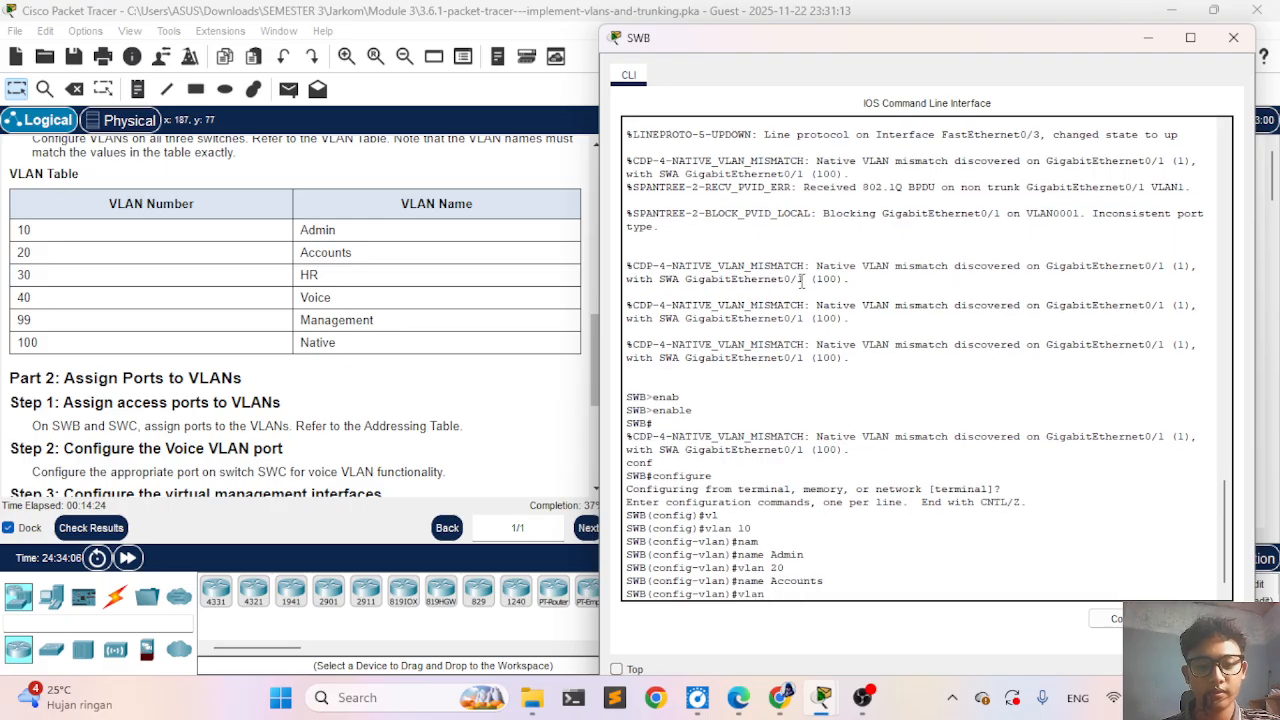
pyautogui.write('30')
pyautogui.press('Return')
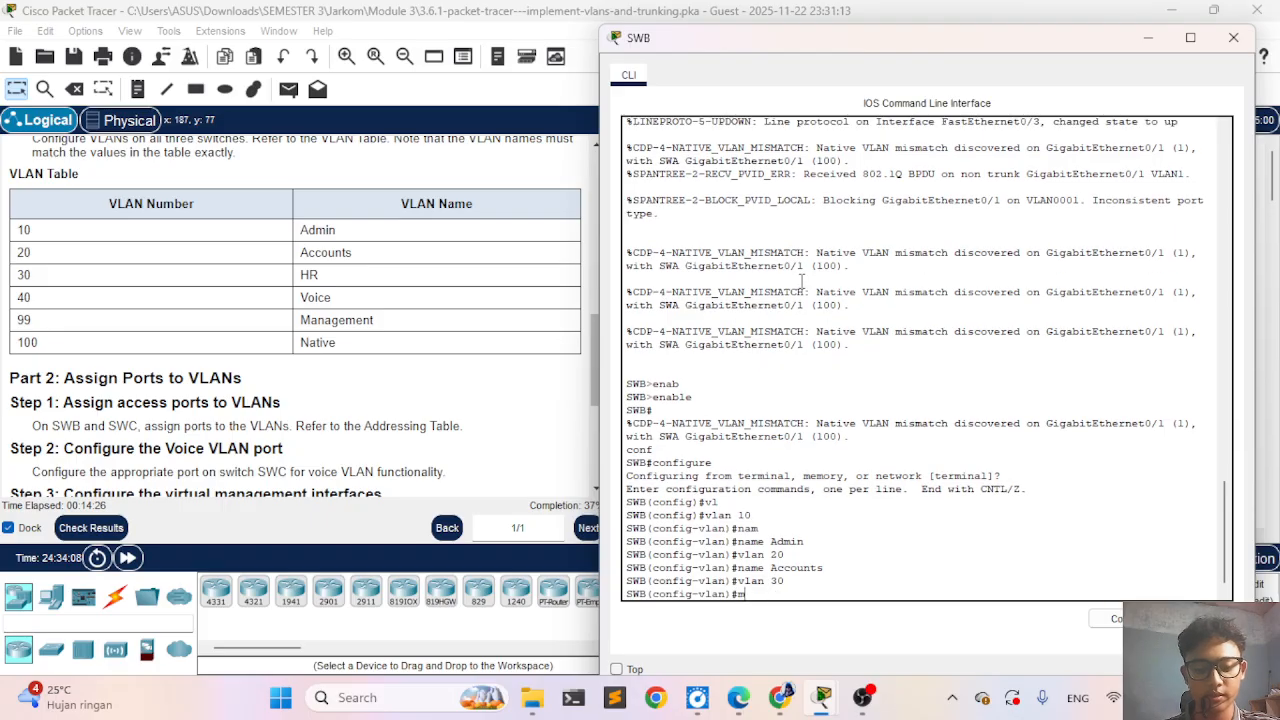
pyautogui.write('nam')
pyautogui.press('Tab')
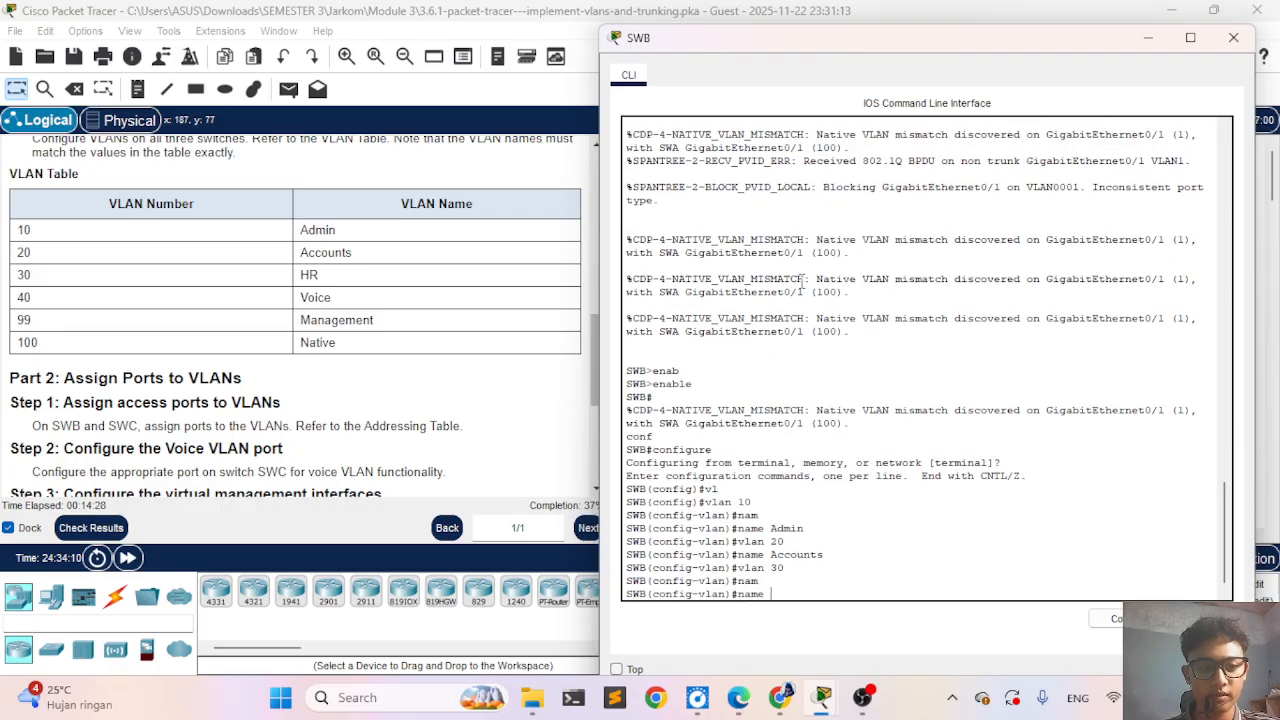
pyautogui.write('HR')
pyautogui.press('Return')
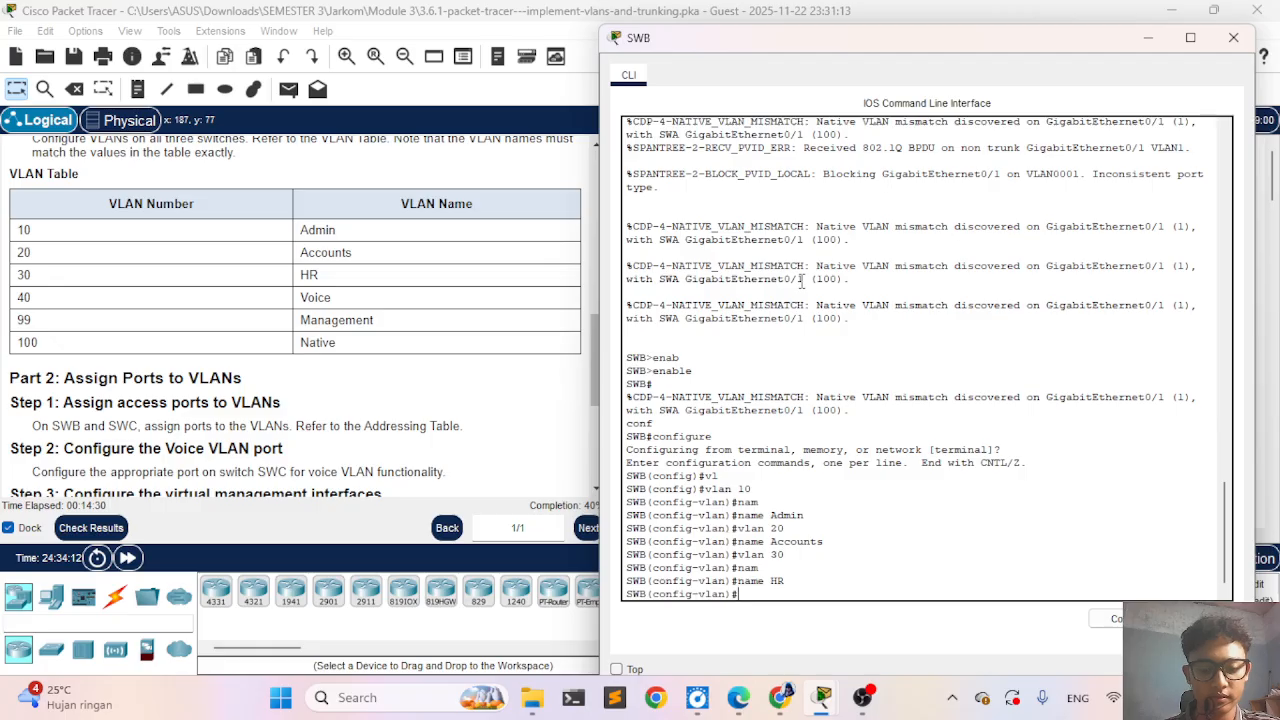
# - Create VLAN 40 on SWB and name it Voice
pyautogui.write('vlan')
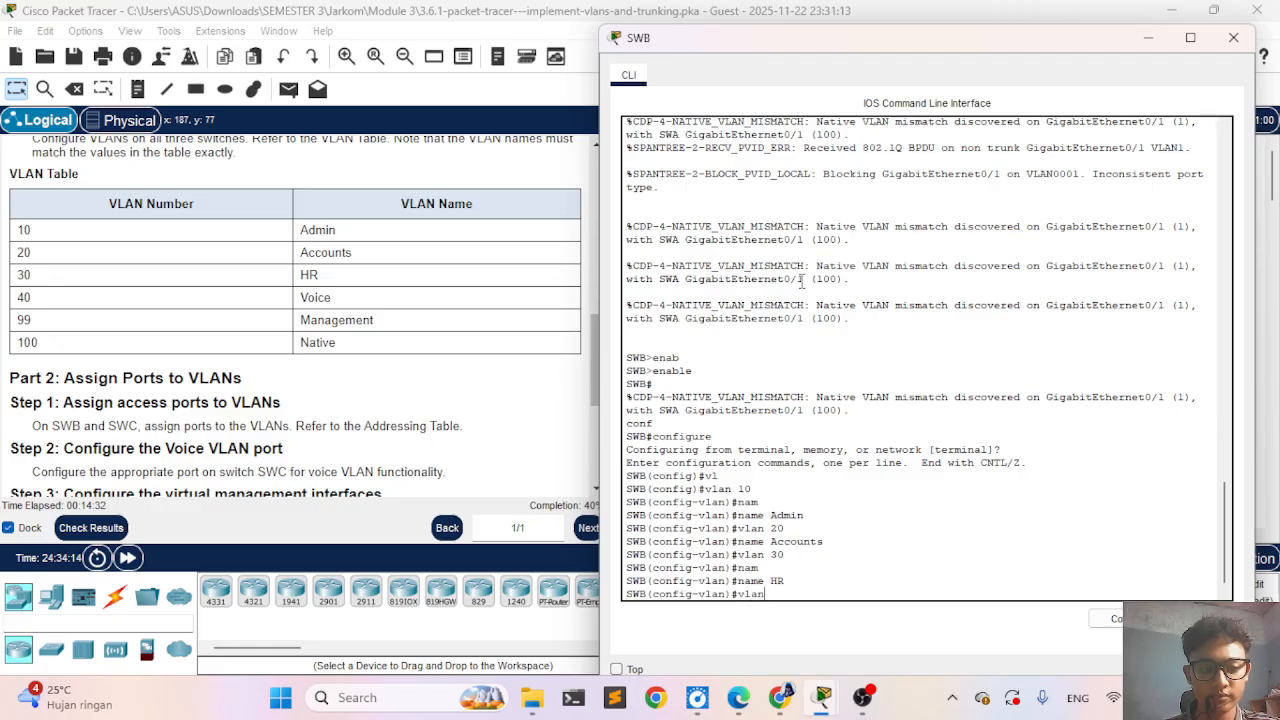
pyautogui.write(' 40')
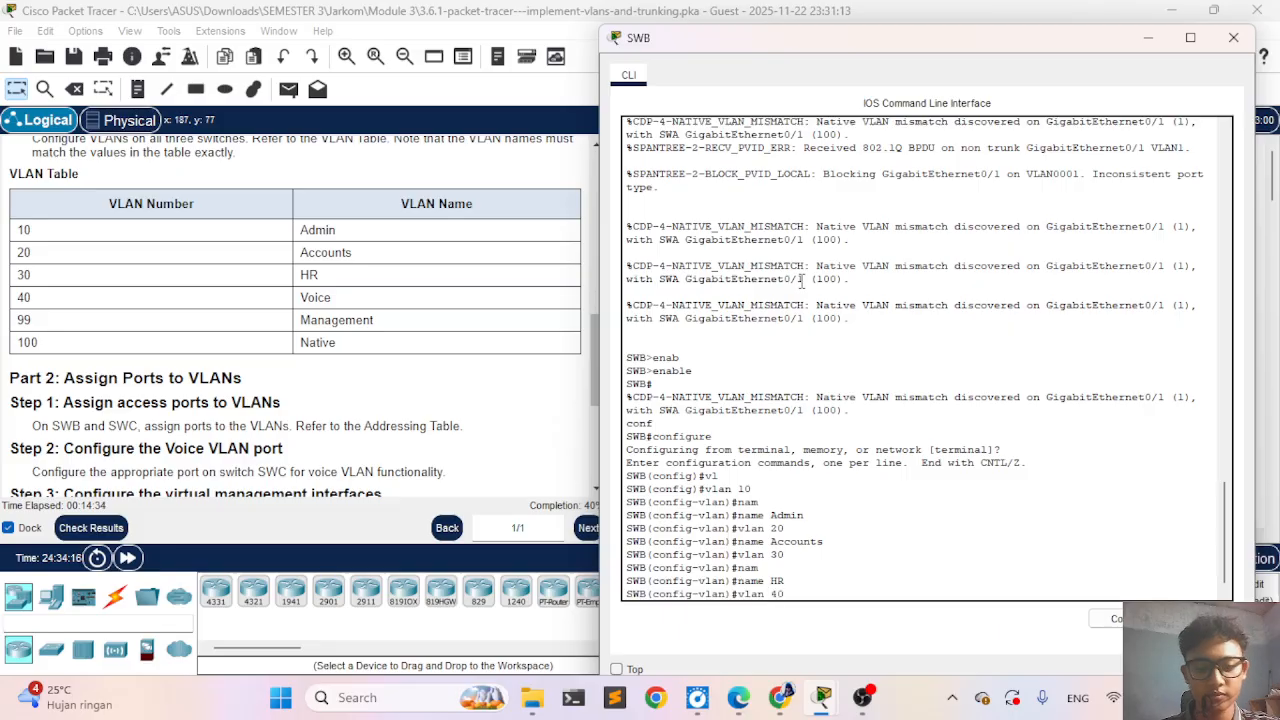
pyautogui.press('Return')
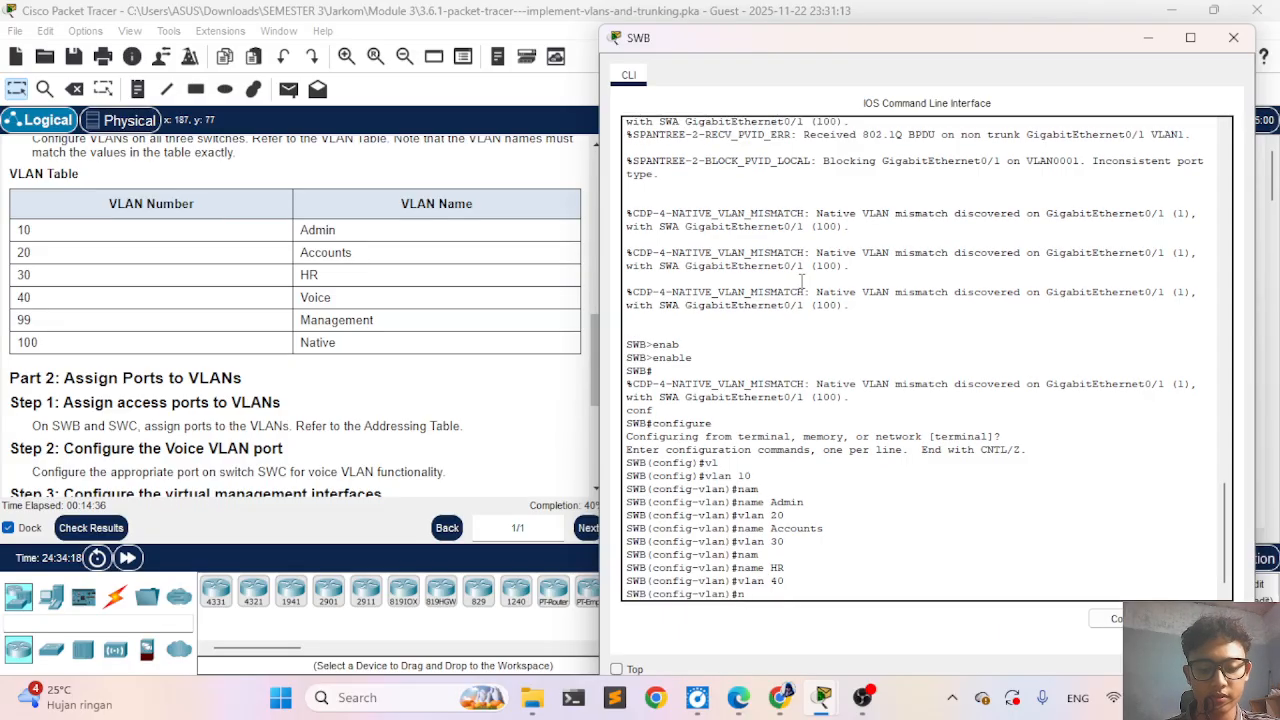
pyautogui.write('nam')
pyautogui.press('Tab')
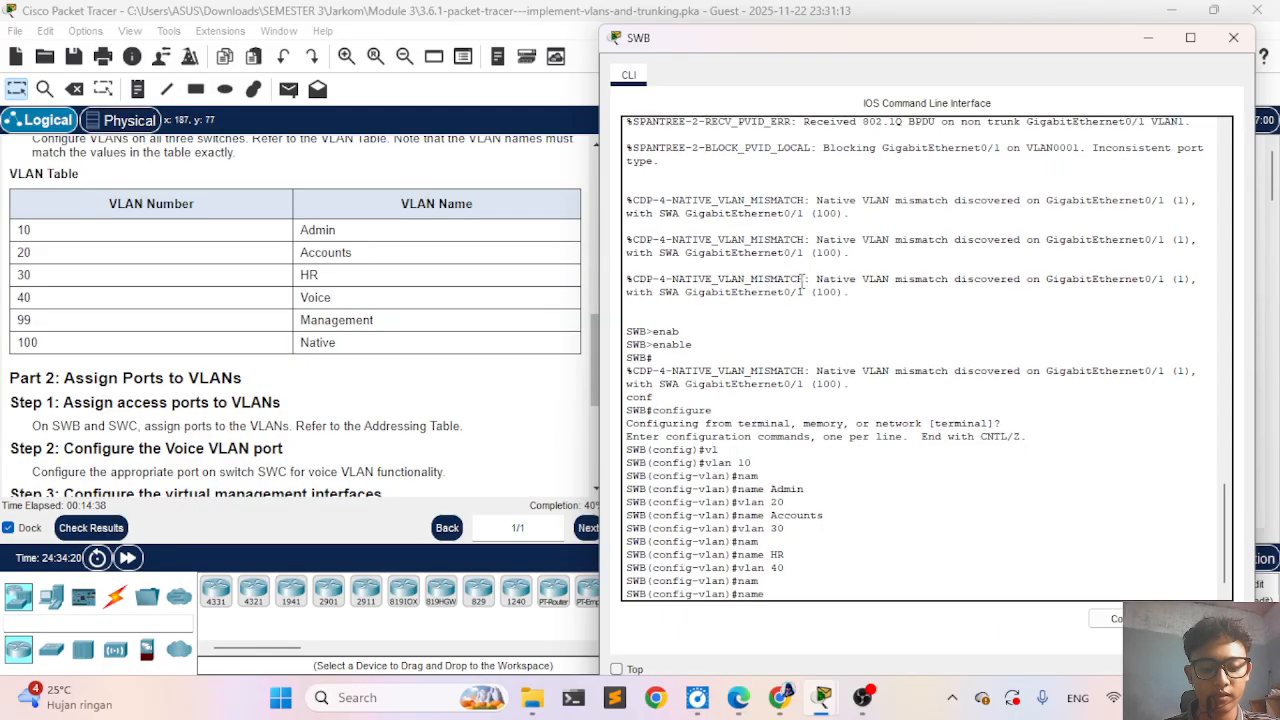
pyautogui.write('Voice')
pyautogui.press('Return')
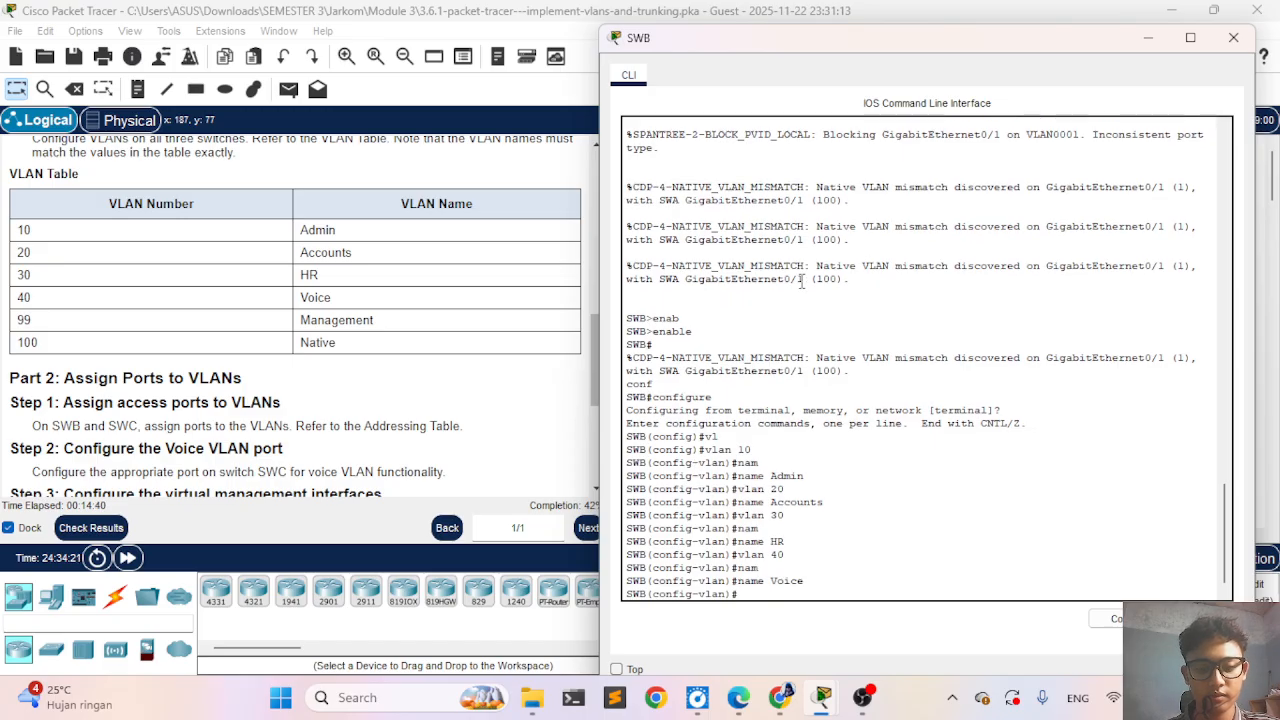
# - Create VLAN 99 on SWB and name it Management
pyautogui.write('vlan')
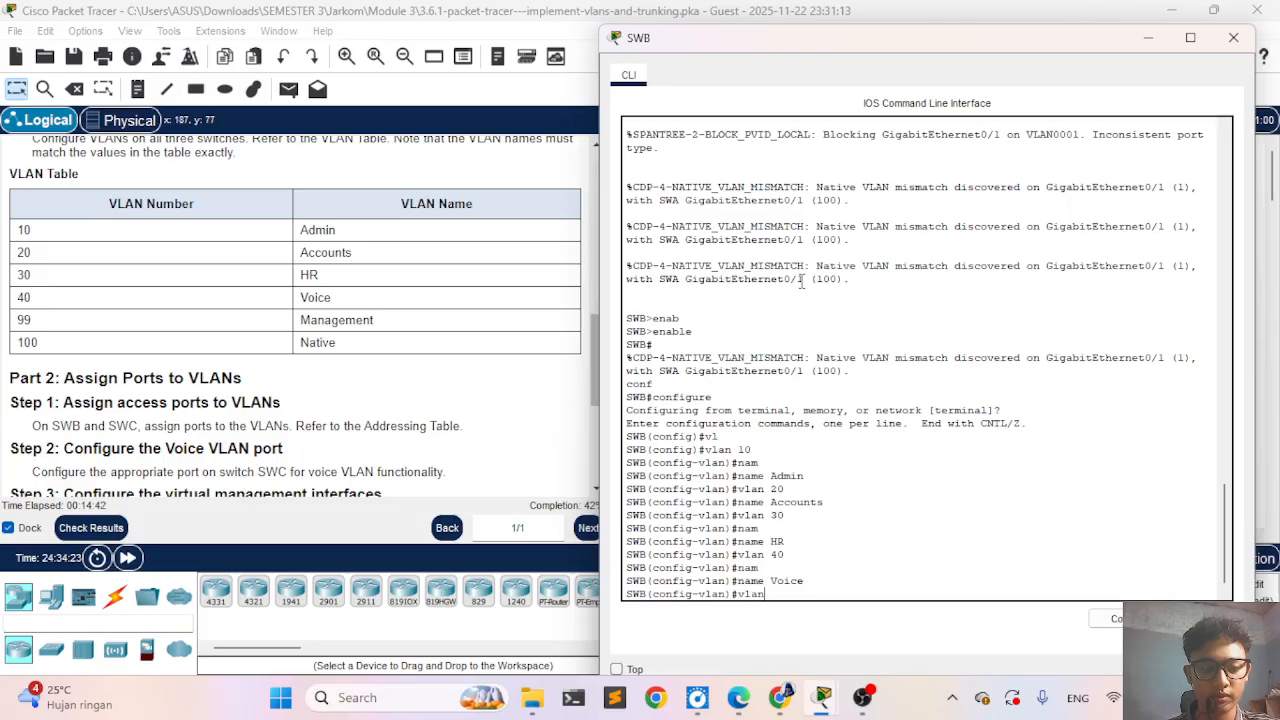
pyautogui.write(' 99')
pyautogui.press('Return')
pyautogui.write('nam')
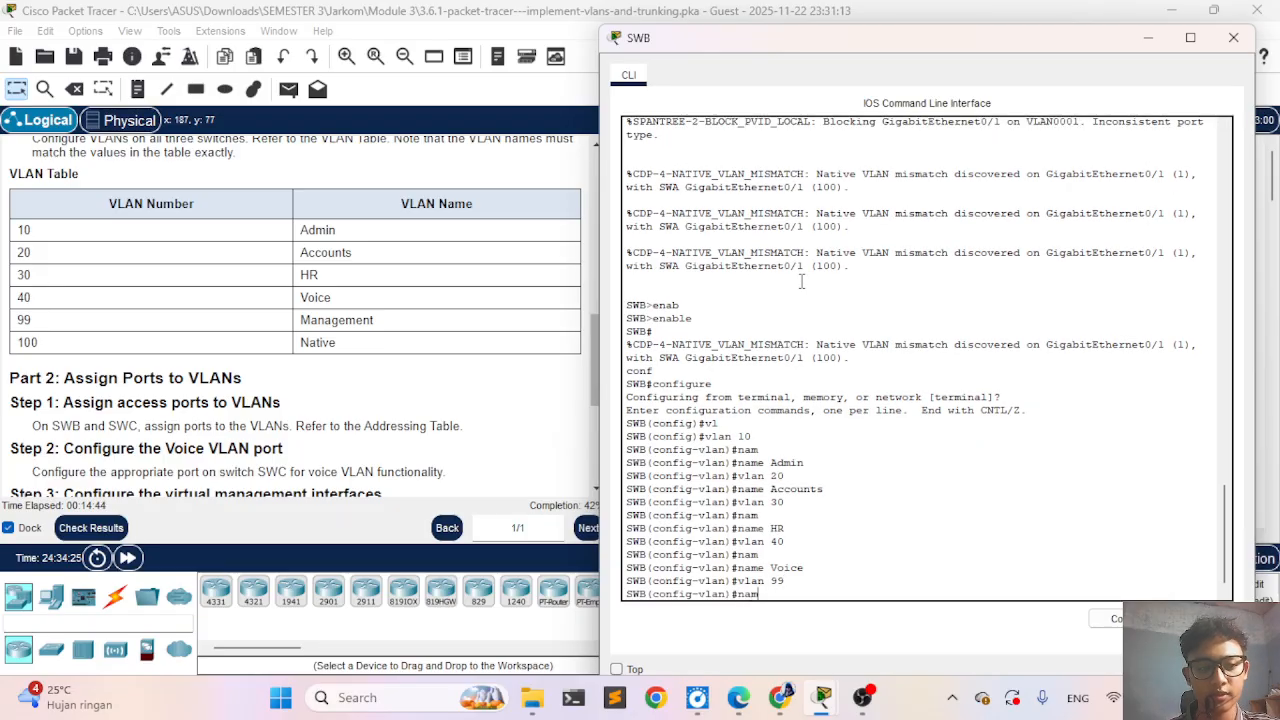
pyautogui.press('Tab')
pyautogui.write('Management')
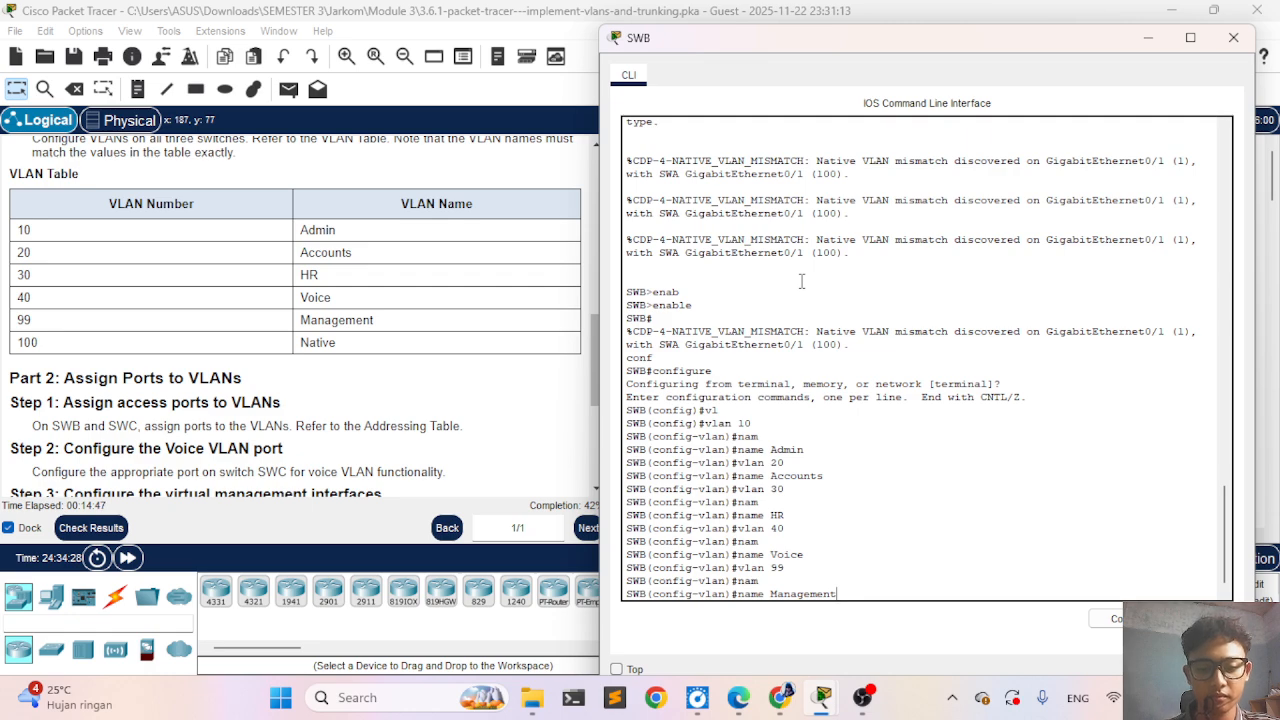
pyautogui.press('Return')
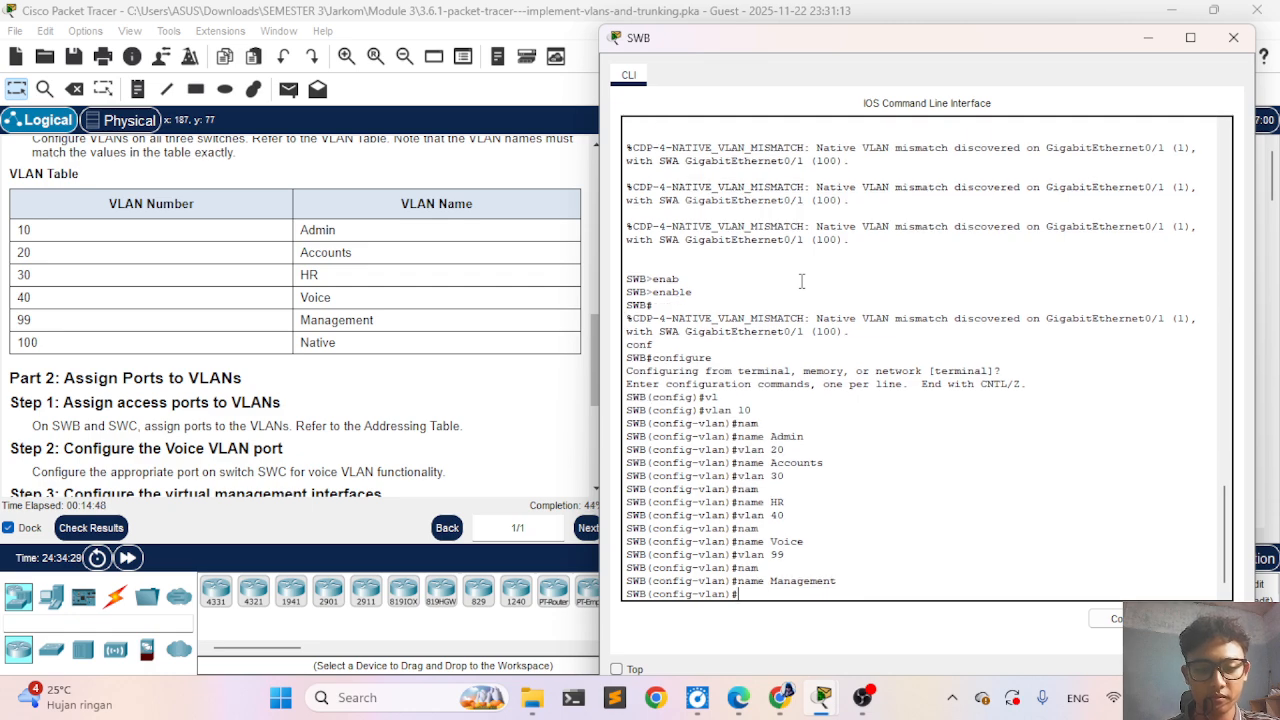
# - Create VLAN 100 on SWB and name it Native
pyautogui.write('vlan')
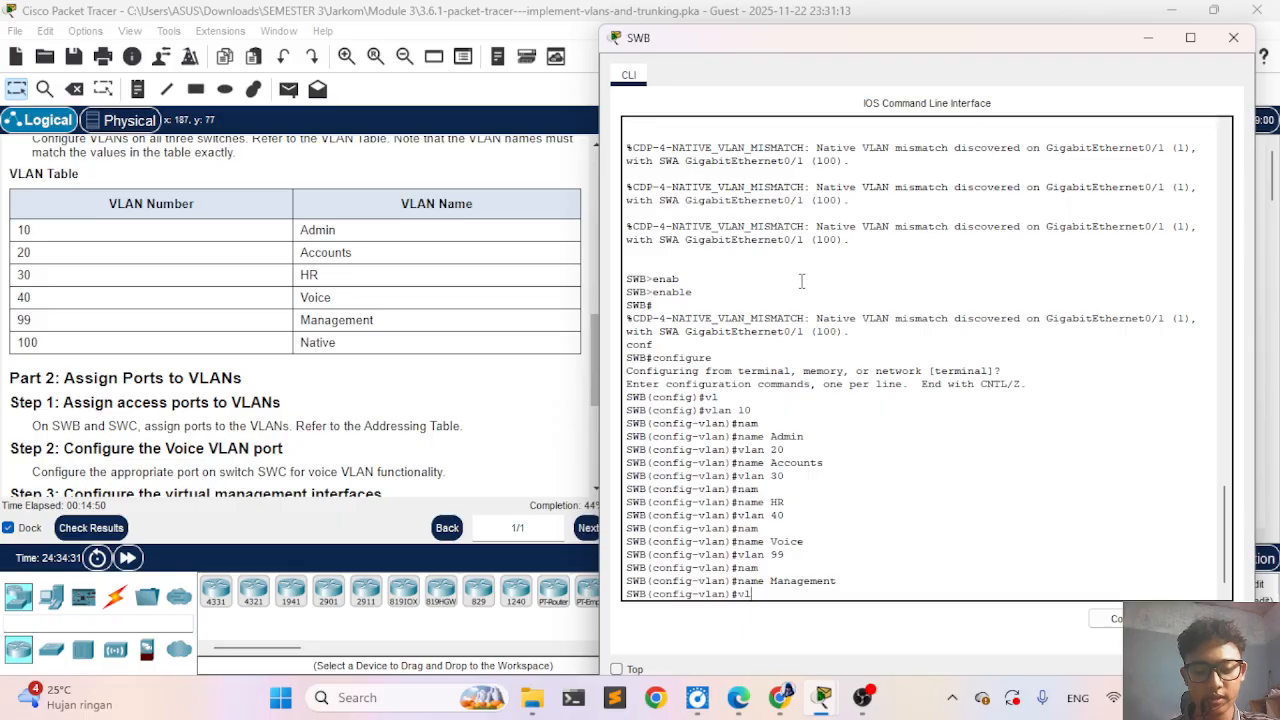
pyautogui.press('Tab')
pyautogui.write('100')
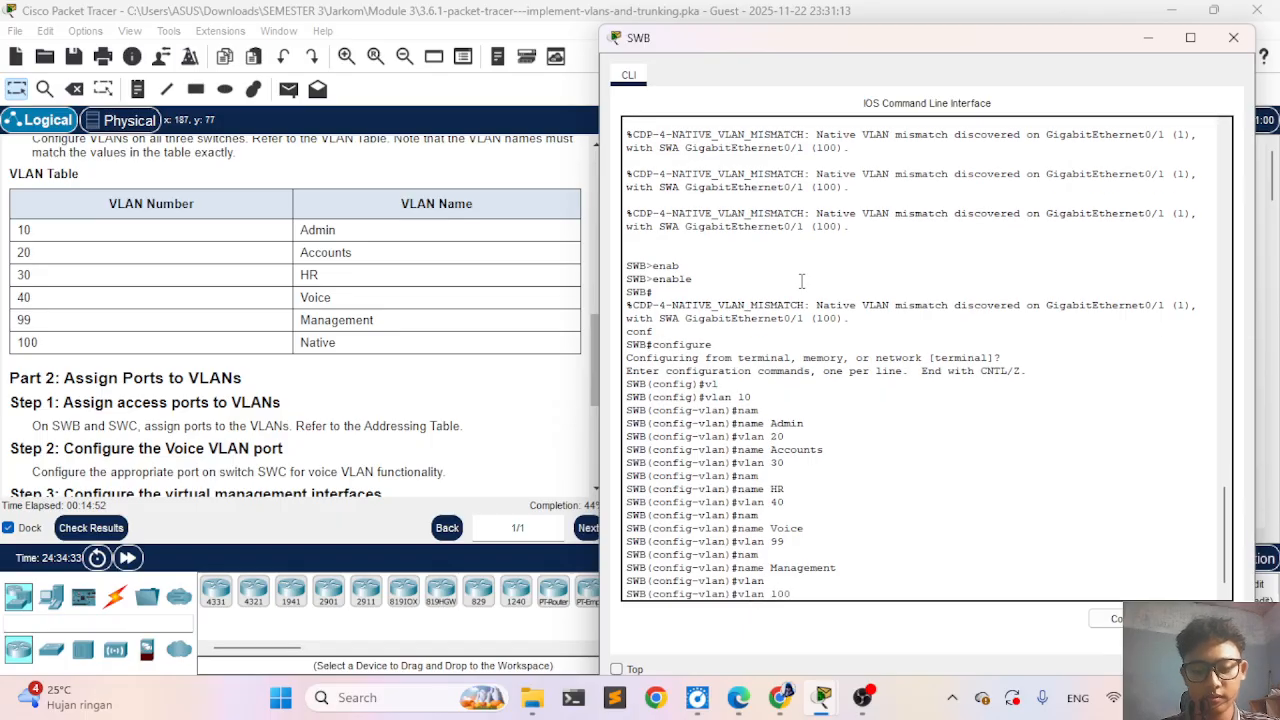
pyautogui.press('Return')
pyautogui.write('nam')
pyautogui.press('Tab')
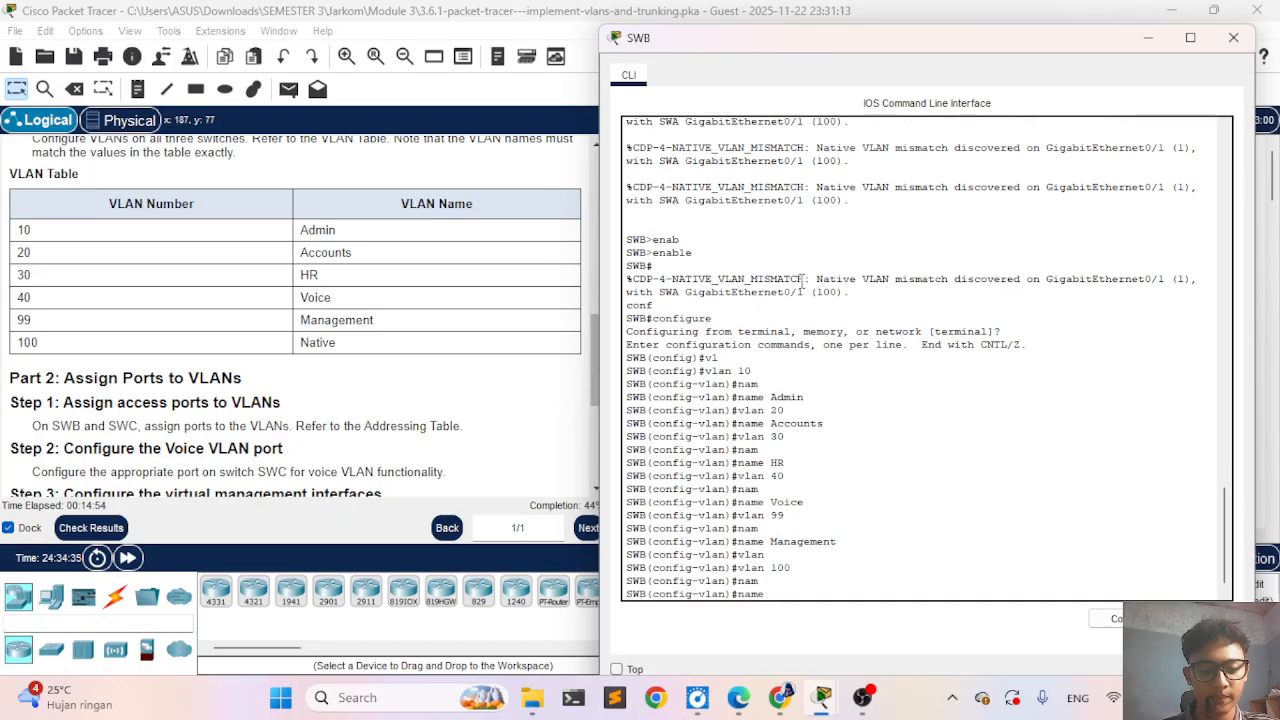
pyautogui.write('Native')
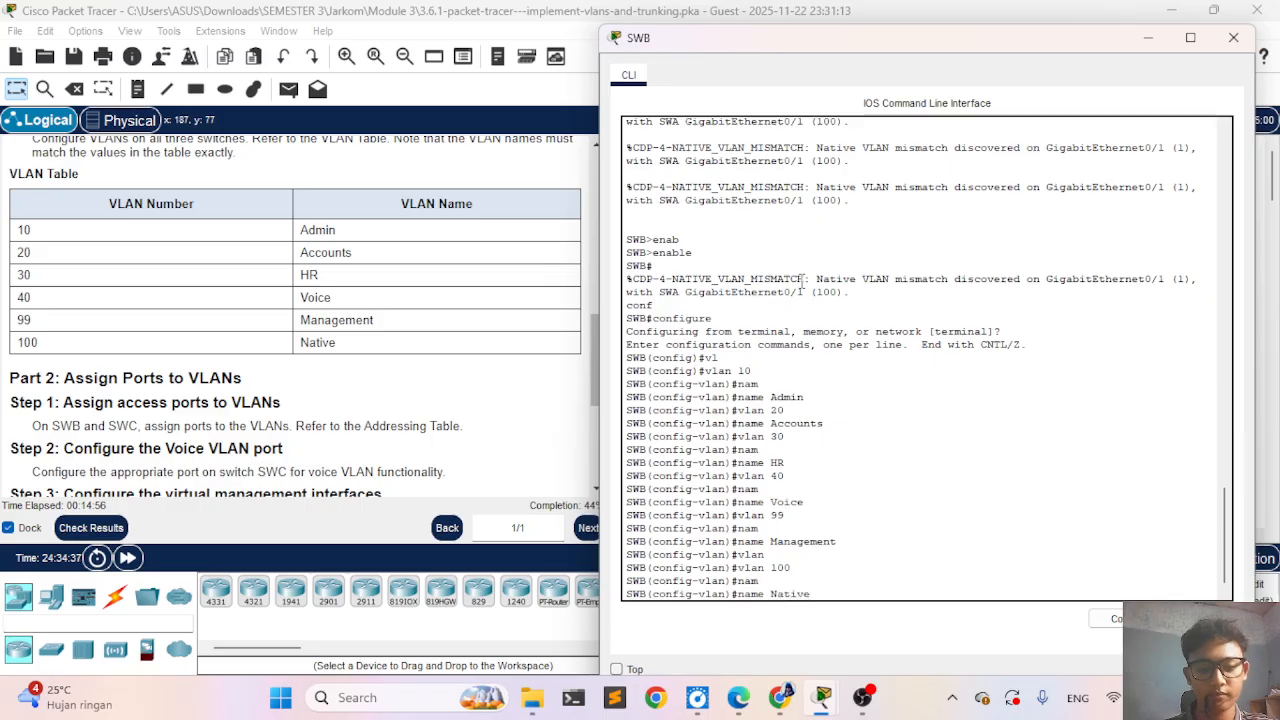
pyautogui.press('Tab')
pyautogui.press('Return')
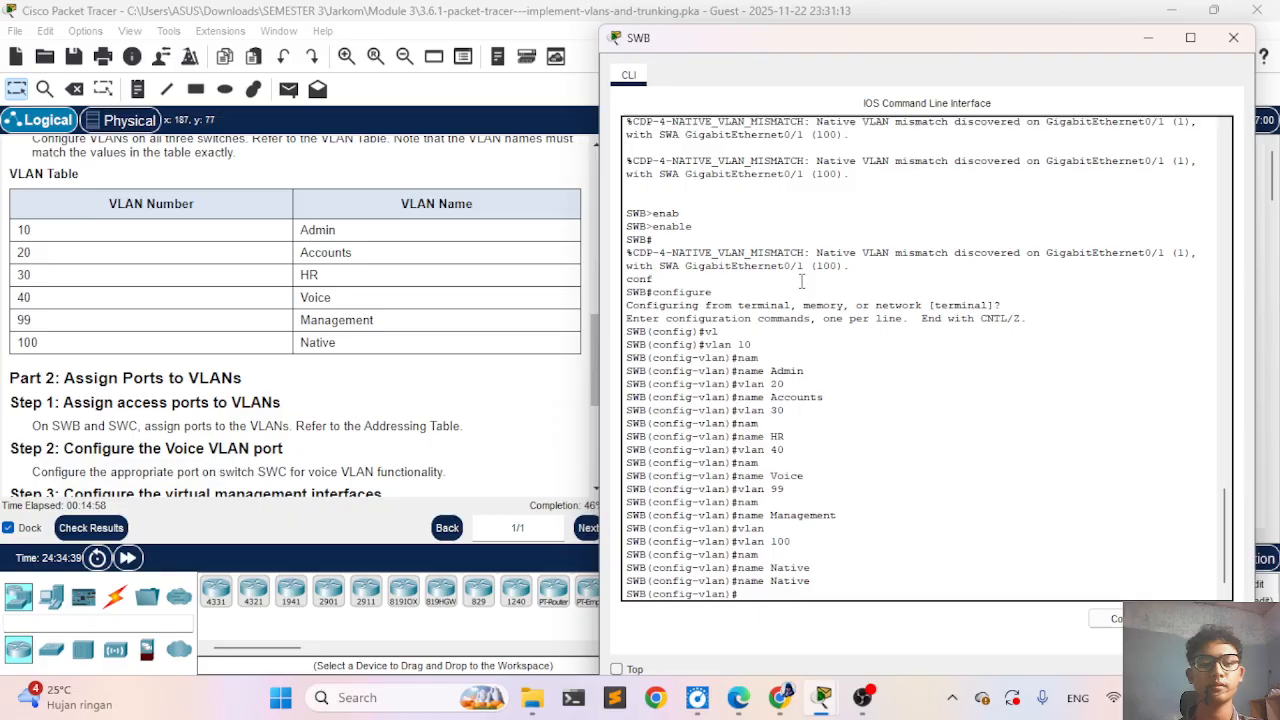
# - Check the activity results, review the assessment items for SWB's VLANs and ports, and close the results
pyautogui.click(115, 528)
pyautogui.click(144, 136)
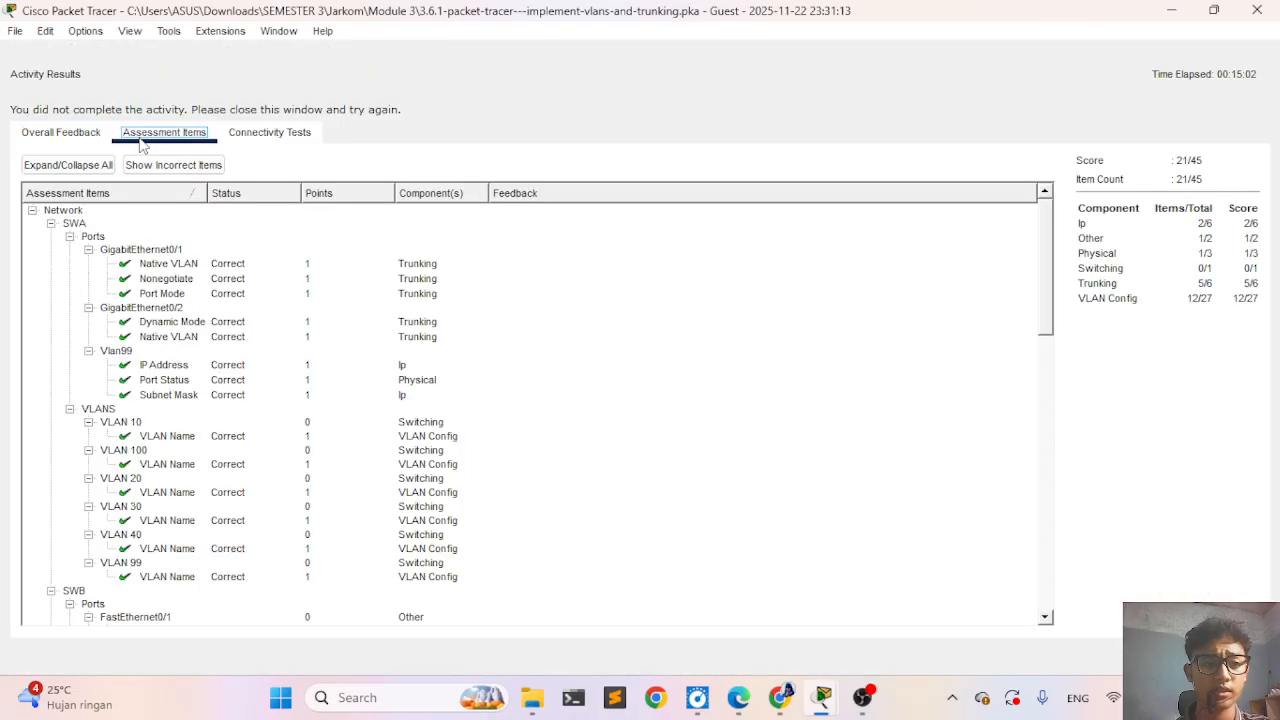
pyautogui.scroll(-12, 178, 493)
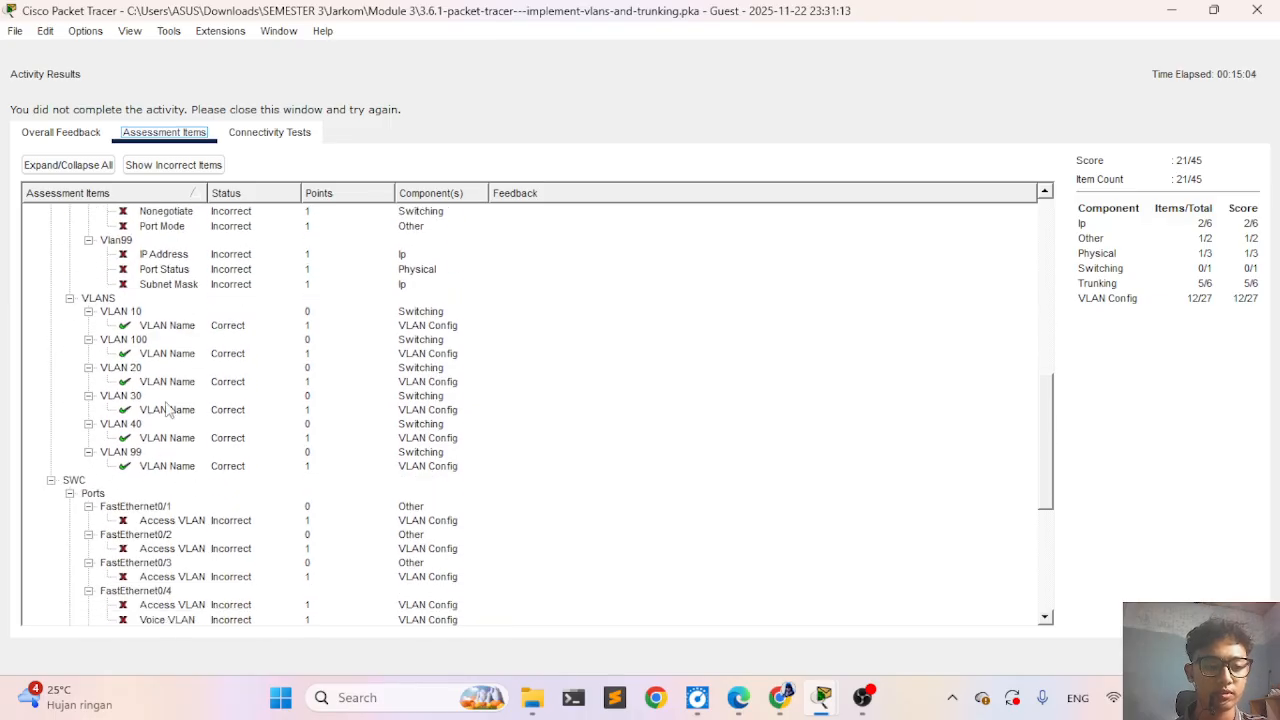
pyautogui.scroll(6, 158, 335)
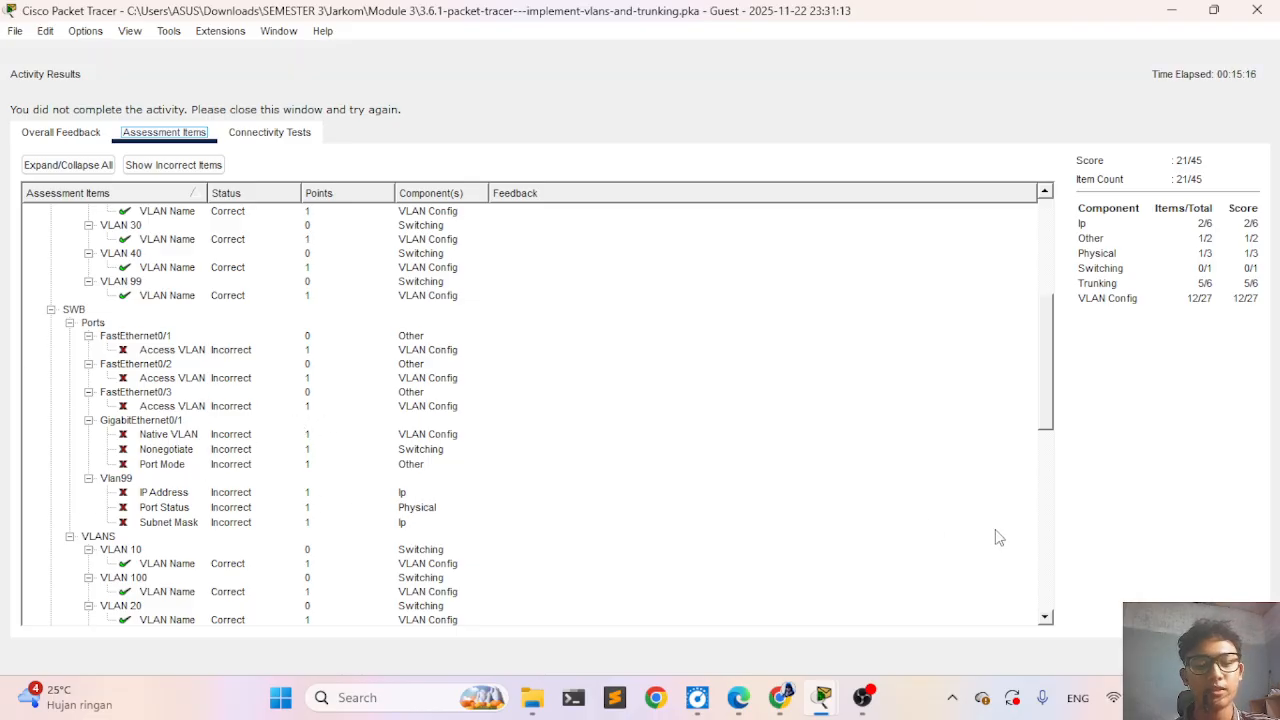
pyautogui.click(1234, 656)
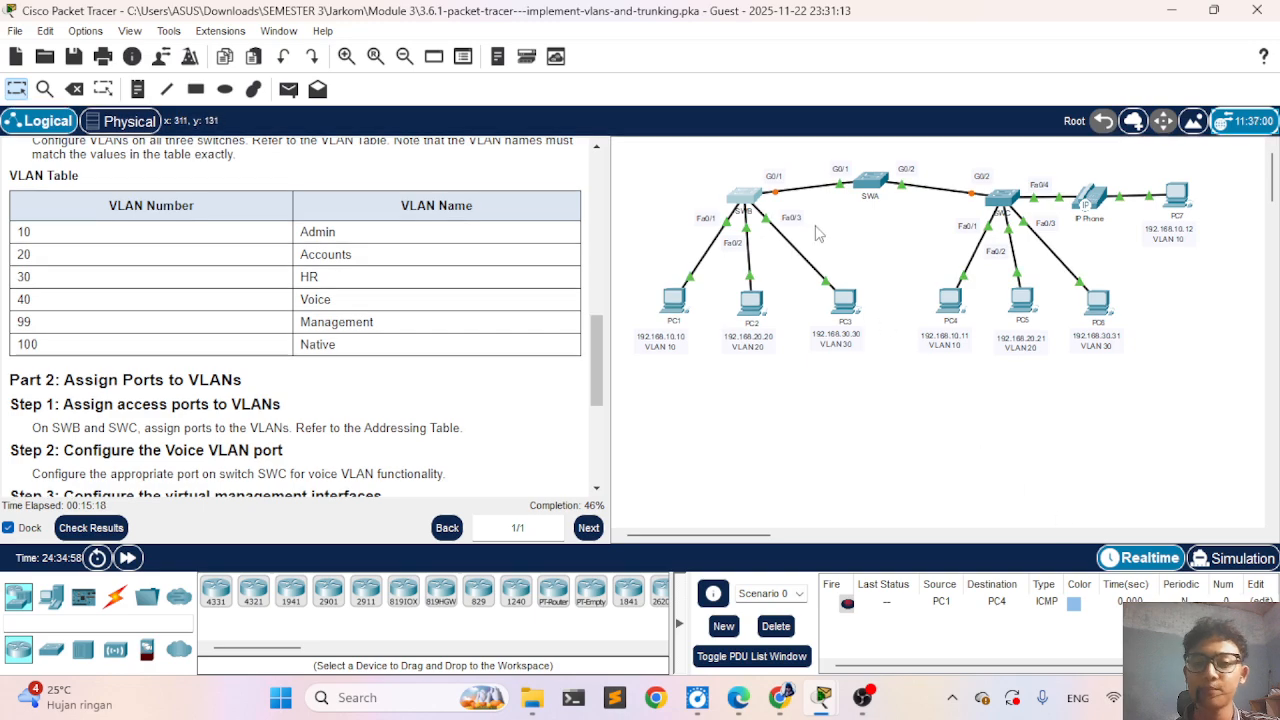
# - Open SWB's command line and exit VLAN configuration mode to global configuration
pyautogui.click(749, 197)
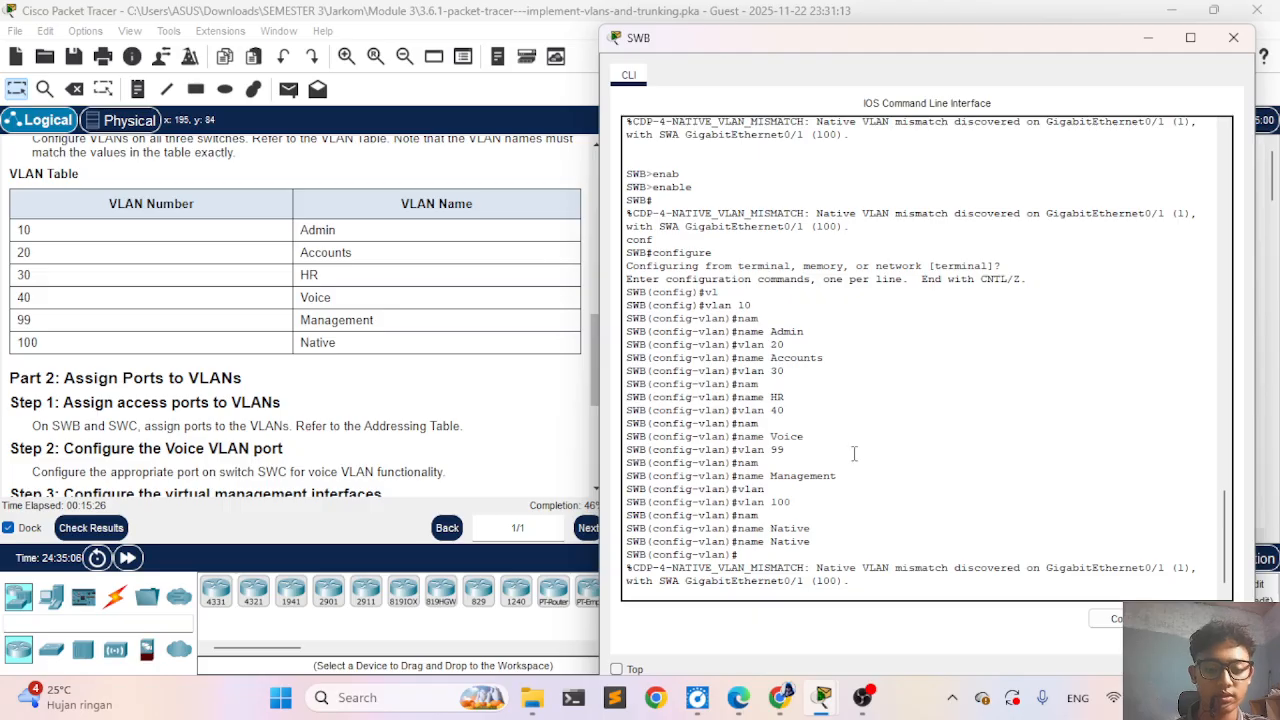
pyautogui.press('Return')
pyautogui.write('ex')
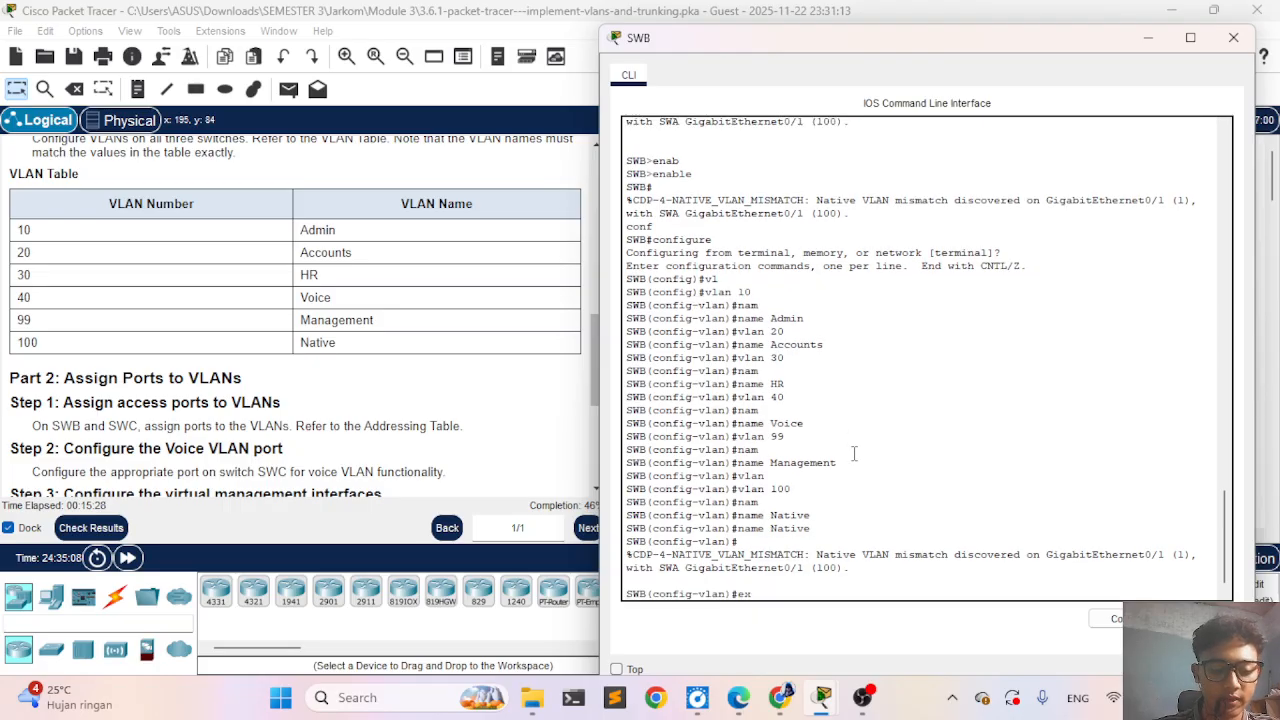
pyautogui.press('Tab')
pyautogui.press('Return')
# - Begin an interface command for a GigabitEthernet port on SWB, without entering the port number
pyautogui.write('int')
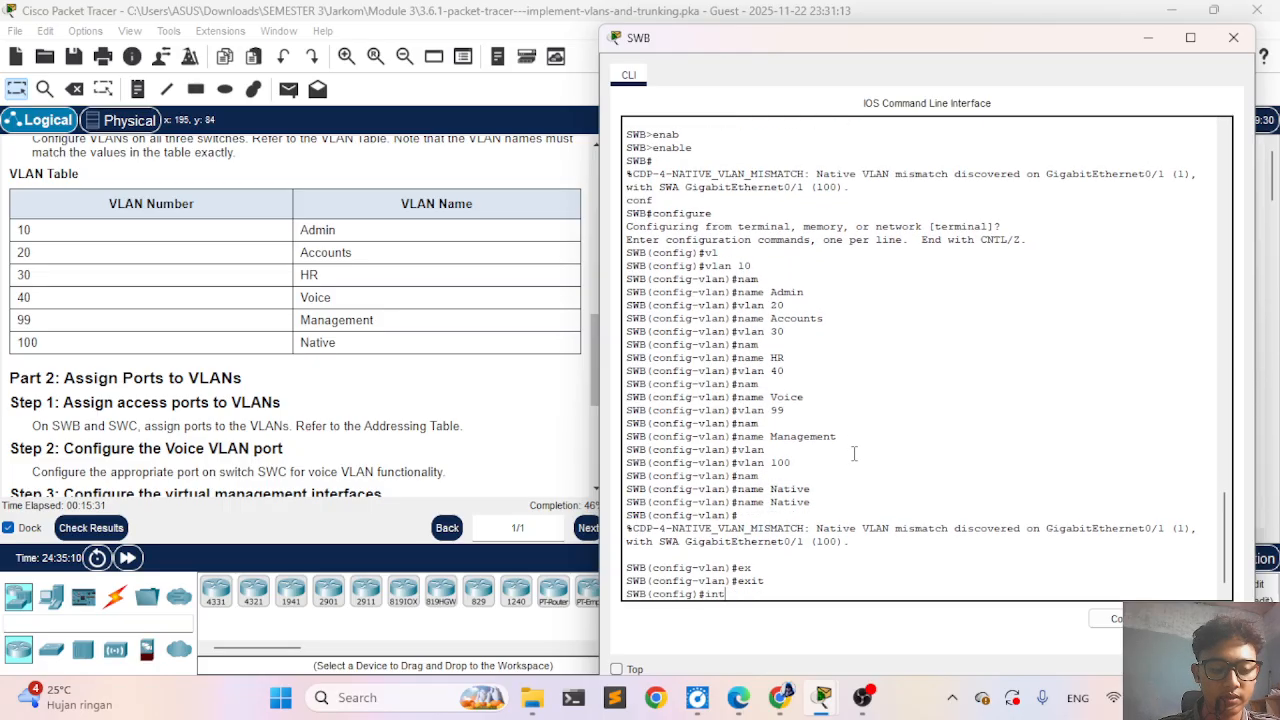
pyautogui.press('Tab')
pyautogui.write('e')
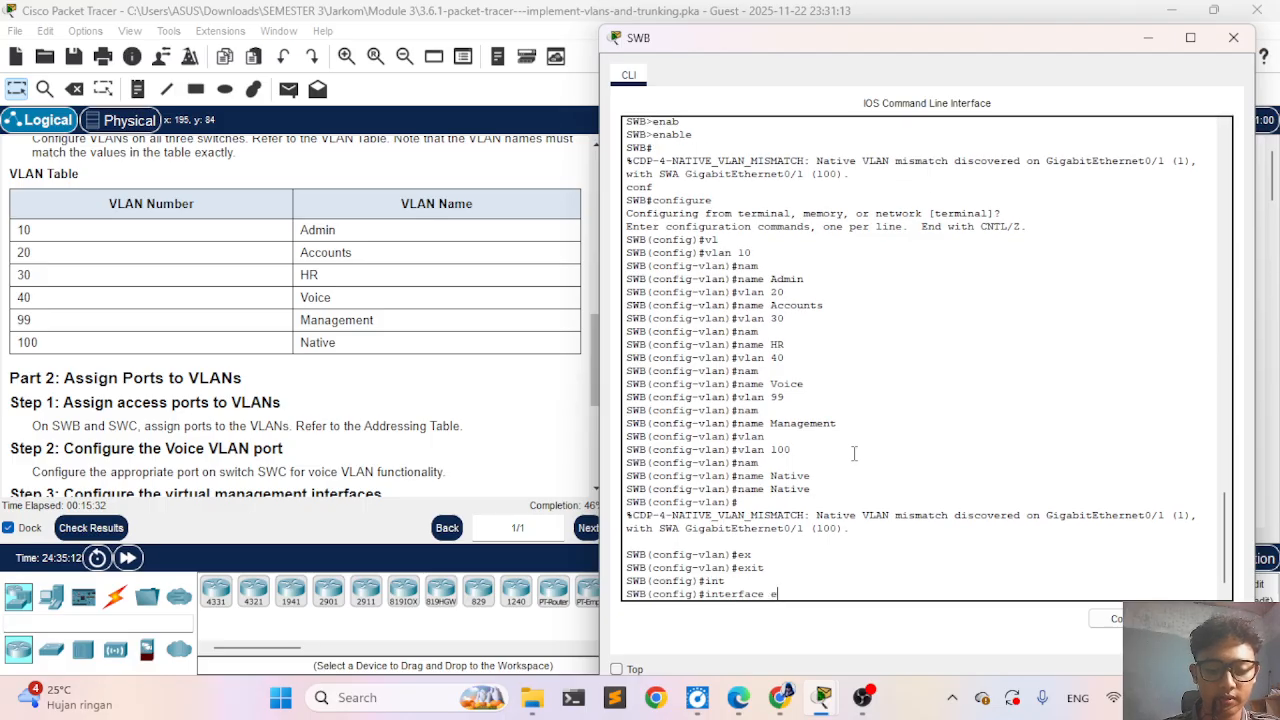
pyautogui.press('BackSpace')
pyautogui.write('gi')
pyautogui.press('Tab')
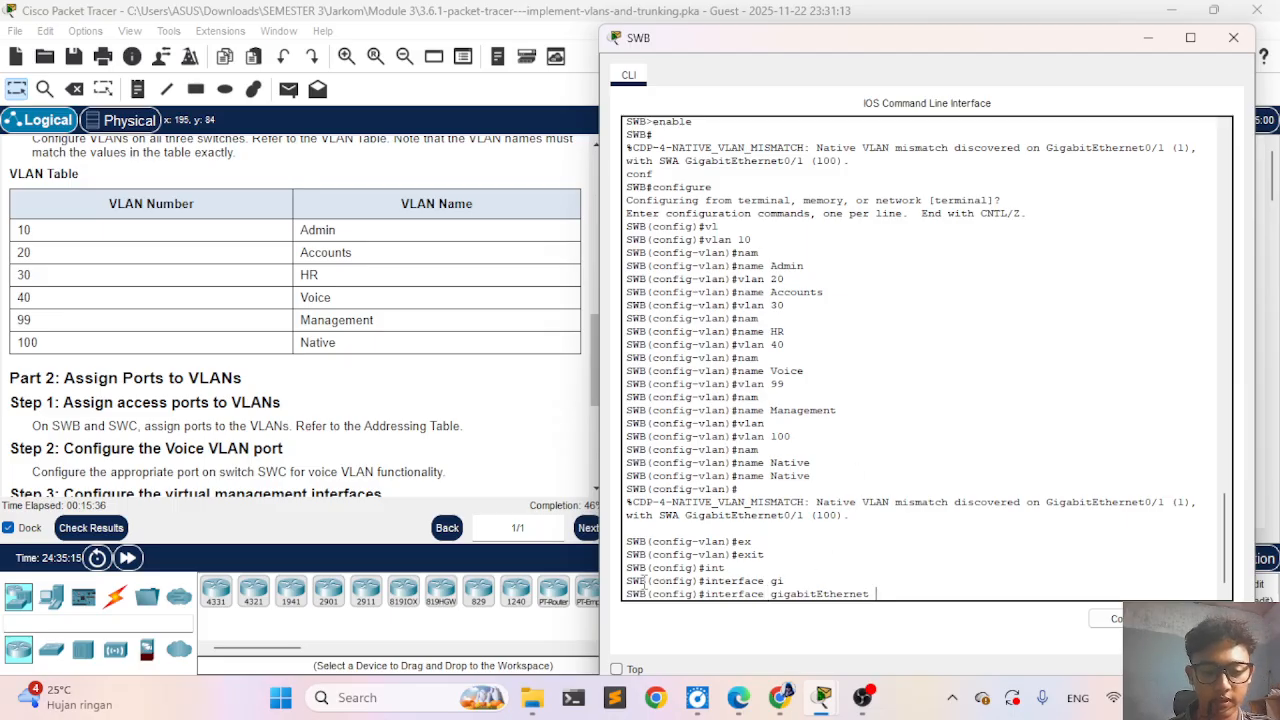
# - Check the activity results and review the assessment items for SWB's GigabitEthernet port
pyautogui.click(90, 527)
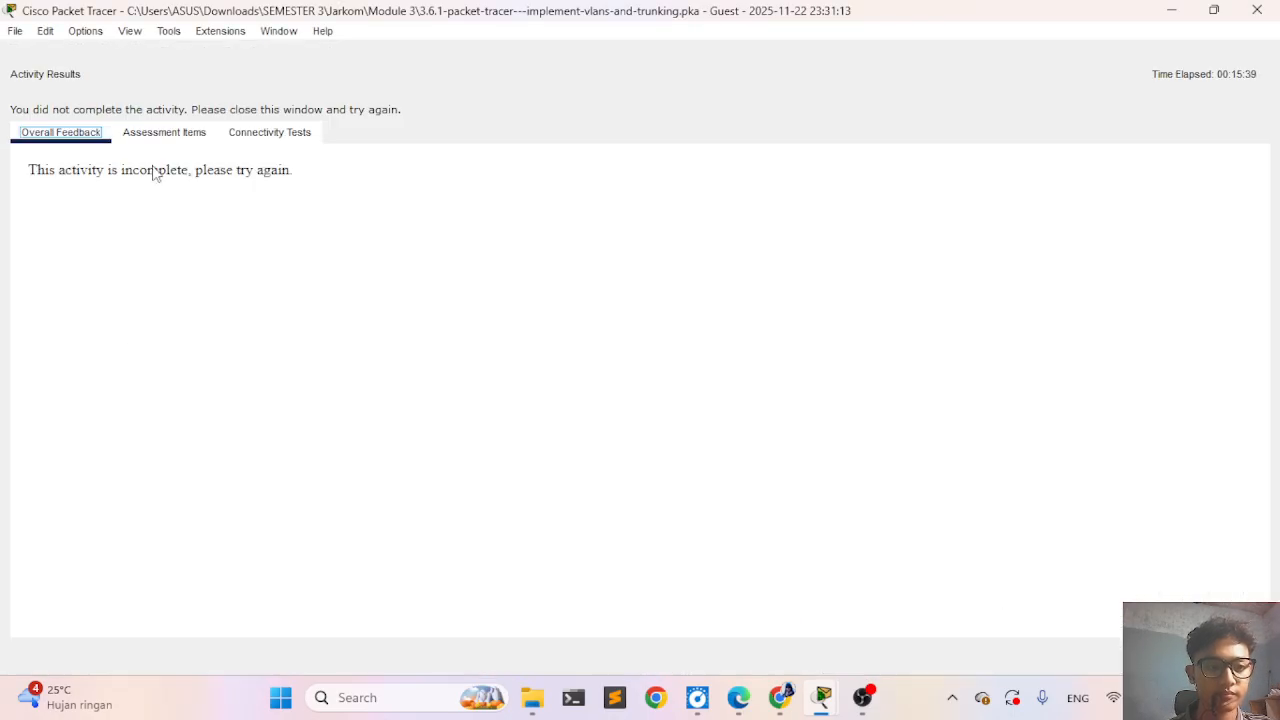
pyautogui.click(158, 134)
pyautogui.scroll(-5, 224, 408)
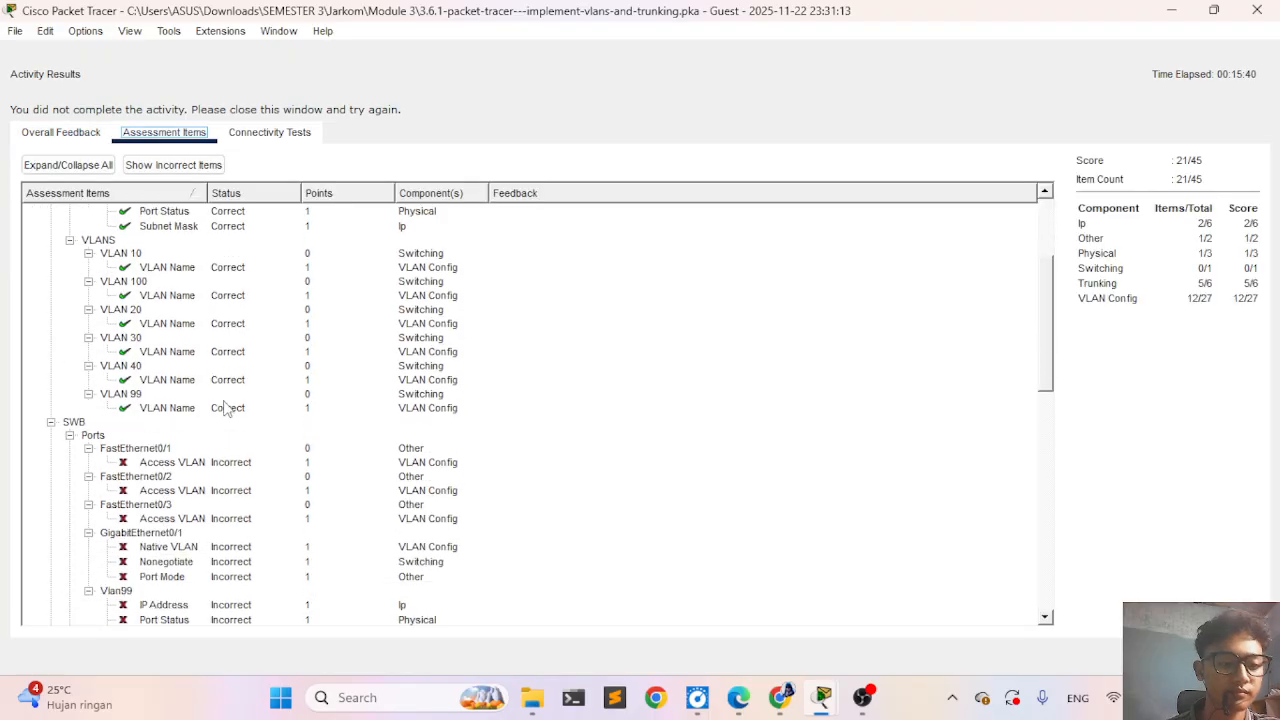
pyautogui.scroll(-1, 224, 408)
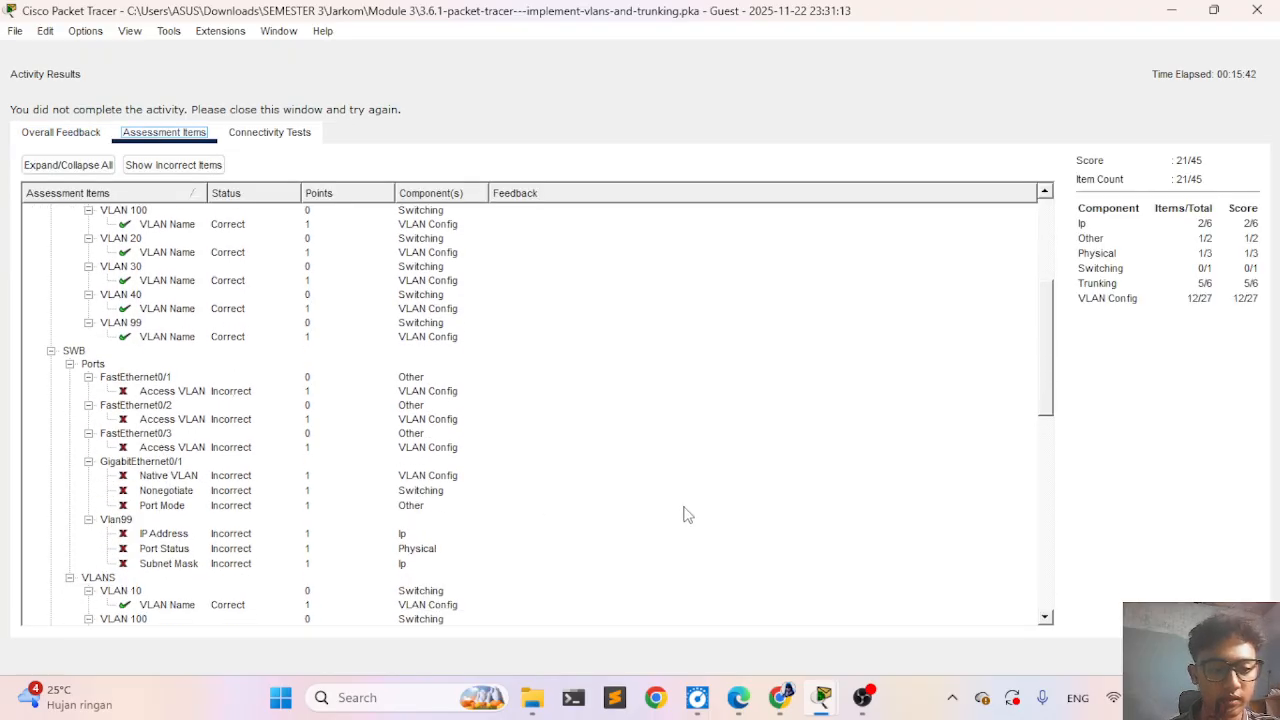
# - Return to SWB's command line and complete the interface command with port number 0/1
pyautogui.moveTo(836, 700)
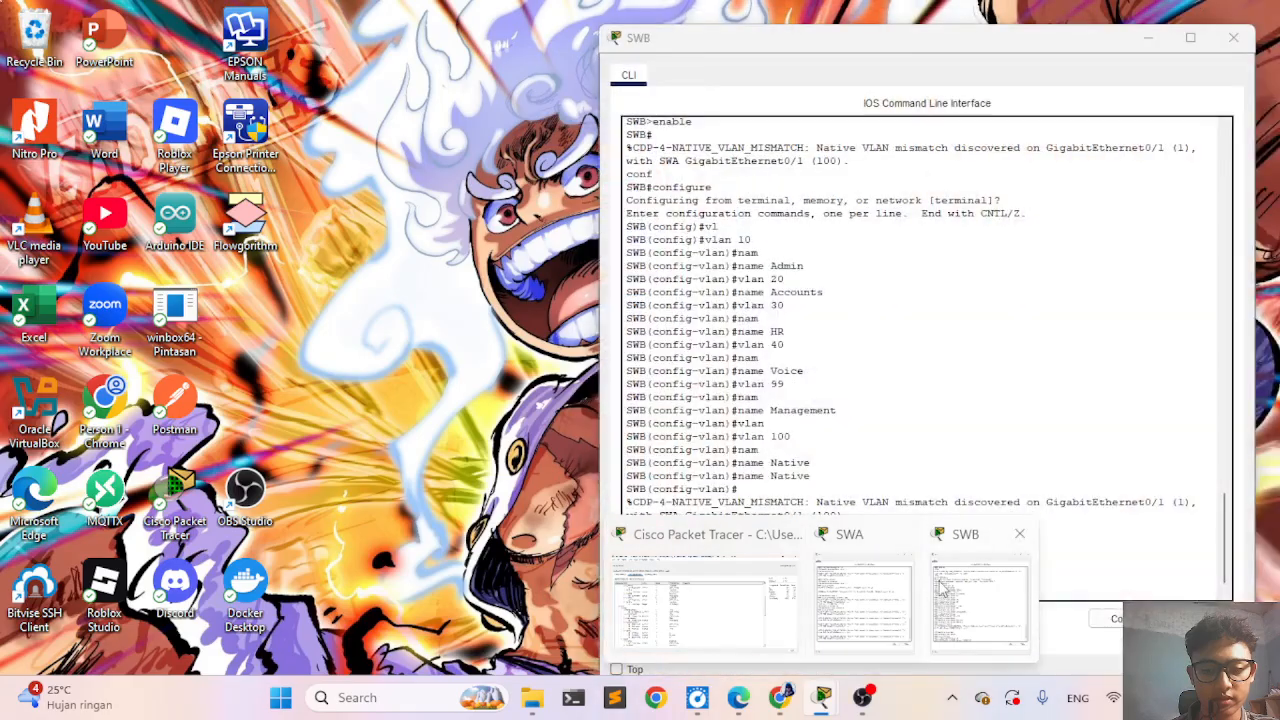
pyautogui.click(943, 580)
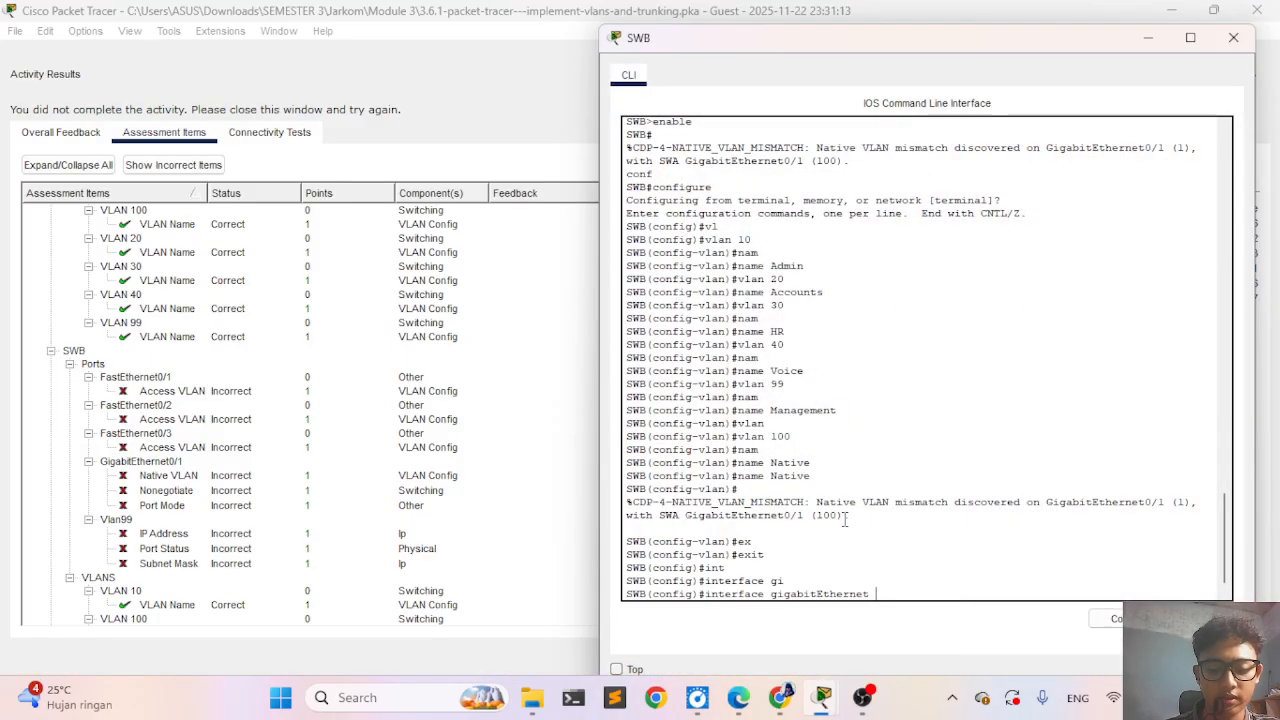
pyautogui.write('0/1')
pyautogui.press('Return')
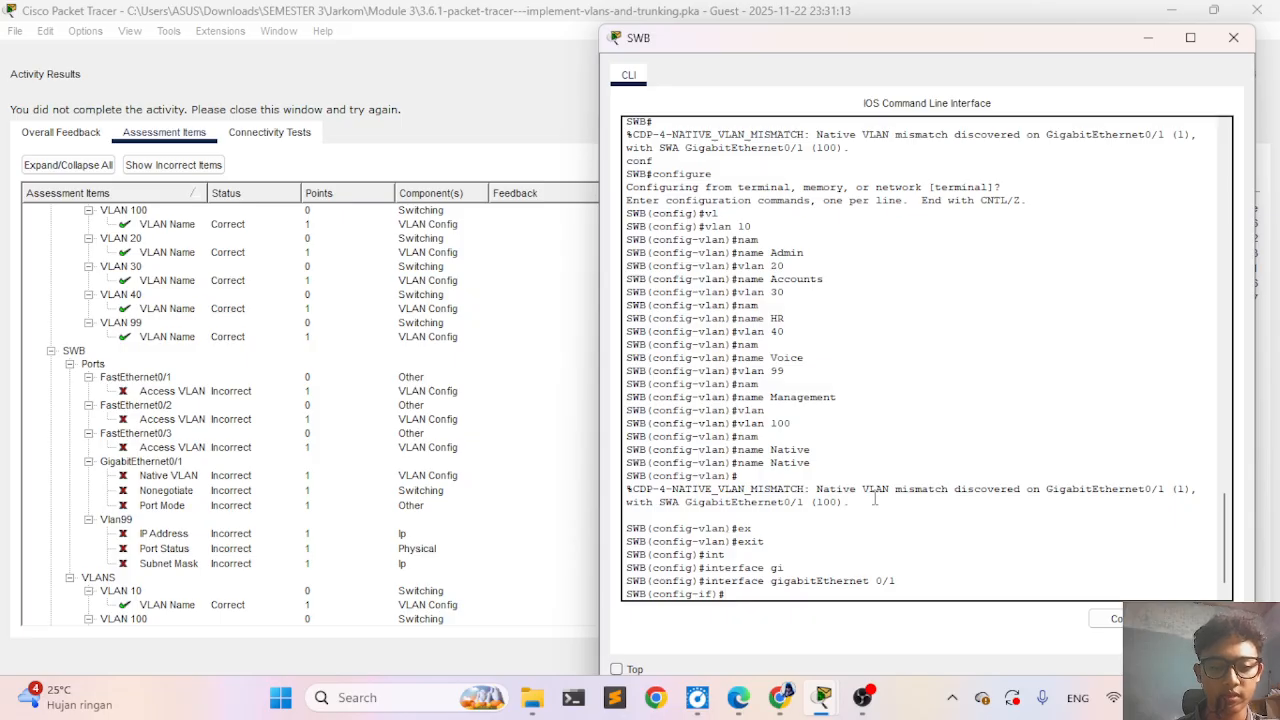
# - Set the trunk native VLAN to 100 on SWB's GigabitEthernet 0/1
pyautogui.write('sw')
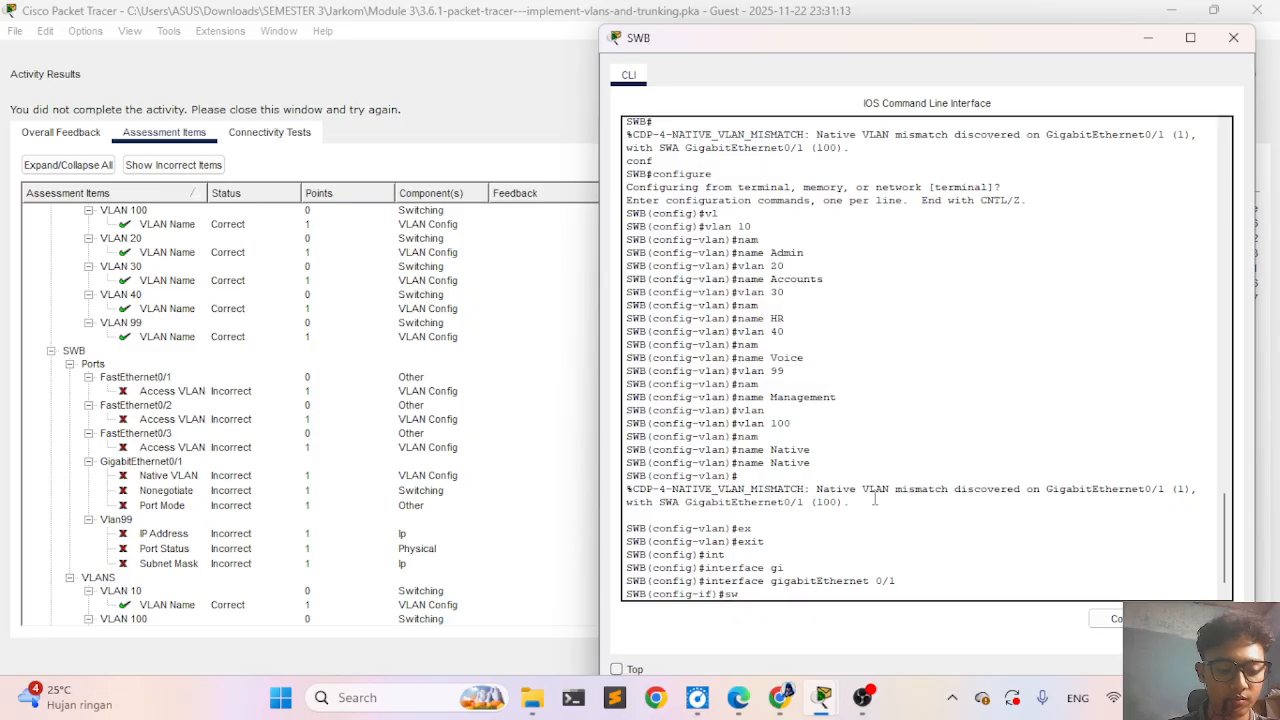
pyautogui.press('Tab')
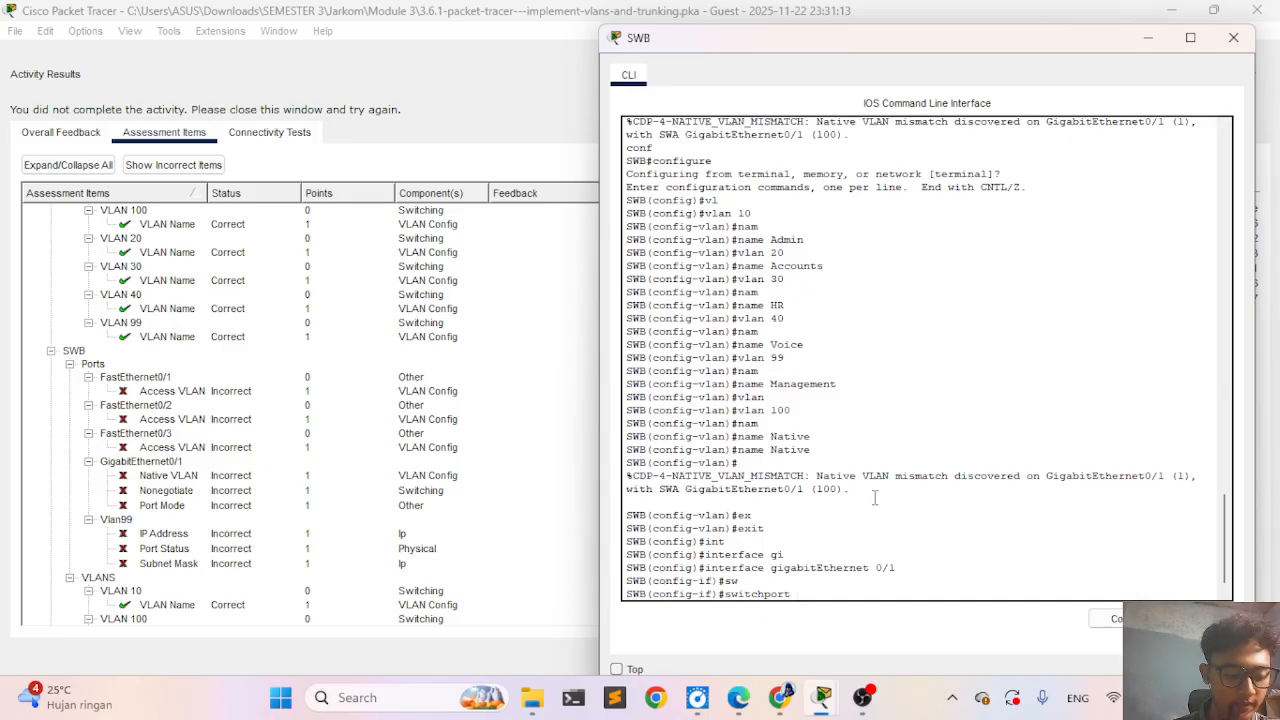
pyautogui.write('tr')
pyautogui.press('Tab')
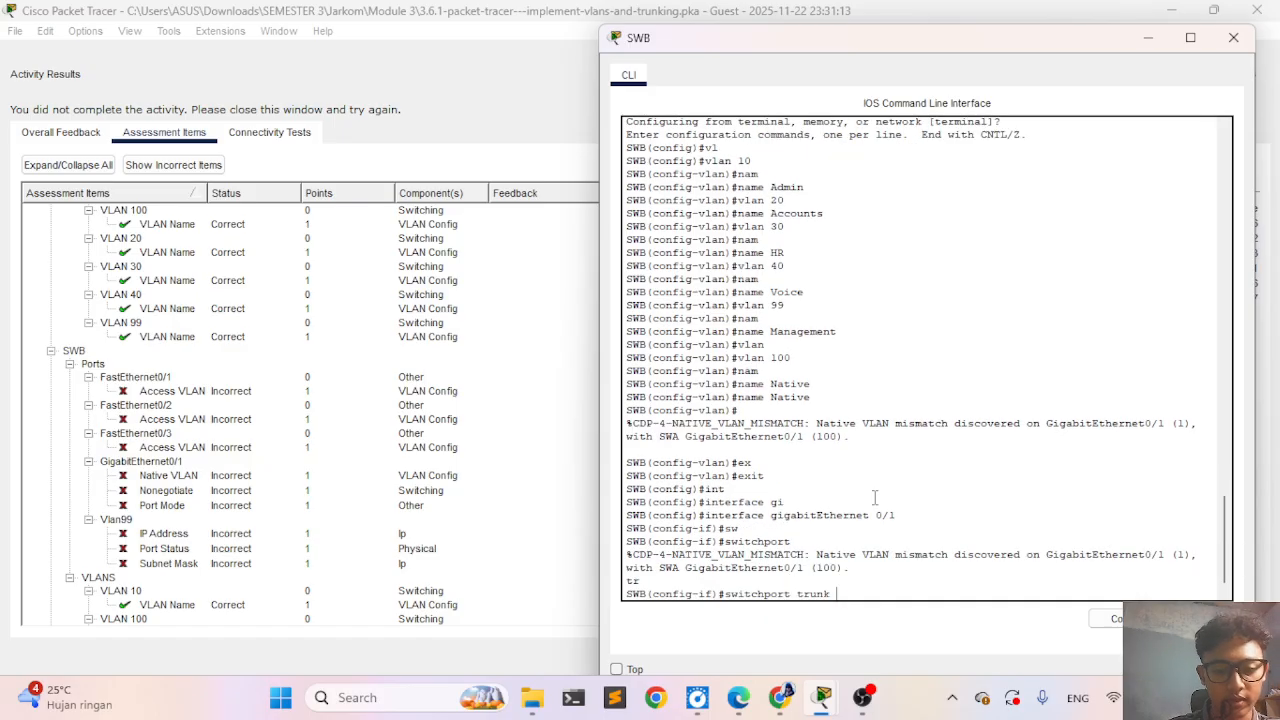
pyautogui.write('na')
pyautogui.press('Tab')
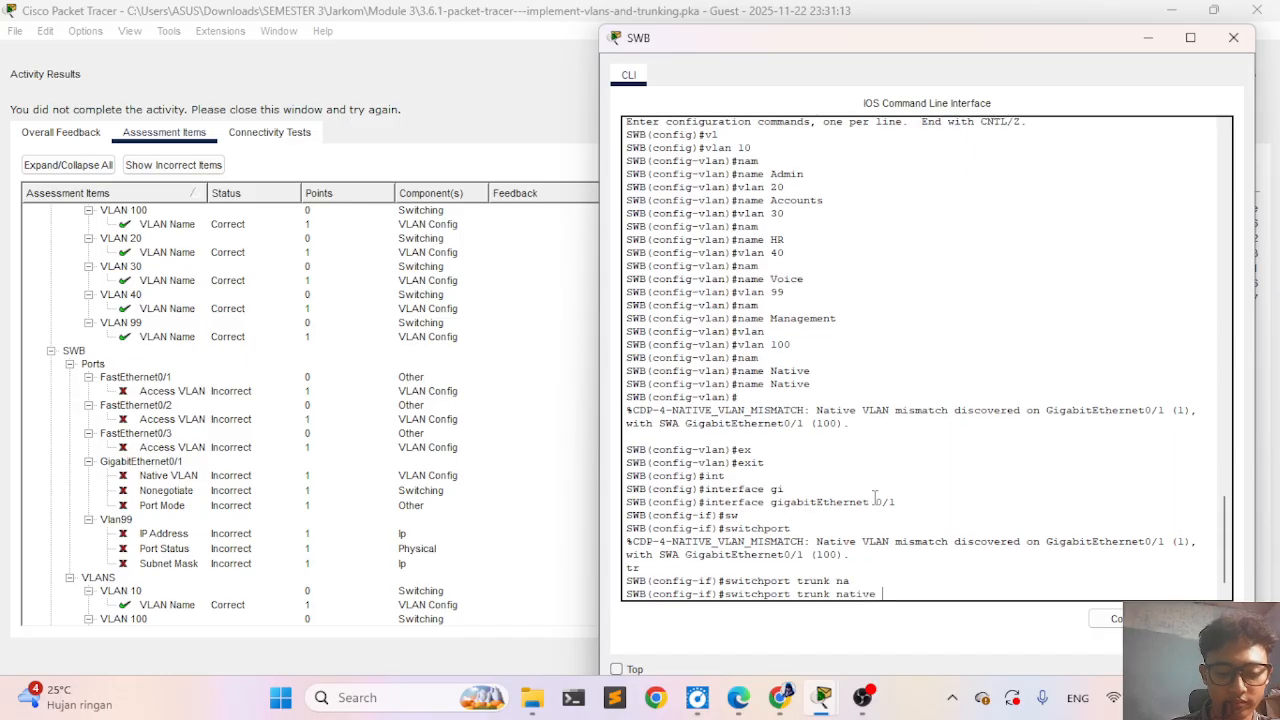
pyautogui.write('v')
pyautogui.press('Tab')
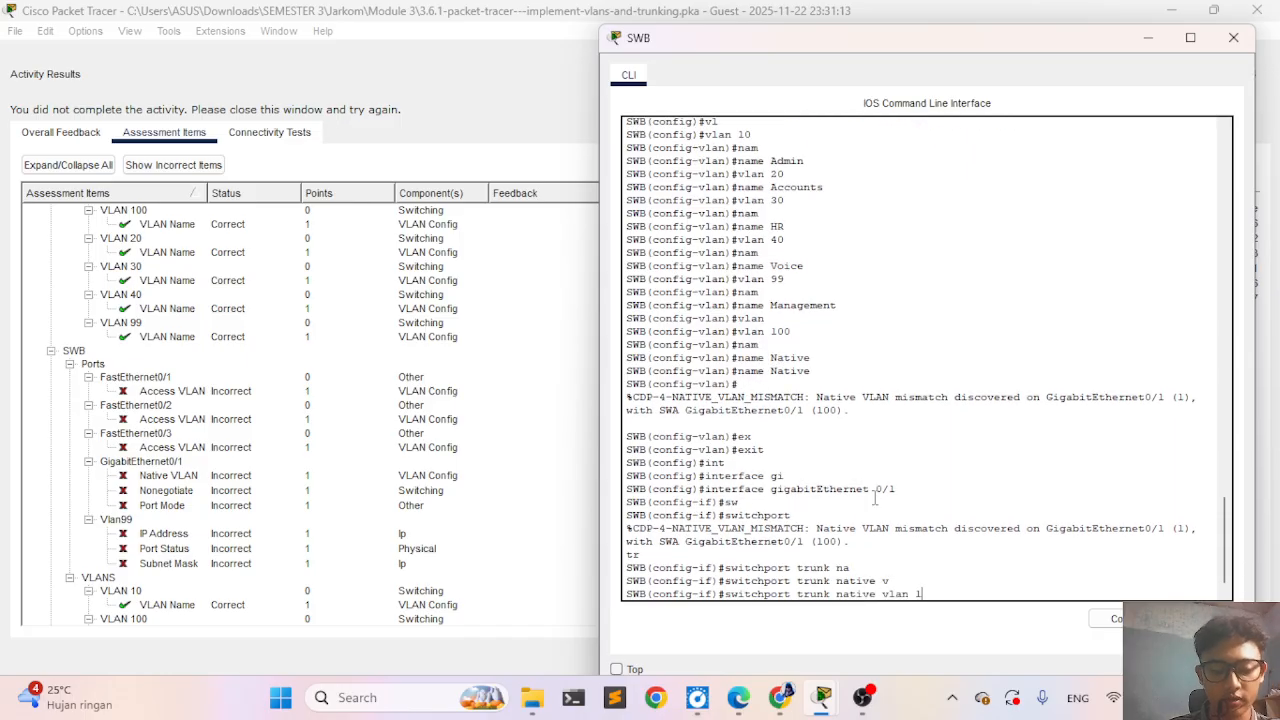
pyautogui.write('100')
pyautogui.press('Return')
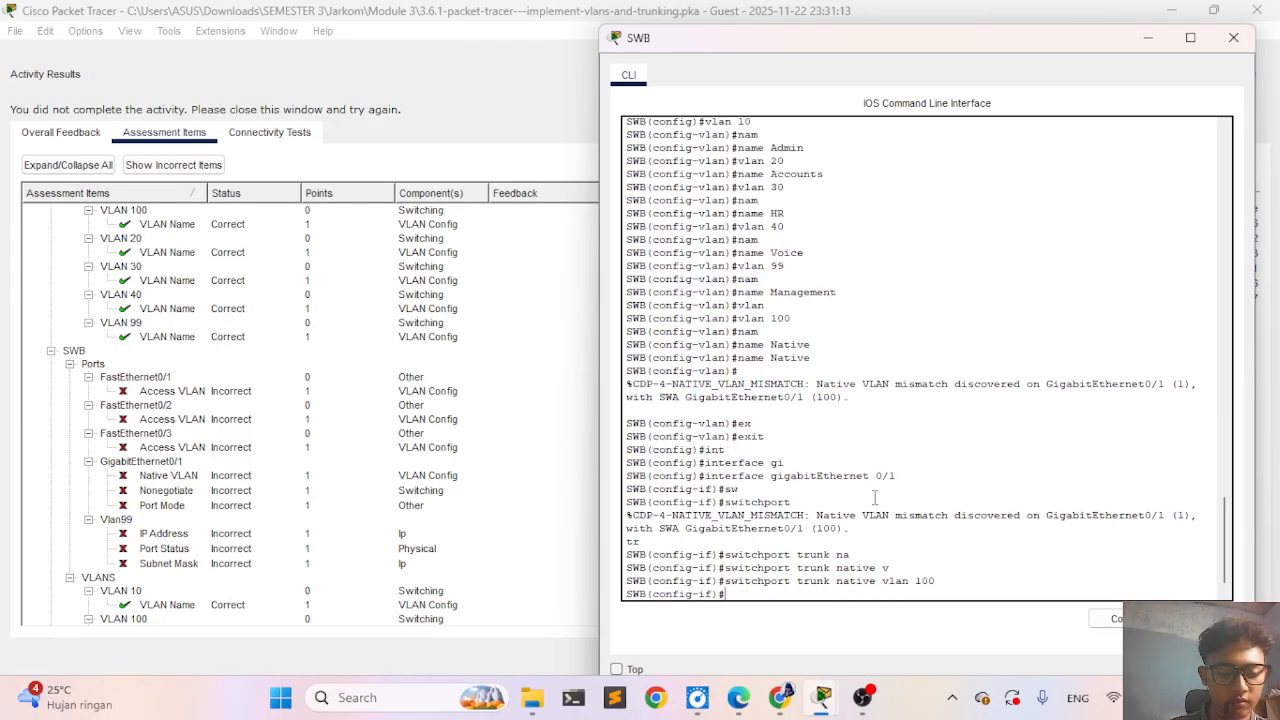
# - Set the switchport mode of SWB's GigabitEthernet 0/1 to trunk
pyautogui.write('sw')
pyautogui.press('Tab')
pyautogui.write('mo')
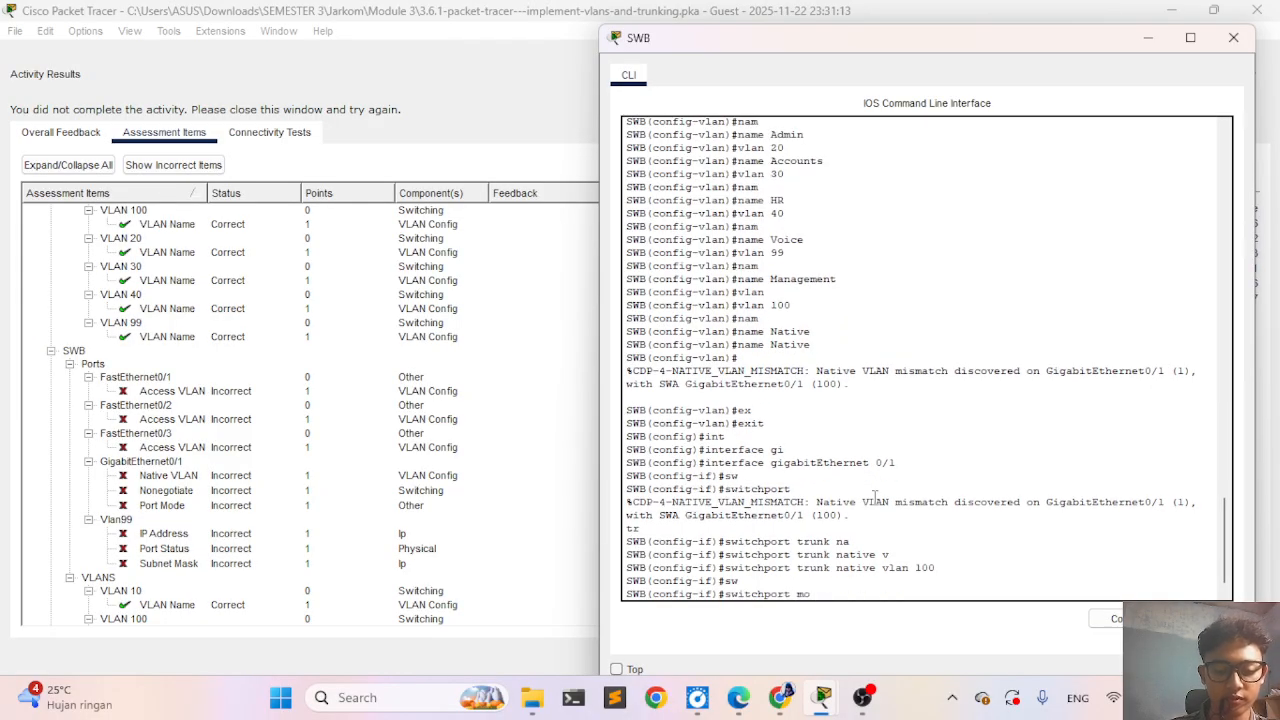
pyautogui.press('Tab')
pyautogui.write('r')
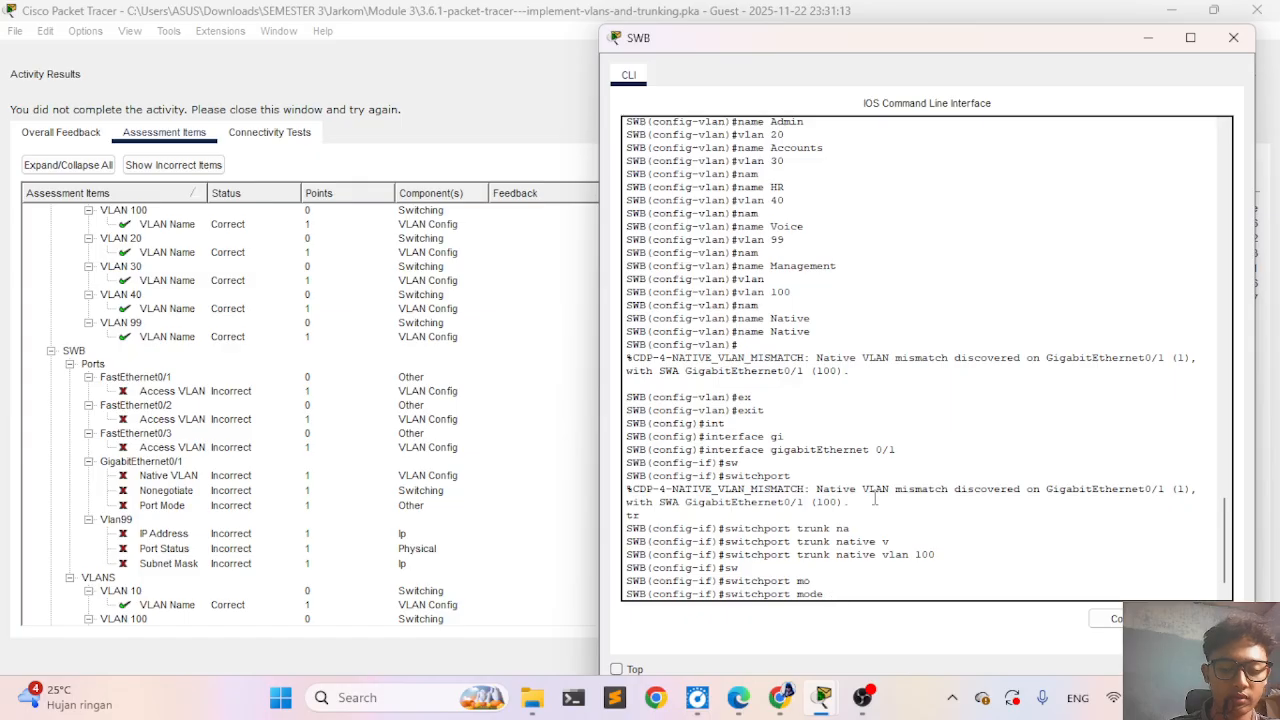
pyautogui.write('tr')
pyautogui.press('Tab')
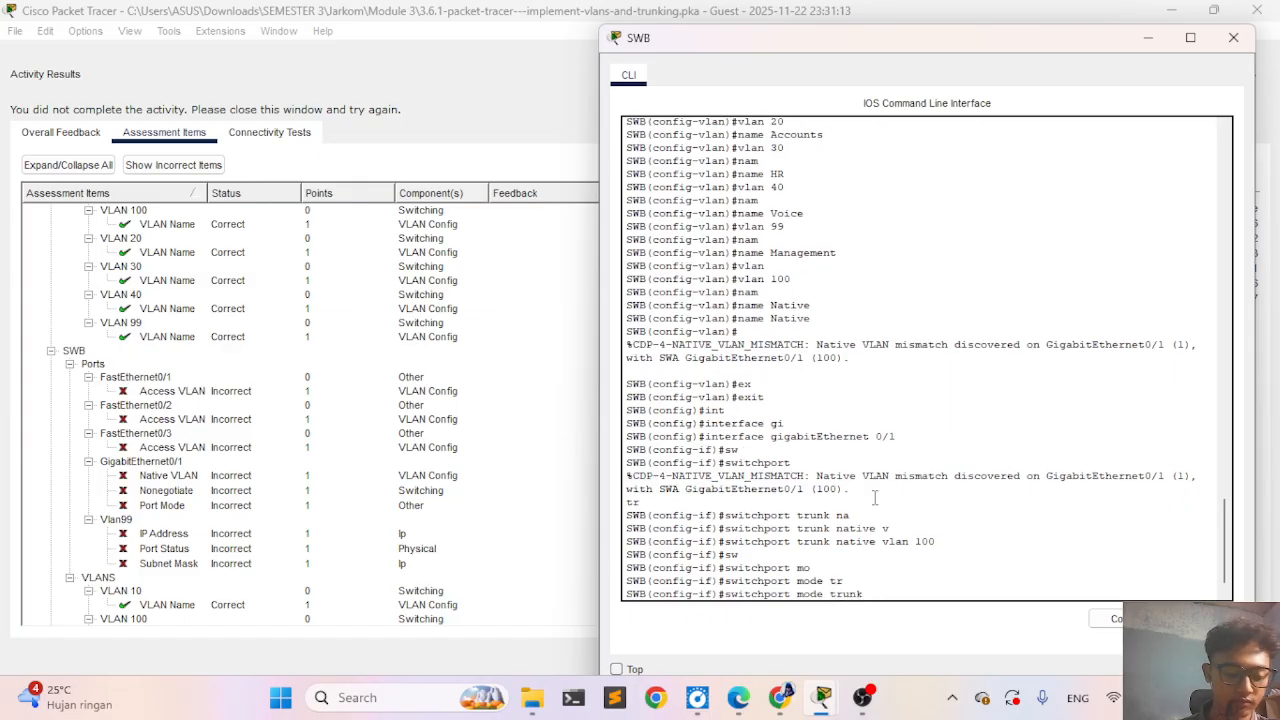
pyautogui.press('Return')
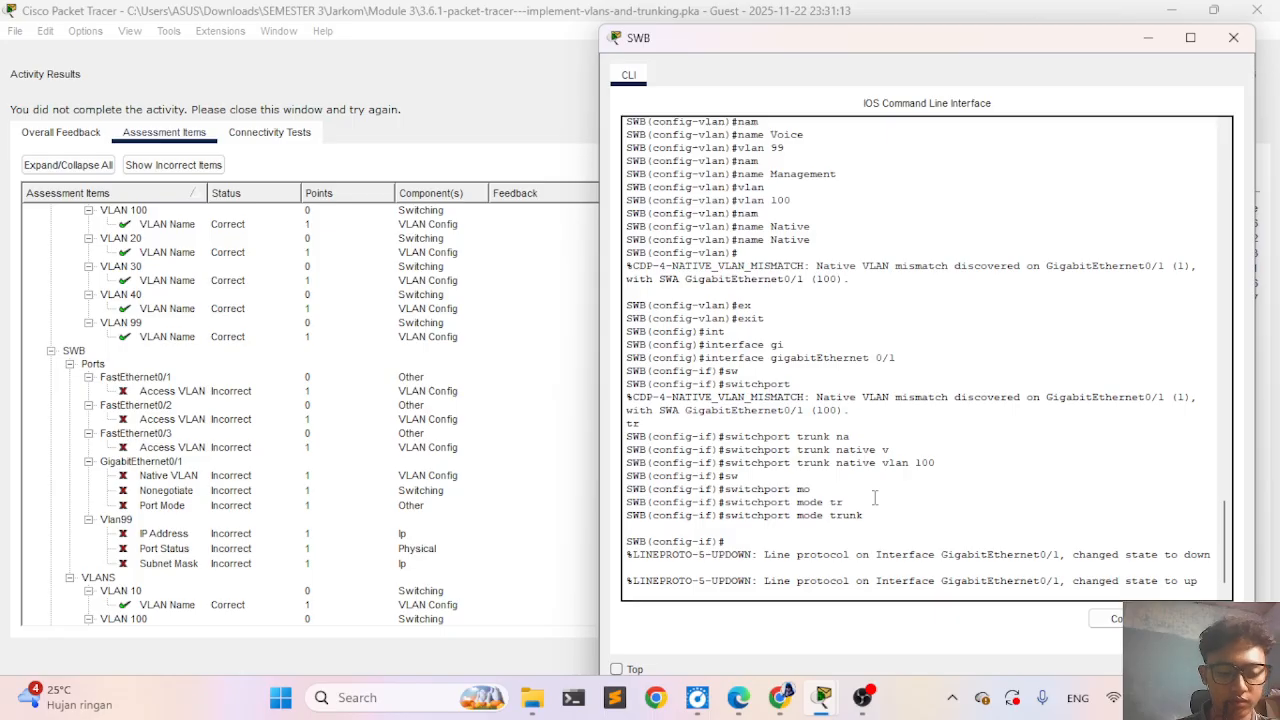
# - Disable trunk negotiation on SWB's GigabitEthernet 0/1 with switchport nonegotiate
pyautogui.write('sw')
pyautogui.press('Tab')
pyautogui.write('n')
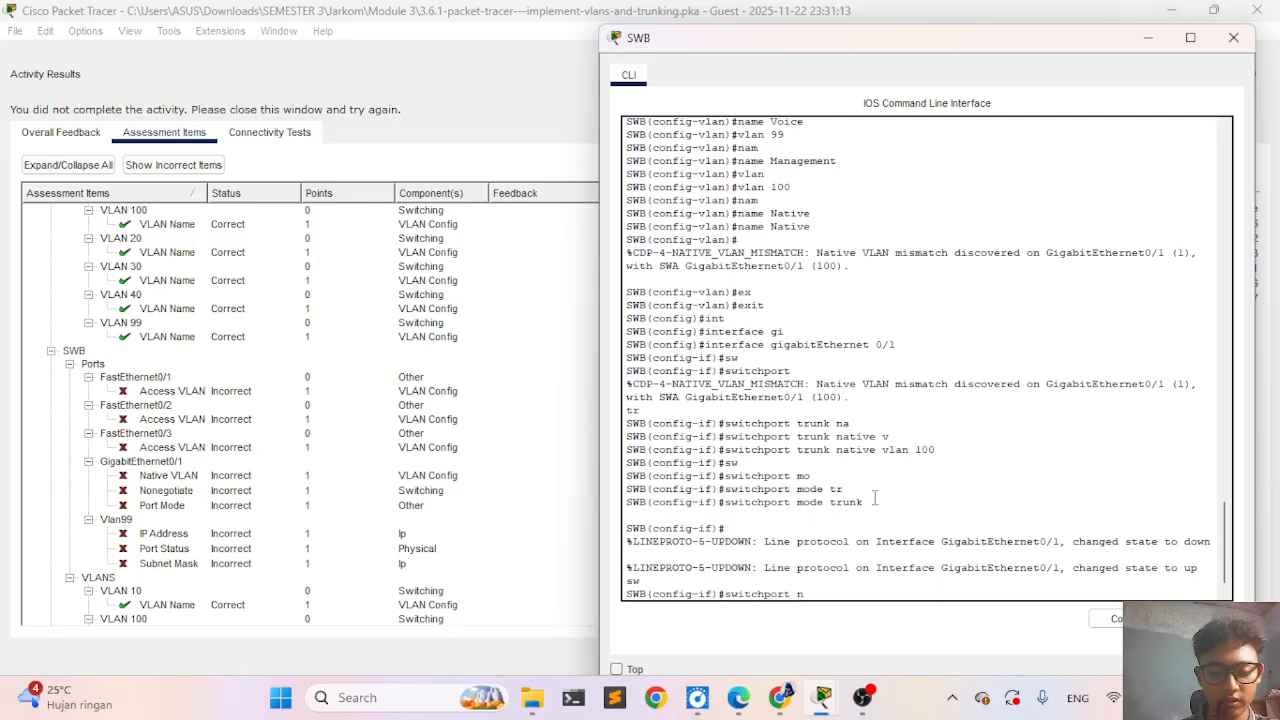
pyautogui.write('o')
pyautogui.press('Tab')
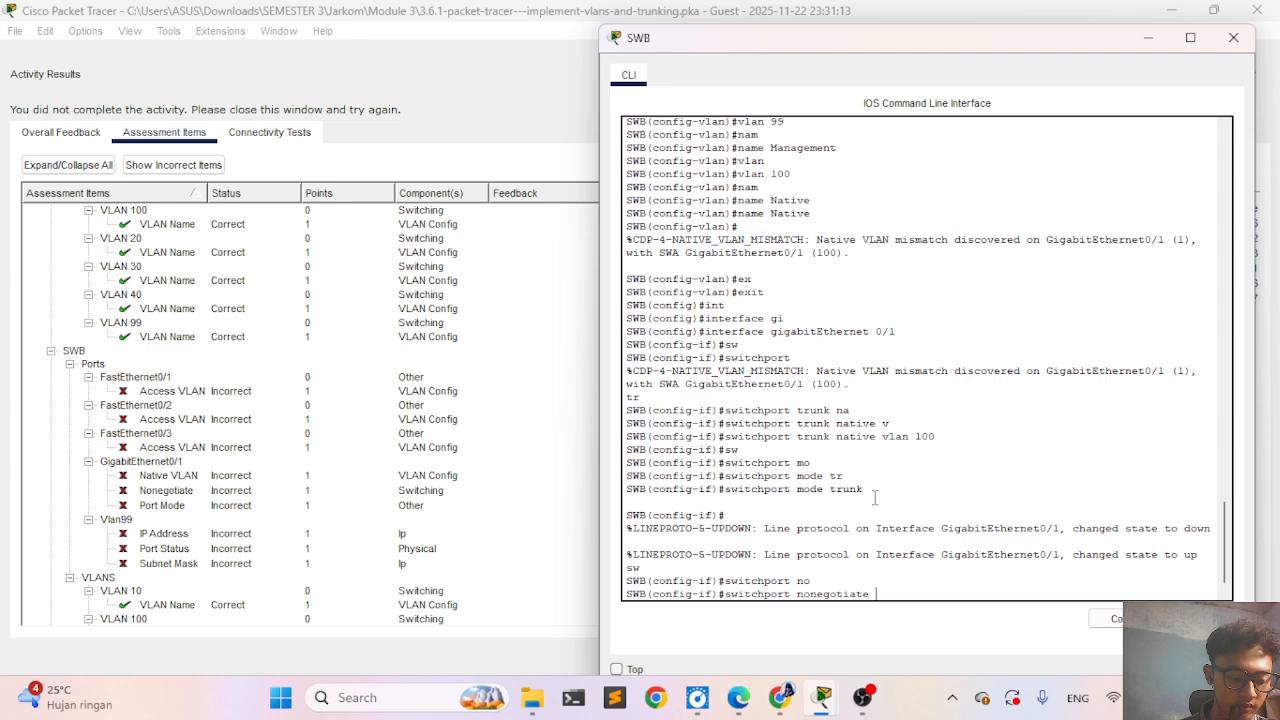
pyautogui.press('Return')
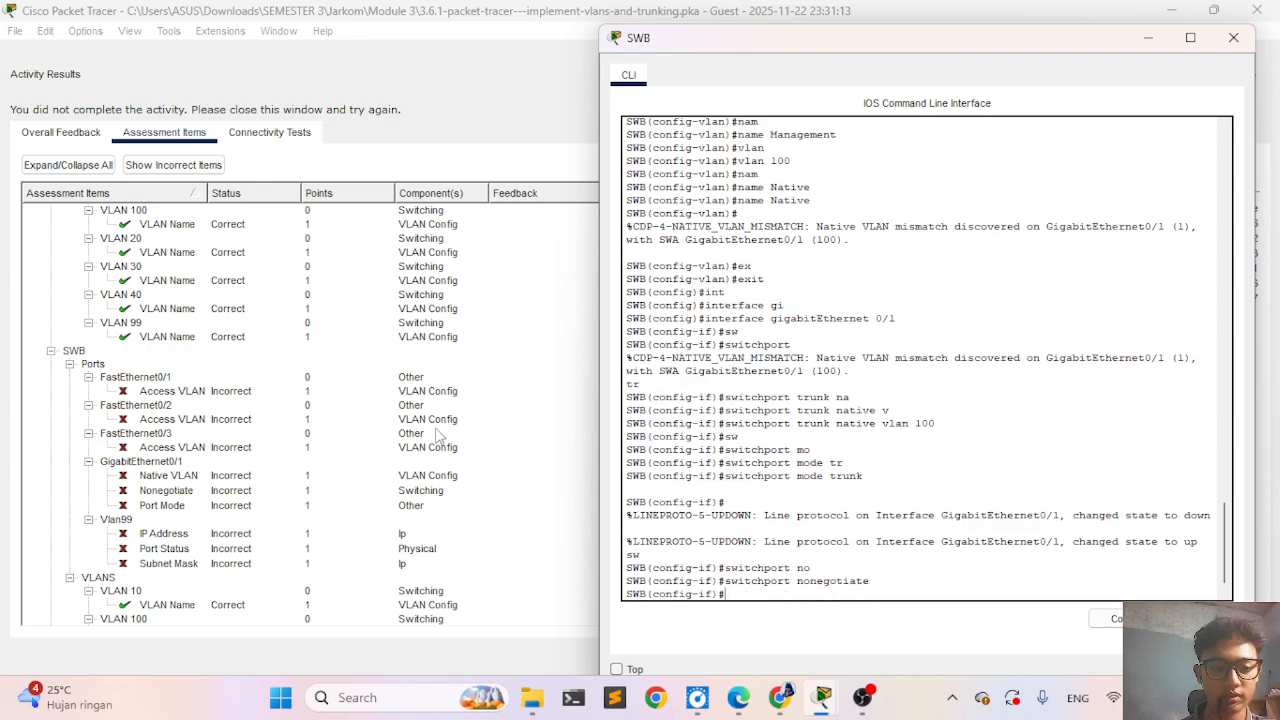
# - Close the old results, check the activity again and review the assessment items for SWB's ports
pyautogui.click(474, 436)
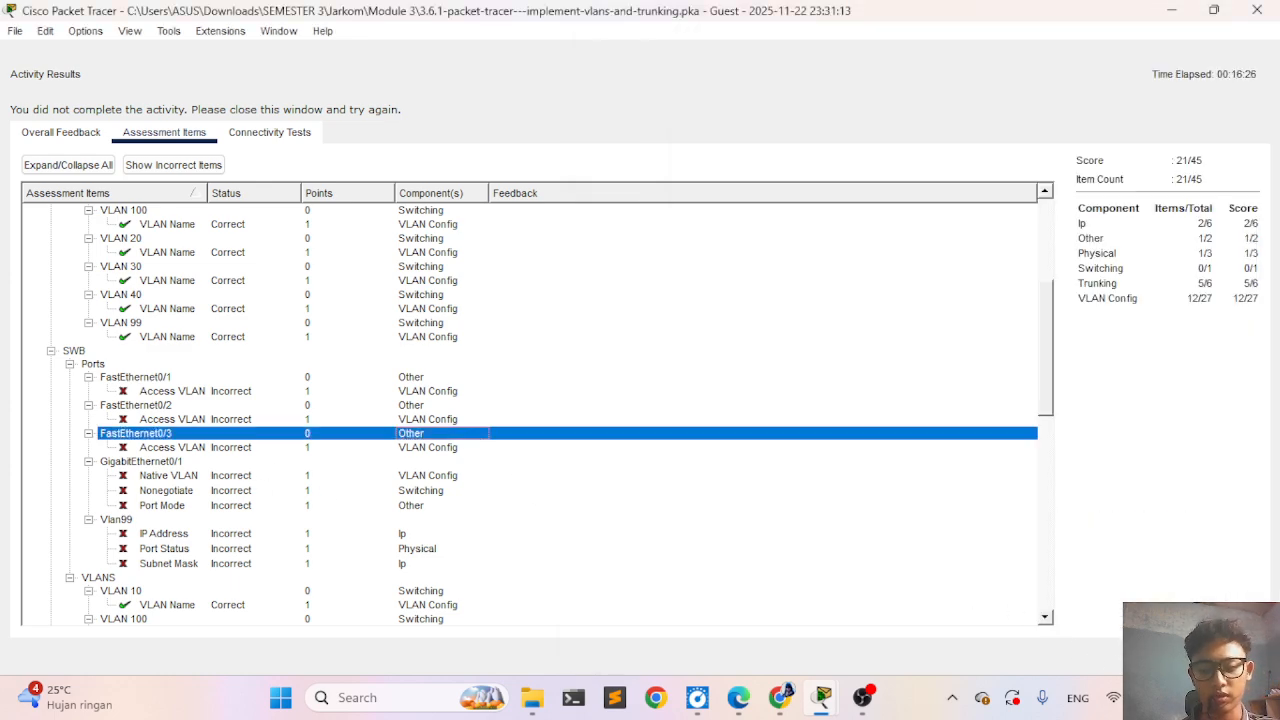
pyautogui.click(1229, 656)
pyautogui.click(91, 527)
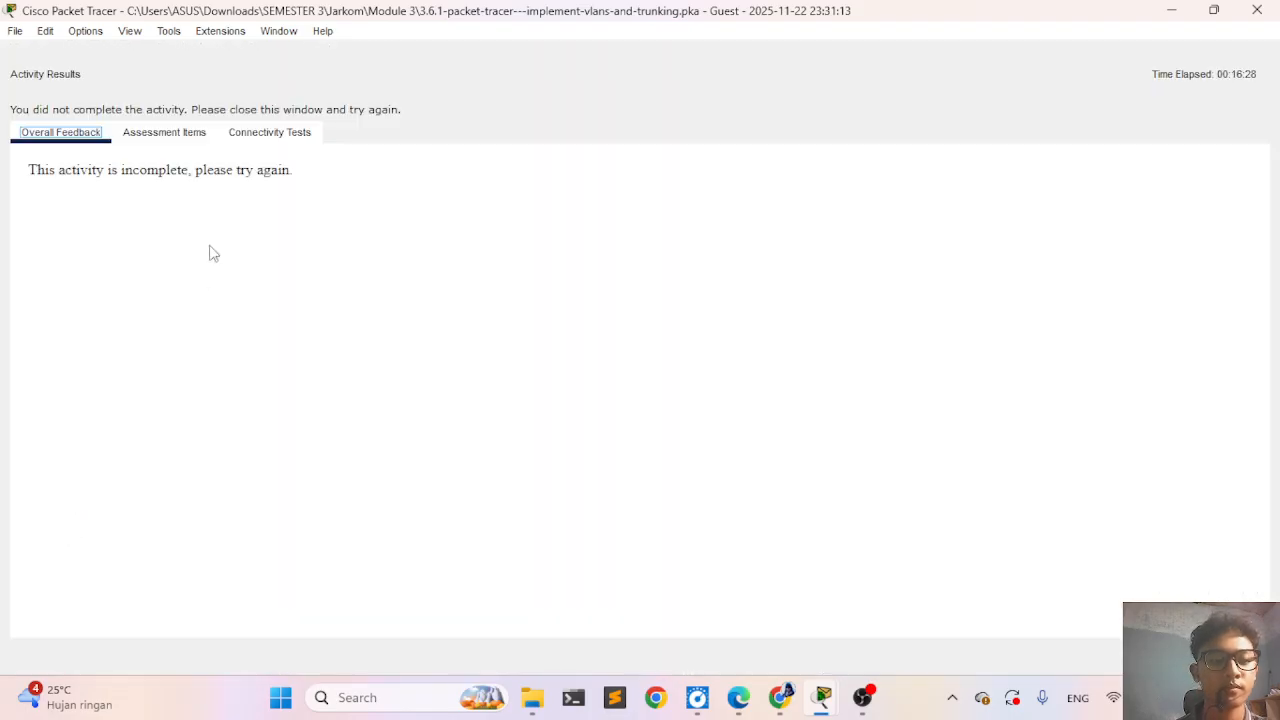
pyautogui.click(165, 136)
pyautogui.scroll(-10, 236, 398)
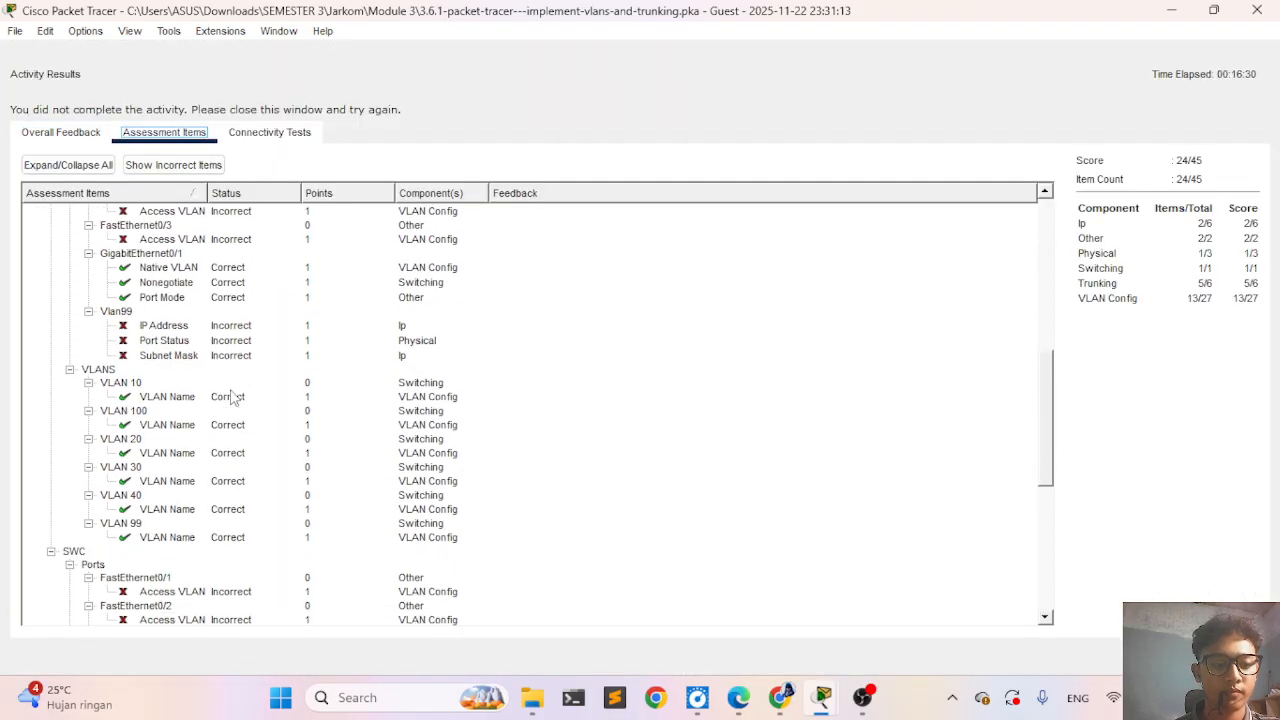
pyautogui.scroll(2, 236, 398)
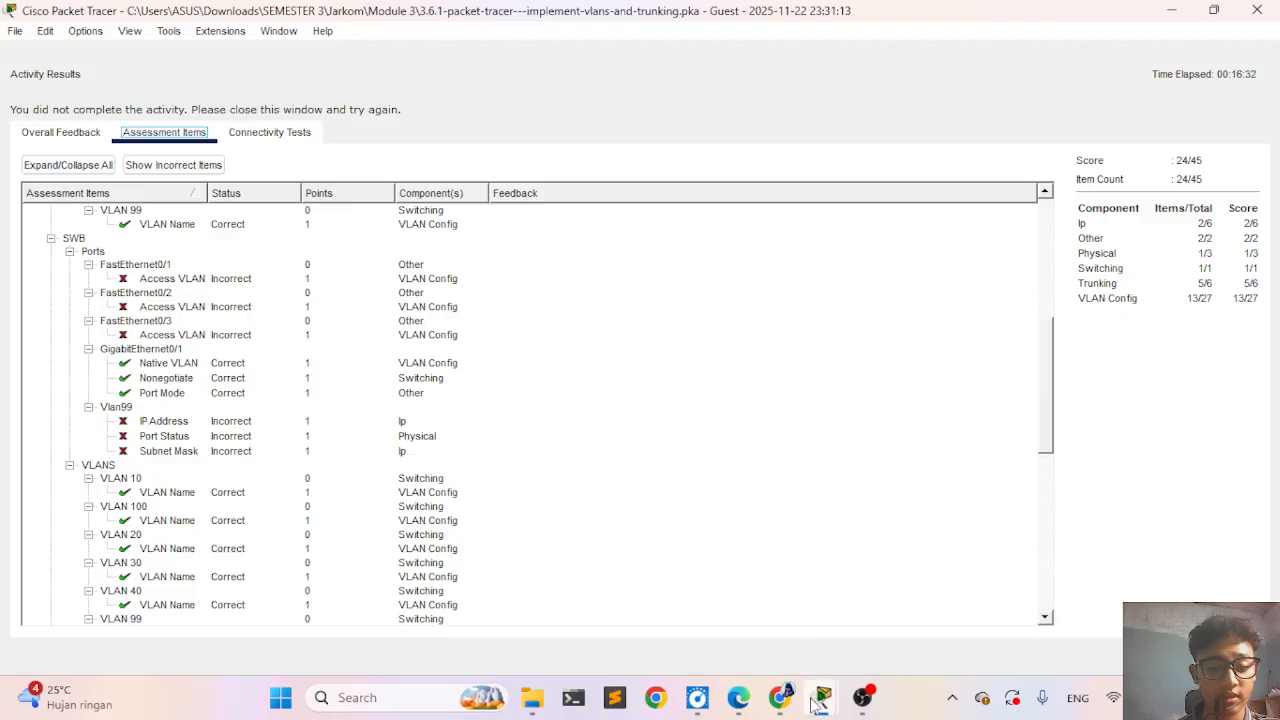
# - Return to SWB's command line and exit the GigabitEthernet 0/1 interface configuration
pyautogui.moveTo(816, 700)
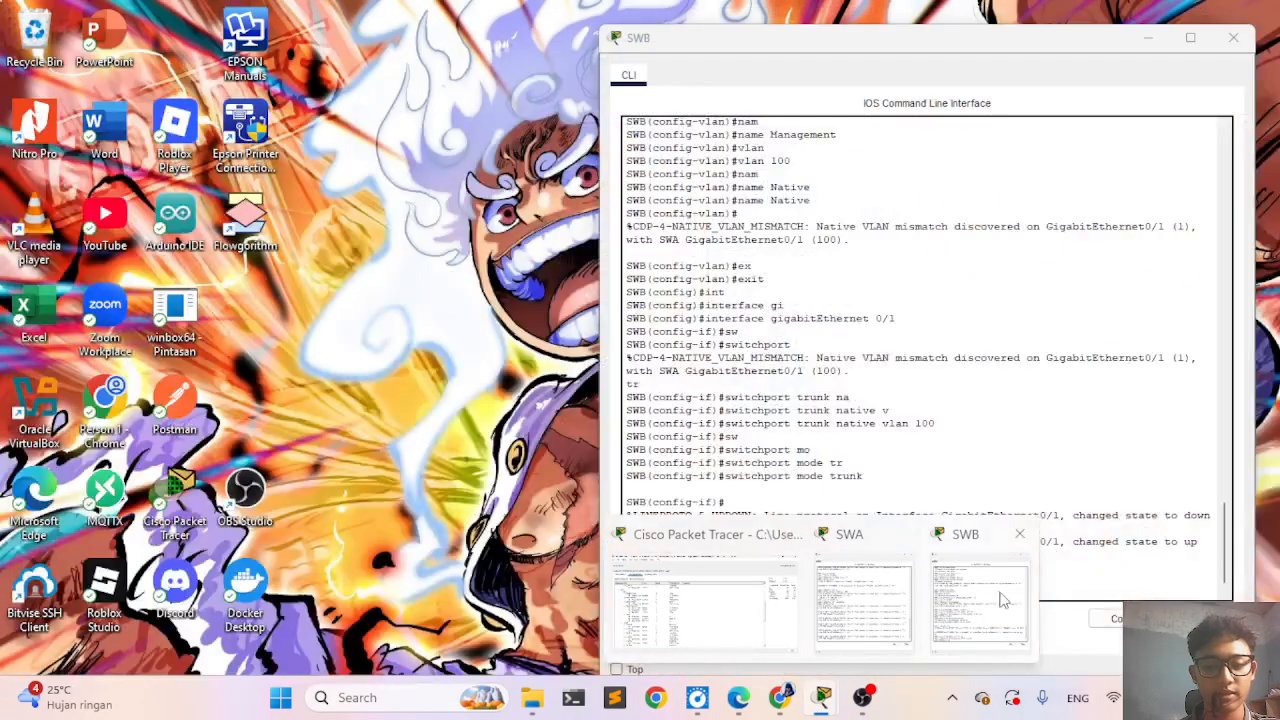
pyautogui.click(1000, 600)
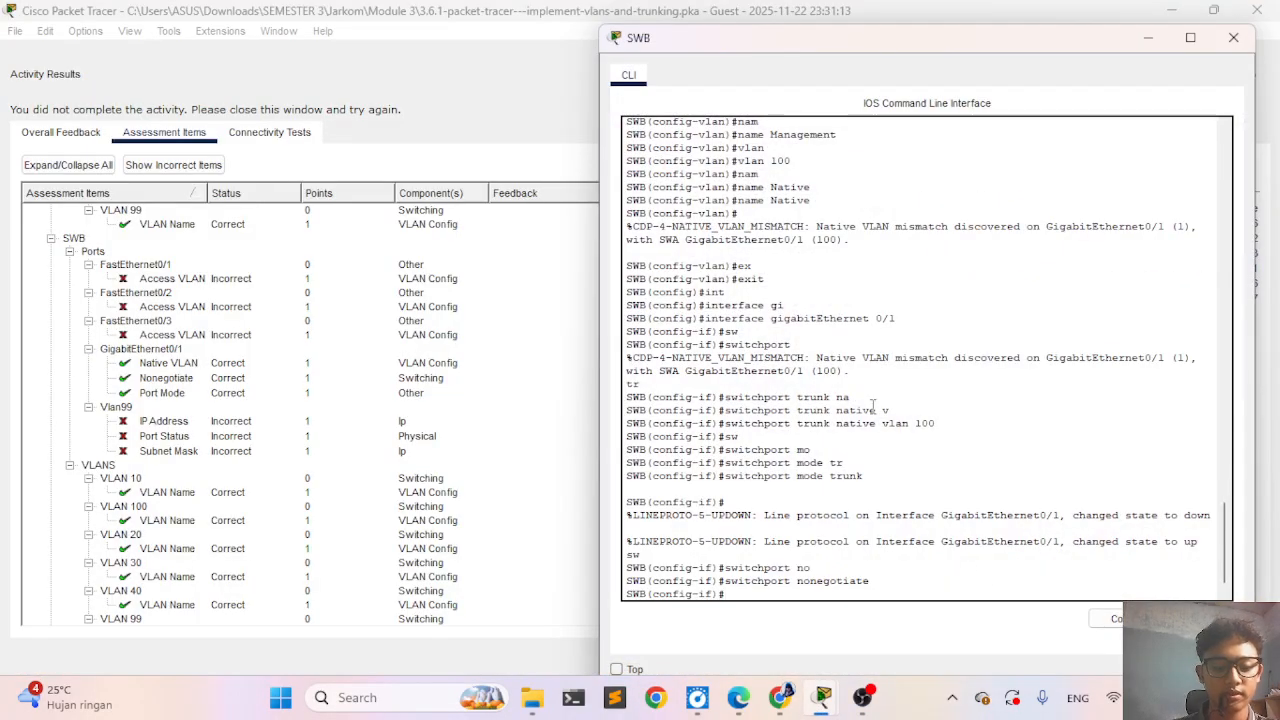
pyautogui.write('ex')
pyautogui.press('Tab')
pyautogui.press('Return')
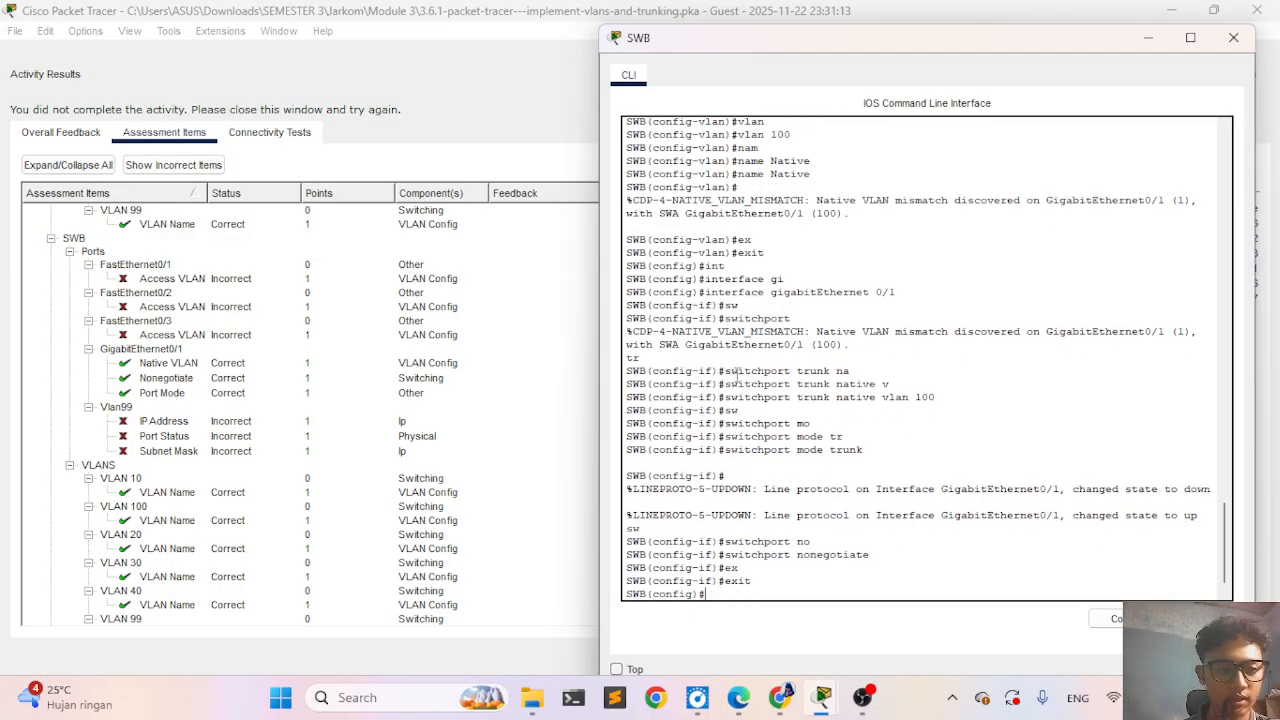
# - Enter interface configuration for FastEthernet 0/1 on SWB and start a switchport command
pyautogui.press('Up')
pyautogui.press('Up')
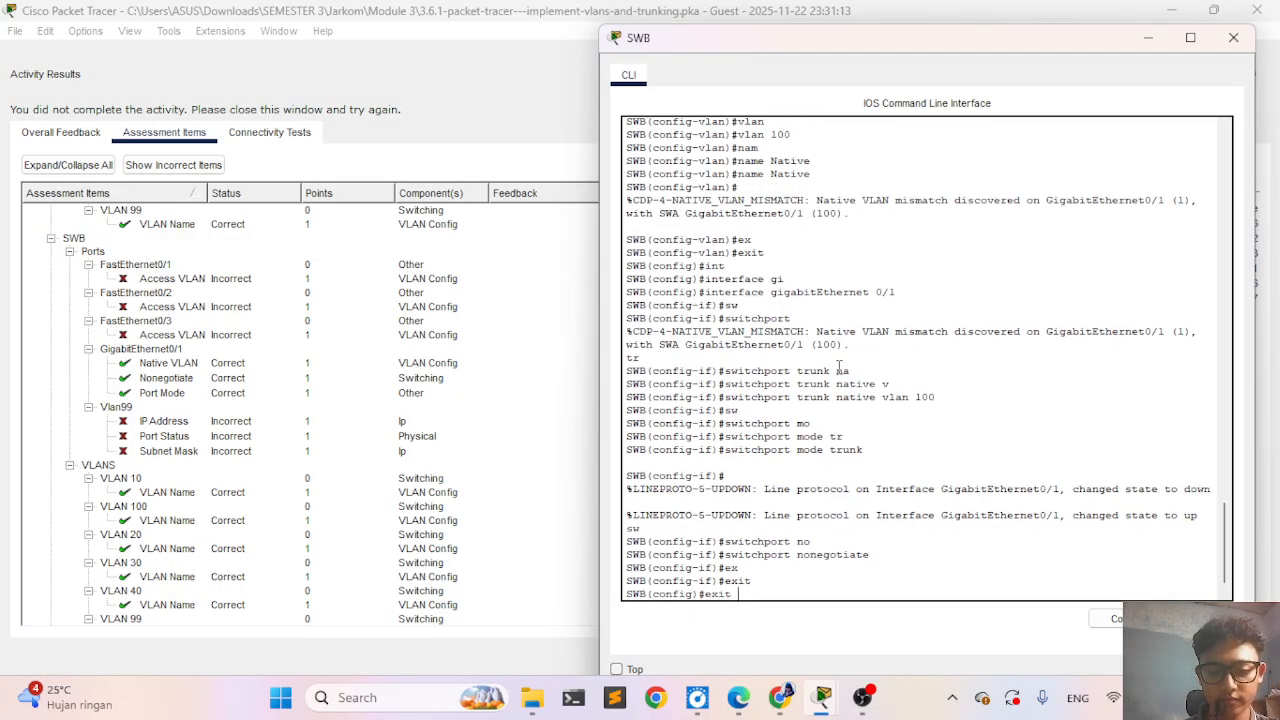
pyautogui.press('Up')
pyautogui.press('Up')
pyautogui.press('Up')
pyautogui.press('Up')
pyautogui.press('Up')
pyautogui.press('Up')
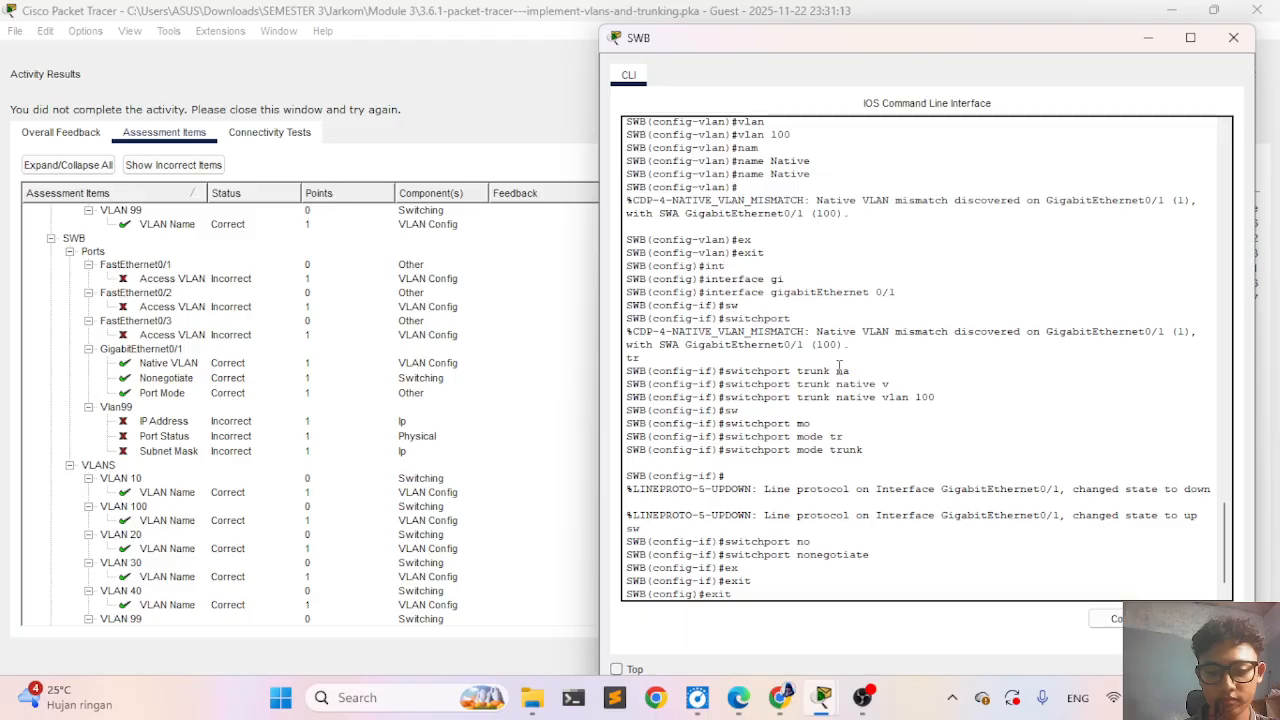
pyautogui.press('BackSpace')
pyautogui.press('BackSpace')
pyautogui.press('BackSpace')
pyautogui.press('BackSpace')
pyautogui.press('BackSpace')
pyautogui.press('BackSpace')
pyautogui.press('BackSpace')
pyautogui.press('BackSpace')
pyautogui.press('BackSpace')
pyautogui.press('BackSpace')
pyautogui.press('BackSpace')
pyautogui.press('BackSpace')
pyautogui.press('BackSpace')
pyautogui.press('BackSpace')
pyautogui.press('BackSpace')
pyautogui.press('BackSpace')
pyautogui.press('BackSpace')
pyautogui.press('BackSpace')
pyautogui.press('BackSpace')
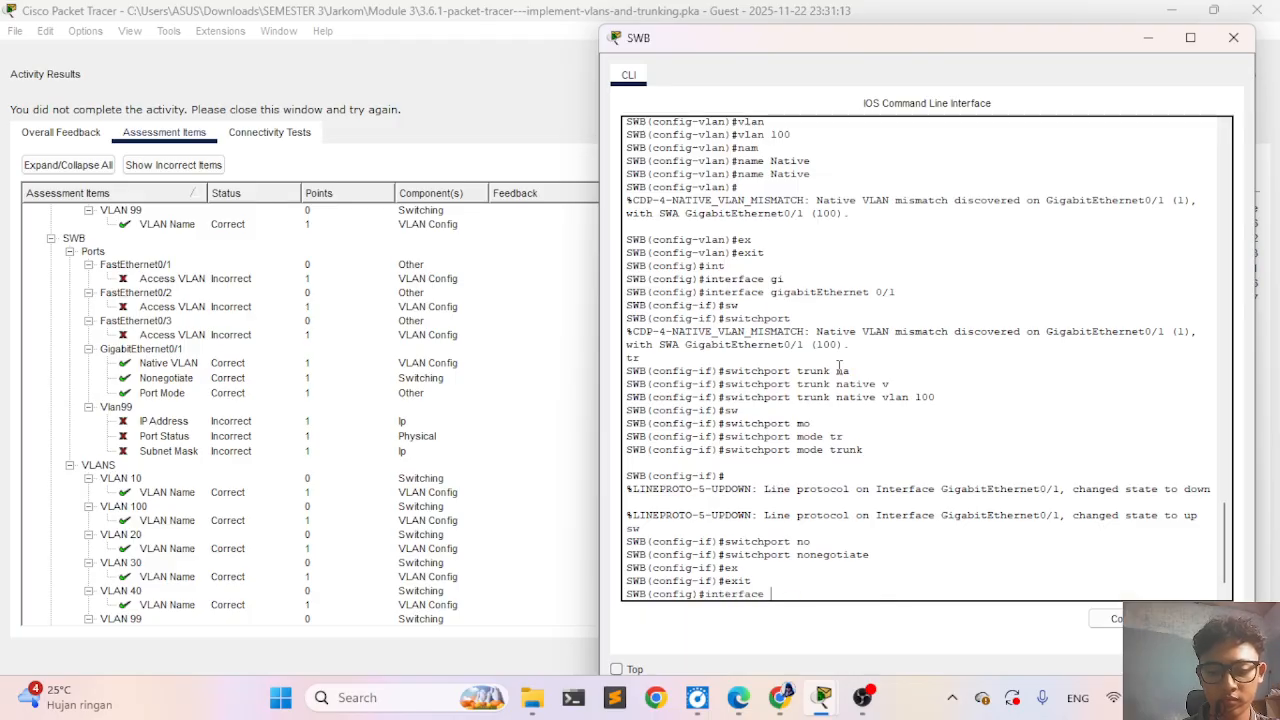
pyautogui.write('fa')
pyautogui.press('Tab')
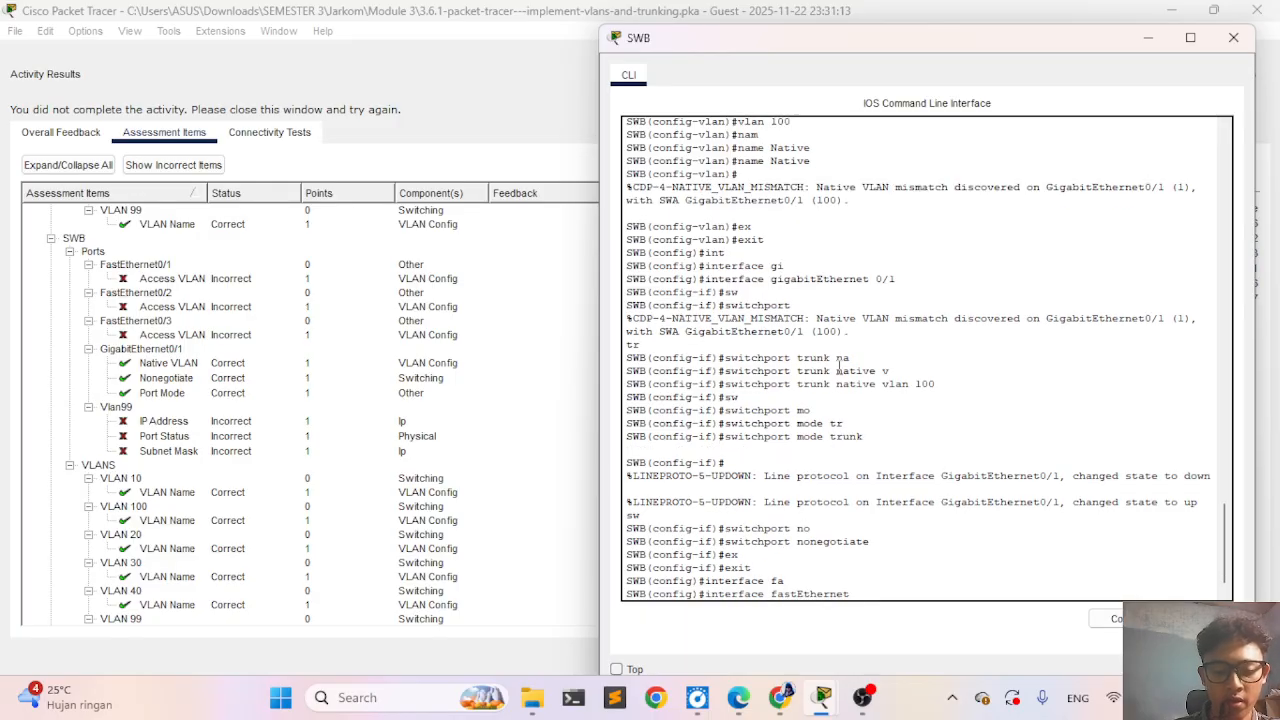
pyautogui.write('0/1')
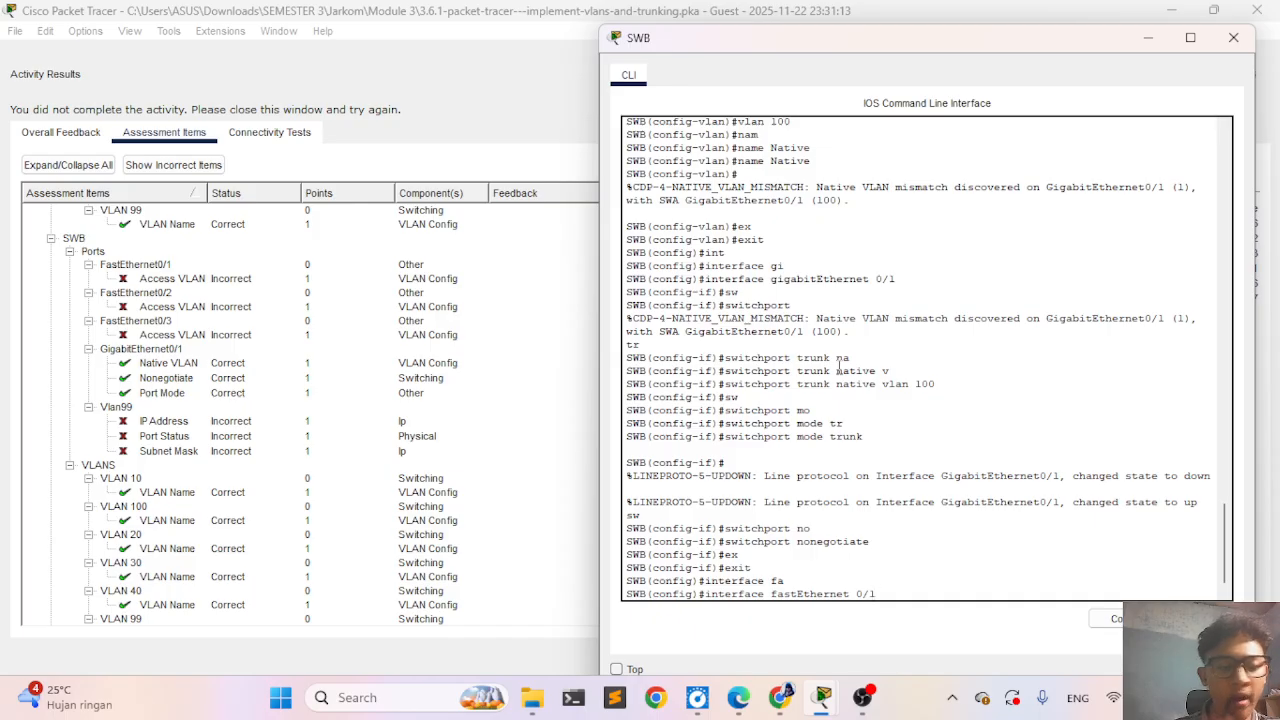
pyautogui.press('Return')
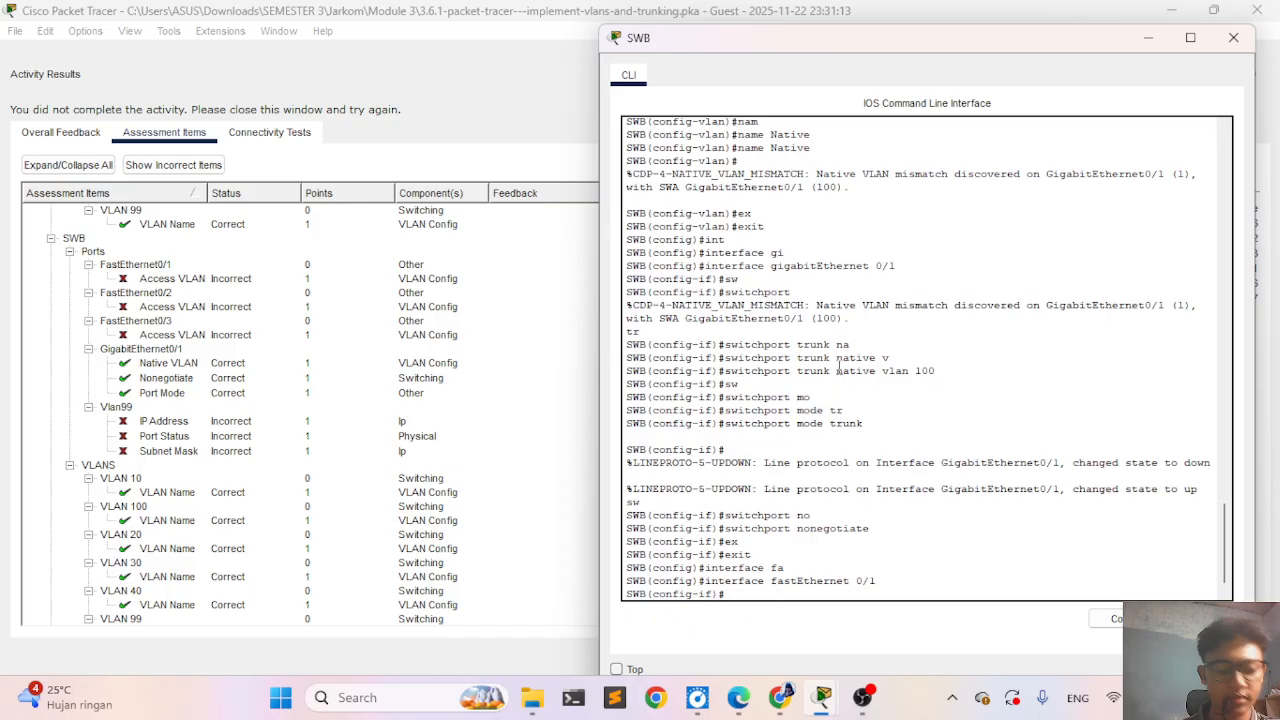
pyautogui.write('sw')
pyautogui.press('Tab')
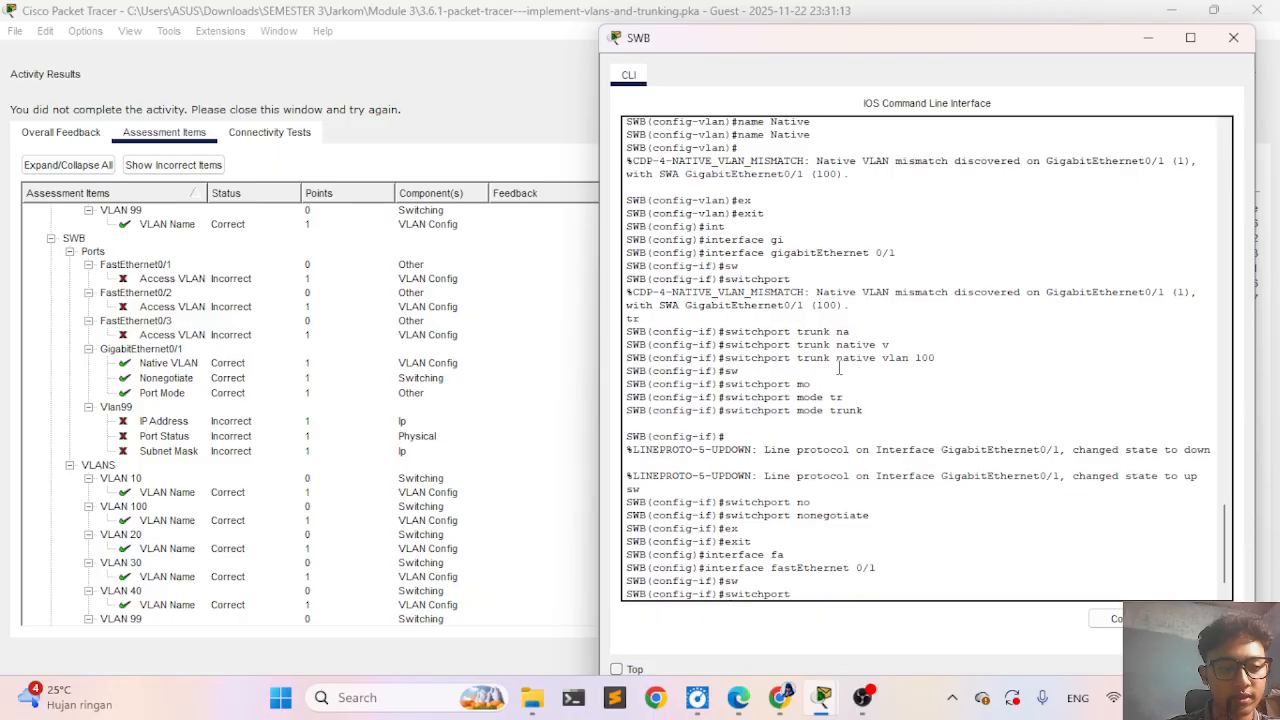
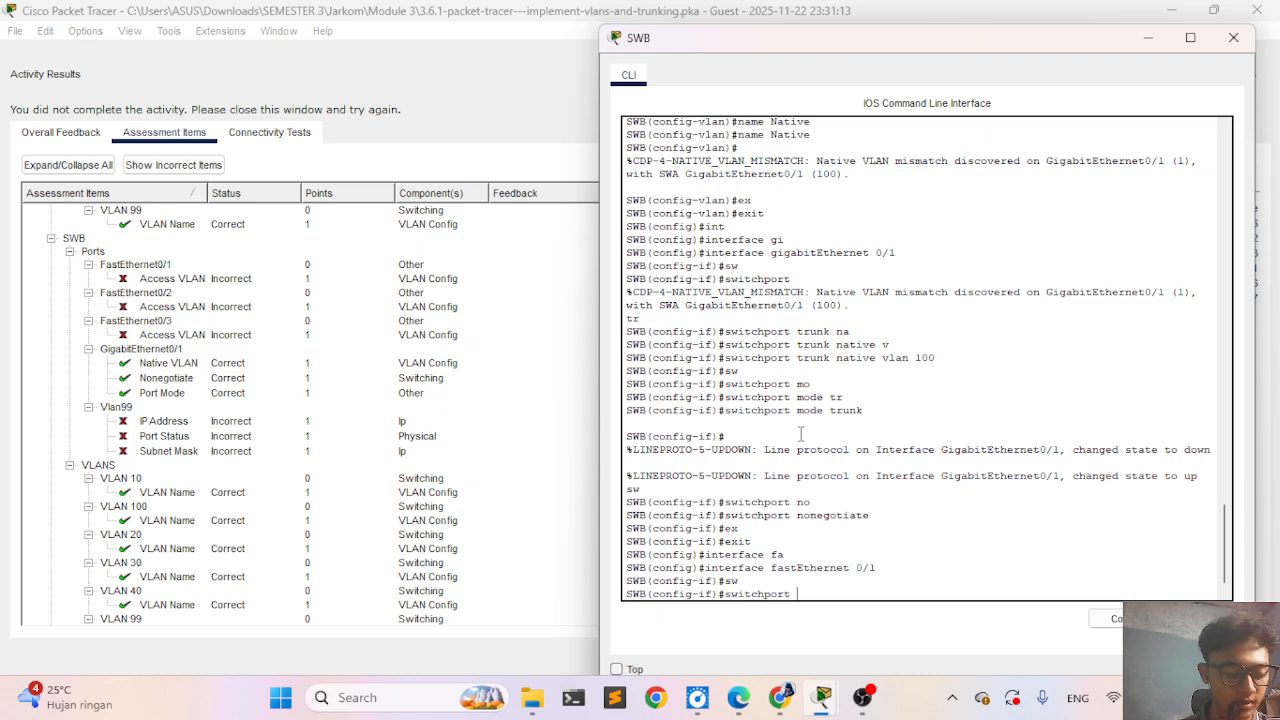
# - Assign SWB's FastEthernet 0/1 port to access VLAN 10
pyautogui.write('acc')
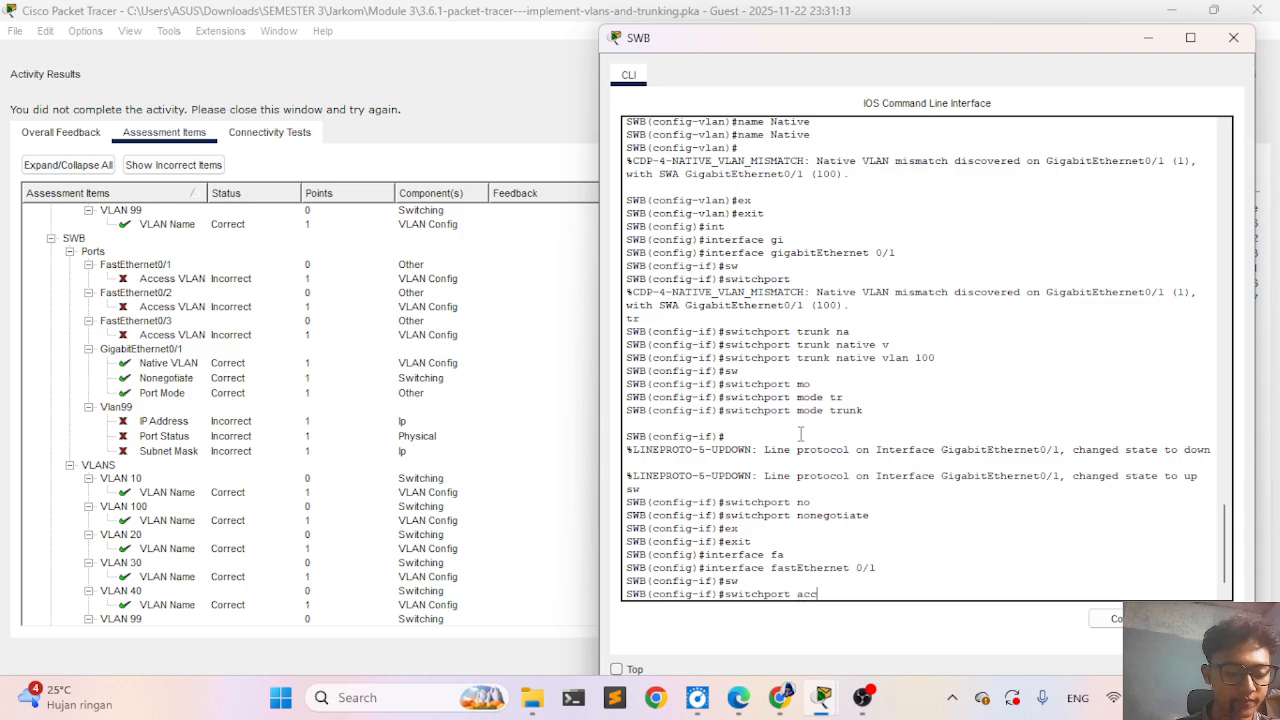
pyautogui.press('Tab')
pyautogui.write('v')
pyautogui.press('Tab')
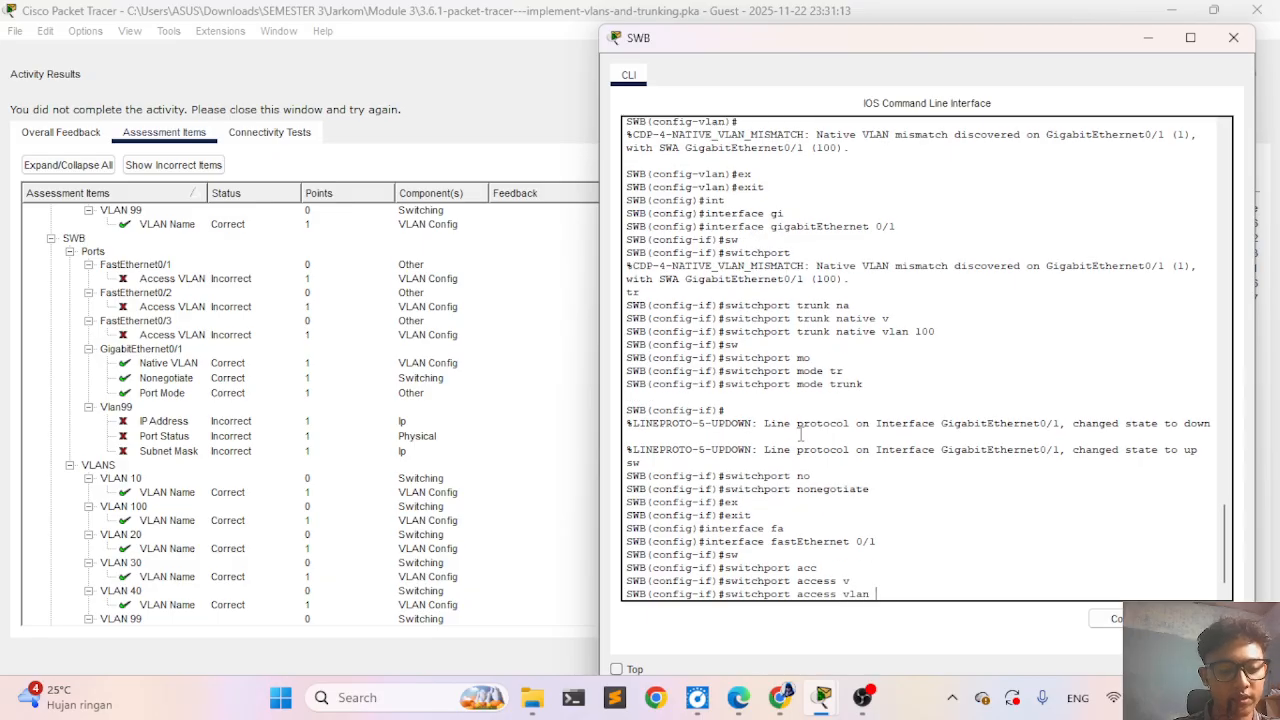
pyautogui.write('10')
pyautogui.press('Return')
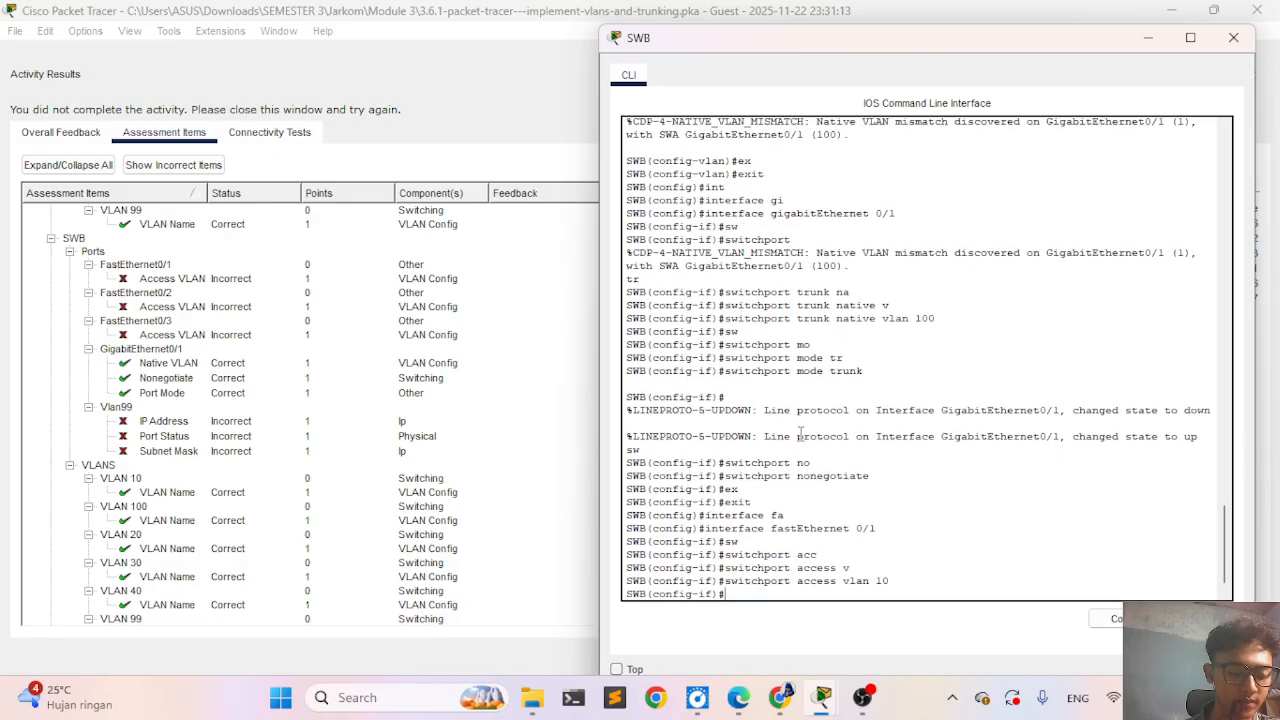
# - Set FastEthernet 0/1 on SWB to access mode and exit its interface configuration
pyautogui.write('sw')
pyautogui.press('Tab')
pyautogui.write('mo')
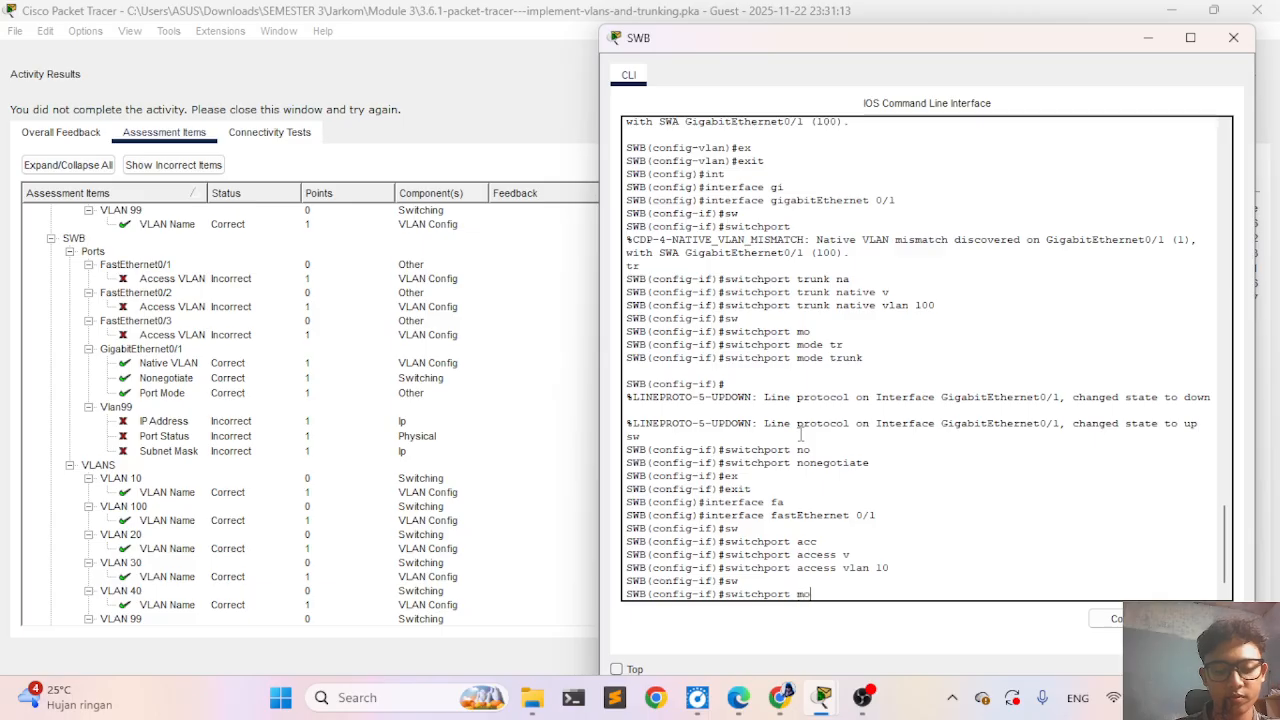
pyautogui.press('Tab')
pyautogui.write('acc')
pyautogui.press('Tab')
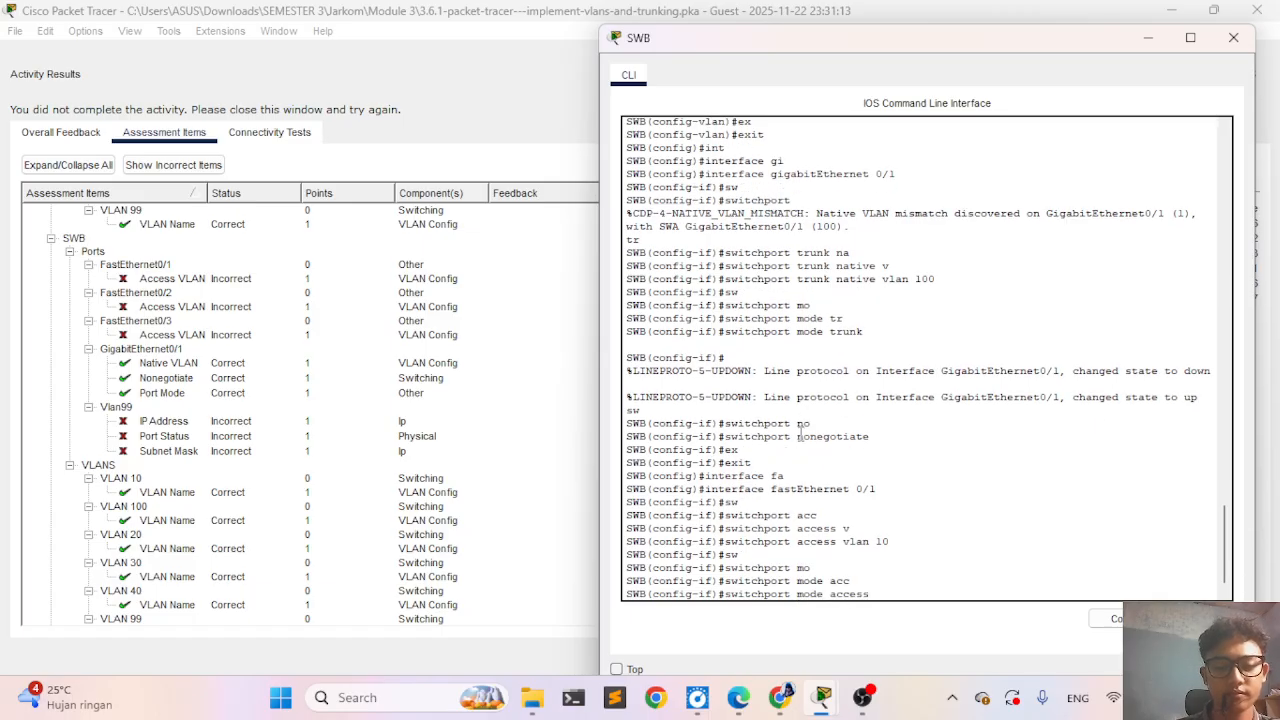
pyautogui.press('Return')
pyautogui.write('ex')
pyautogui.press('Tab')
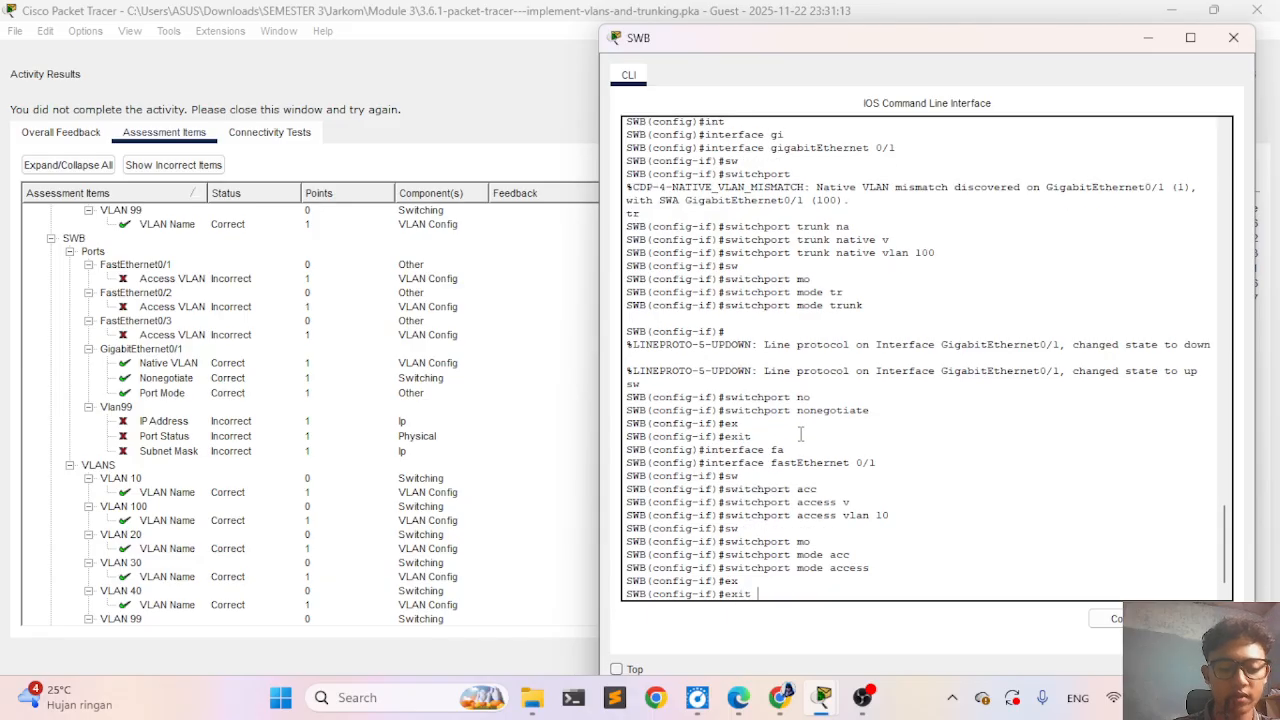
pyautogui.press('Return')
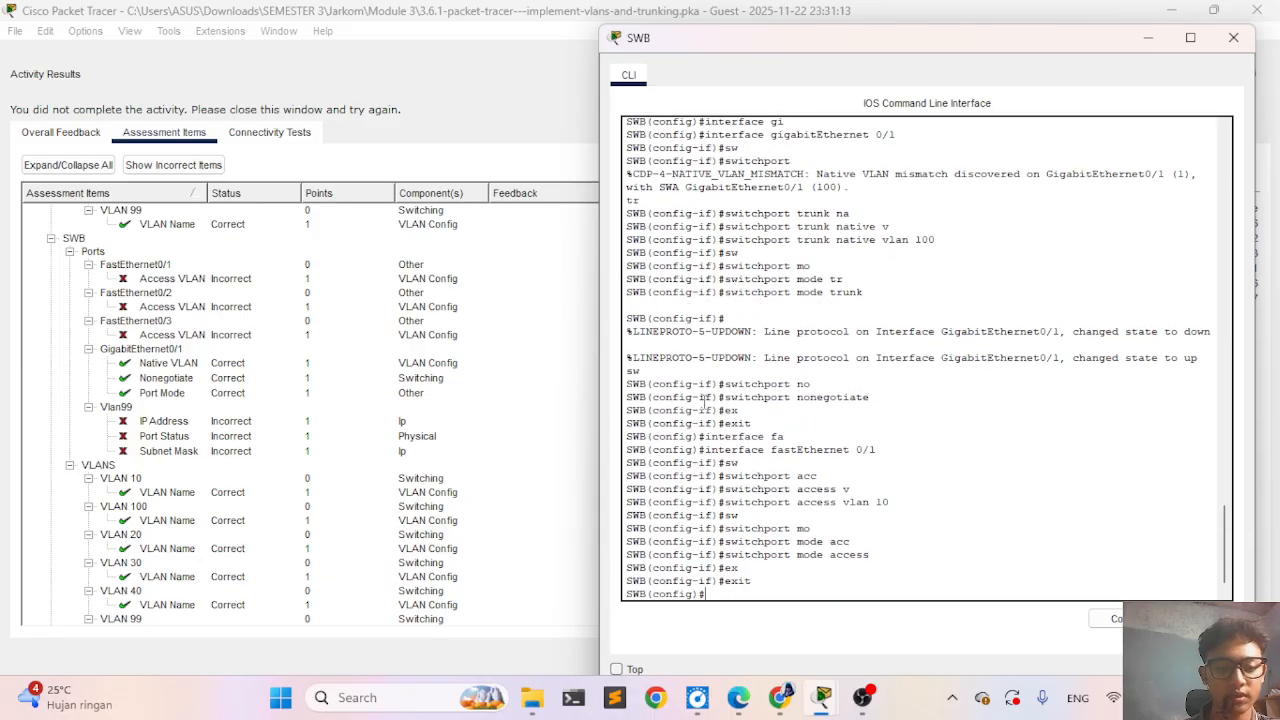
# - Enter interface configuration for FastEthernet 0/2 on SWB
pyautogui.press('Up')
pyautogui.press('Up')
pyautogui.press('Up')
pyautogui.press('Up')
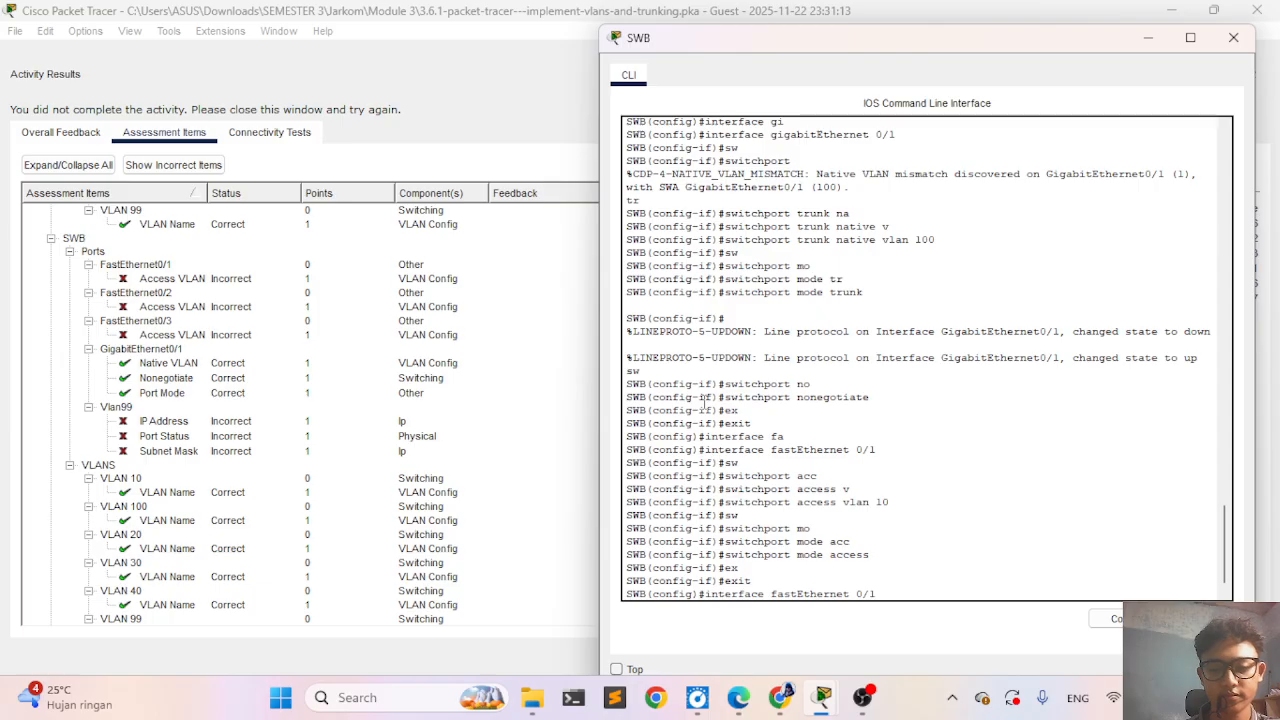
pyautogui.press('BackSpace')
pyautogui.write('2')
pyautogui.press('Return')
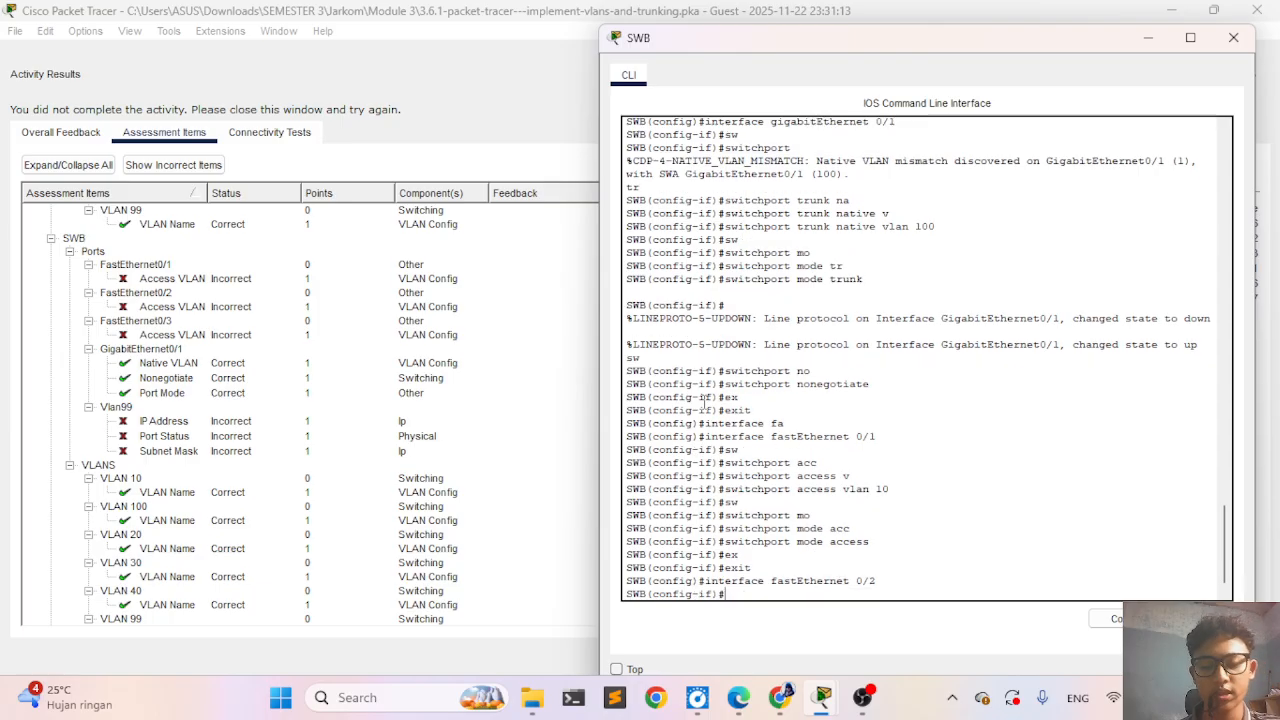
# - Assign SWB's FastEthernet 0/2 port to access VLAN 20
pyautogui.press('Up')
pyautogui.press('Up')
pyautogui.press('Up')
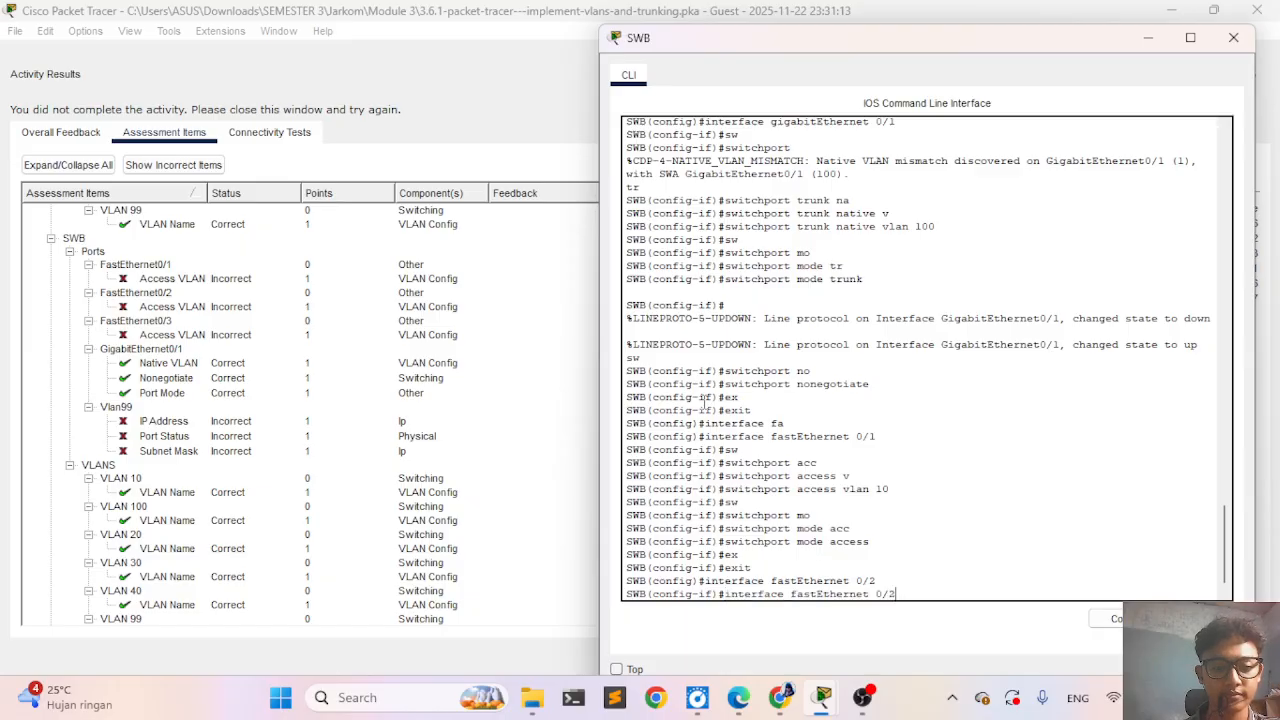
pyautogui.press('Up')
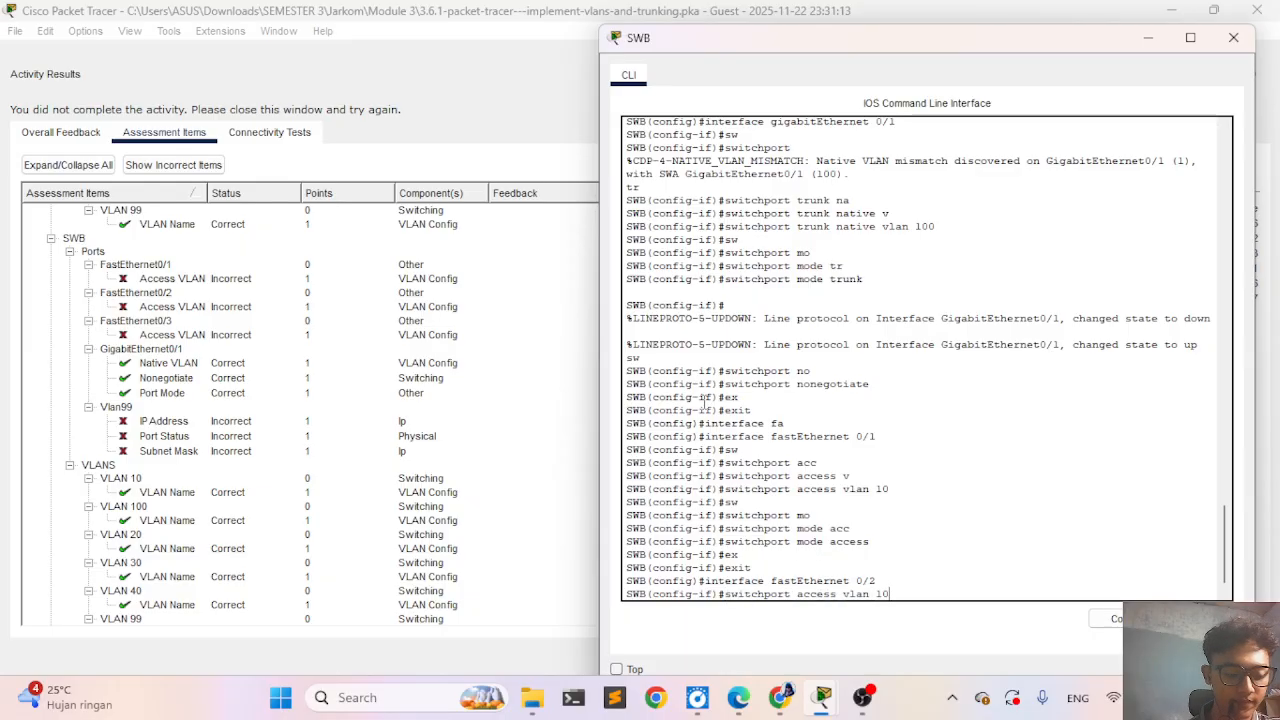
pyautogui.press('BackSpace')
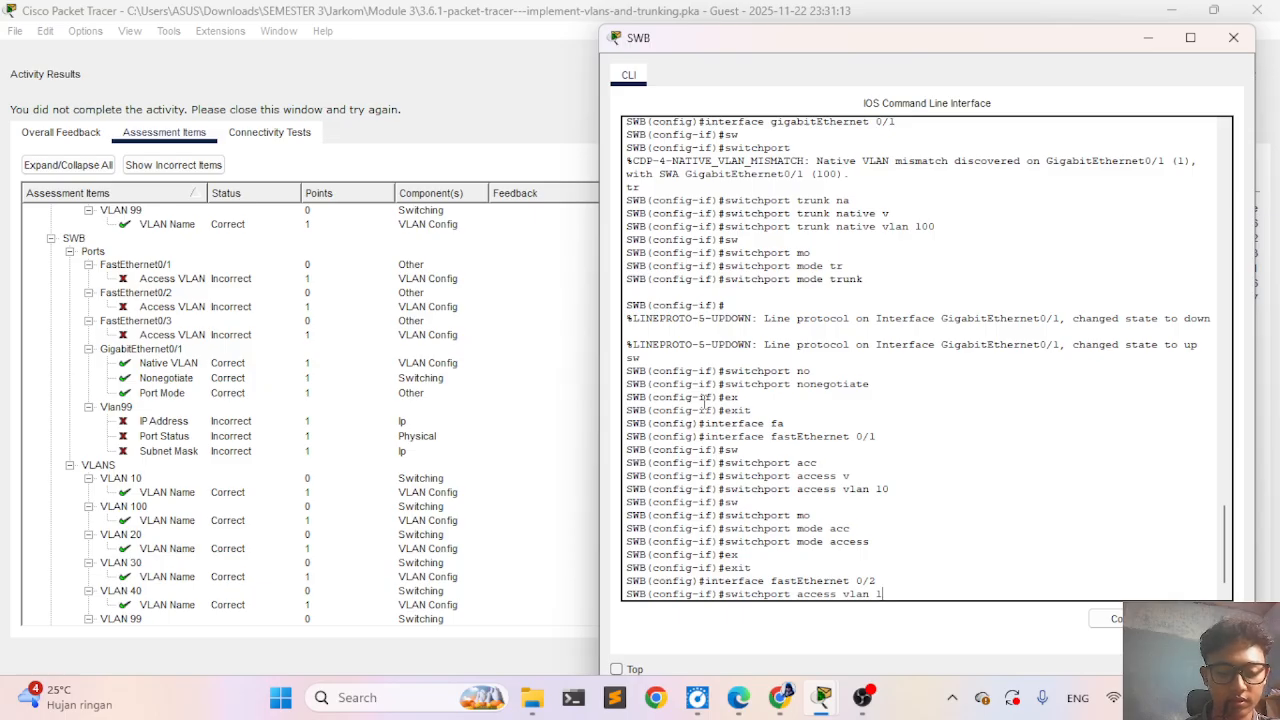
pyautogui.press('BackSpace')
pyautogui.write('20')
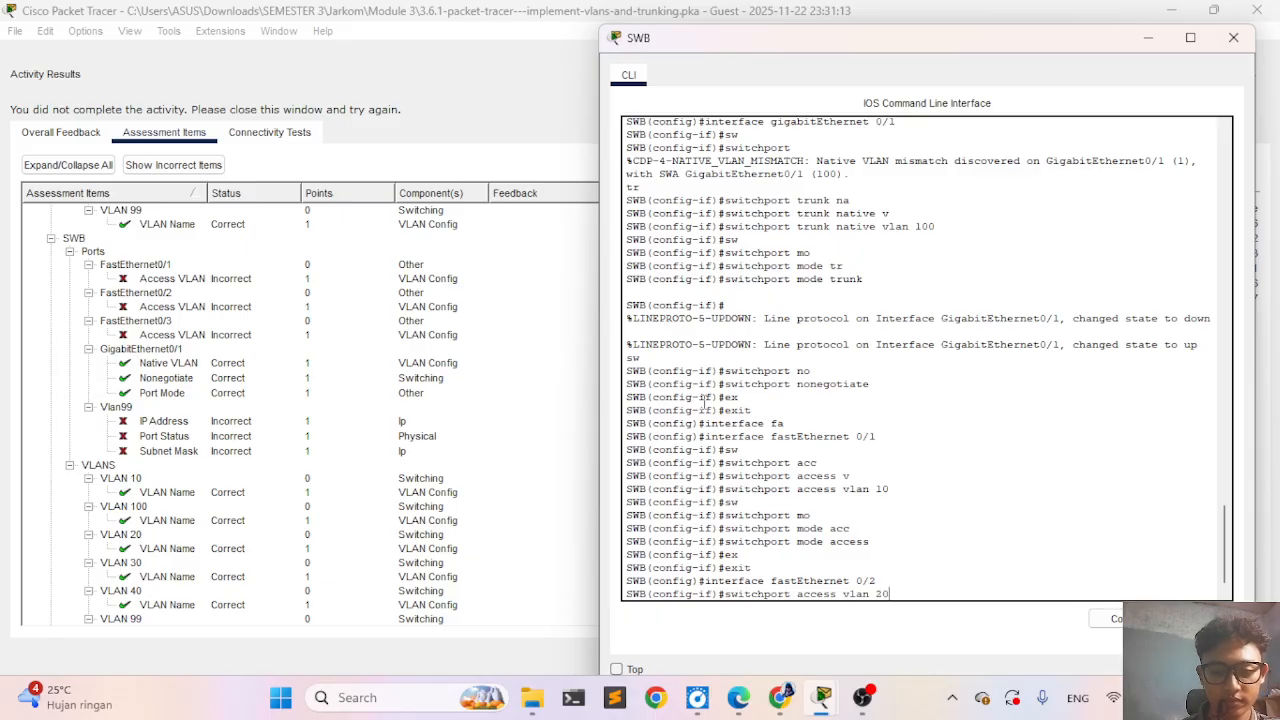
pyautogui.press('Return')
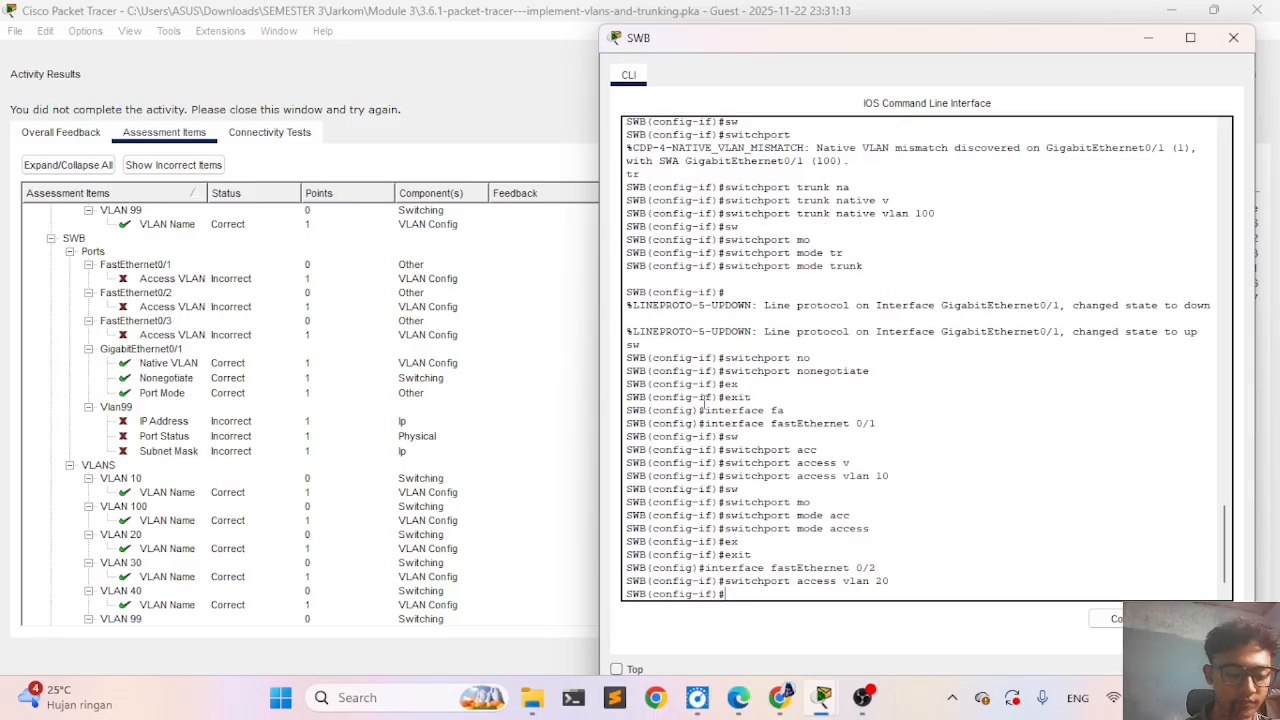
# - Set FastEthernet 0/2 on SWB to access mode with switchport mode access
pyautogui.press('Up')
pyautogui.press('Up')
pyautogui.press('Up')
pyautogui.press('Up')
pyautogui.press('Up')
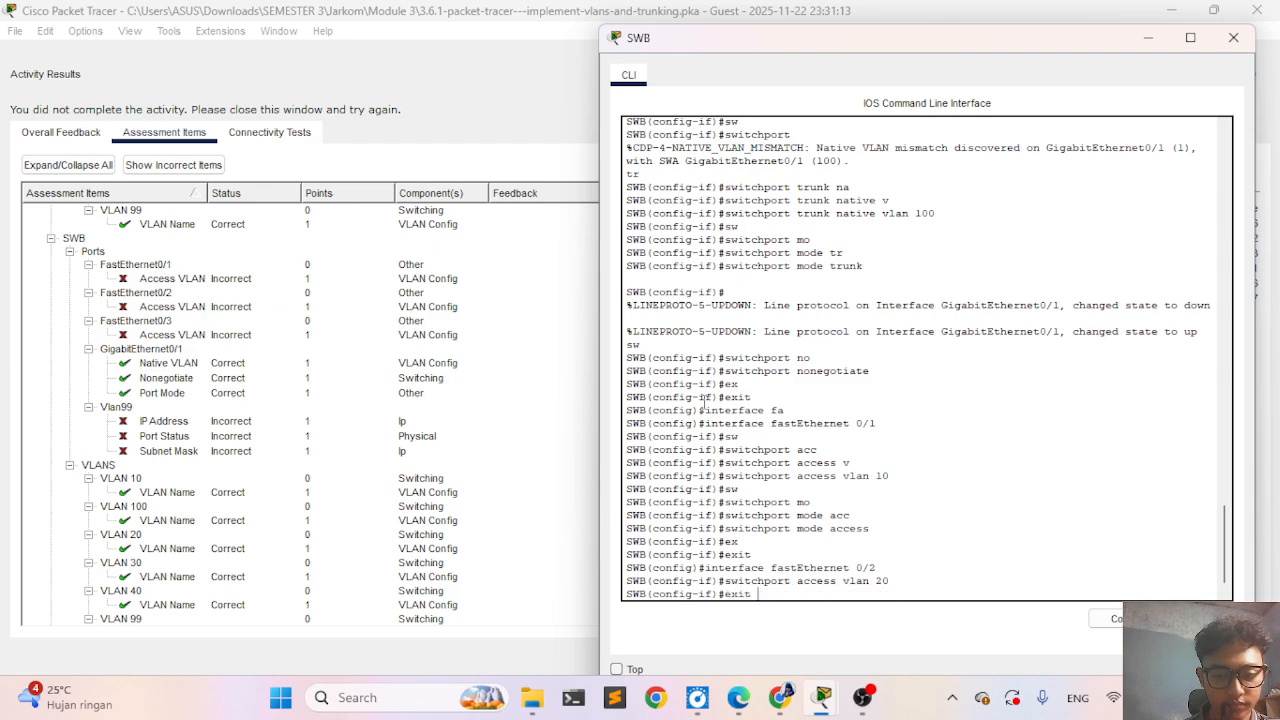
pyautogui.press('Return')
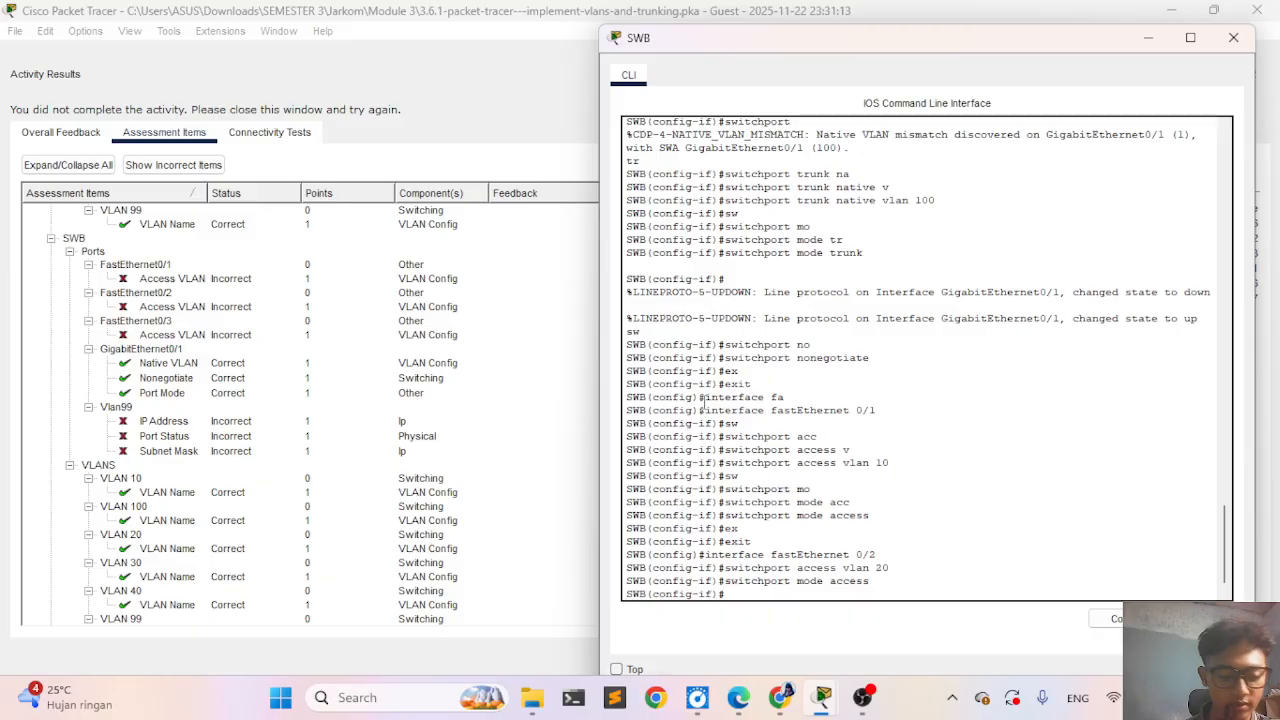
# - Exit the FastEthernet 0/2 interface configuration on SWB
pyautogui.press('Up')
pyautogui.press('Up')
pyautogui.press('Up')
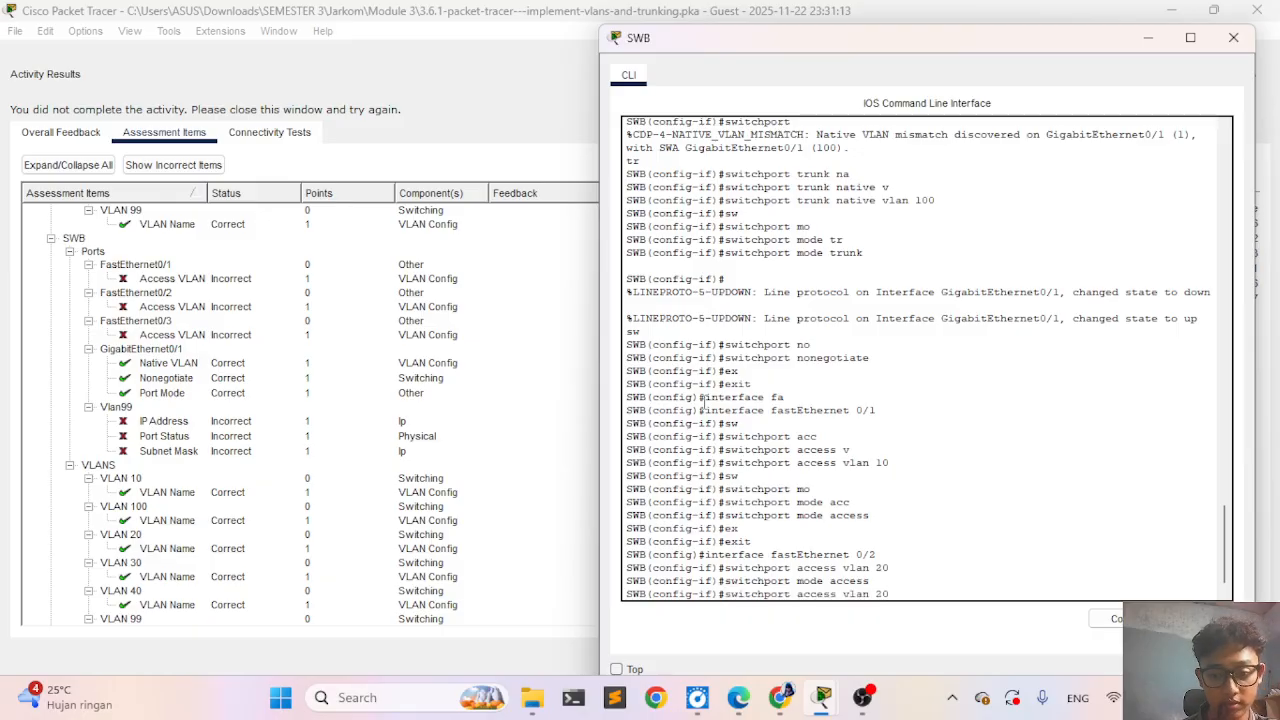
pyautogui.press('BackSpace')
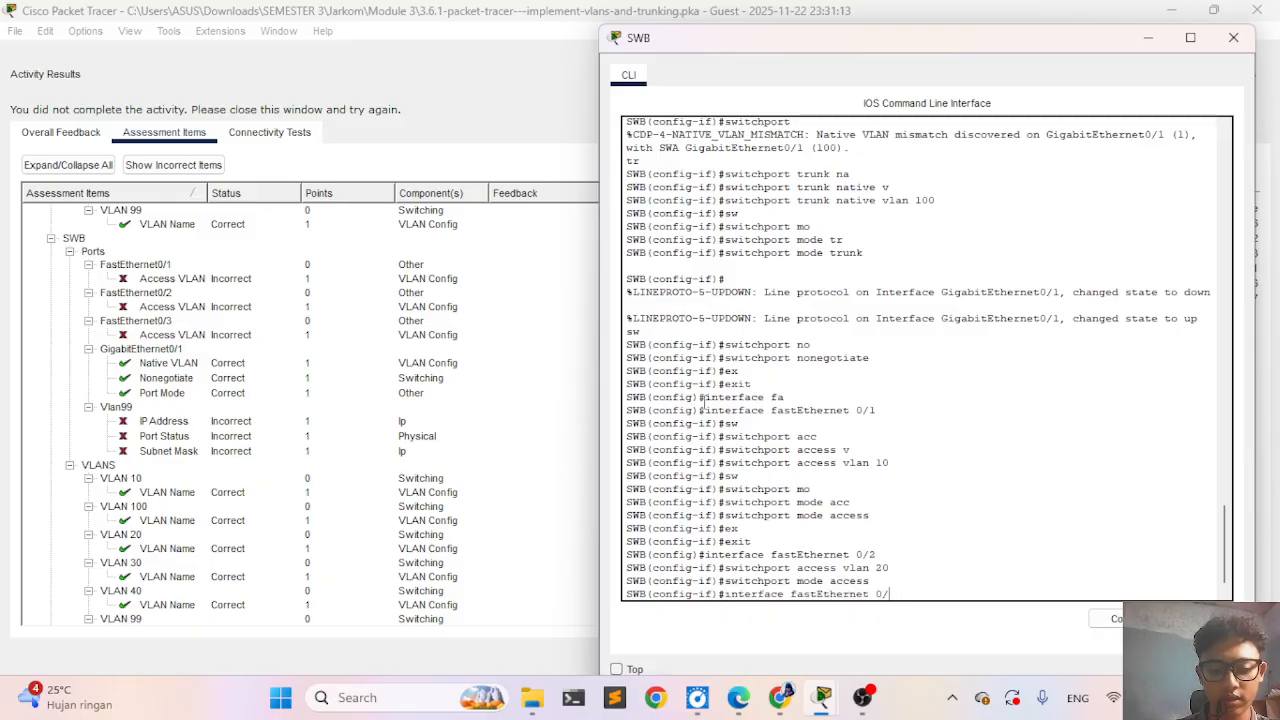
pyautogui.press('Down')
pyautogui.press('Down')
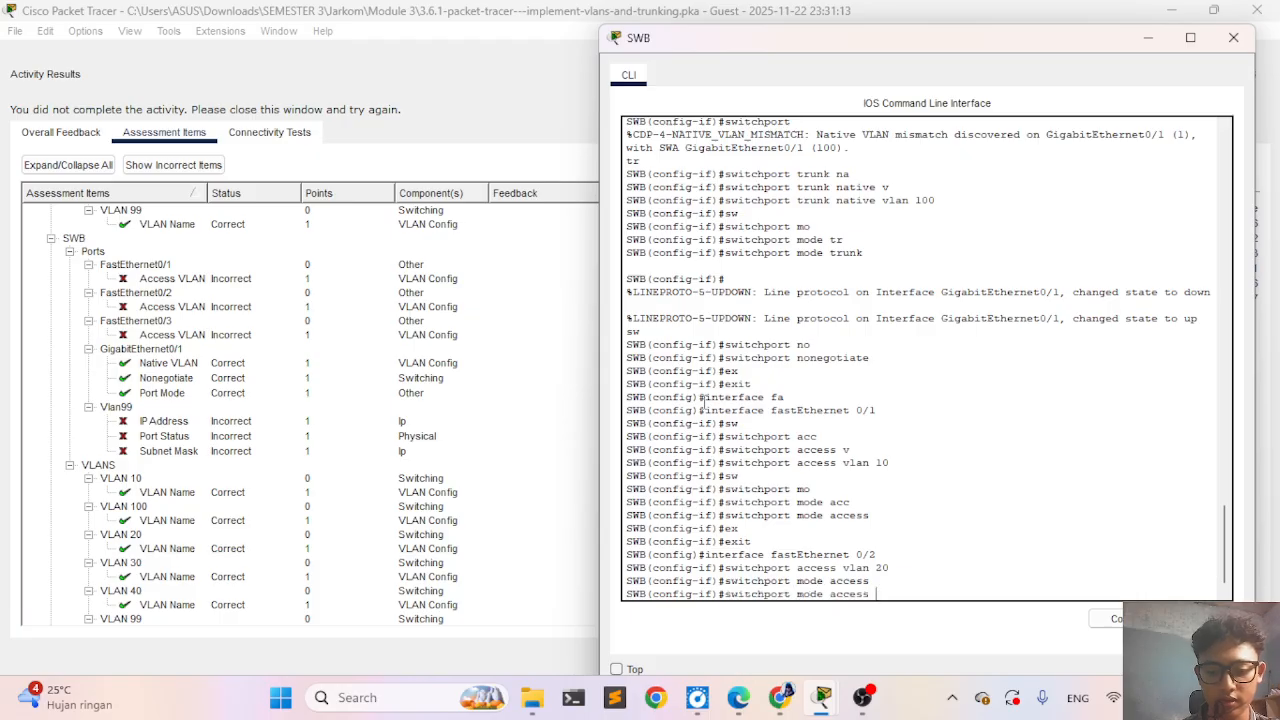
pyautogui.write('ex')
pyautogui.press('Tab')
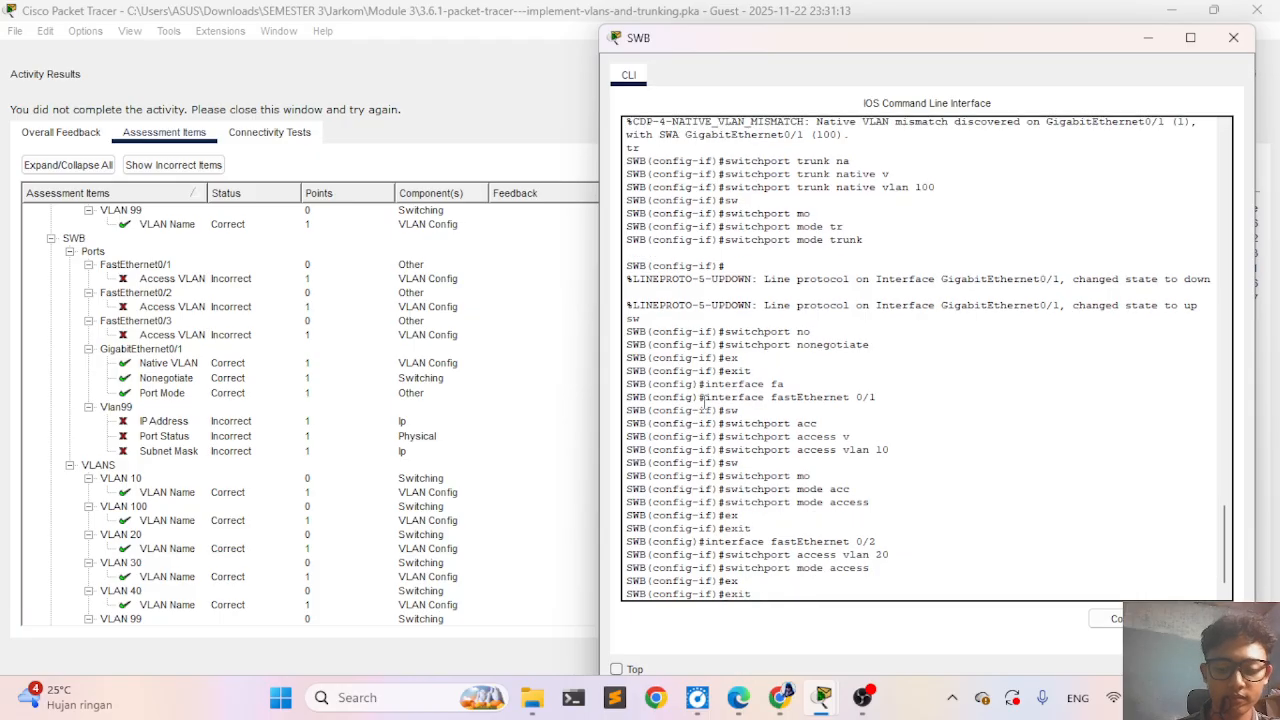
pyautogui.press('Return')
# - Enter interface configuration for FastEthernet 0/3 on SWB
pyautogui.press('Up')
pyautogui.press('Up')
pyautogui.press('Up')
pyautogui.press('Up')
pyautogui.press('Up')
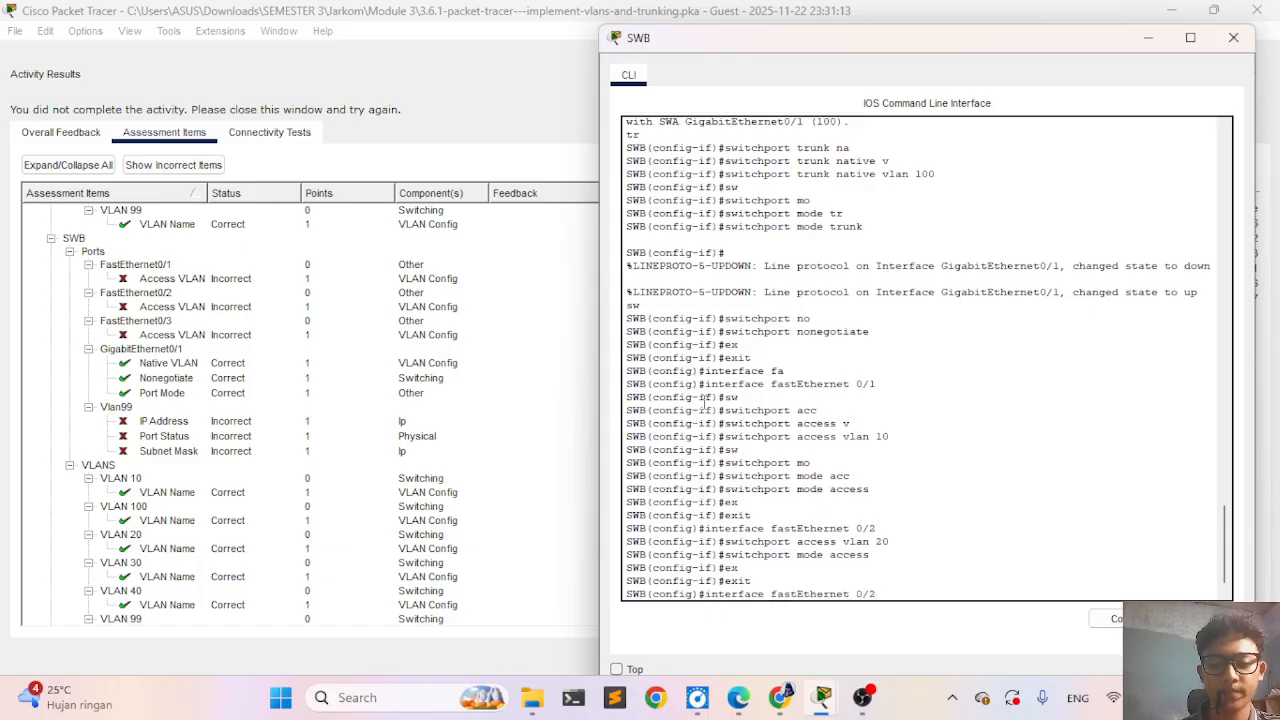
pyautogui.press('BackSpace')
pyautogui.write('3')
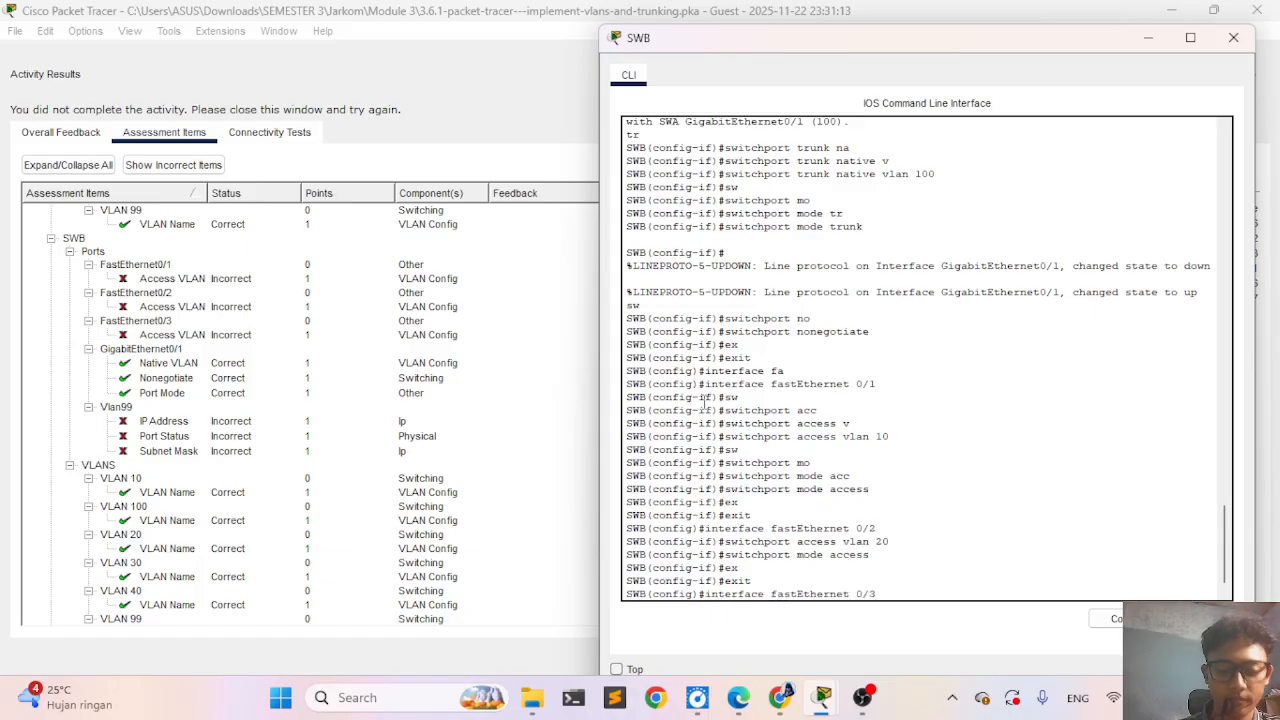
pyautogui.press('Return')
# - Assign SWB's FastEthernet 0/3 port to access VLAN 30
pyautogui.press('Up')
pyautogui.press('Up')
pyautogui.press('Up')
pyautogui.press('Up')
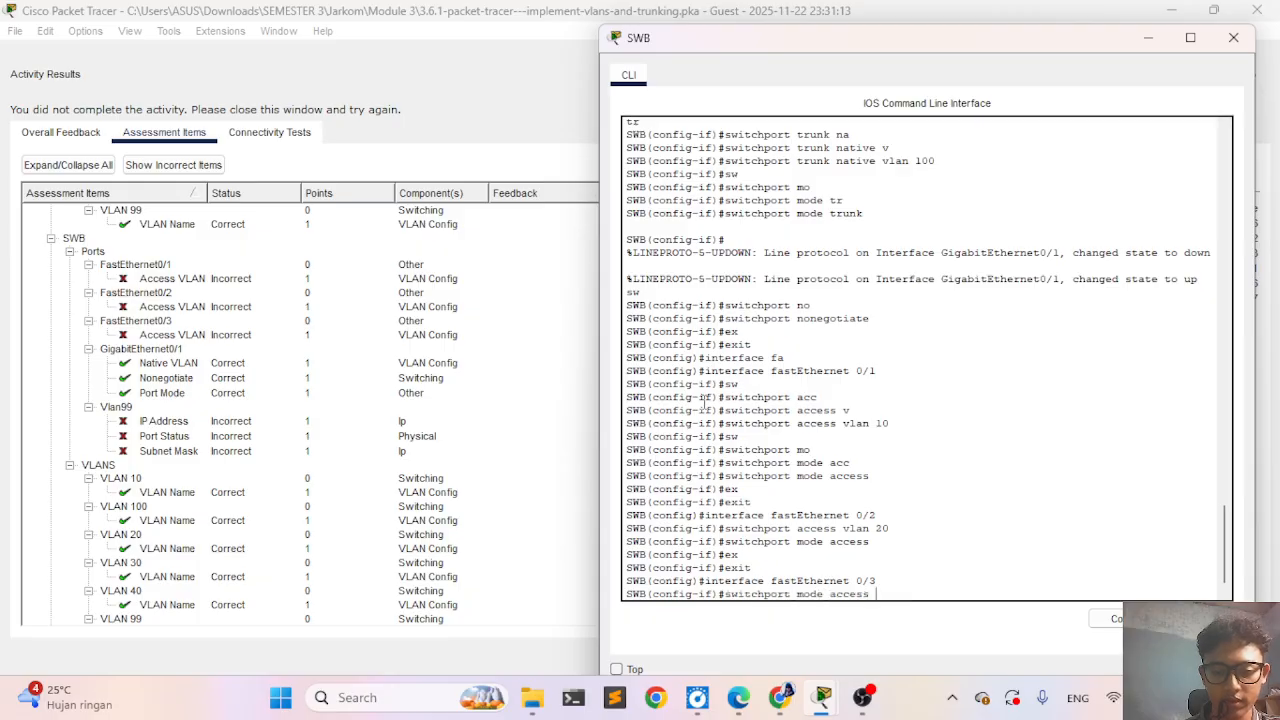
pyautogui.press('Up')
pyautogui.press('Up')
pyautogui.press('Down')
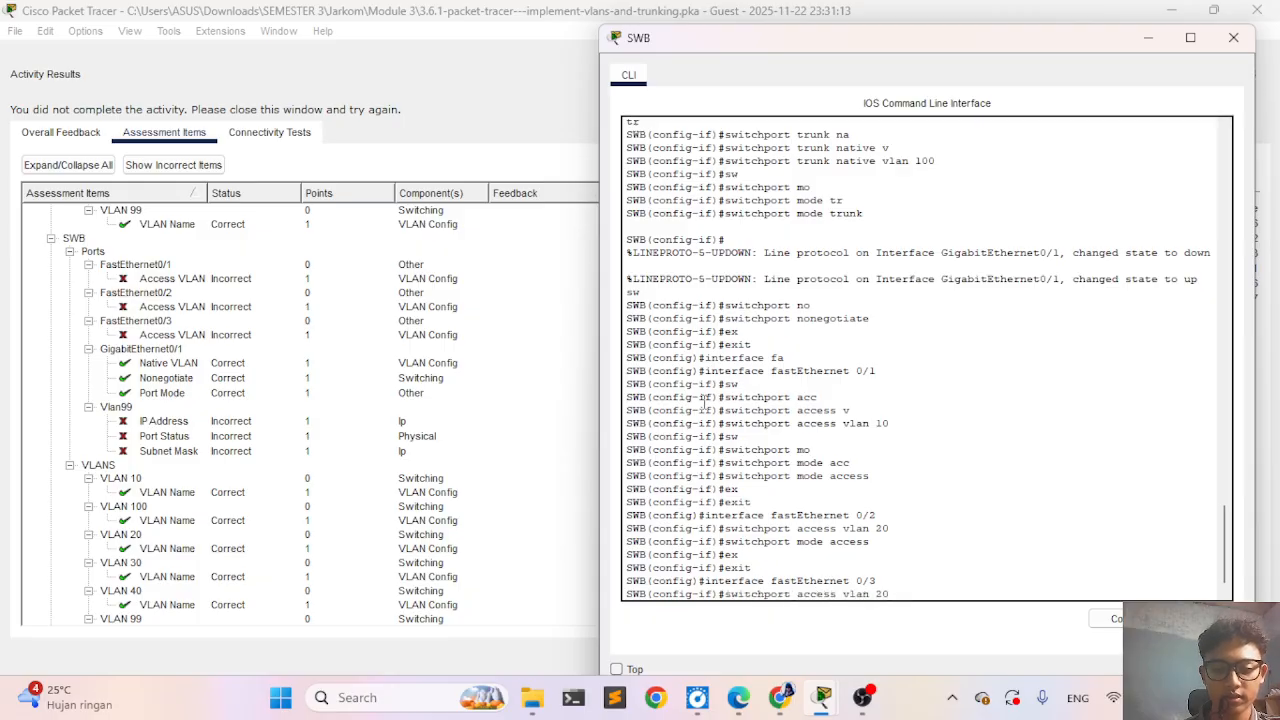
pyautogui.press('BackSpace')
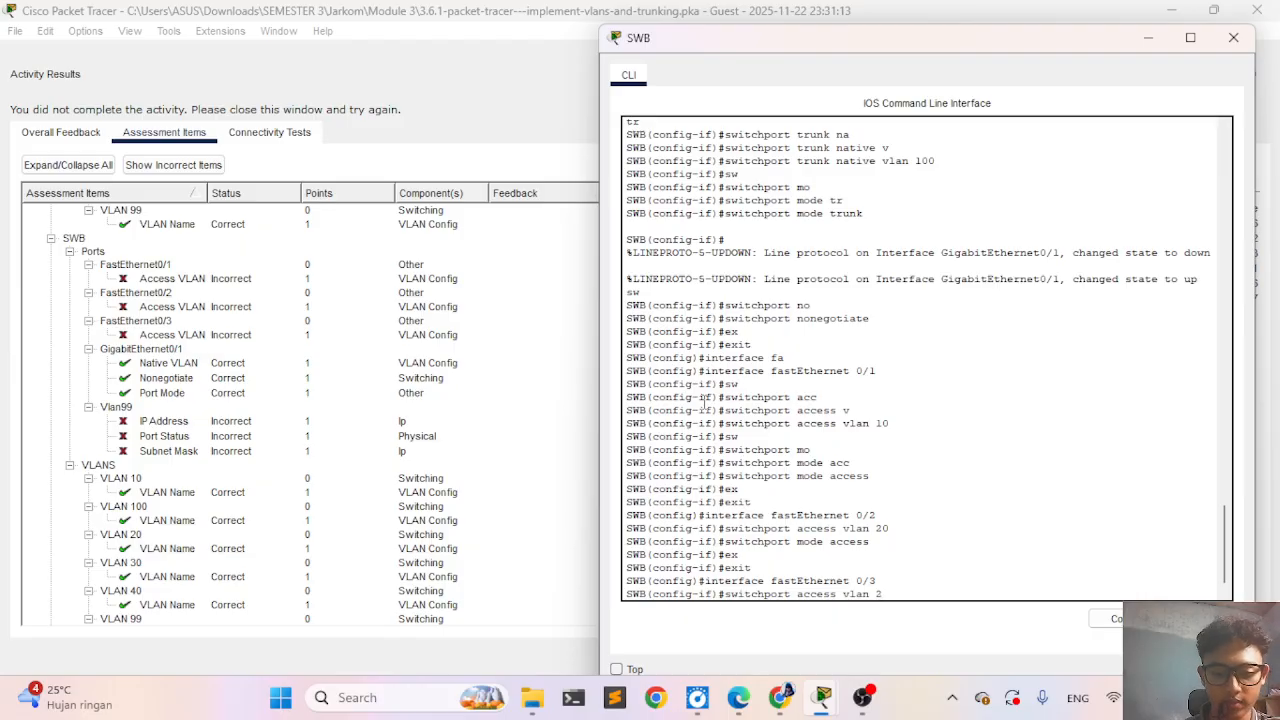
pyautogui.write('30')
pyautogui.press('Return')
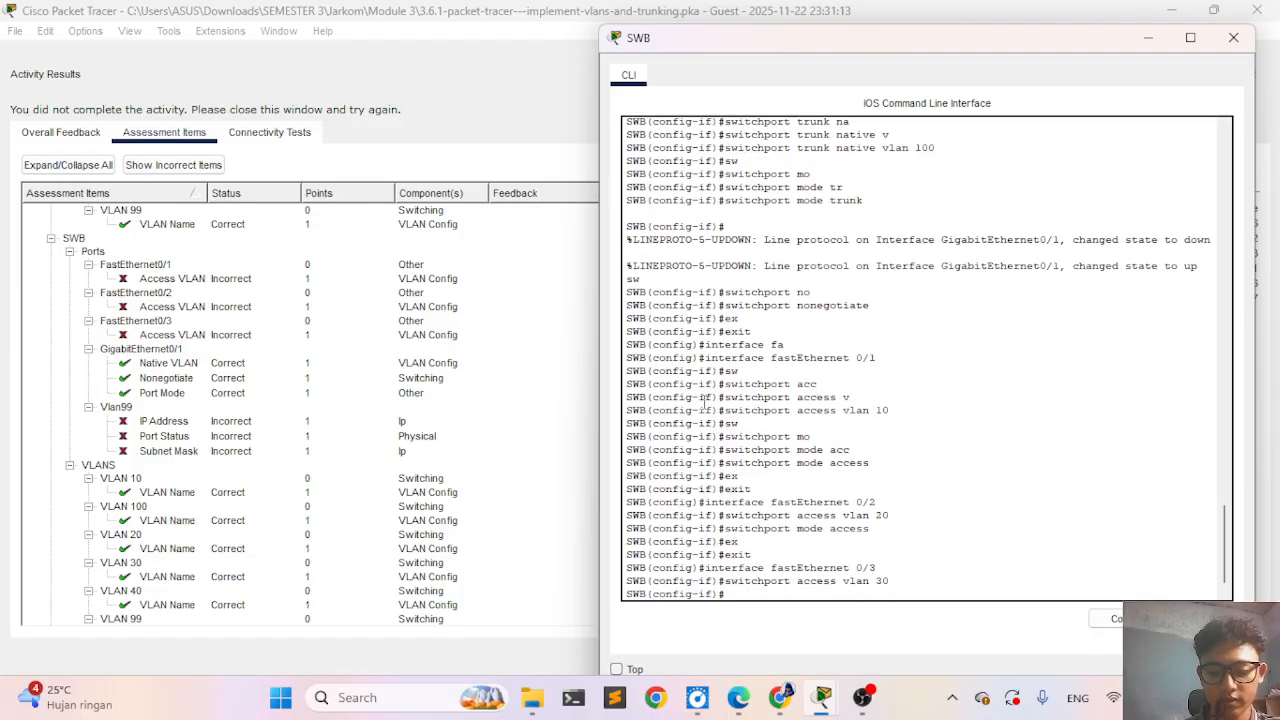
# - Set FastEthernet 0/3 on SWB to access mode with switchport mode access
pyautogui.press('Up')
pyautogui.press('Up')
pyautogui.press('Up')
pyautogui.press('Up')
pyautogui.press('Up')
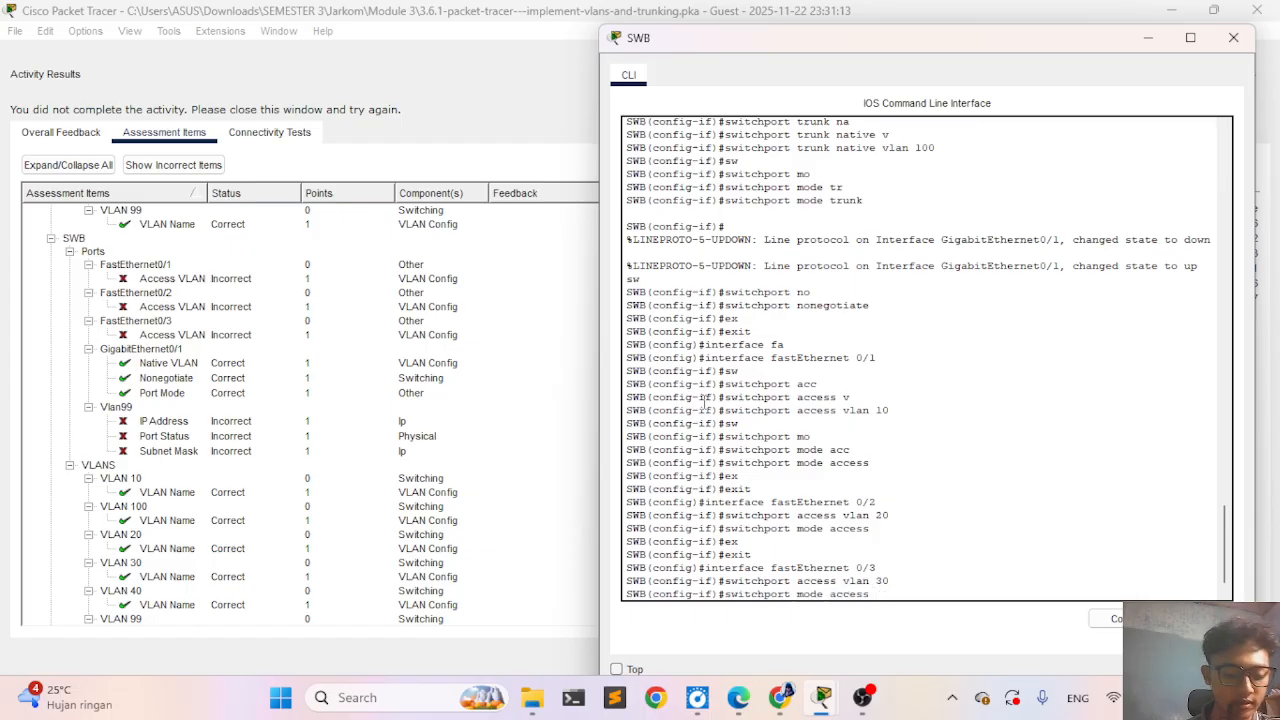
pyautogui.press('Return')
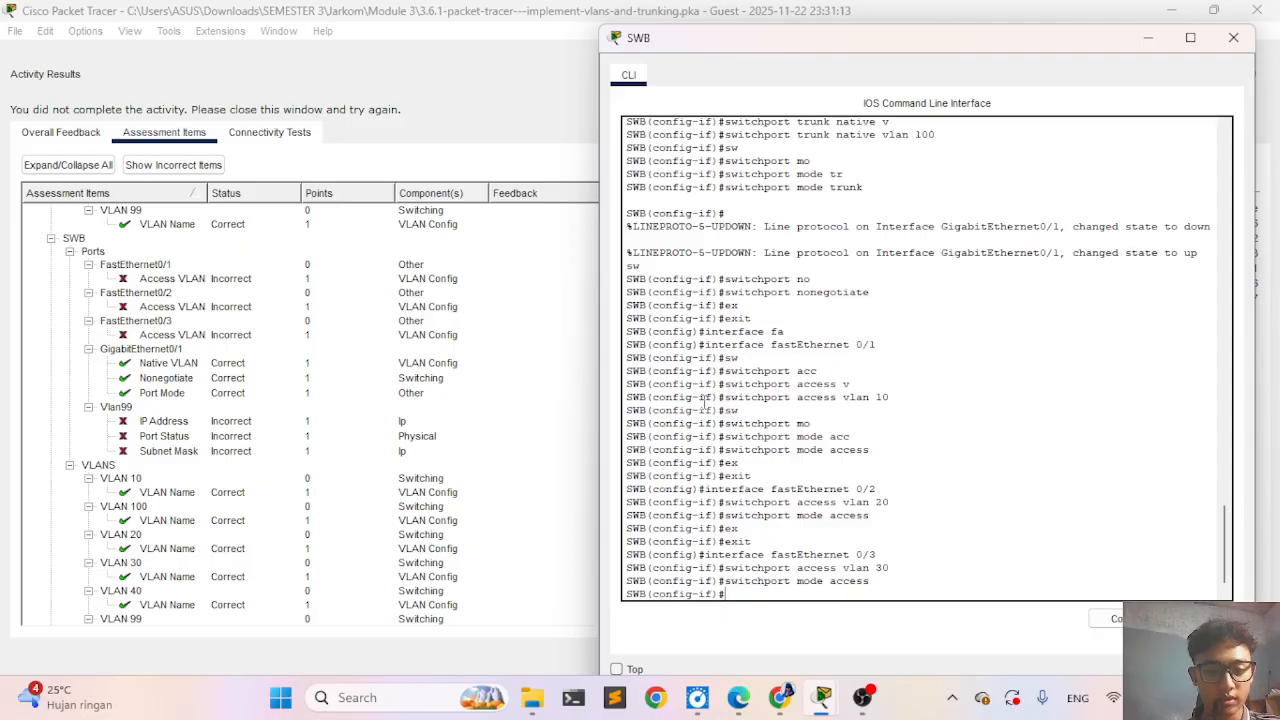
# - Close the old results, check the activity again and review the assessment items for SWB's access ports and Vlan99
pyautogui.click(414, 395)
pyautogui.click(1232, 656)
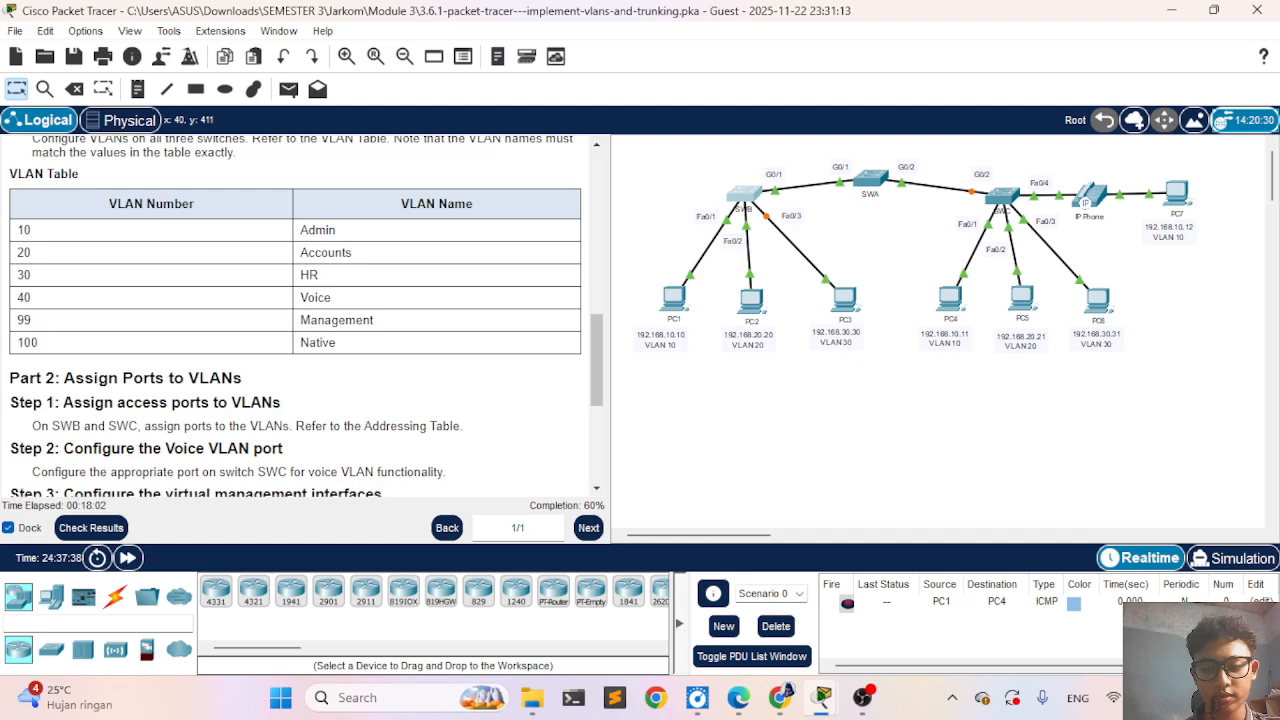
pyautogui.click(113, 528)
pyautogui.click(160, 133)
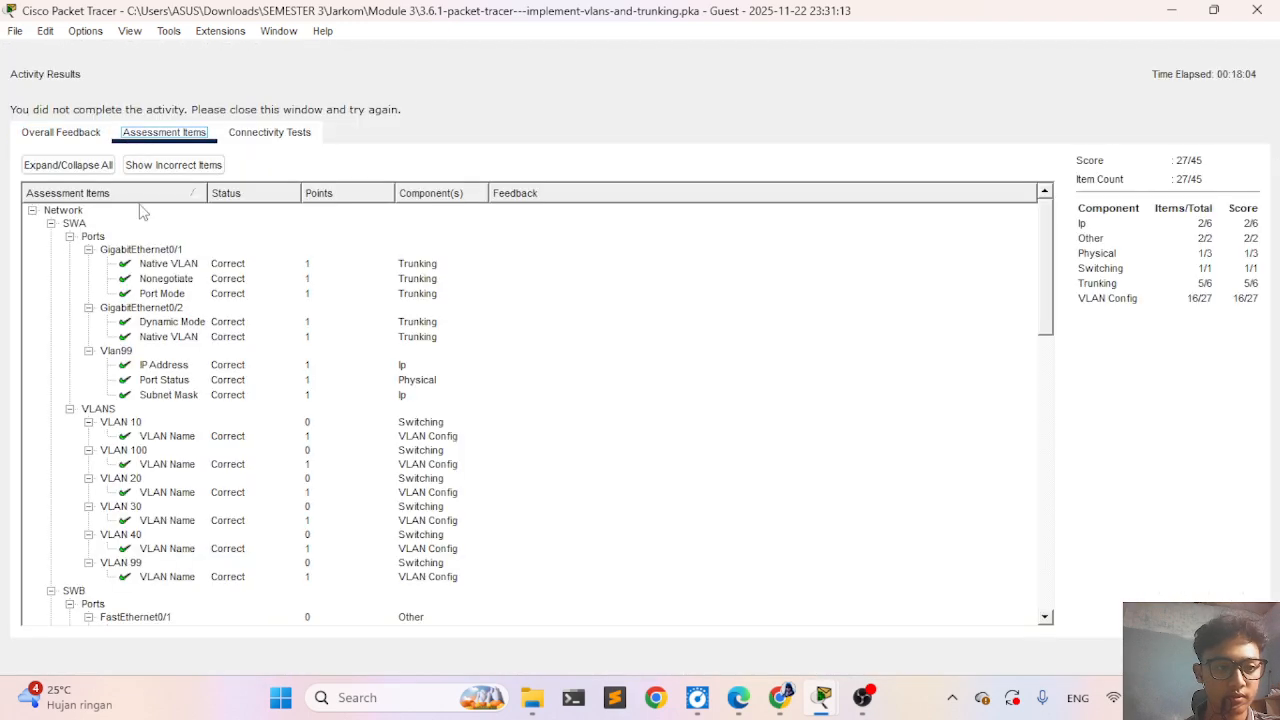
pyautogui.scroll(-5, 240, 475)
pyautogui.scroll(1, 240, 475)
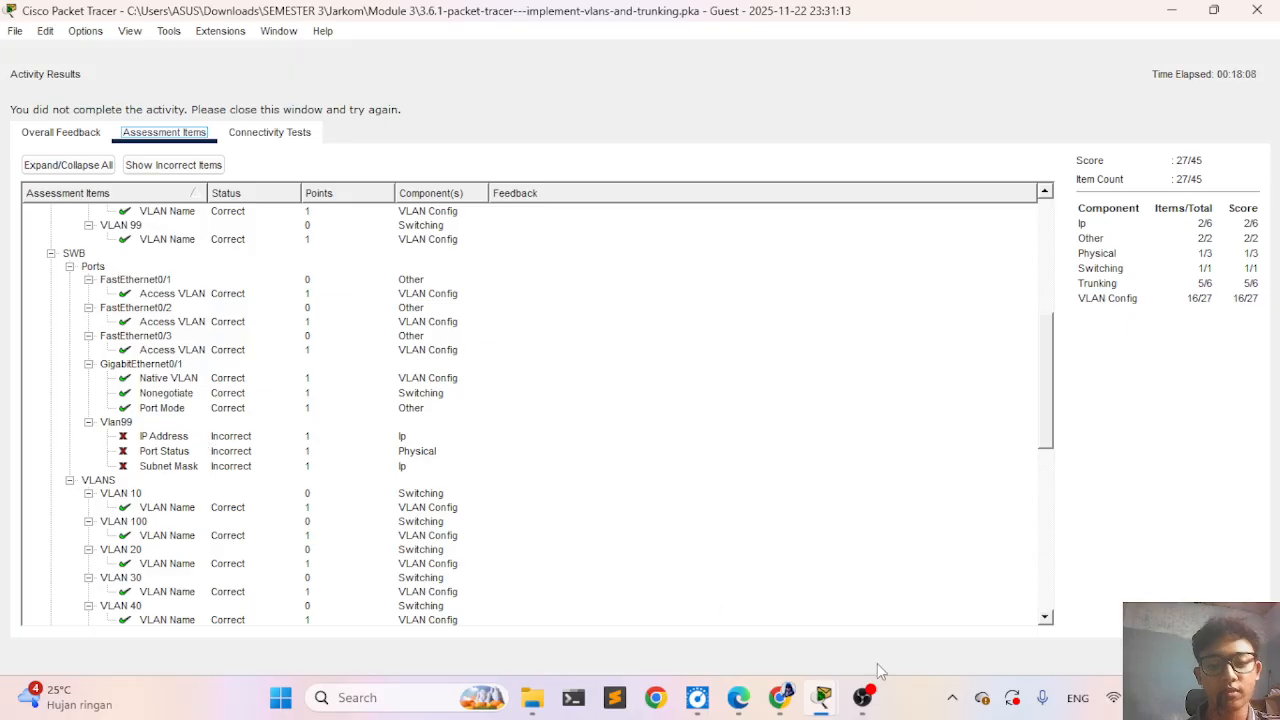
# - Return to SWB's command line and exit the FastEthernet 0/3 interface configuration
pyautogui.moveTo(826, 695)
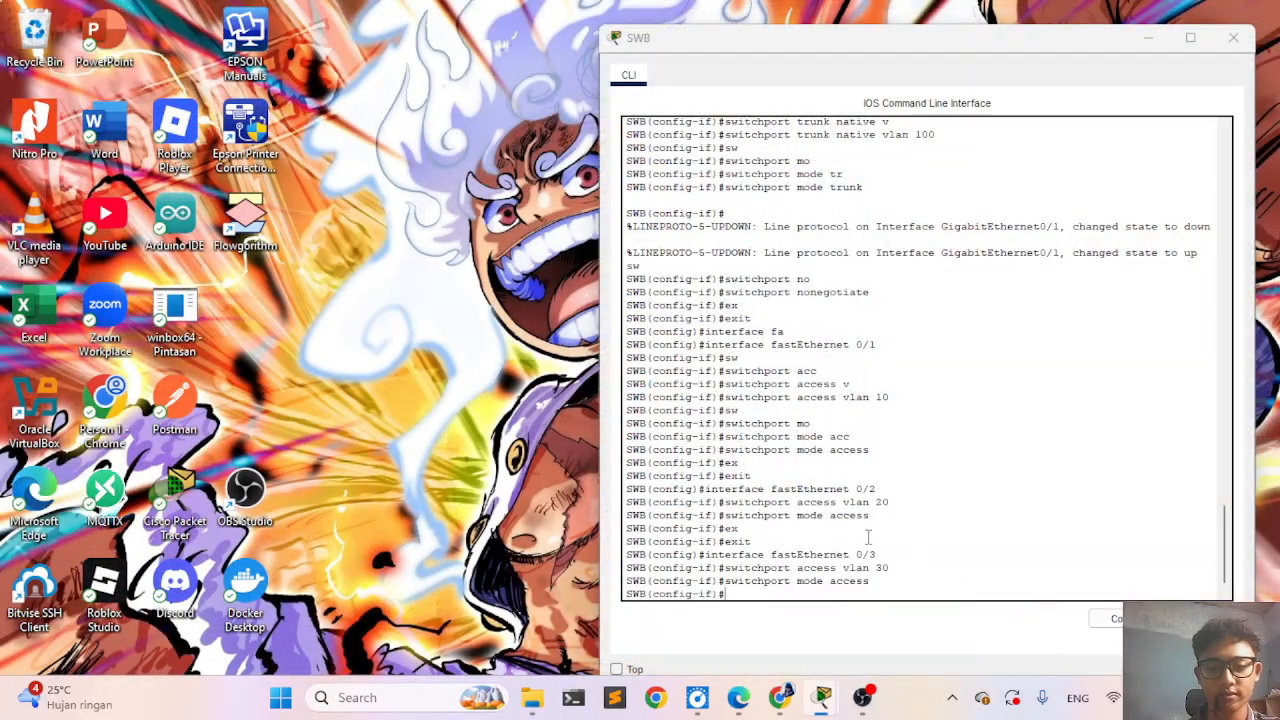
pyautogui.click(966, 596)
pyautogui.write('ex')
pyautogui.press('Tab')
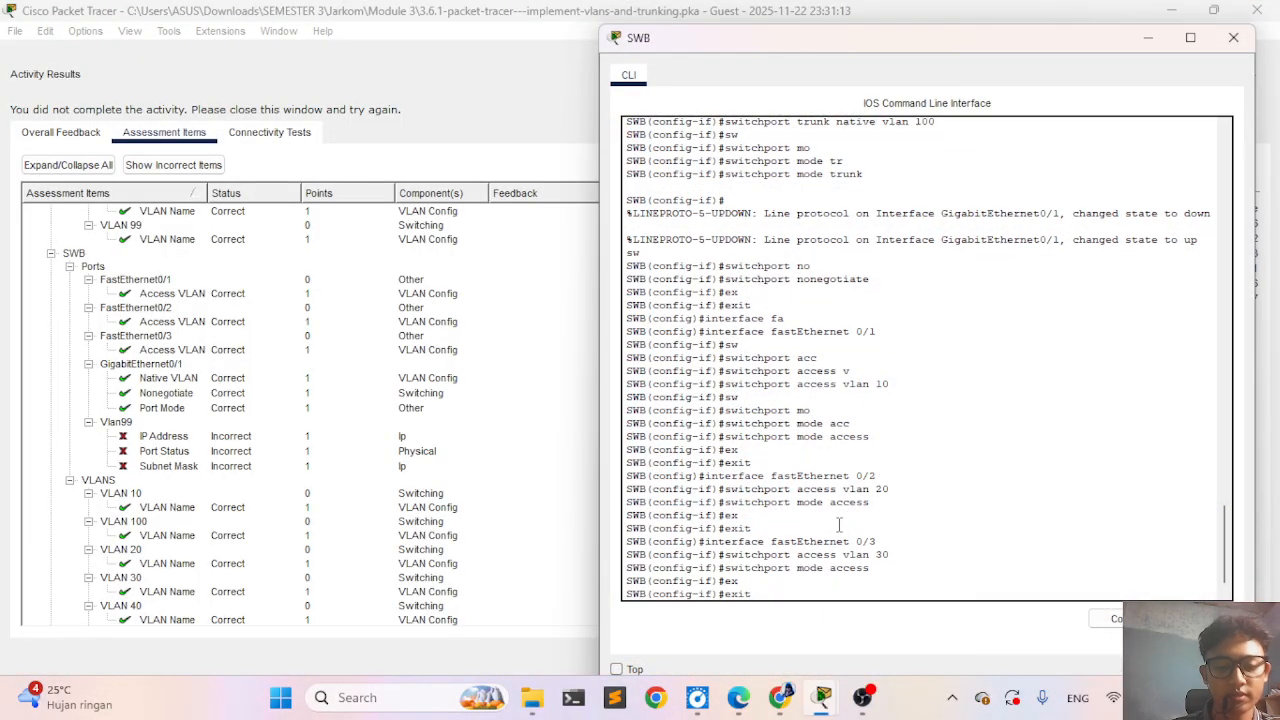
pyautogui.press('Return')
# - Enter interface configuration for VLAN 99 on SWB and begin its ip address command
pyautogui.write('int')
pyautogui.press('Tab')
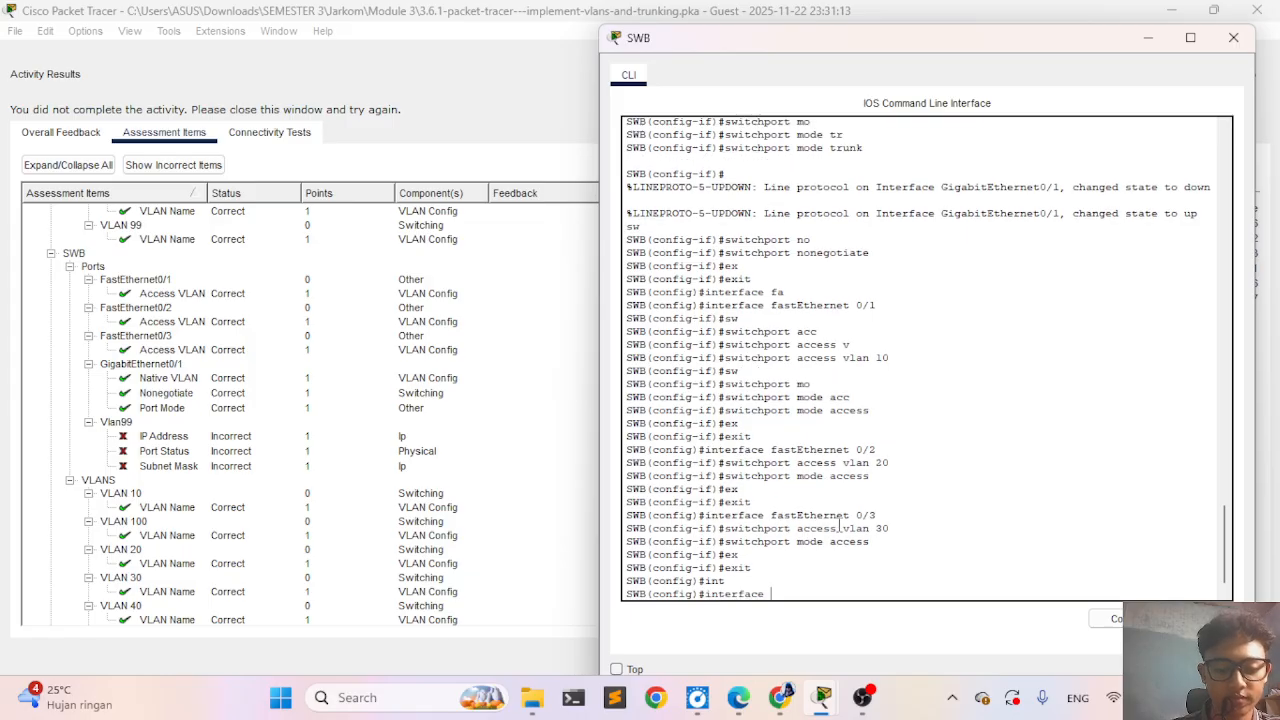
pyautogui.write('v')
pyautogui.press('Tab')
pyautogui.write('9')
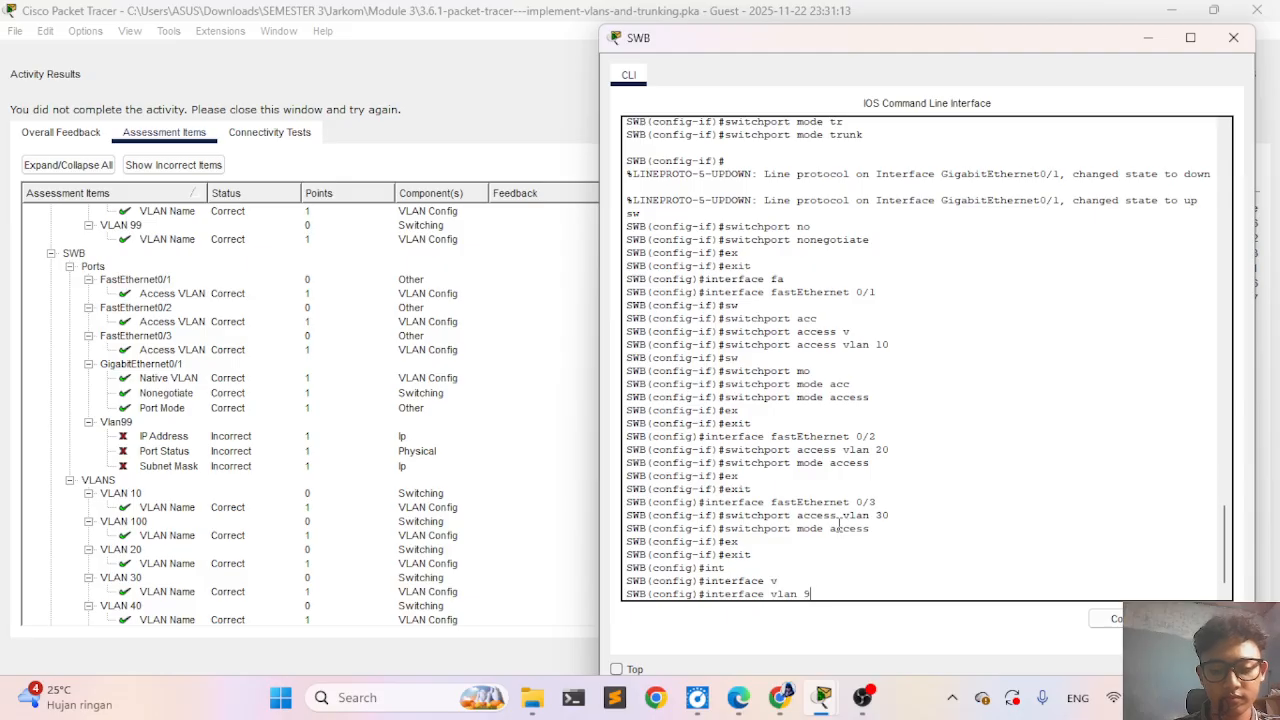
pyautogui.write('9')
pyautogui.press('Return')
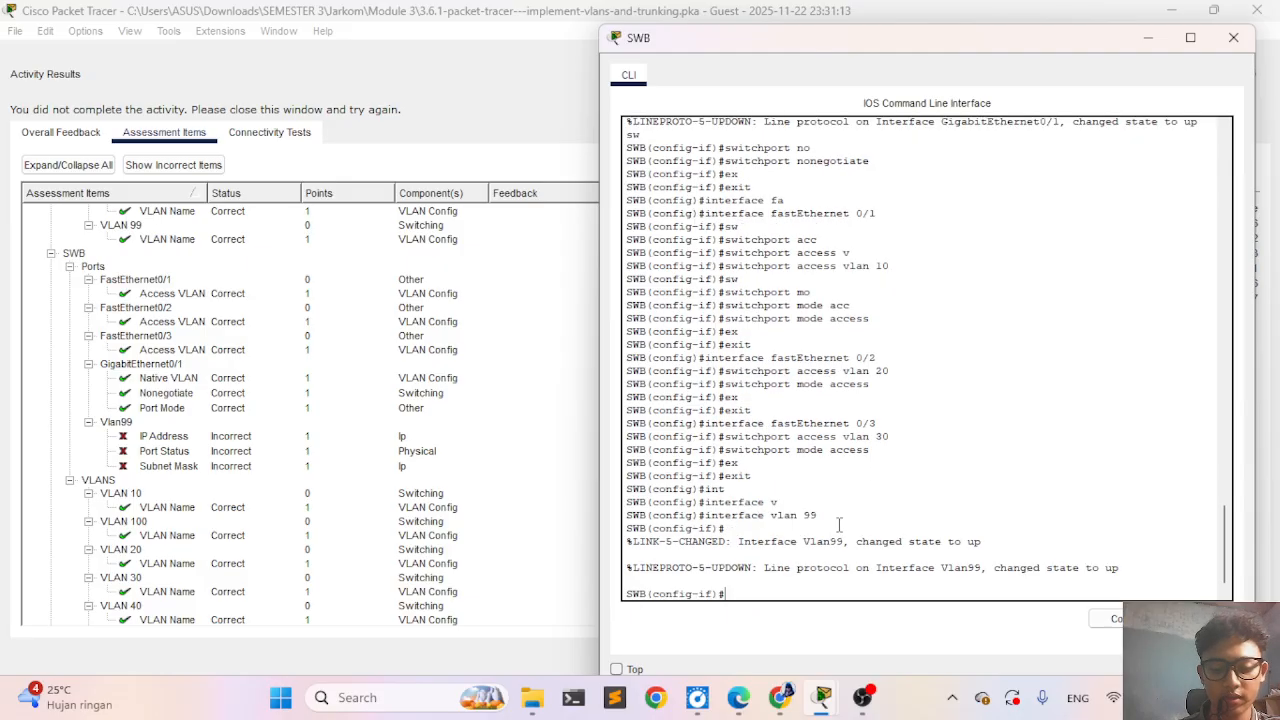
pyautogui.write('ip ad')
pyautogui.press('Tab')
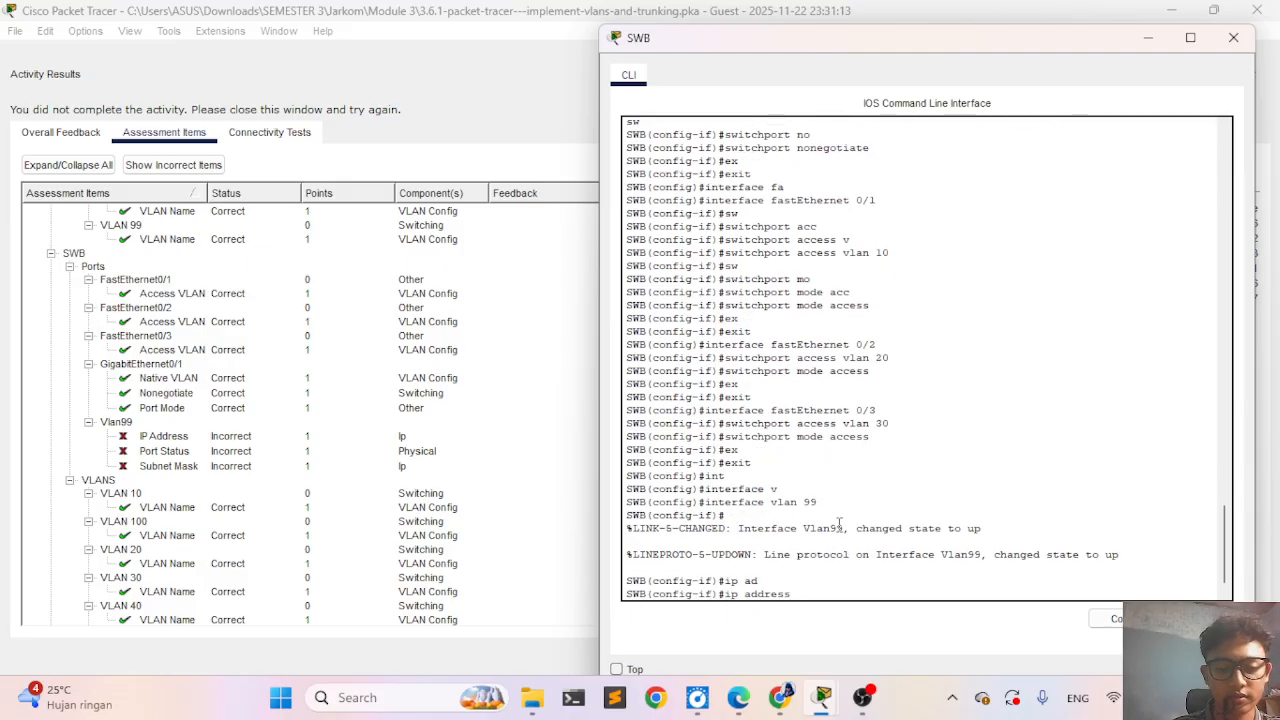
# - Close the activity results, look up SWB's SVI address and mask in the Addressing Table, and return to SWB's command line
pyautogui.click(490, 441)
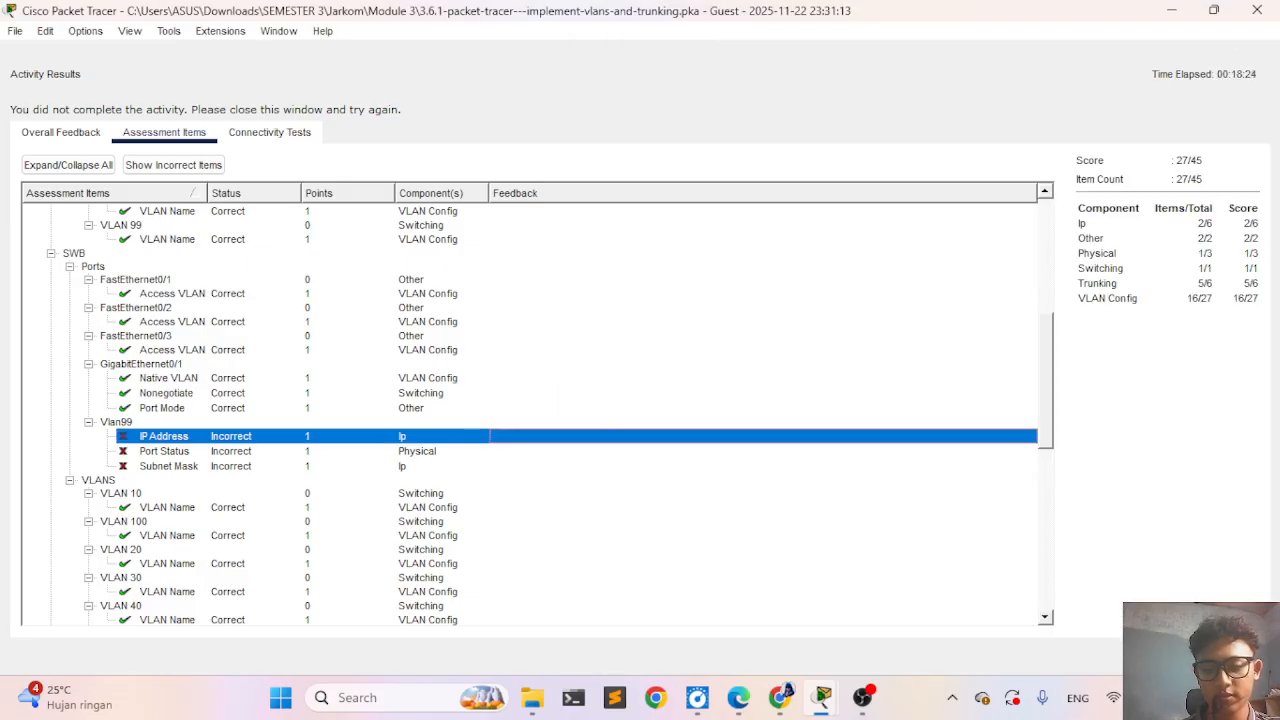
pyautogui.click(1232, 656)
pyautogui.scroll(5, 168, 400)
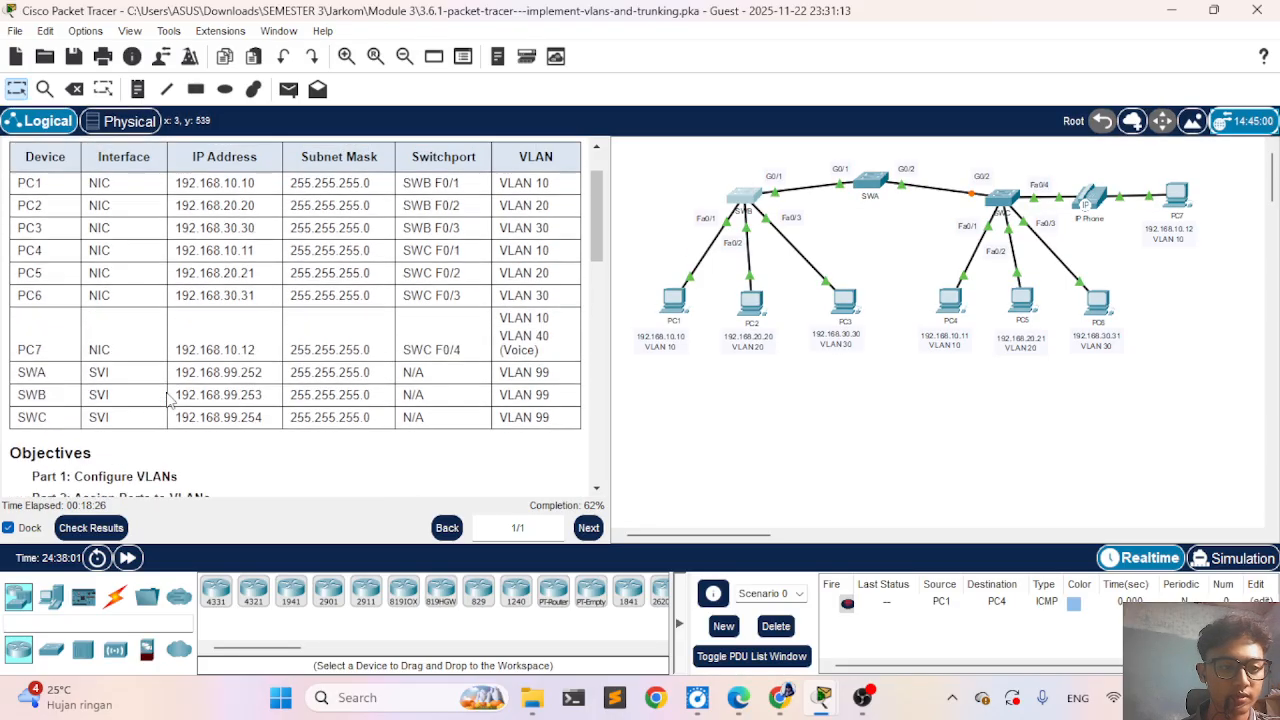
pyautogui.scroll(1, 168, 400)
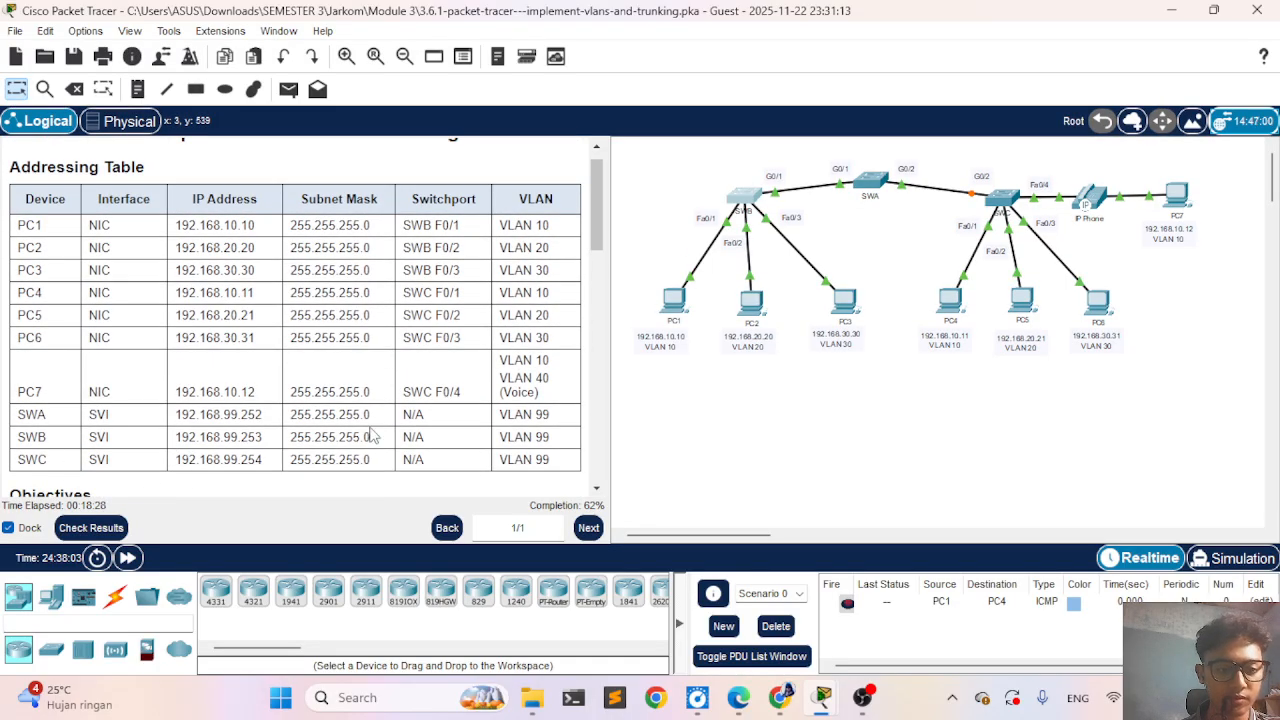
pyautogui.click(740, 200)
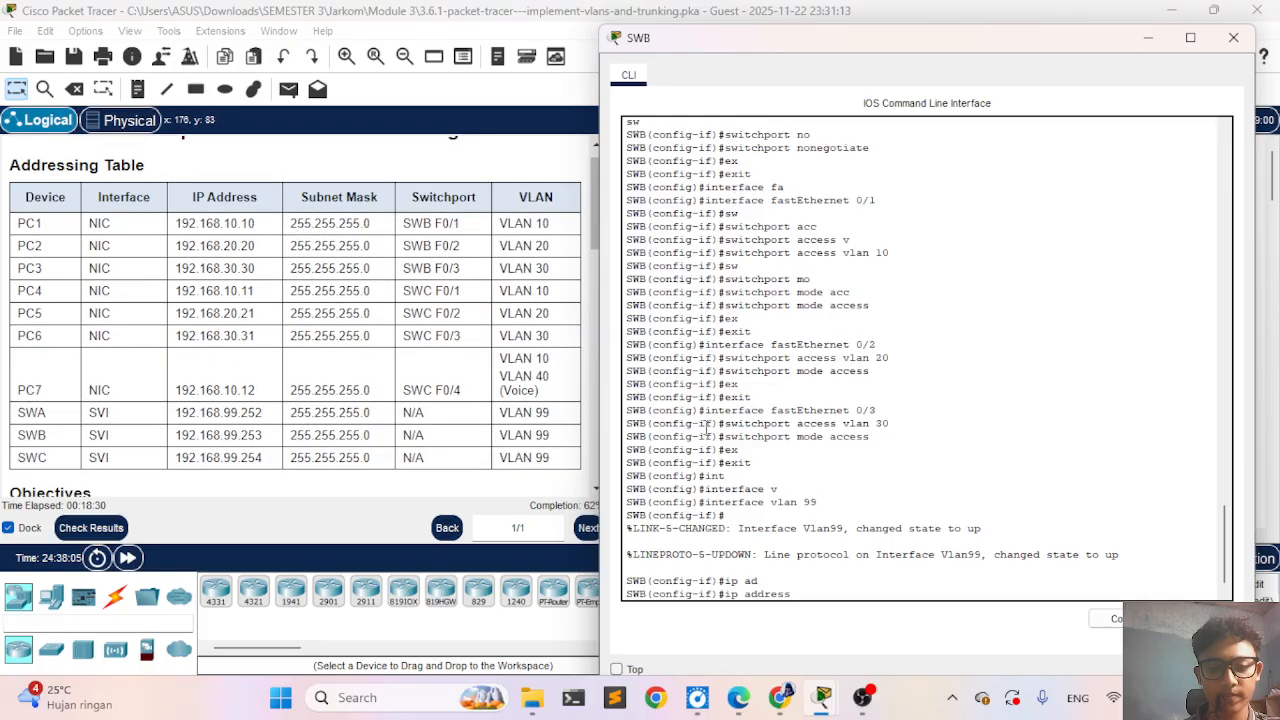
# - Set SWB's VLAN 99 address to 192.168.99.253 with mask 255.255.255.0 and exit the interface configuration
pyautogui.click(706, 428)
pyautogui.write('1921')
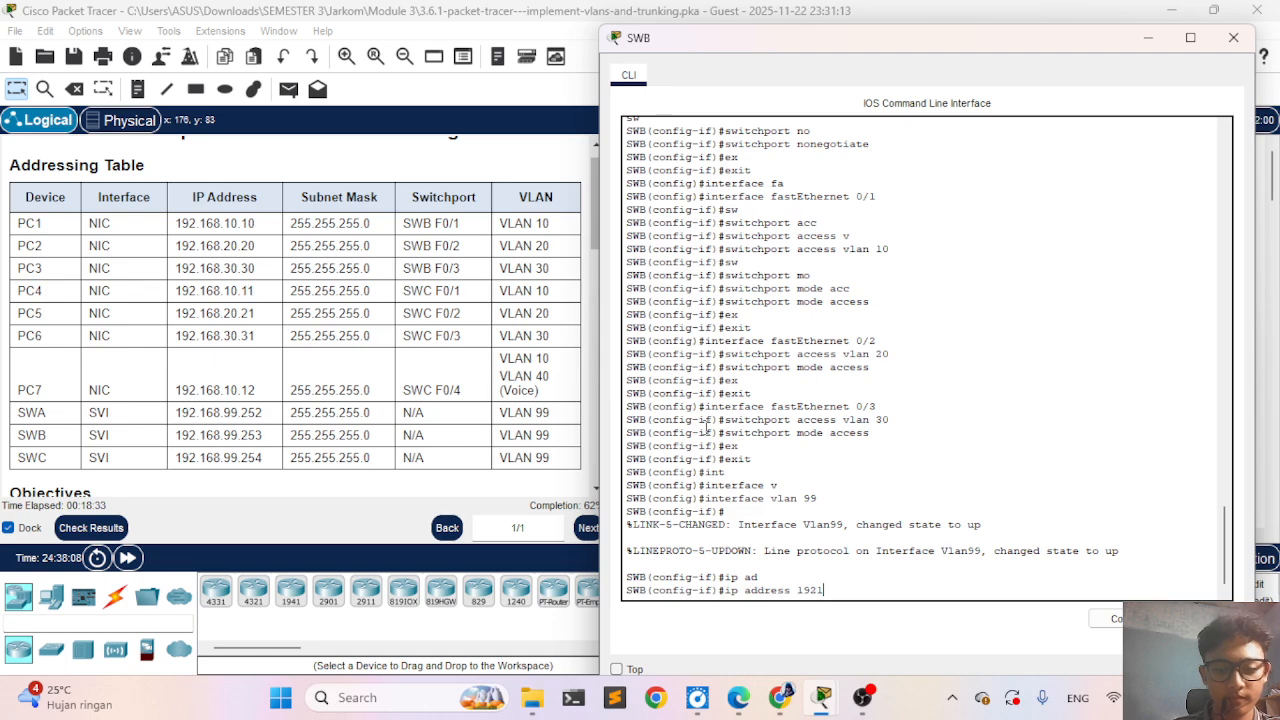
pyautogui.press('BackSpace')
pyautogui.write('.')
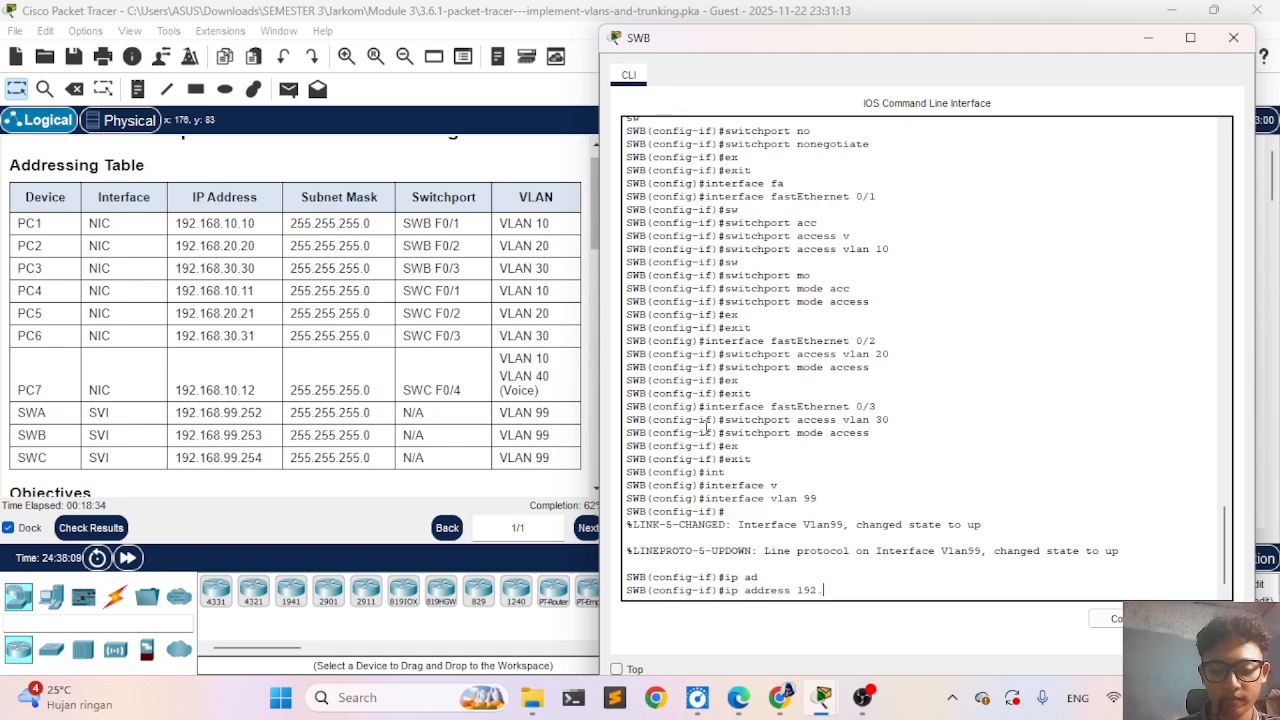
pyautogui.write('168.99')
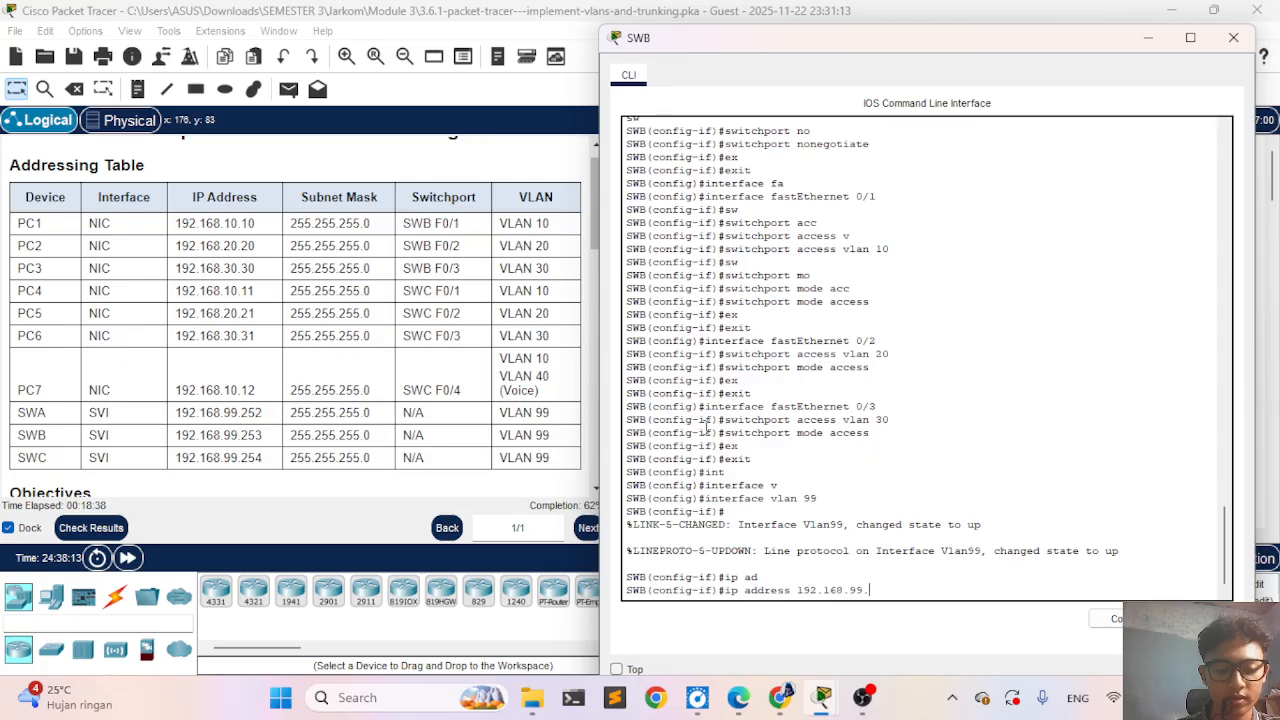
pyautogui.write('.25')
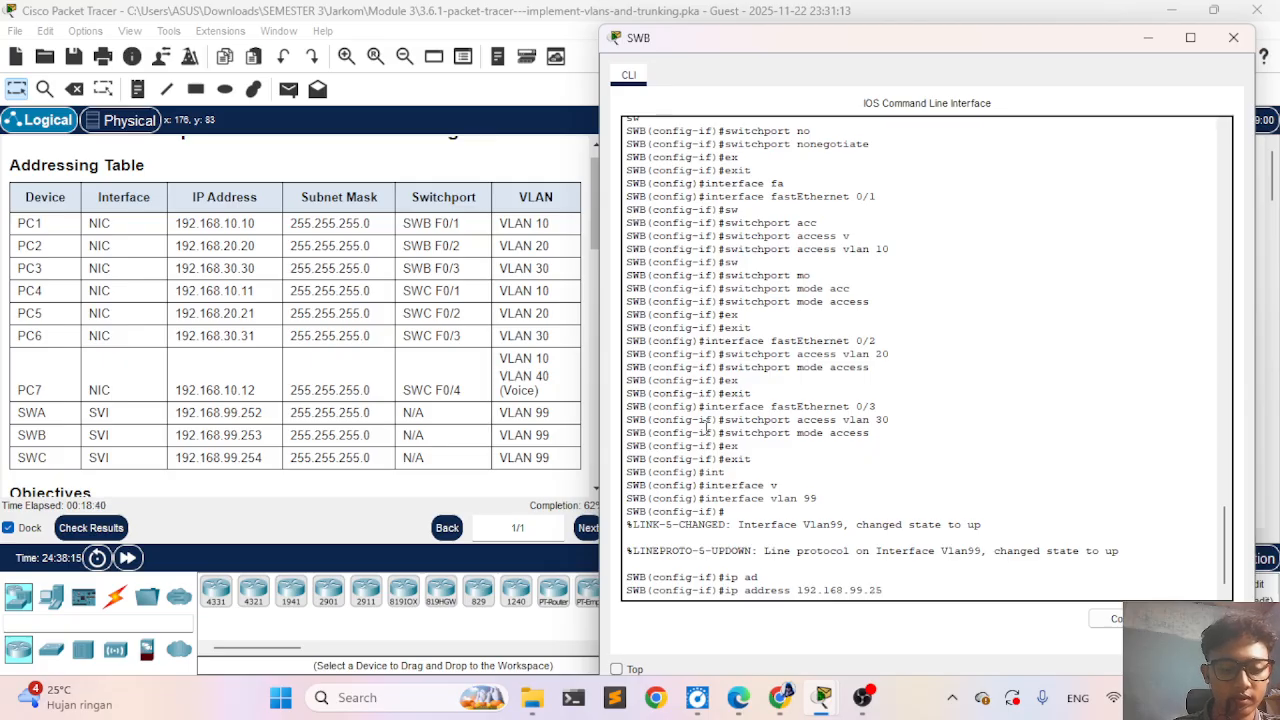
pyautogui.write('3')
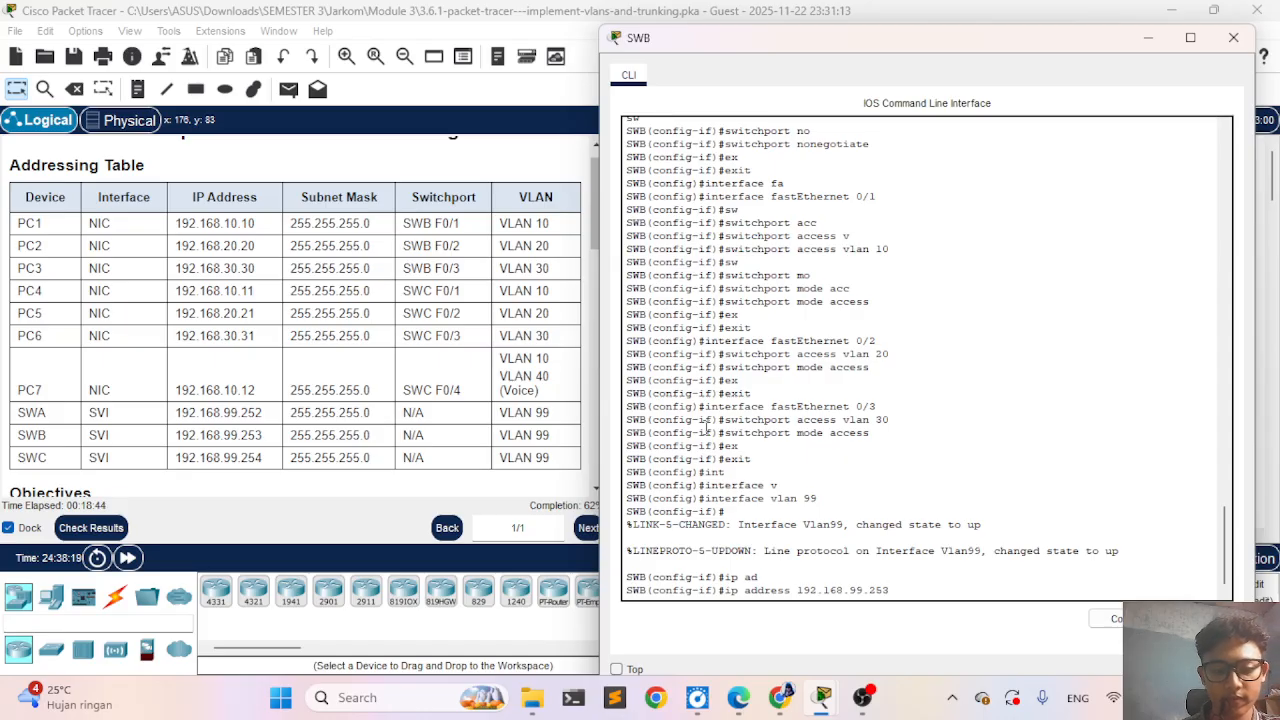
pyautogui.write(' 255')
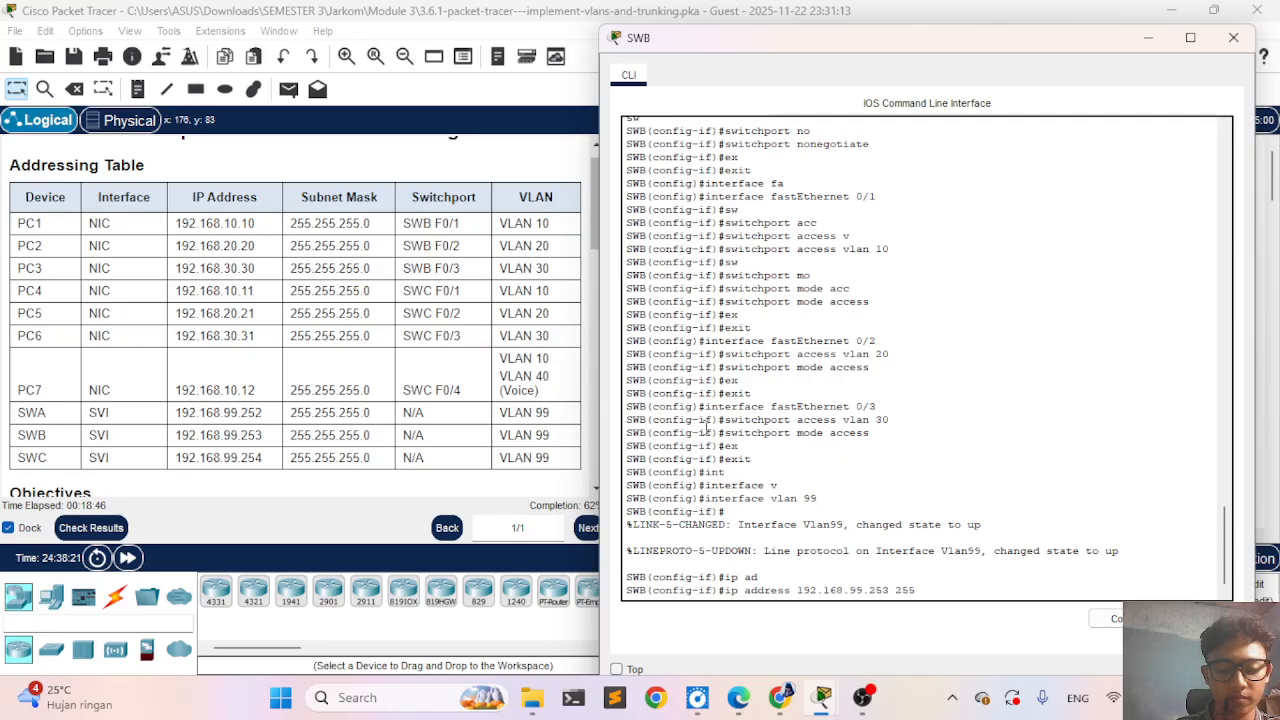
pyautogui.write('.25')
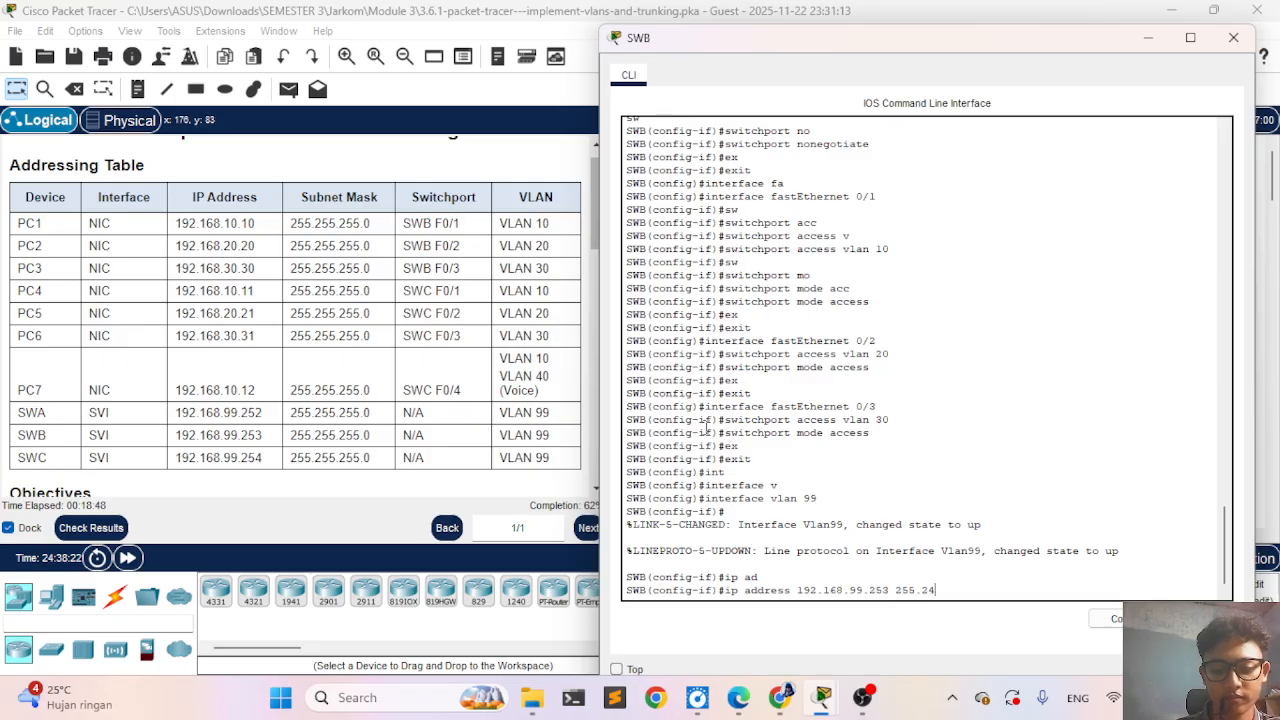
pyautogui.write('5.255.2')
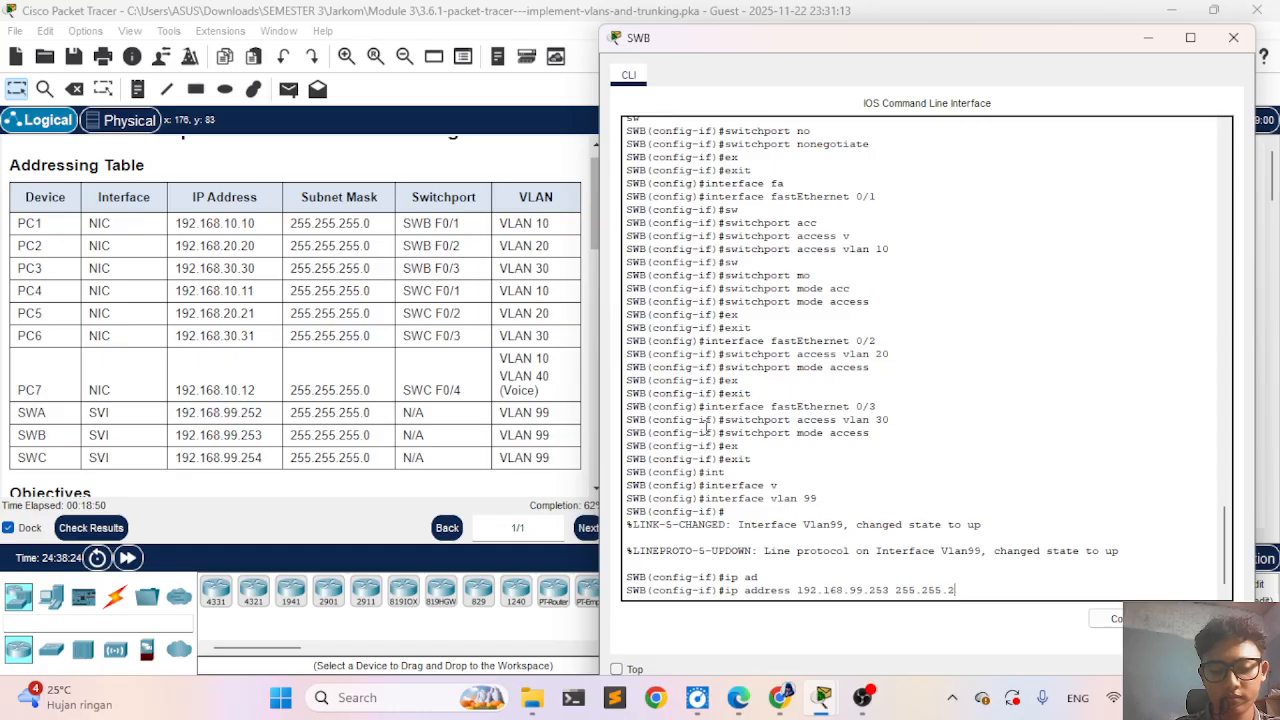
pyautogui.write('.0')
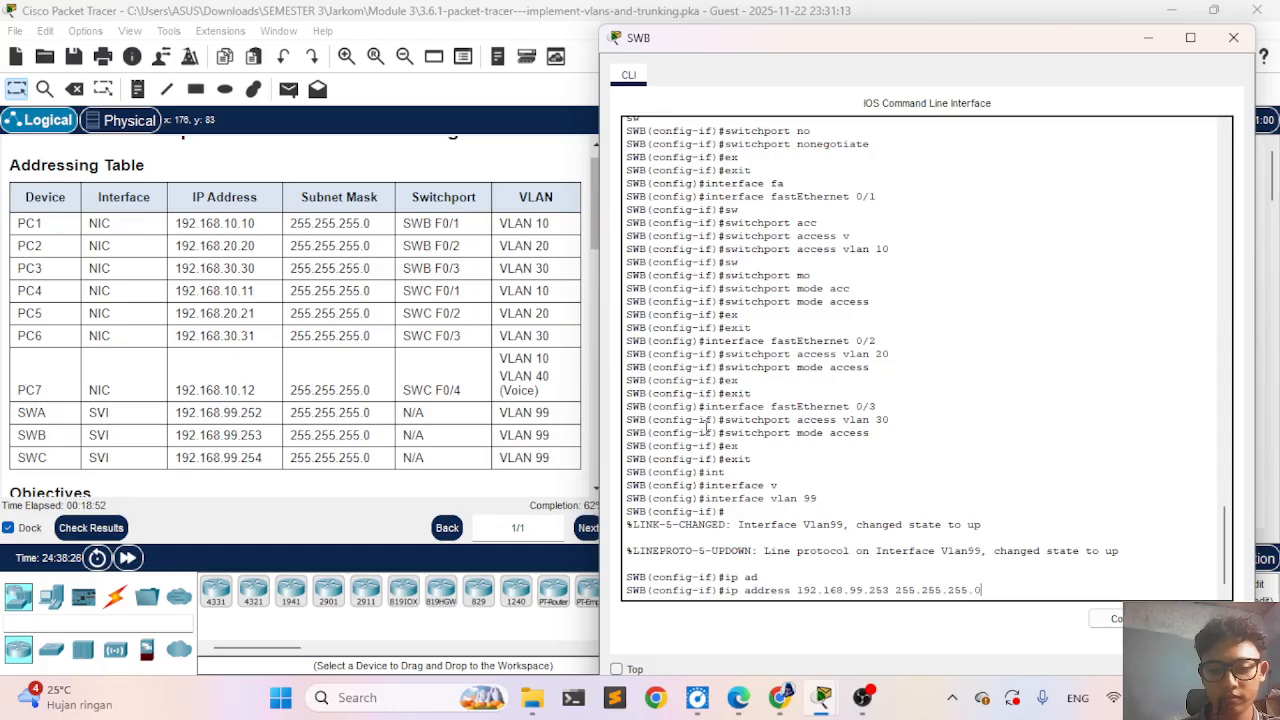
pyautogui.press('Return')
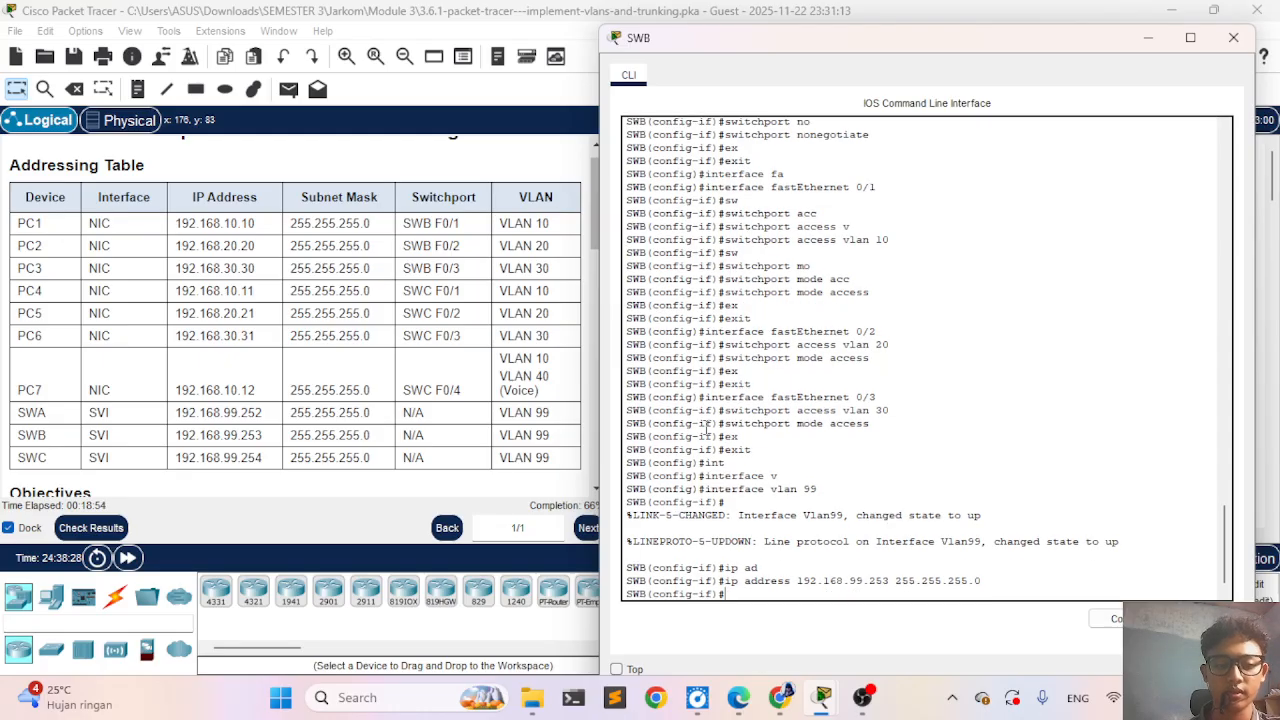
pyautogui.write('ex')
pyautogui.press('Tab')
pyautogui.press('Return')
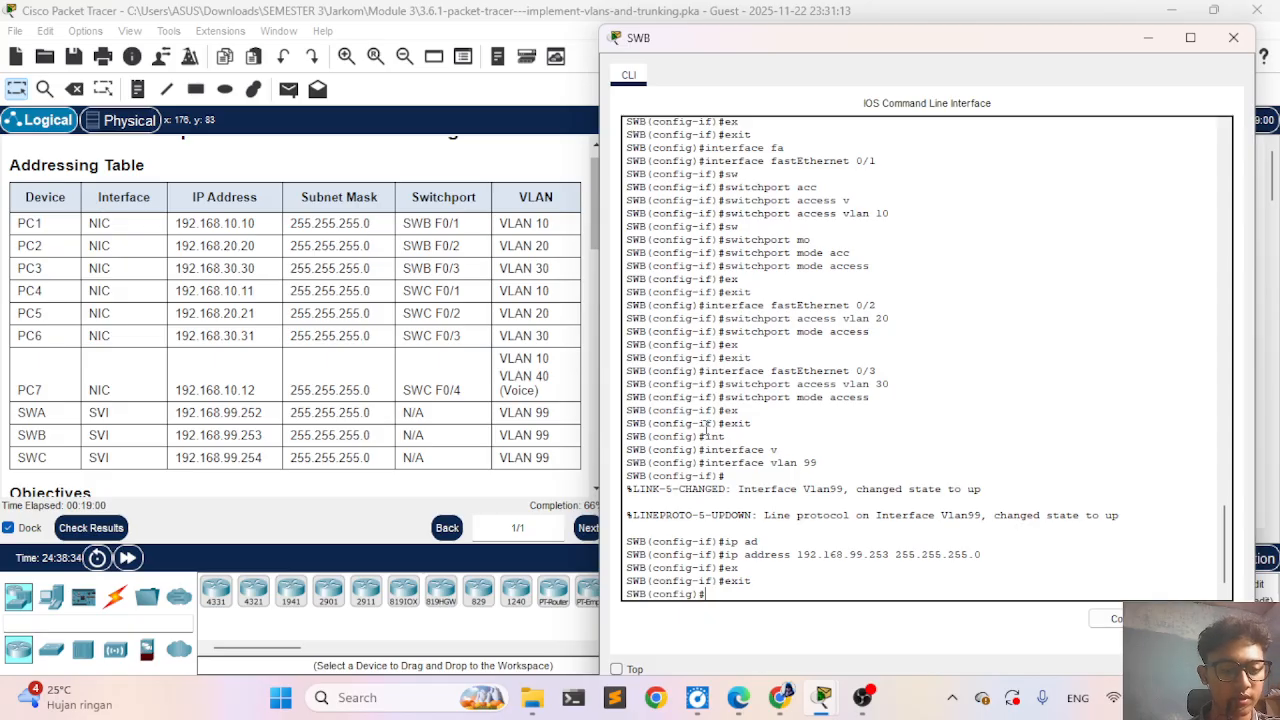
# - Check the activity results, review the assessment items for SWB and SWC, and close the results
pyautogui.click(90, 527)
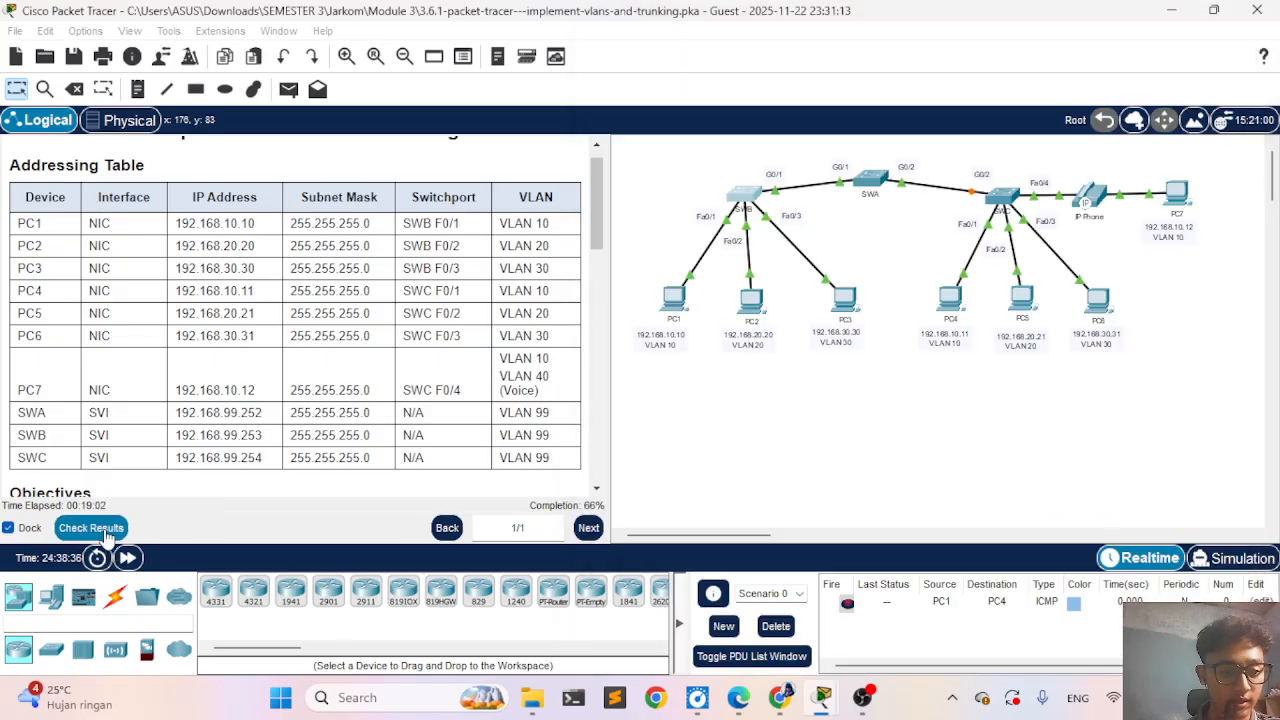
pyautogui.click(170, 130)
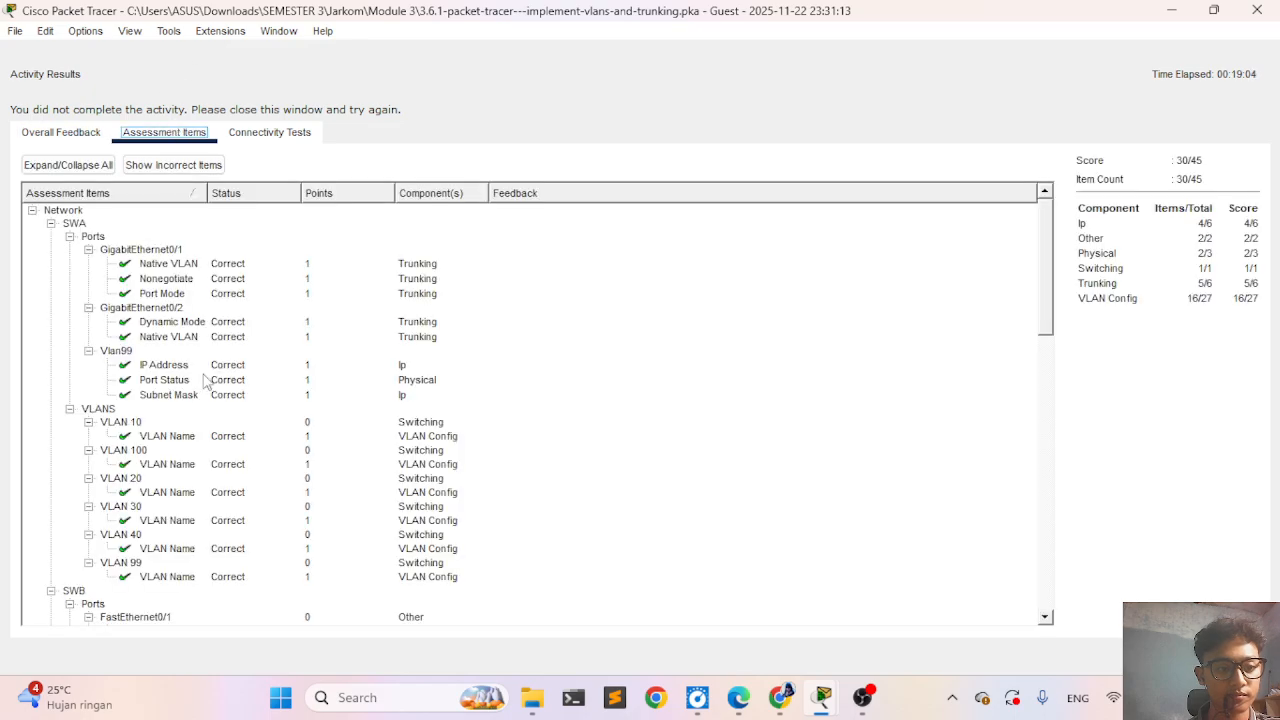
pyautogui.scroll(-6, 207, 385)
pyautogui.scroll(3, 205, 392)
pyautogui.scroll(-4, 205, 392)
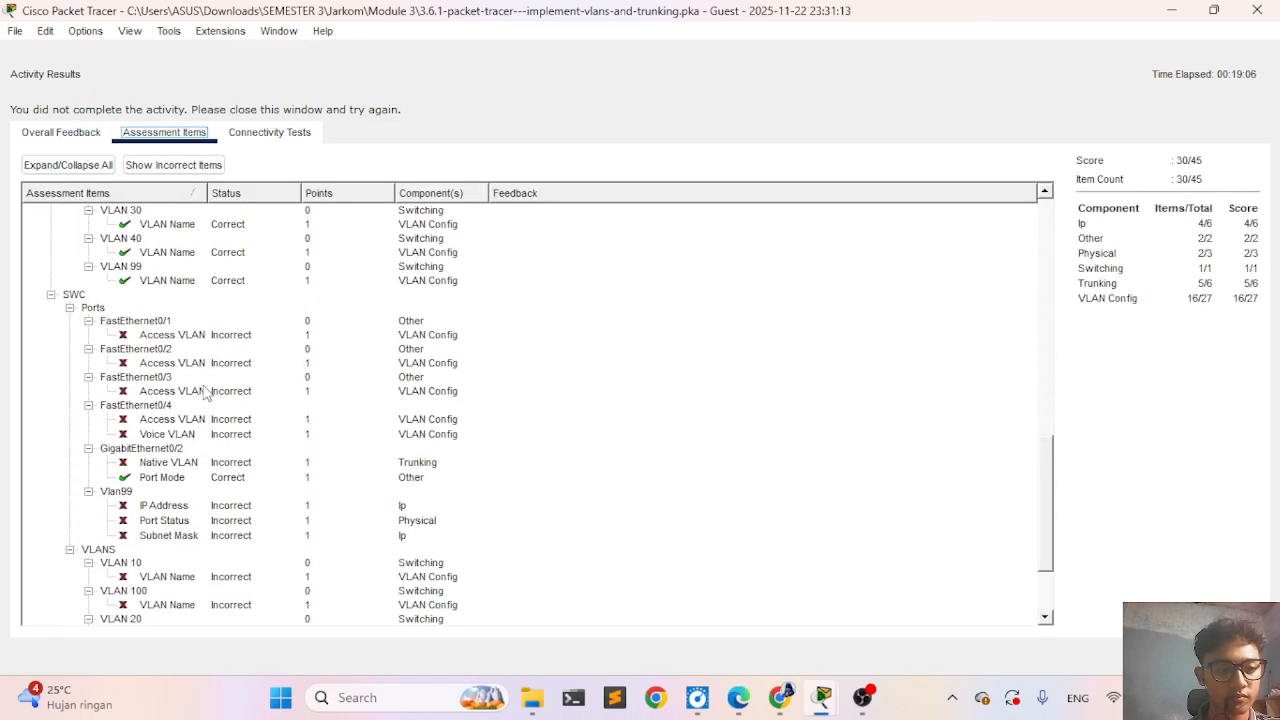
pyautogui.scroll(9, 205, 392)
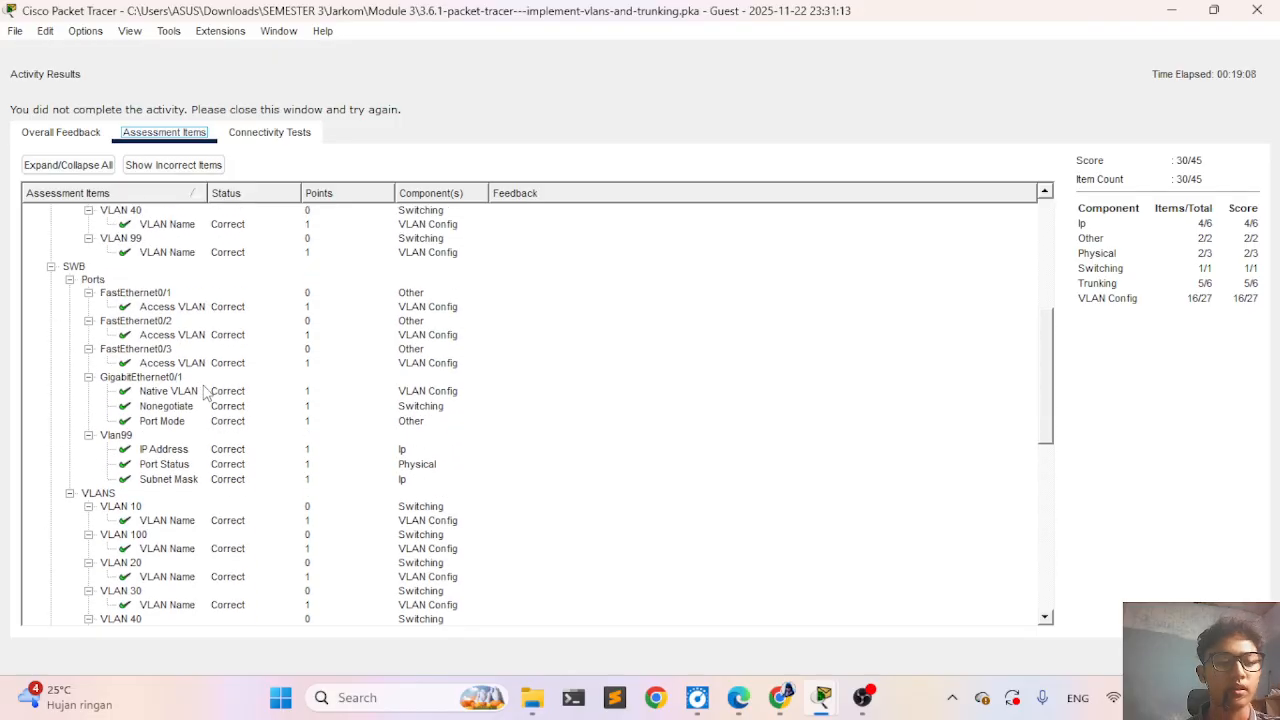
pyautogui.scroll(3, 205, 392)
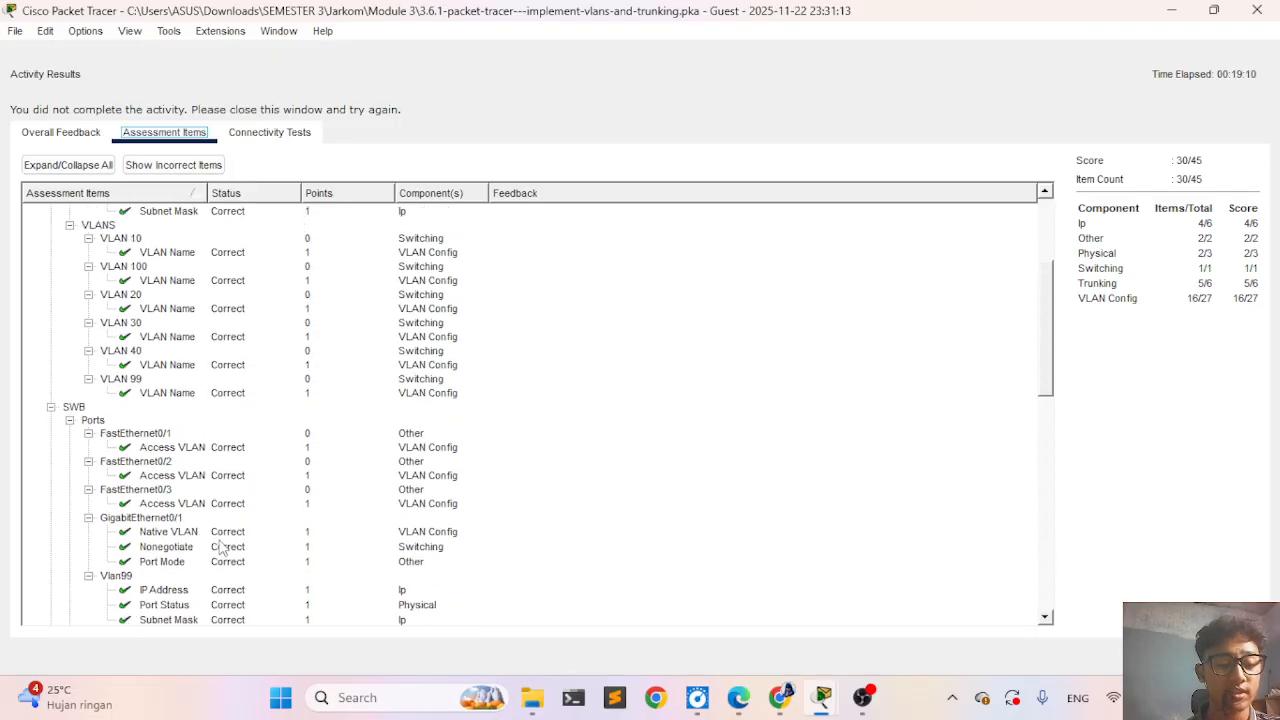
pyautogui.scroll(-6, 222, 546)
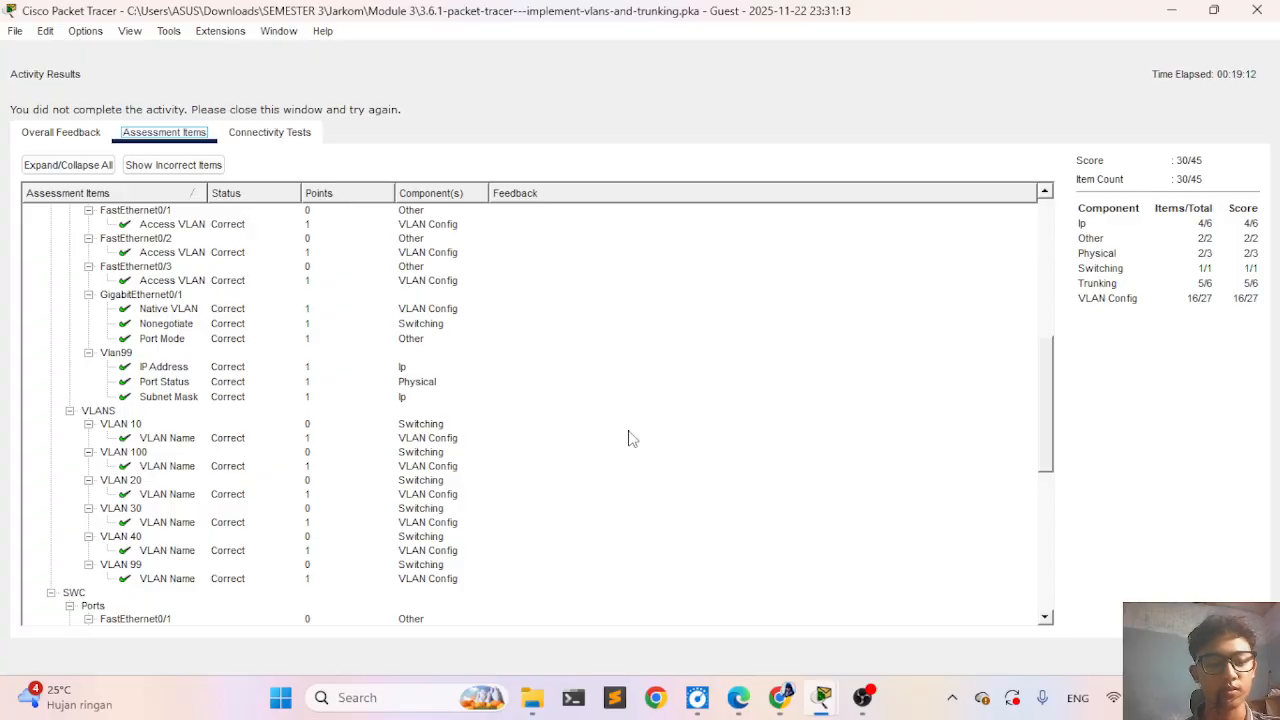
pyautogui.scroll(-9, 630, 437)
pyautogui.scroll(-1, 630, 437)
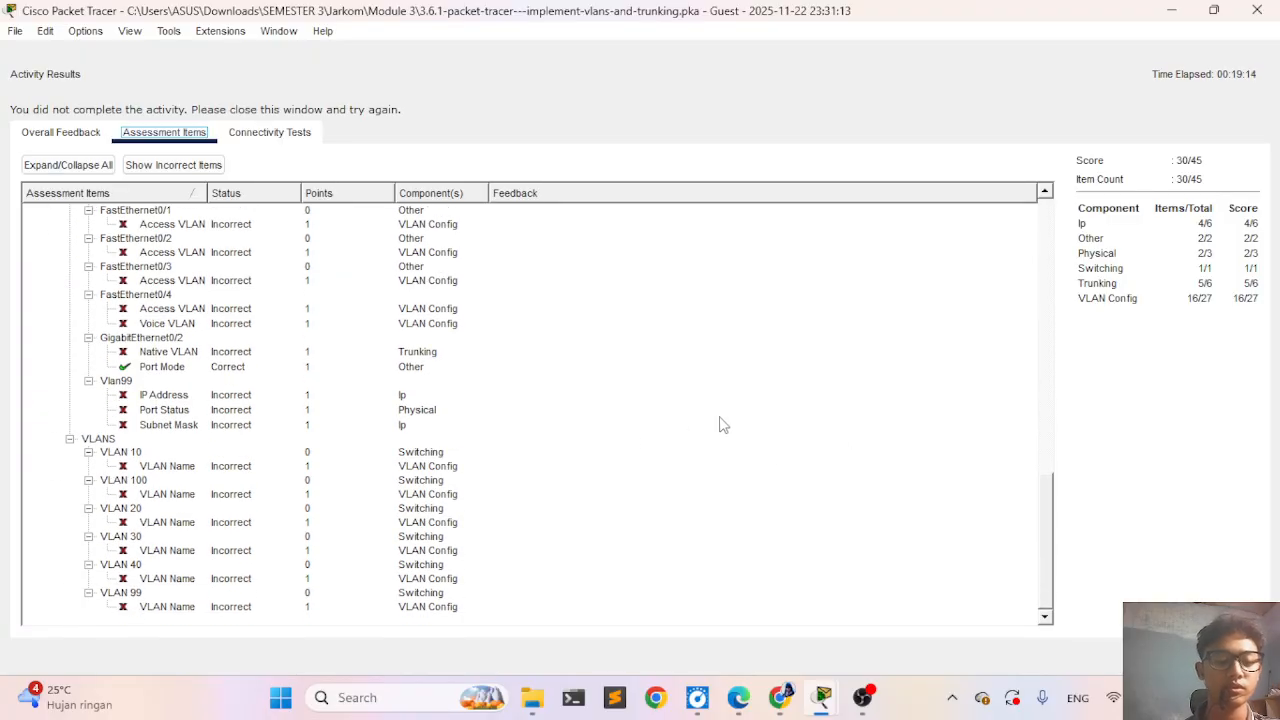
pyautogui.scroll(7, 531, 429)
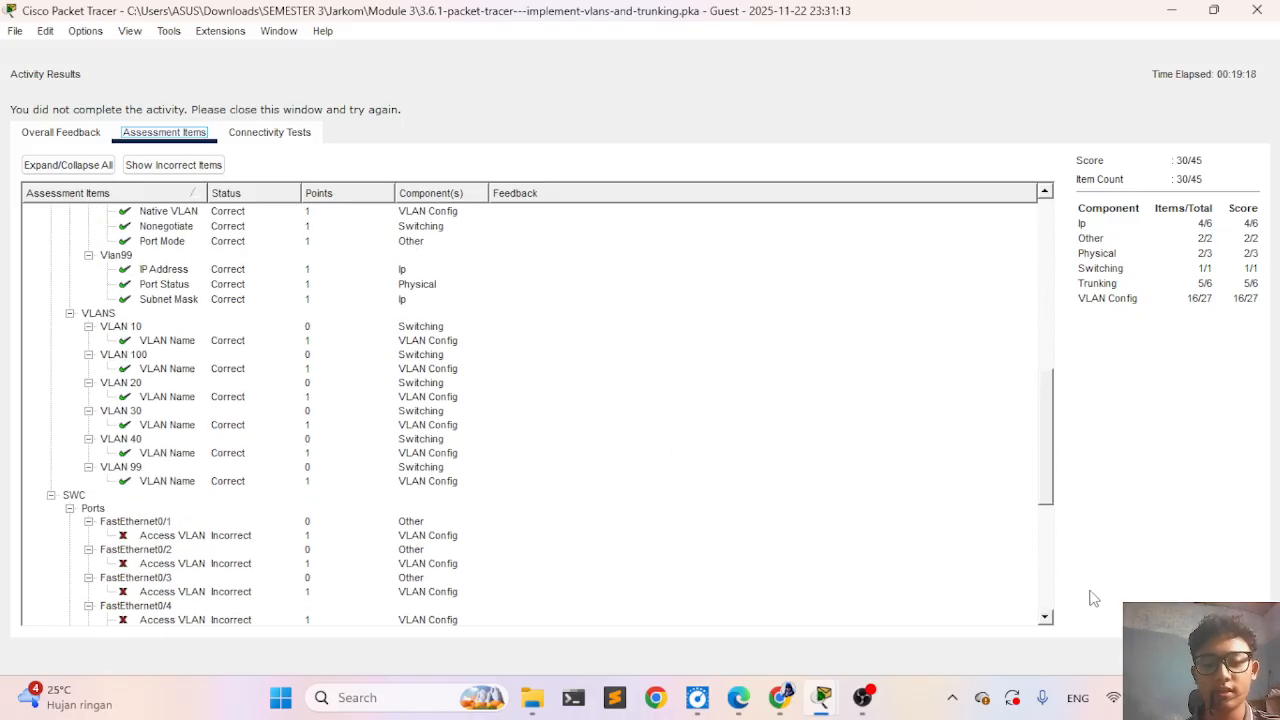
pyautogui.click(1228, 656)
# - Open SWC's command line and enter global configuration mode with enable and configure terminal
pyautogui.hscroll(2, 1050, 277)
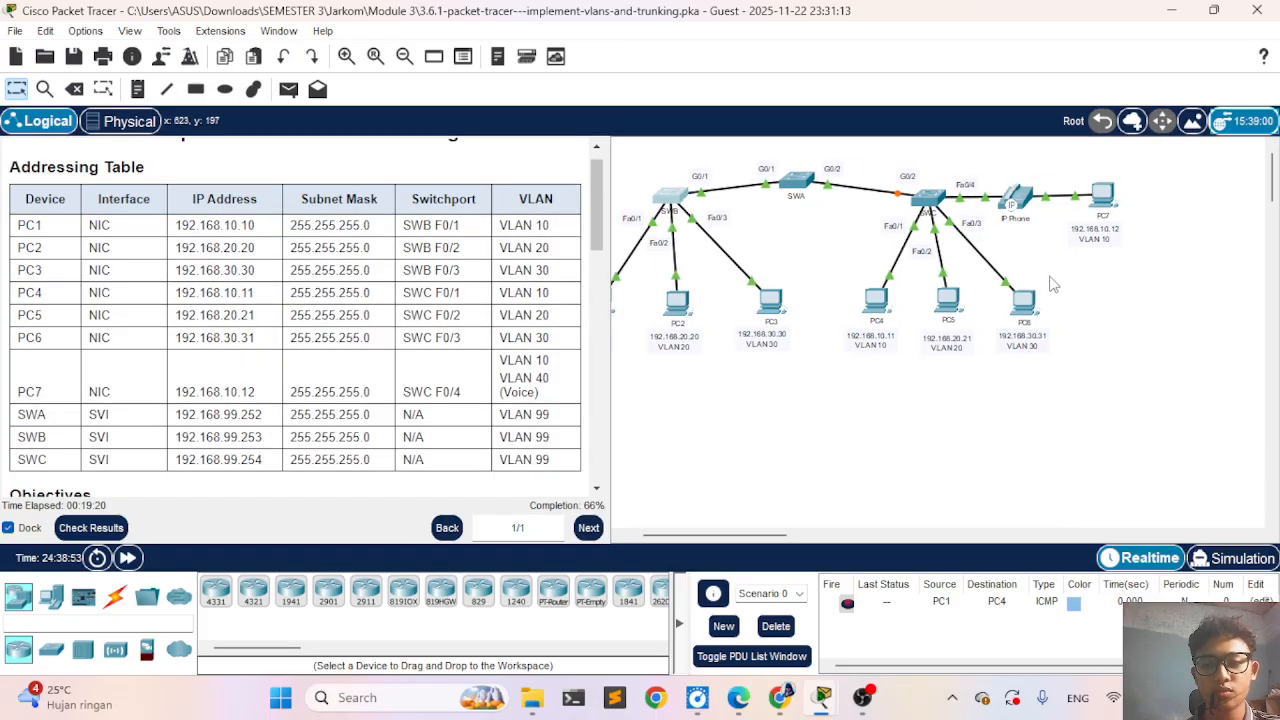
pyautogui.click(859, 198)
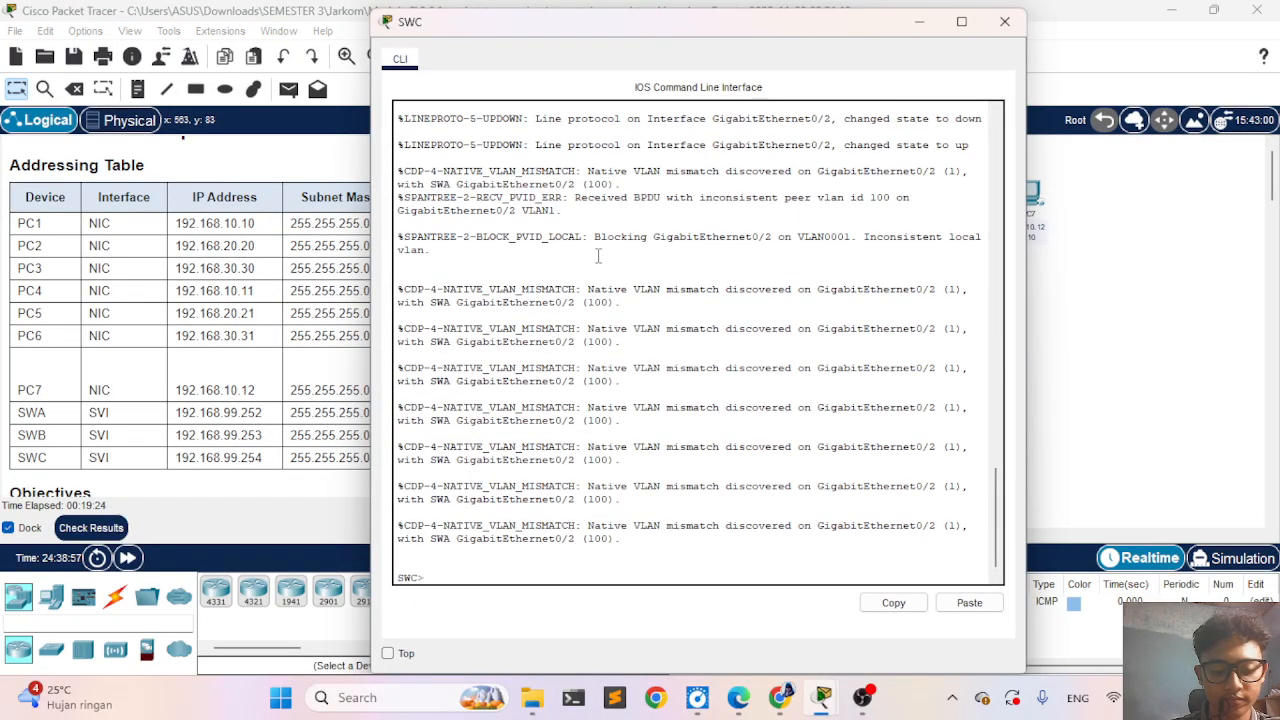
pyautogui.write('ena')
pyautogui.press('Tab')
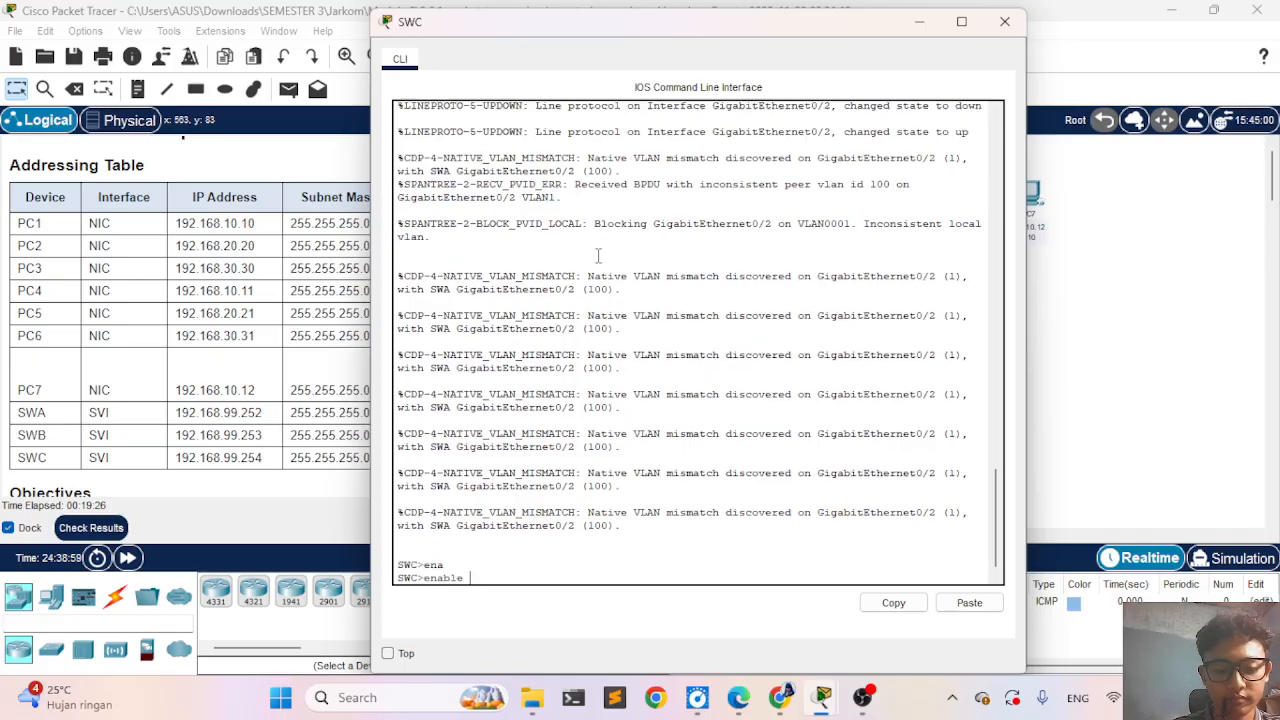
pyautogui.press('Return')
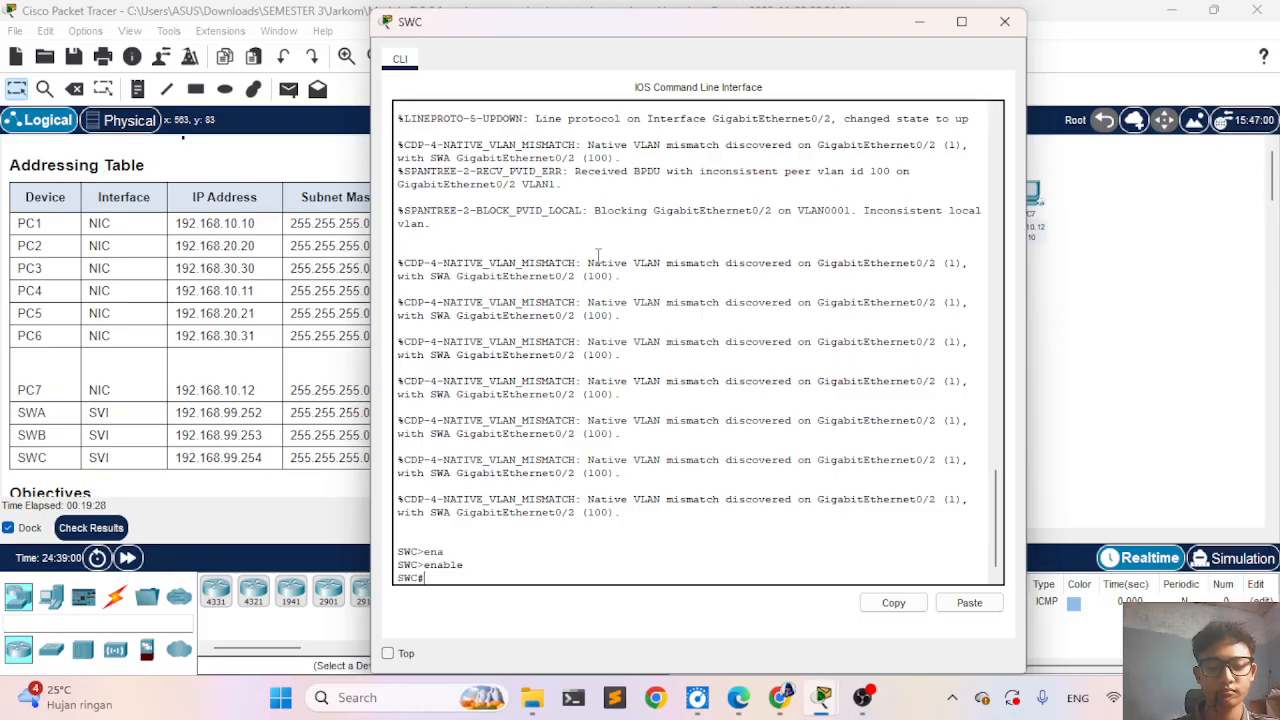
pyautogui.write('conf')
pyautogui.press('Tab')
pyautogui.press('Tab')
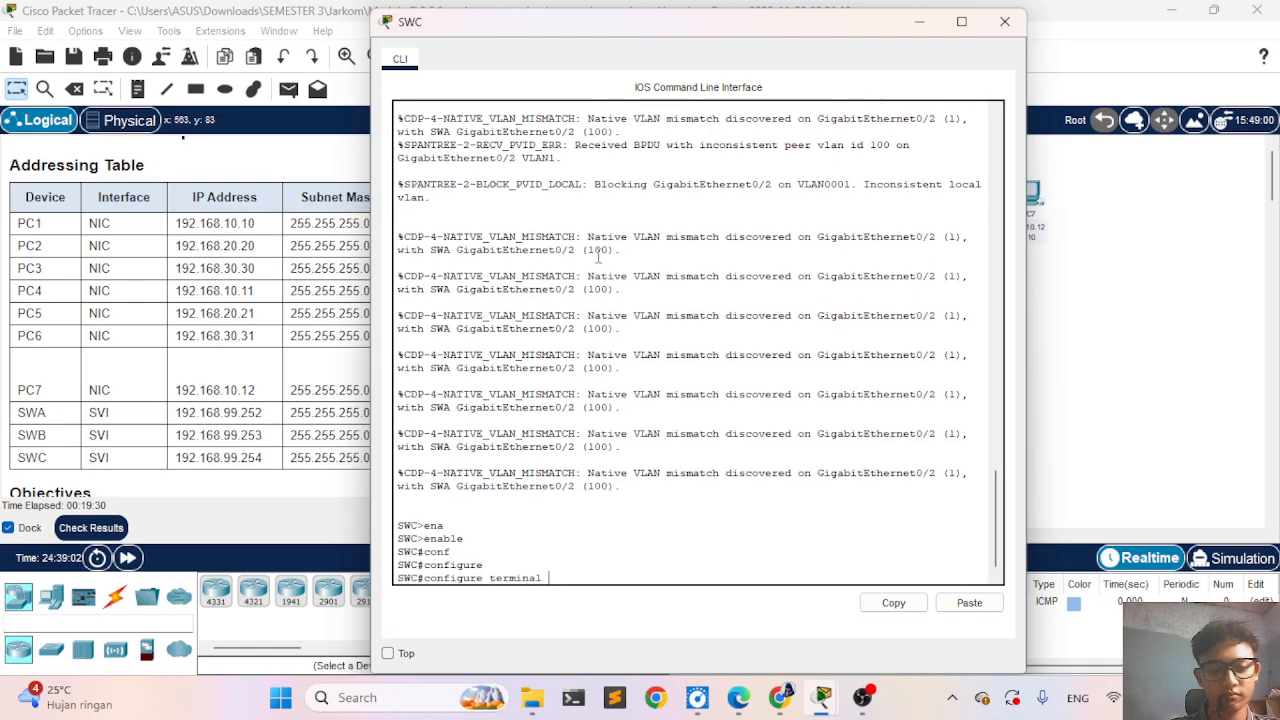
pyautogui.press('Return')
pyautogui.press('Return')
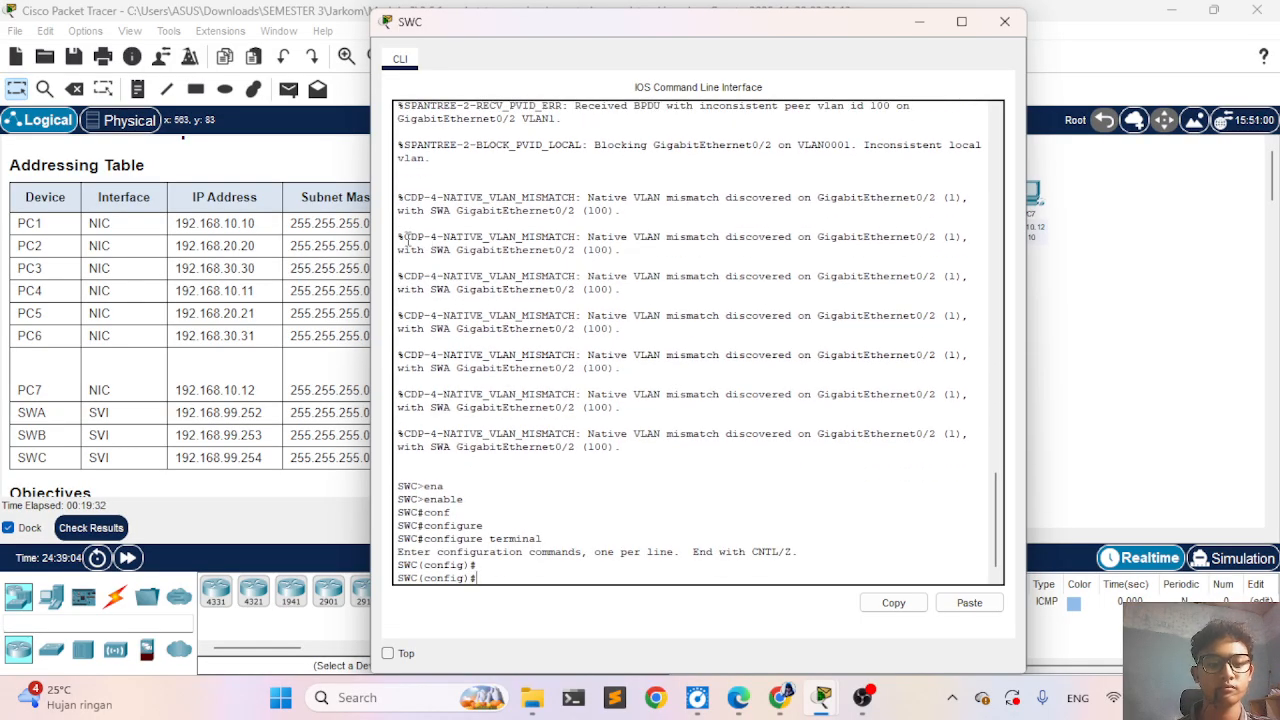
# - Check the activity results again and open the list of assessment items
pyautogui.click(290, 370)
pyautogui.click(120, 532)
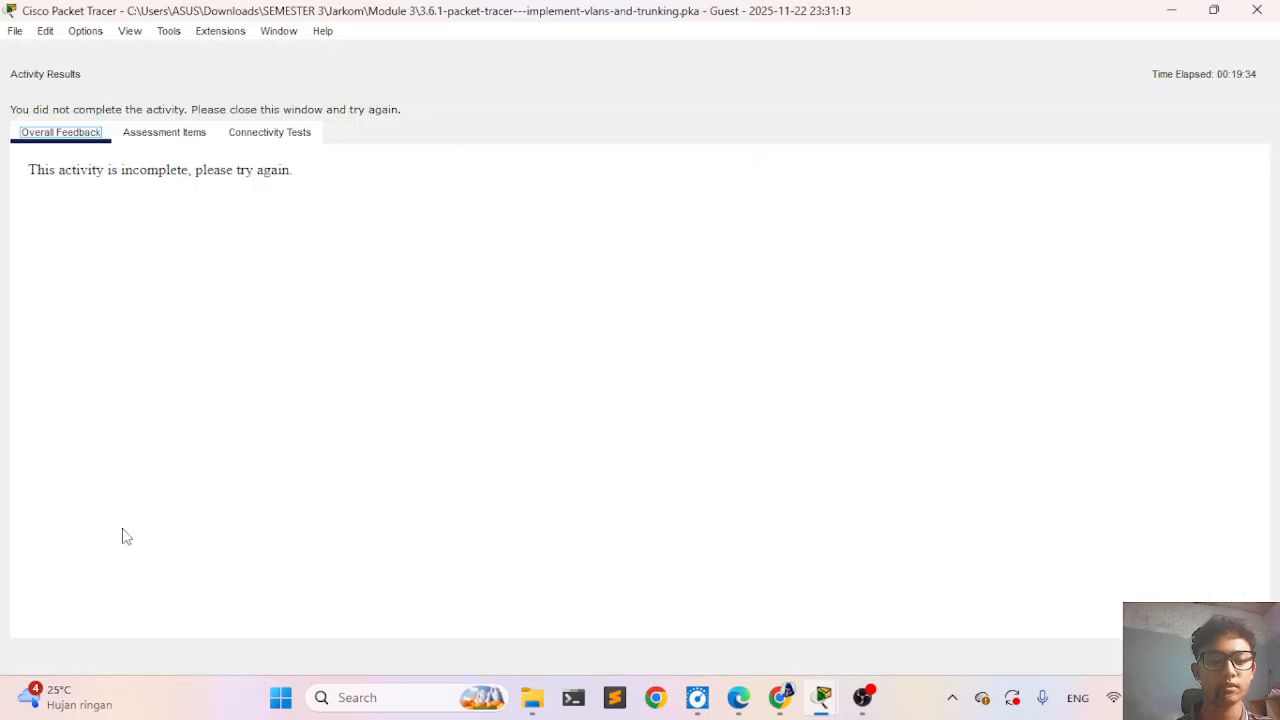
pyautogui.click(153, 144)
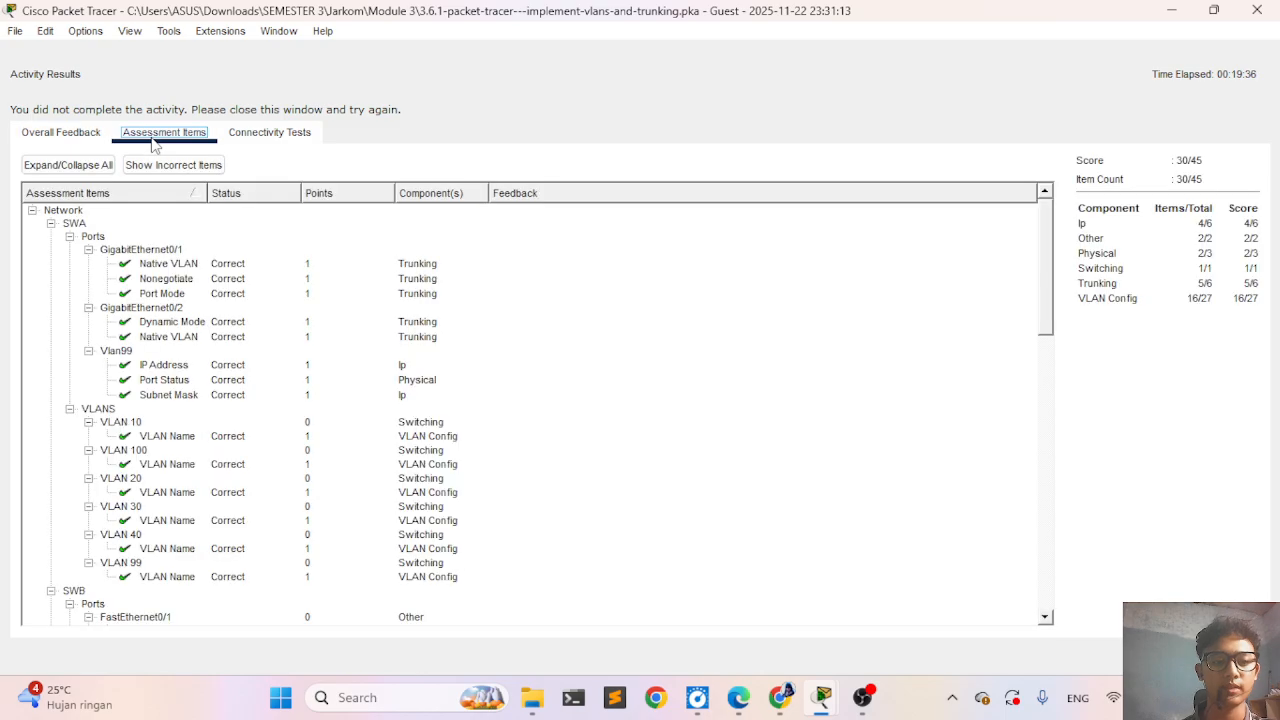
# - Review the assessment items for SWB and SWC in the activity results, and close the results
pyautogui.scroll(-10, 243, 394)
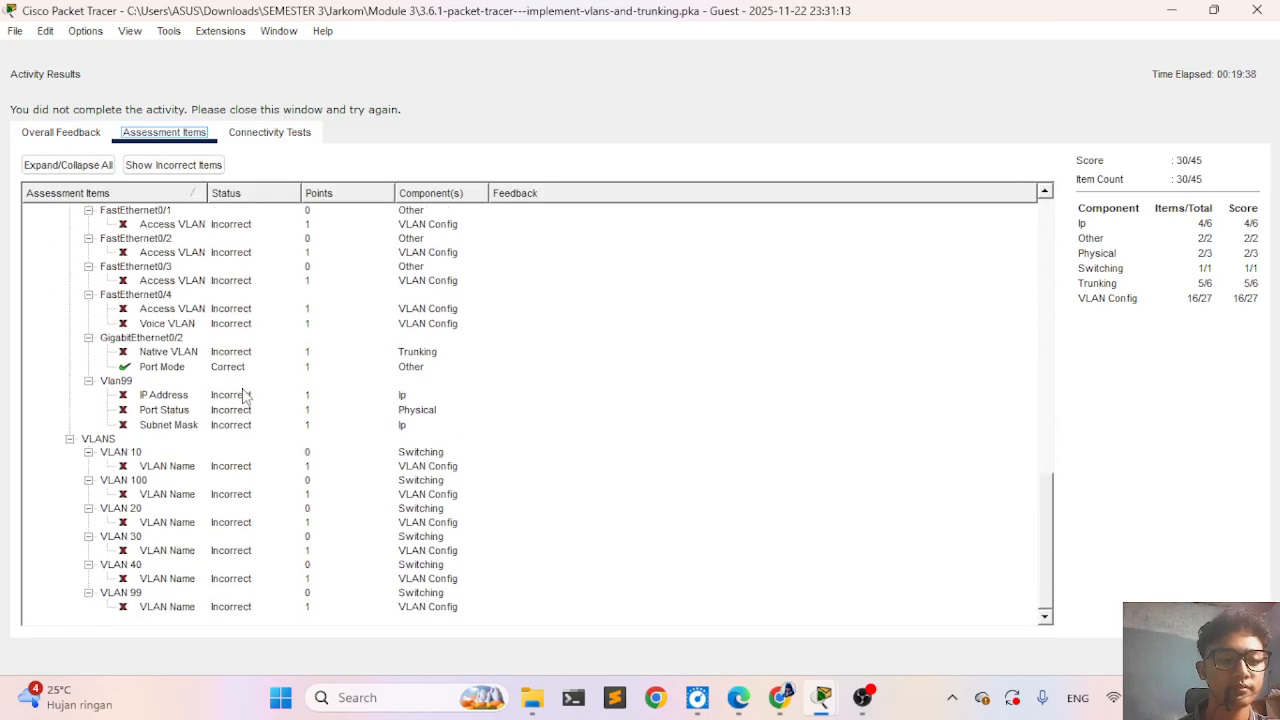
pyautogui.scroll(2, 245, 396)
pyautogui.scroll(-2, 190, 414)
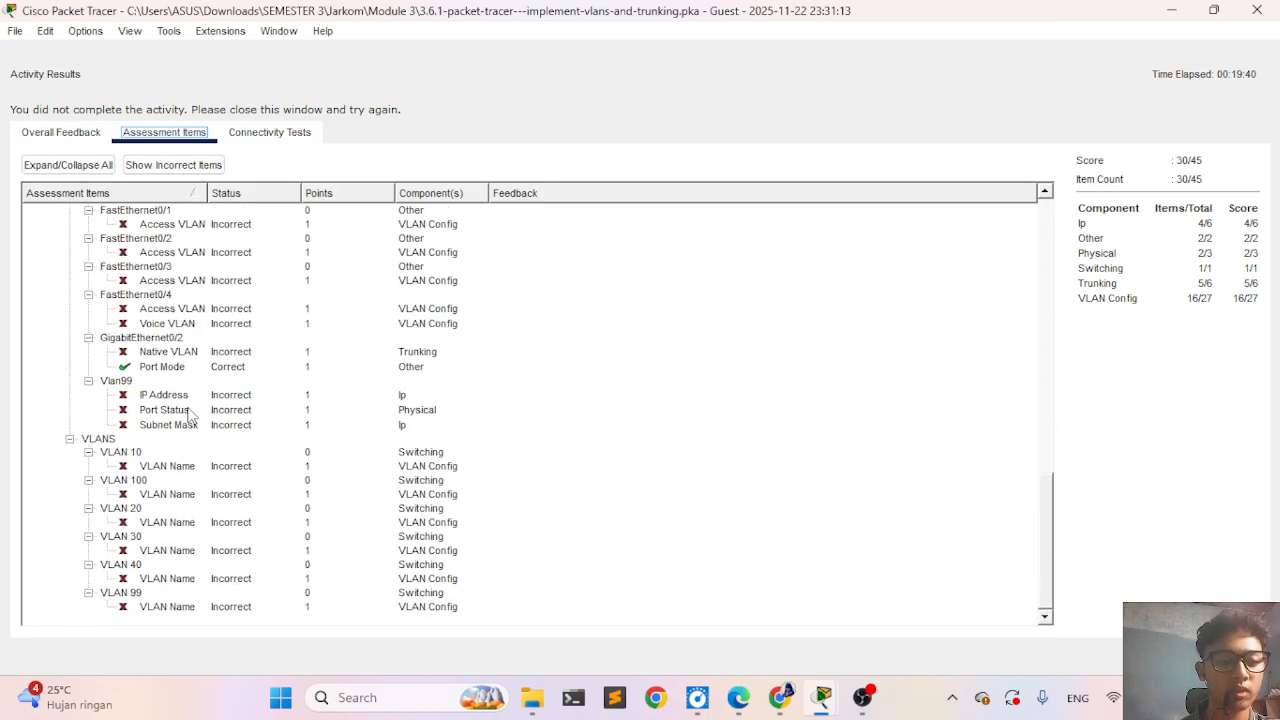
pyautogui.scroll(3, 190, 415)
pyautogui.scroll(6, 190, 414)
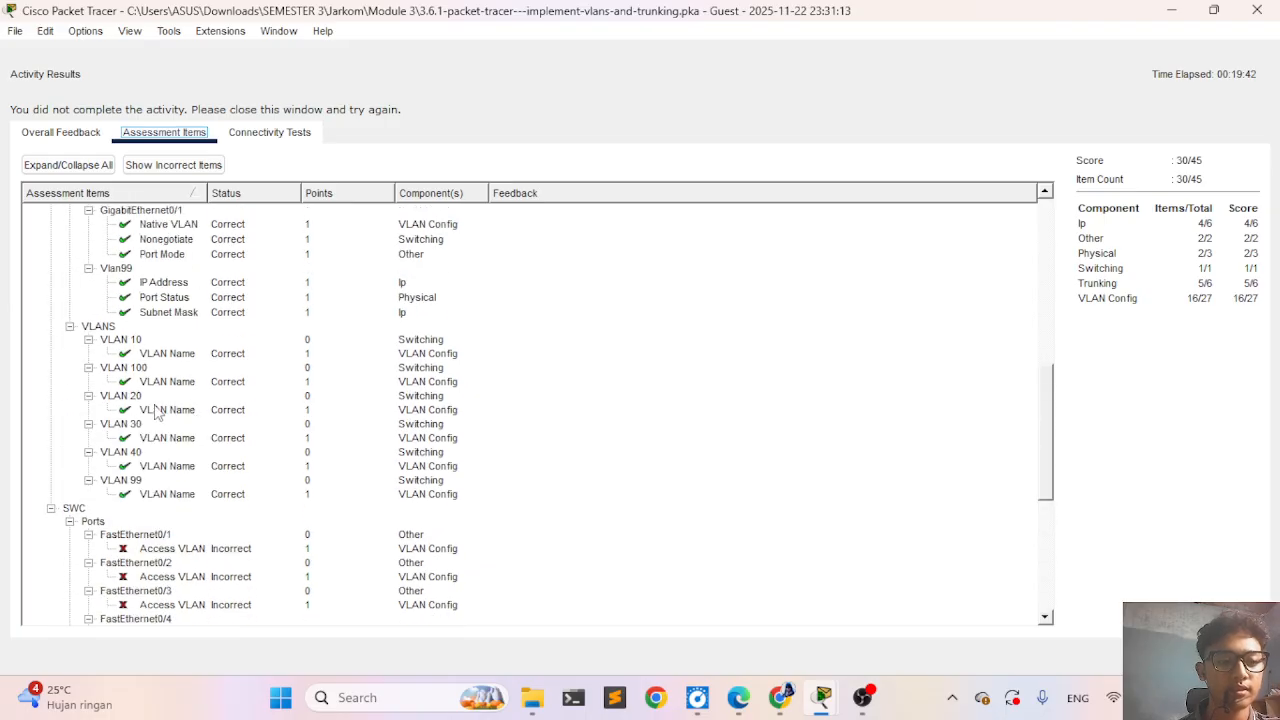
pyautogui.scroll(-1, 150, 405)
pyautogui.scroll(-7, 150, 405)
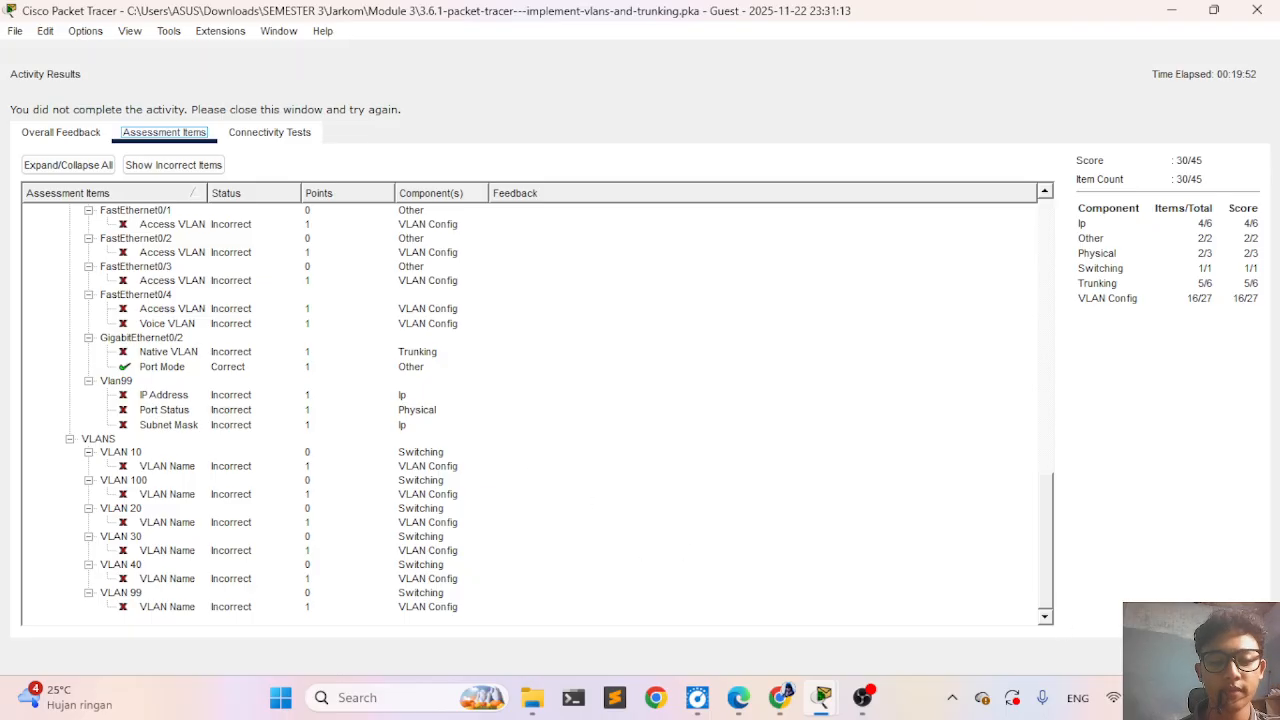
pyautogui.click(1227, 656)
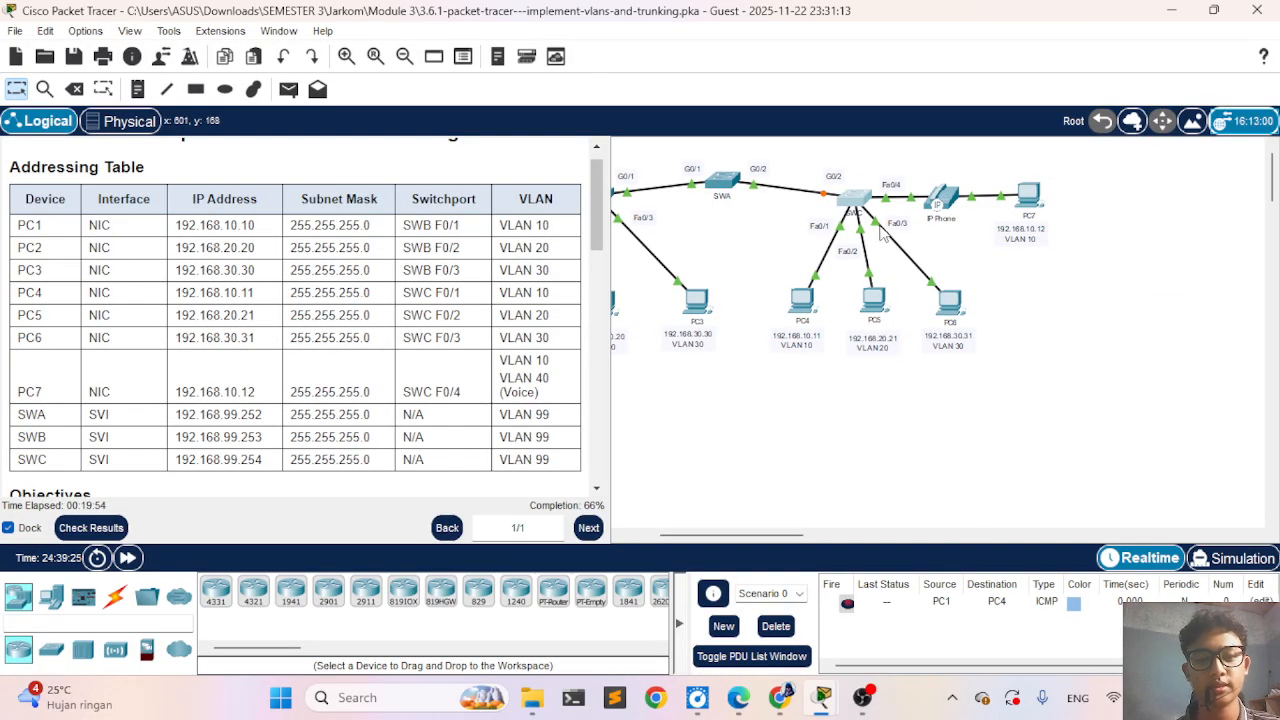
# - Reopen SWC's command line and create VLAN 10 from global configuration mode
pyautogui.click(855, 200)
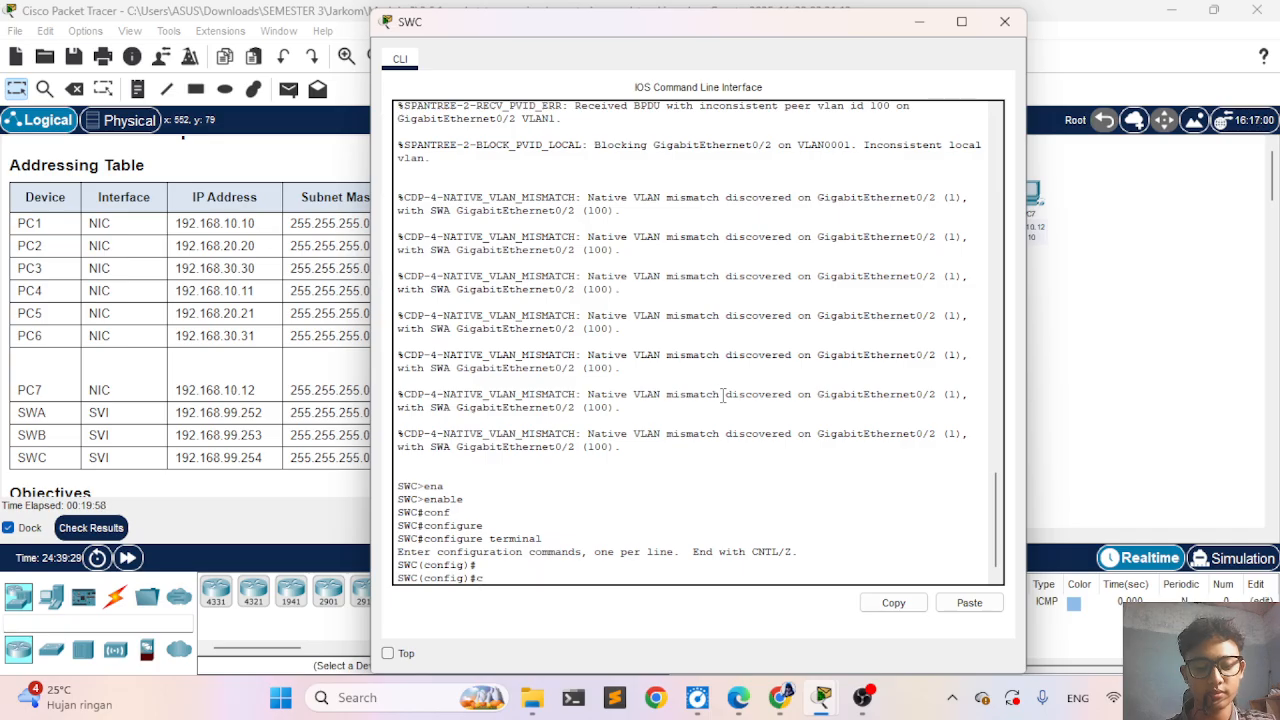
pyautogui.write('vl')
pyautogui.press('Tab')
pyautogui.write('10')
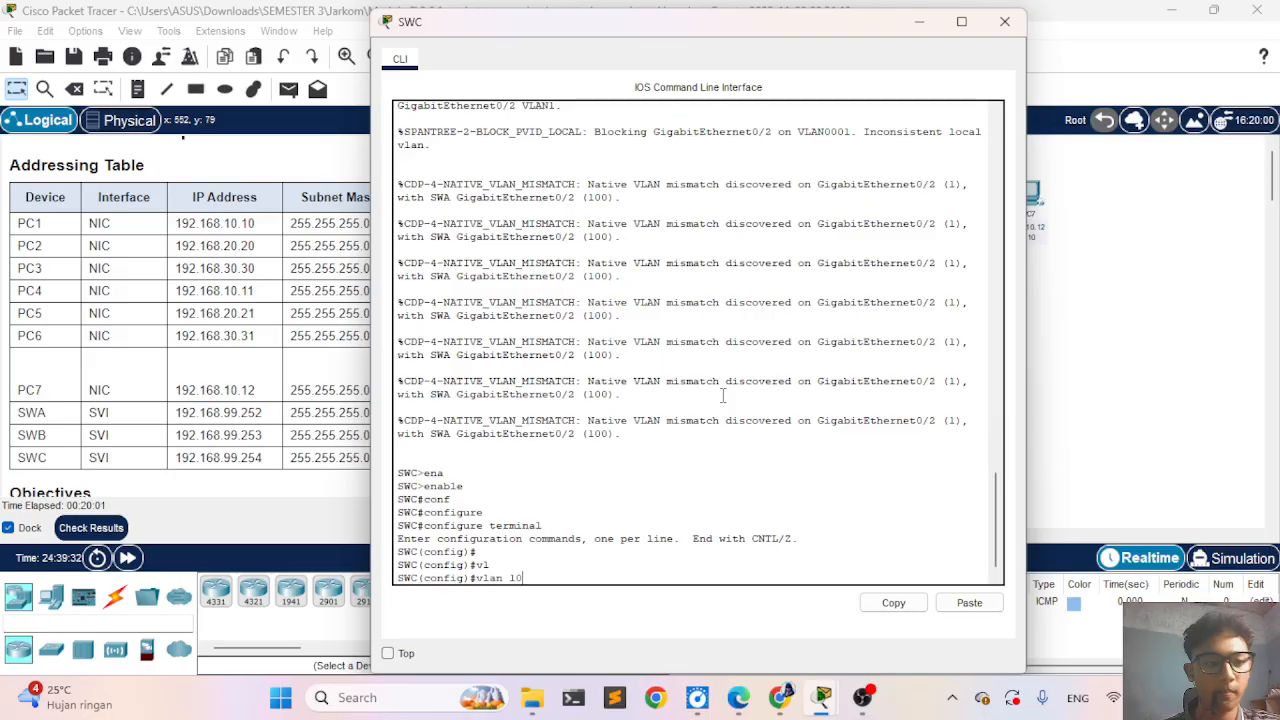
pyautogui.press('Return')
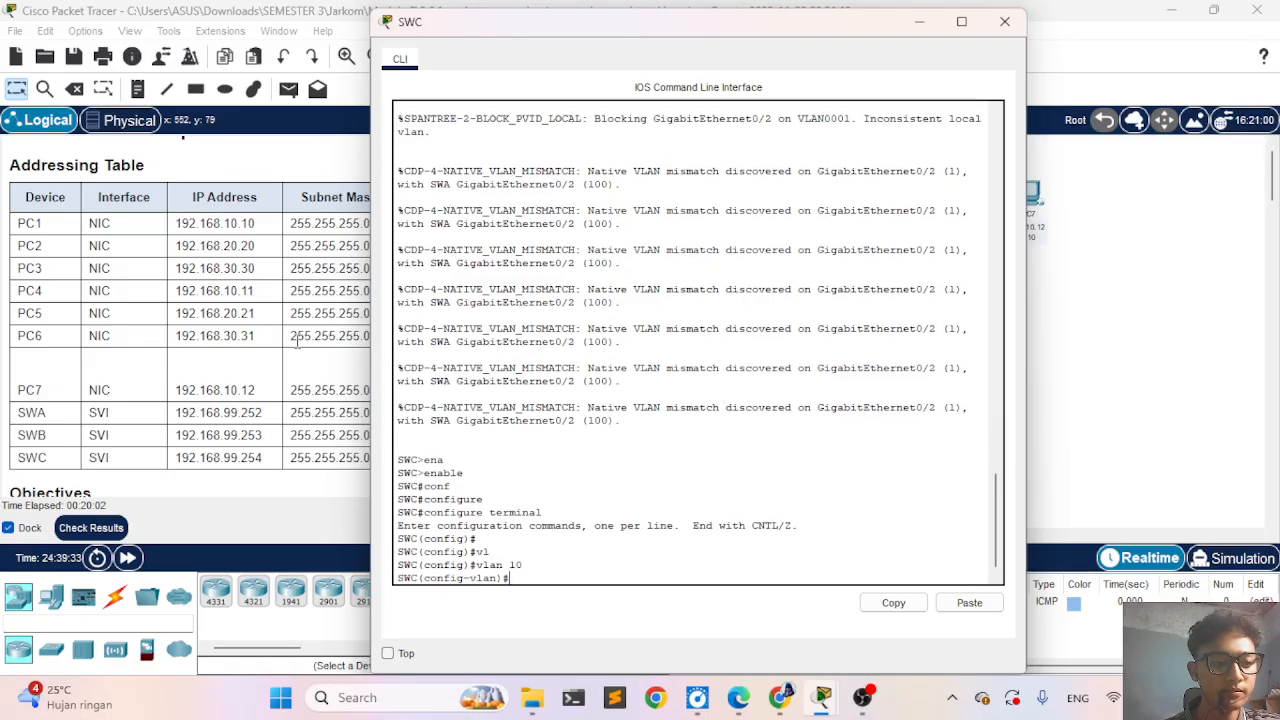
# - Consult the VLAN table in the instructions and name SWC's VLAN 10 Admin
pyautogui.scroll(-5, 278, 322)
pyautogui.scroll(-1, 278, 322)
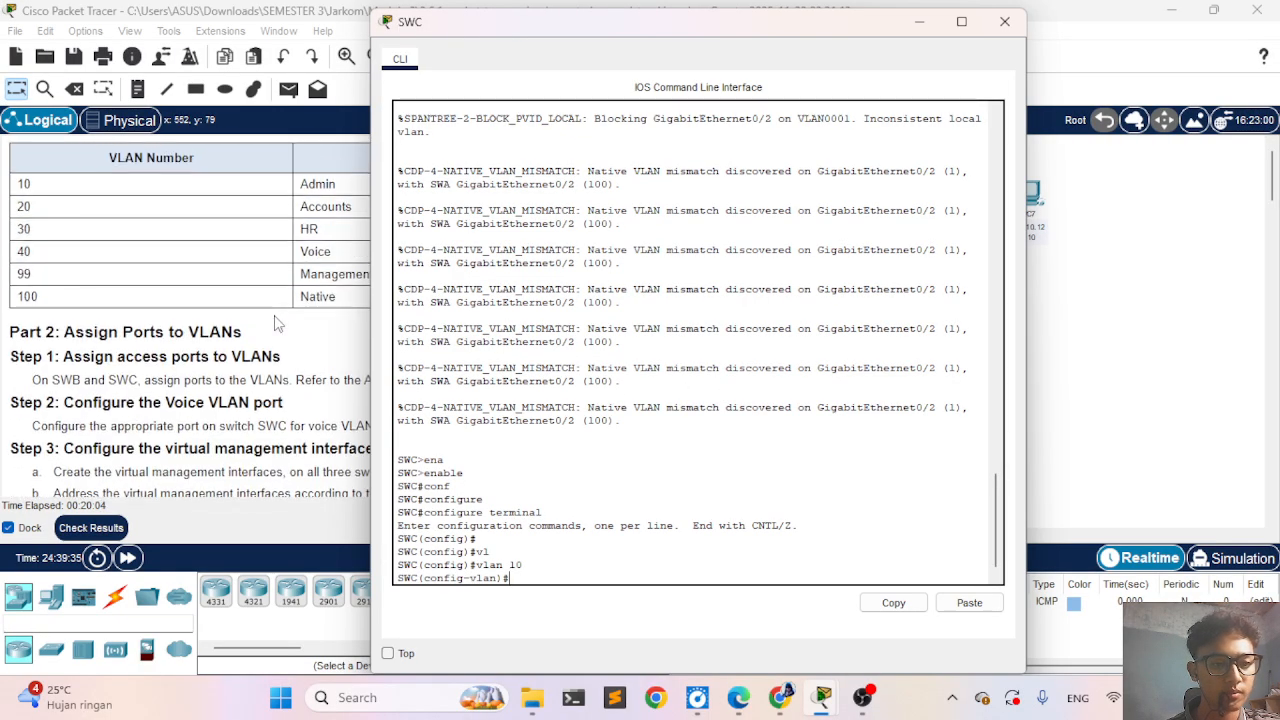
pyautogui.write('nam')
pyautogui.press('Return')
pyautogui.write('name ')
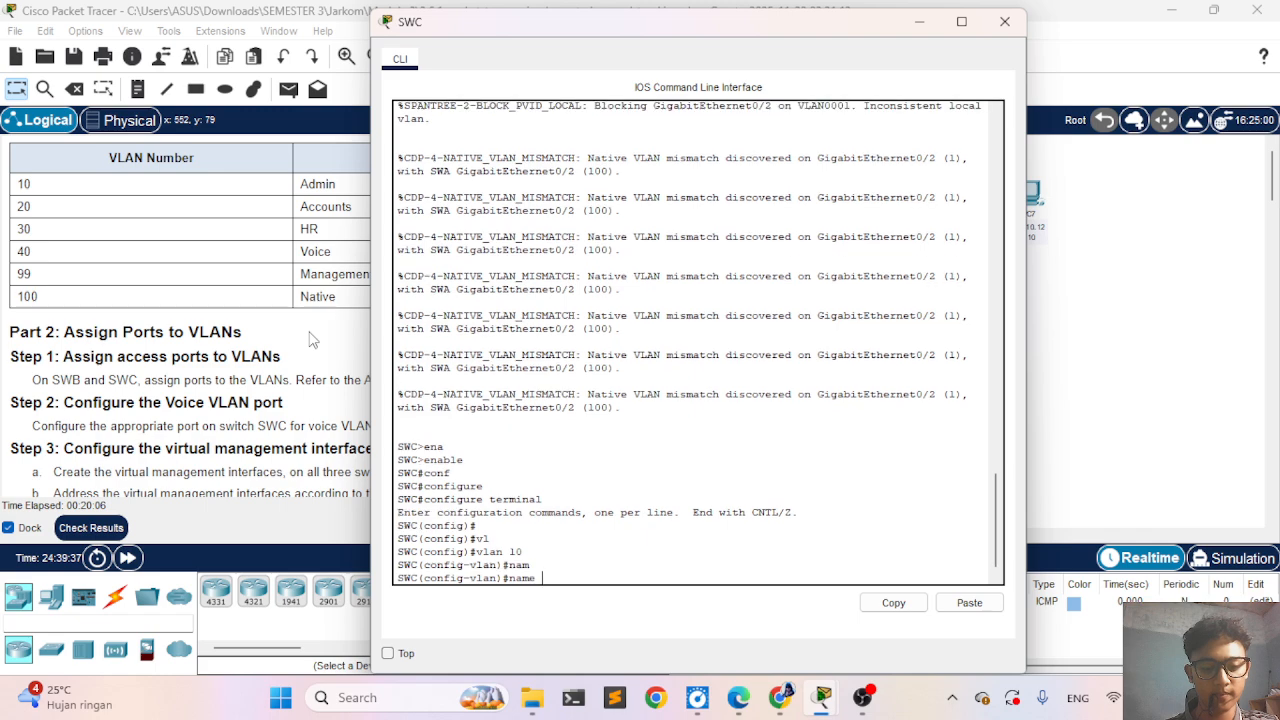
pyautogui.write('Ad')
pyautogui.press('Return')
pyautogui.press('Up')
pyautogui.write('min')
pyautogui.press('Return')
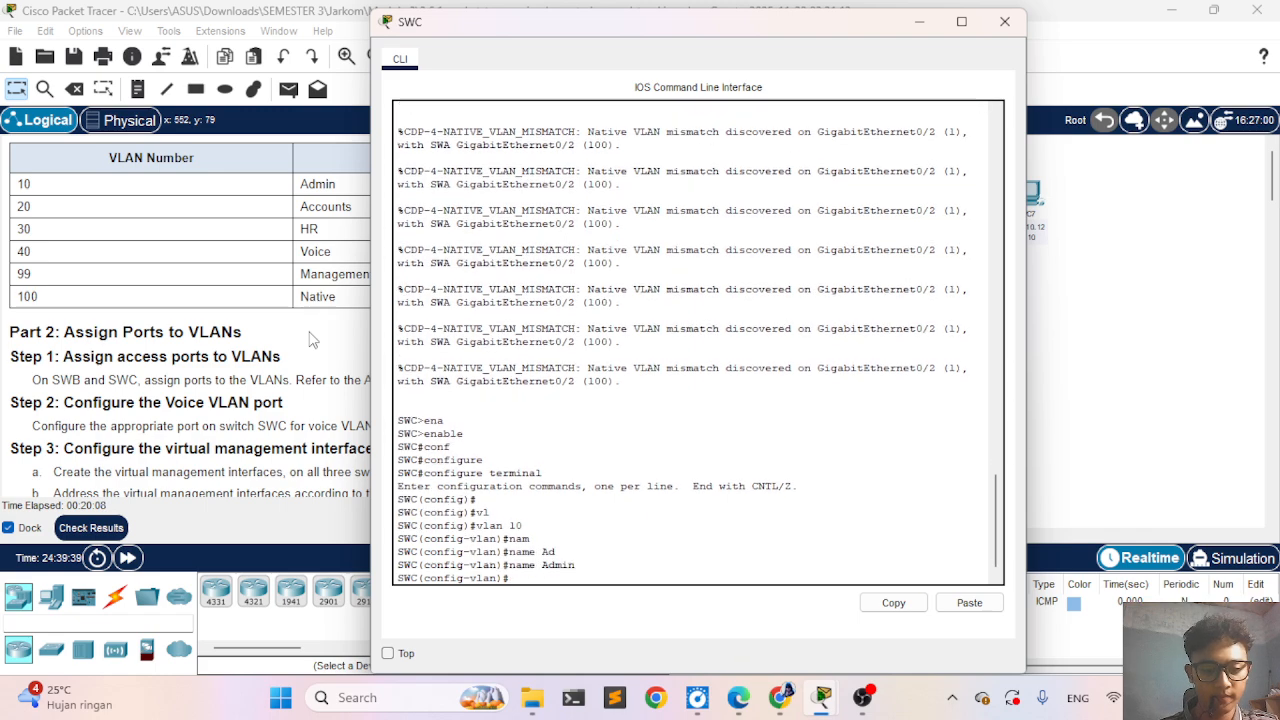
# - Try to create VLAN 20 on SWC
pyautogui.write('vla')
pyautogui.press('Tab')
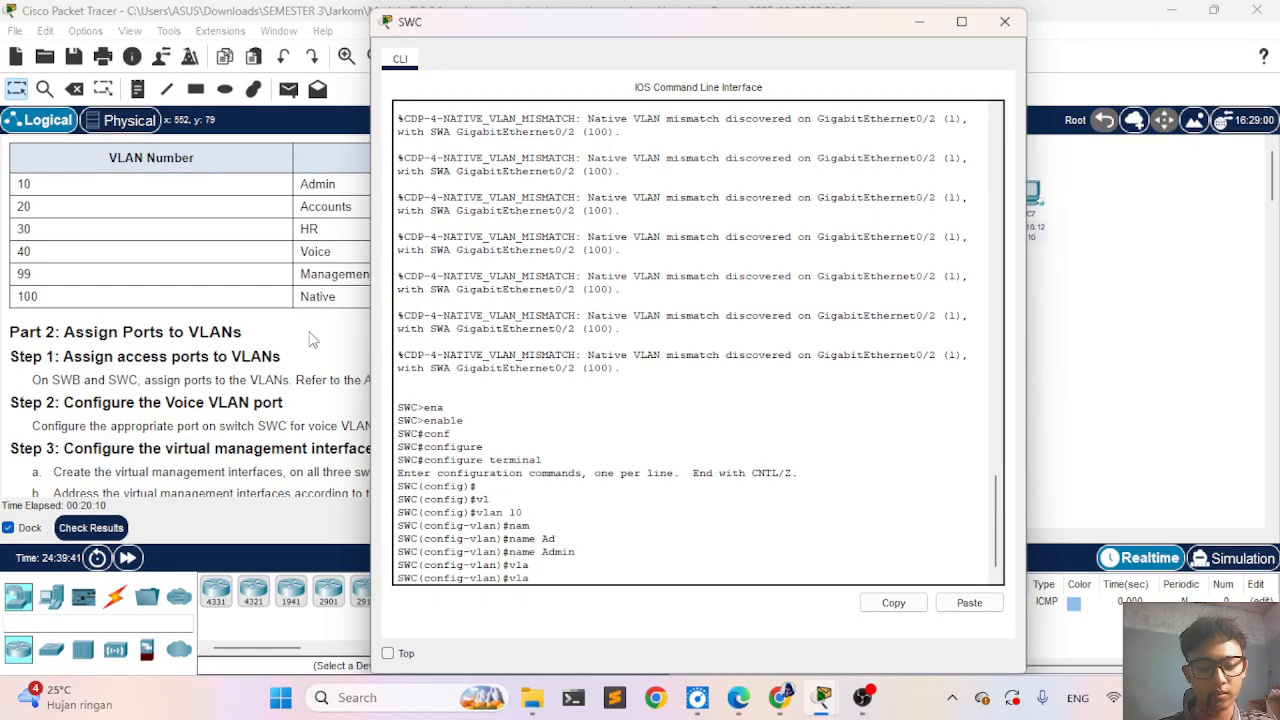
pyautogui.write('20')
pyautogui.press('BackSpace')
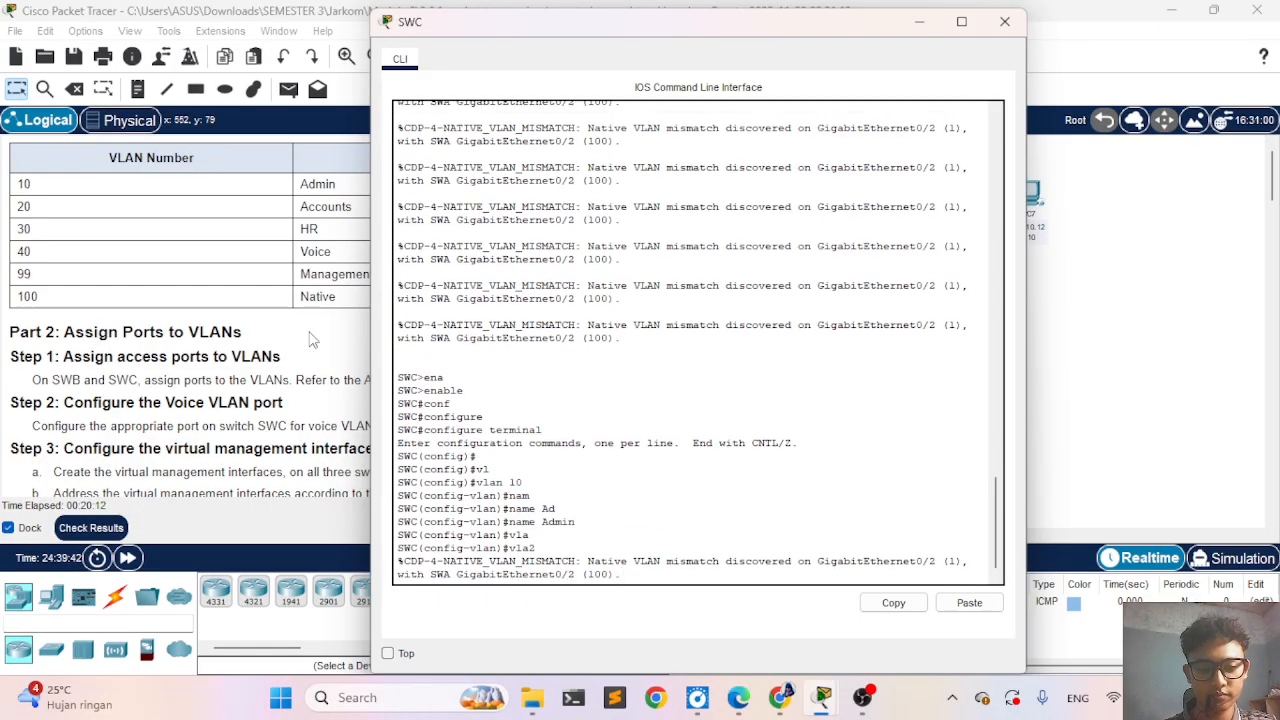
pyautogui.press('Return')
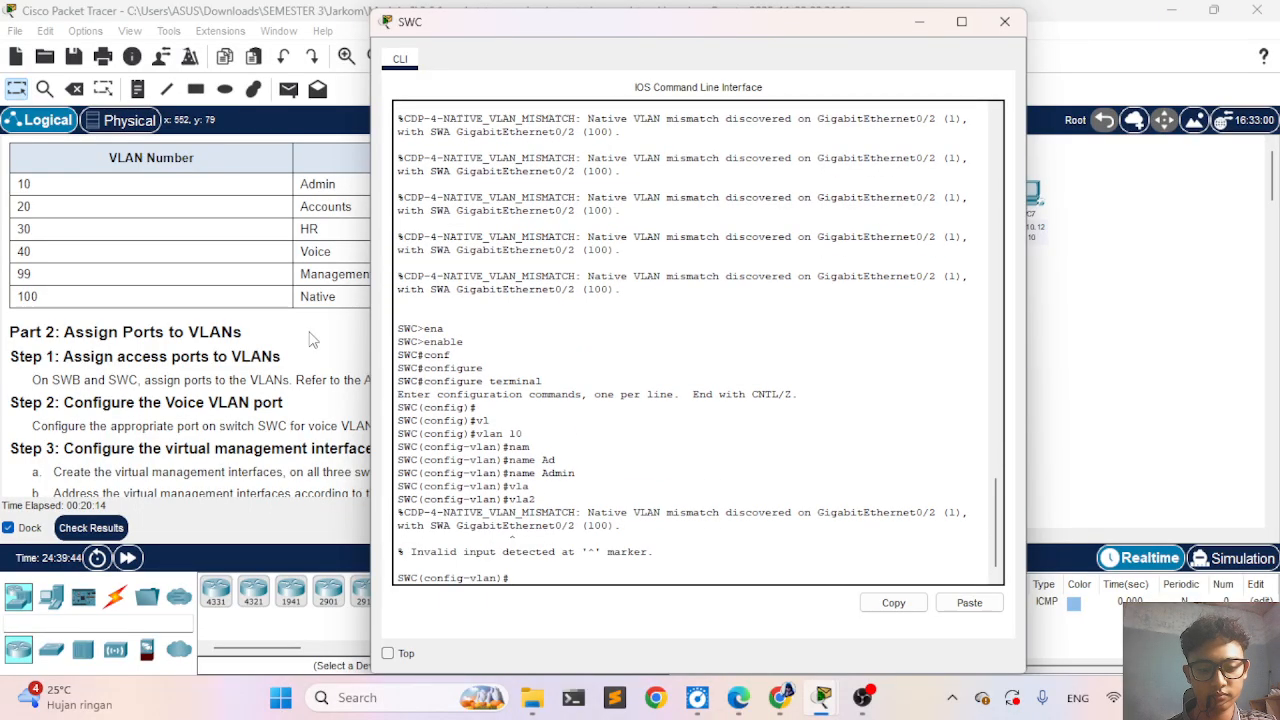
# - Create VLAN 20 on SWC and name it Accounts
pyautogui.write('vlan 20')
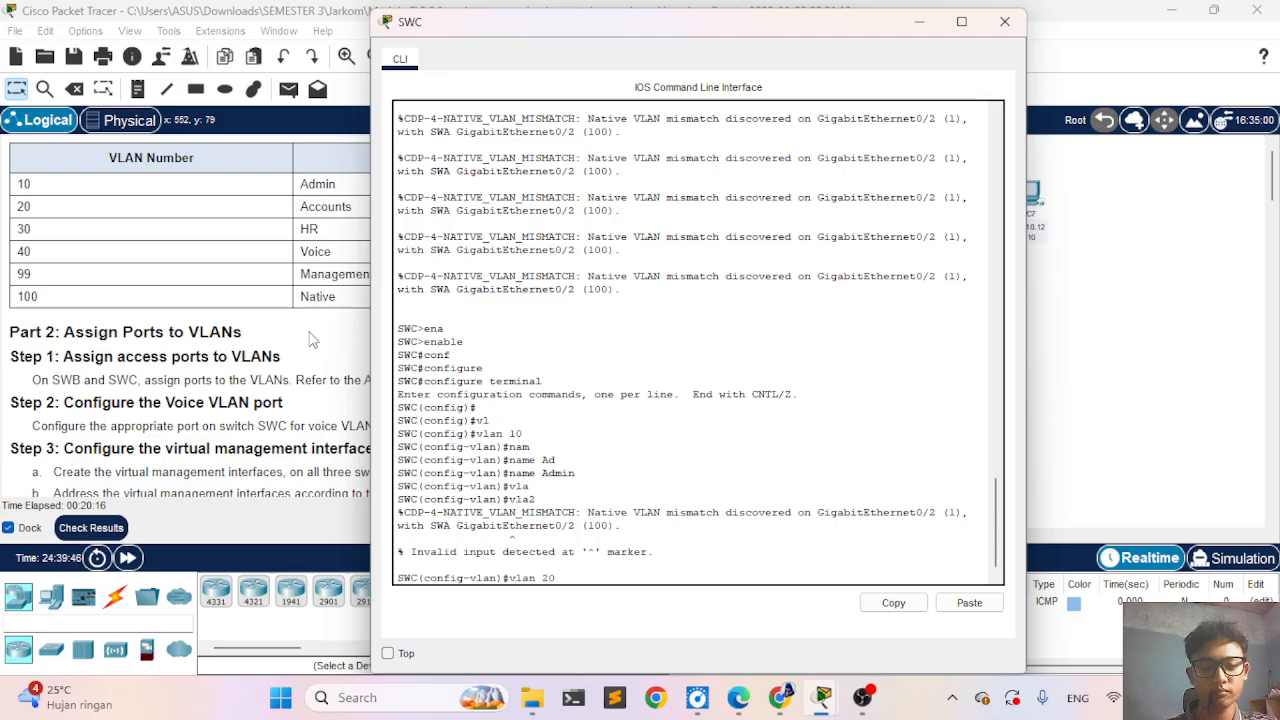
pyautogui.press('Return')
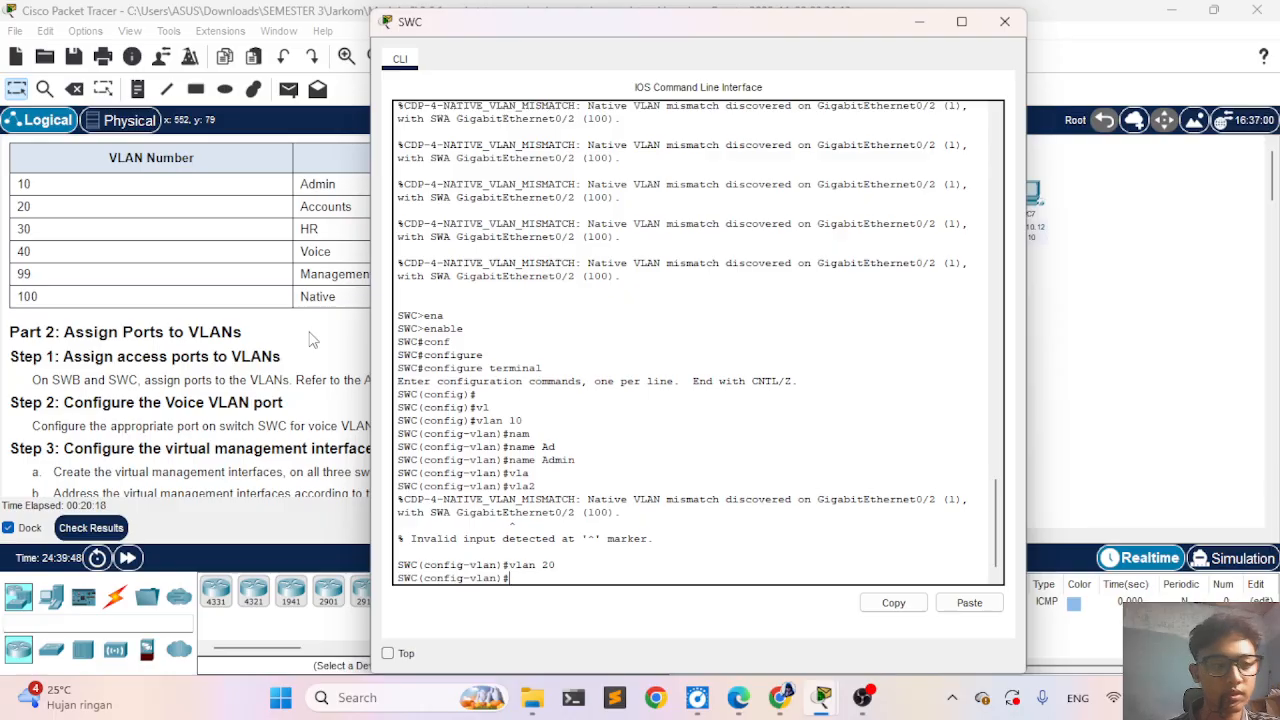
pyautogui.write('nam')
pyautogui.press('Tab')
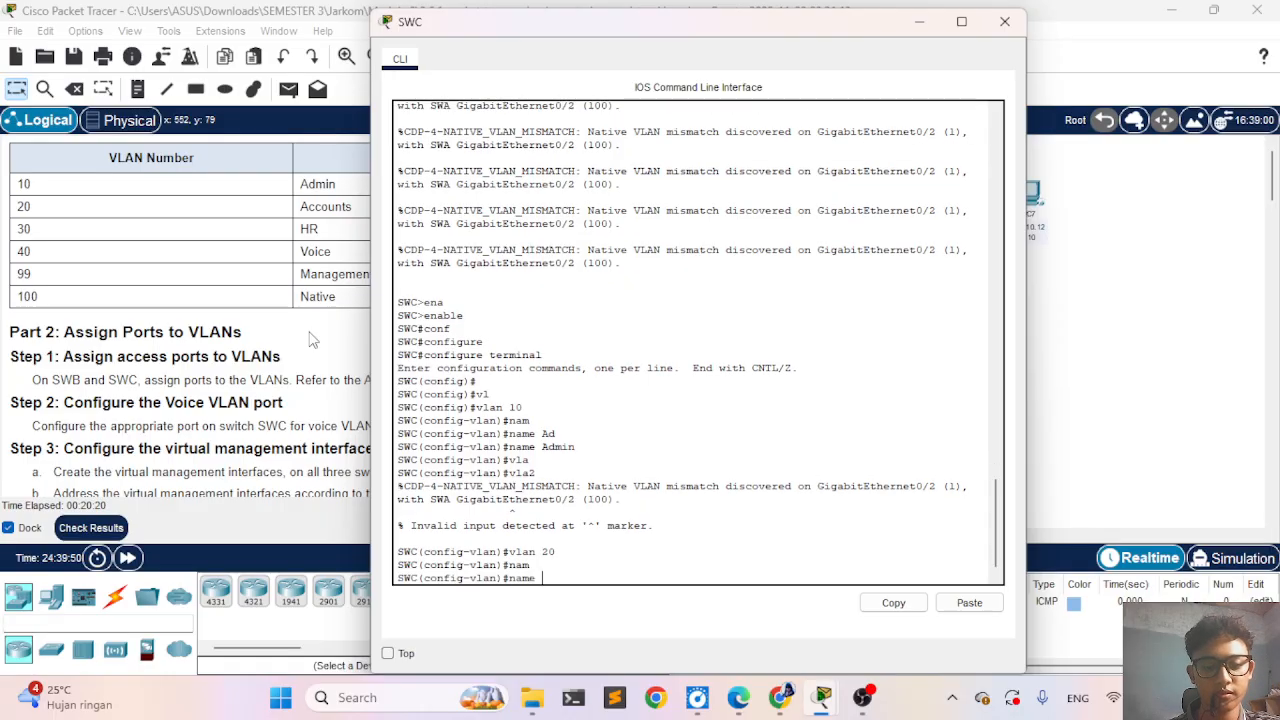
pyautogui.write('Accounts')
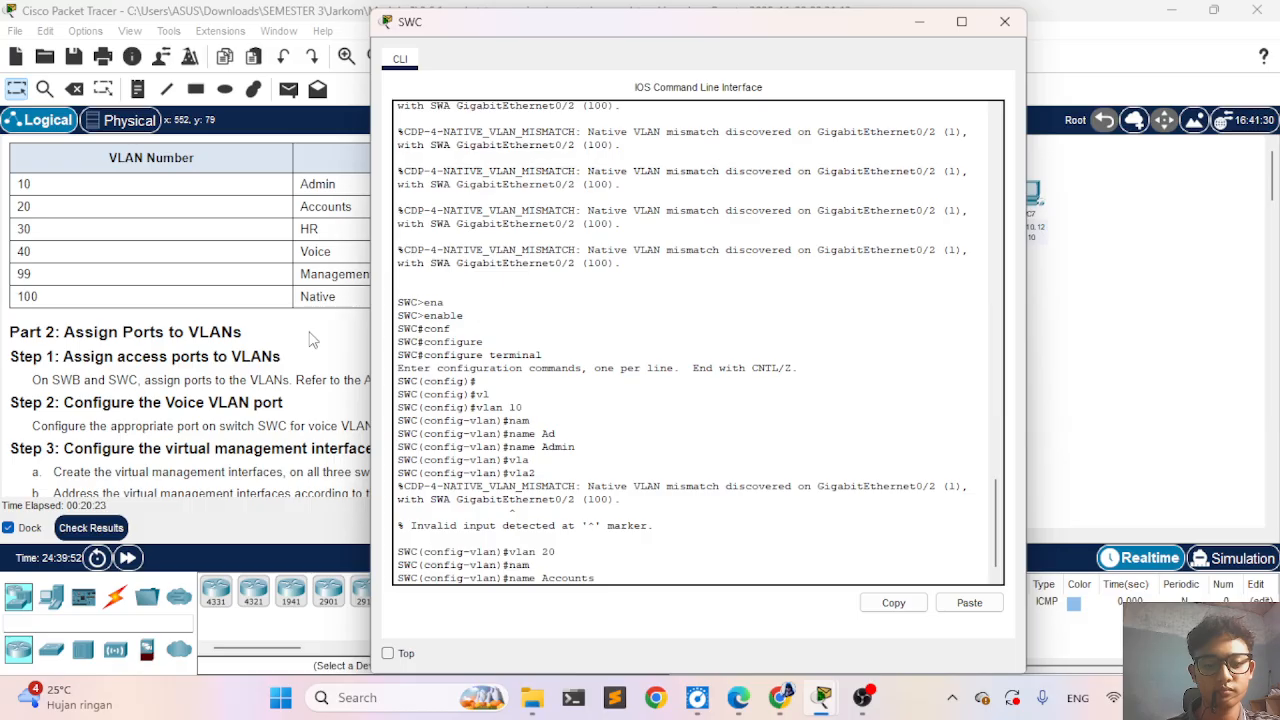
pyautogui.press('Return')
# - Create VLAN 40 on SWC and name it Voice
pyautogui.write('vlan)#v')
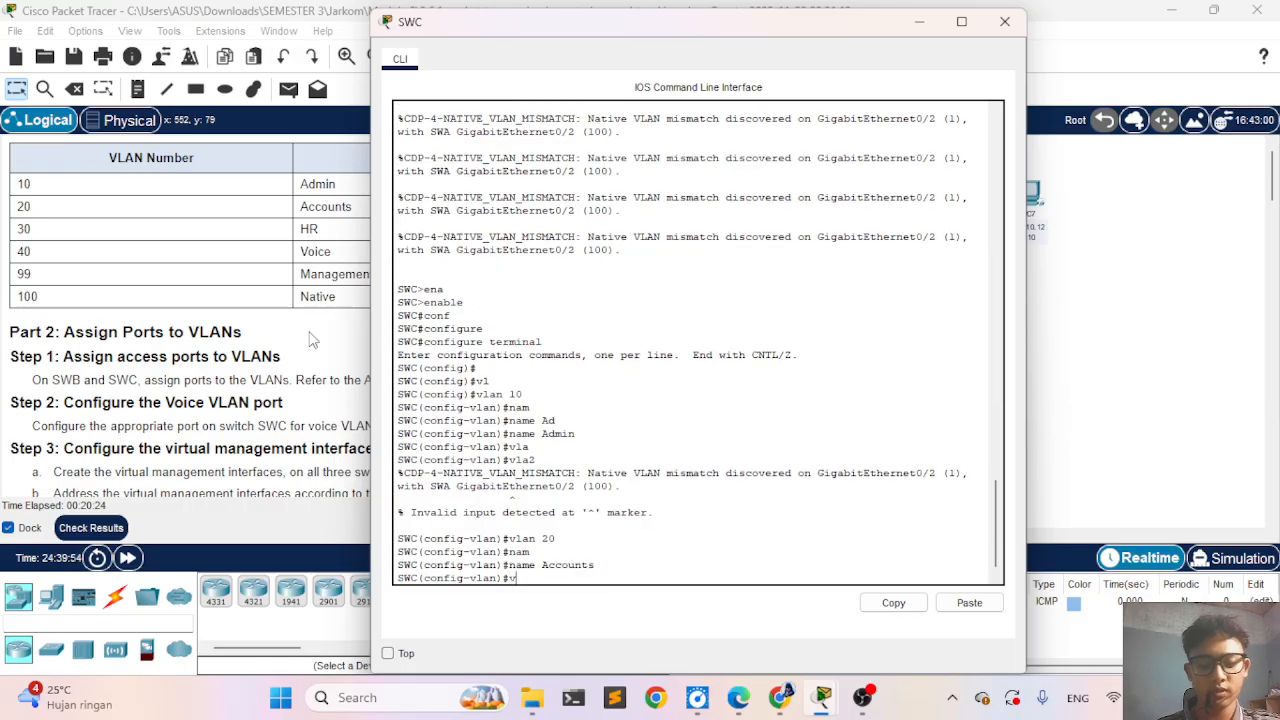
pyautogui.write('lan')
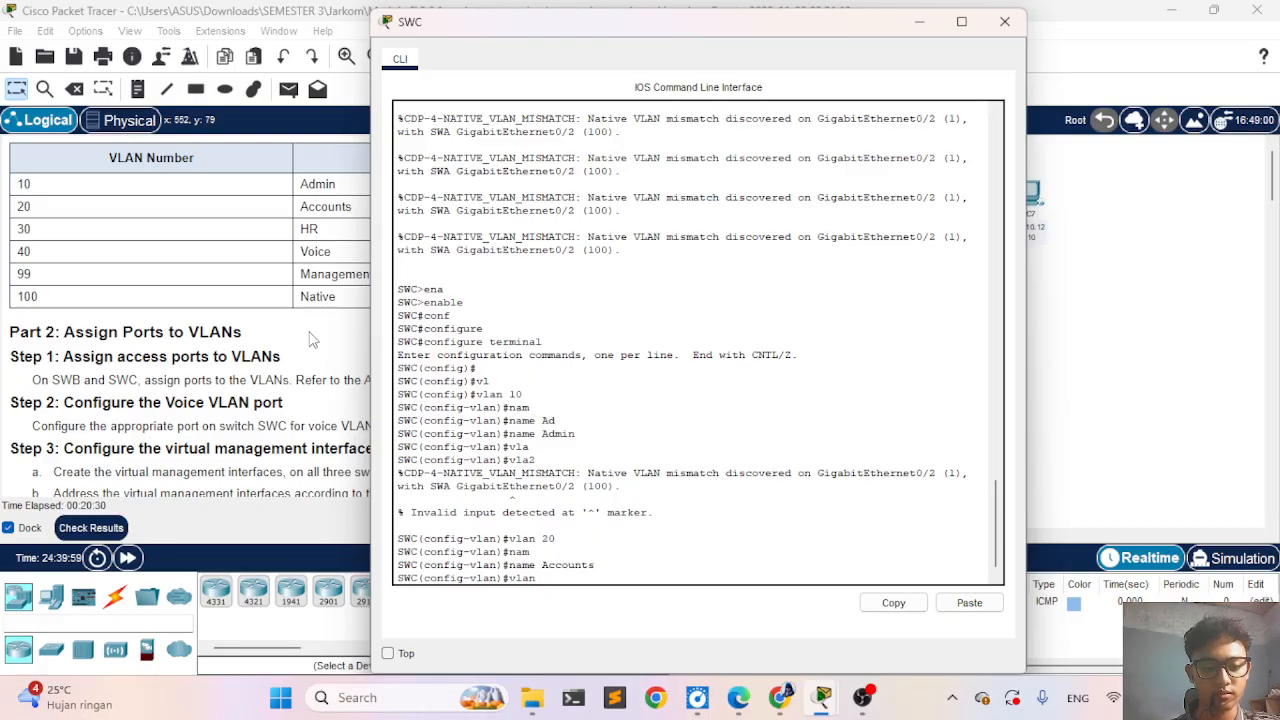
pyautogui.write('40')
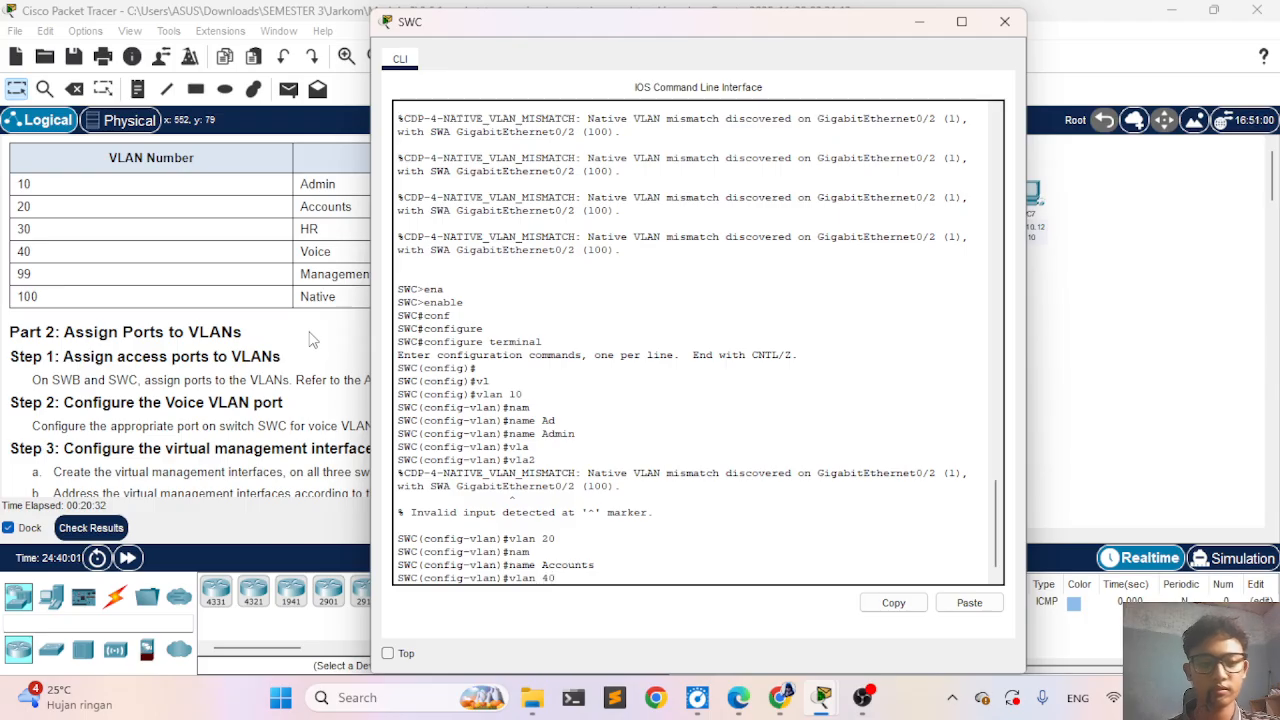
pyautogui.press('Return')
pyautogui.write('nam')
pyautogui.press('Tab')
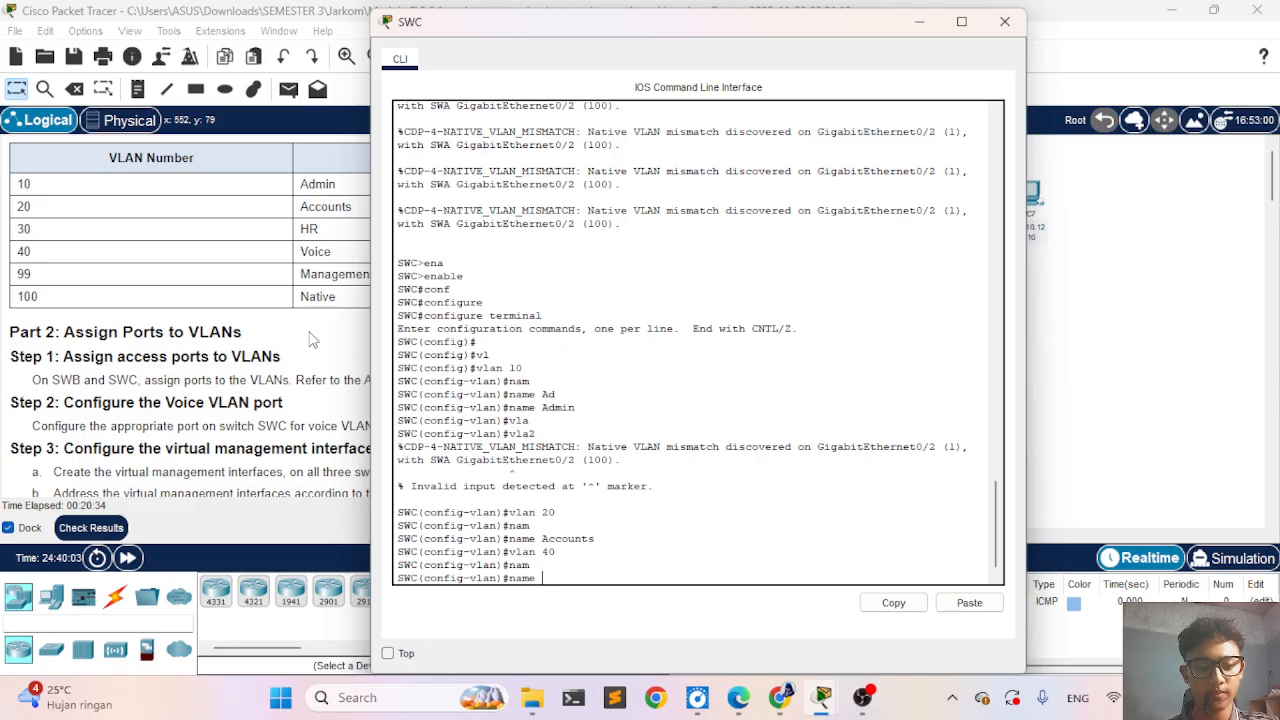
pyautogui.write('Voice')
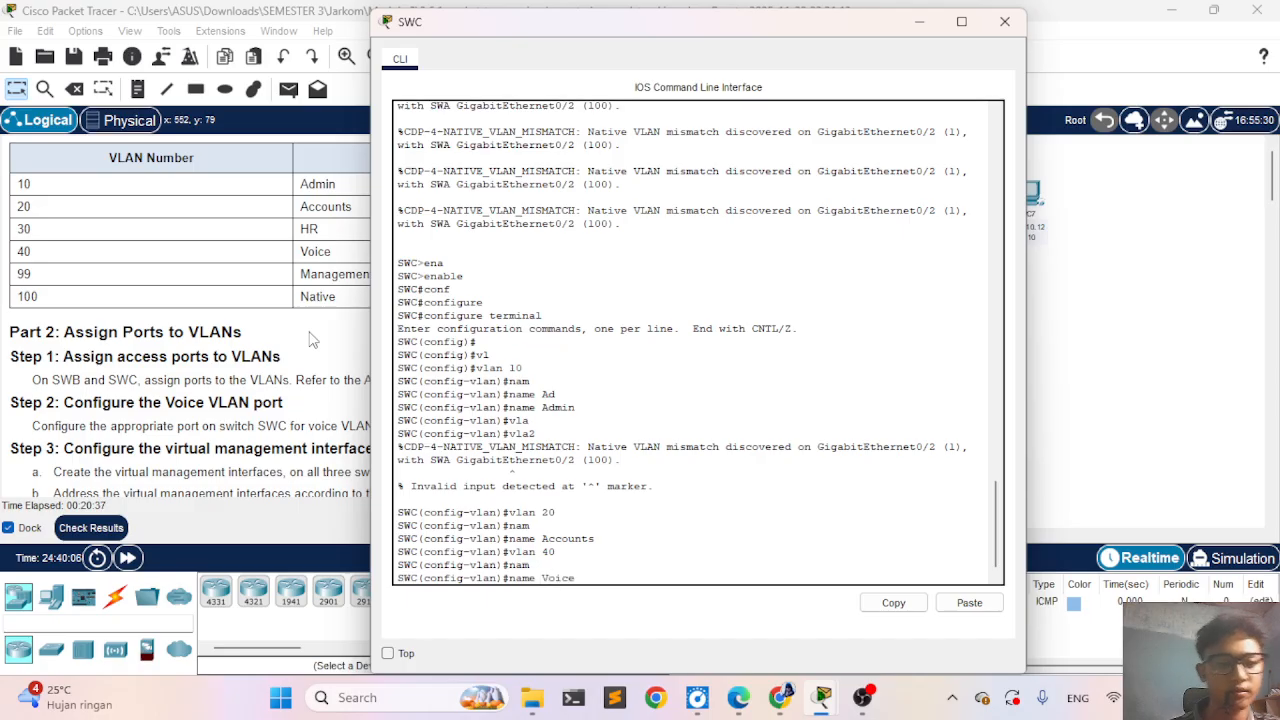
pyautogui.press('Return')
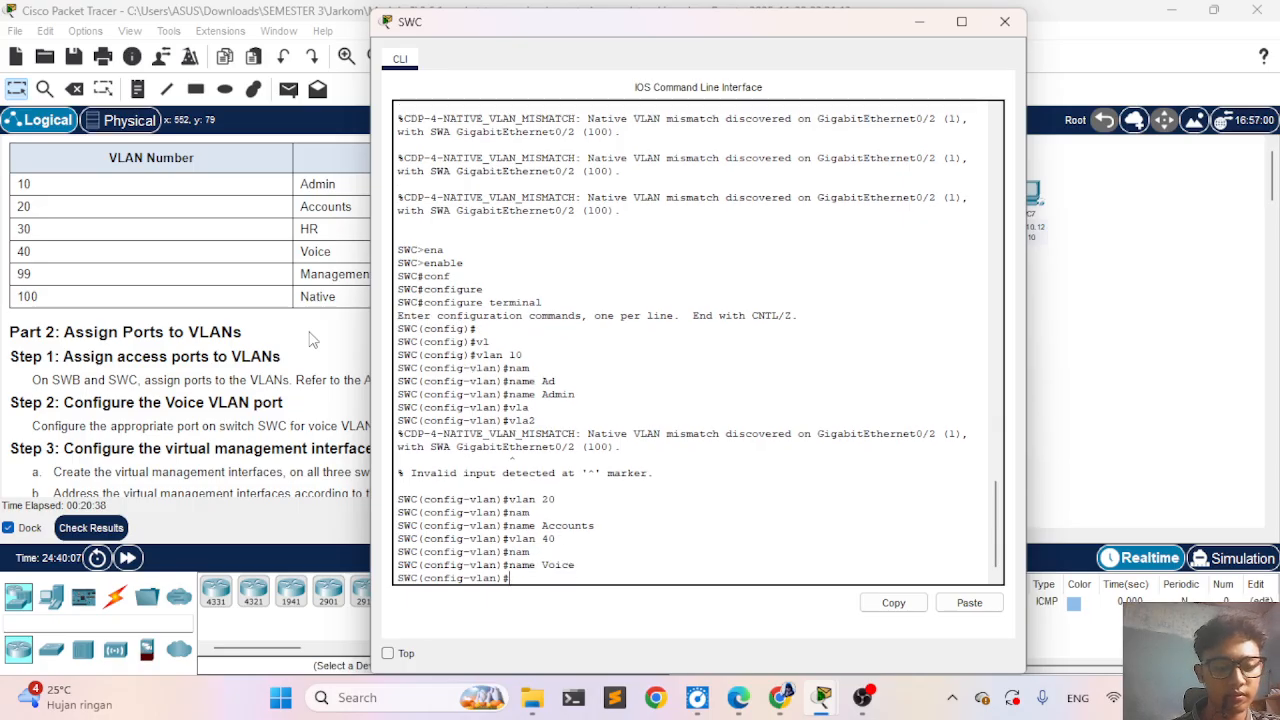
# - Create VLAN 99 on SWC and name it Management
pyautogui.write('vlan 99')
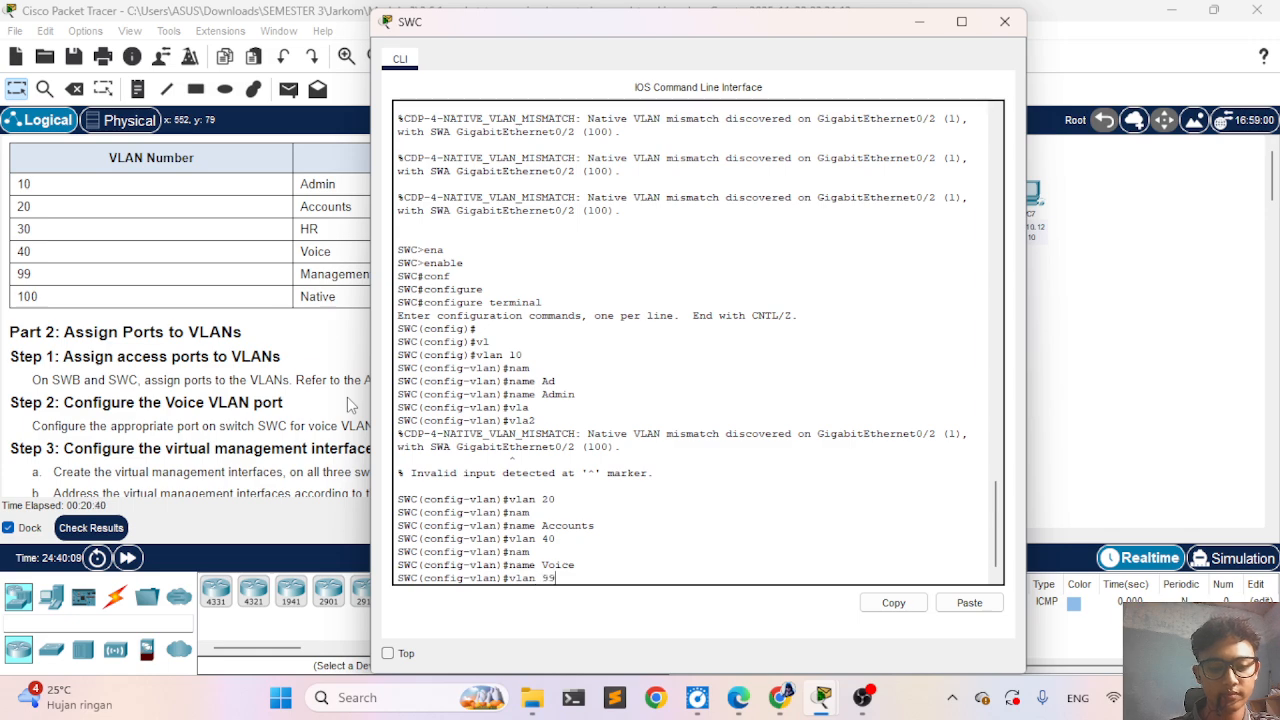
pyautogui.press('Return')
pyautogui.write('nam')
pyautogui.press('Tab')
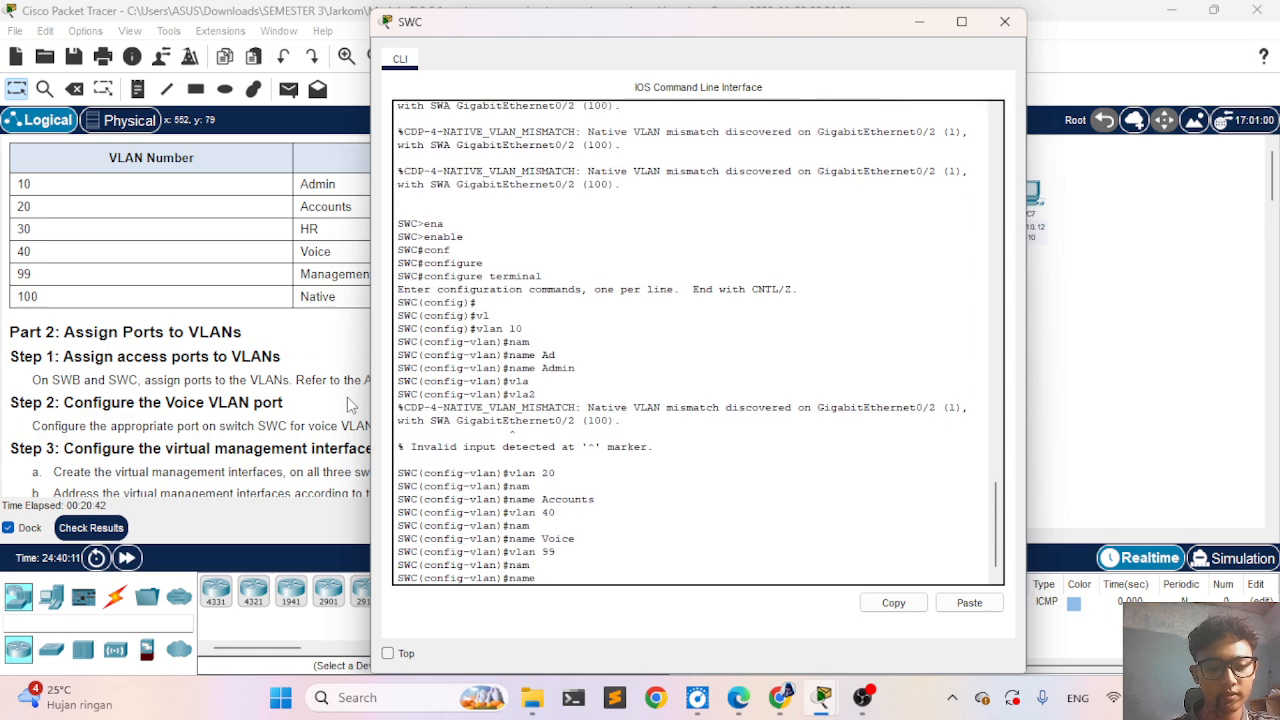
pyautogui.write('Mana')
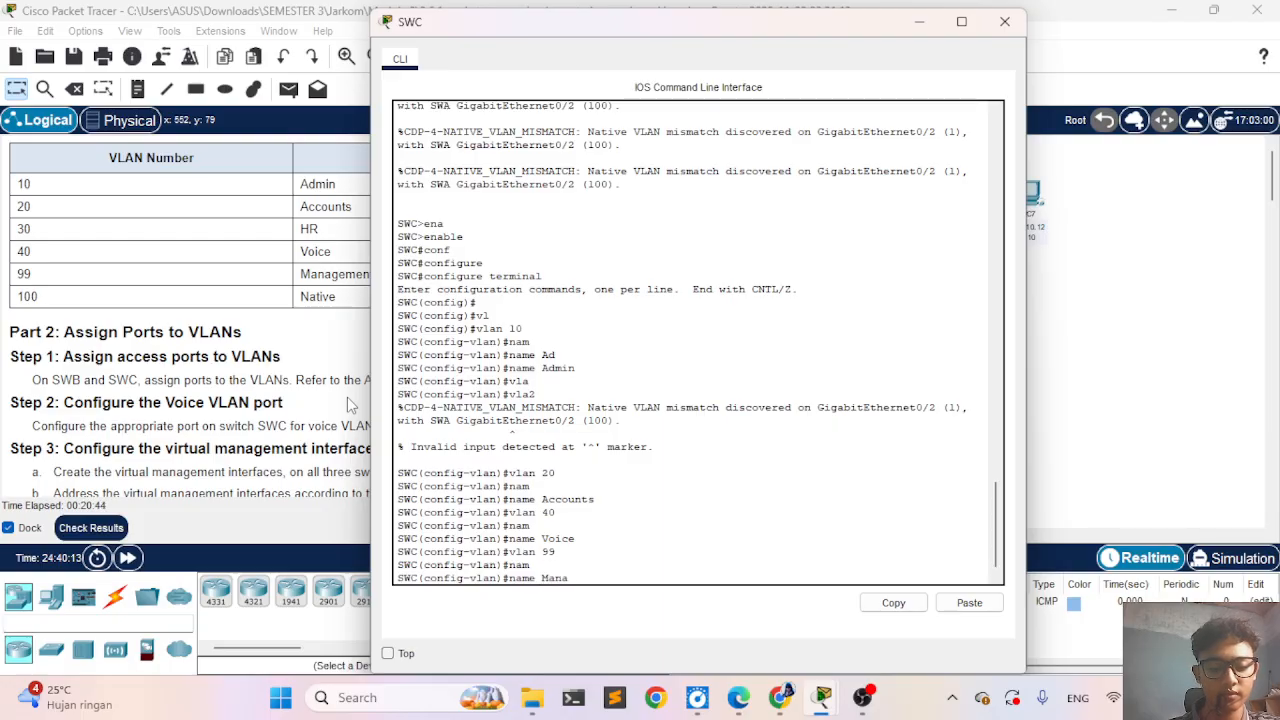
pyautogui.write('gement')
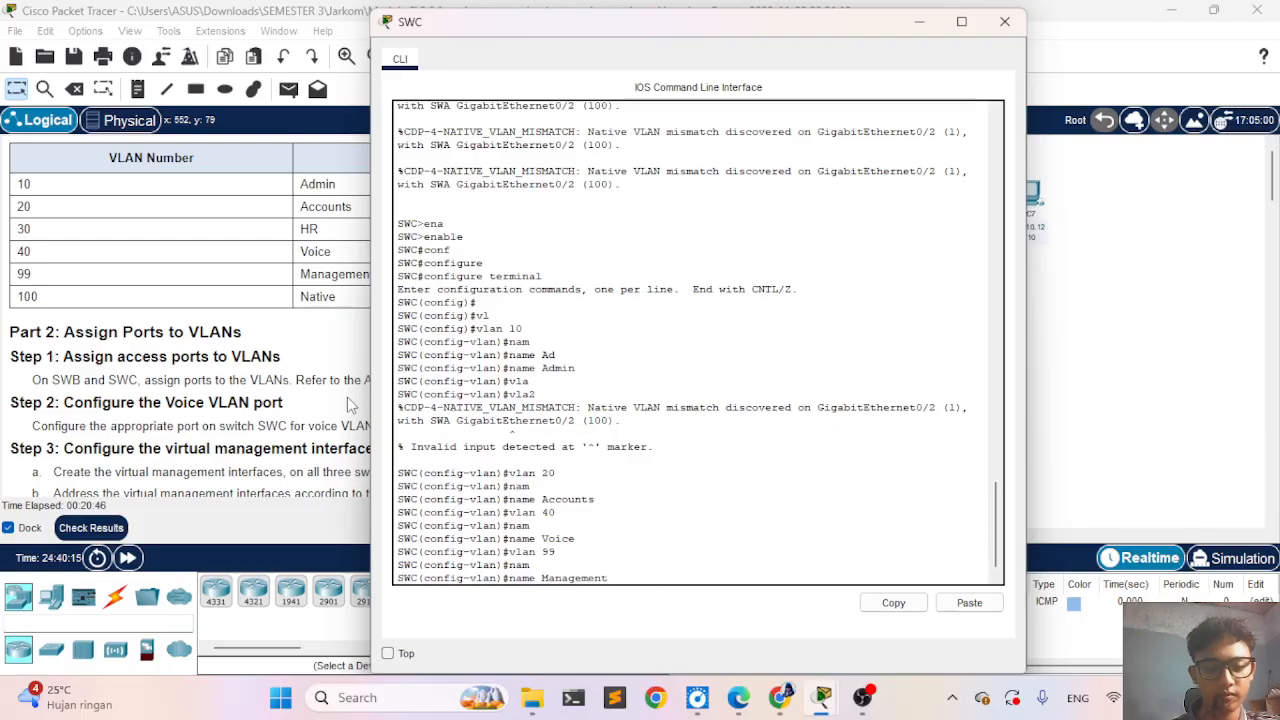
pyautogui.press('Return')
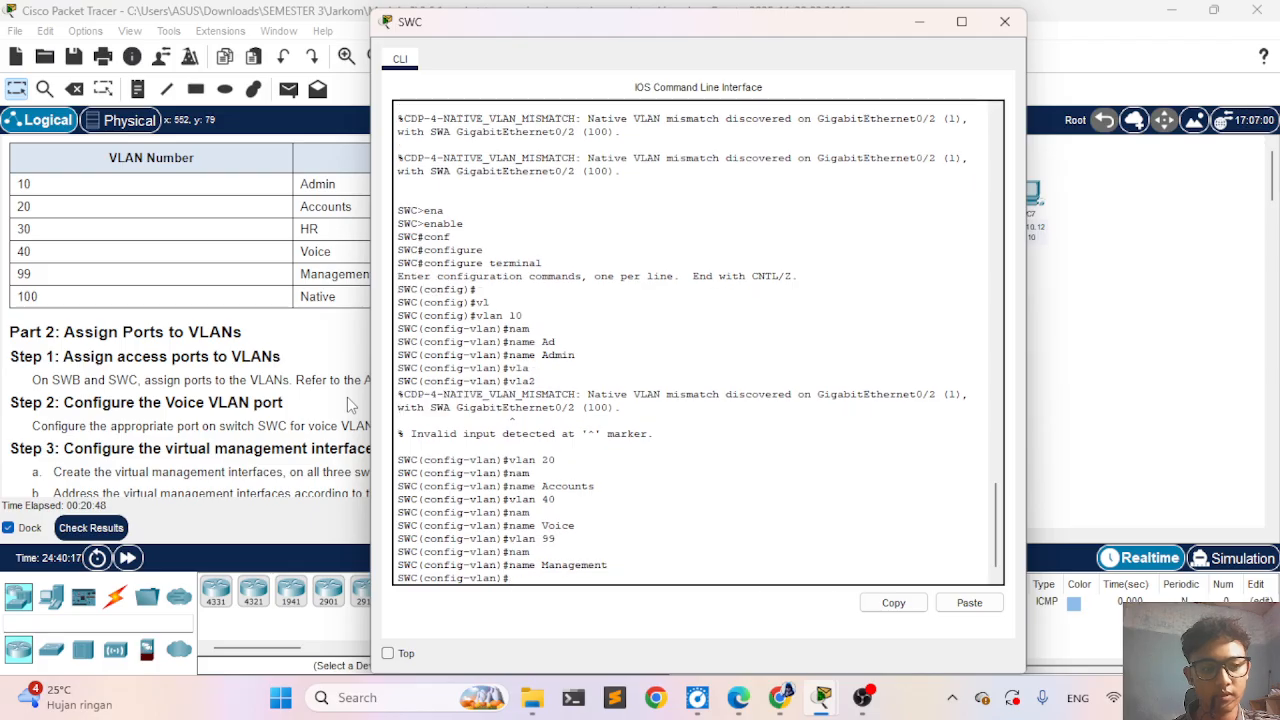
# - Create VLAN 100 on SWC and name it Native
pyautogui.write('vlan 100')
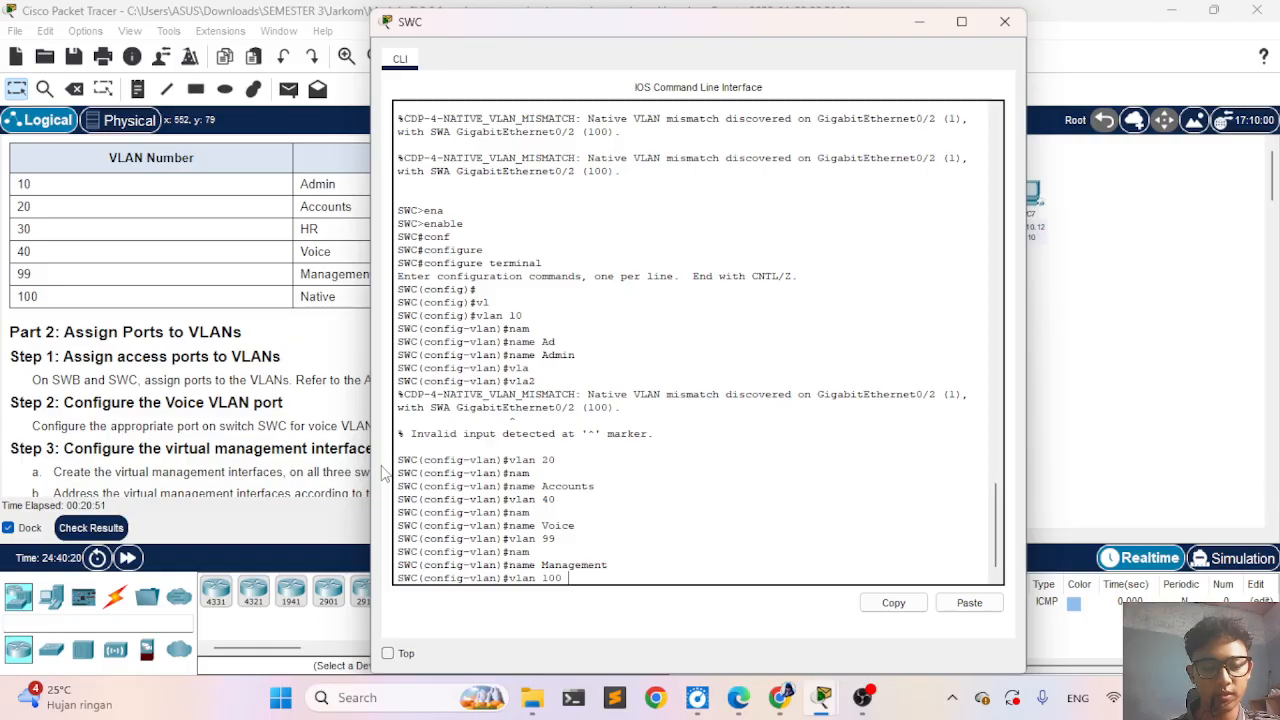
pyautogui.press('Return')
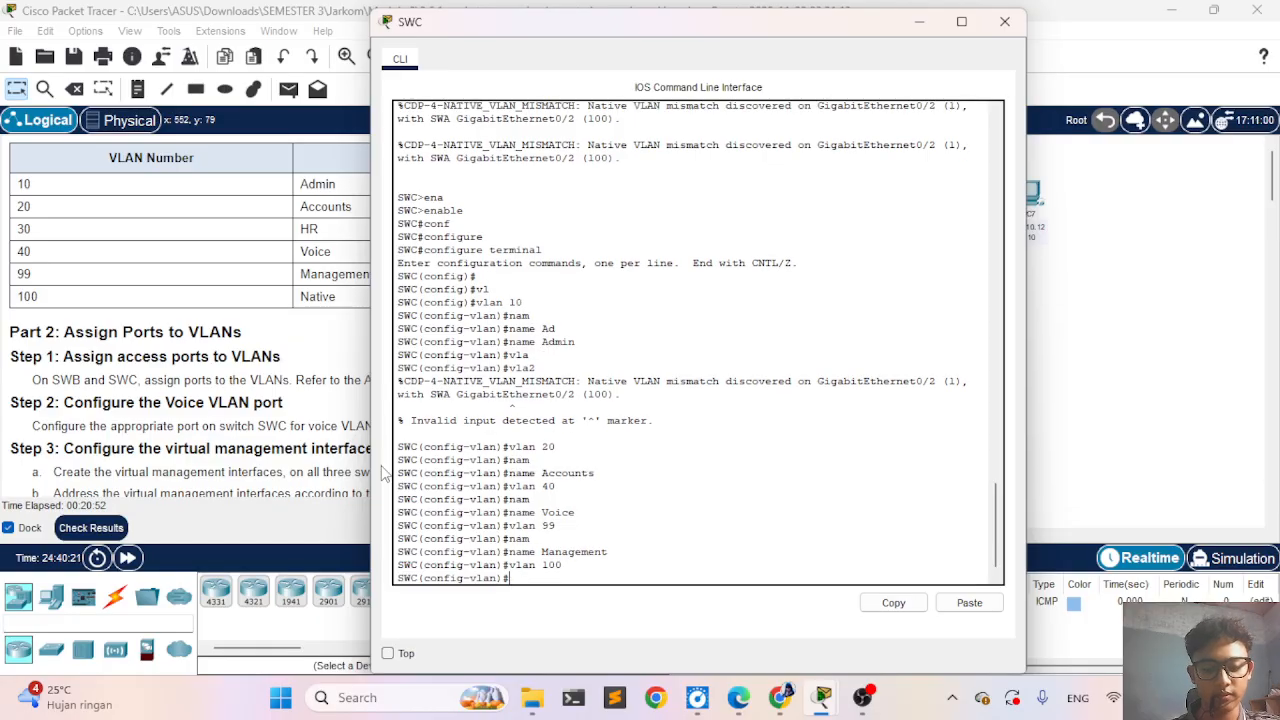
pyautogui.write('nam')
pyautogui.press('Tab')
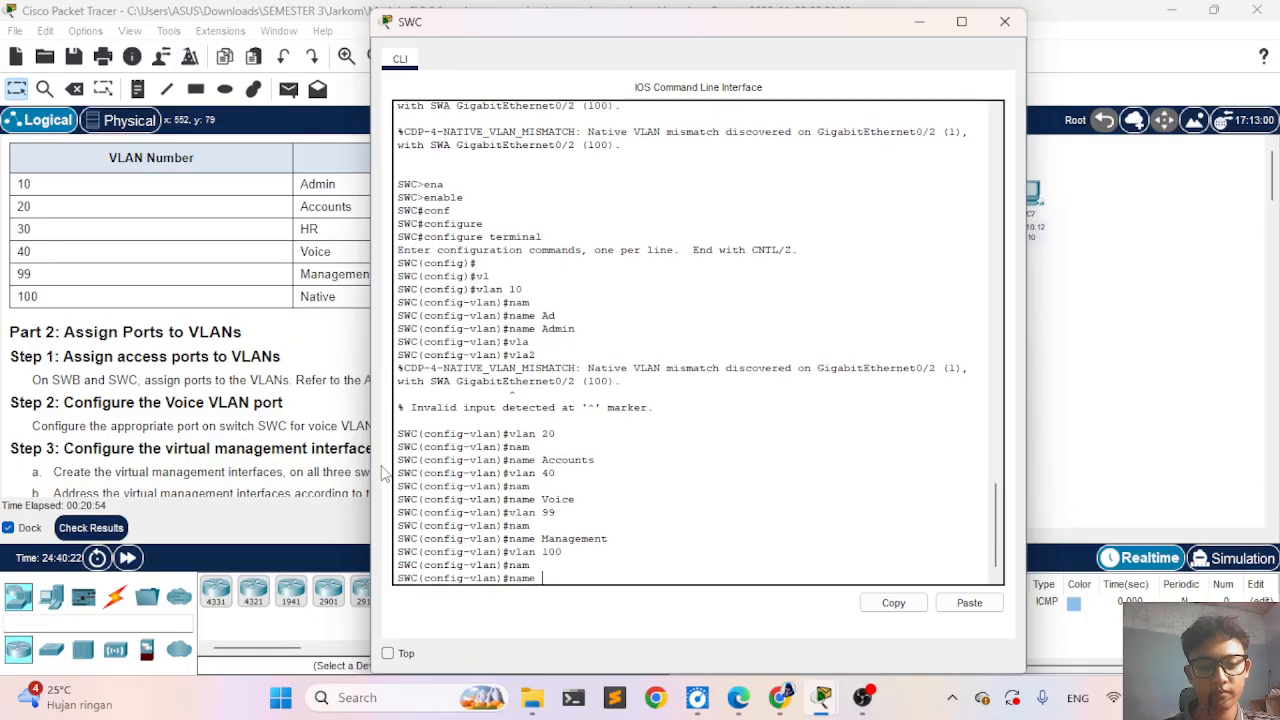
pyautogui.write('Native')
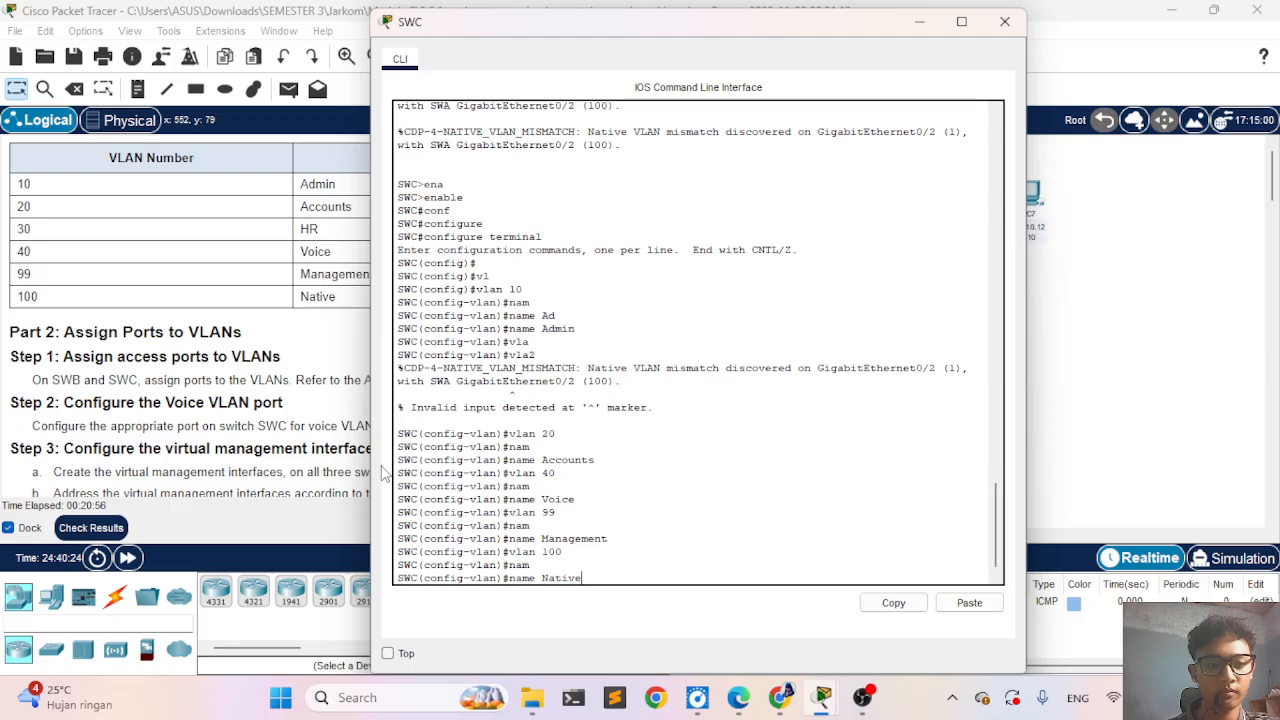
pyautogui.press('Return')
# - Check the activity results and review the assessment items for SWC's ports and VLAN names
pyautogui.scroll(-1, 219, 424)
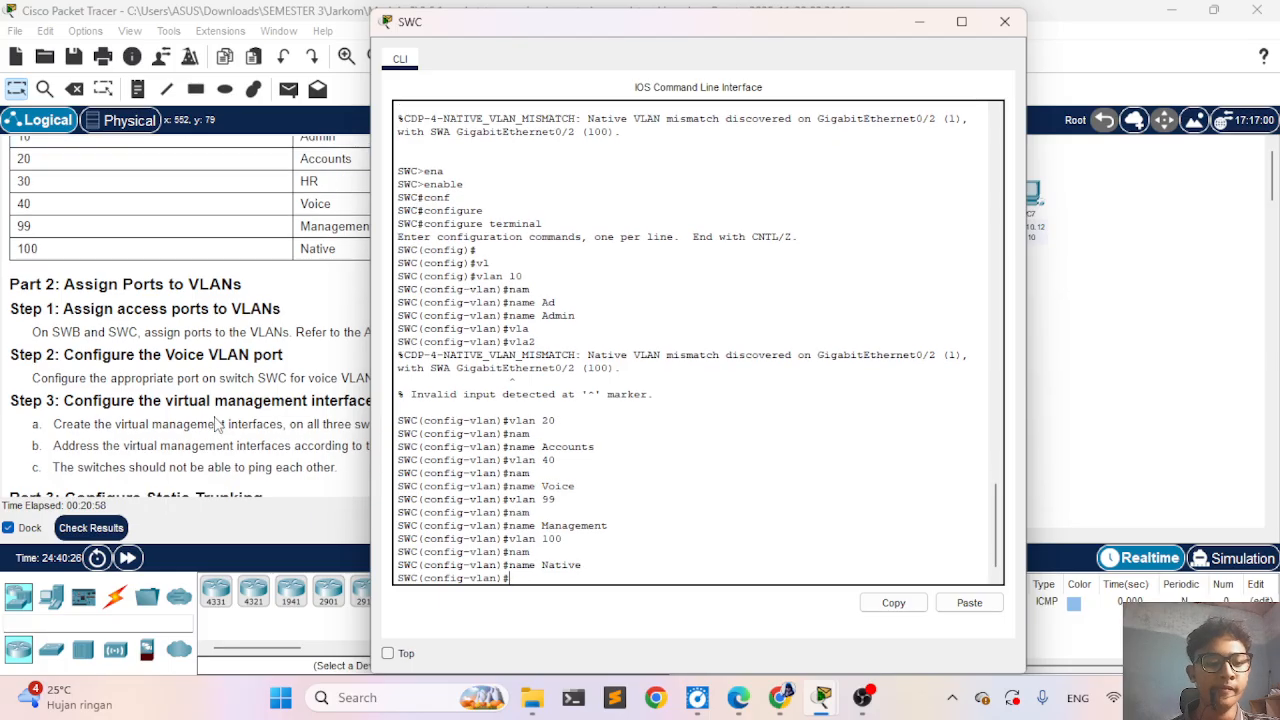
pyautogui.click(90, 527)
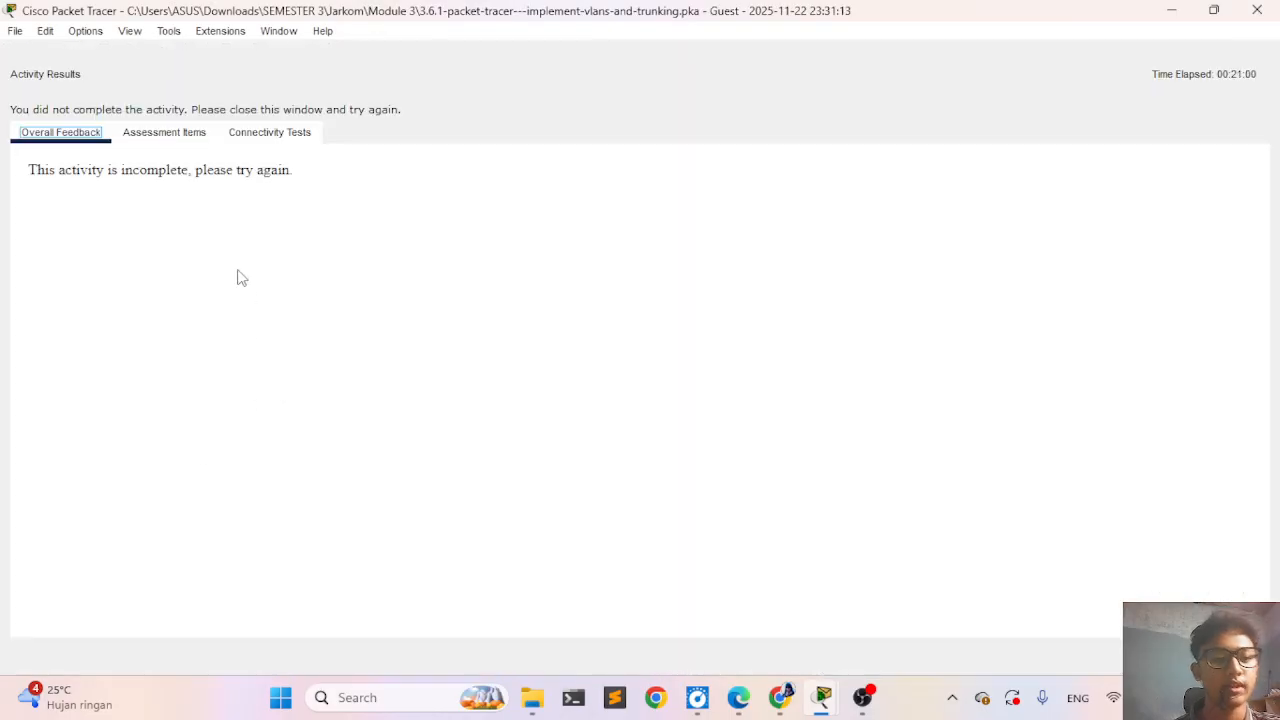
pyautogui.click(165, 137)
pyautogui.scroll(-9, 220, 456)
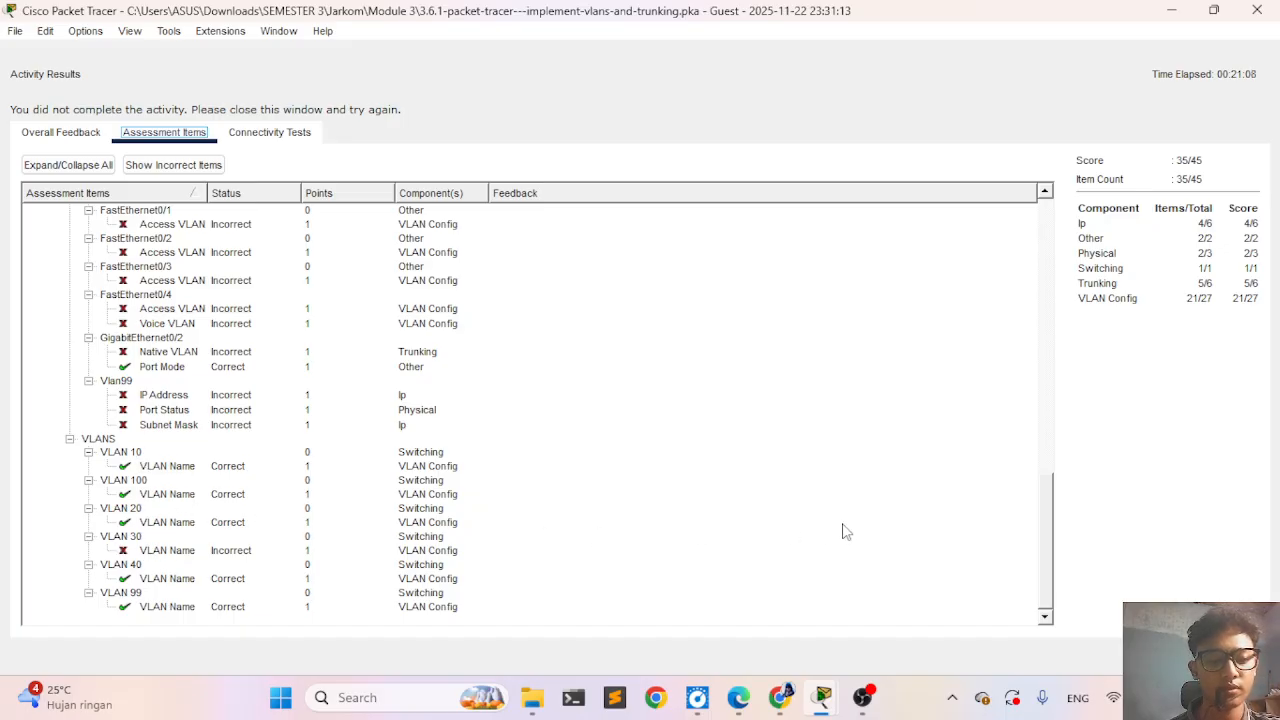
pyautogui.click(1224, 656)
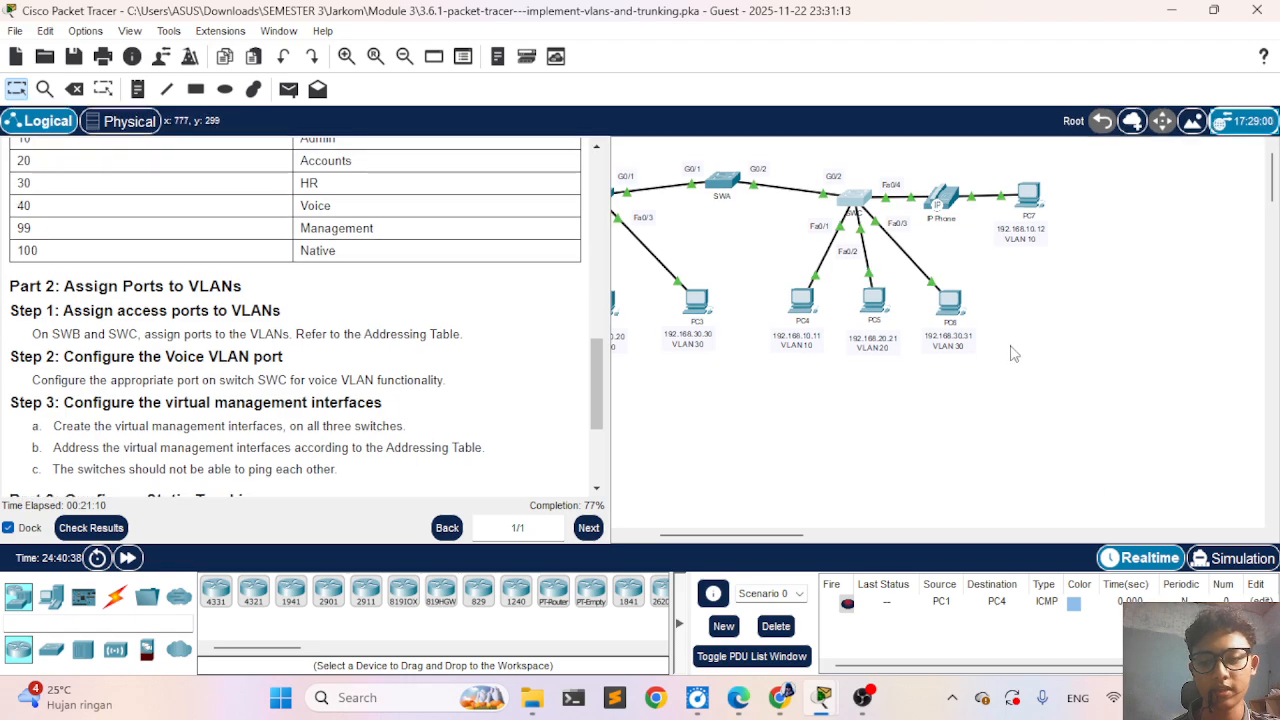
# - Create the missing VLAN 30 on SWC and name it HR
pyautogui.click(862, 200)
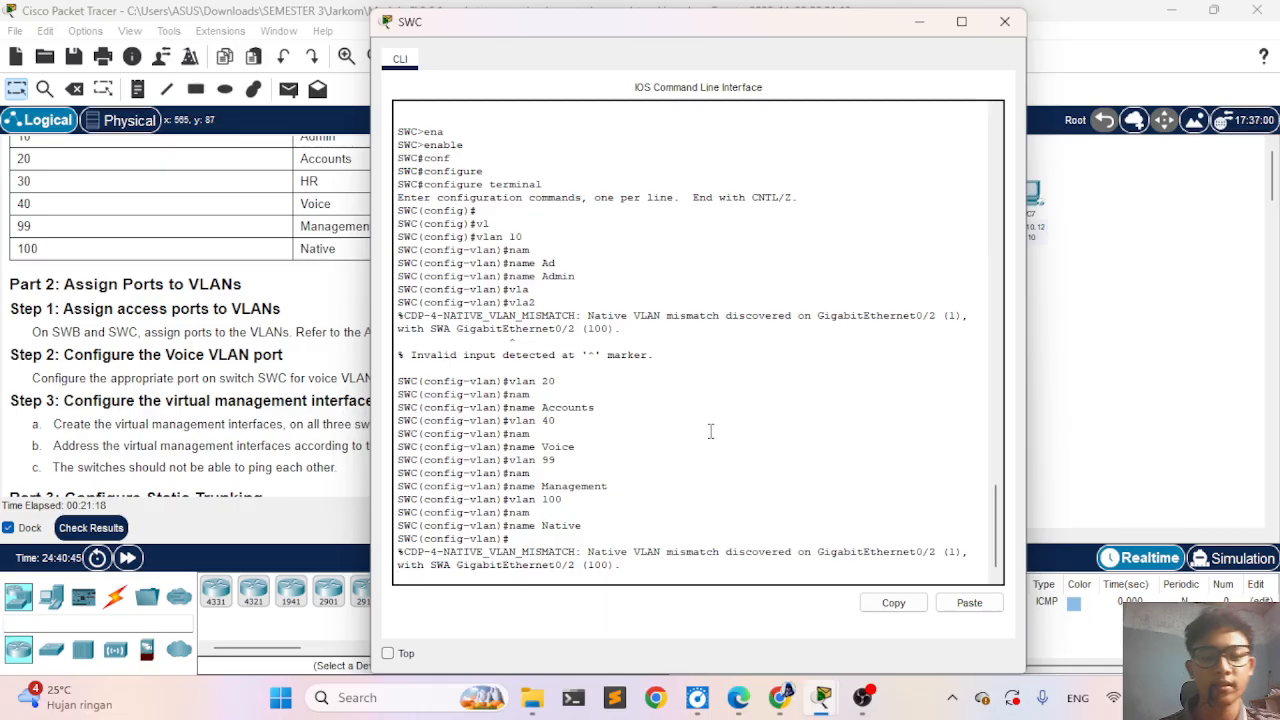
pyautogui.press('Return')
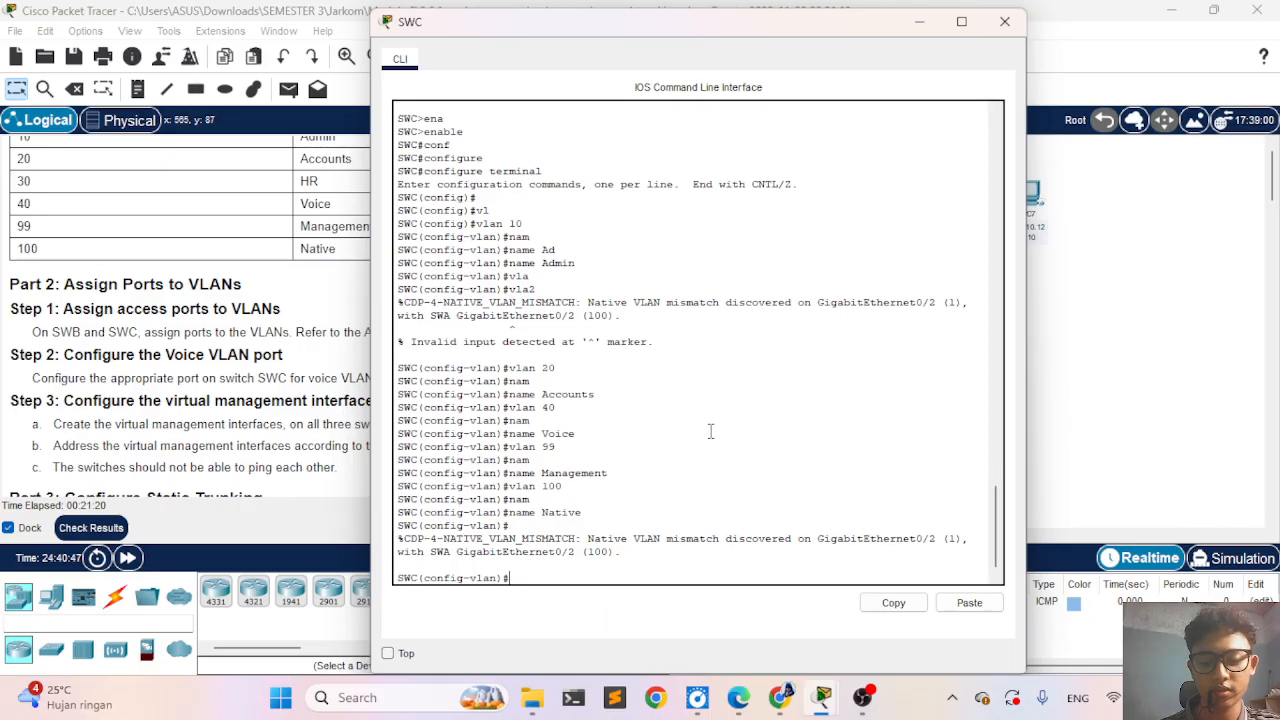
pyautogui.press('Up')
pyautogui.press('Up')
pyautogui.press('Up')
pyautogui.press('BackSpace')
pyautogui.press('BackSpace')
pyautogui.press('BackSpace')
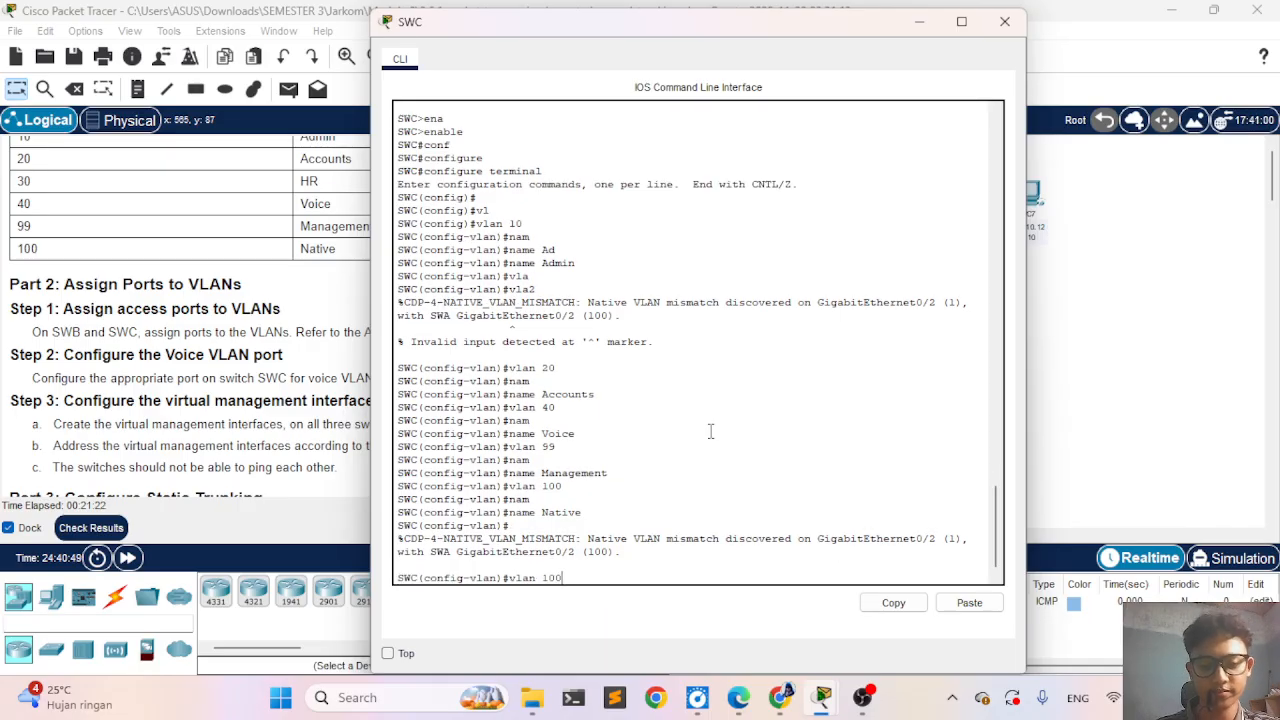
pyautogui.write('30')
pyautogui.press('Return')
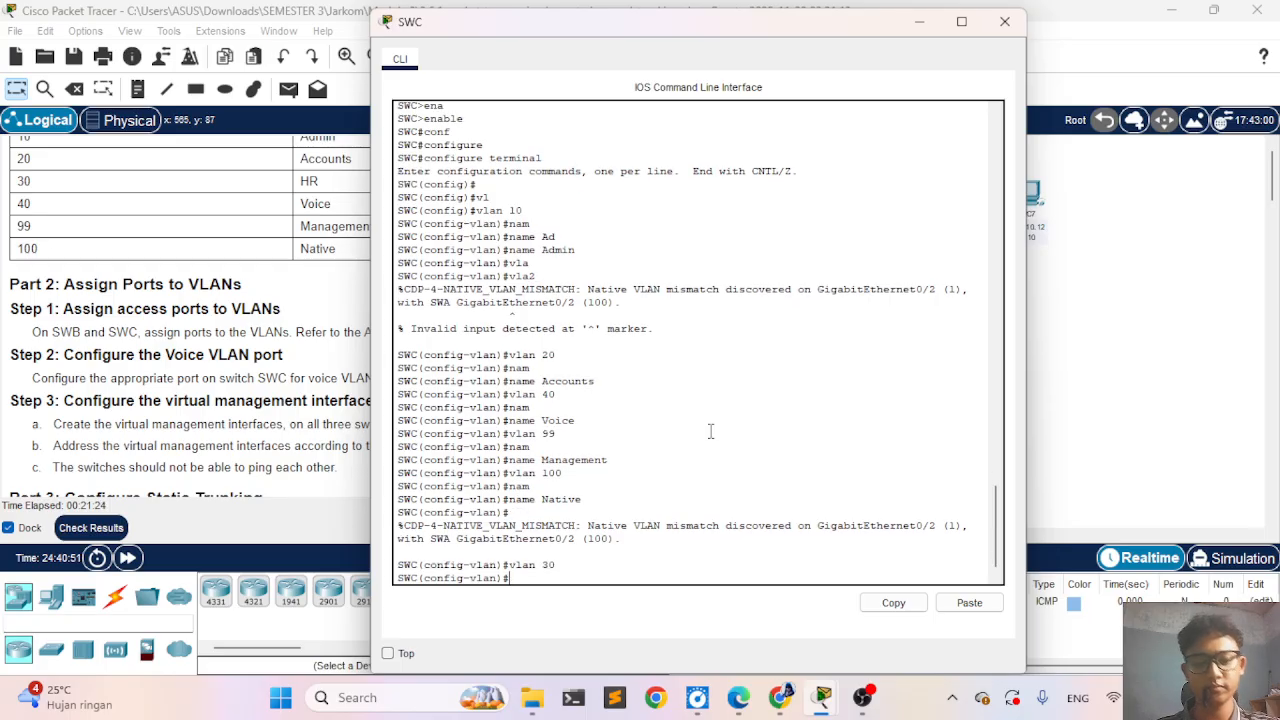
pyautogui.write('na')
pyautogui.press('Tab')
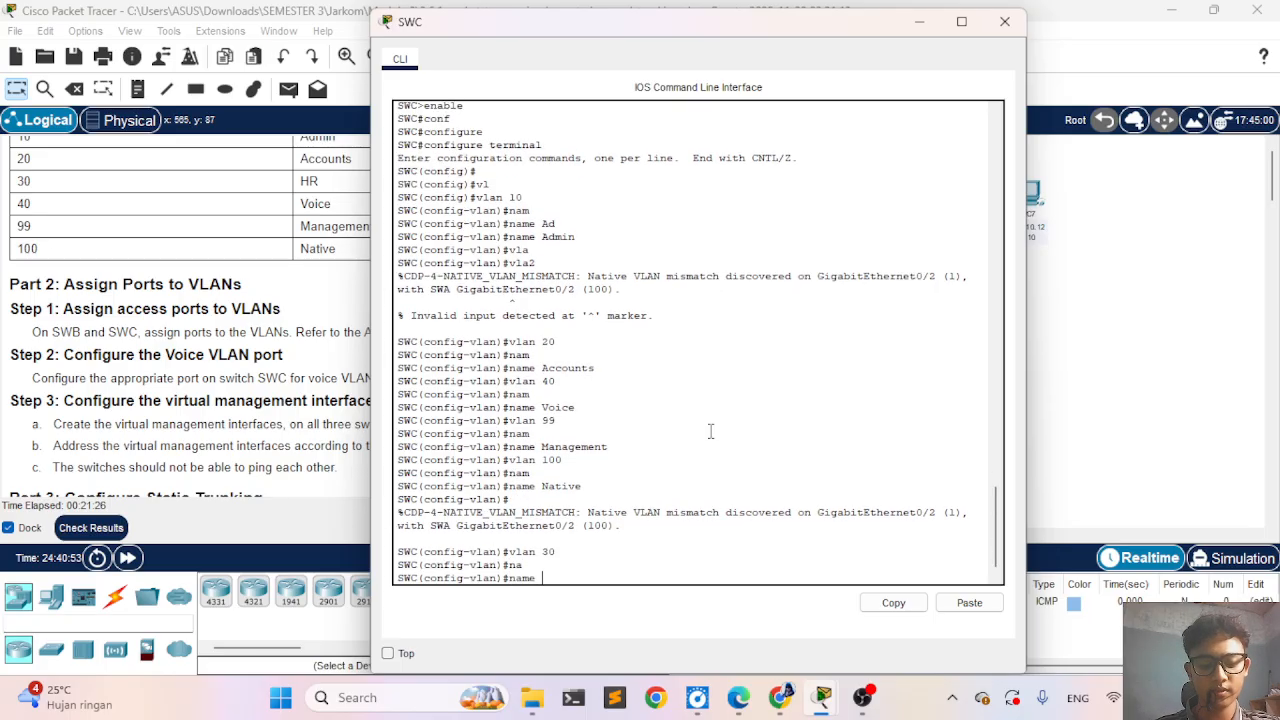
pyautogui.write('HR')
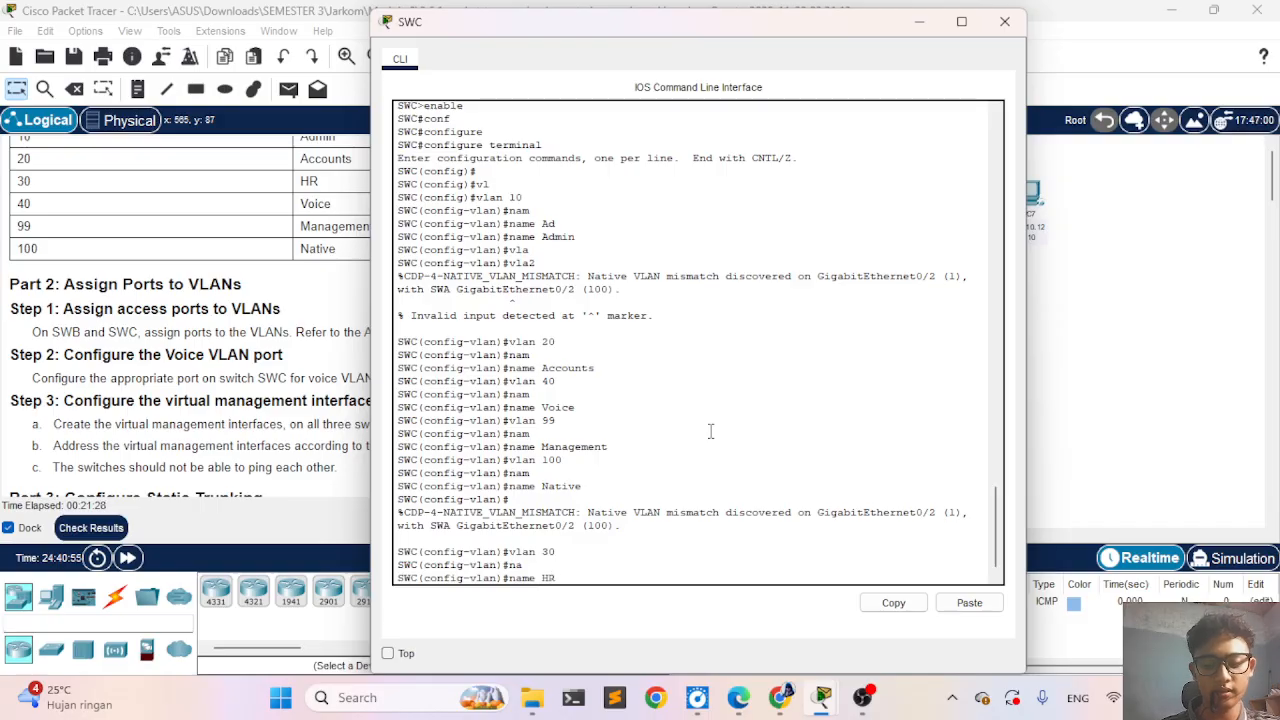
pyautogui.press('Return')
# - Return SWC to privileged EXEC mode with end and save its configuration with wr
pyautogui.write('d')
pyautogui.press('BackSpace')
pyautogui.write('ex')
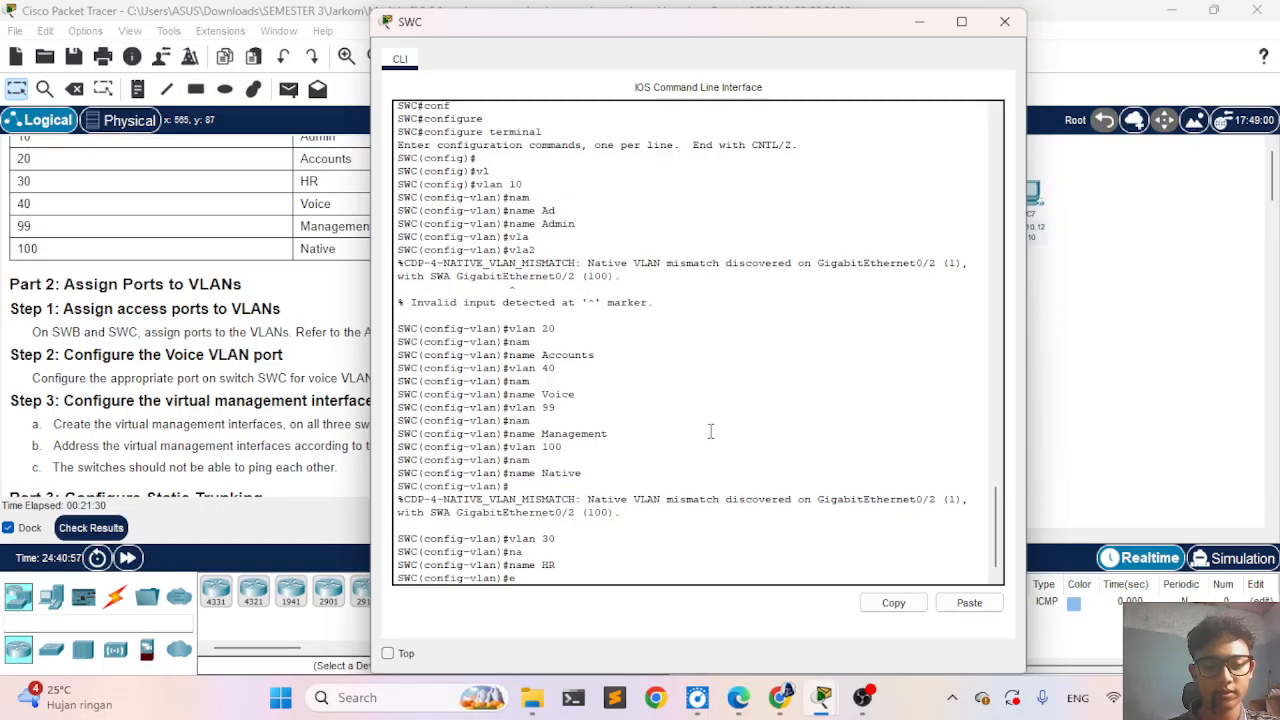
pyautogui.press('Tab')
pyautogui.press('BackSpace')
pyautogui.press('BackSpace')
pyautogui.press('BackSpace')
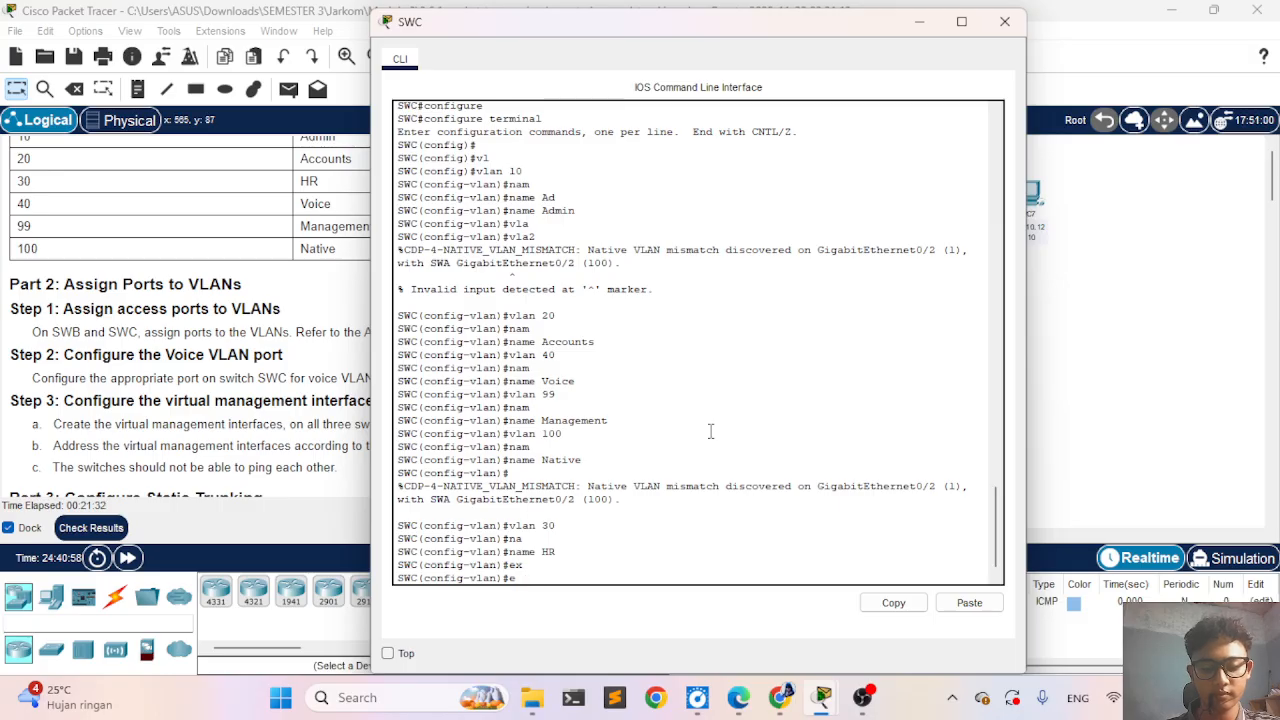
pyautogui.write('nd')
pyautogui.press('Return')
pyautogui.write('wr')
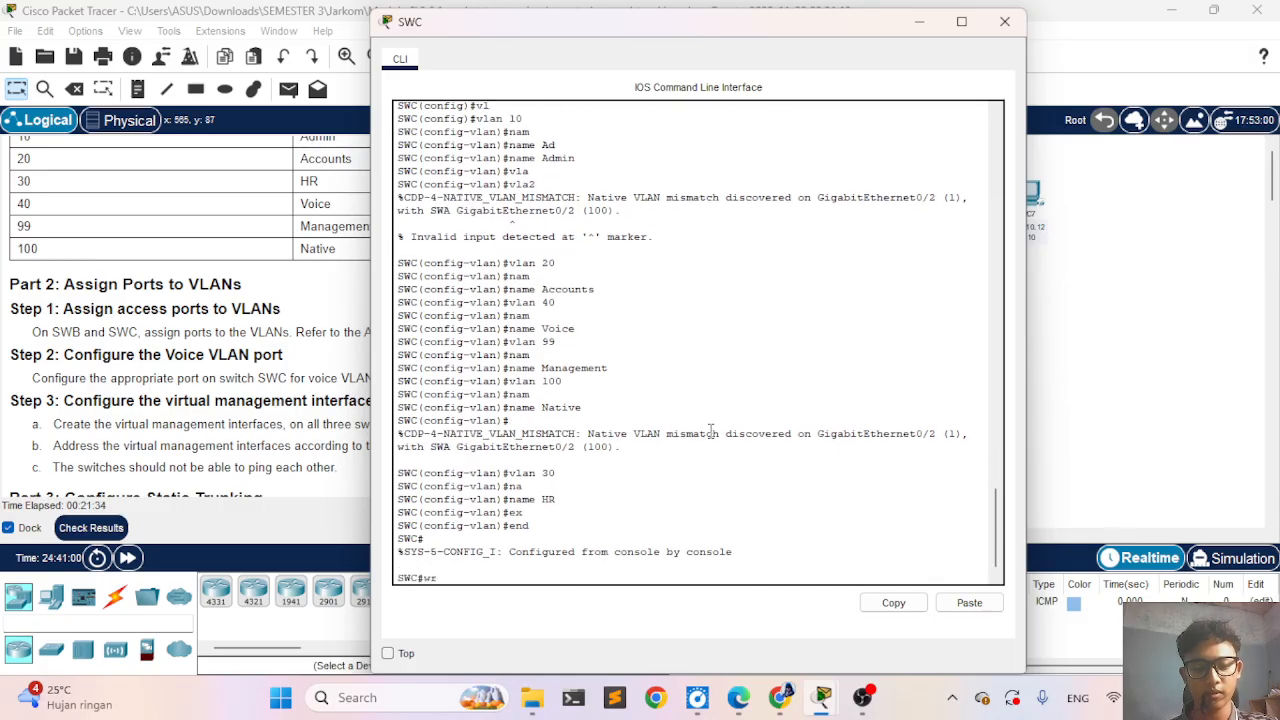
pyautogui.press('Return')
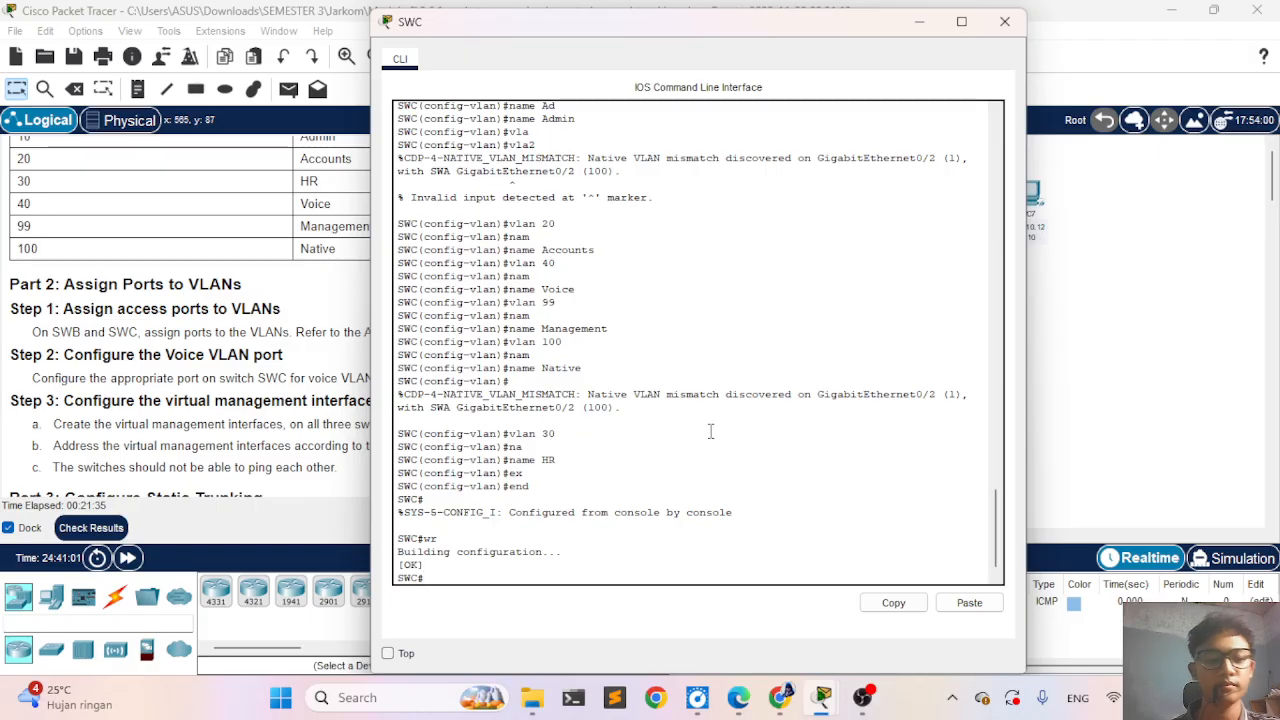
# - Recheck the assessment items for SWC, covering its VLANs, access ports, native VLAN and Vlan99 interface
pyautogui.click(110, 528)
pyautogui.click(164, 132)
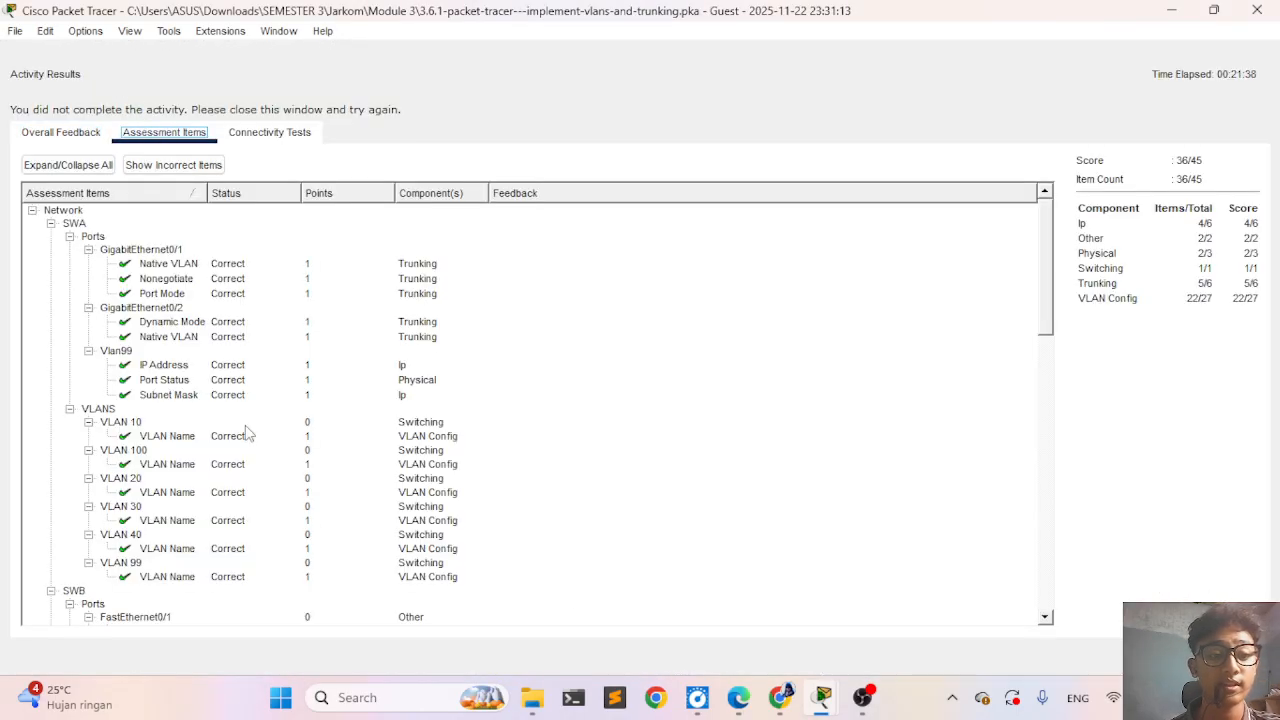
pyautogui.scroll(-8, 248, 432)
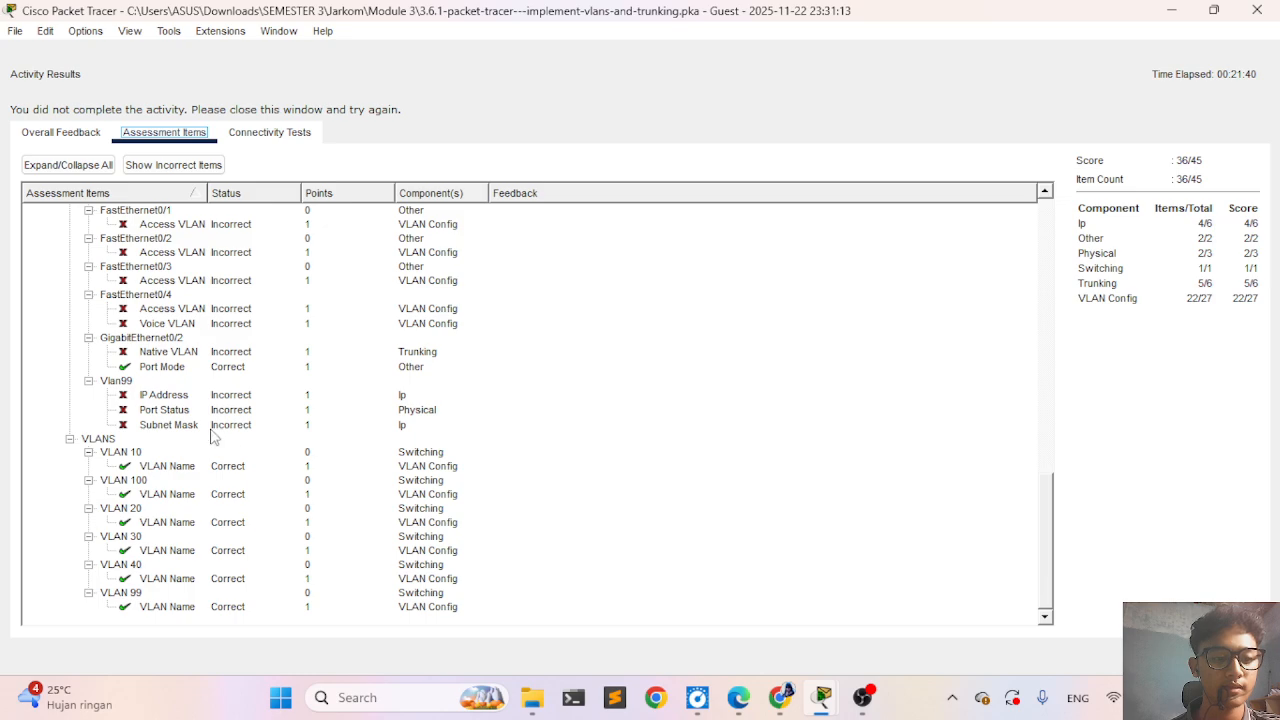
pyautogui.scroll(2, 300, 443)
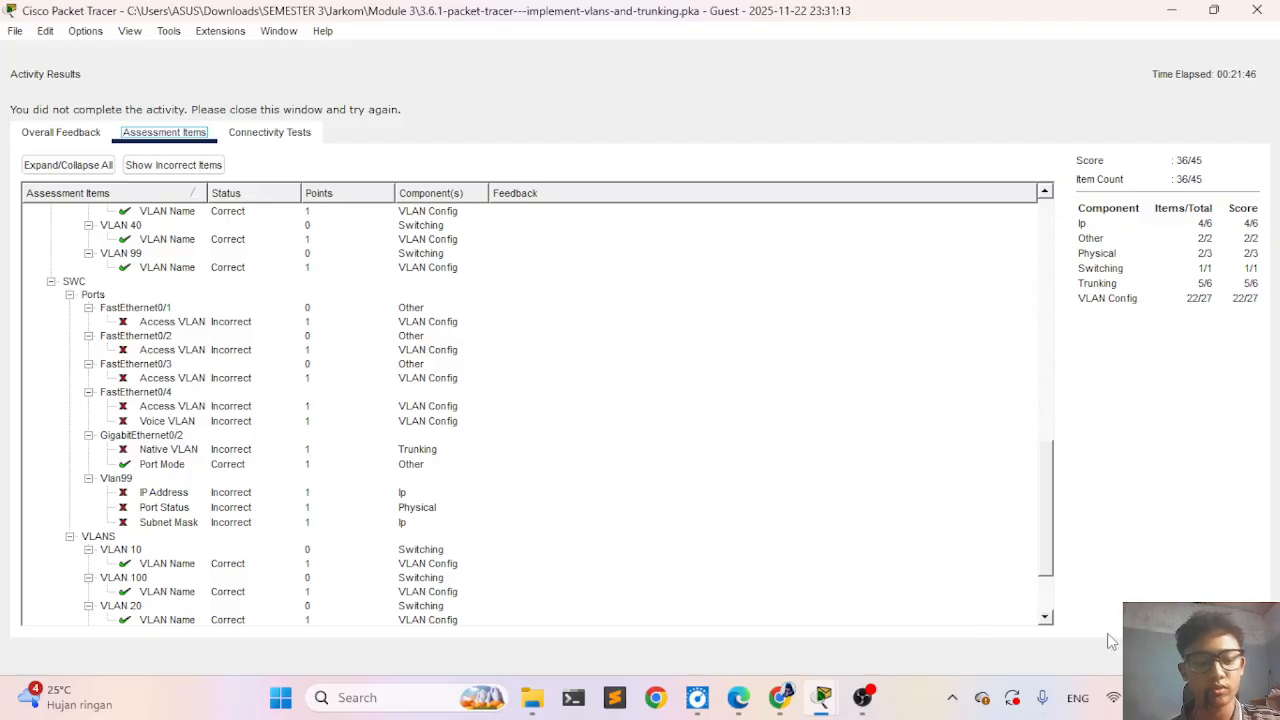
pyautogui.click(1222, 655)
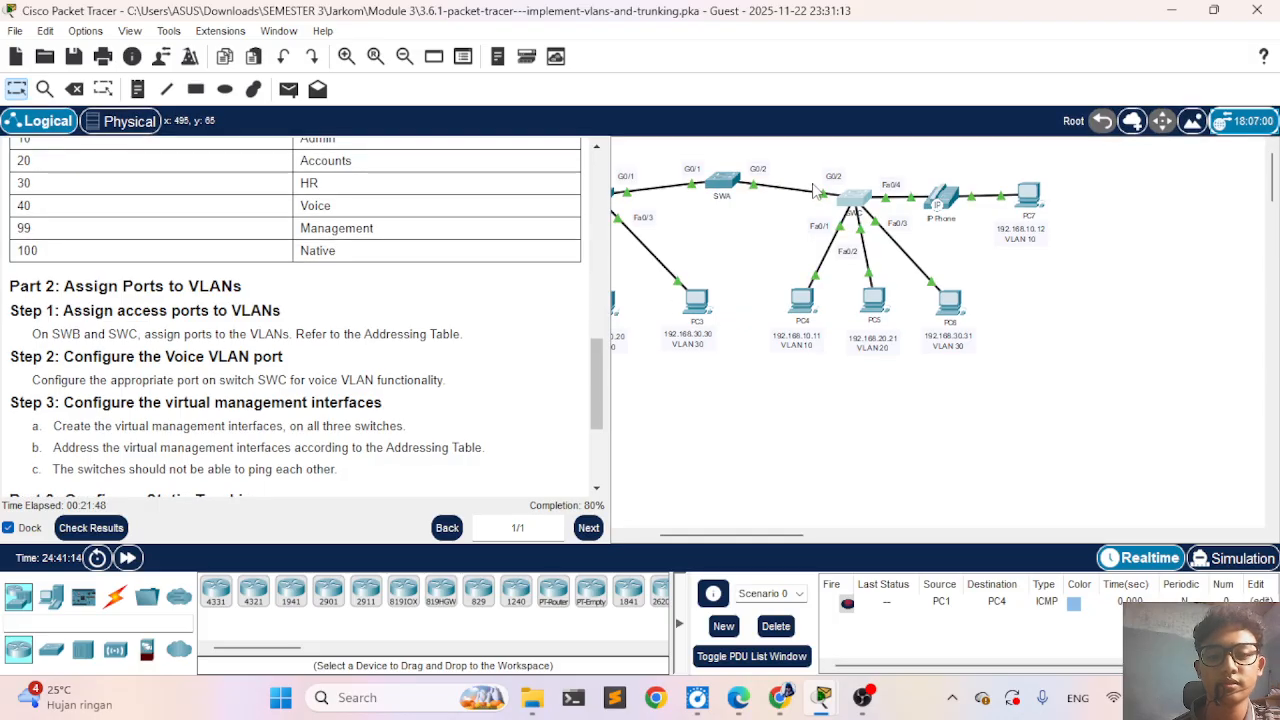
# - Reopen SWC's command line and enter global configuration mode from the terminal
pyautogui.click(859, 196)
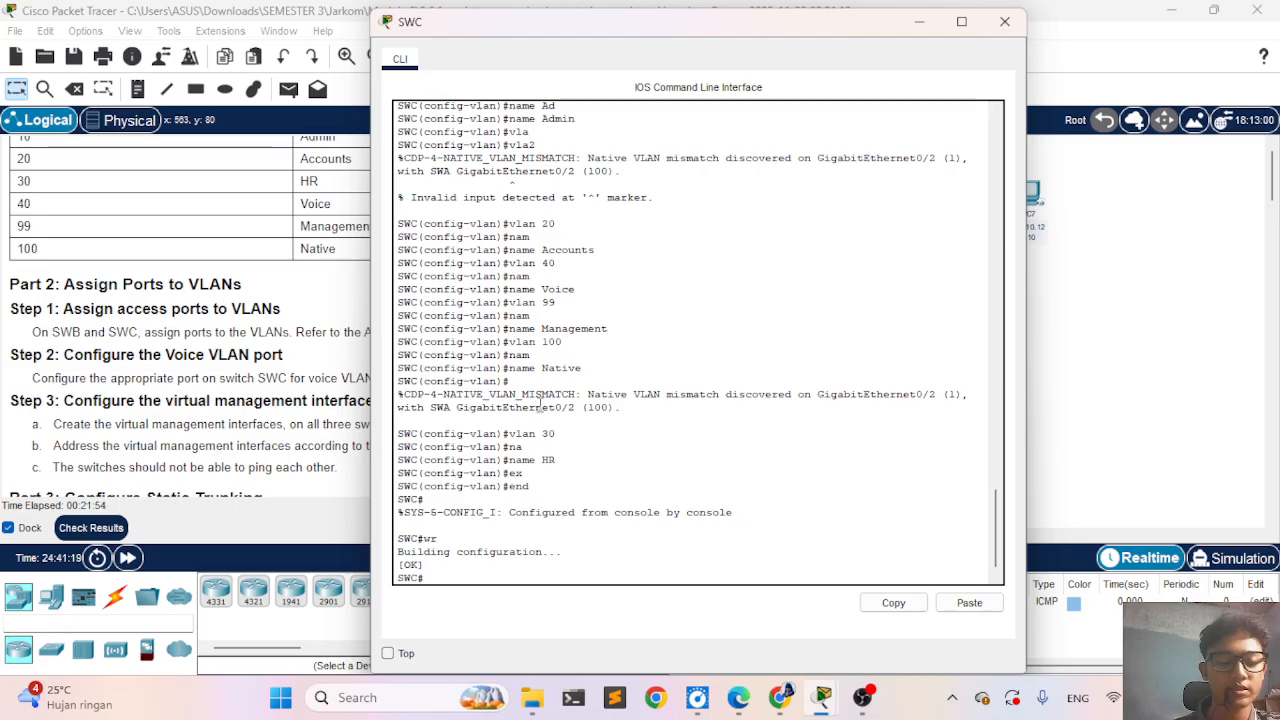
pyautogui.write('con')
pyautogui.write('f')
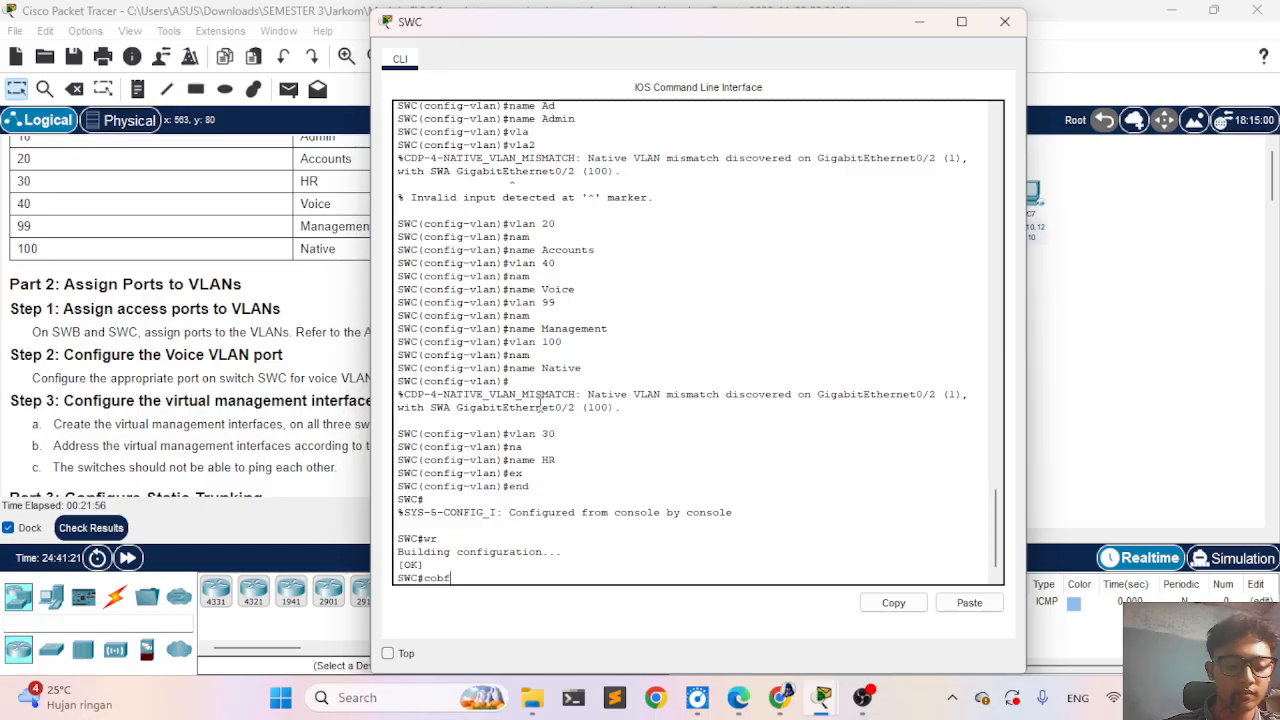
pyautogui.press('Tab')
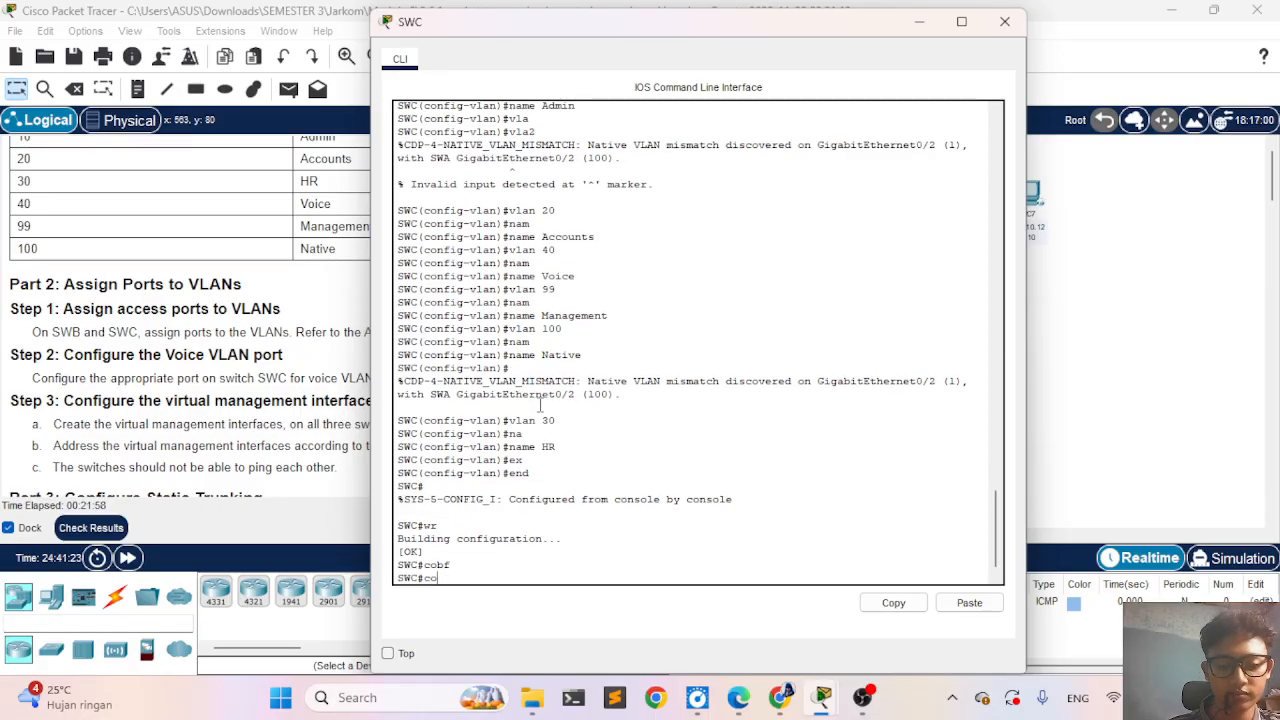
pyautogui.press('Tab')
pyautogui.press('BackSpace')
pyautogui.press('BackSpace')
pyautogui.press('BackSpace')
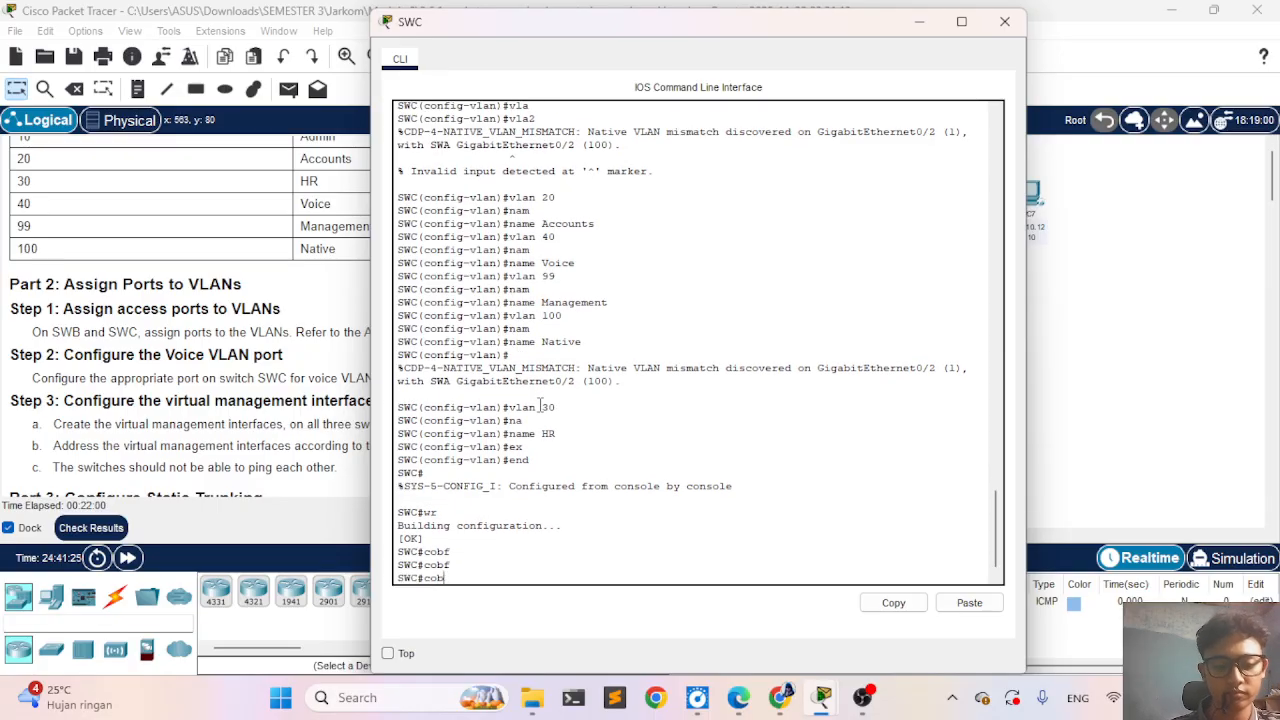
pyautogui.write('on')
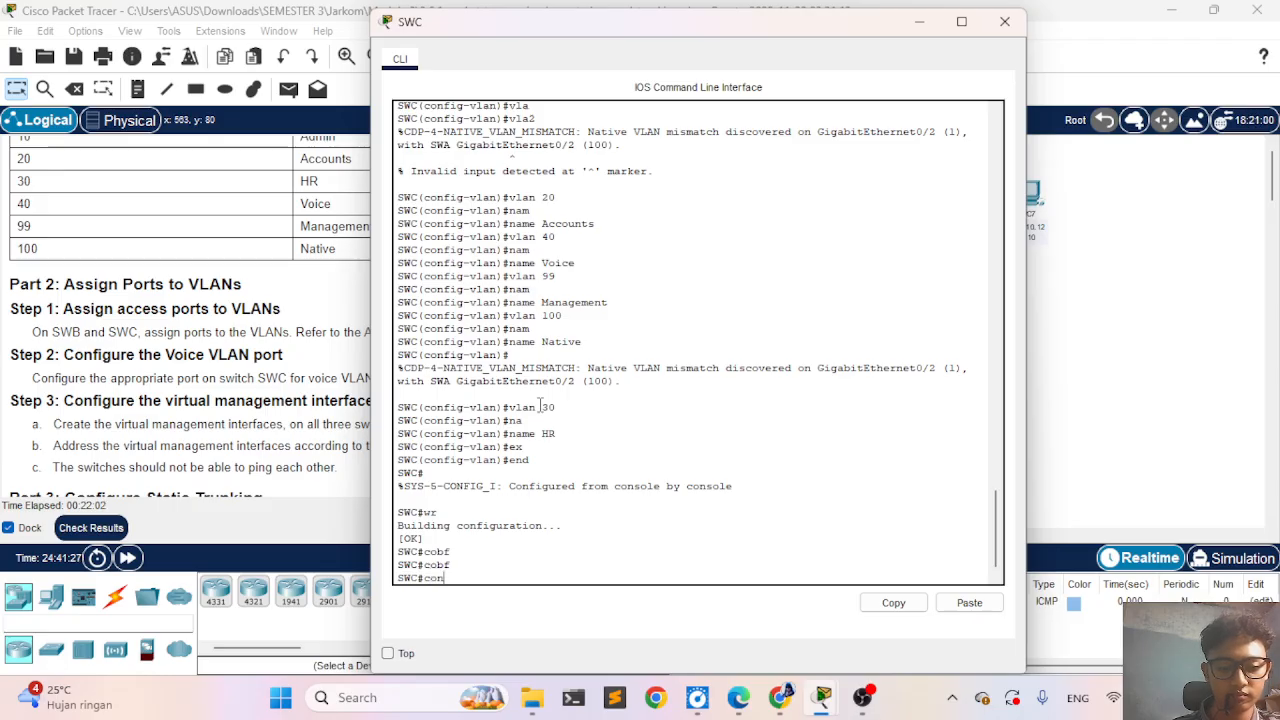
pyautogui.write('f')
pyautogui.press('Tab')
pyautogui.press('Return')
pyautogui.press('Return')
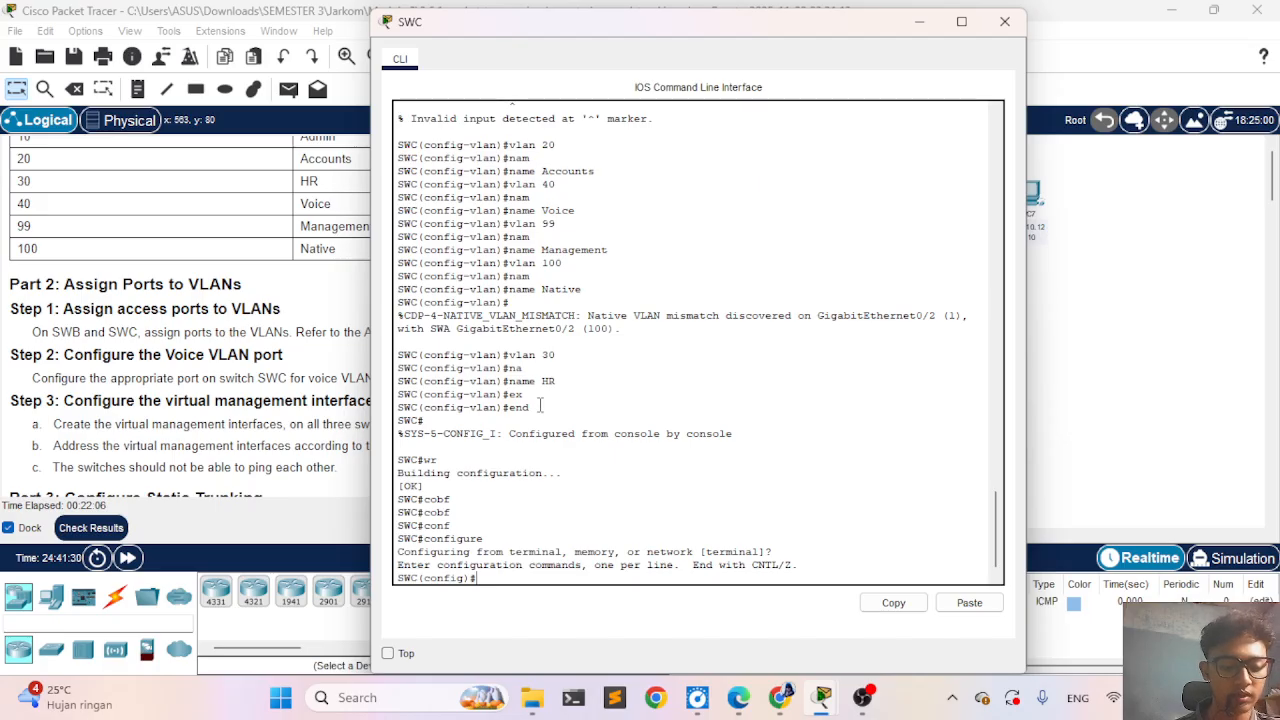
# - Enter interface configuration mode for FastEthernet 0/1 on SWC
pyautogui.write('int')
pyautogui.press('Tab')
pyautogui.write('f')
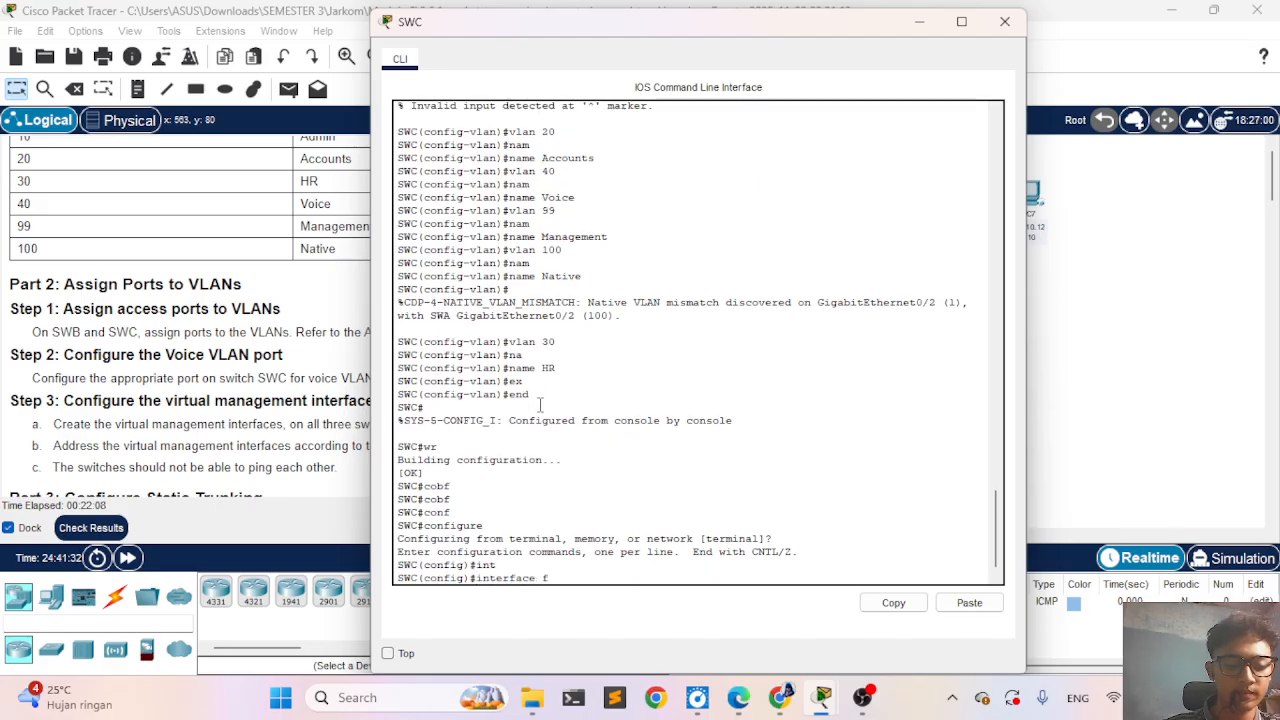
pyautogui.write('S')
pyautogui.press('Tab')
pyautogui.press('BackSpace')
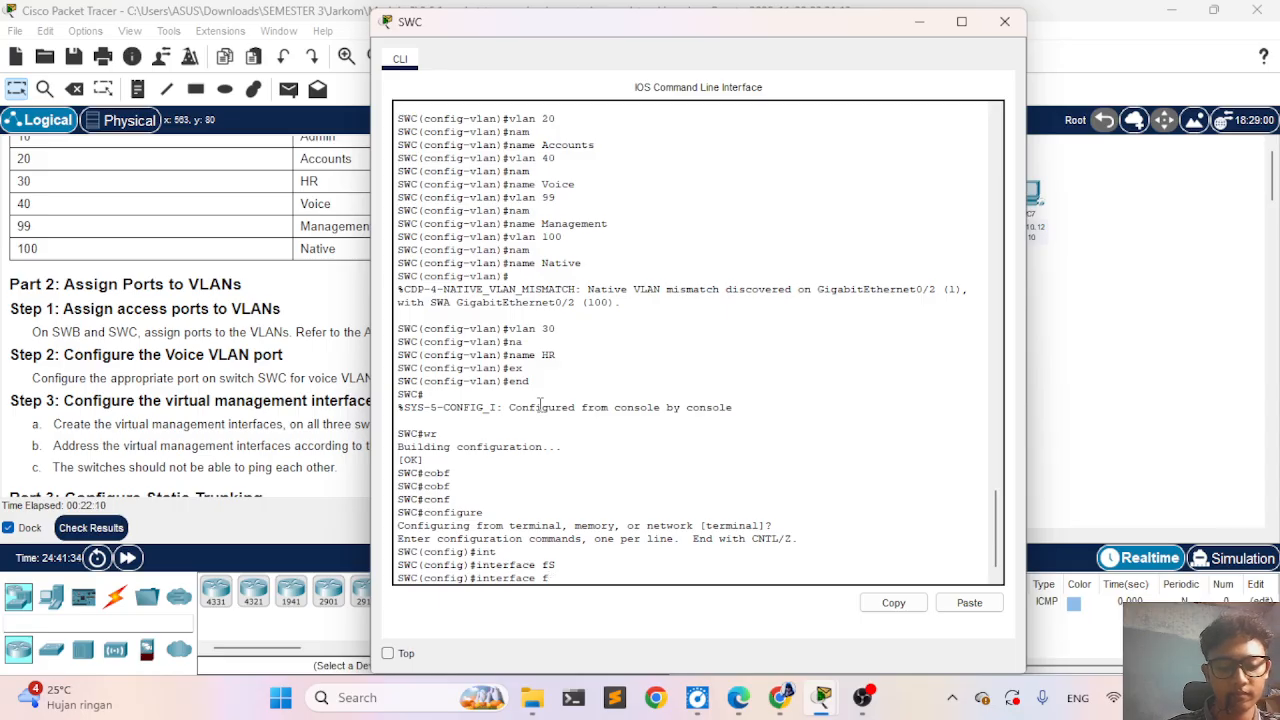
pyautogui.press('Tab')
pyautogui.write('as')
pyautogui.press('BackSpace')
pyautogui.press('BackSpace')
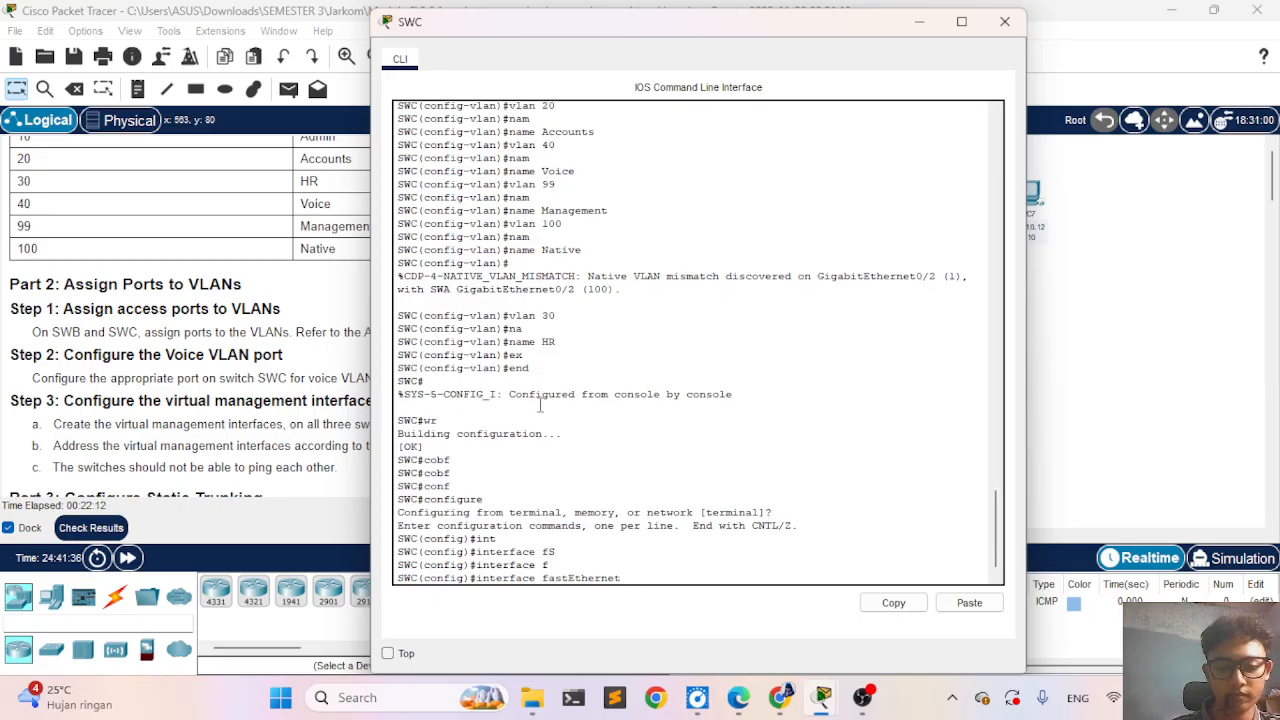
pyautogui.write('fa')
pyautogui.press('Tab')
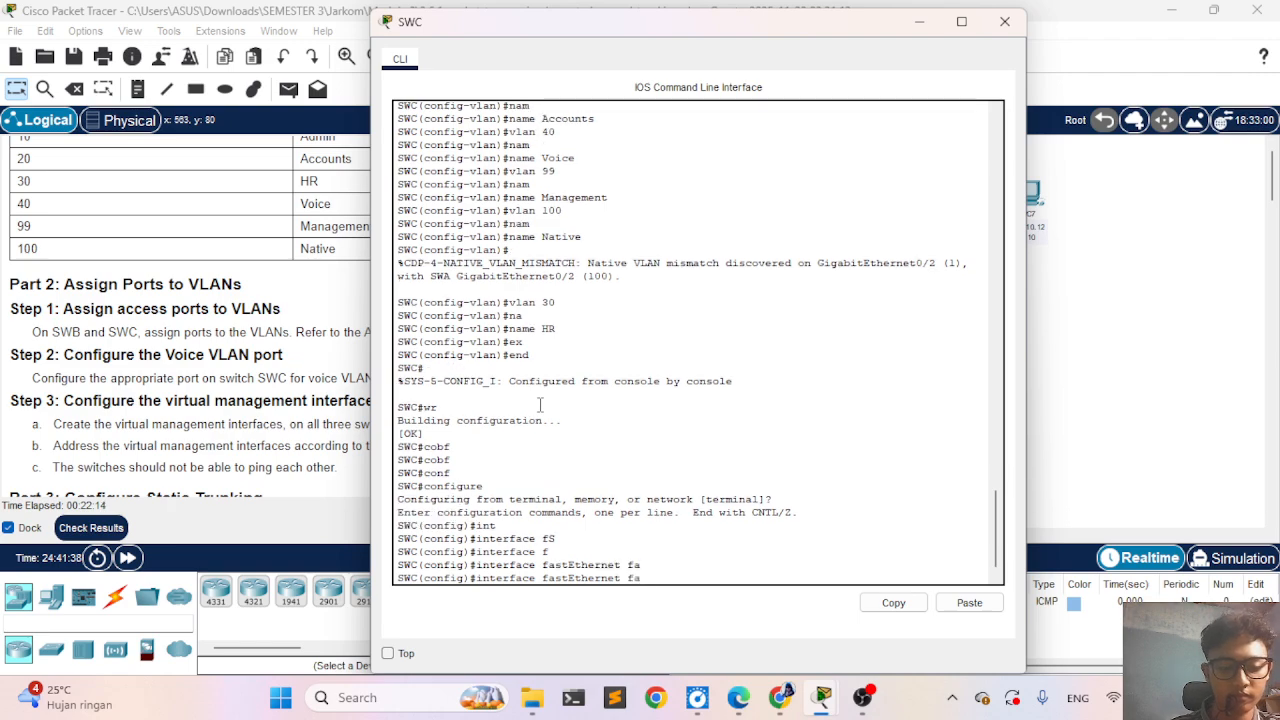
pyautogui.write('s')
pyautogui.press('Tab')
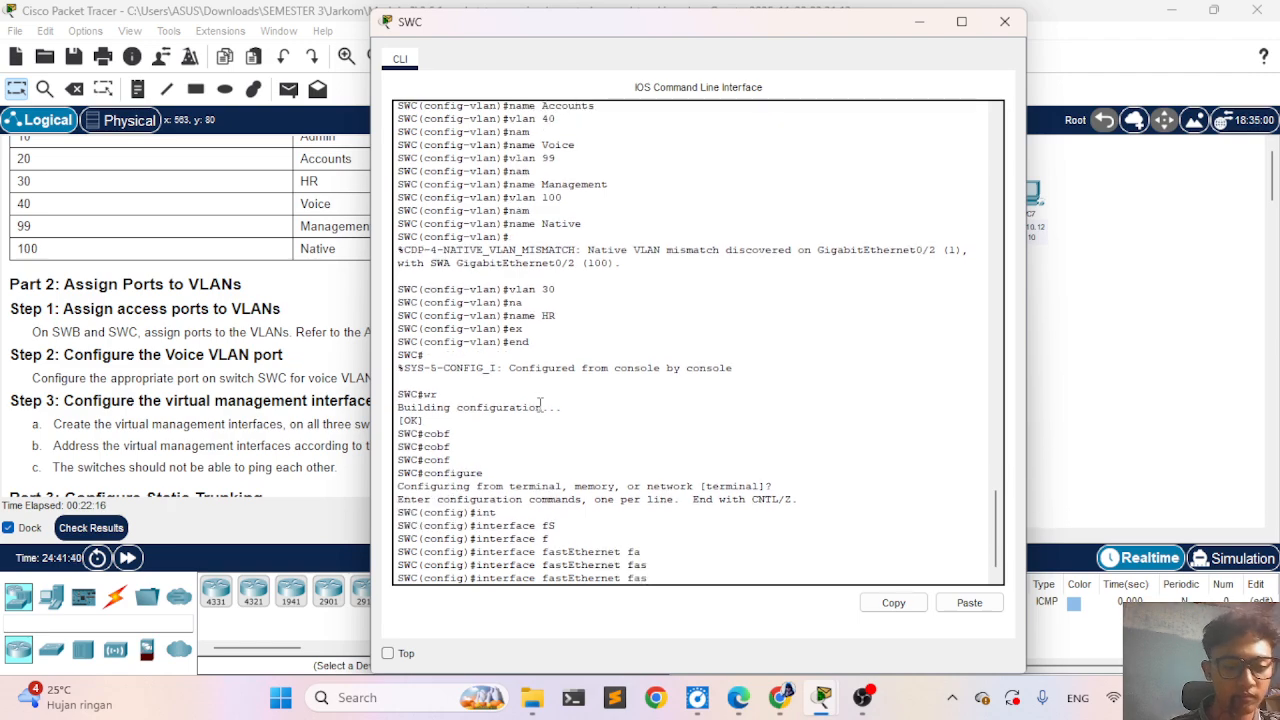
pyautogui.press('BackSpace')
pyautogui.press('BackSpace')
pyautogui.press('BackSpace')
pyautogui.press('BackSpace')
pyautogui.press('BackSpace')
pyautogui.press('BackSpace')
pyautogui.press('BackSpace')
pyautogui.press('BackSpace')
pyautogui.press('BackSpace')
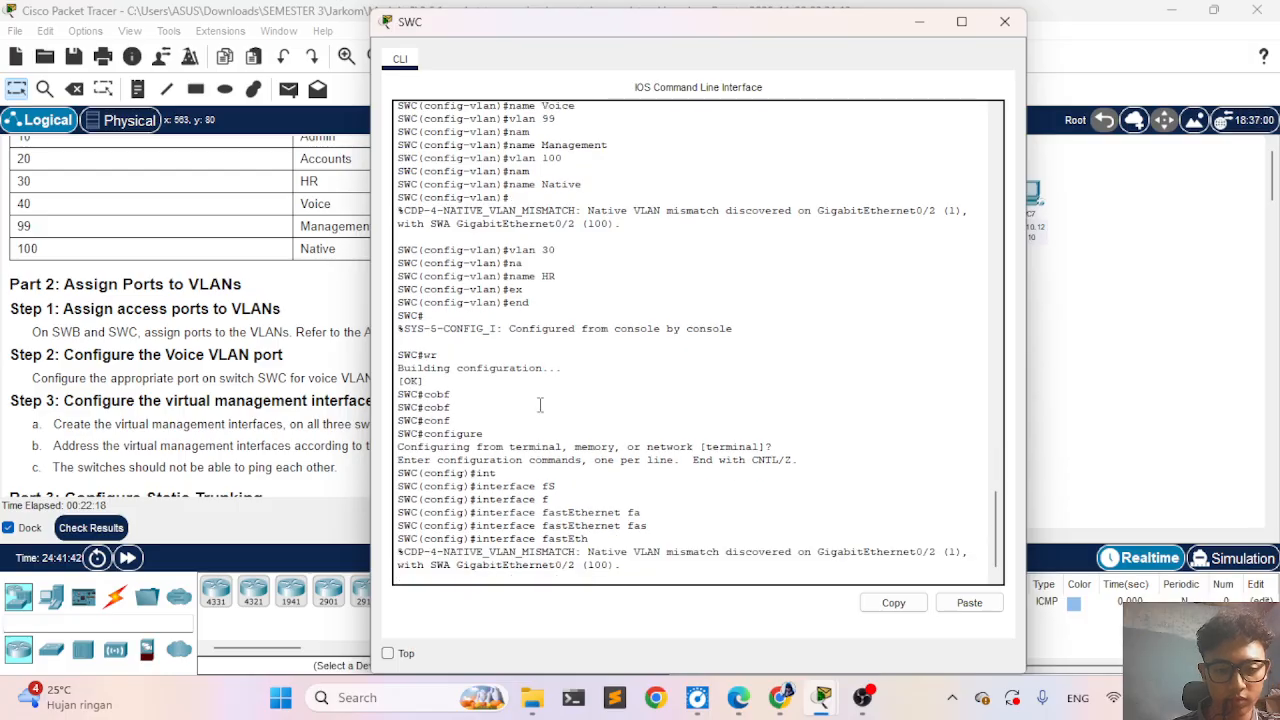
pyautogui.press('Tab')
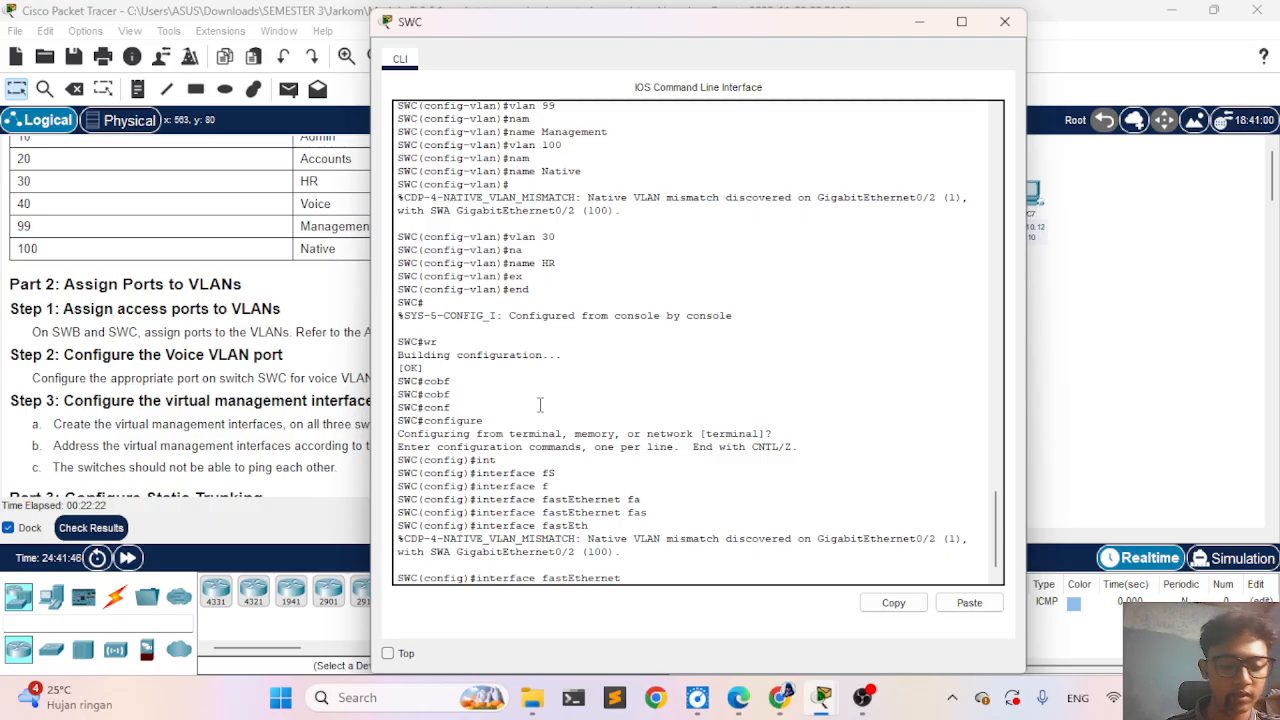
pyautogui.write('0/1')
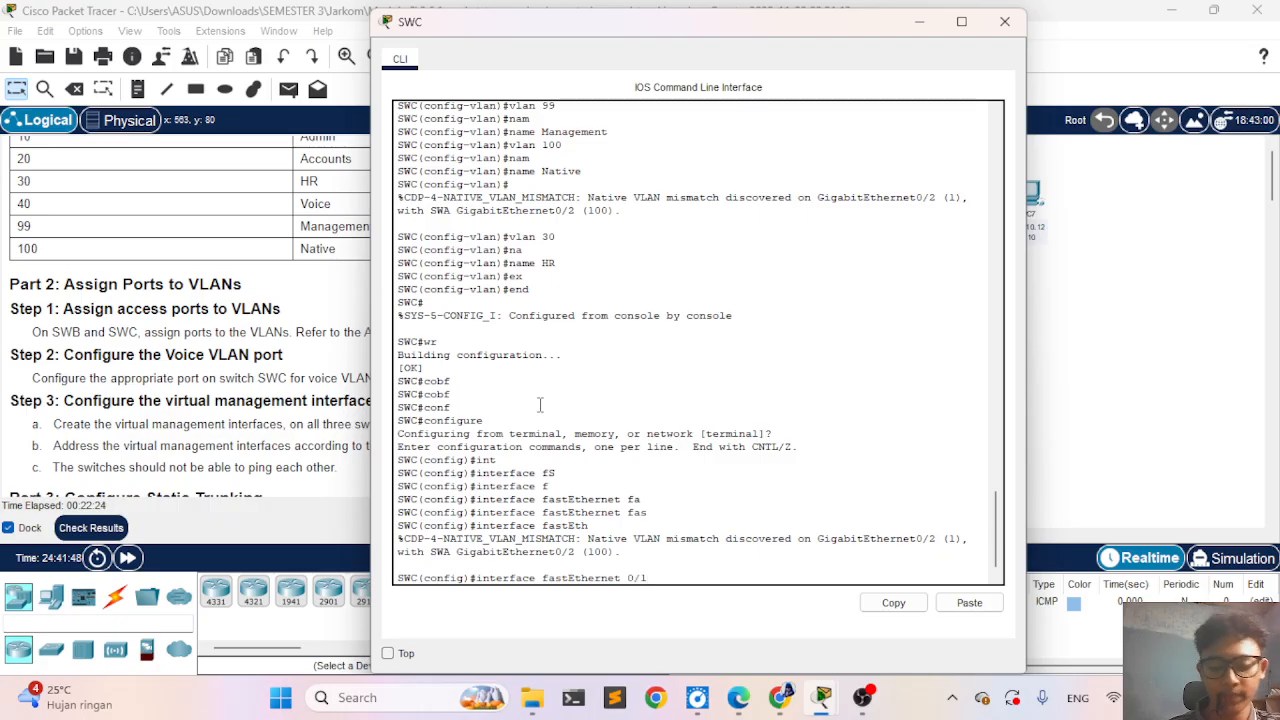
pyautogui.press('Return')
# - Try to put FastEthernet 0/1 in access mode on VLAN 10 with the single command switchport mode access vlan 10
pyautogui.write('sw')
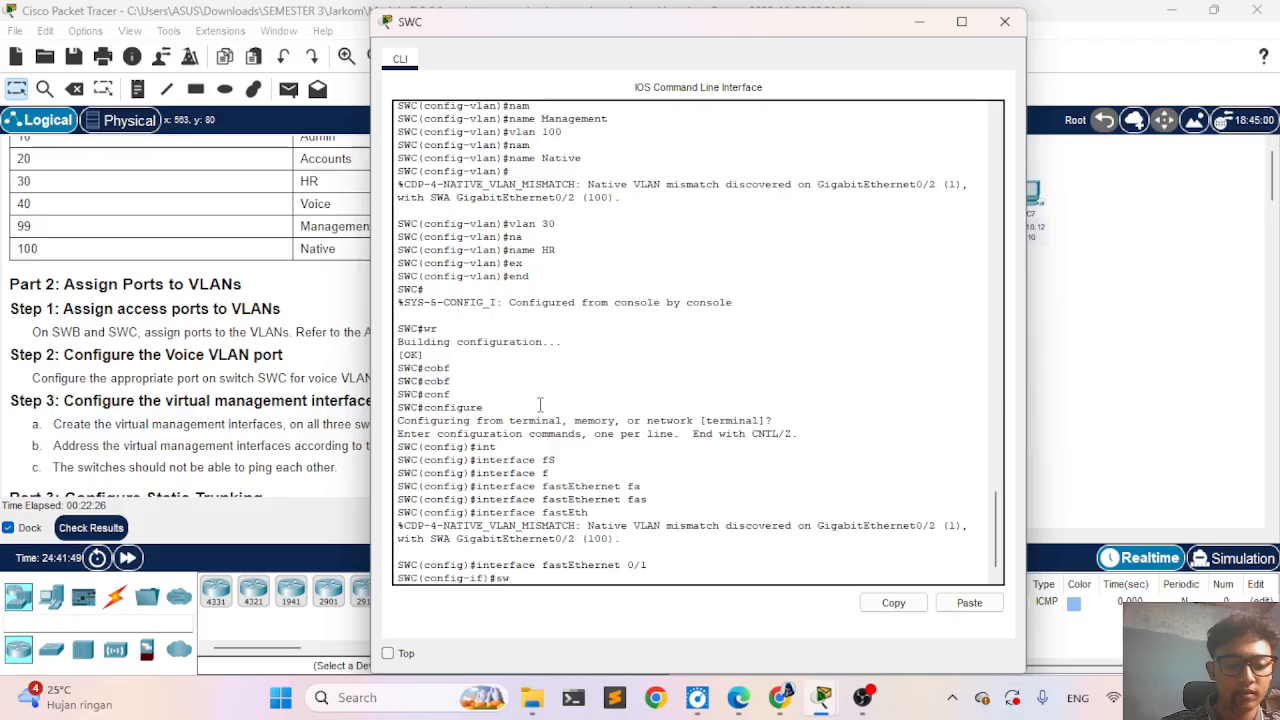
pyautogui.press('Tab')
pyautogui.write('mo')
pyautogui.press('Tab')
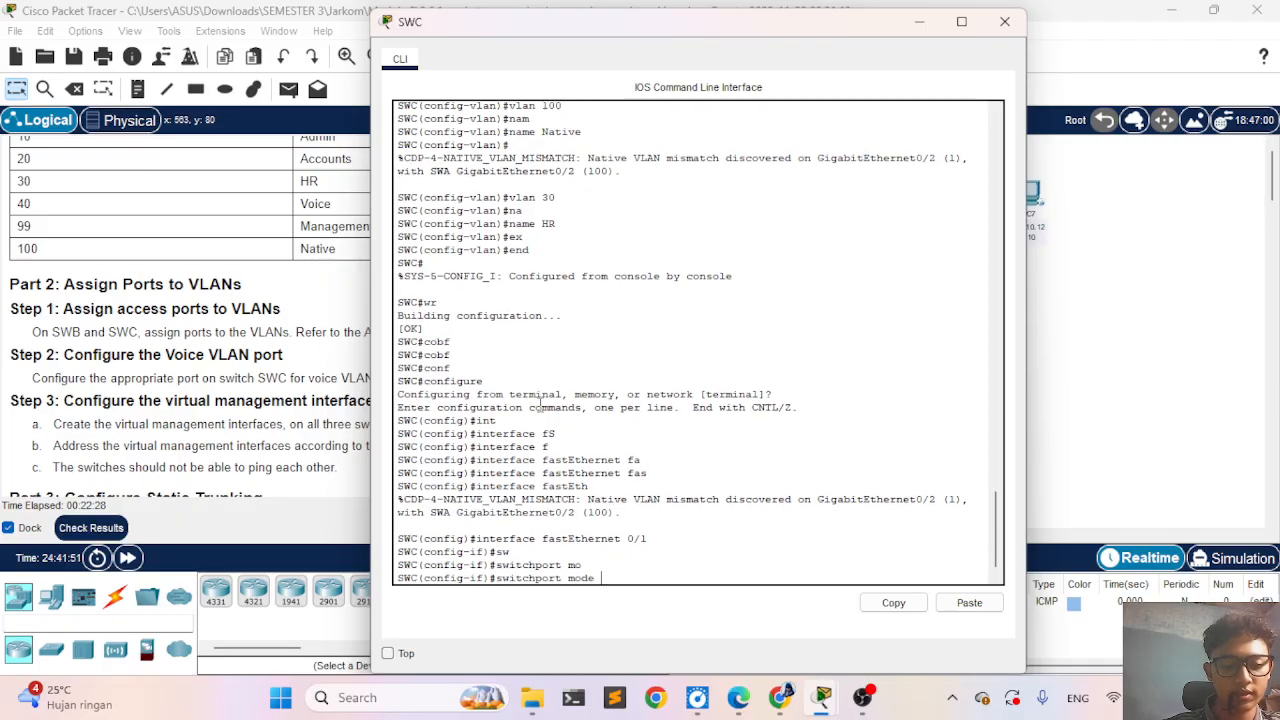
pyautogui.write('acc')
pyautogui.press('Tab')
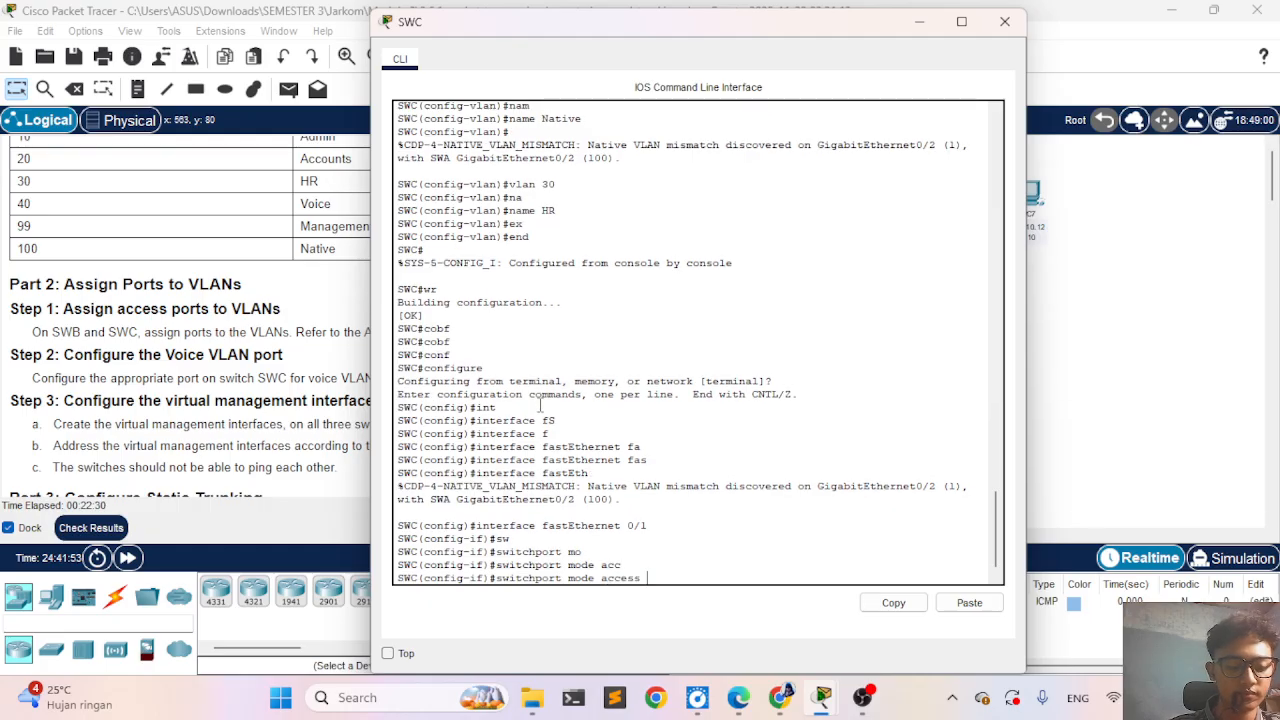
pyautogui.write('v')
pyautogui.press('Tab')
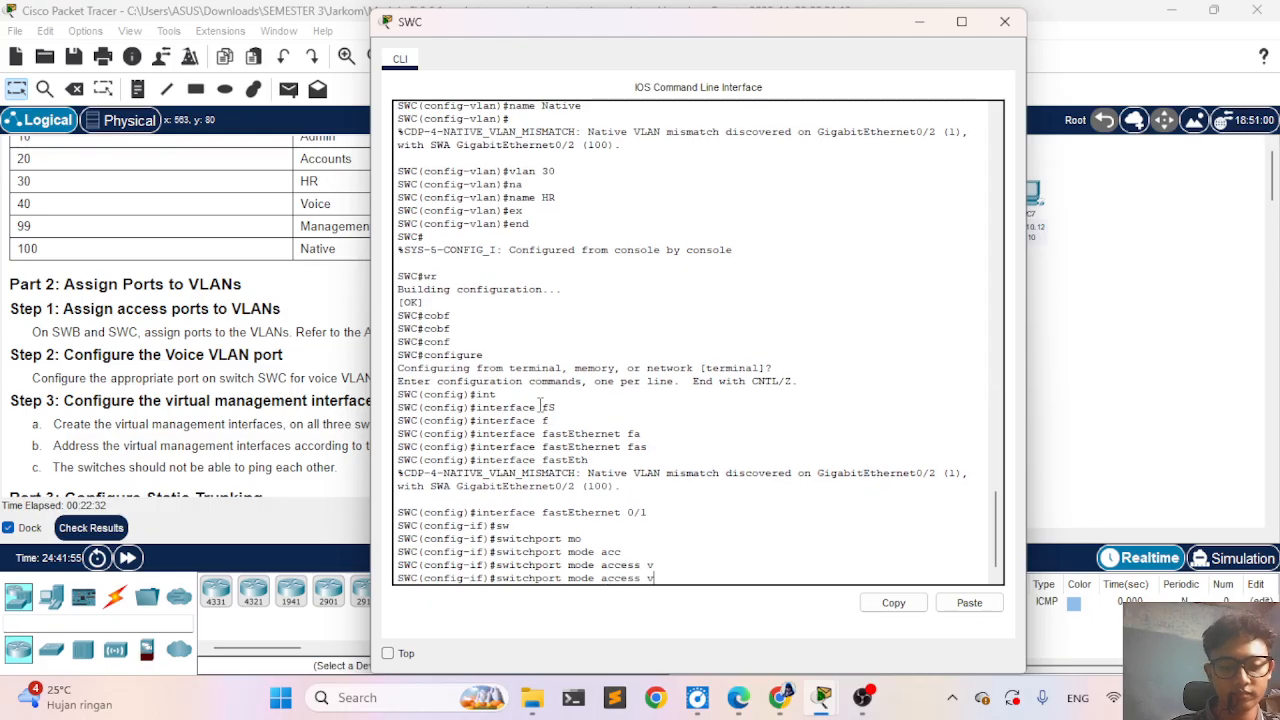
pyautogui.write('l')
pyautogui.press('Tab')
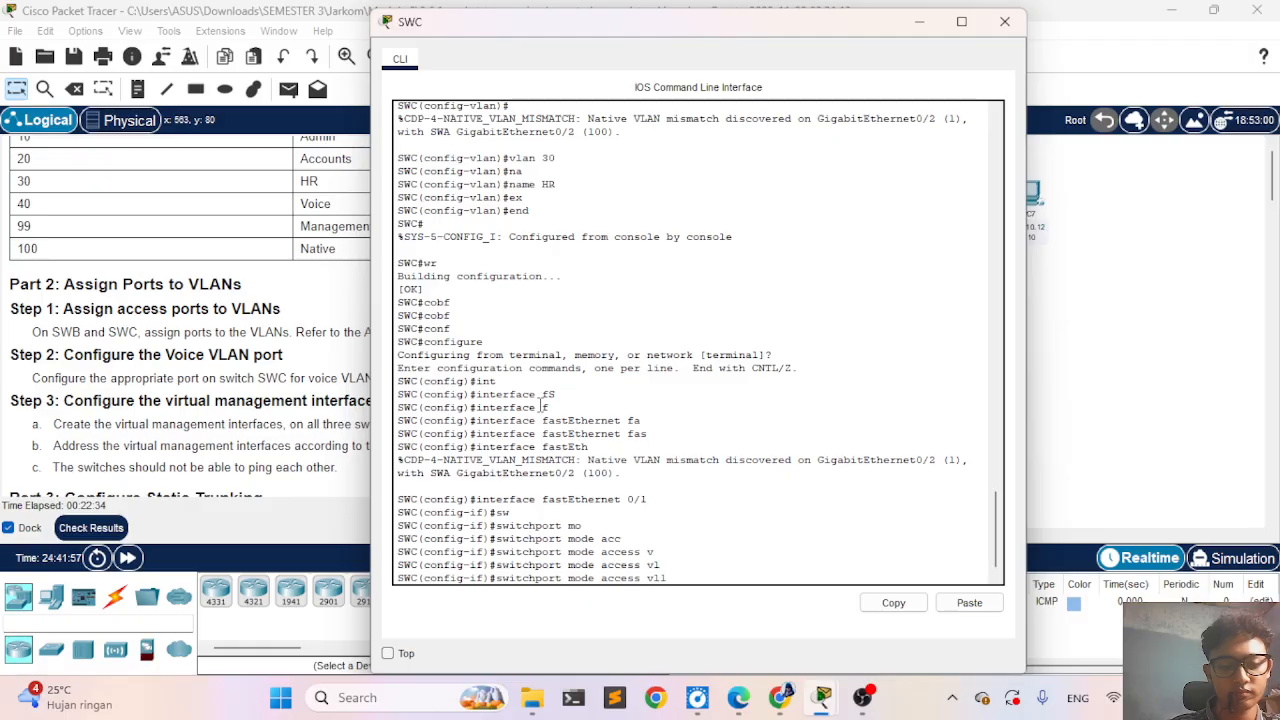
pyautogui.write('a')
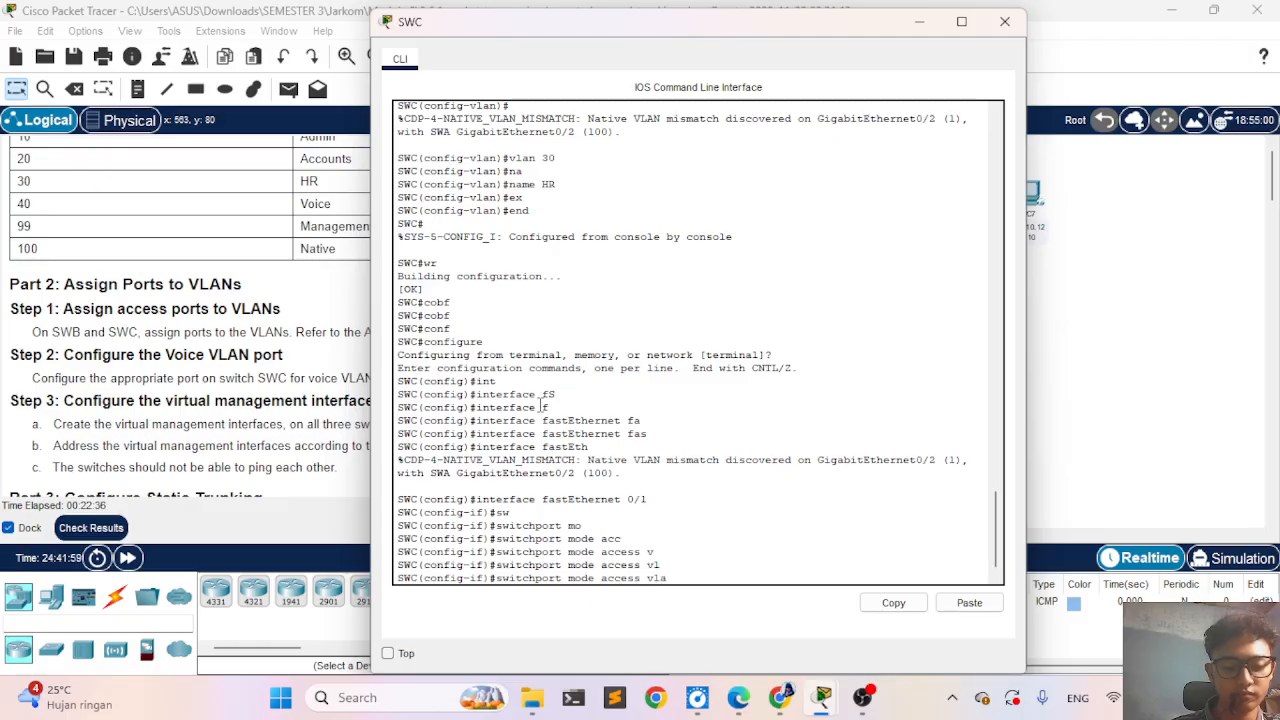
pyautogui.press('Tab')
pyautogui.write('n ')
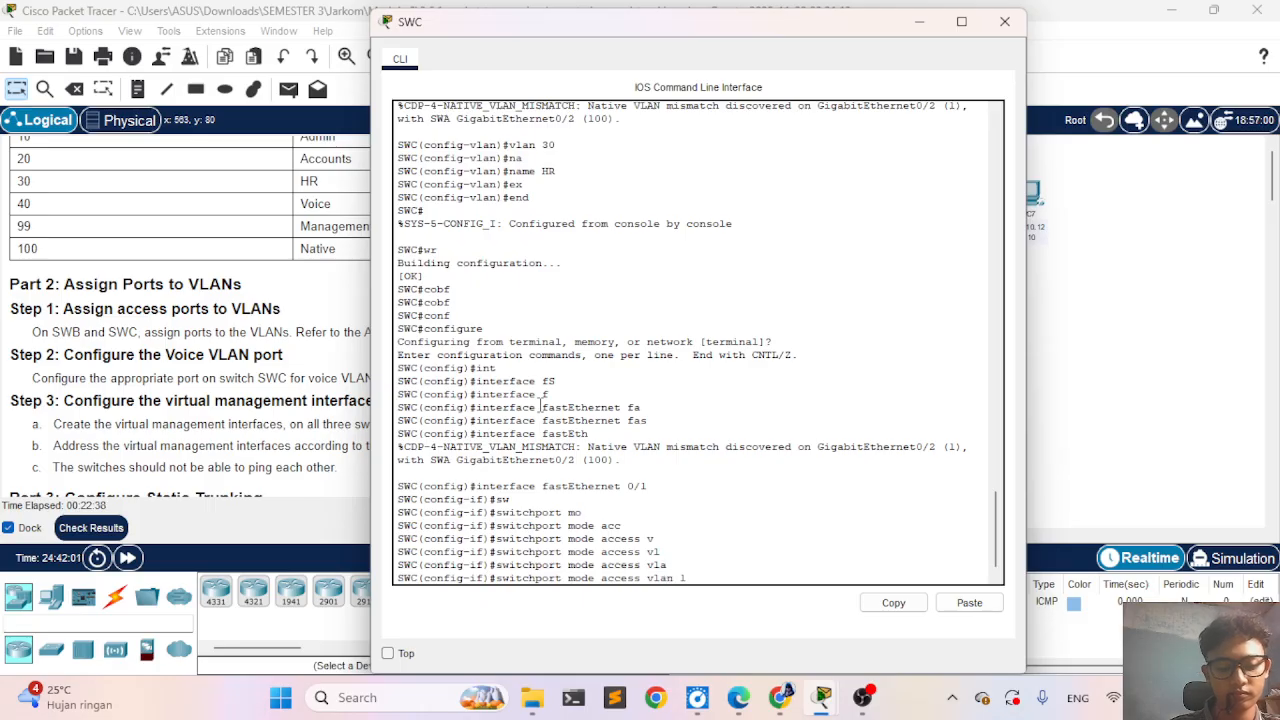
pyautogui.write('10')
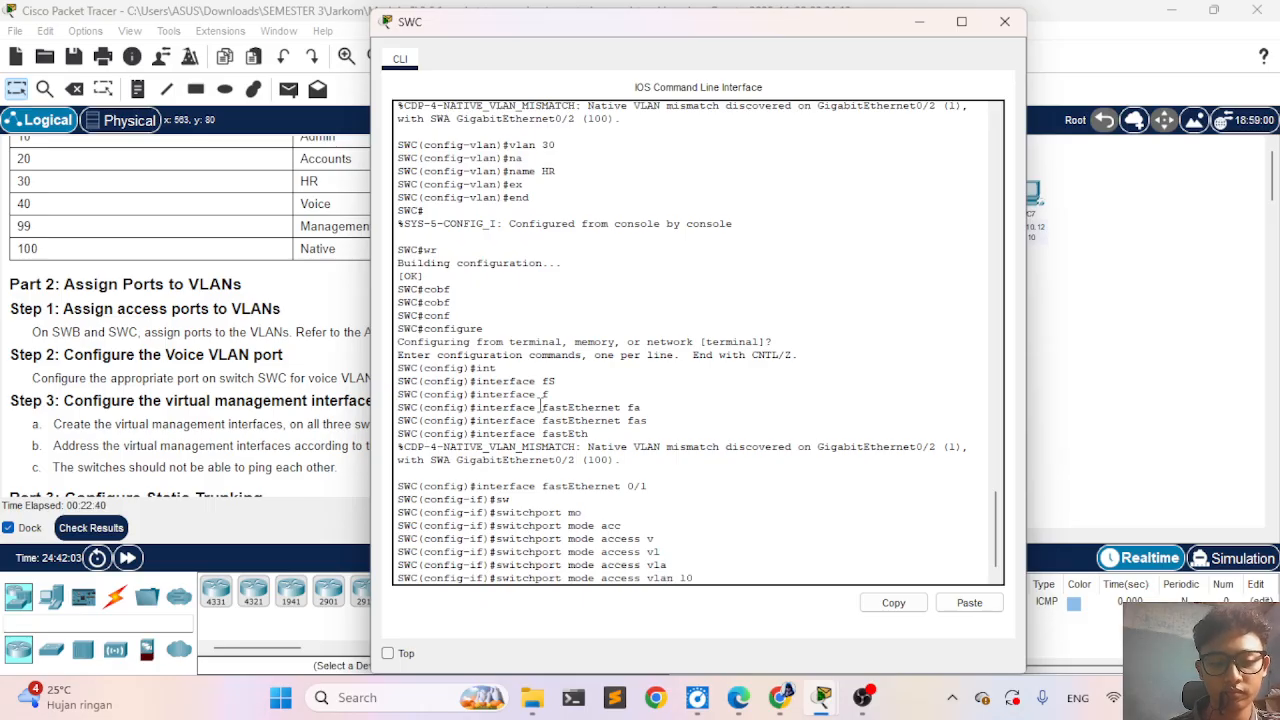
pyautogui.press('Return')
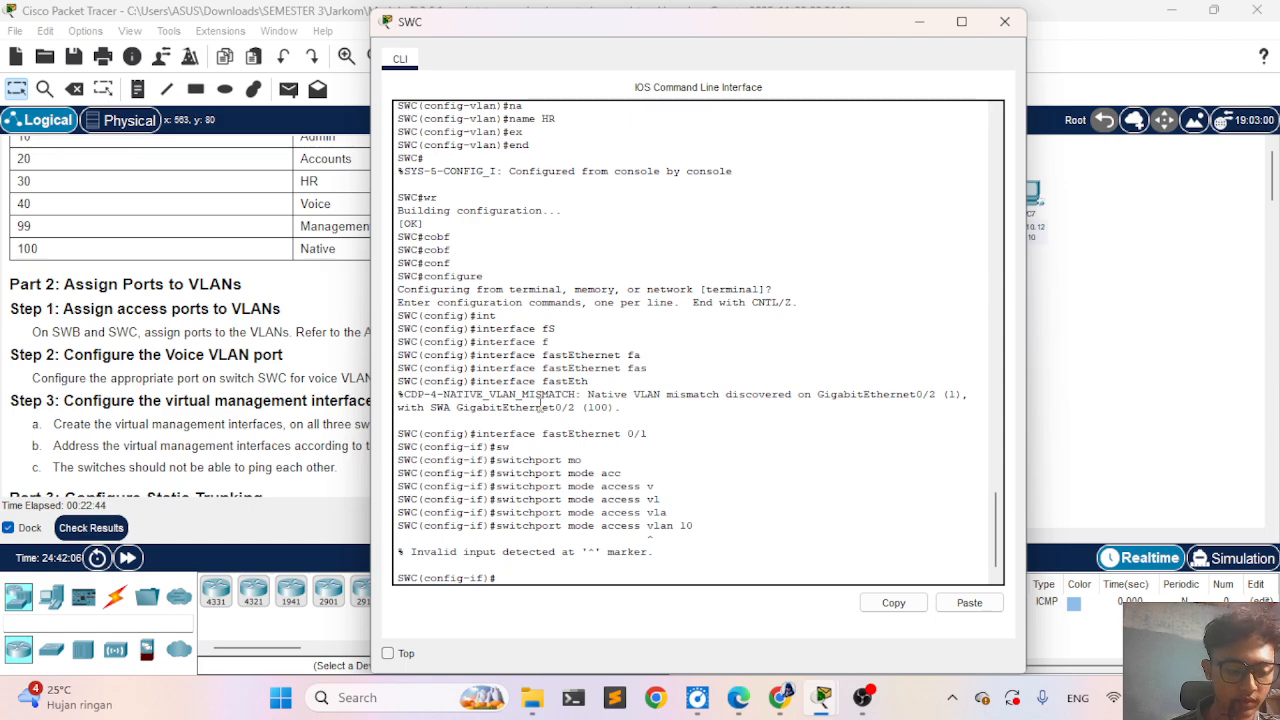
# - Correct the recalled command to switchport access vlan 10 and run it to assign FastEthernet 0/1 to VLAN 10
pyautogui.press('Up')
pyautogui.press('Left')
pyautogui.press('Left')
pyautogui.press('Left')
pyautogui.press('Left')
pyautogui.press('Left')
pyautogui.press('Left')
pyautogui.press('Left')
pyautogui.press('Left')
pyautogui.press('Left')
pyautogui.press('Left')
pyautogui.press('Left')
pyautogui.press('Left')
pyautogui.press('Left')
pyautogui.press('Left')
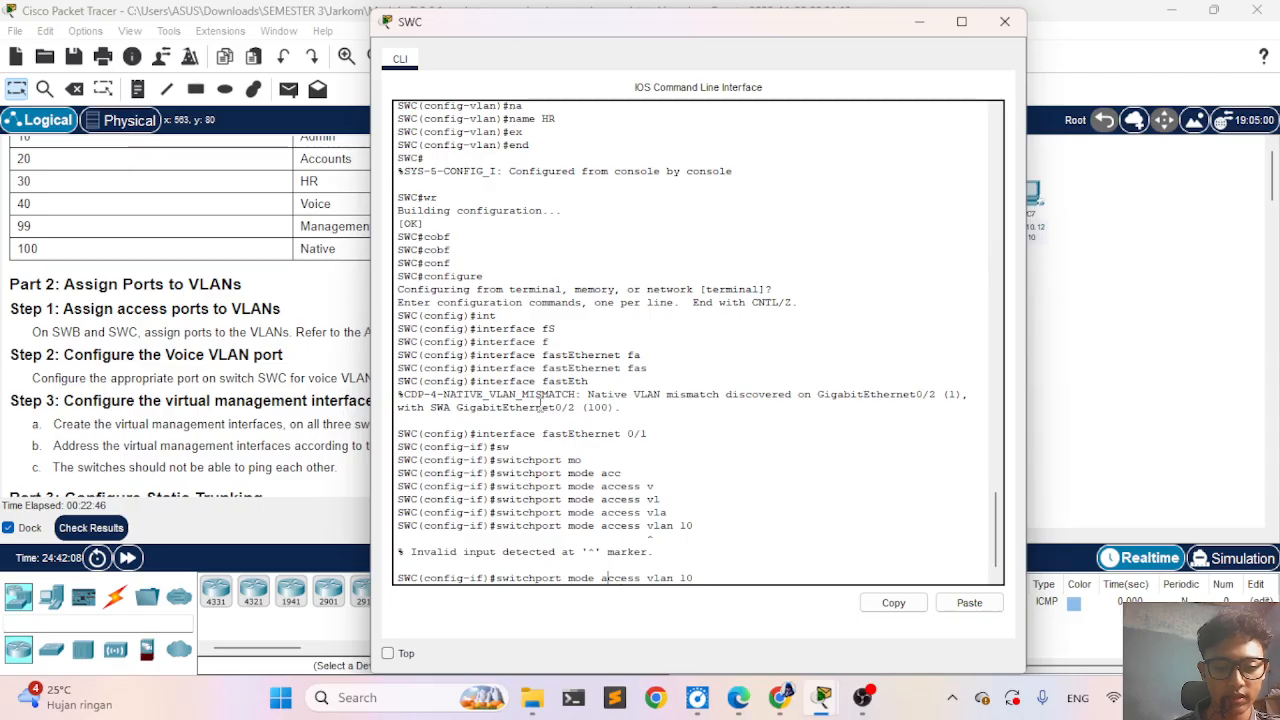
pyautogui.press('BackSpace')
pyautogui.press('BackSpace')
pyautogui.press('BackSpace')
pyautogui.press('BackSpace')
pyautogui.press('BackSpace')
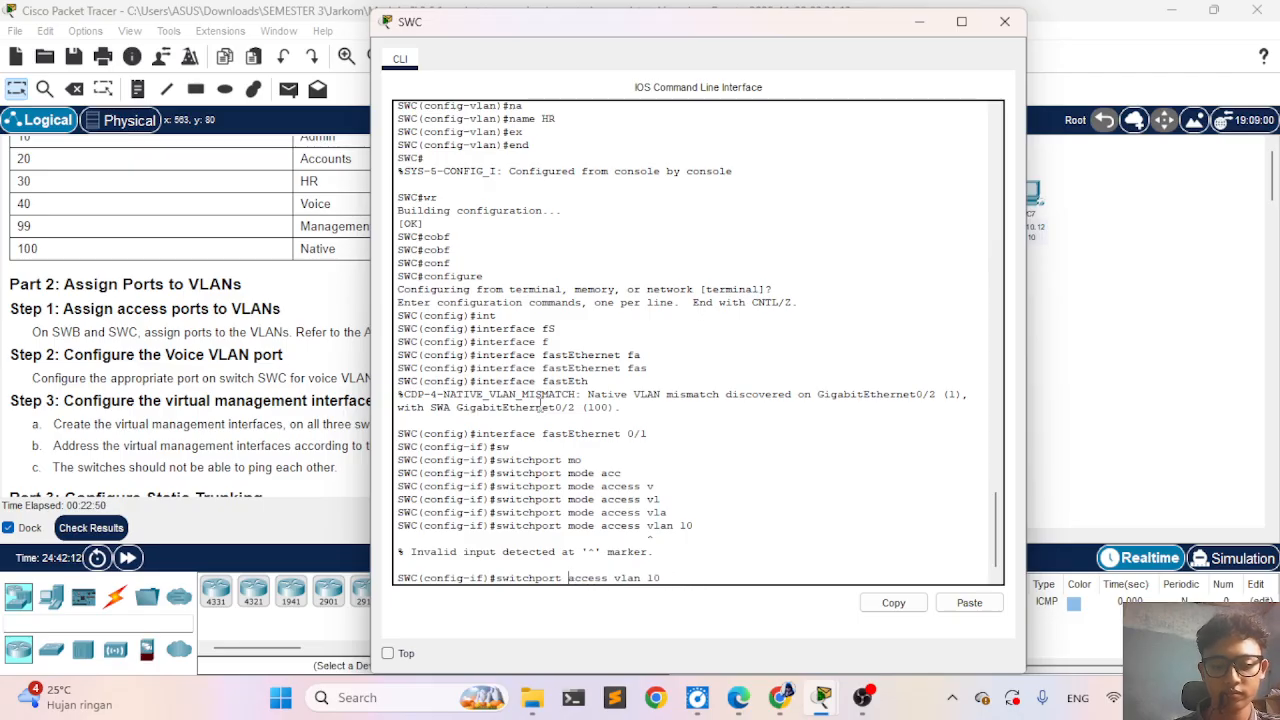
pyautogui.press('Return')
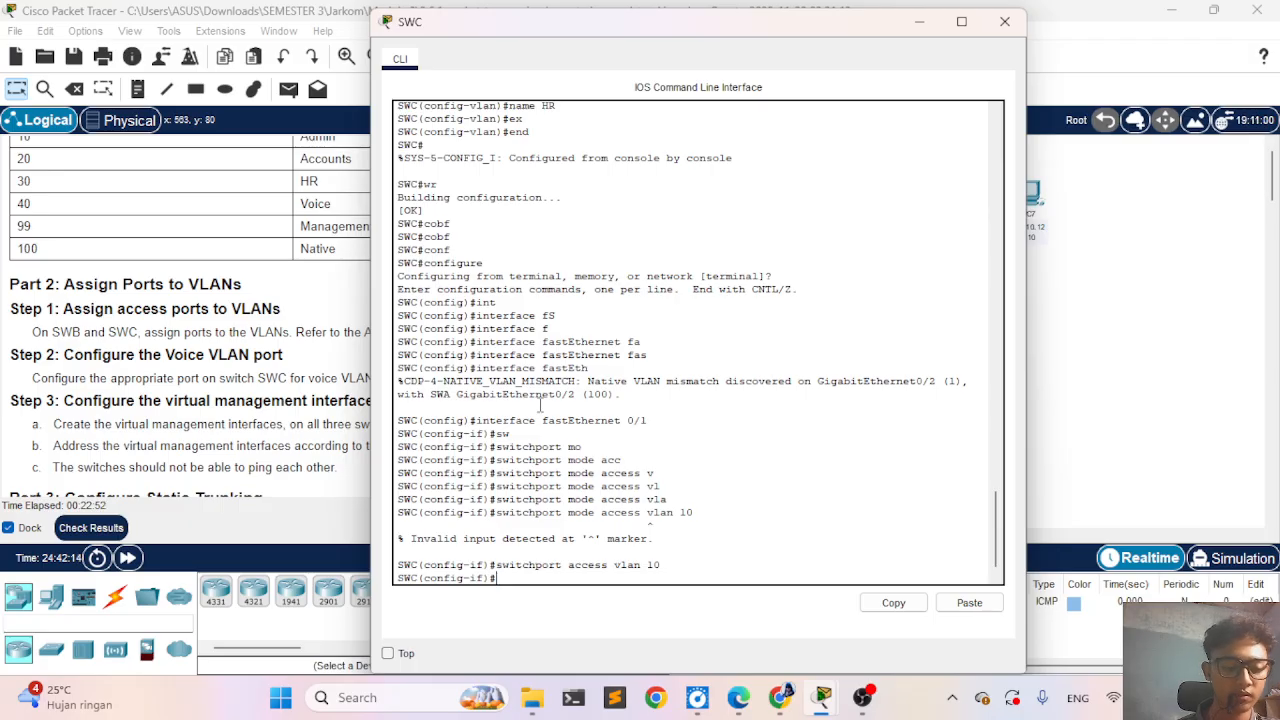
# - Set FastEthernet 0/1 to access mode with switchport mode access and exit to global configuration mode
pyautogui.write('sw')
pyautogui.press('Tab')
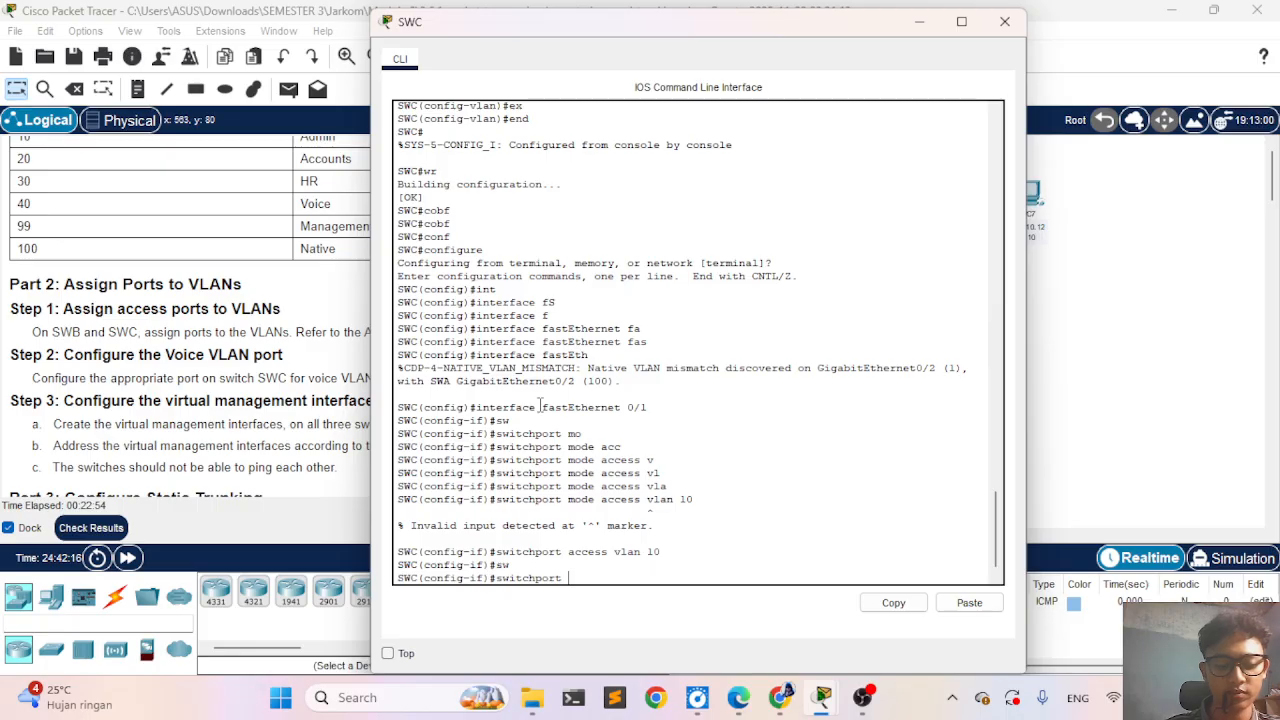
pyautogui.press('BackSpace')
pyautogui.press('BackSpace')
pyautogui.press('BackSpace')
pyautogui.press('BackSpace')
pyautogui.press('Up')
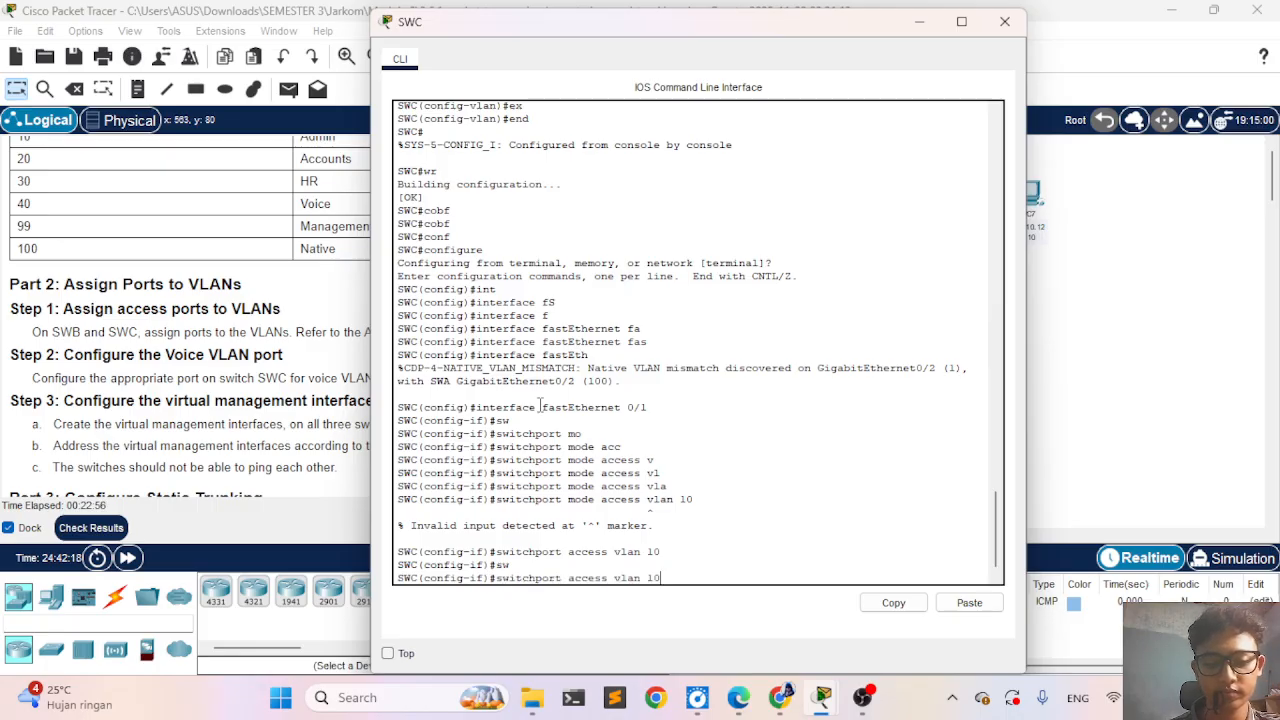
pyautogui.press('Up')
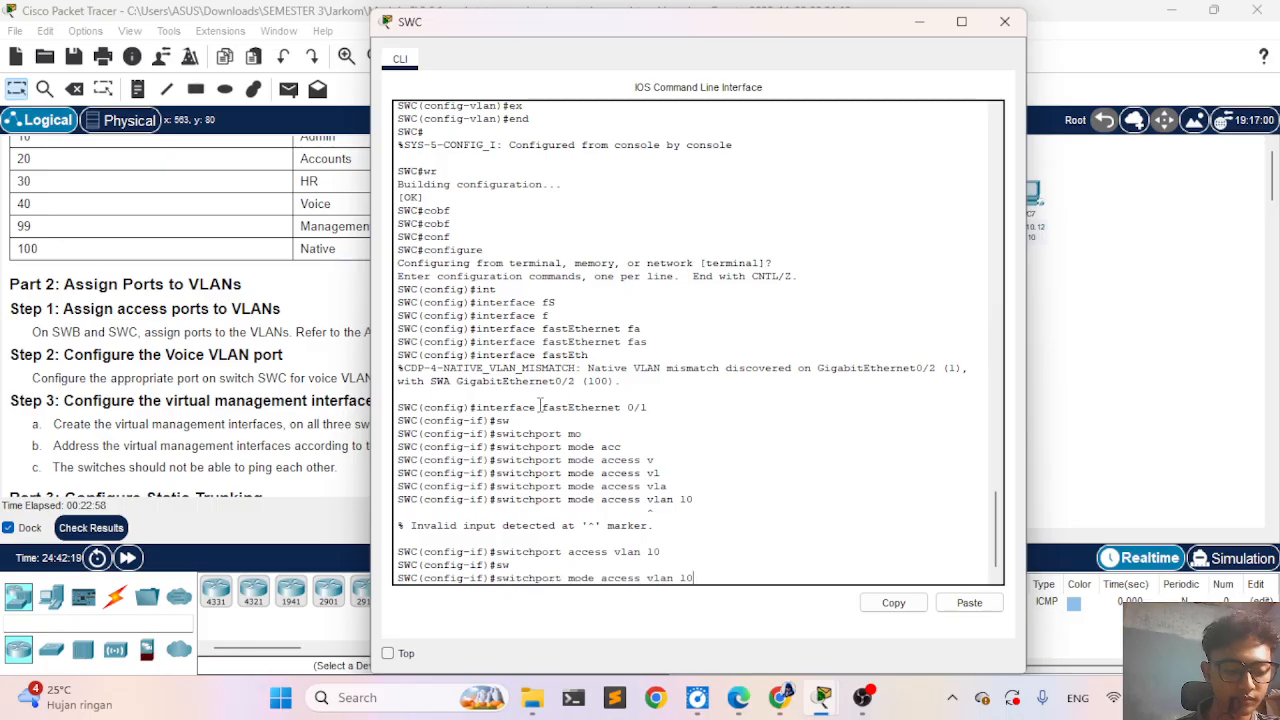
pyautogui.press('BackSpace')
pyautogui.press('BackSpace')
pyautogui.press('BackSpace')
pyautogui.press('BackSpace')
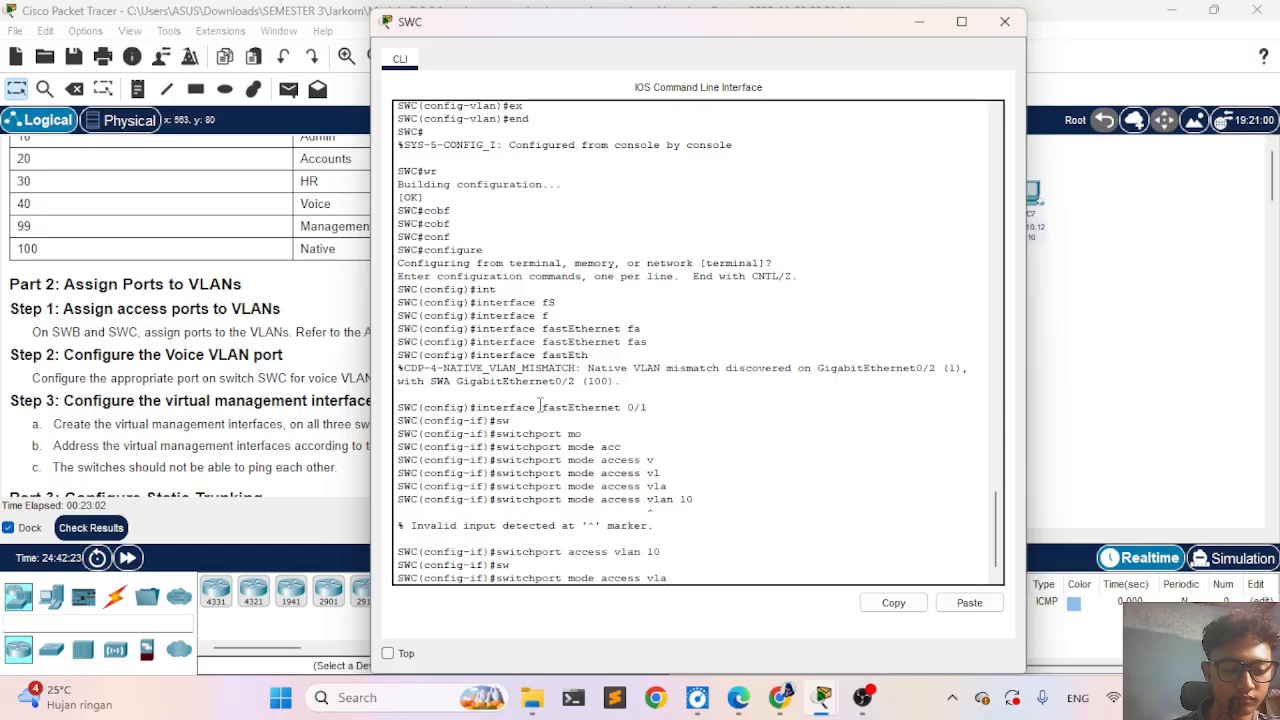
pyautogui.press('BackSpace')
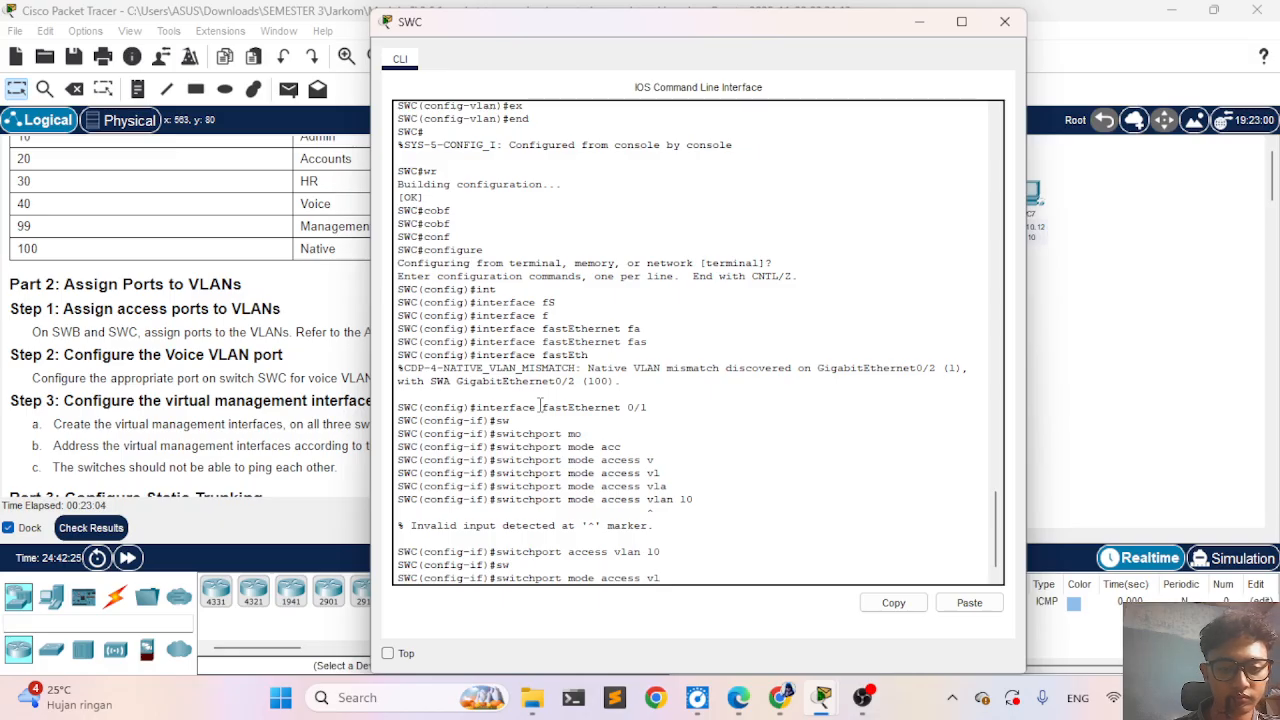
pyautogui.press('BackSpace')
pyautogui.press('BackSpace')
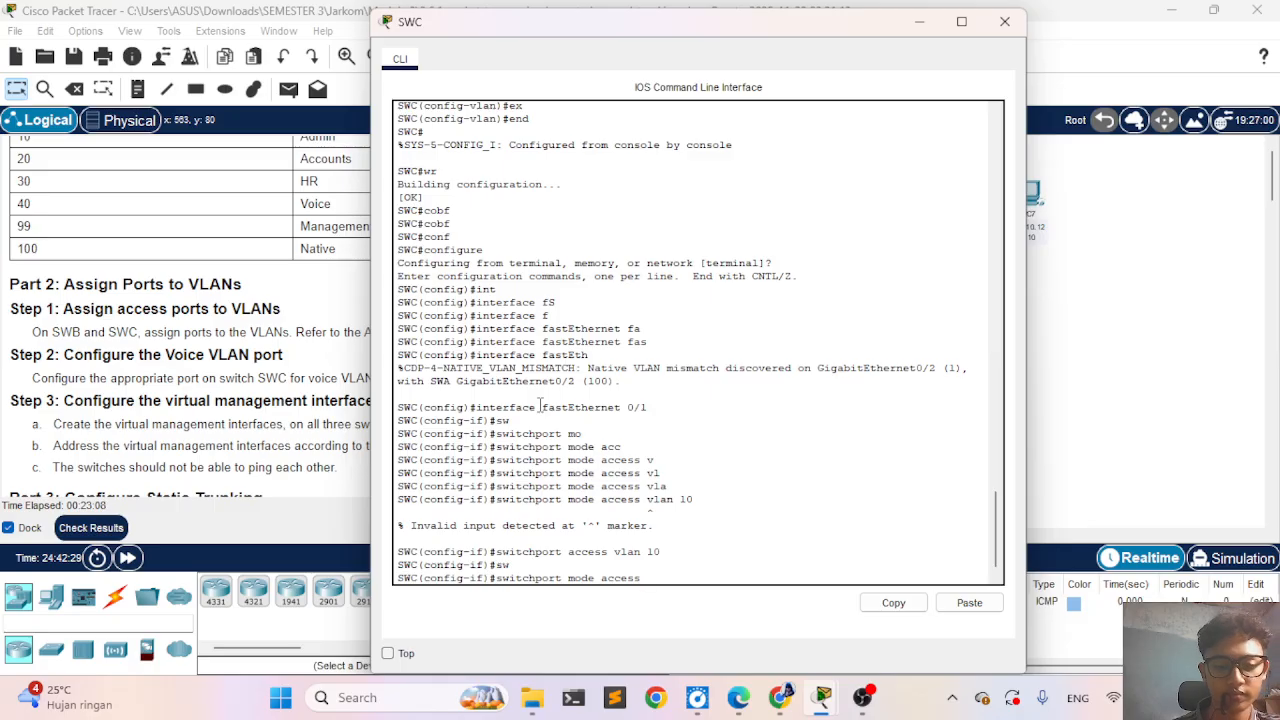
pyautogui.press('Return')
pyautogui.write('ex')
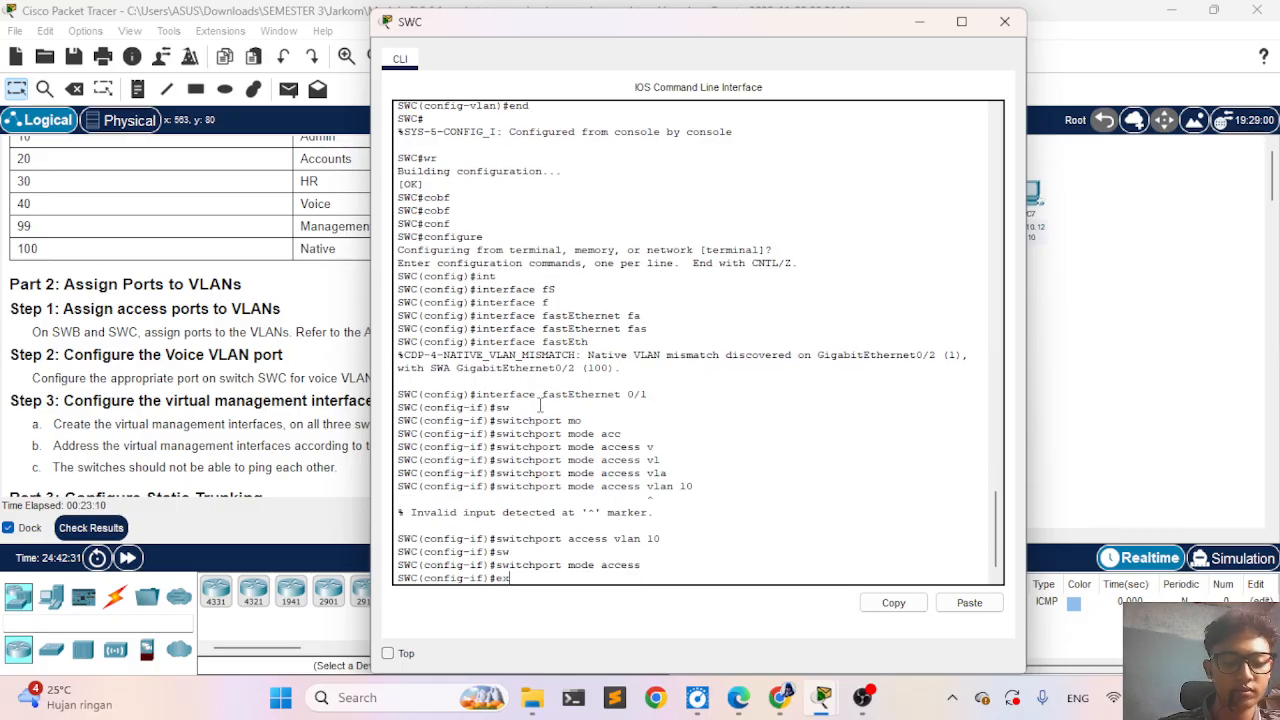
pyautogui.press('Tab')
pyautogui.press('Return')
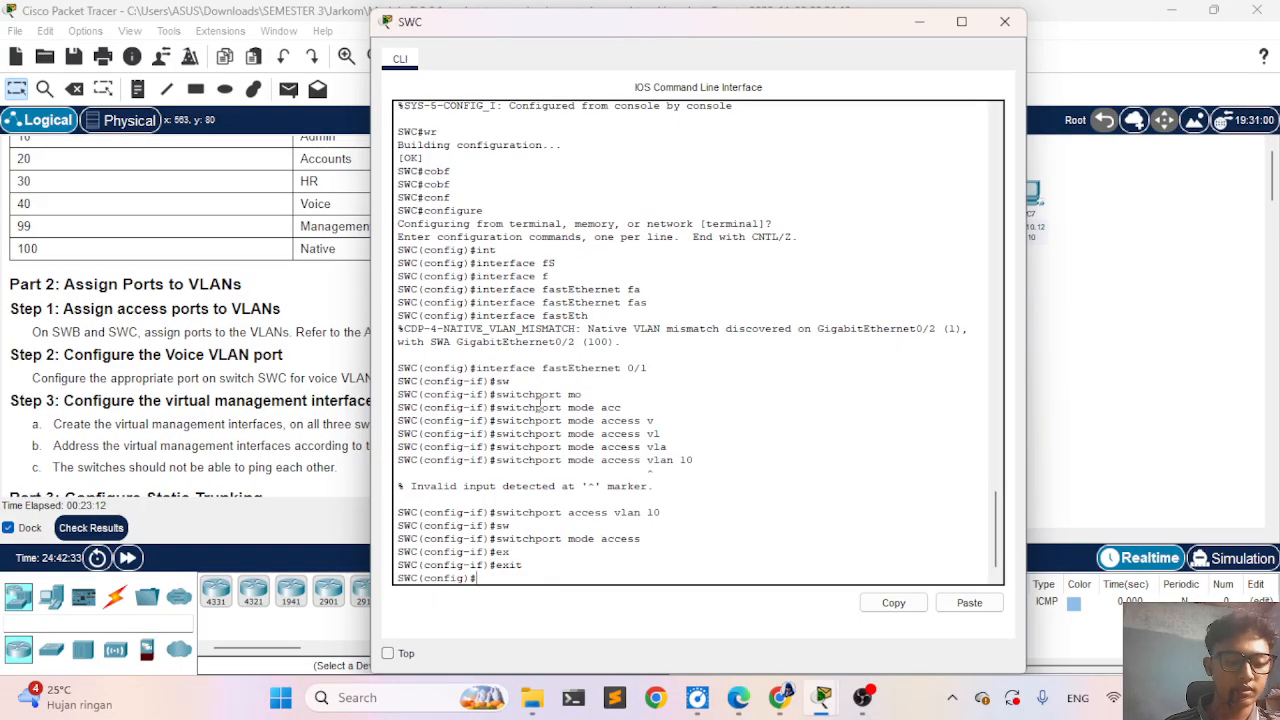
# - Enter interface configuration mode for FastEthernet 0/2 on SWC
pyautogui.write('in')
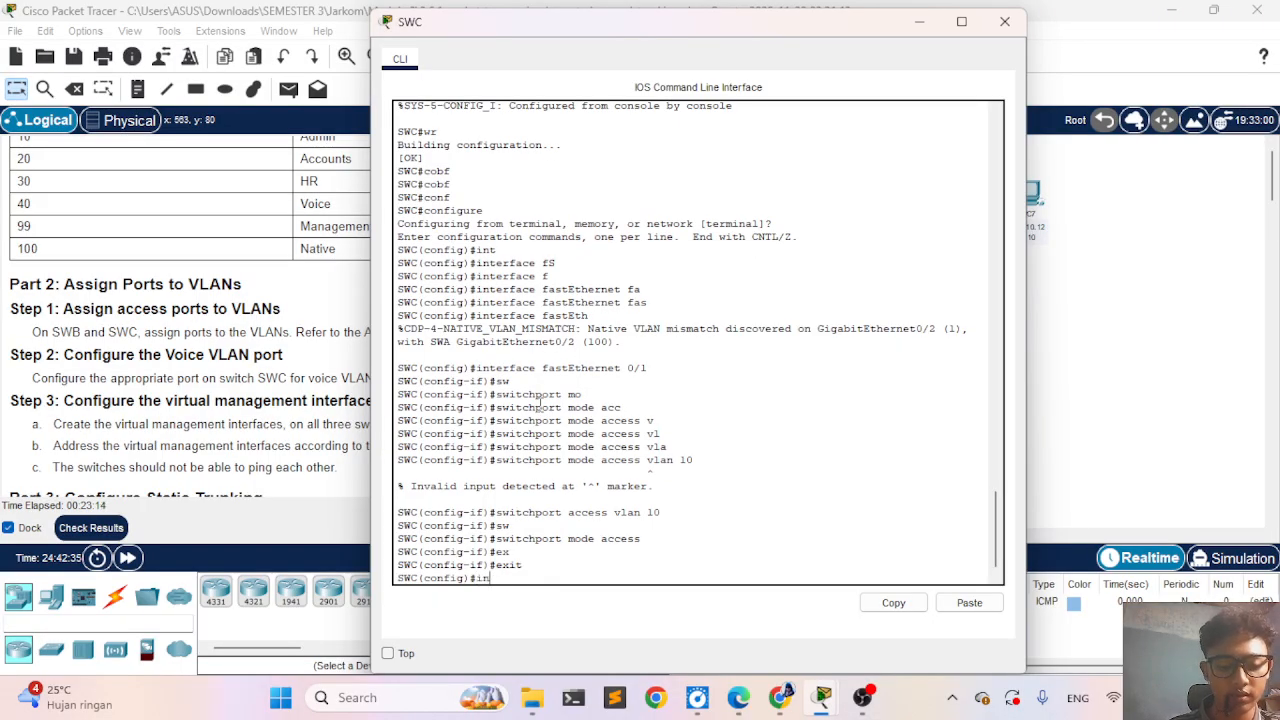
pyautogui.press('Tab')
pyautogui.write('f')
pyautogui.press('Tab')
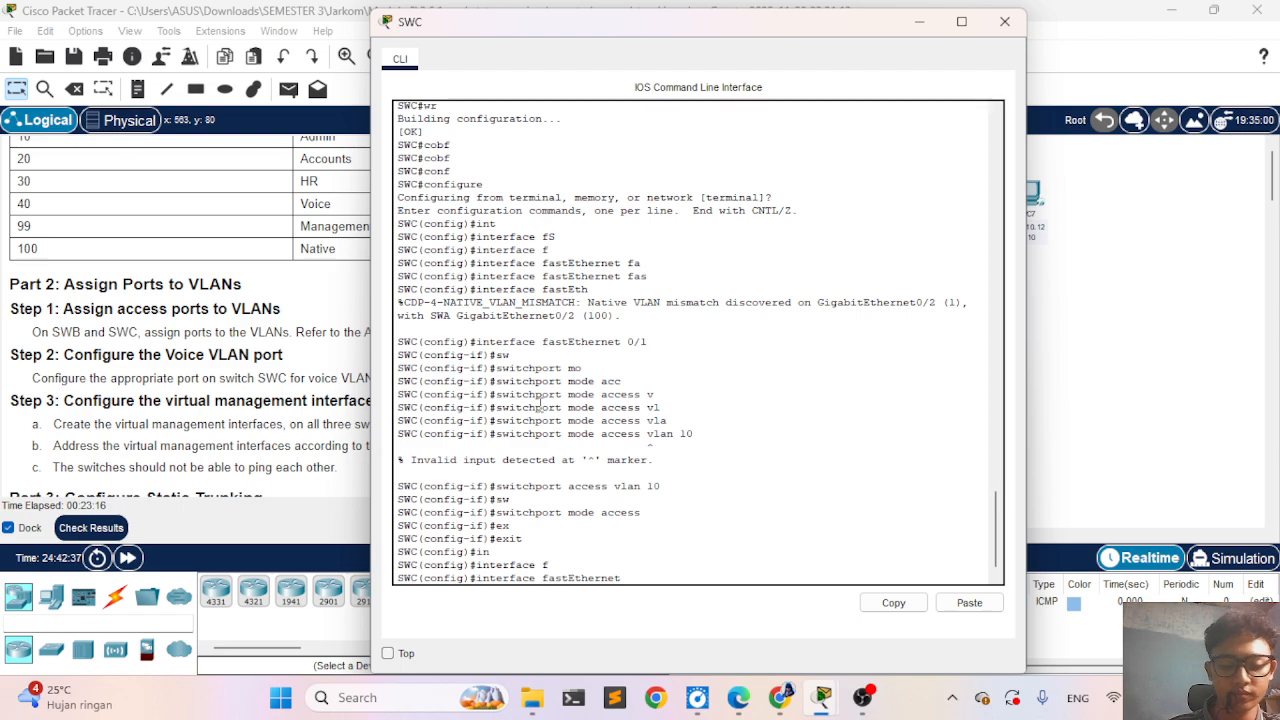
pyautogui.write('0/2')
pyautogui.press('Return')
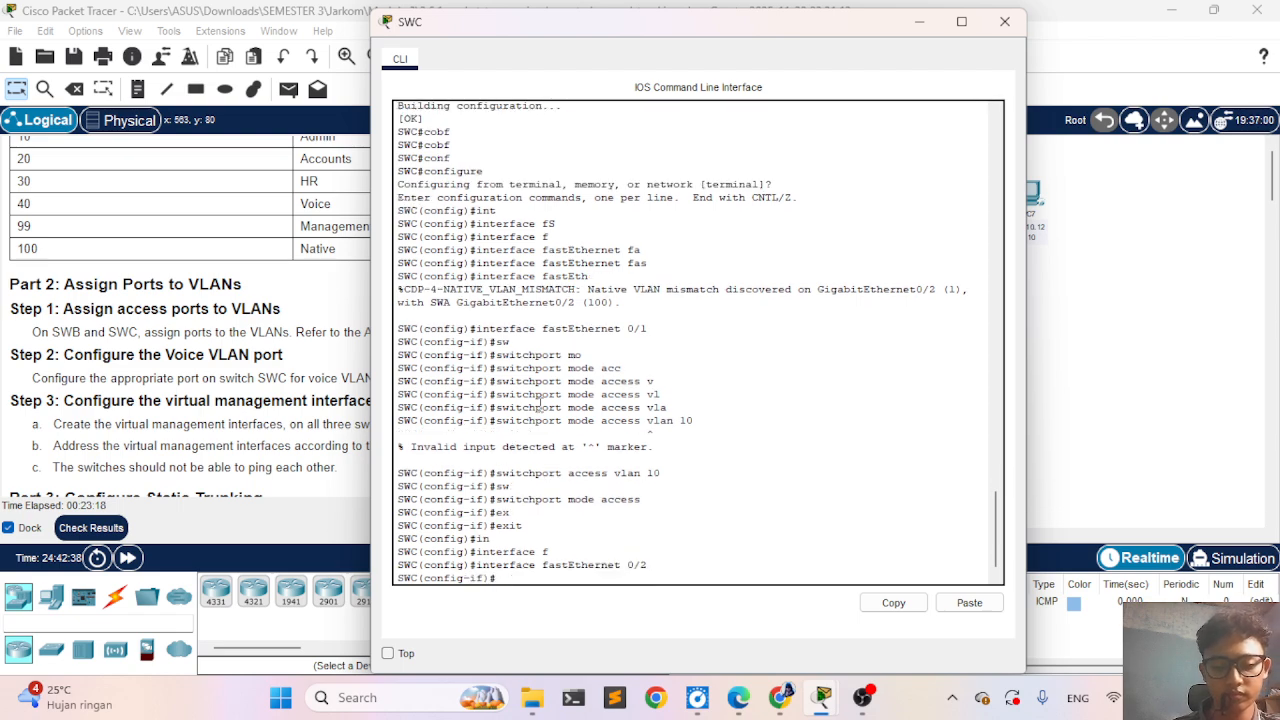
pyautogui.write('i')
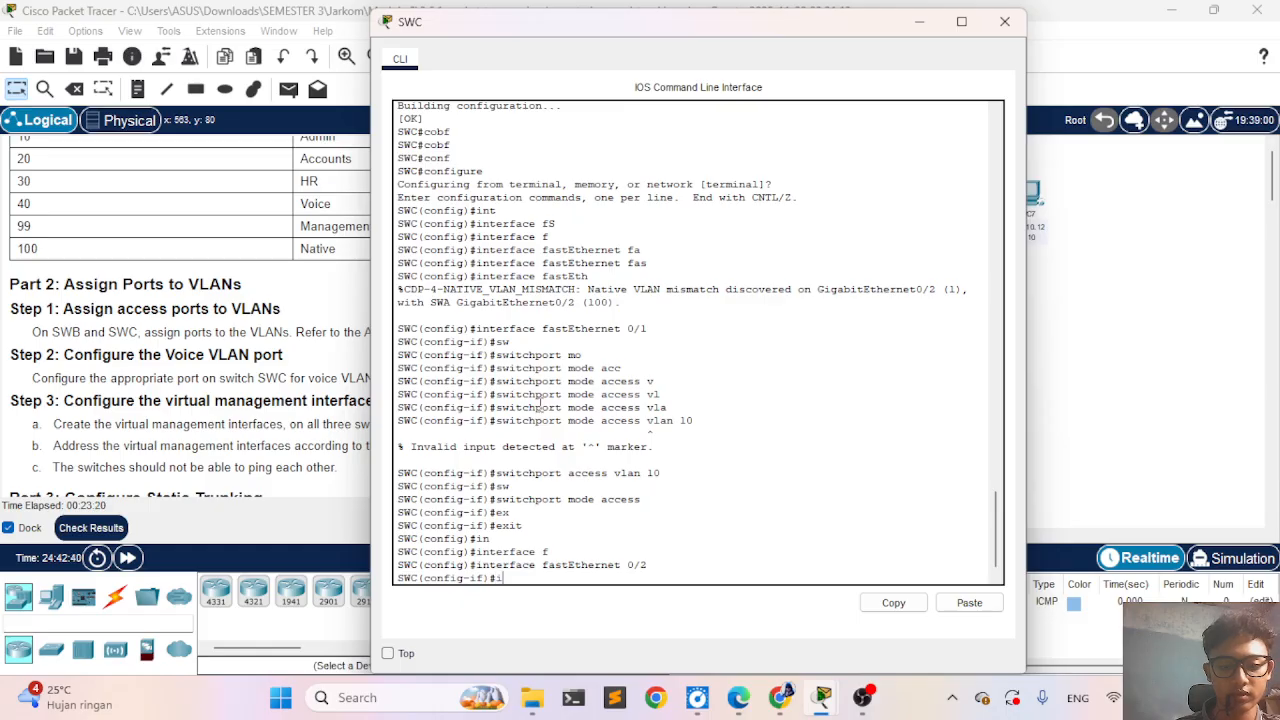
pyautogui.press('BackSpace')
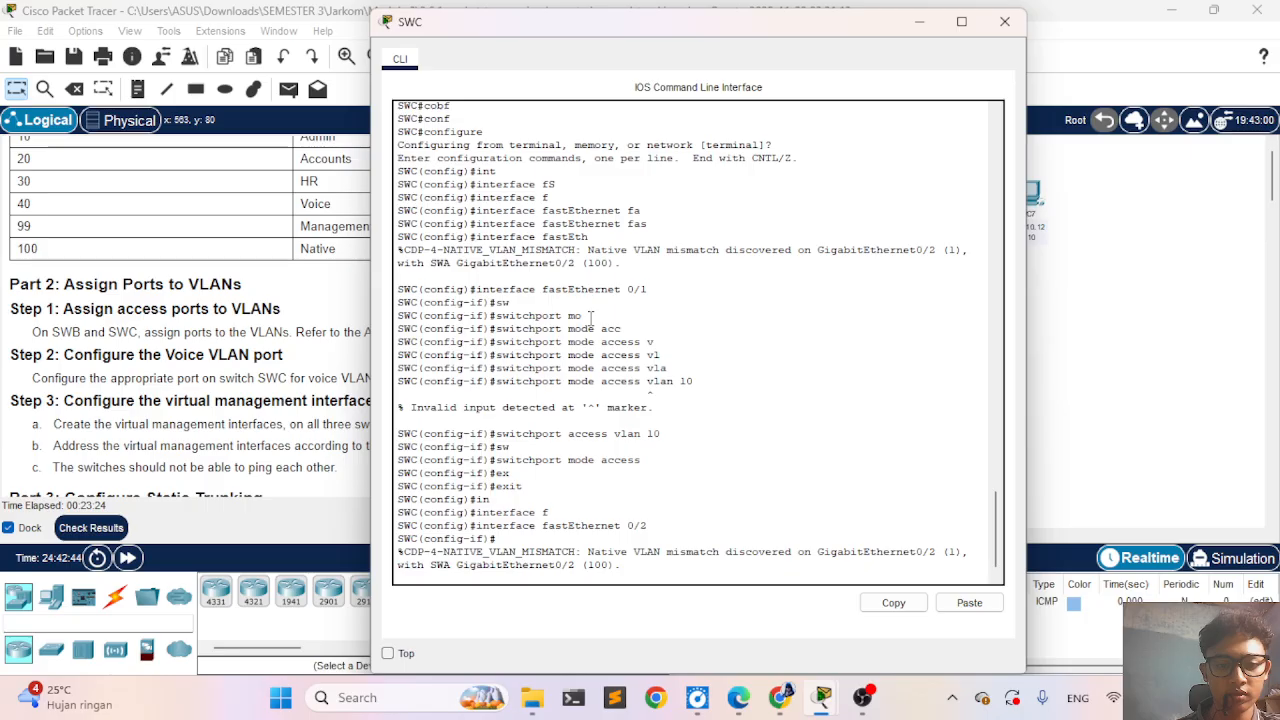
# - Assign FastEthernet 0/2 to VLAN 20 with switchport access vlan 20
pyautogui.write('sw')
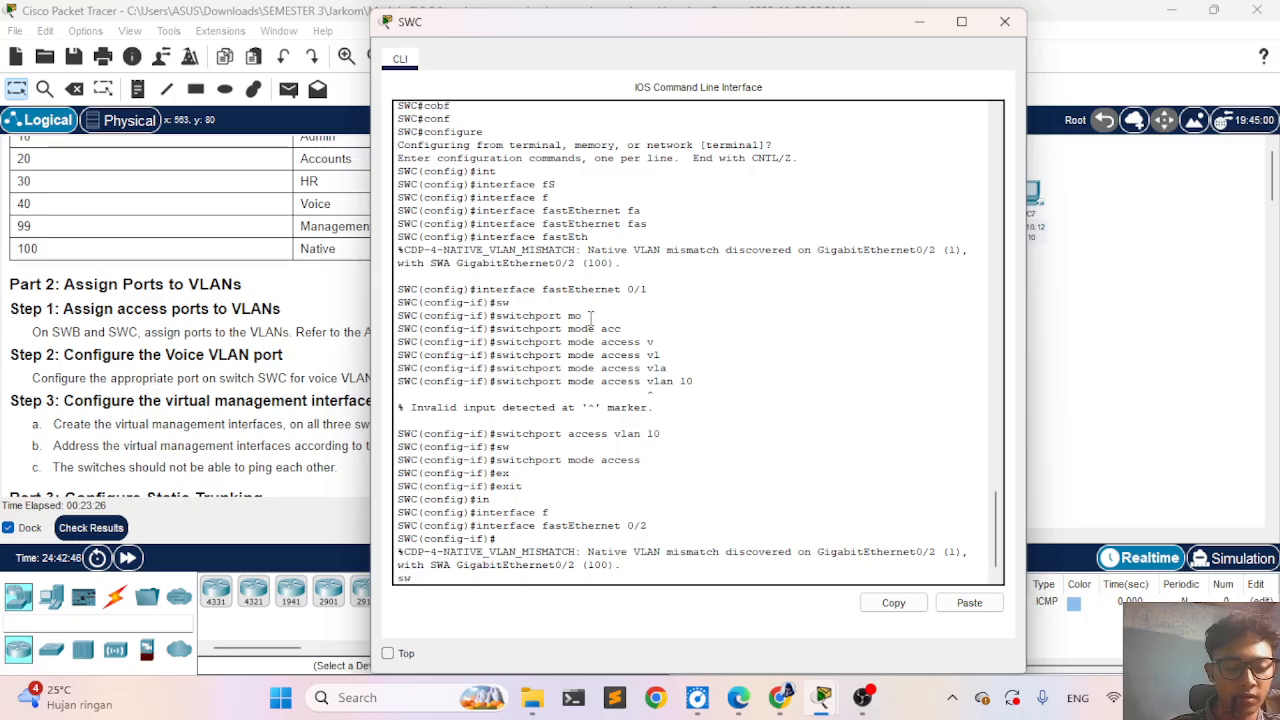
pyautogui.press('Tab')
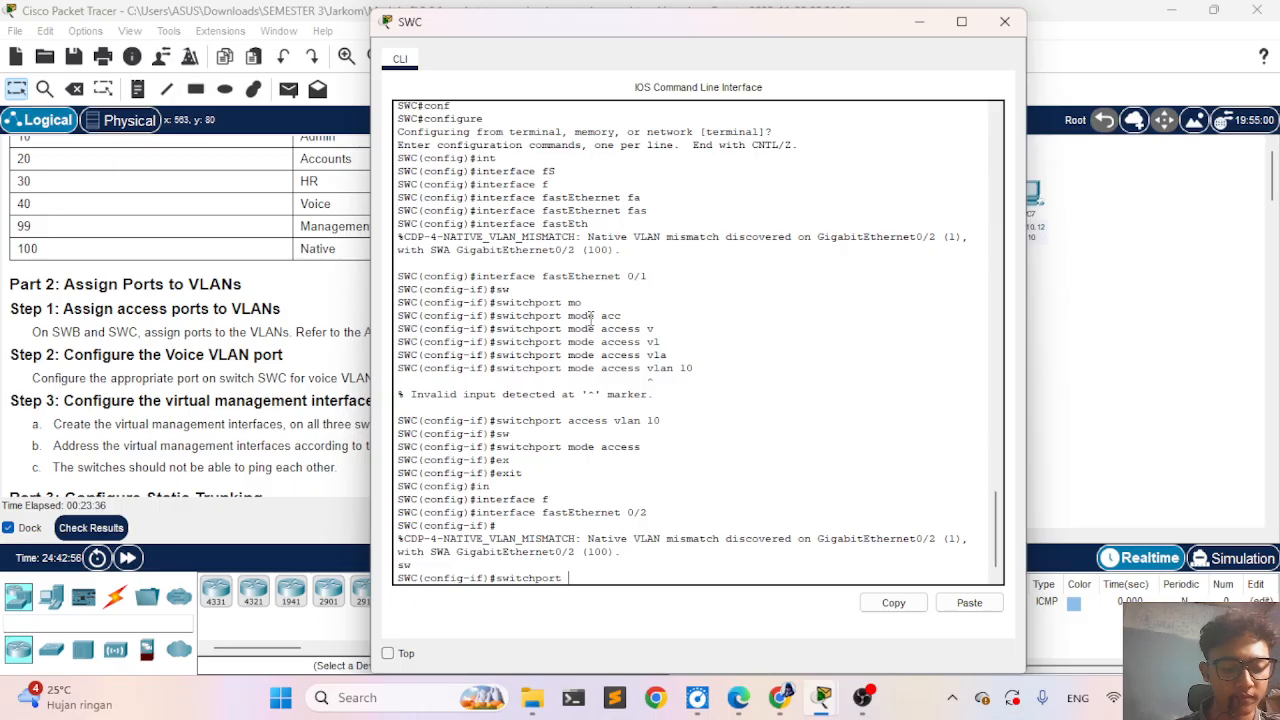
pyautogui.write('ac')
pyautogui.press('Tab')
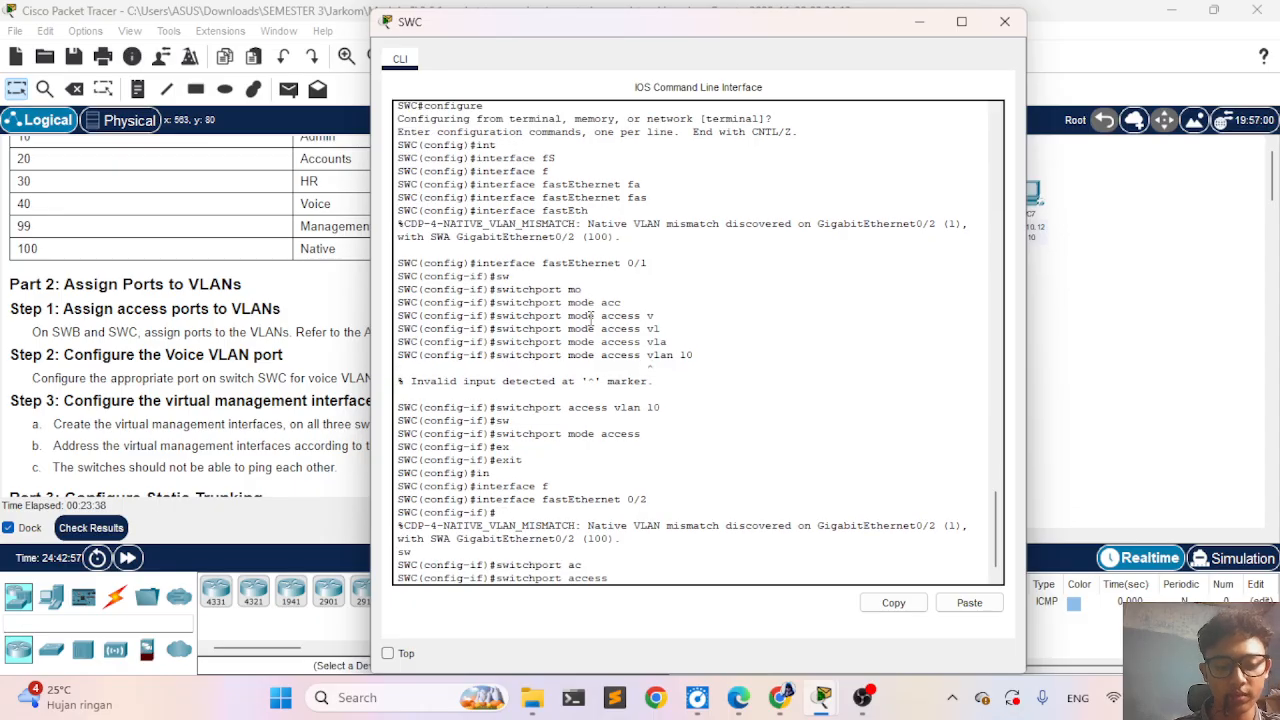
pyautogui.write('vl')
pyautogui.press('Tab')
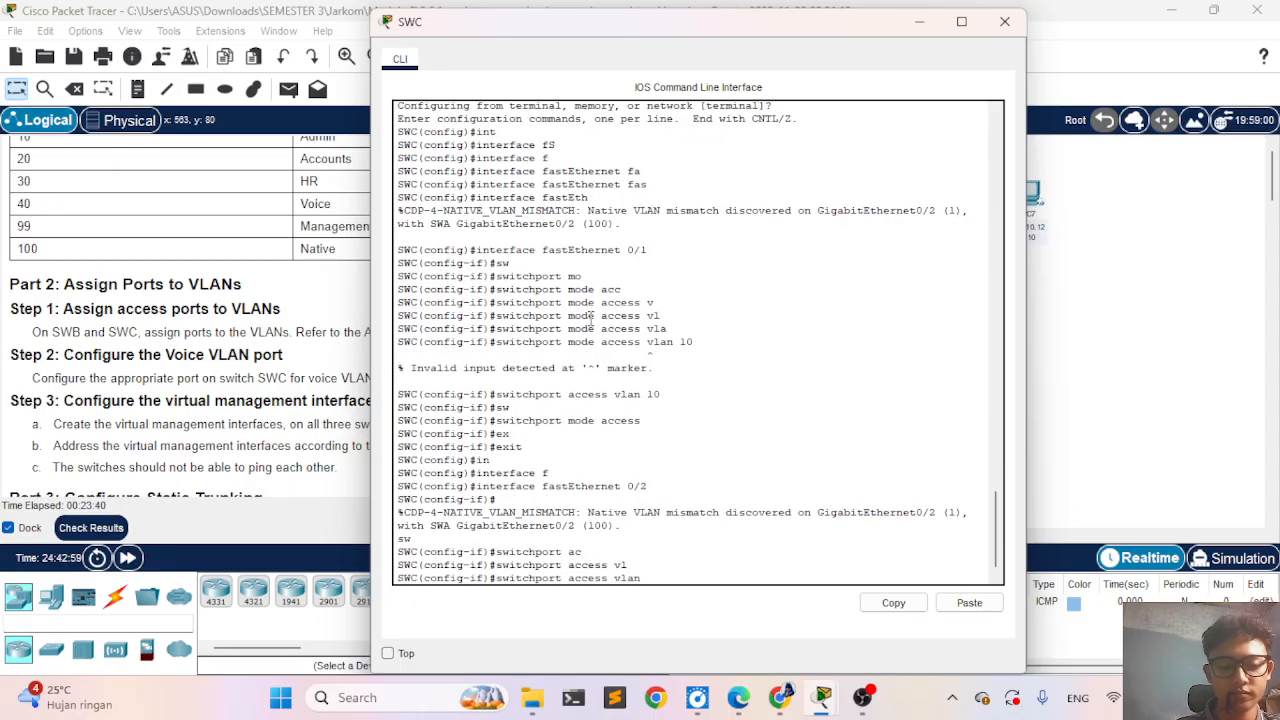
pyautogui.write('20')
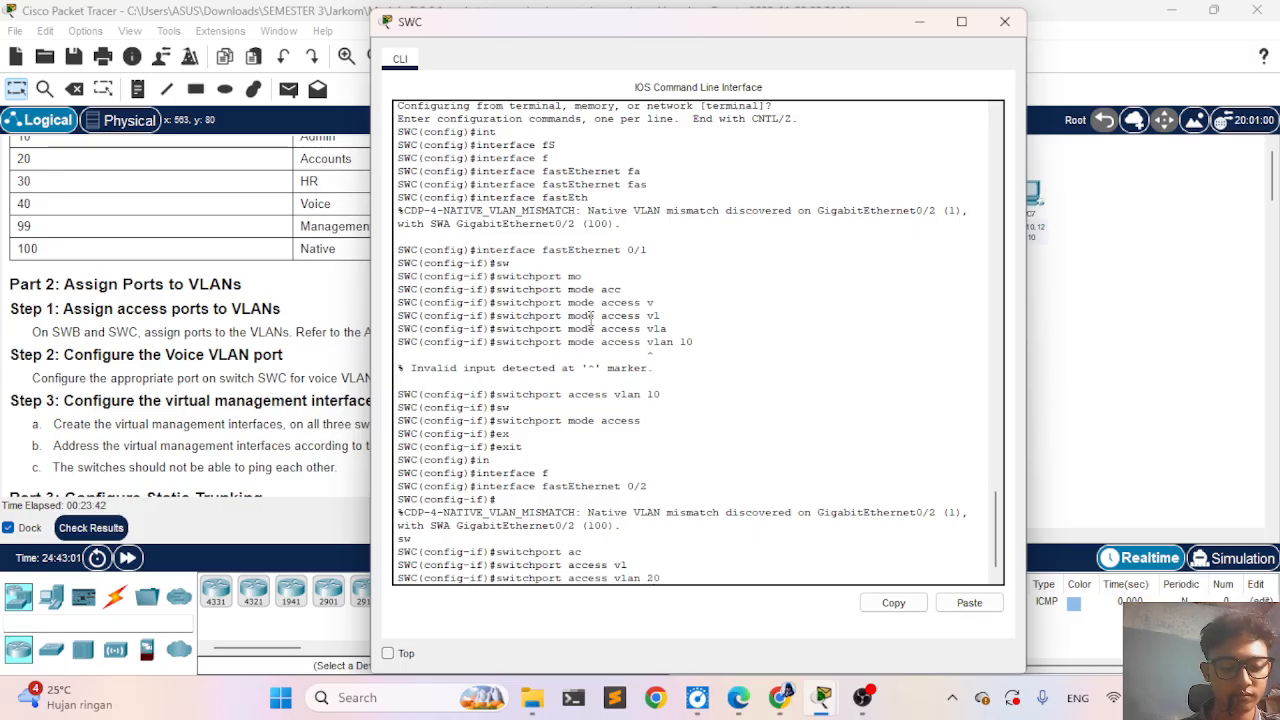
pyautogui.press('Return')
# - Set FastEthernet 0/2 to access mode with switchport mode access and exit to global configuration mode
pyautogui.write('sw')
pyautogui.press('Tab')
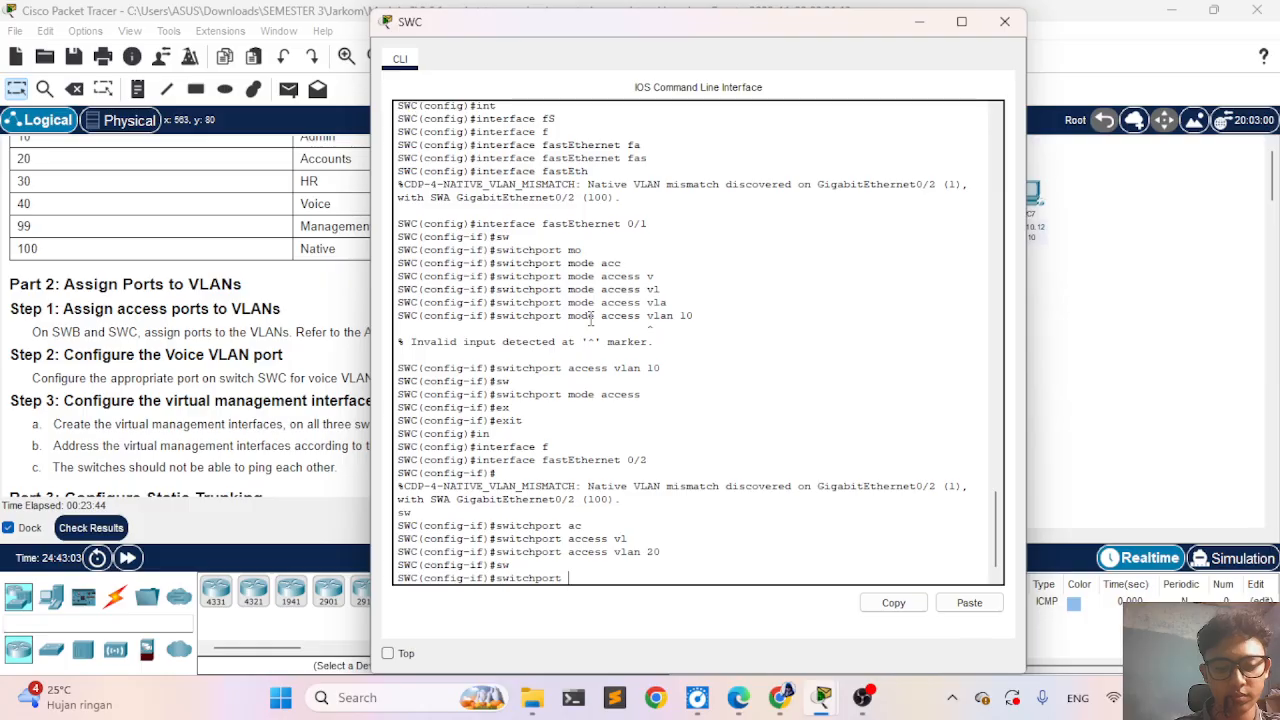
pyautogui.write('mo')
pyautogui.press('Tab')
pyautogui.write('ac')
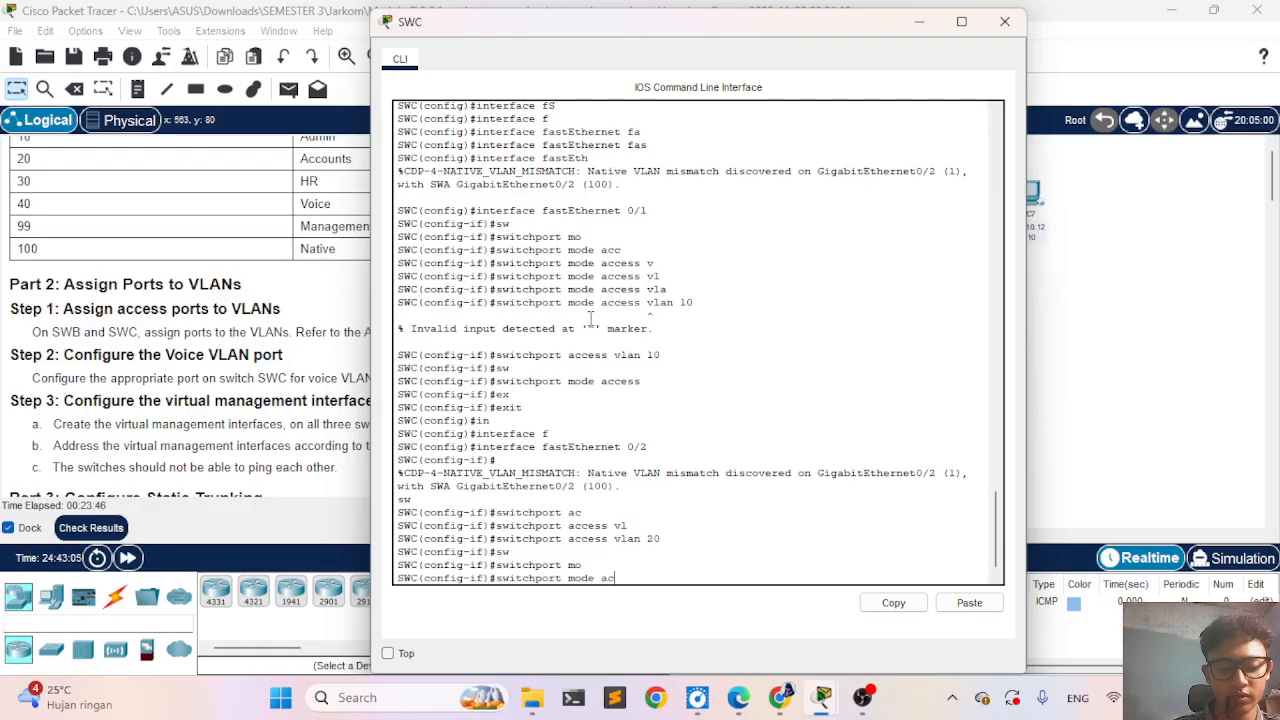
pyautogui.press('Tab')
pyautogui.press('Return')
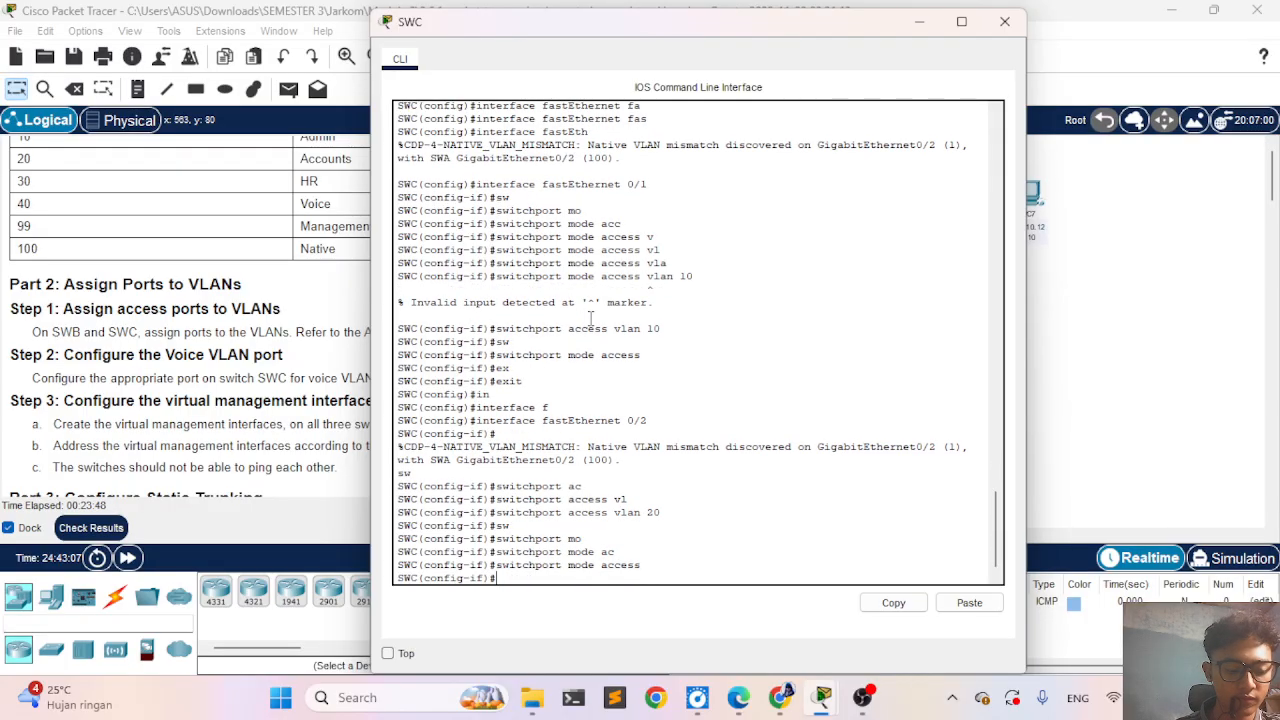
pyautogui.write('ex')
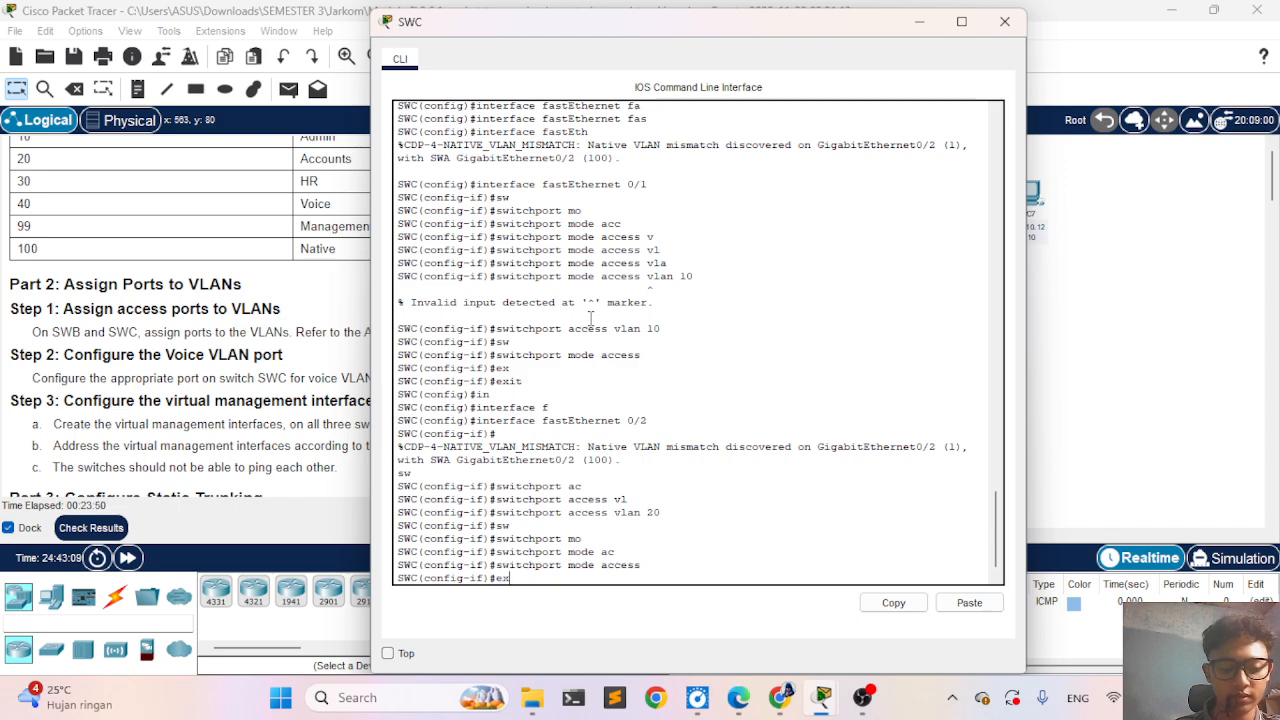
pyautogui.press('Tab')
pyautogui.press('Return')
# - Enter interface configuration mode for FastEthernet 0/3 on SWC
pyautogui.write('init')
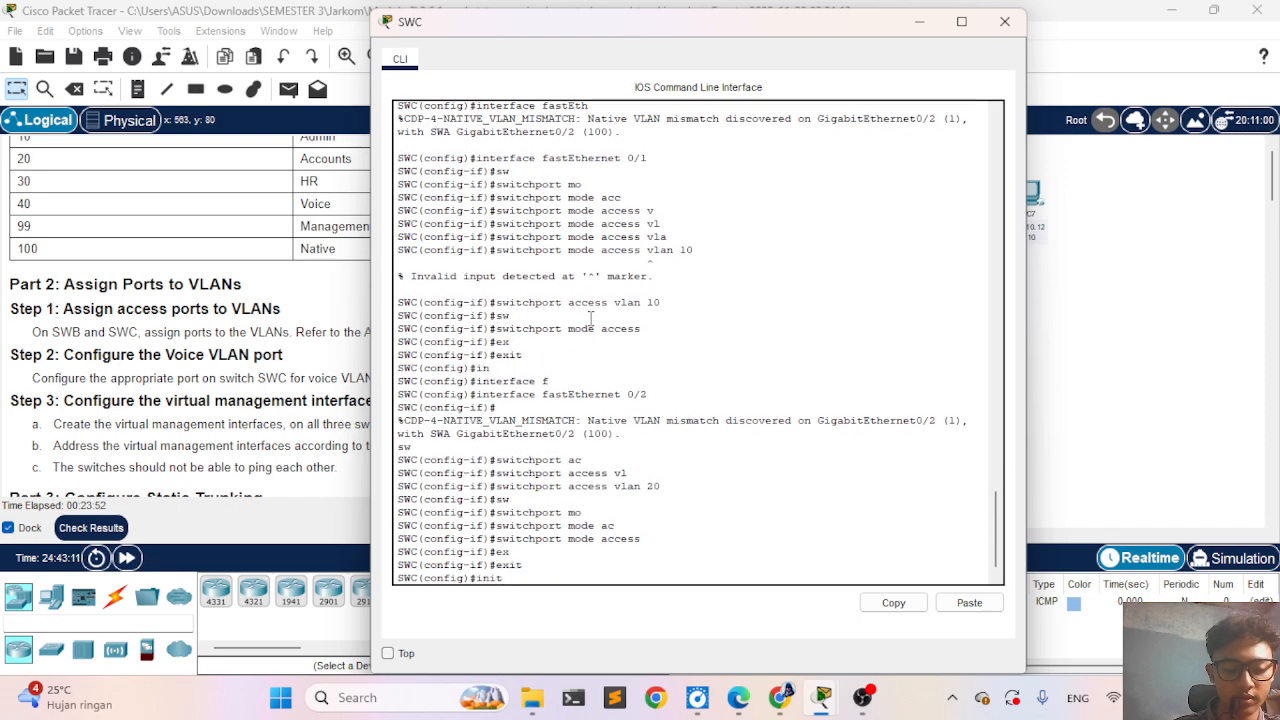
pyautogui.press('Tab')
pyautogui.press('Tab')
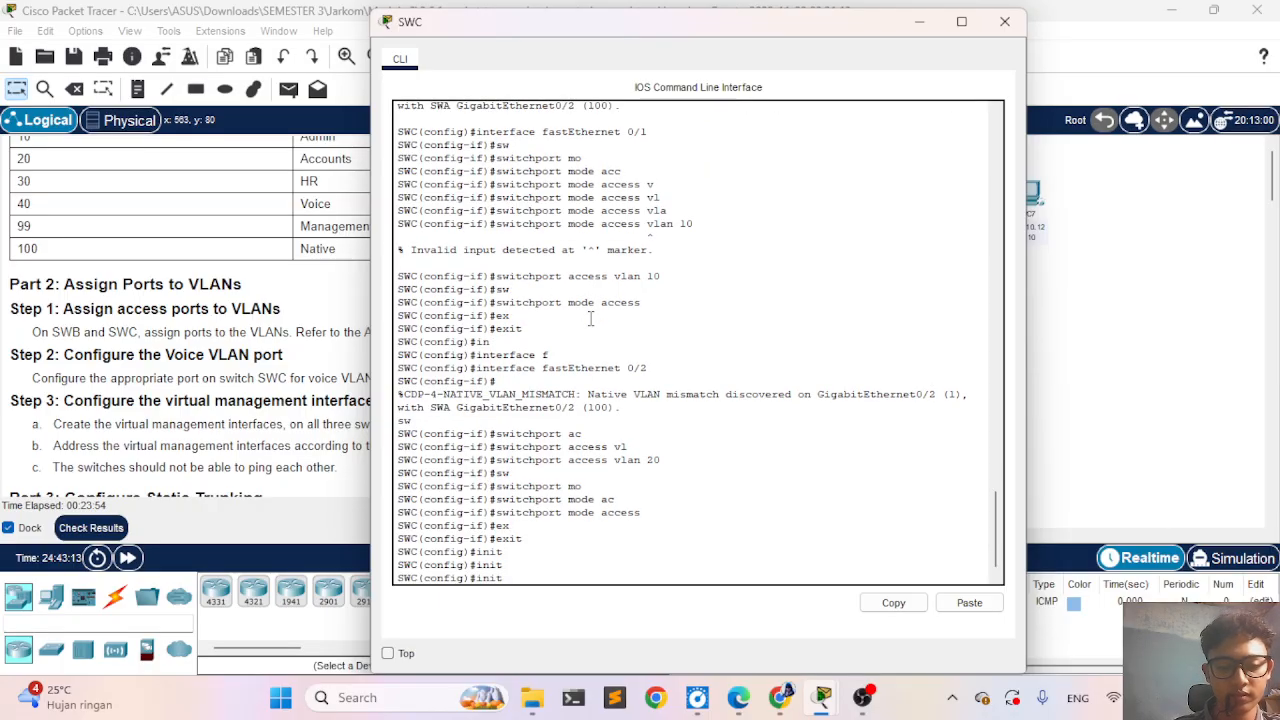
pyautogui.press('BackSpace')
pyautogui.write('t')
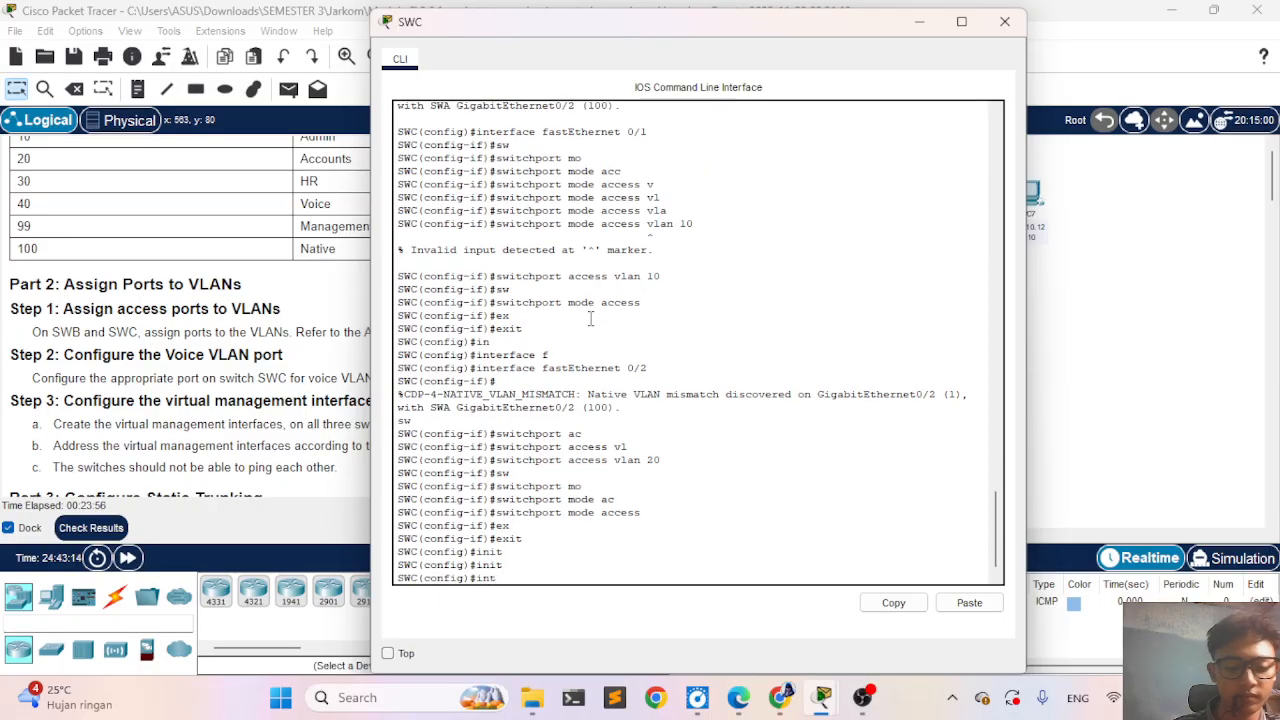
pyautogui.write('e')
pyautogui.press('Tab')
pyautogui.write('f')
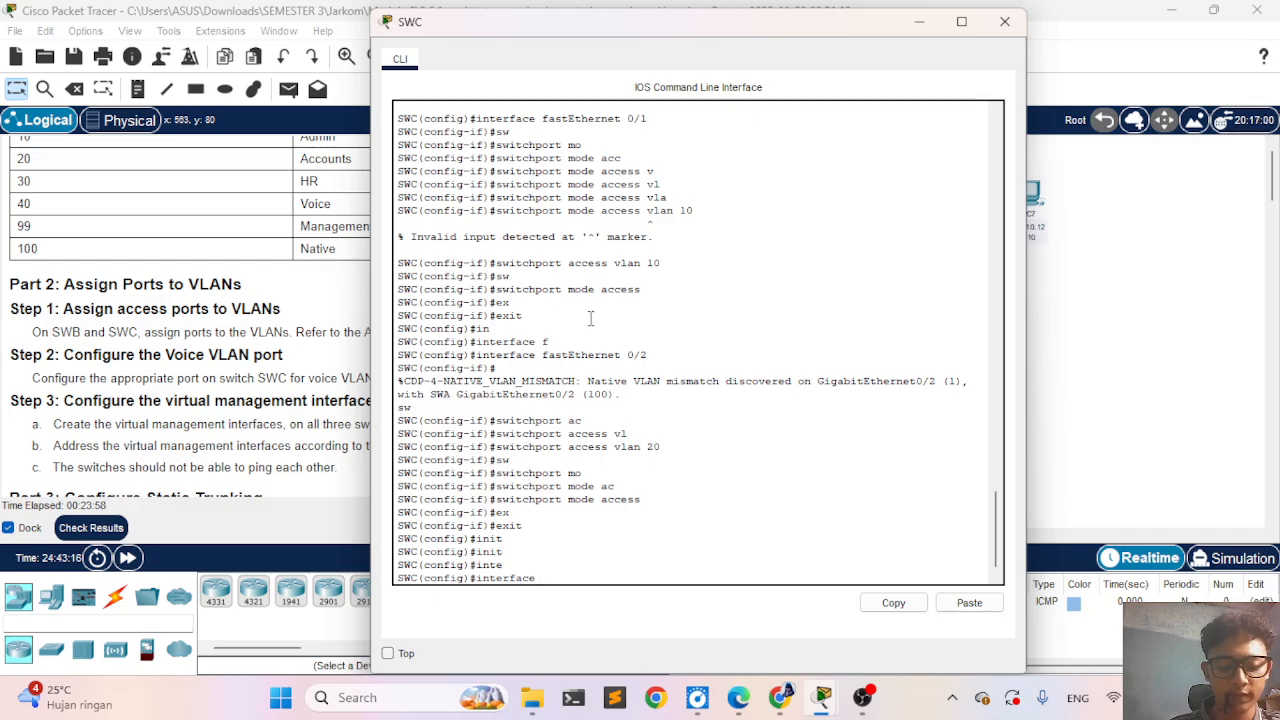
pyautogui.press('Tab')
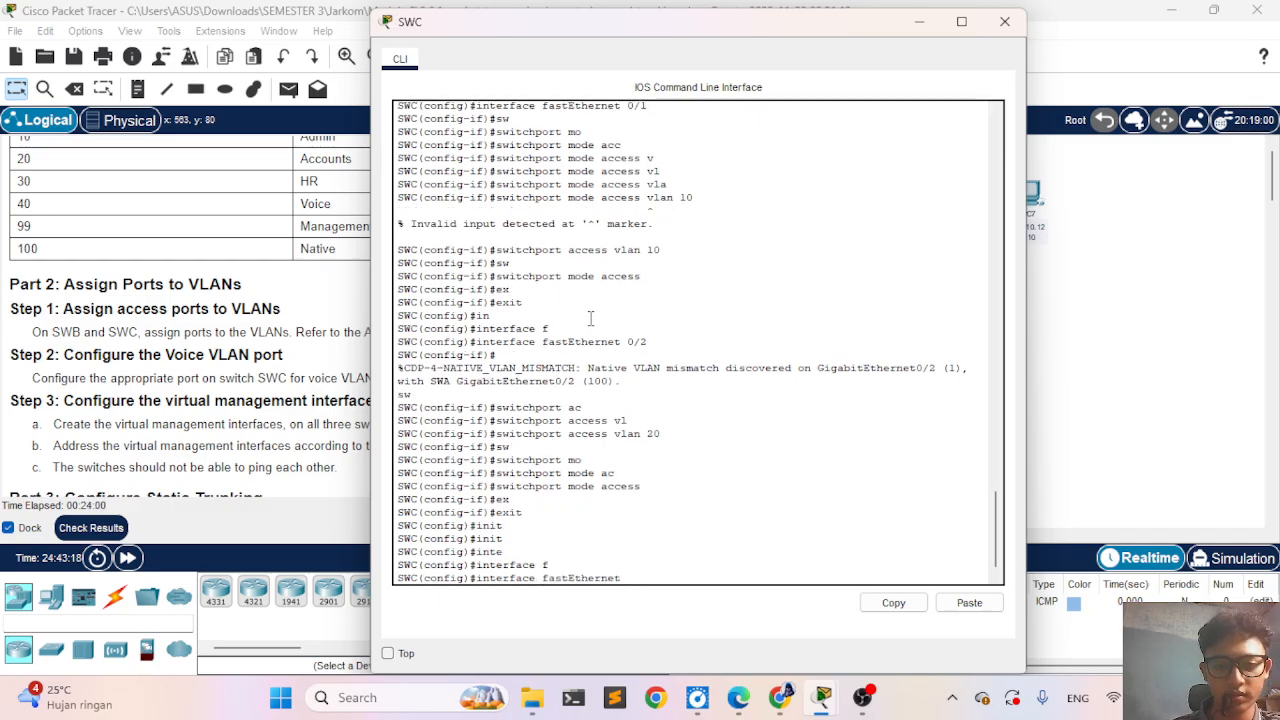
pyautogui.write('0/3')
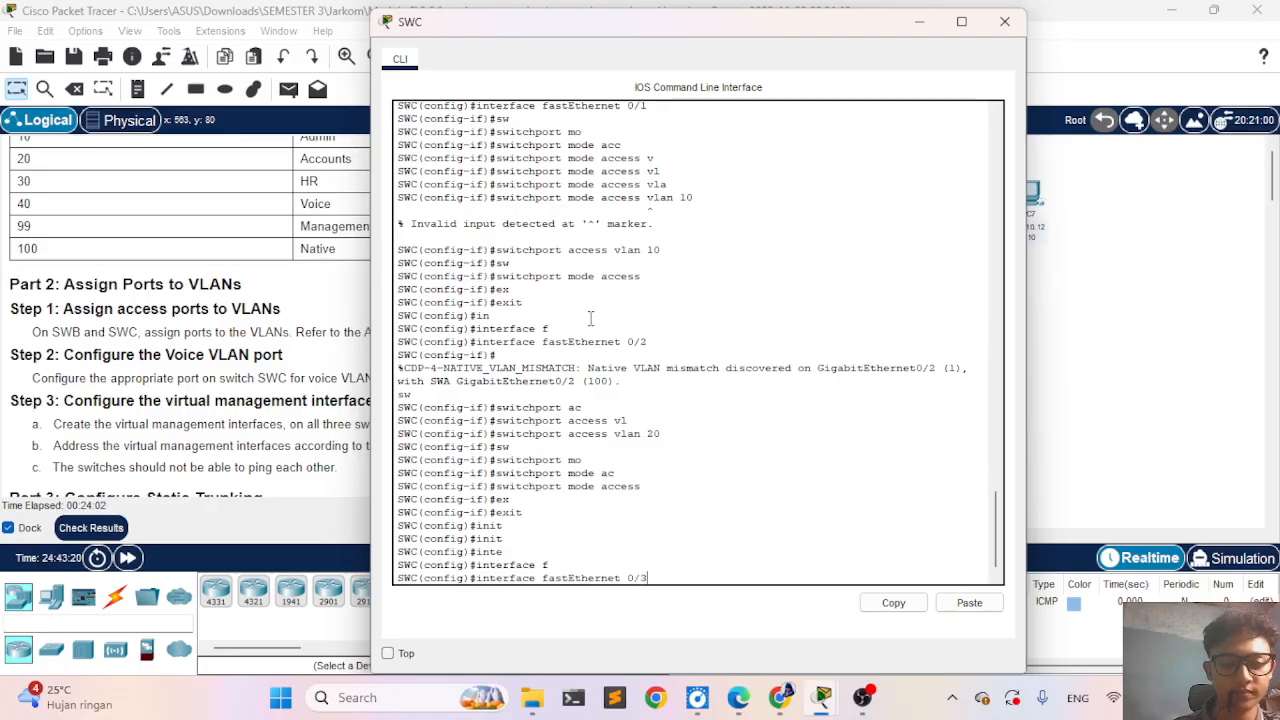
pyautogui.press('Return')
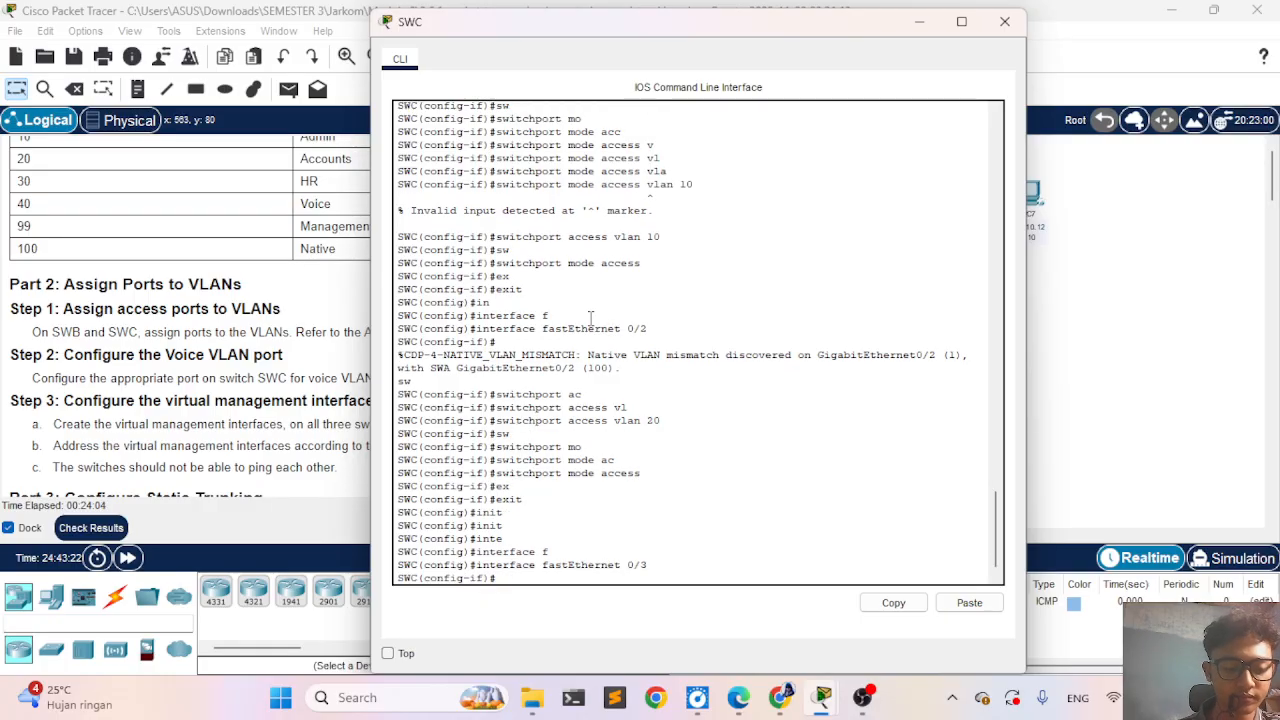
# - Assign FastEthernet 0/3 to VLAN 30 with switchport access vlan 30
pyautogui.write('sw')
pyautogui.press('Tab')
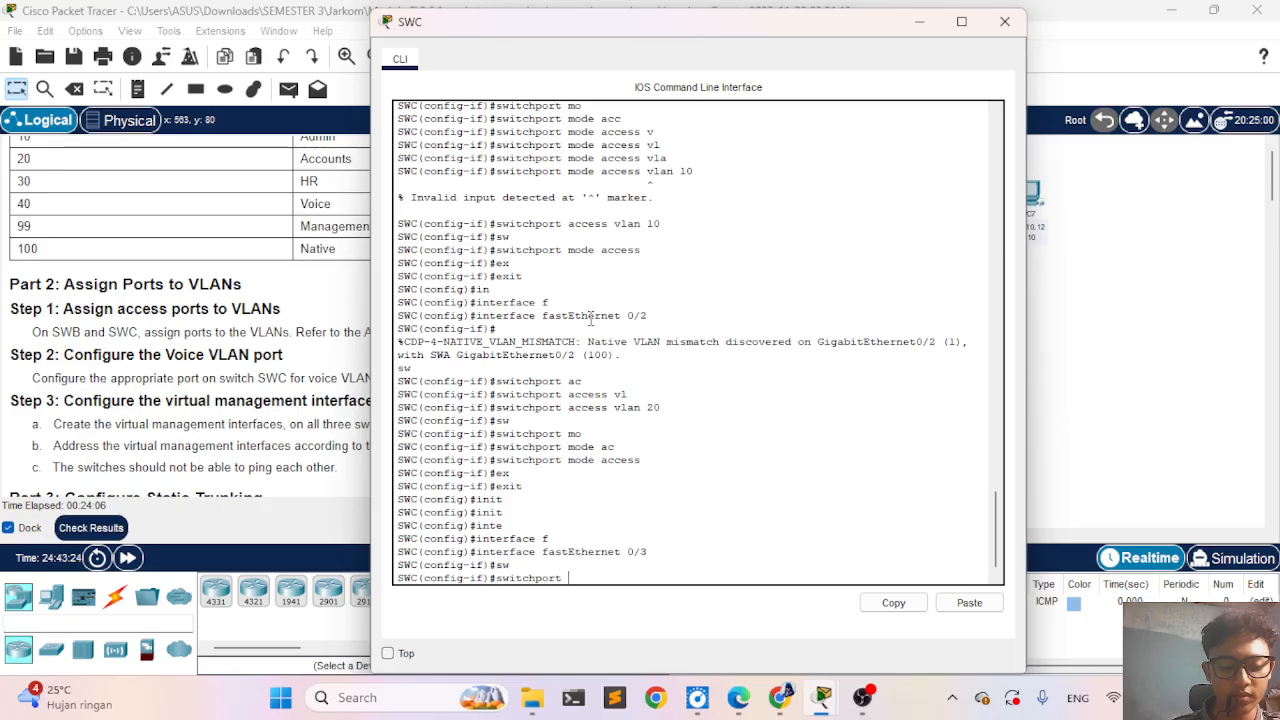
pyautogui.write('a')
pyautogui.press('Tab')
pyautogui.write('v')
pyautogui.press('Tab')
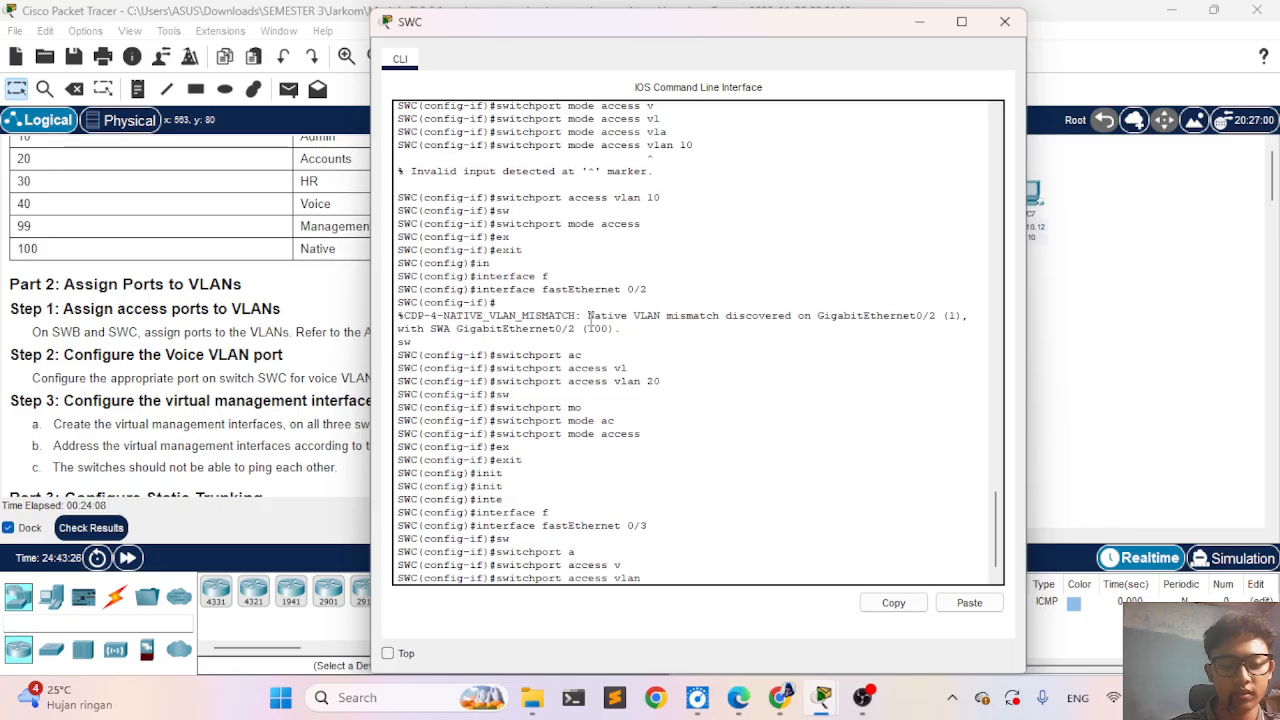
pyautogui.write('30')
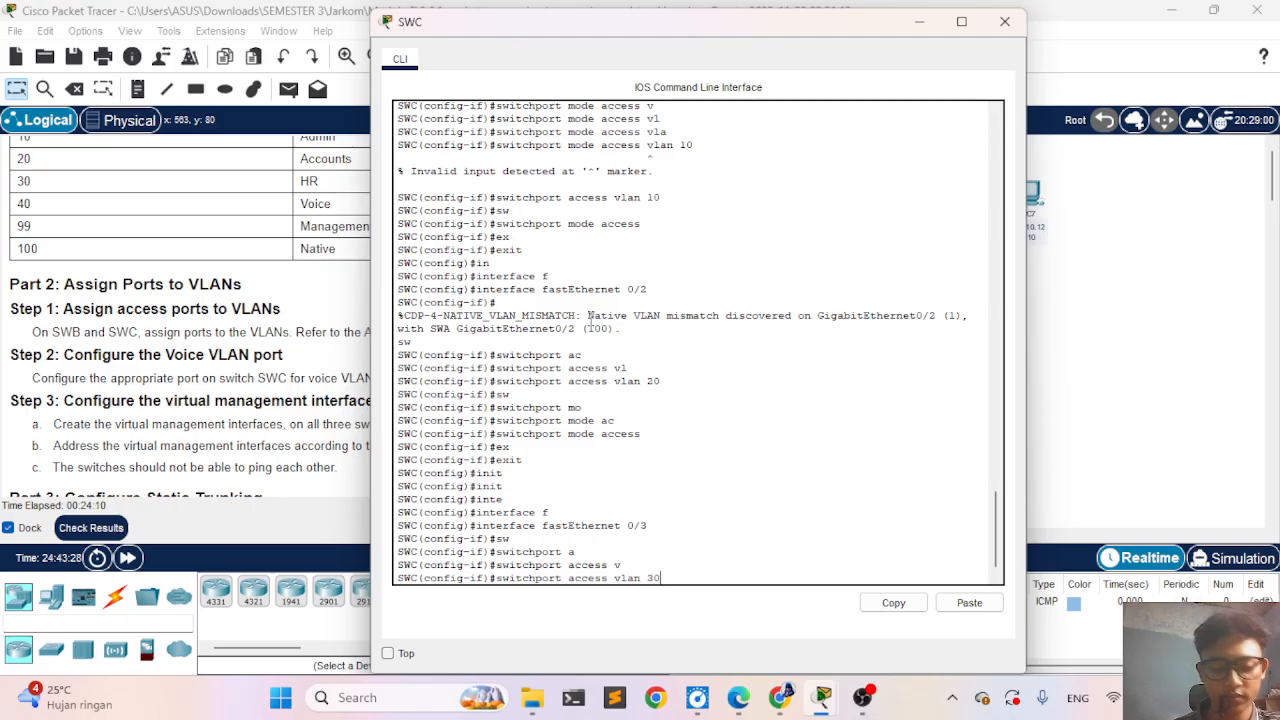
pyautogui.press('Return')
# - Set FastEthernet 0/3 to access mode with switchport mode access and exit to global configuration mode
pyautogui.write('sw')
pyautogui.press('Tab')
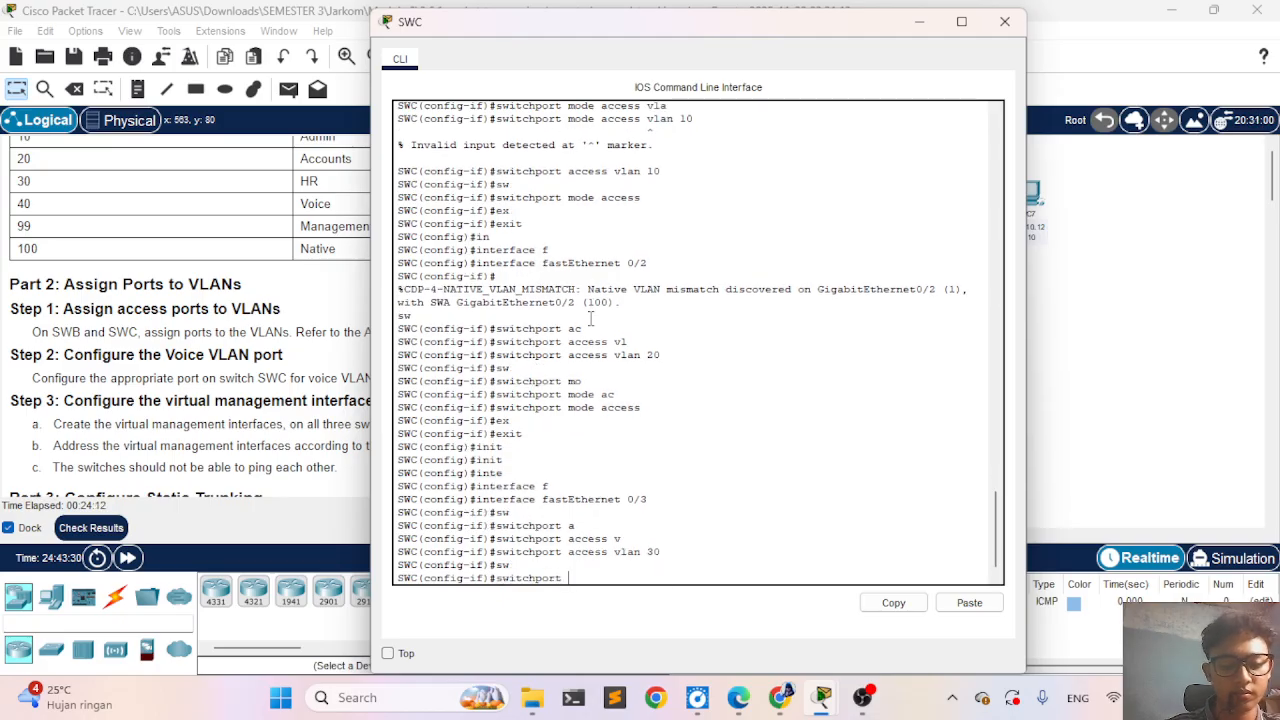
pyautogui.write('mo')
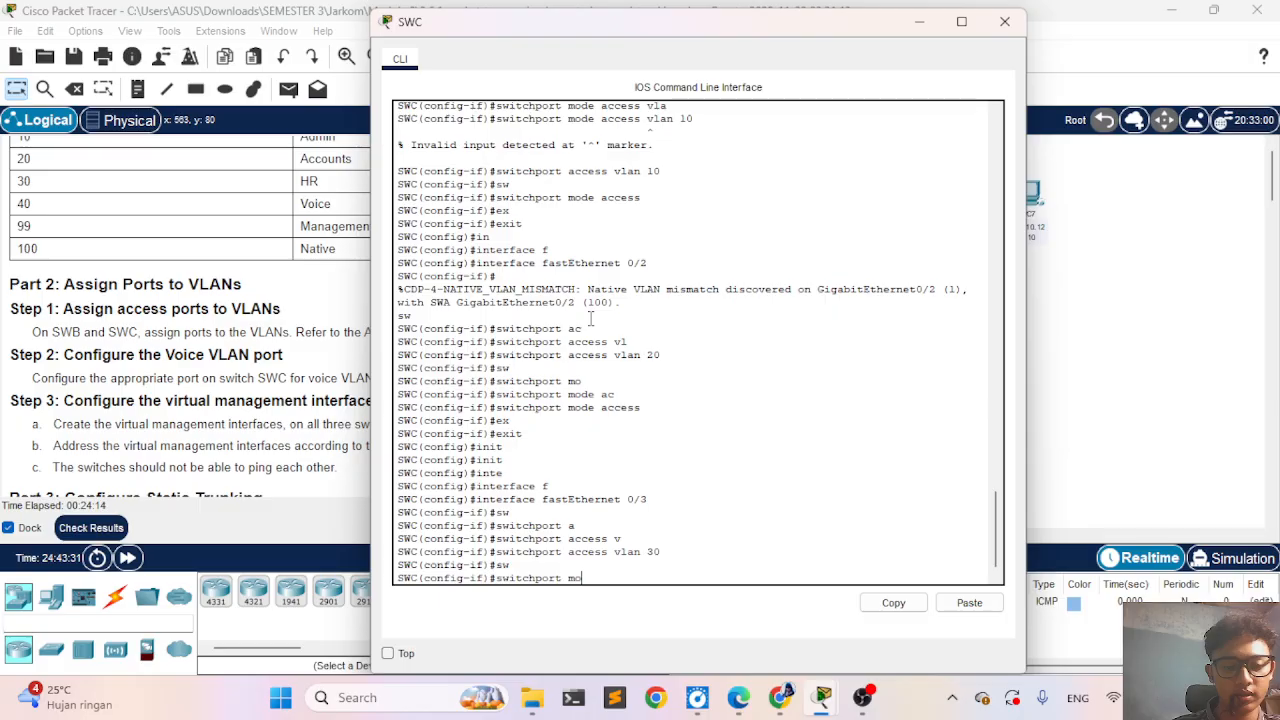
pyautogui.press('Tab')
pyautogui.write('acc')
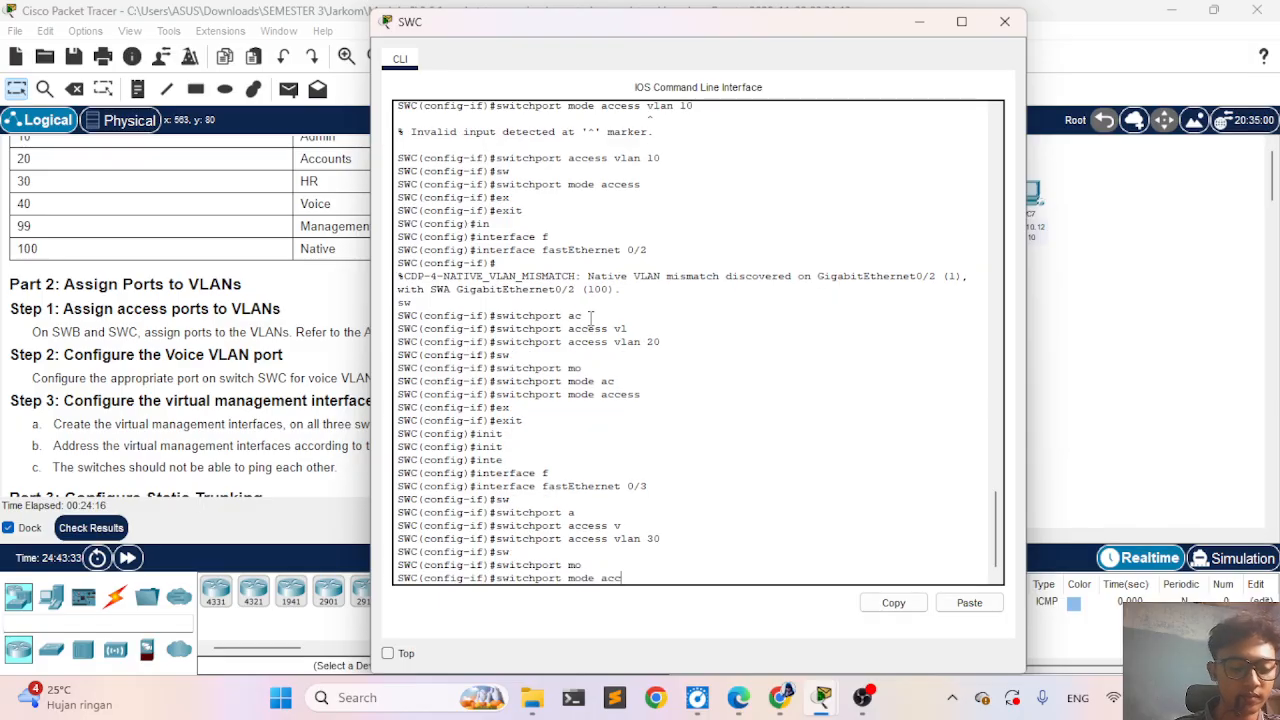
pyautogui.press('Tab')
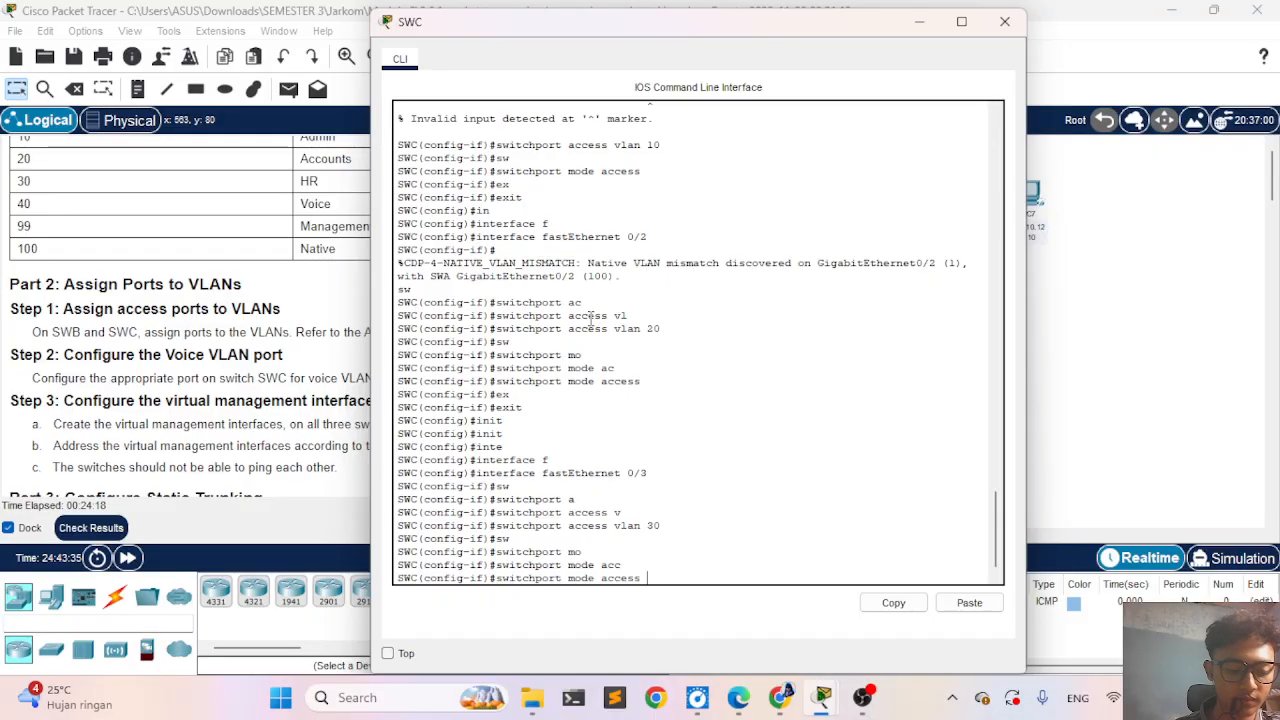
pyautogui.write('v')
pyautogui.press('BackSpace')
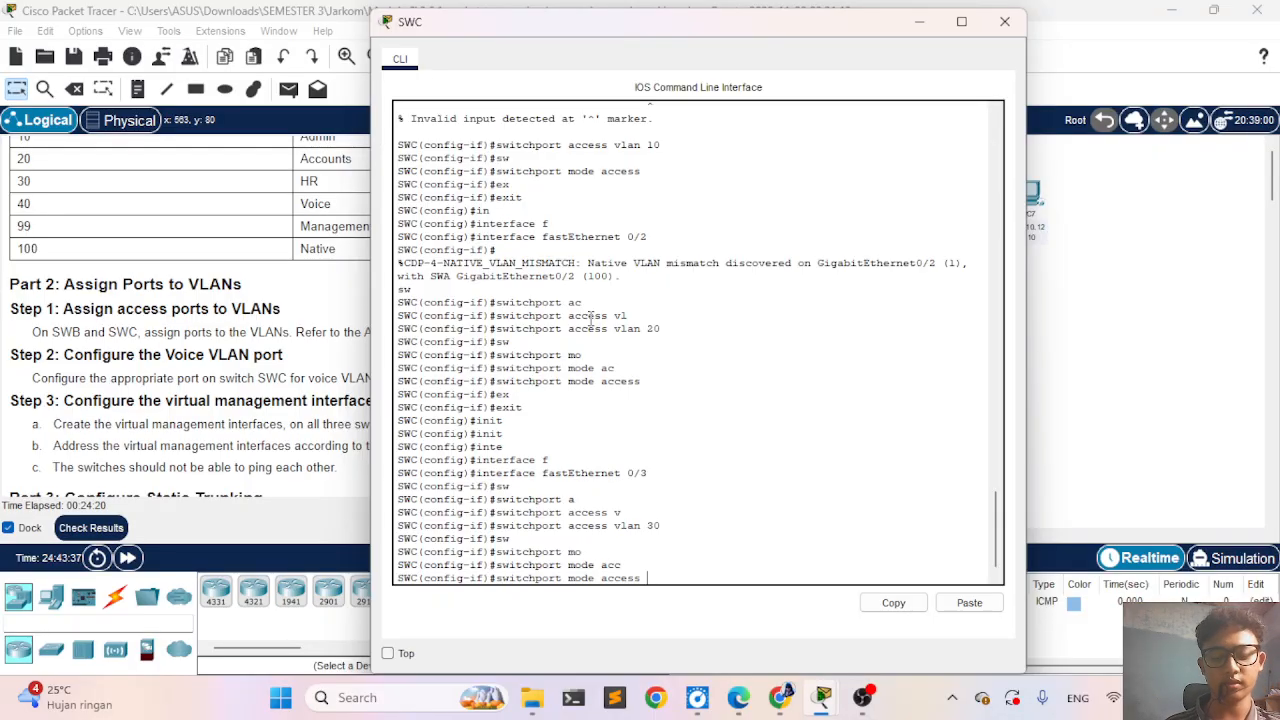
pyautogui.press('Return')
pyautogui.write('ex')
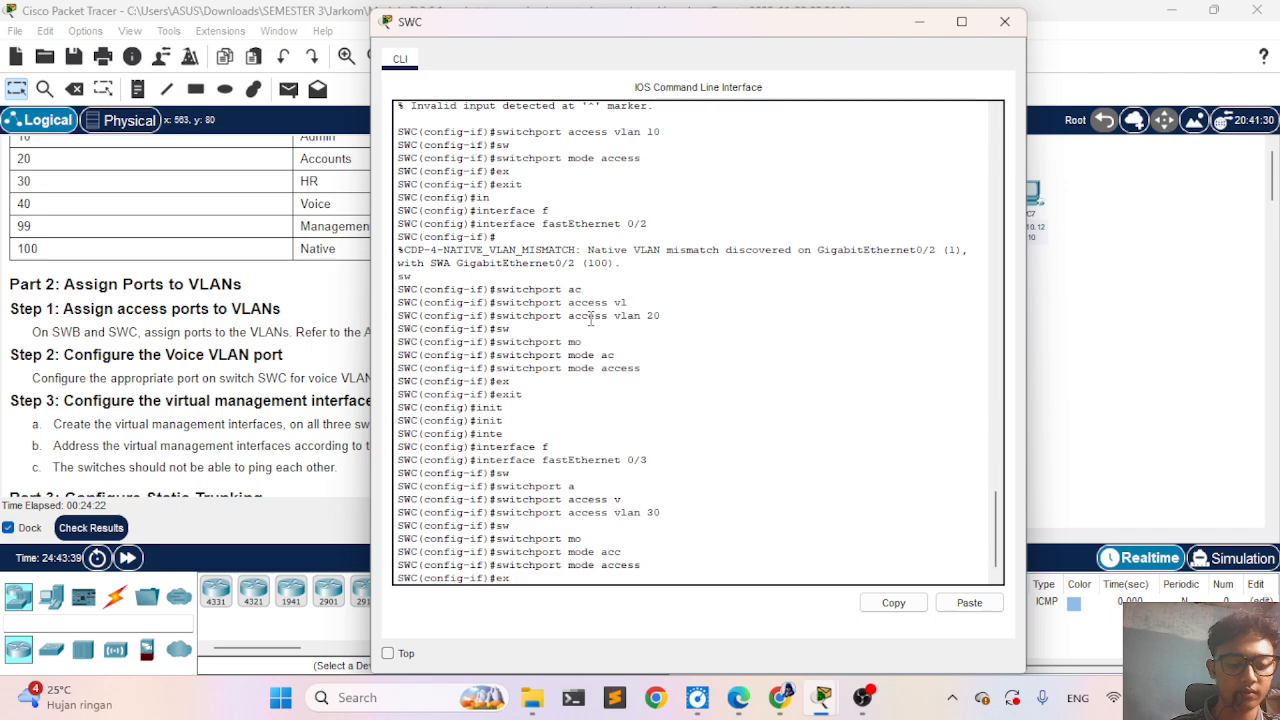
pyautogui.press('Tab')
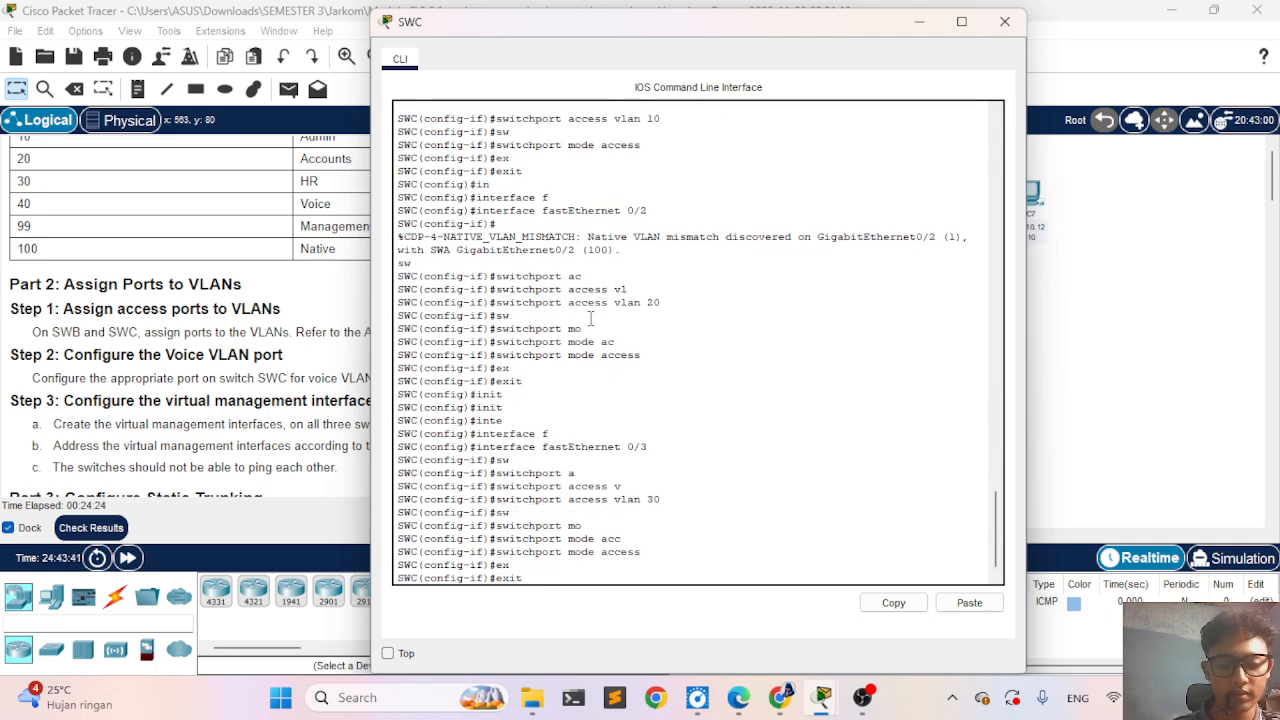
pyautogui.press('Return')
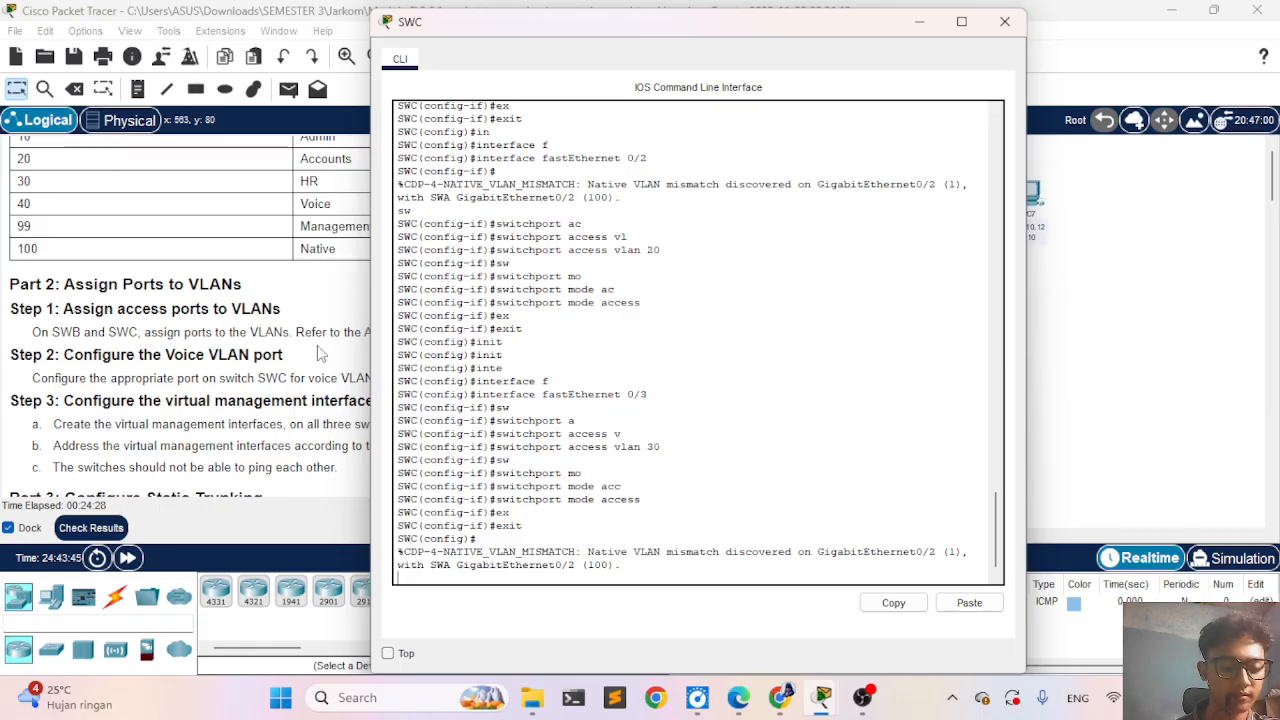
# - Check the activity results and review the assessment items for SWC's ports, then return to the activity
pyautogui.click(100, 527)
pyautogui.click(164, 132)
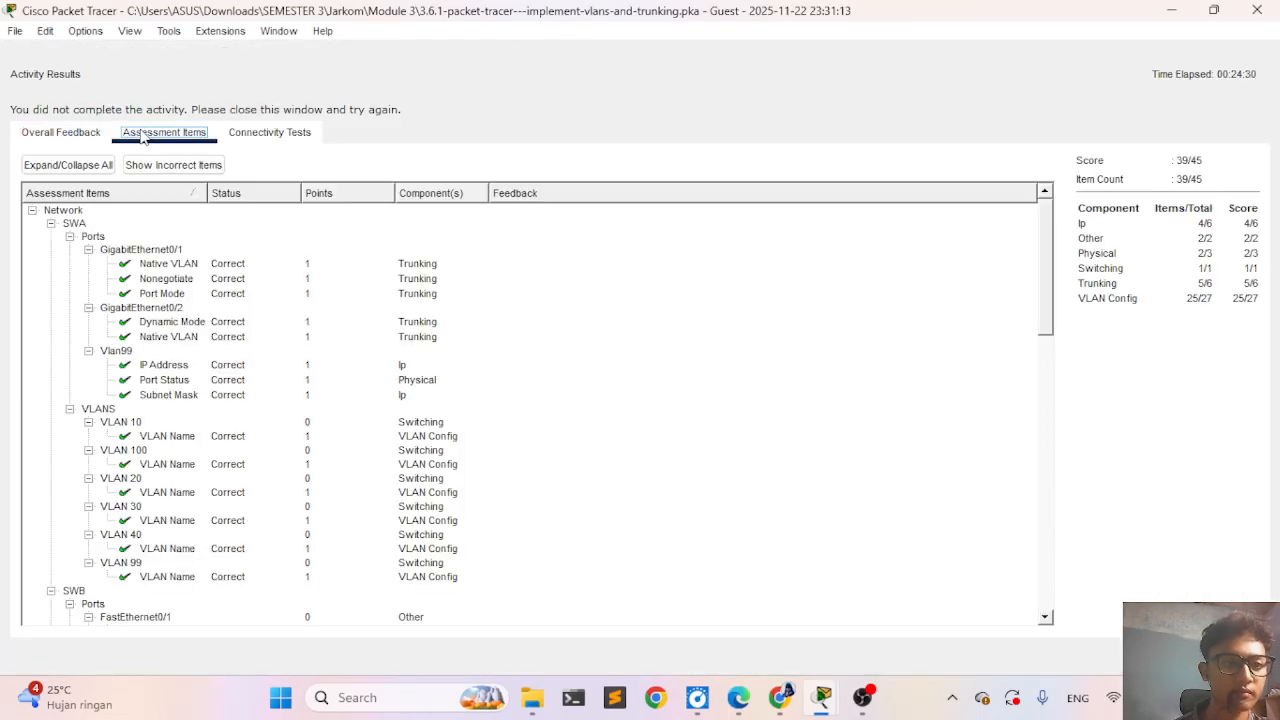
pyautogui.scroll(-15, 193, 511)
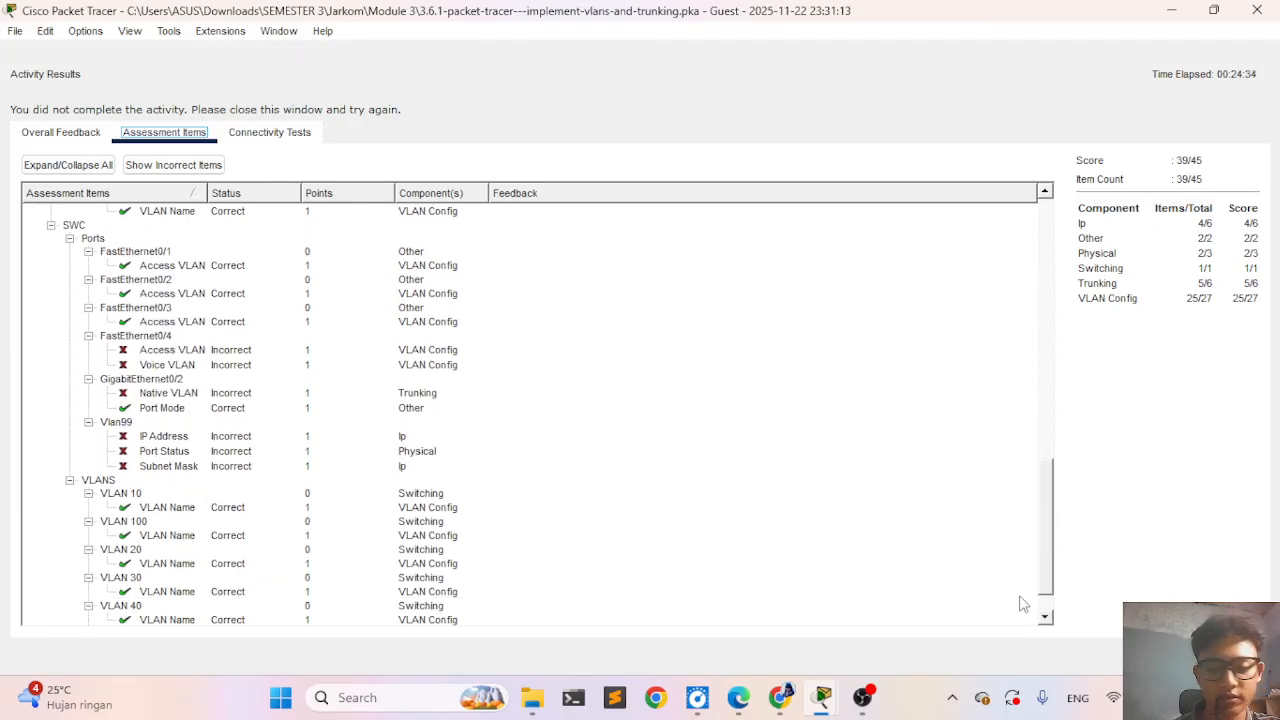
pyautogui.click(1221, 656)
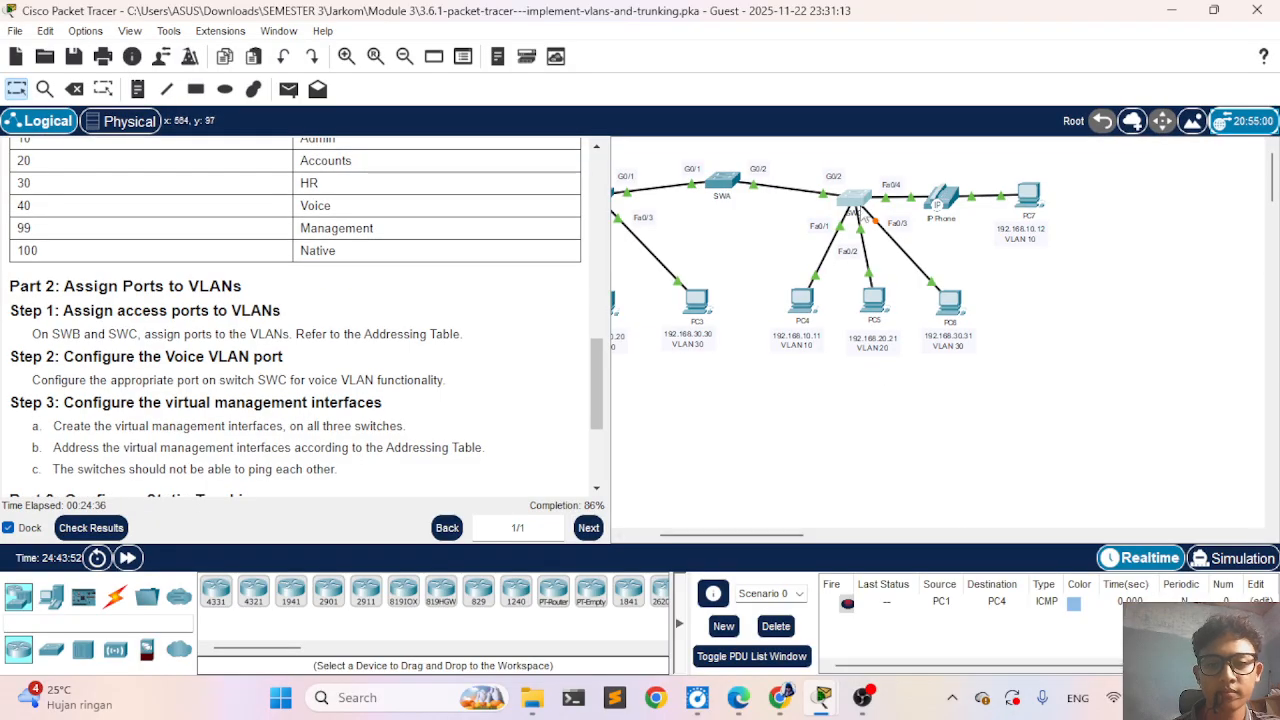
# - Reopen SWC's command line and enter interface configuration mode for FastEthernet 0/4
pyautogui.click(851, 193)
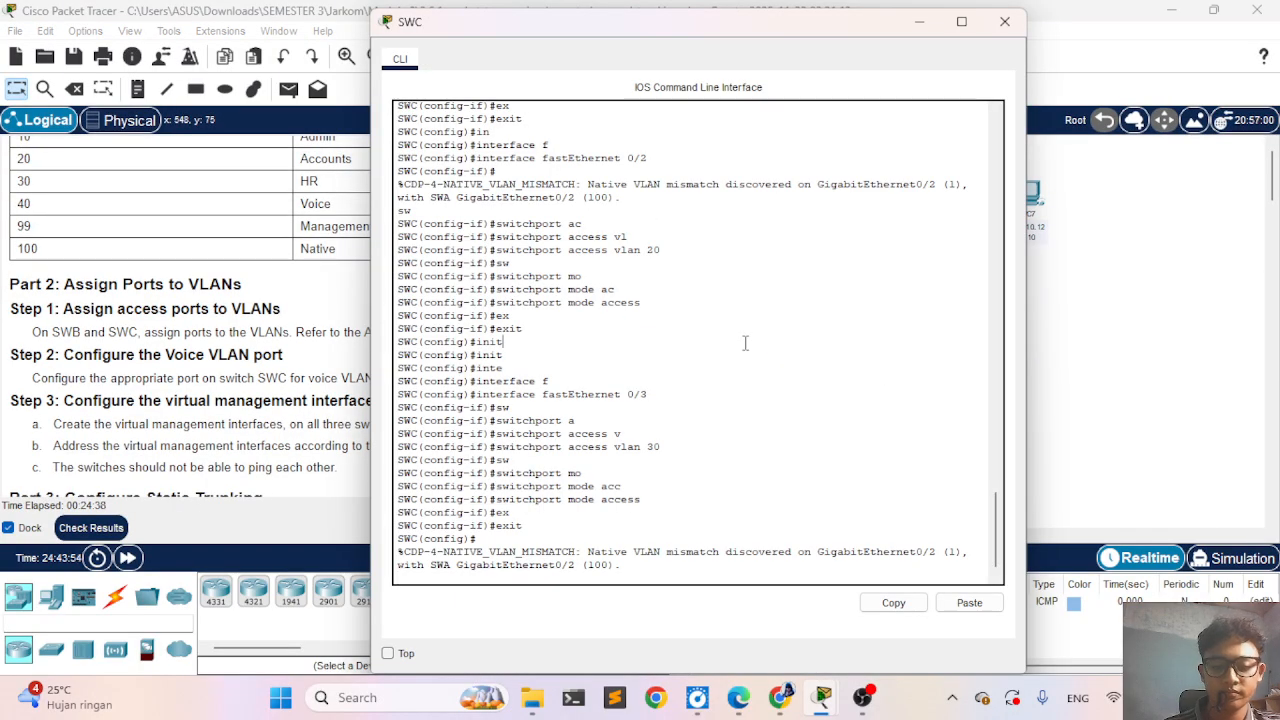
pyautogui.press('Return')
pyautogui.write('in')
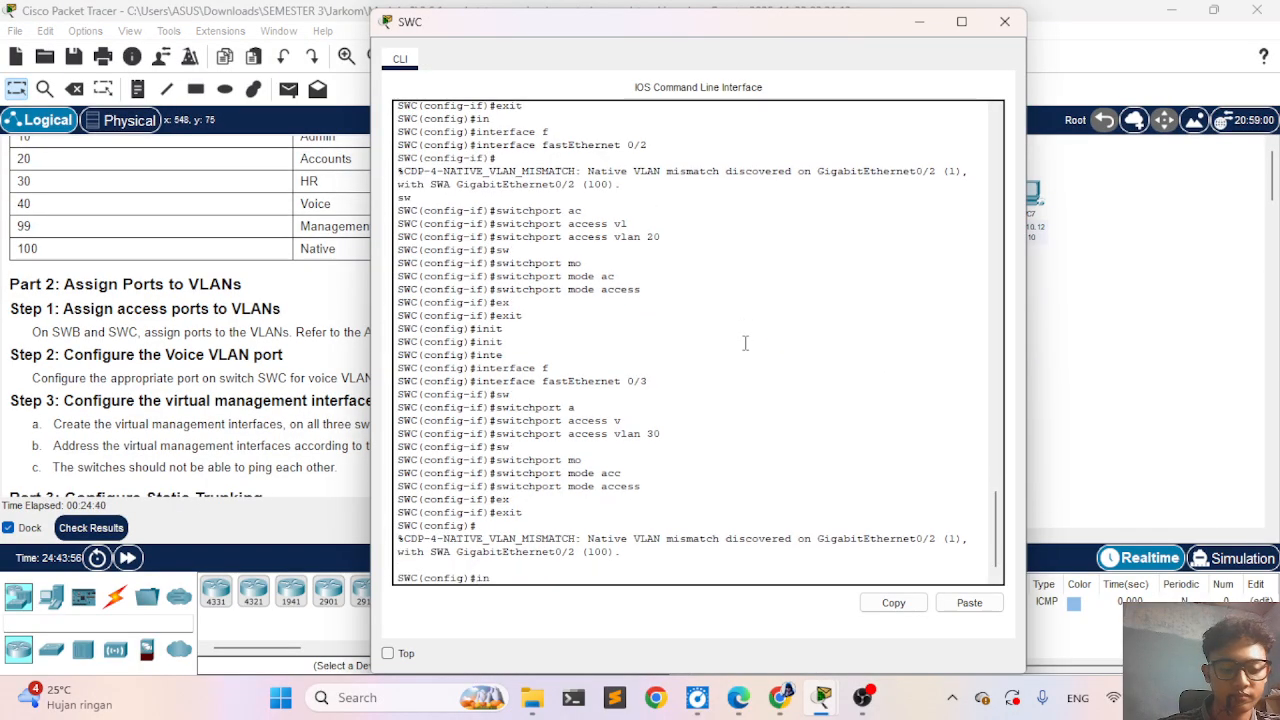
pyautogui.press('Tab')
pyautogui.write('fa')
pyautogui.press('Tab')
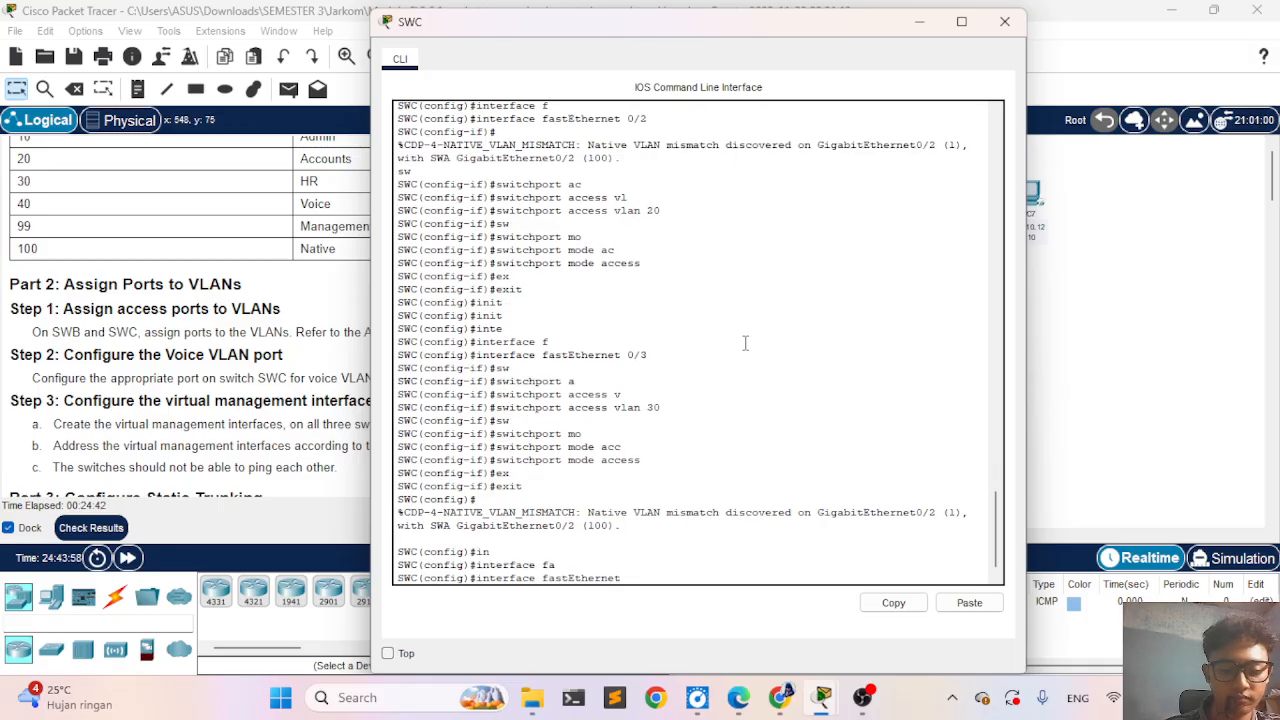
pyautogui.write('0/4')
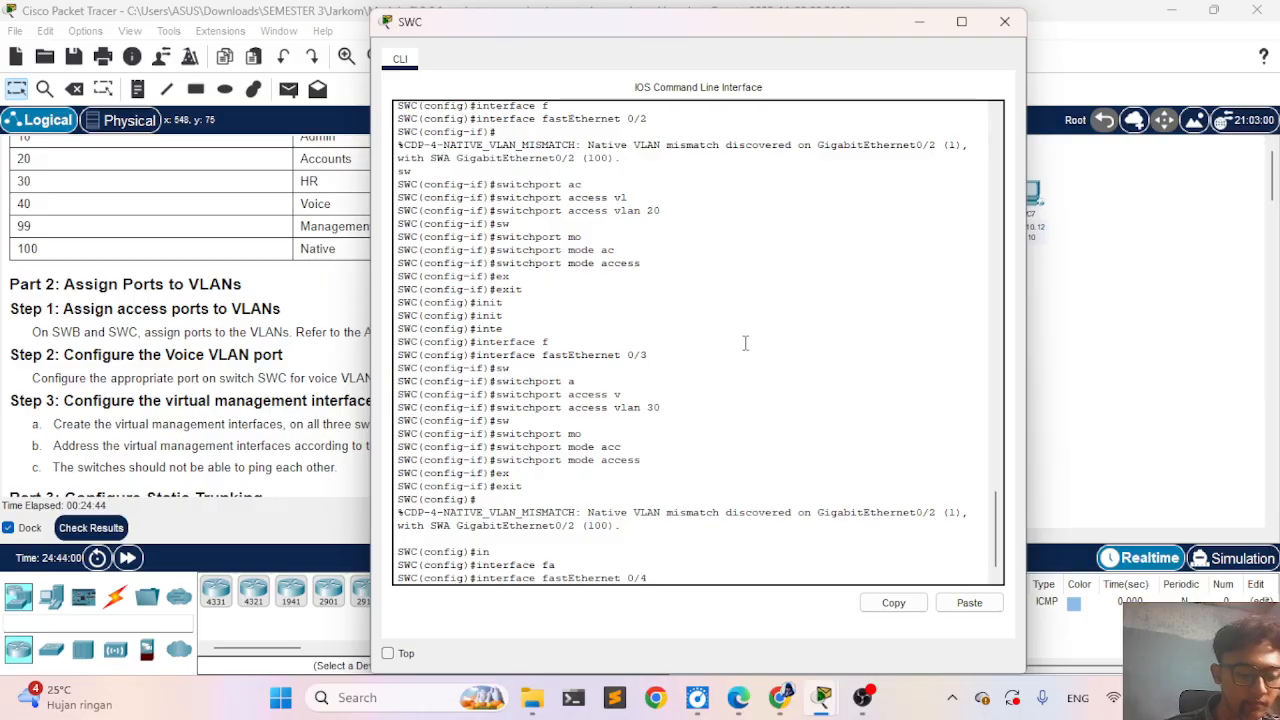
pyautogui.press('Return')
# - Assign FastEthernet 0/4 to VLAN 40 with switchport access vlan 40
pyautogui.write('sw')
pyautogui.press('Tab')
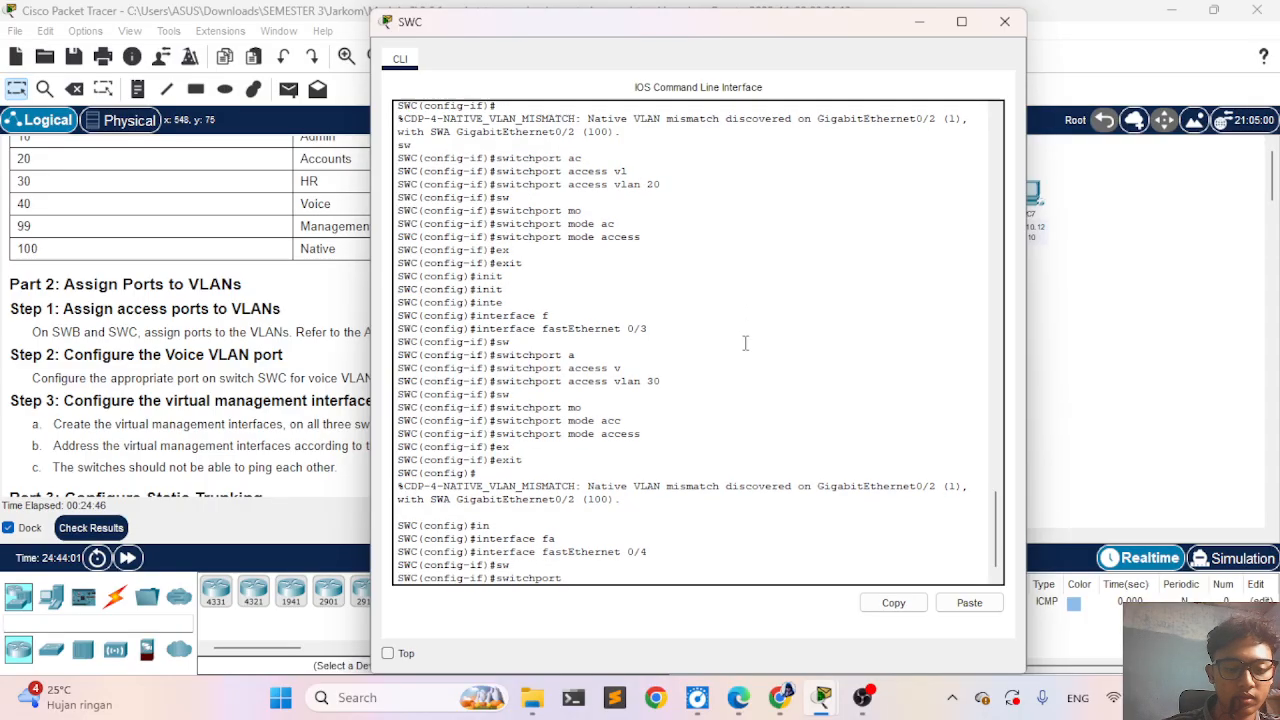
pyautogui.write('acc')
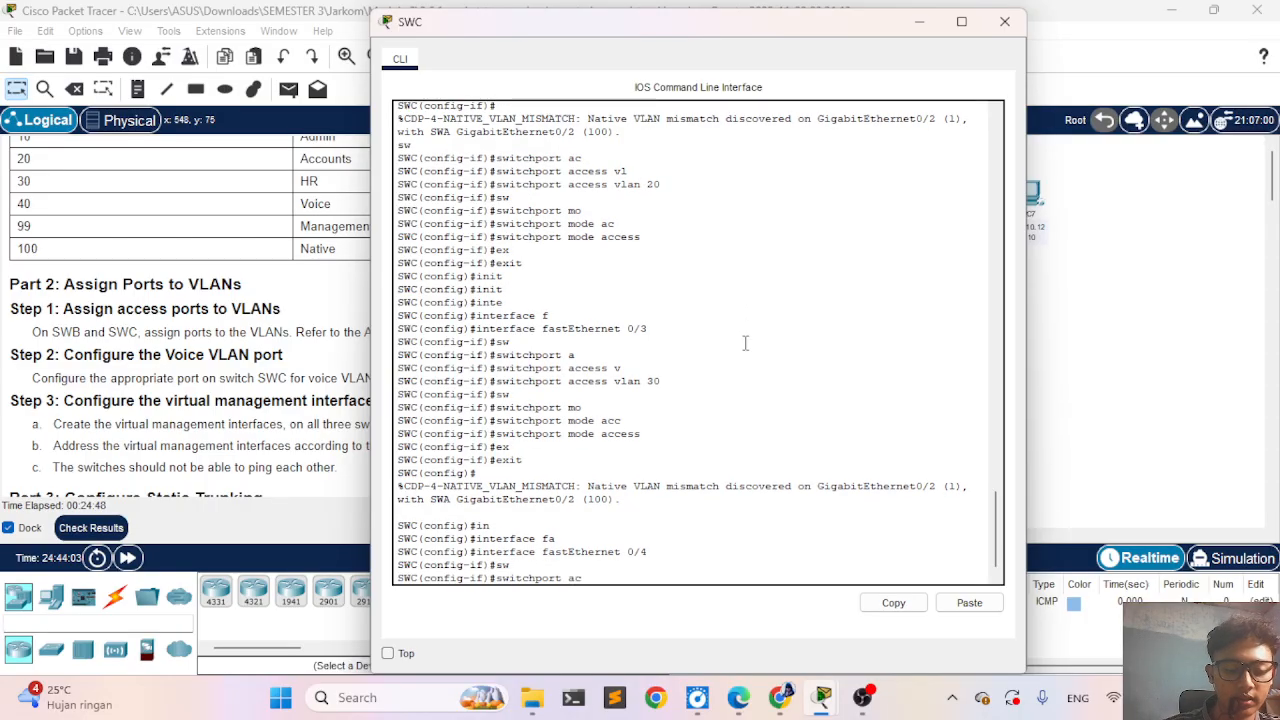
pyautogui.press('Tab')
pyautogui.write('v')
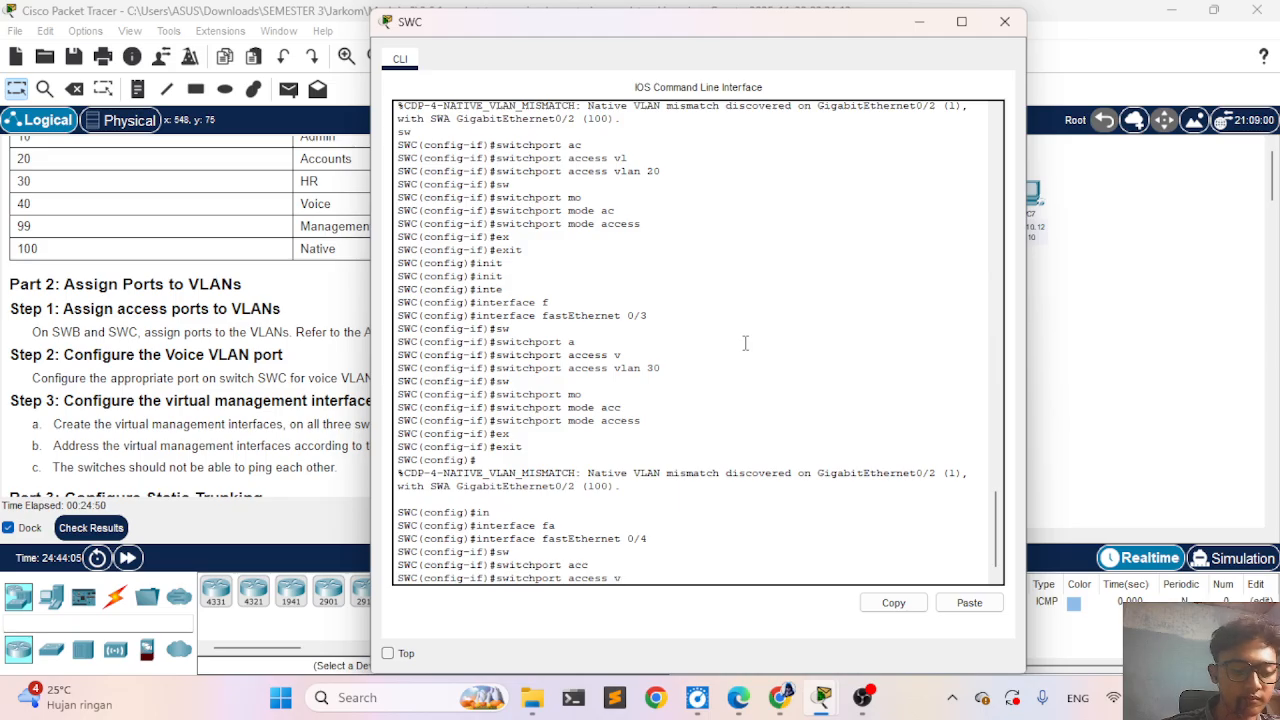
pyautogui.press('Tab')
pyautogui.write('40')
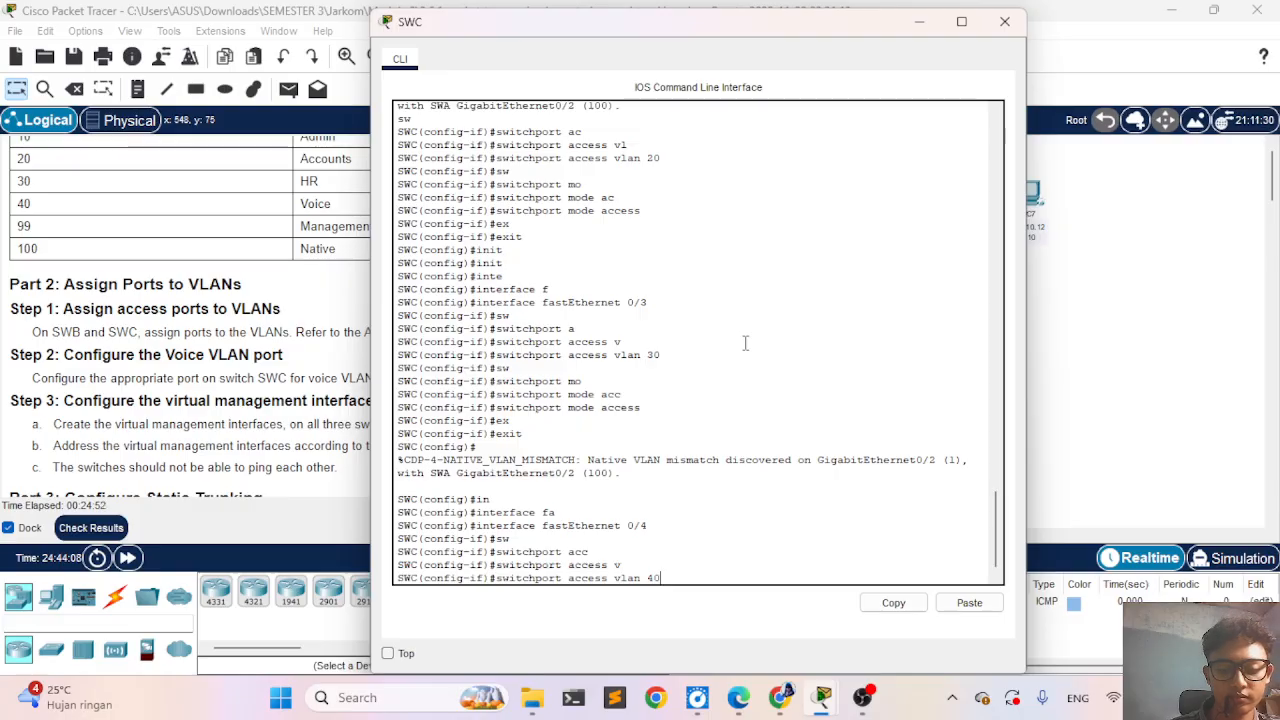
pyautogui.press('Return')
pyautogui.write('sw')
pyautogui.press('Tab')
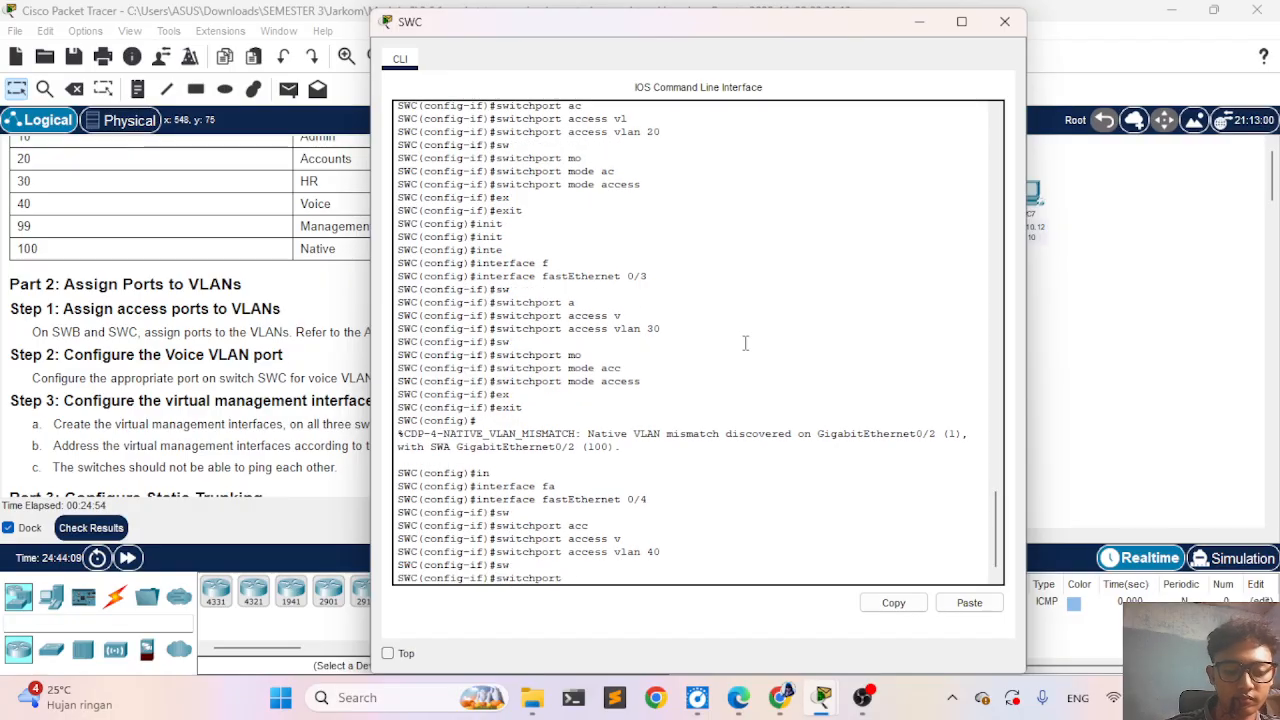
pyautogui.write('ac')
pyautogui.press('Tab')
pyautogui.write('mo')
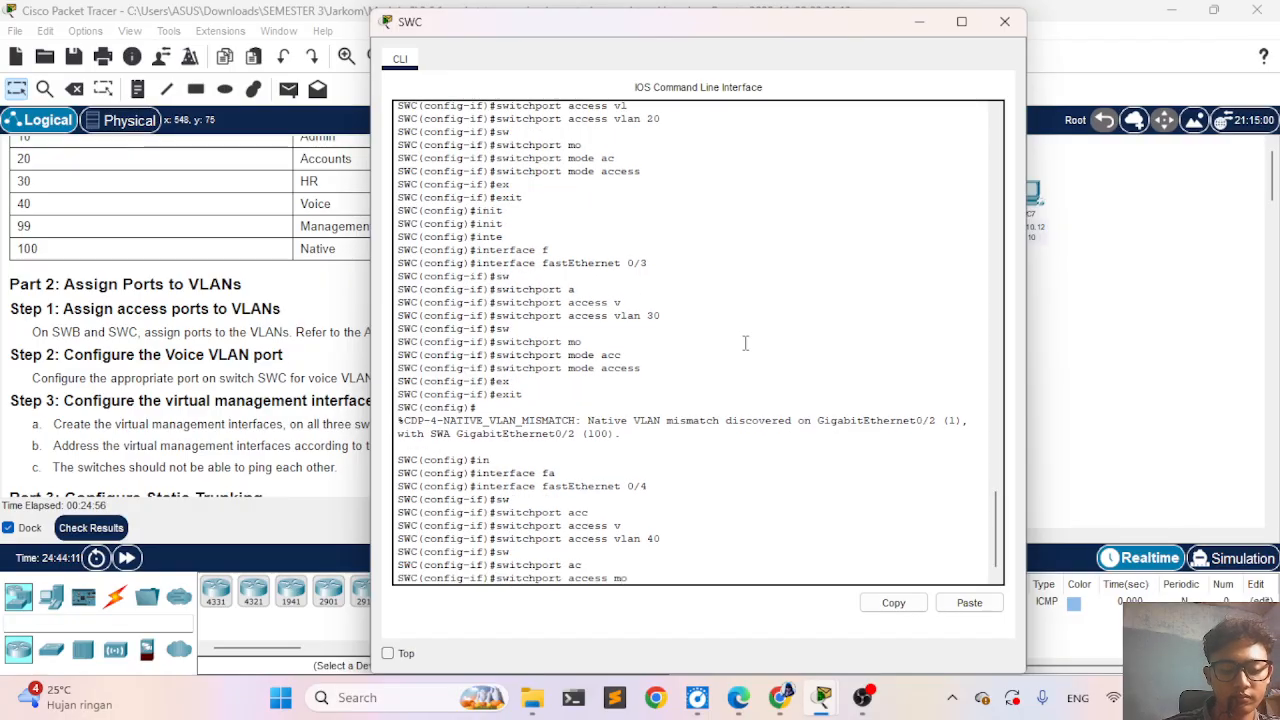
pyautogui.press('Tab')
pyautogui.write('d')
pyautogui.press('Tab')
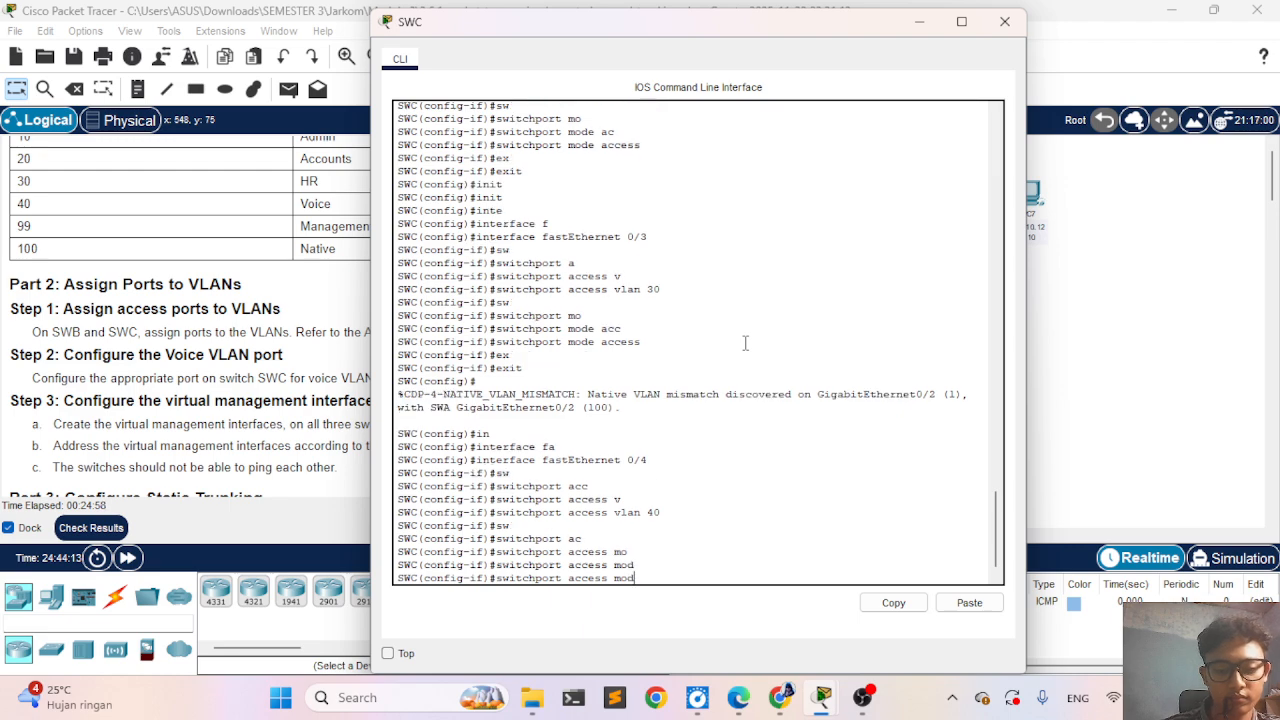
pyautogui.write('e')
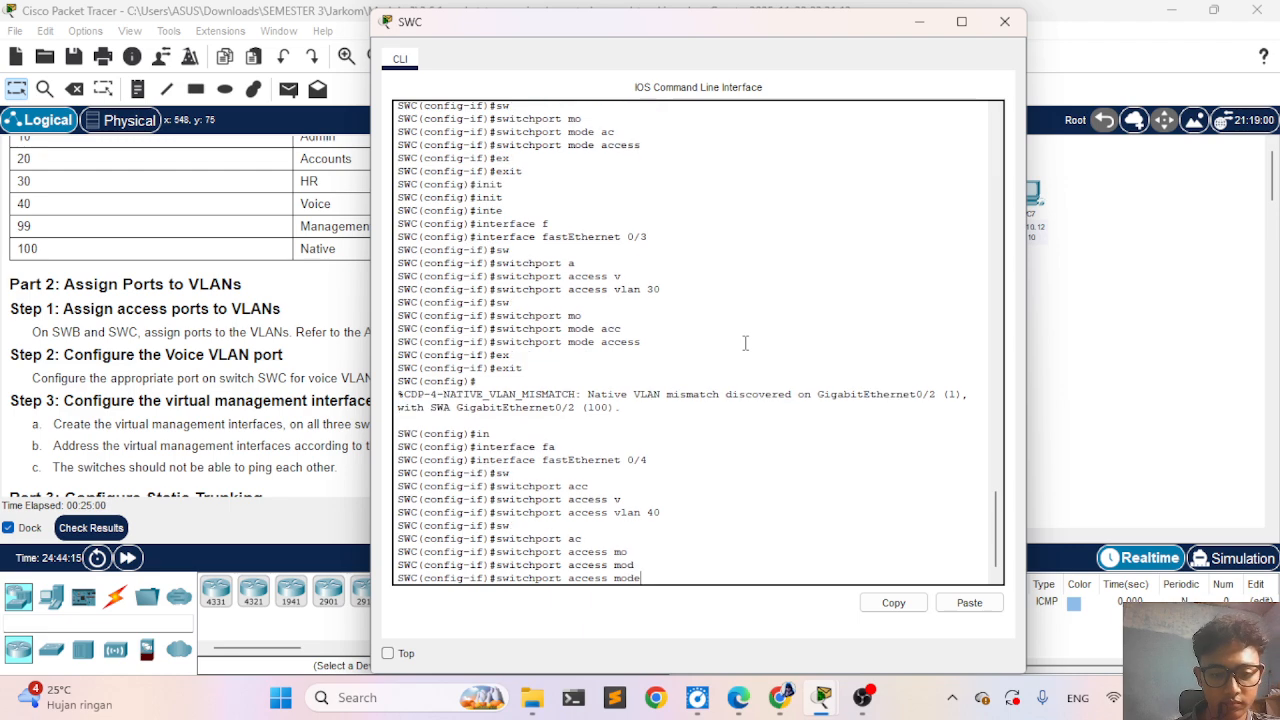
pyautogui.press('BackSpace')
pyautogui.press('BackSpace')
pyautogui.press('BackSpace')
pyautogui.press('BackSpace')
pyautogui.press('BackSpace')
pyautogui.press('BackSpace')
pyautogui.press('BackSpace')
pyautogui.press('BackSpace')
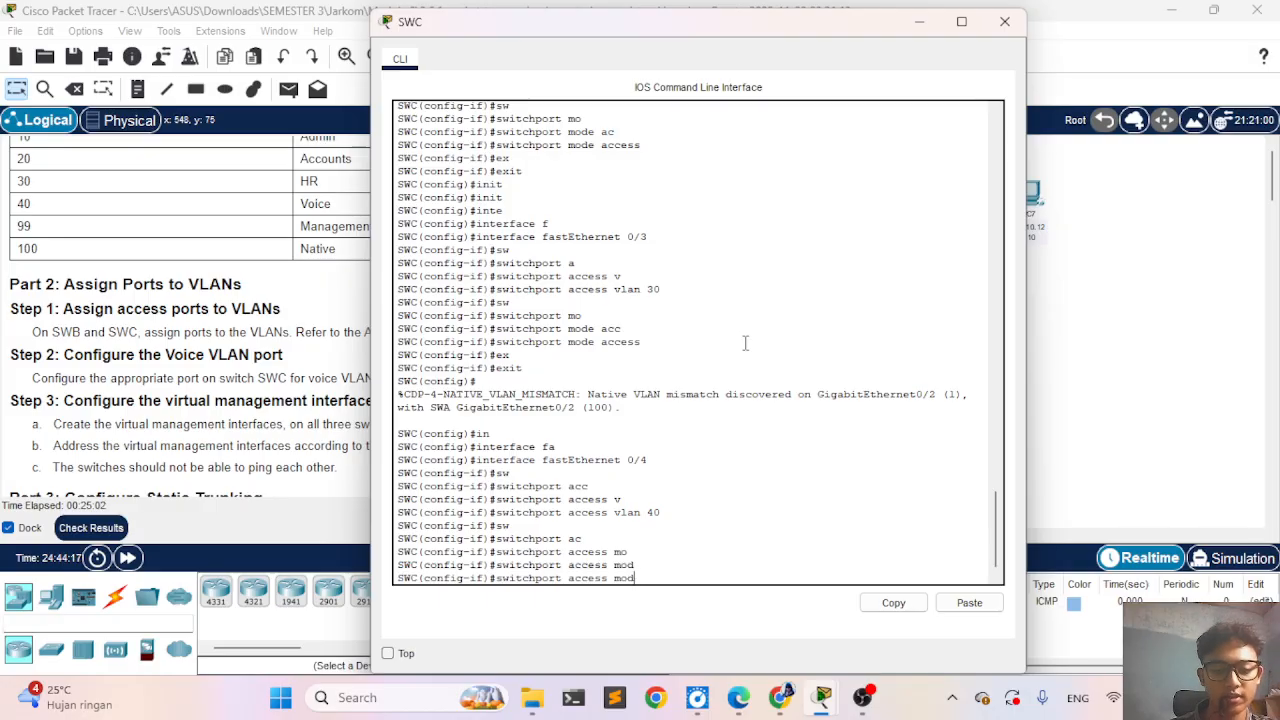
pyautogui.press('BackSpace')
pyautogui.press('BackSpace')
pyautogui.press('BackSpace')
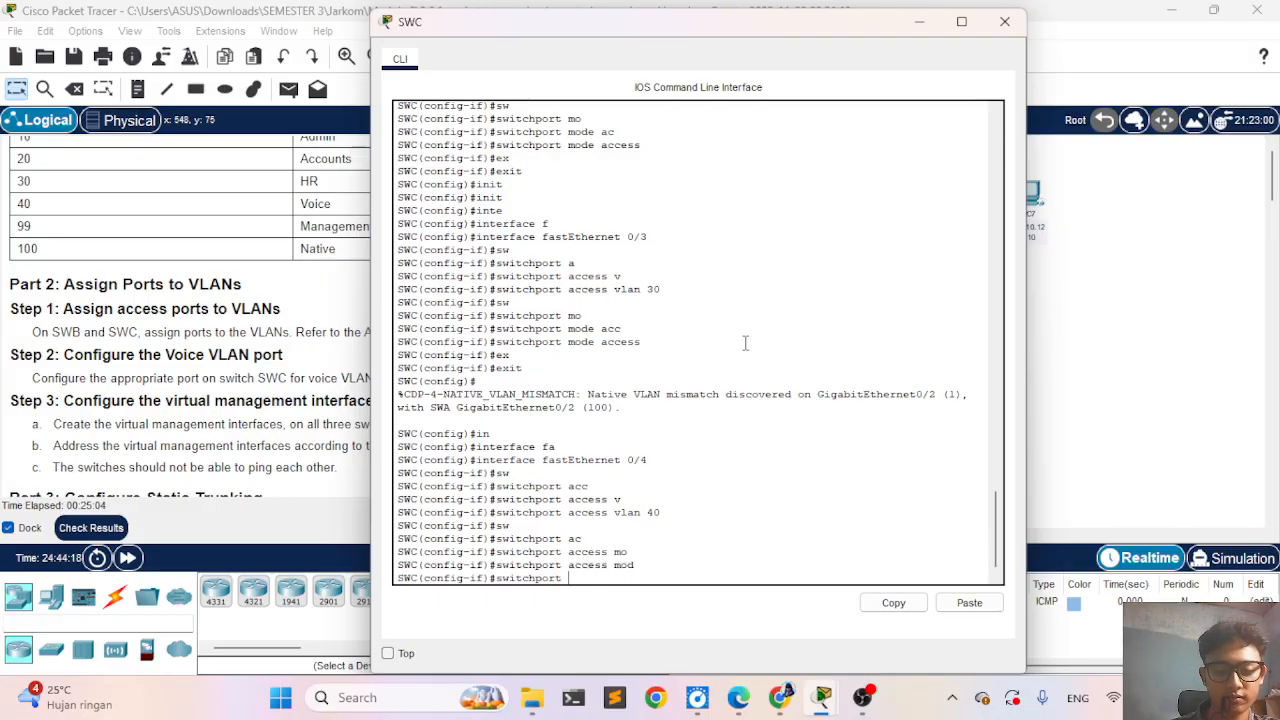
# - Set FastEthernet 0/4 to access mode with switchport mode access and exit to global configuration mode
pyautogui.write('mo')
pyautogui.press('Tab')
pyautogui.write('ac')
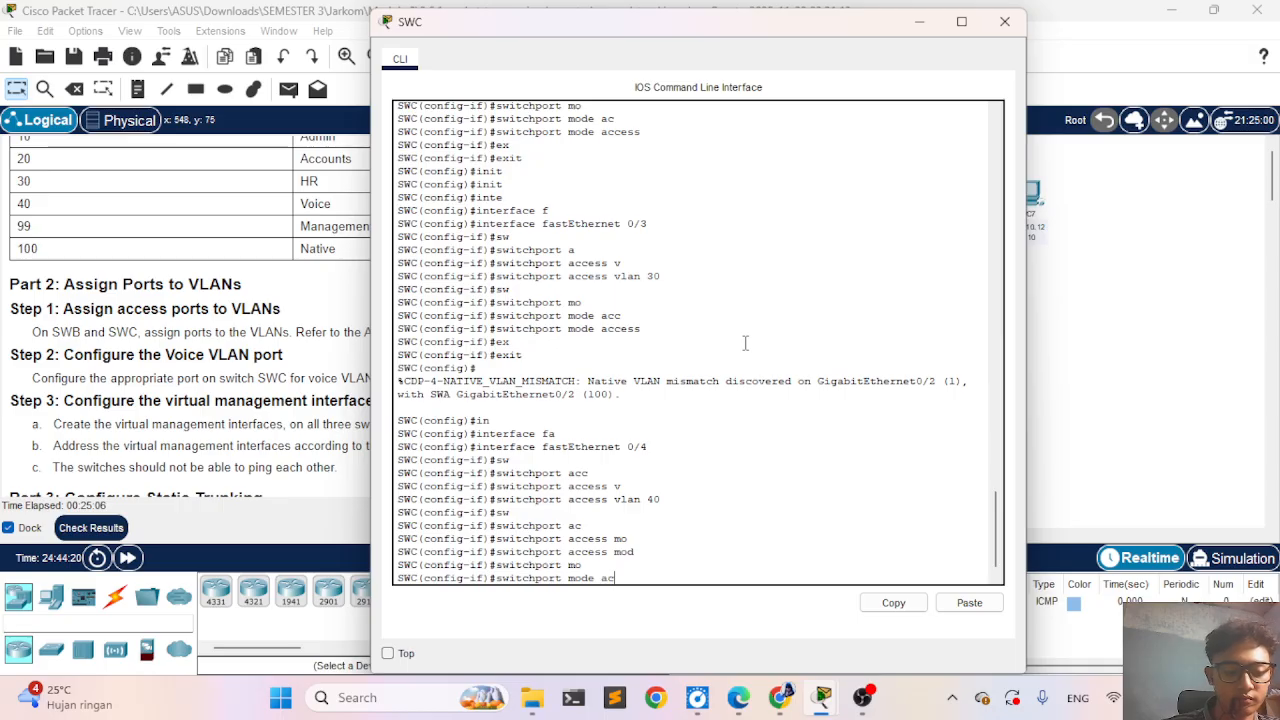
pyautogui.press('Tab')
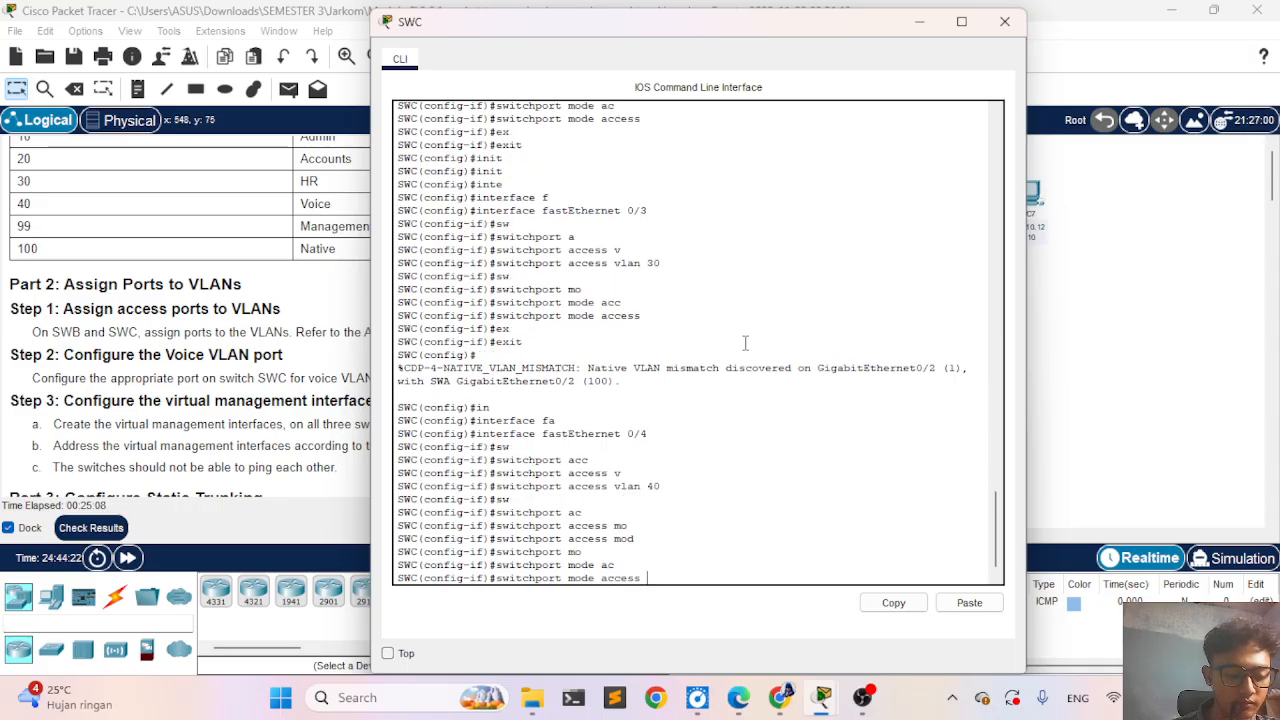
pyautogui.press('Return')
pyautogui.write('ex')
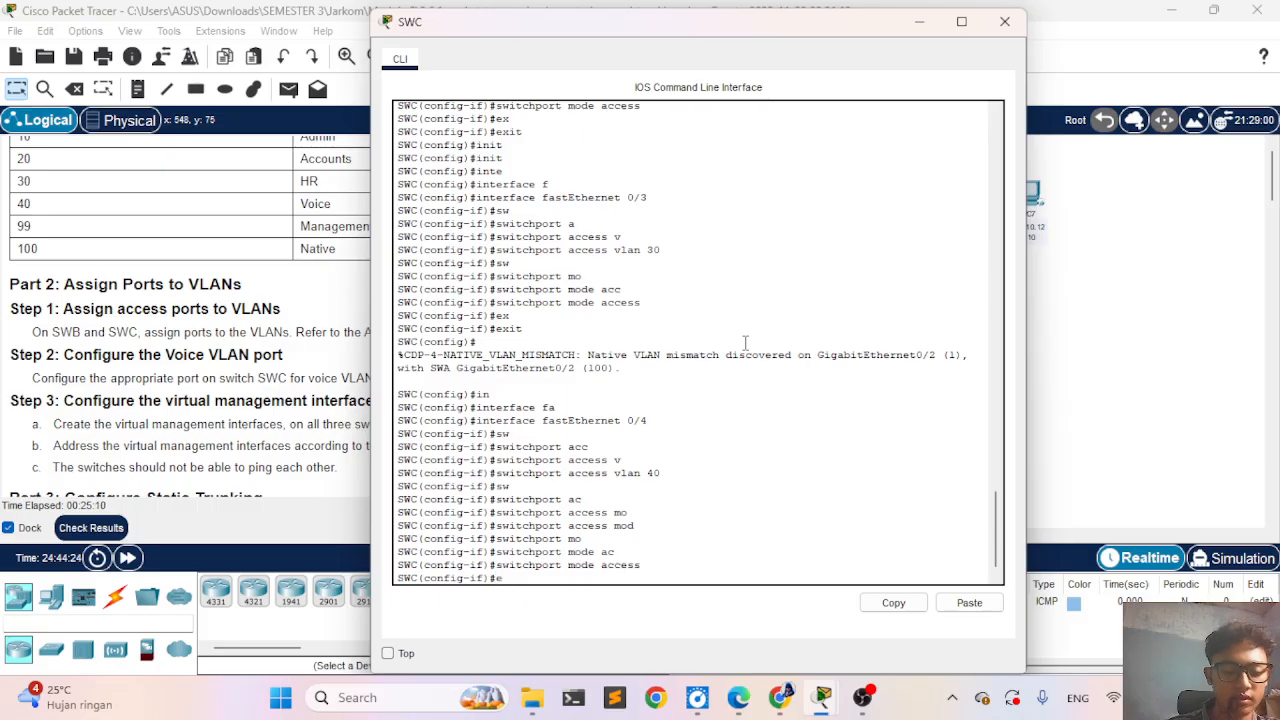
pyautogui.press('Tab')
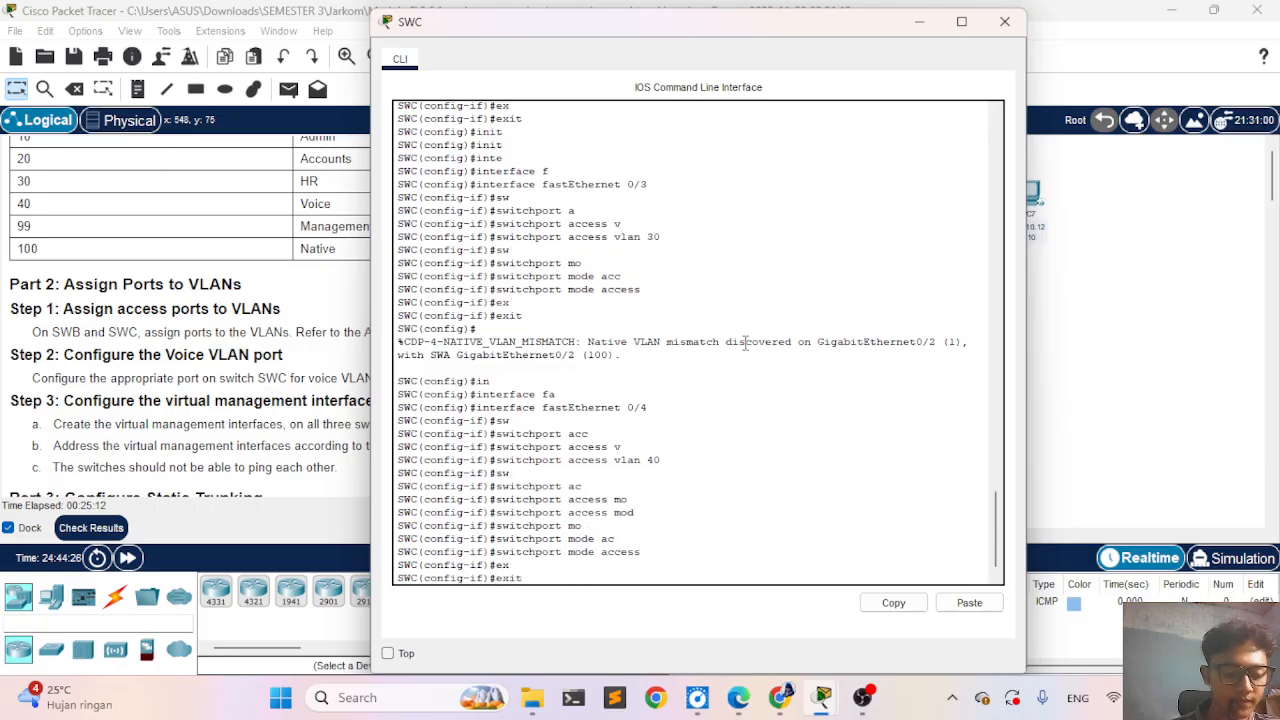
pyautogui.press('Return')
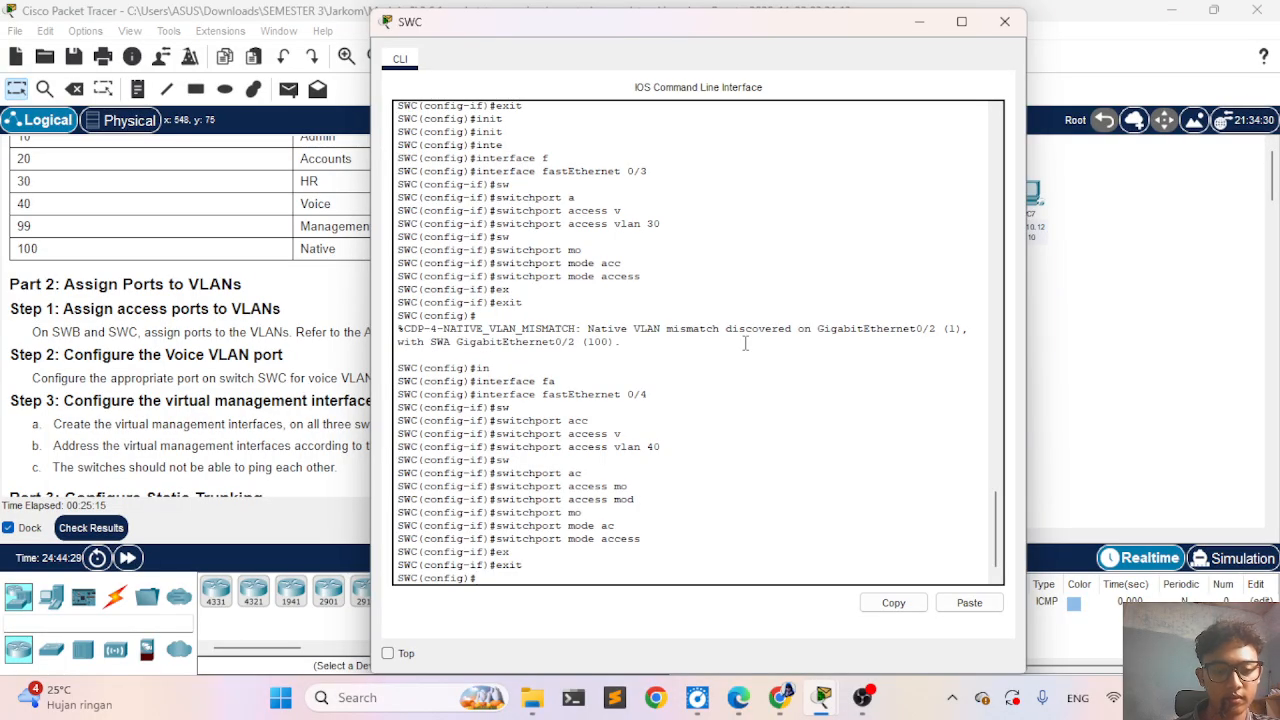
# - Review the assessment items for SWC's ports in the activity results, then reopen SWC's command line
pyautogui.click(91, 527)
pyautogui.click(152, 134)
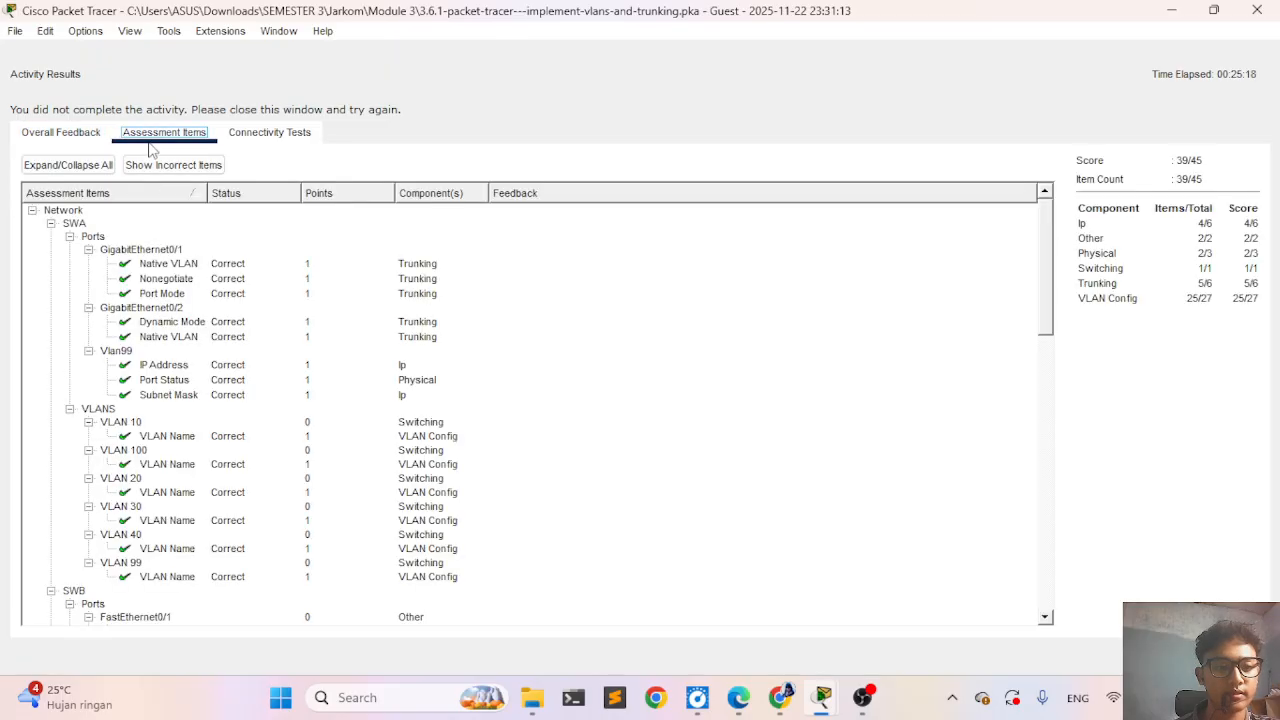
pyautogui.scroll(-10, 180, 380)
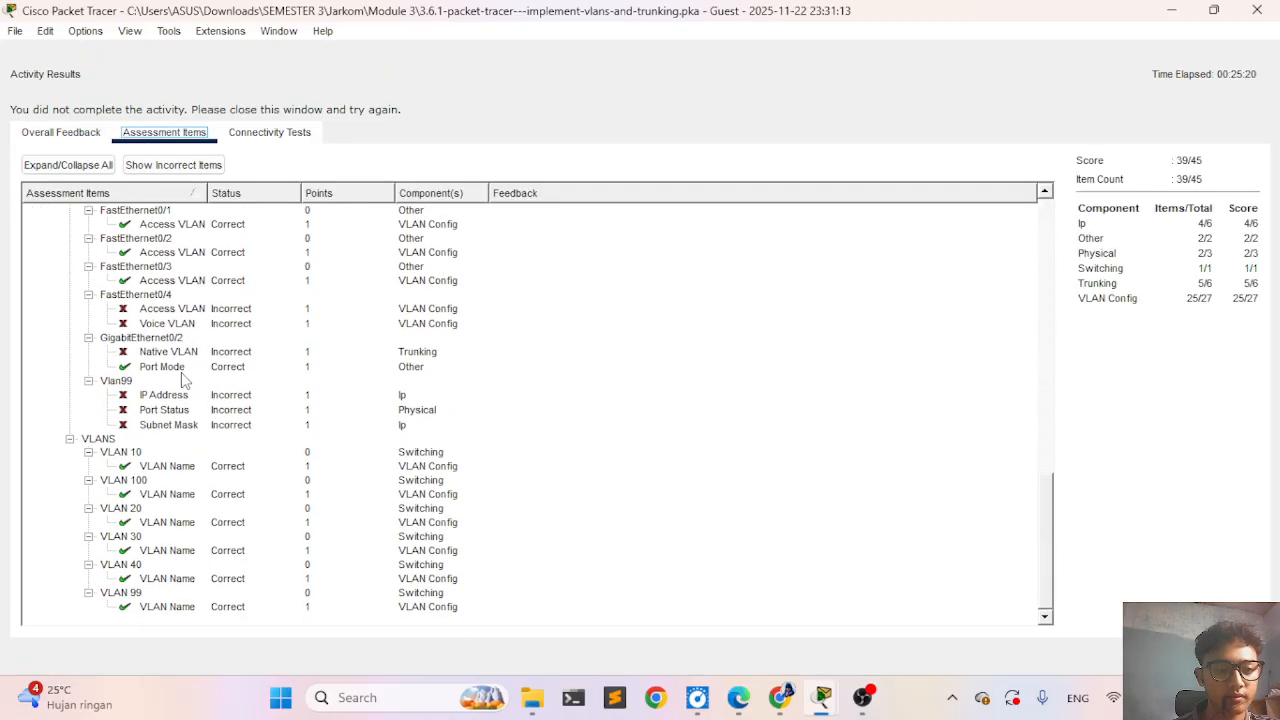
pyautogui.scroll(2, 182, 380)
pyautogui.scroll(-2, 183, 380)
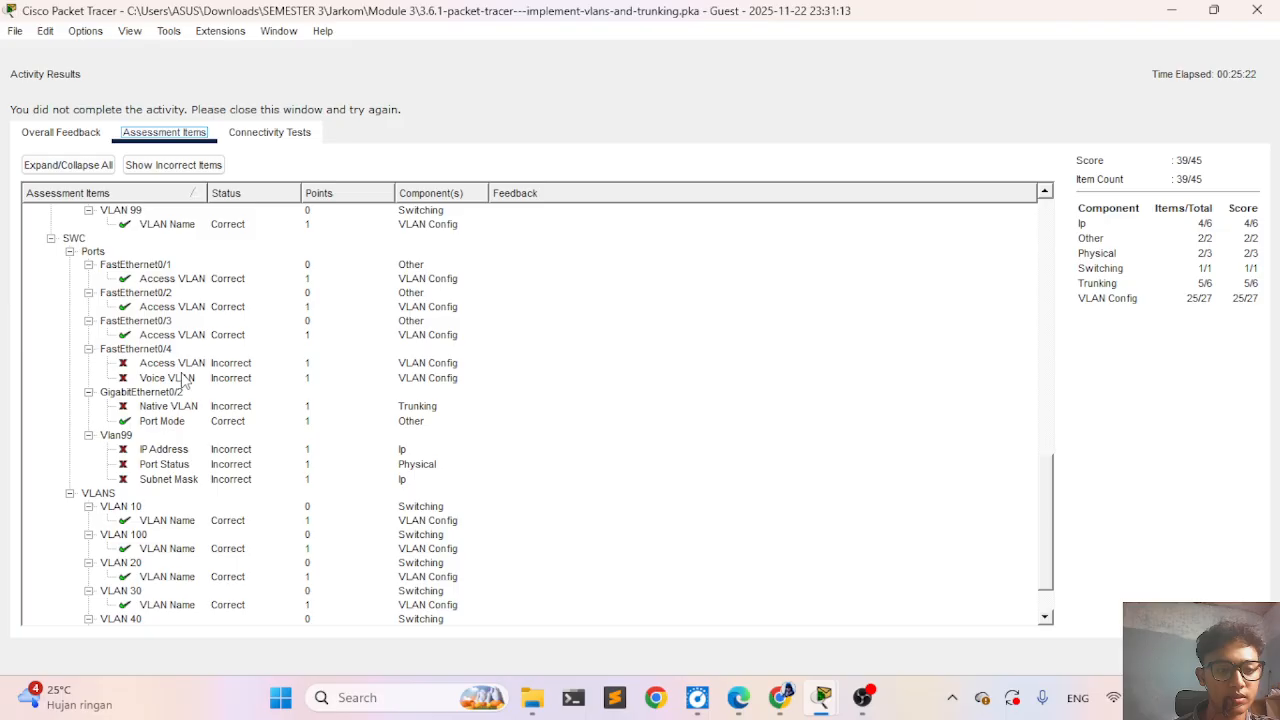
pyautogui.scroll(1, 183, 380)
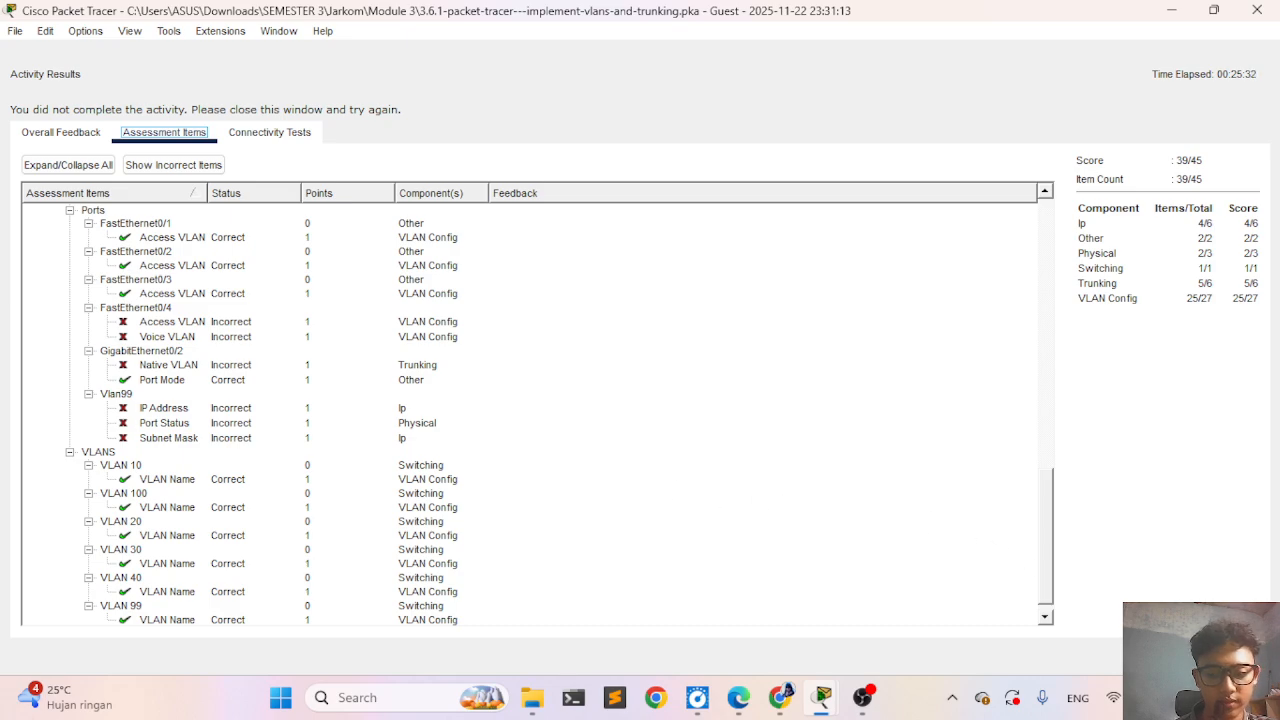
pyautogui.click(1232, 656)
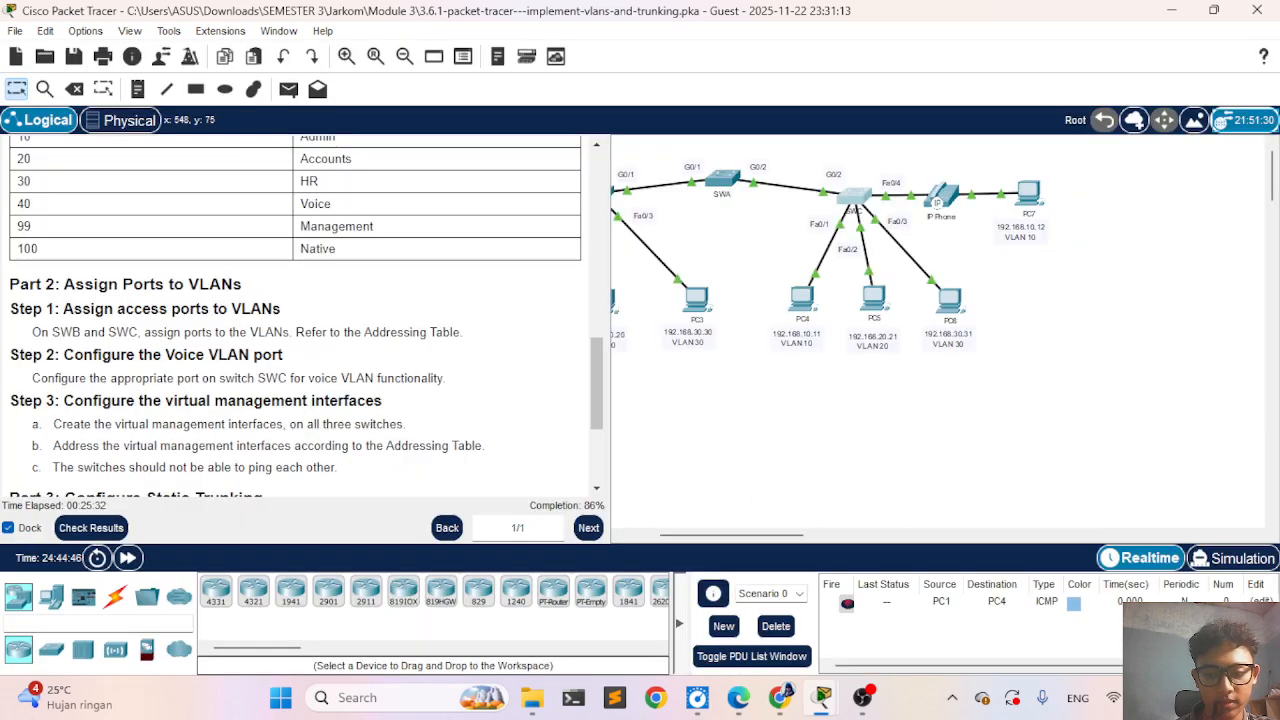
pyautogui.click(854, 203)
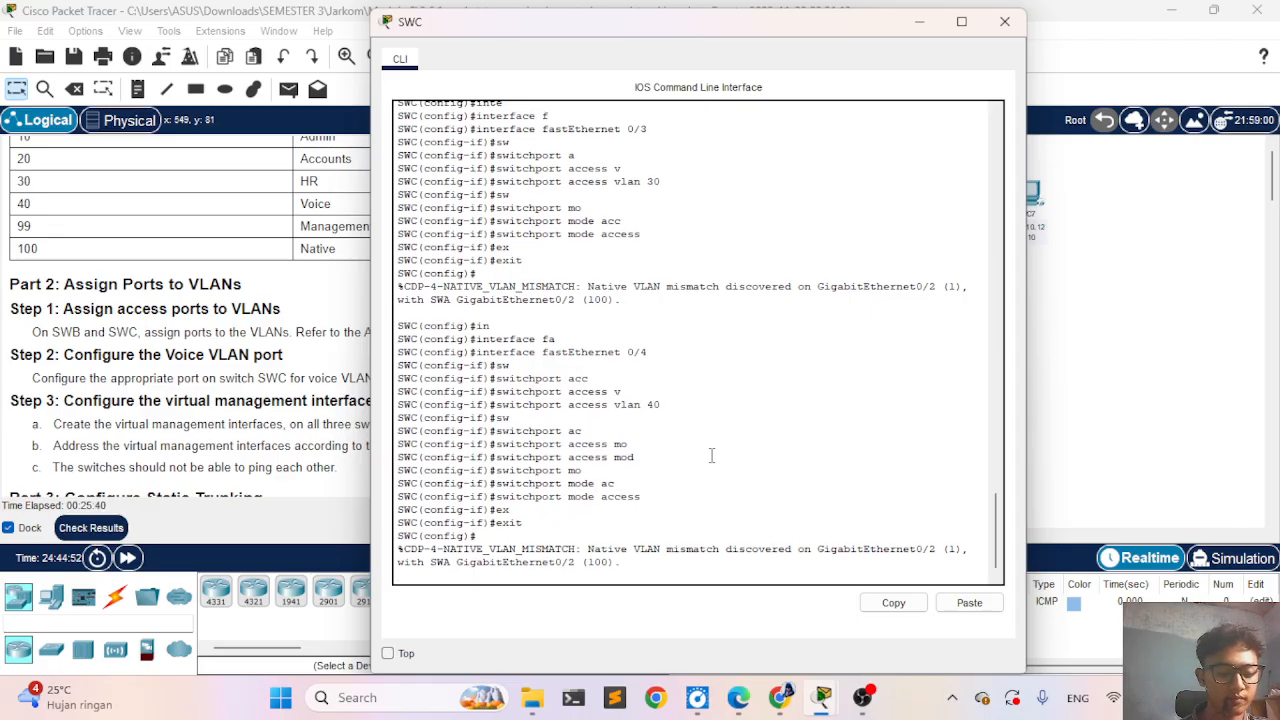
# - Try to set the voice VLAN from global configuration mode by editing the recalled command into switchport voice vlan 40
pyautogui.write('switchport mode access')
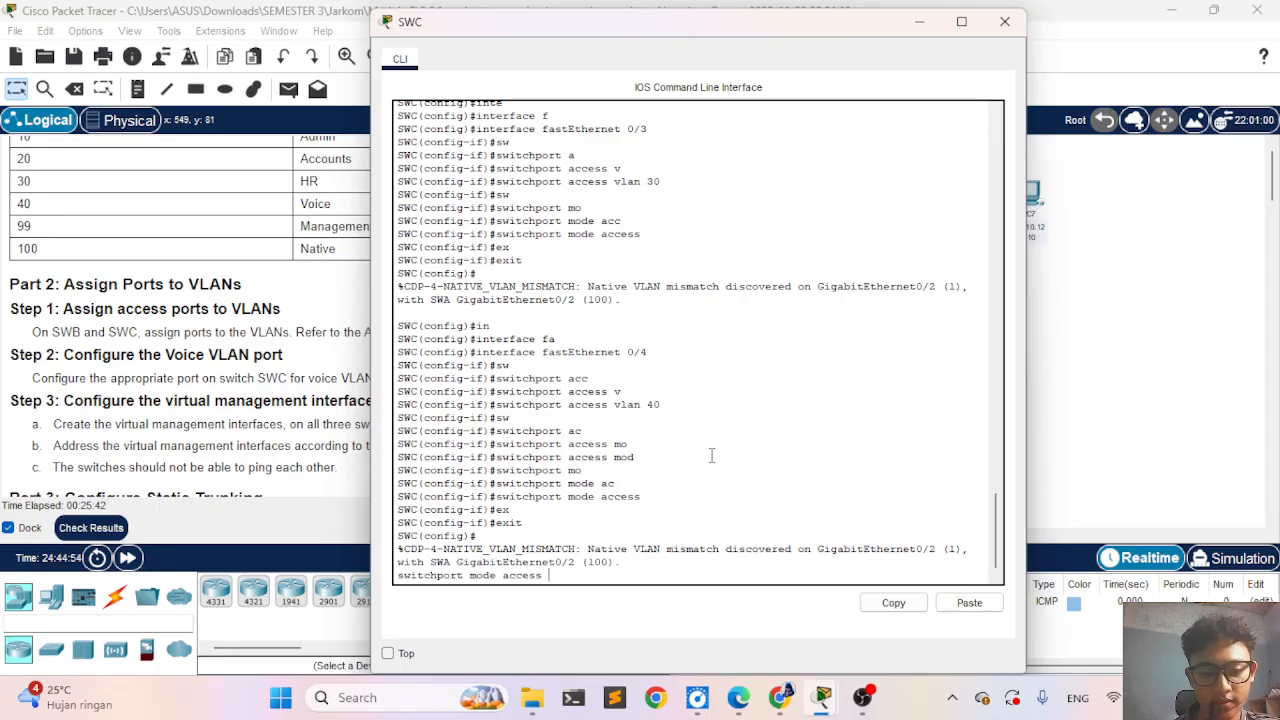
pyautogui.press('Up')
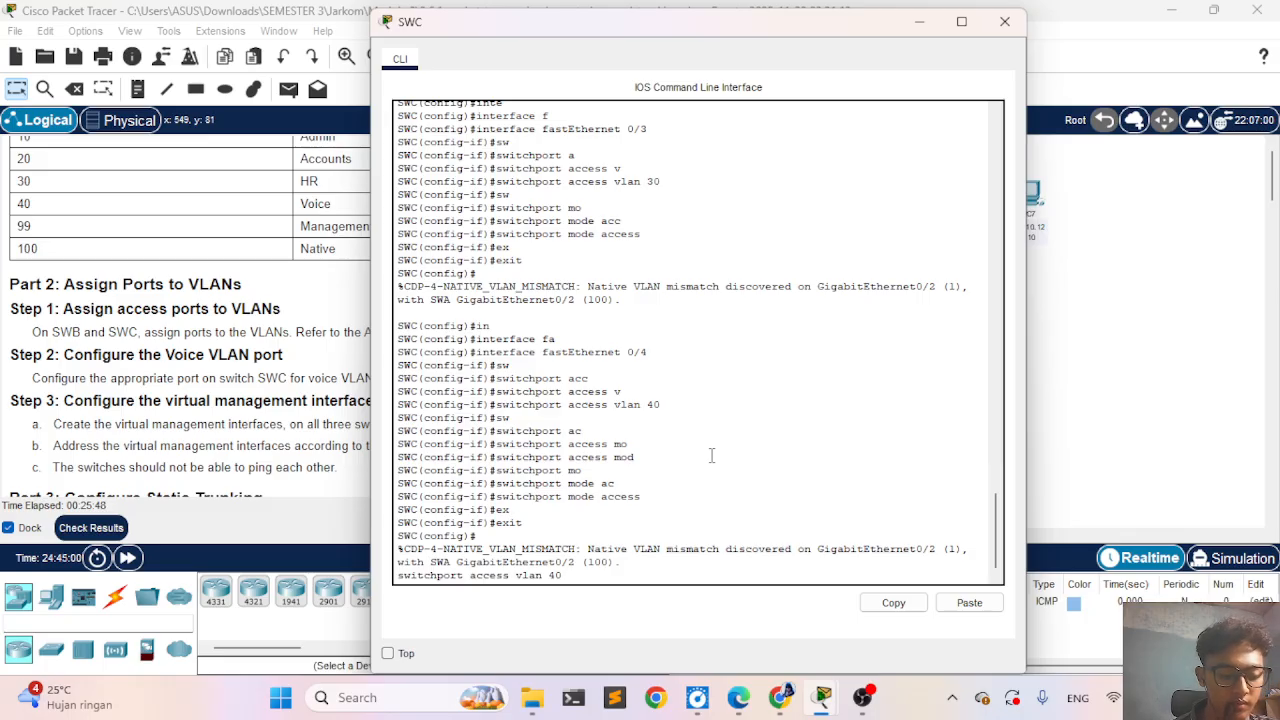
pyautogui.press('Up')
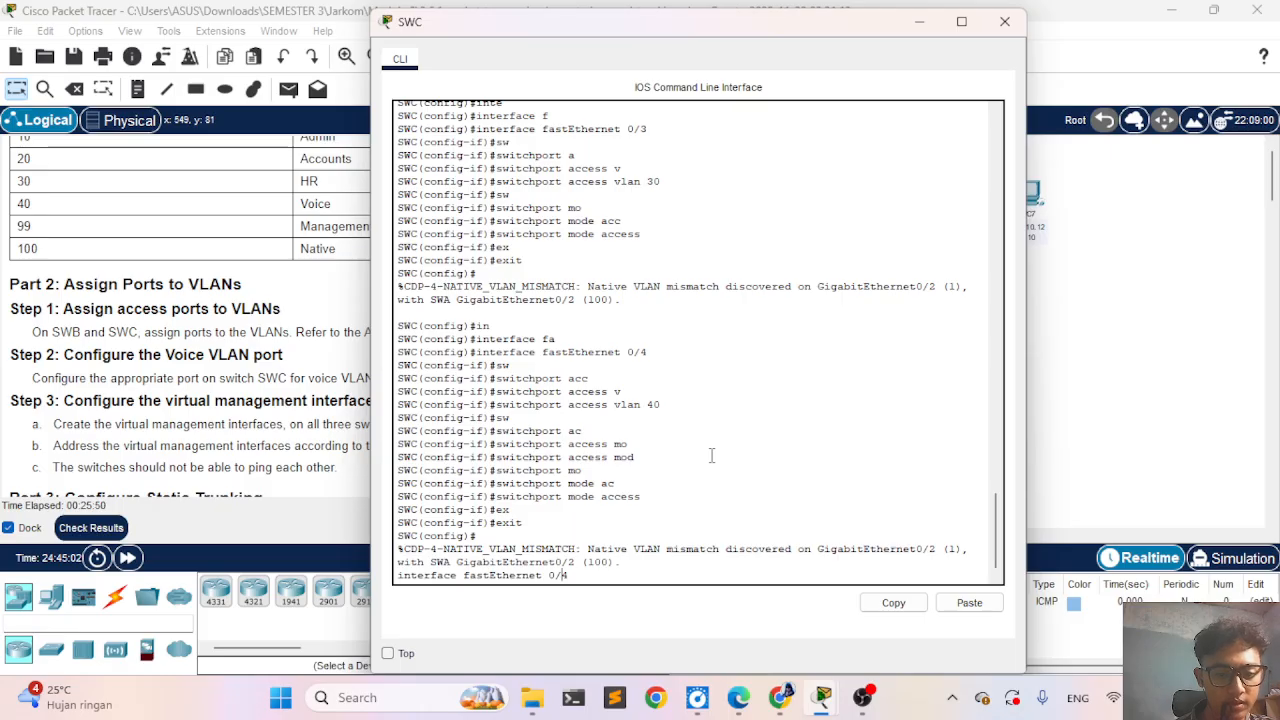
pyautogui.press('Down')
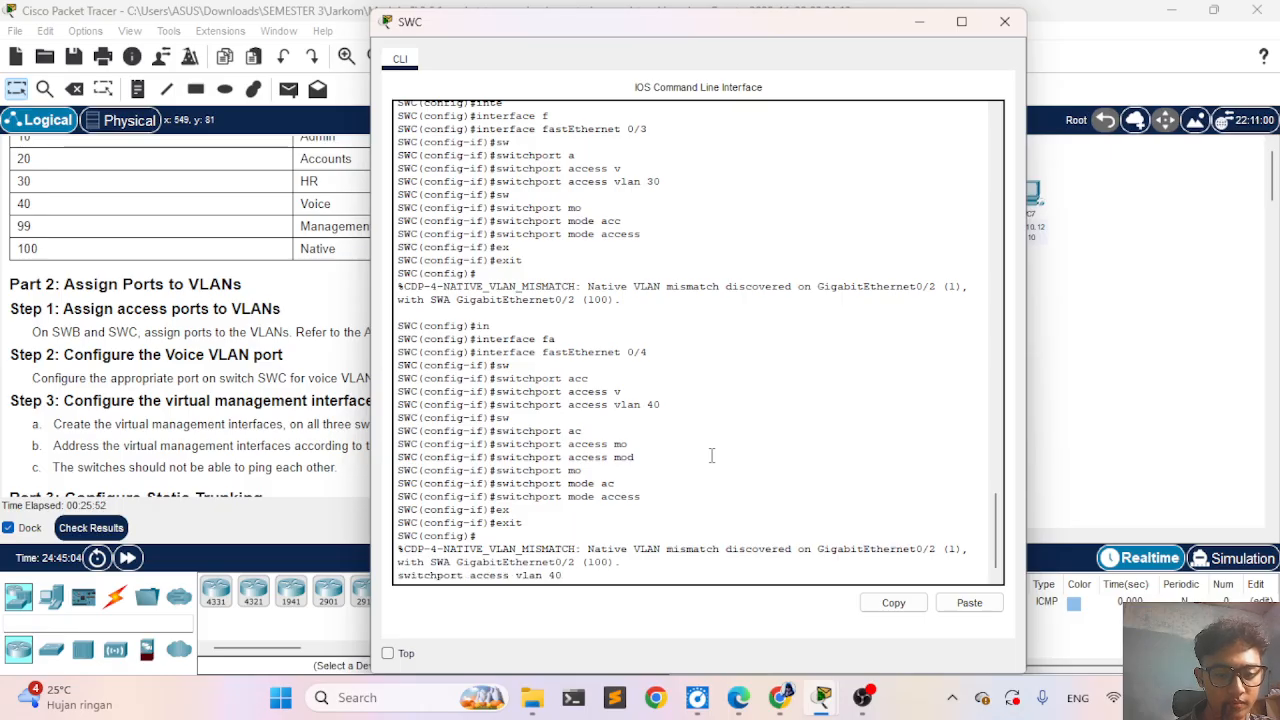
pyautogui.press('Right')
pyautogui.press('Right')
pyautogui.press('Right')
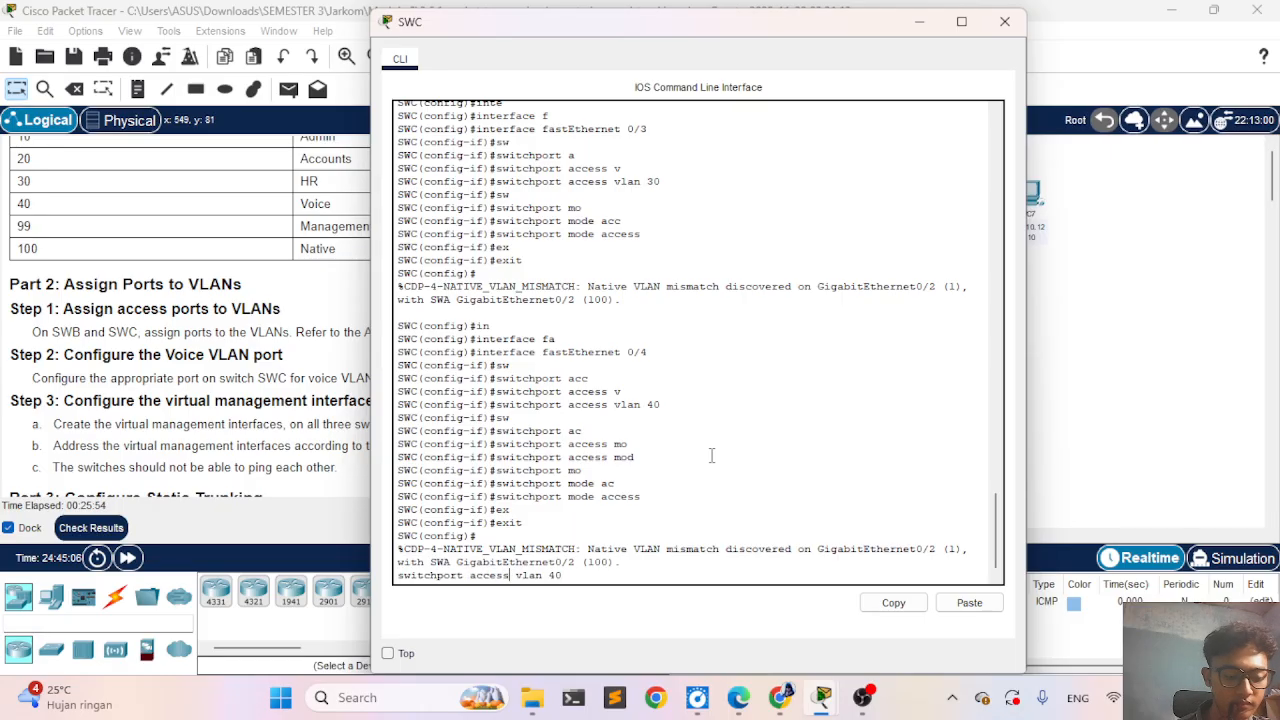
pyautogui.press('BackSpace')
pyautogui.press('BackSpace')
pyautogui.press('BackSpace')
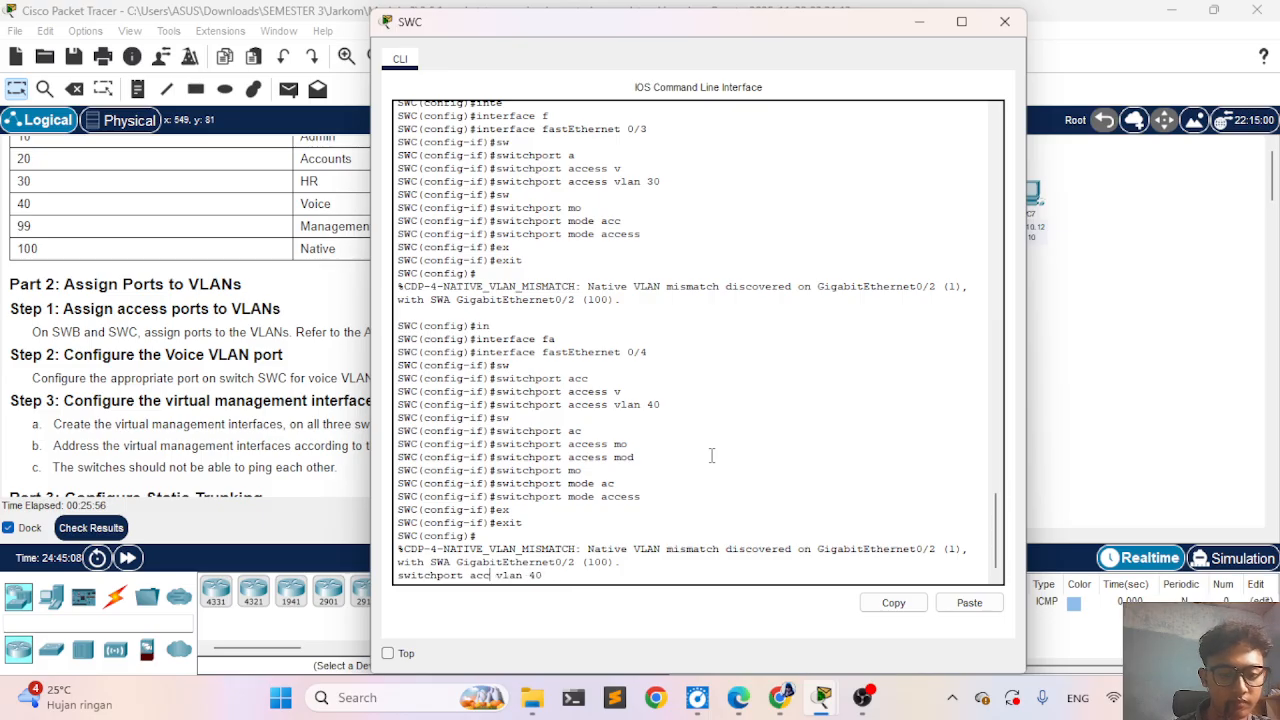
pyautogui.press('BackSpace')
pyautogui.press('BackSpace')
pyautogui.press('BackSpace')
pyautogui.write('vo')
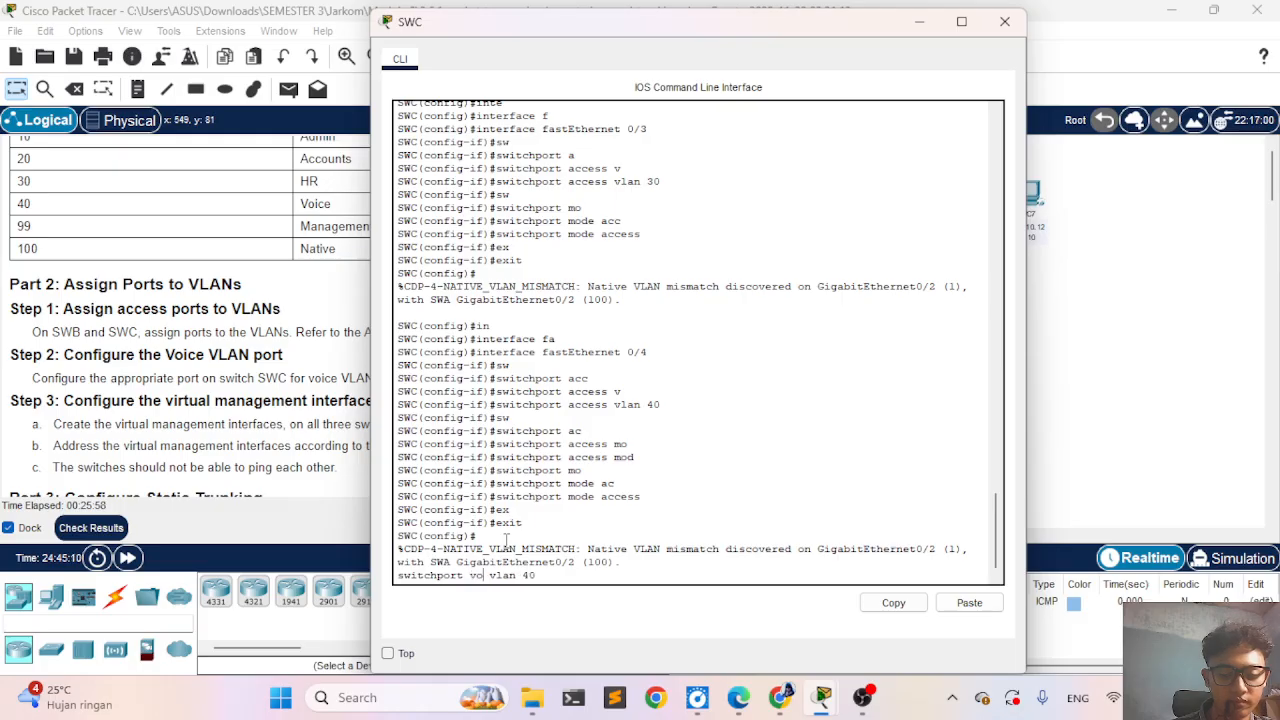
pyautogui.write('ic')
pyautogui.press('Tab')
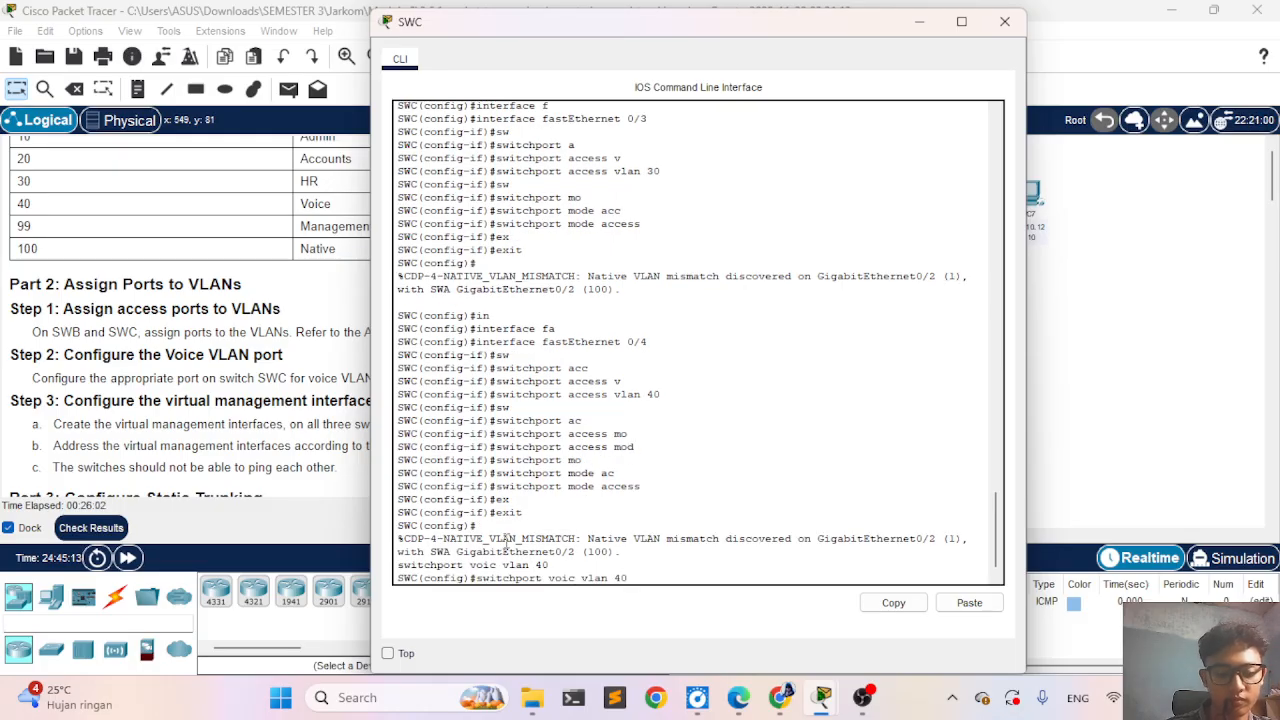
pyautogui.write('e')
pyautogui.press('Return')
pyautogui.press('Up')
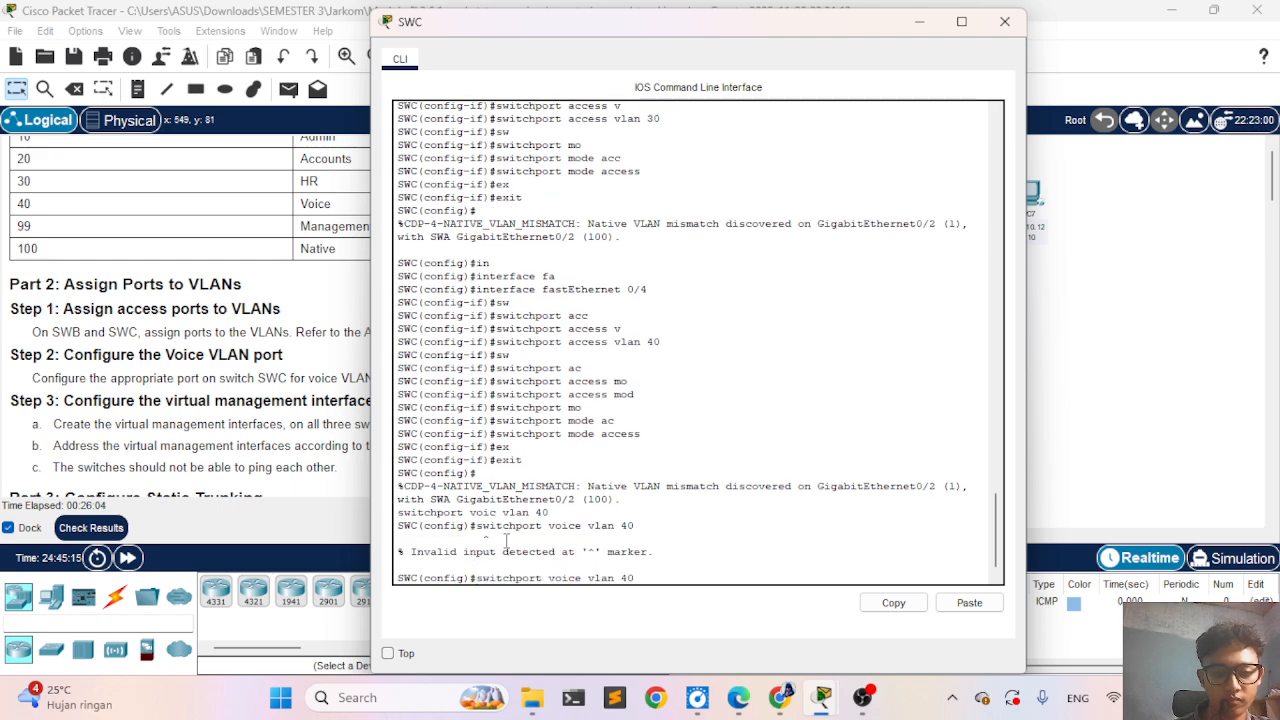
pyautogui.press('BackSpace')
pyautogui.press('BackSpace')
pyautogui.press('BackSpace')
pyautogui.press('BackSpace')
pyautogui.press('BackSpace')
pyautogui.press('BackSpace')
pyautogui.press('BackSpace')
pyautogui.press('BackSpace')
pyautogui.press('BackSpace')
pyautogui.press('BackSpace')
pyautogui.press('BackSpace')
pyautogui.press('BackSpace')
pyautogui.press('BackSpace')
pyautogui.press('BackSpace')
pyautogui.press('BackSpace')
pyautogui.press('BackSpace')
pyautogui.press('BackSpace')
pyautogui.press('BackSpace')
pyautogui.press('BackSpace')
pyautogui.press('BackSpace')
pyautogui.press('BackSpace')
pyautogui.press('BackSpace')
pyautogui.press('BackSpace')
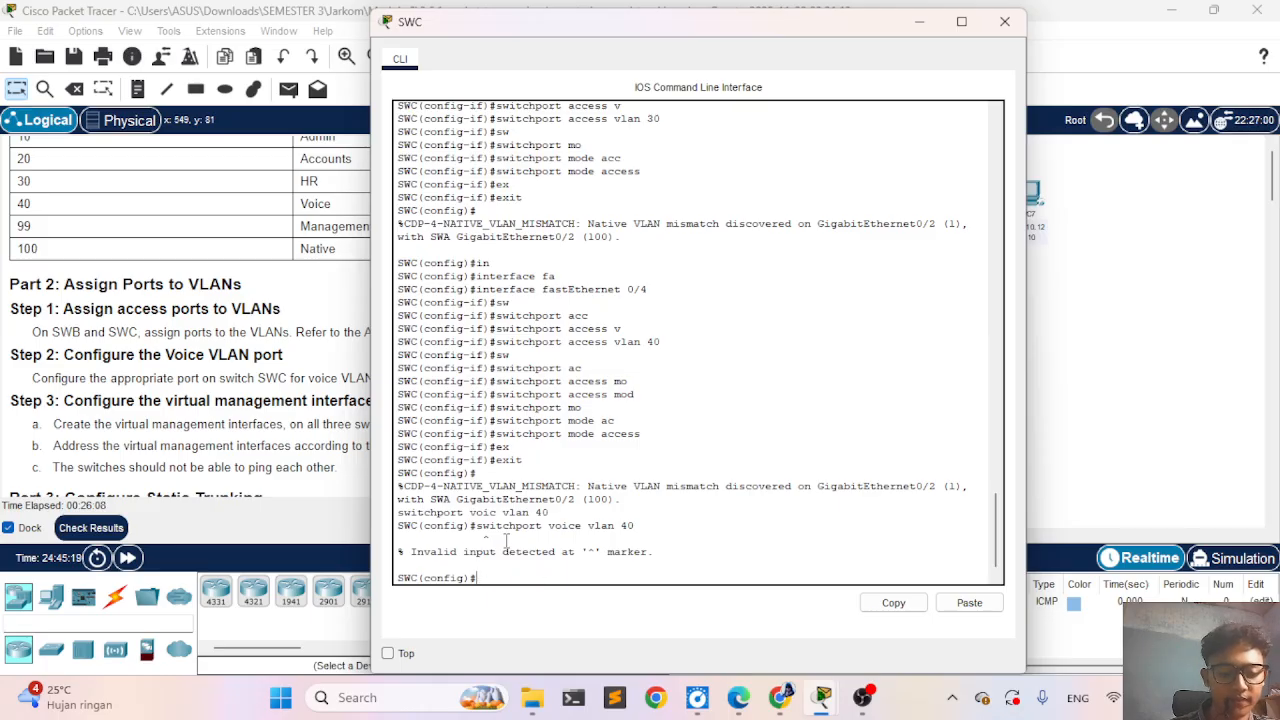
# - Enter interface configuration mode for FastEthernet 0/4 and assign voice VLAN 40 with switchport voice vlan 40
pyautogui.write('int')
pyautogui.press('Tab')
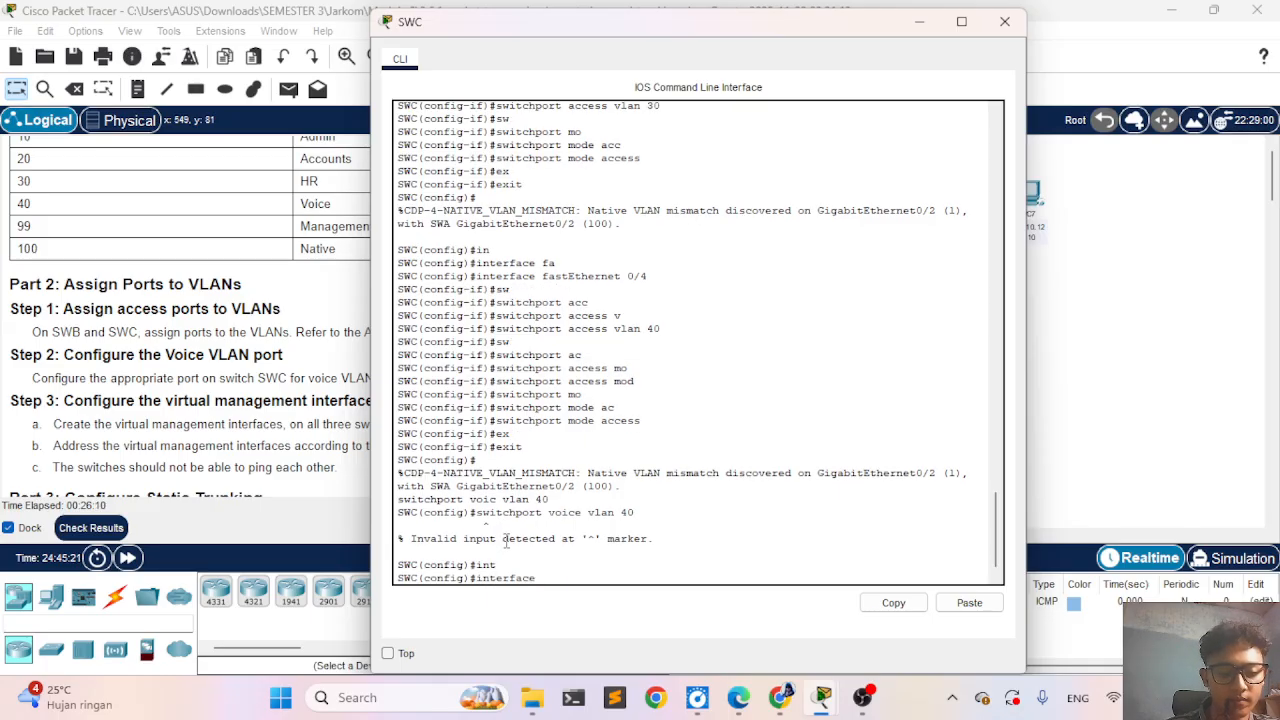
pyautogui.write('f')
pyautogui.press('Tab')
pyautogui.write('0/')
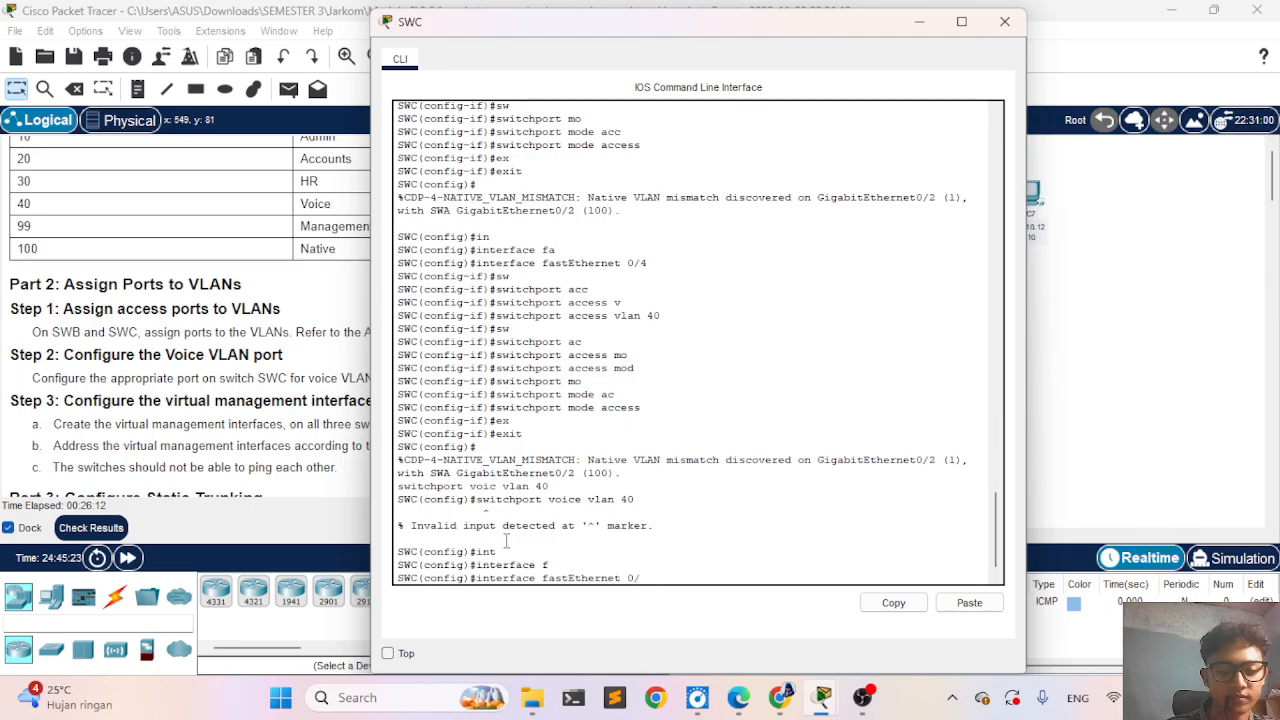
pyautogui.write('4')
pyautogui.press('Return')
pyautogui.write('switchport voice vlan 40')
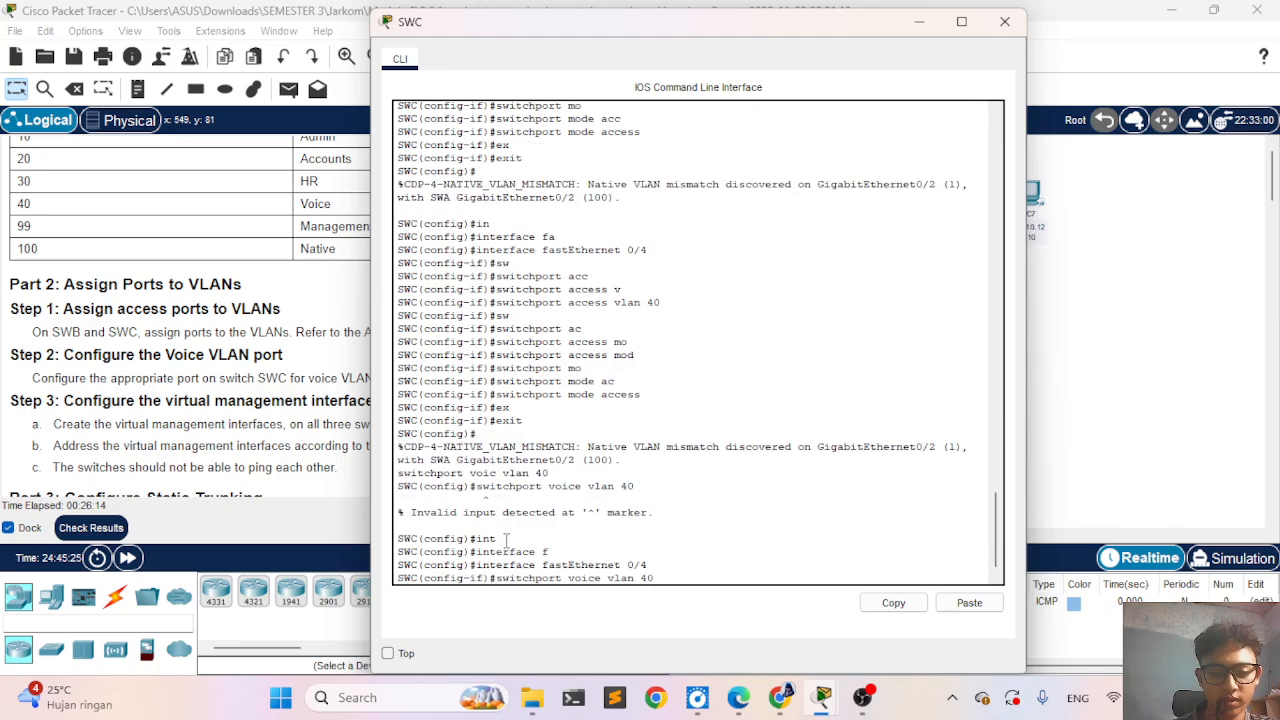
pyautogui.press('Return')
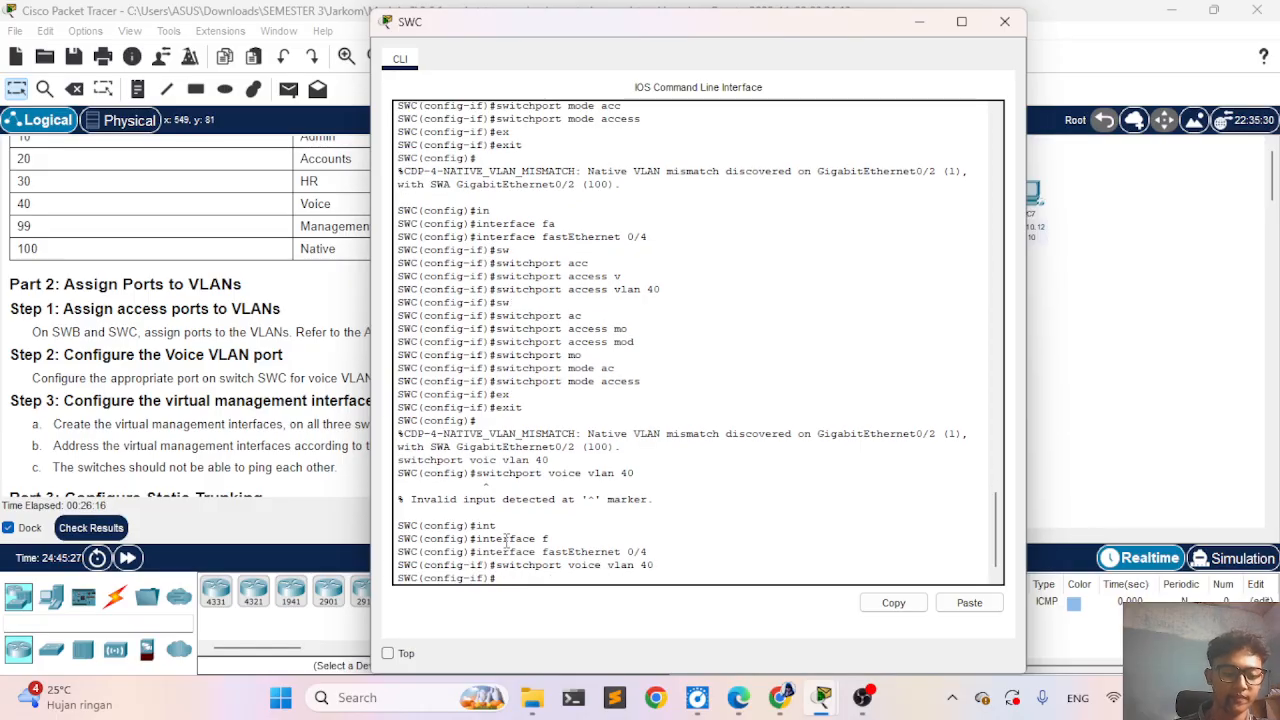
# - Check the activity results again and examine the assessment items for SWC's FastEthernet 0/4, GigabitEthernet0/2 and Vlan99
pyautogui.click(86, 530)
pyautogui.click(160, 132)
pyautogui.scroll(-6, 190, 350)
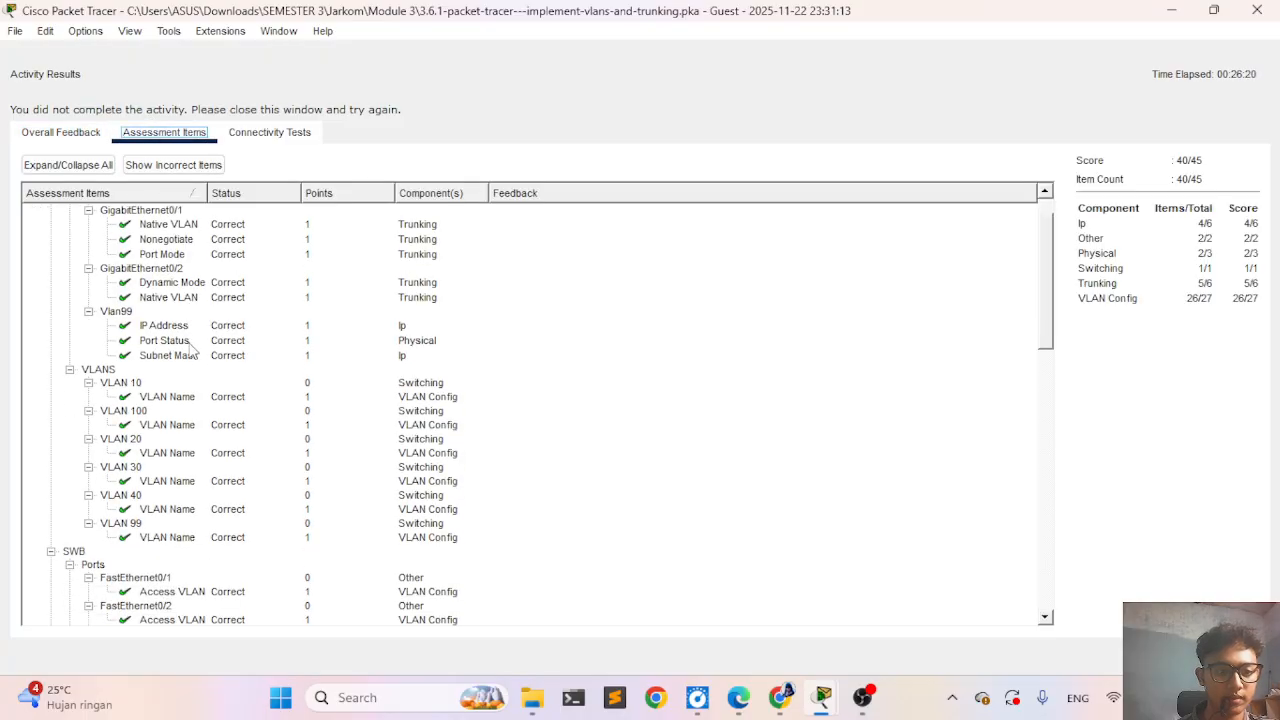
pyautogui.scroll(-5, 190, 350)
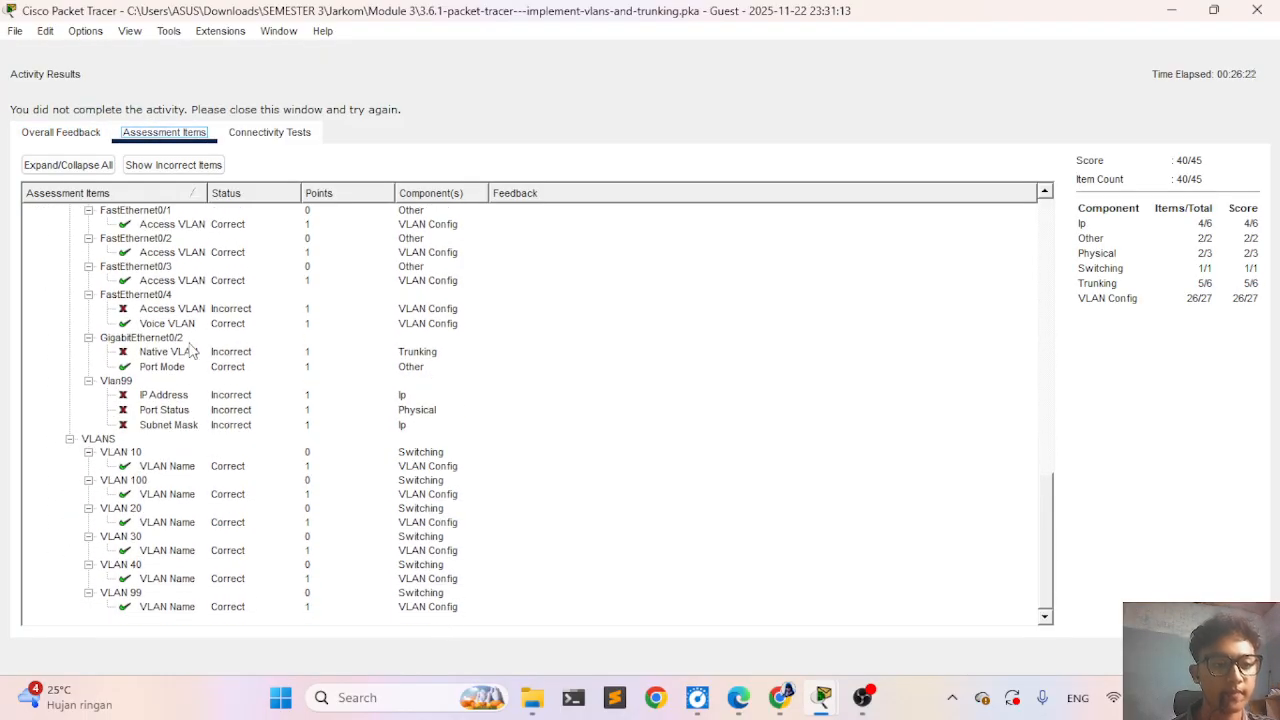
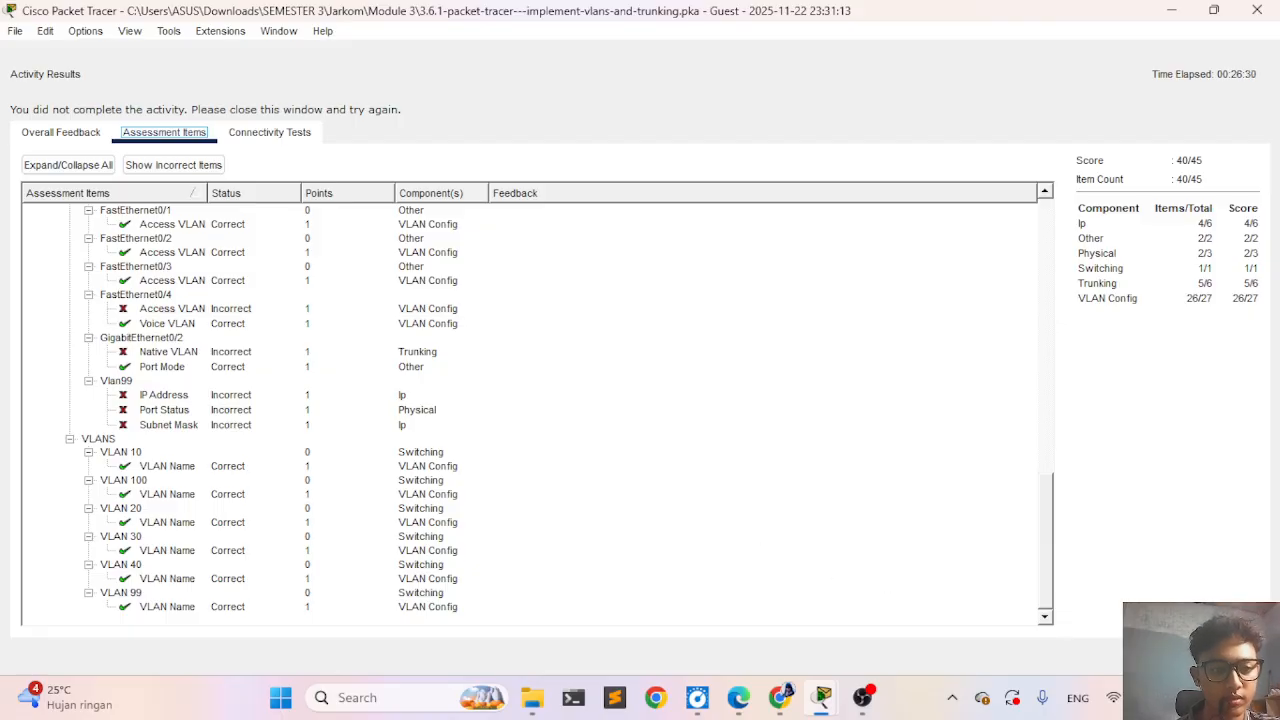
# - Return from the activity results to SWC's command line and assign access VLAN 10 to FastEthernet 0/4 with switchport access vlan 10
pyautogui.click(1230, 656)
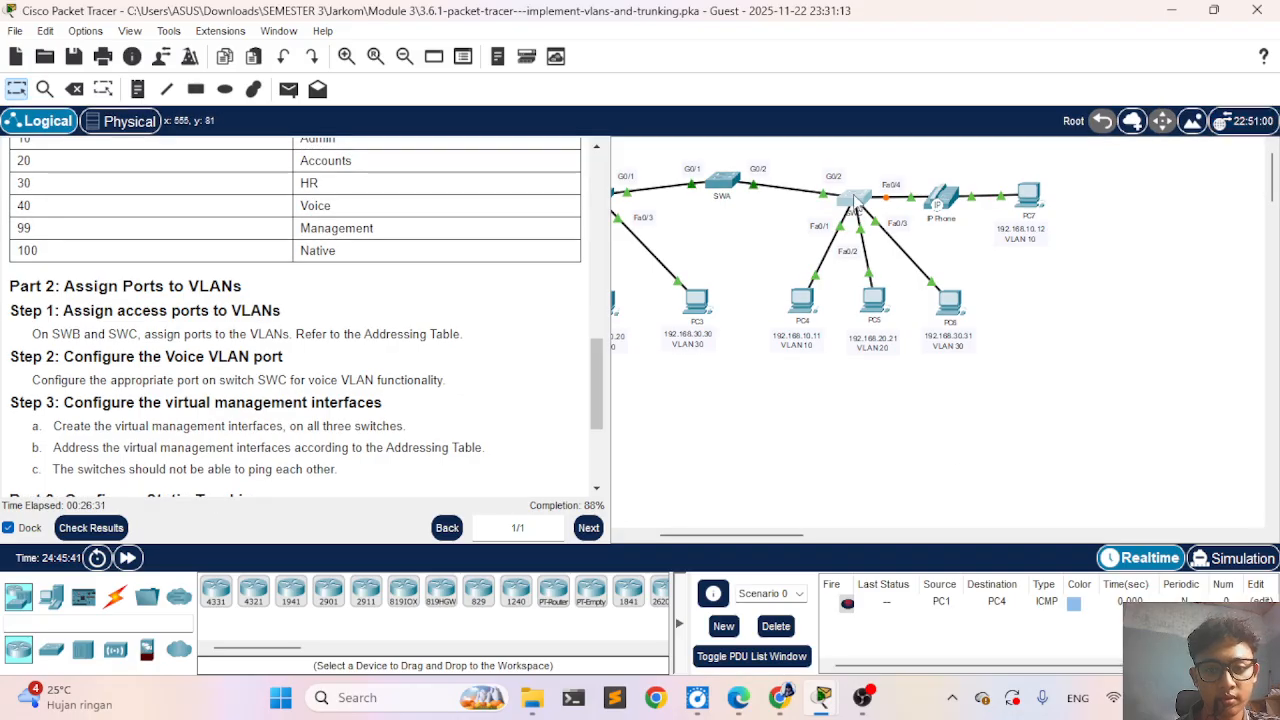
pyautogui.click(860, 199)
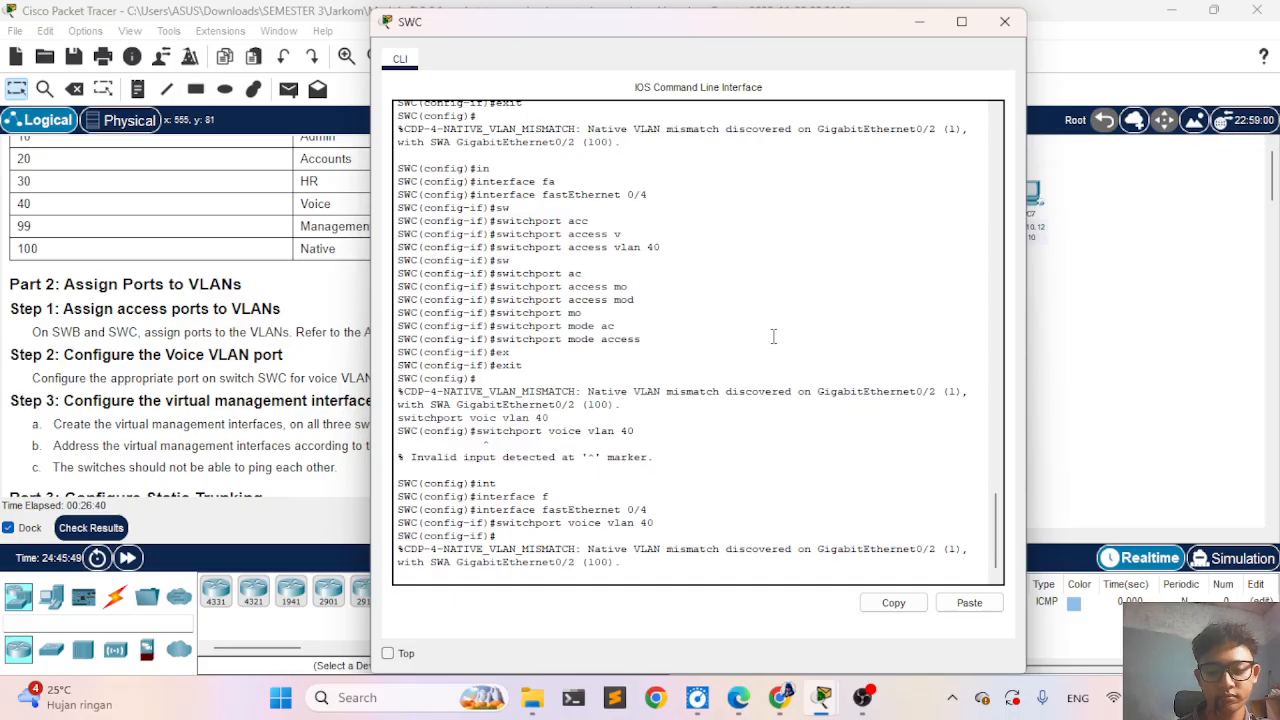
pyautogui.press('Return')
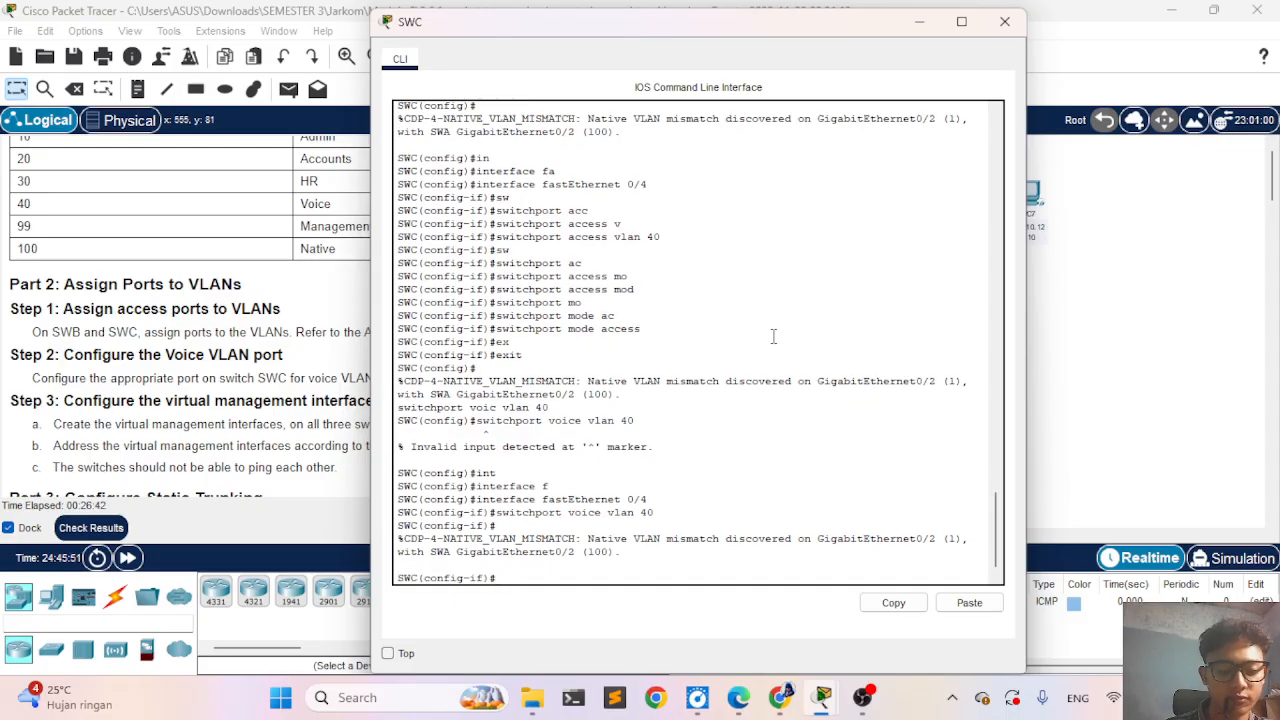
pyautogui.write('sw')
pyautogui.press('Tab')
pyautogui.write('a')
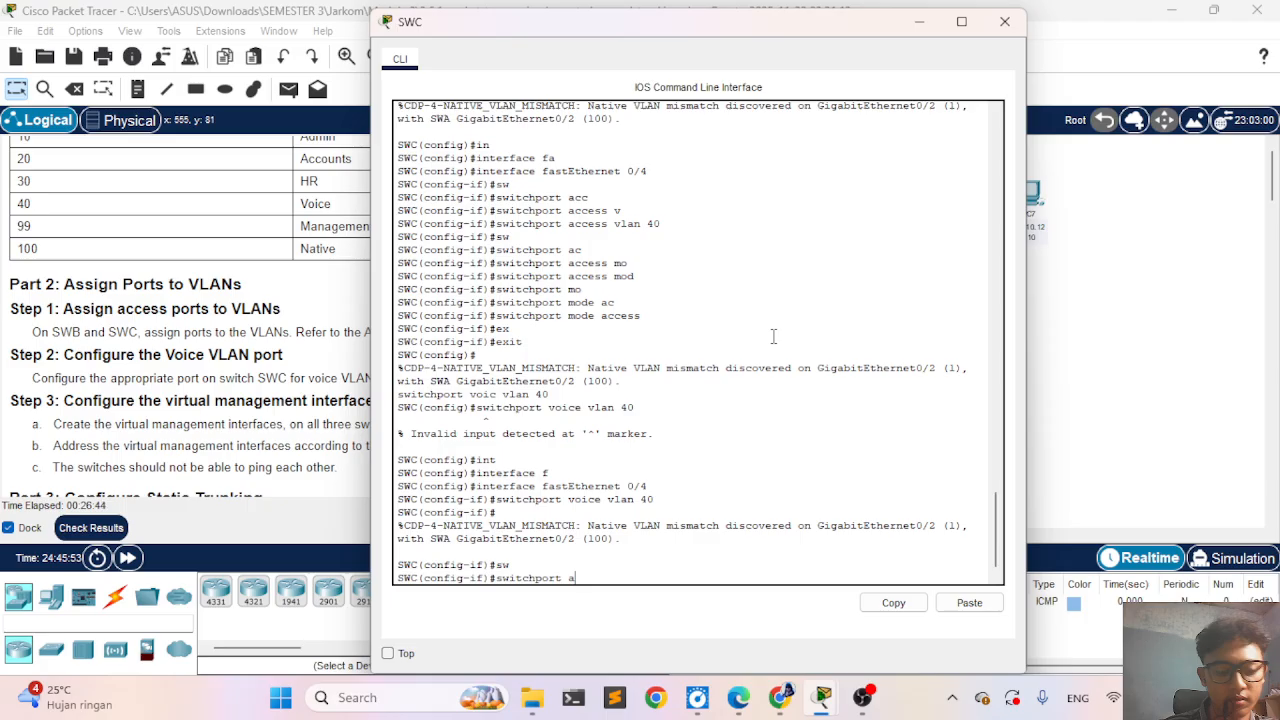
pyautogui.press('Tab')
pyautogui.write('v')
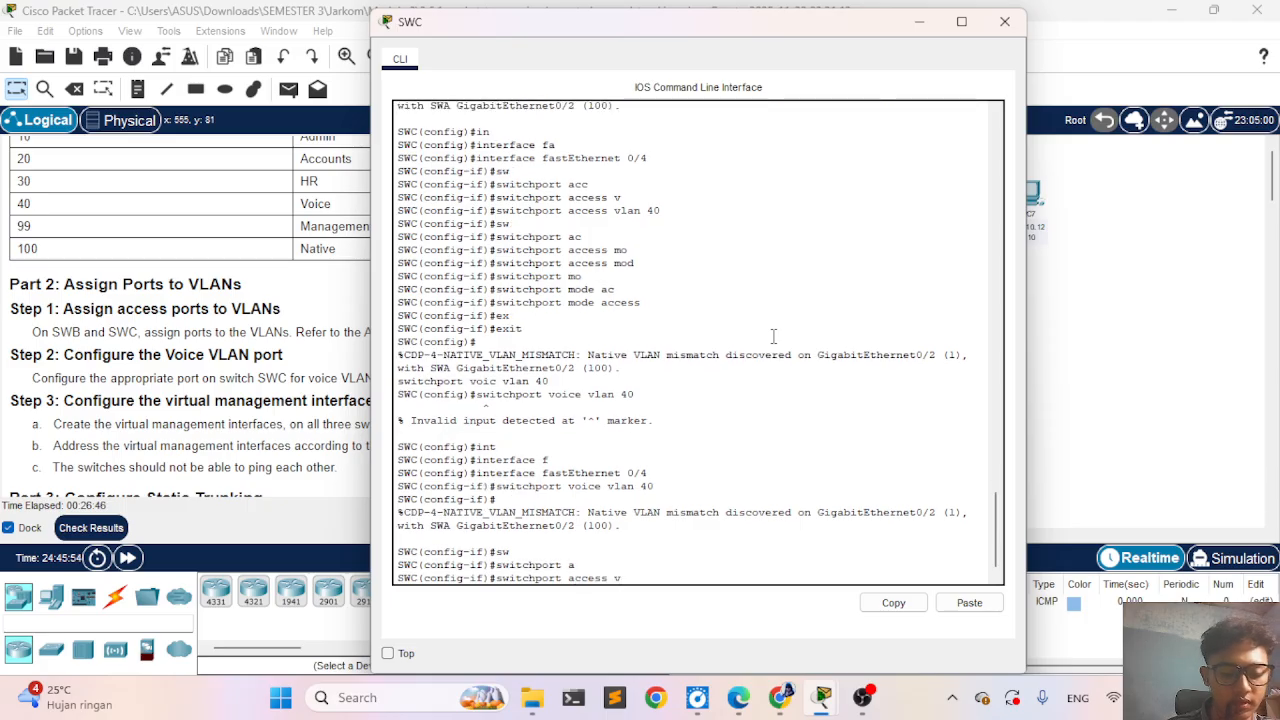
pyautogui.press('Tab')
pyautogui.write('10')
pyautogui.press('Return')
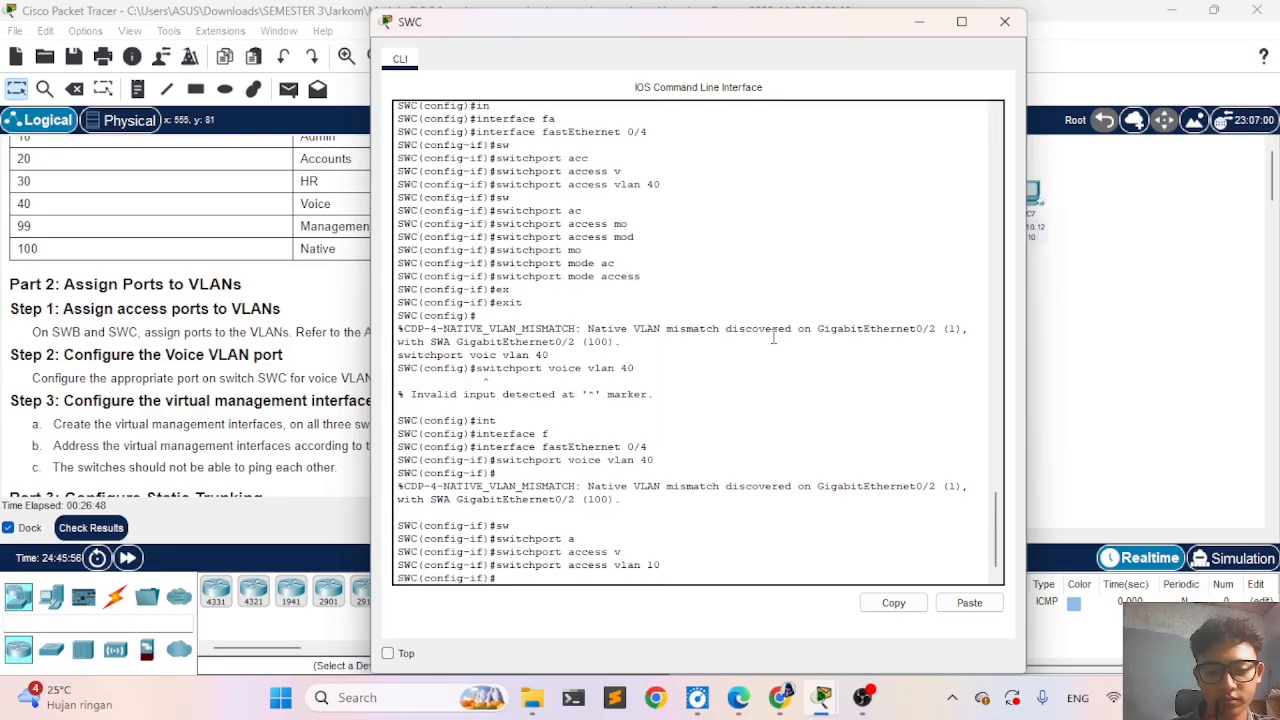
# - Set SWC's FastEthernet 0/4 to access mode with switchport mode access
pyautogui.write('s')
pyautogui.press('Tab')
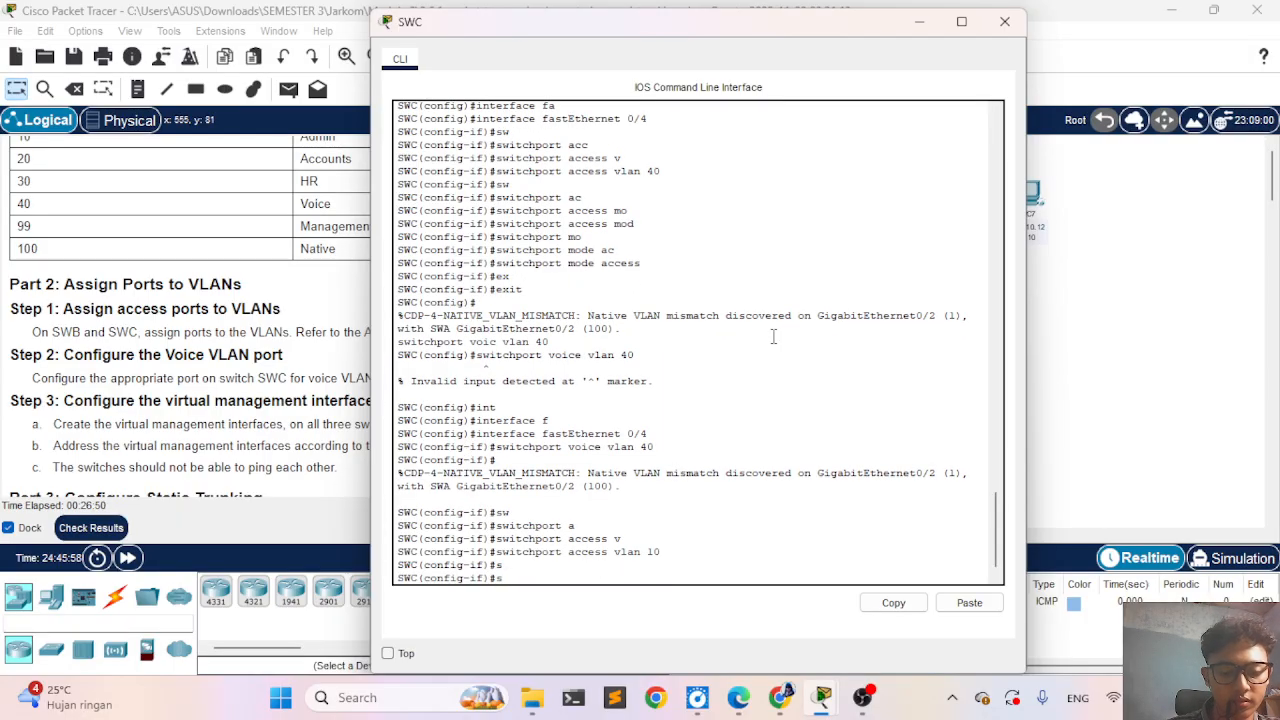
pyautogui.write('w')
pyautogui.press('Tab')
pyautogui.write('mo')
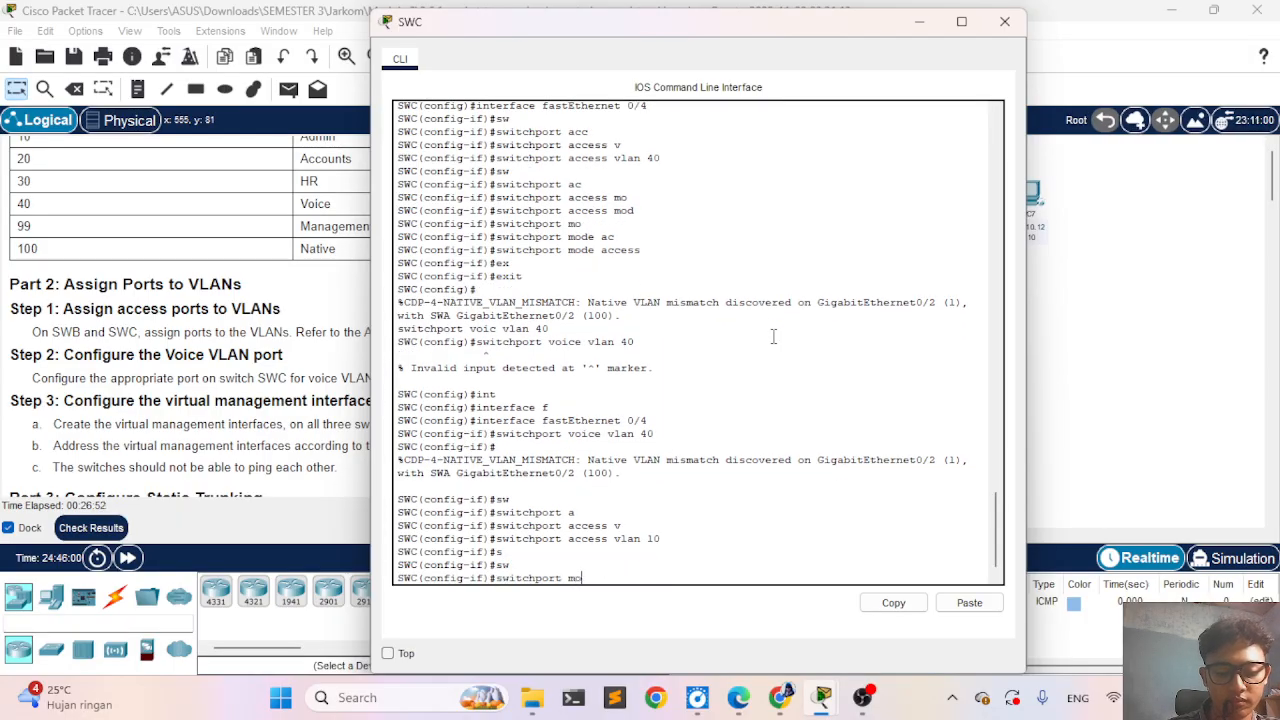
pyautogui.press('Tab')
pyautogui.write('a')
pyautogui.press('Tab')
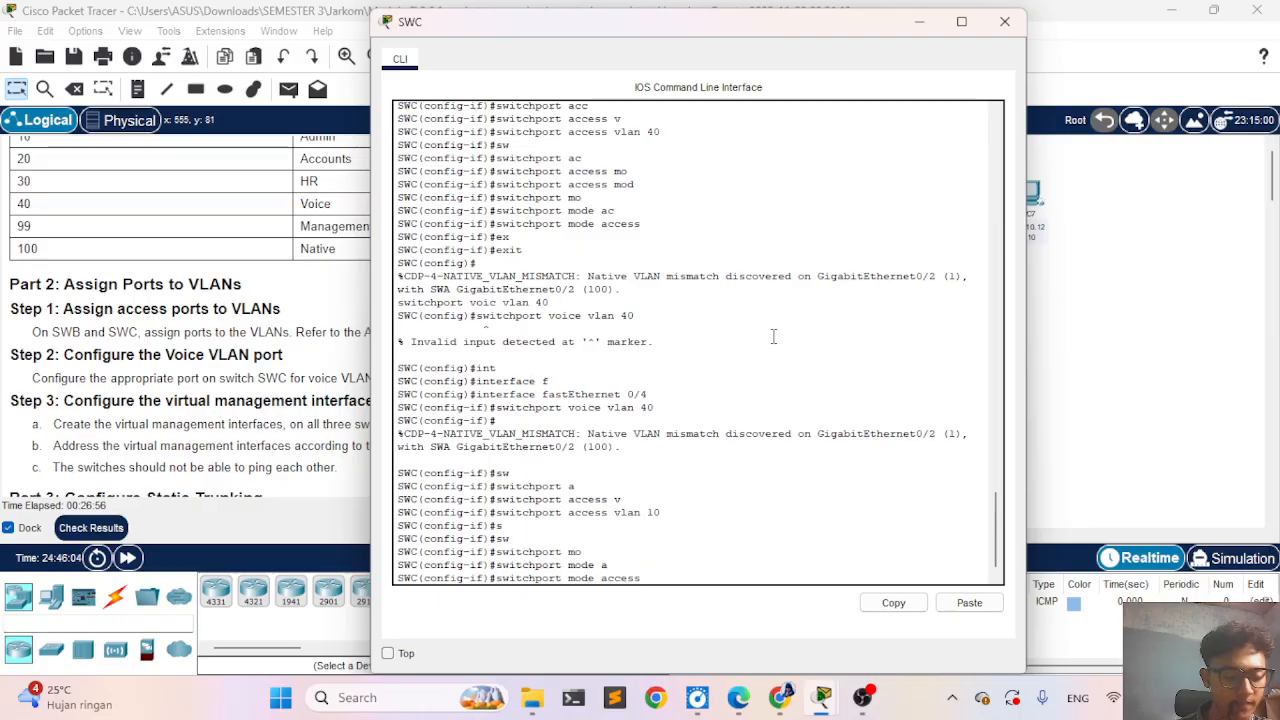
pyautogui.press('Return')
# - Check the activity results and review the assessment items for SWC's ports and Vlan99, then close the results
pyautogui.click(91, 527)
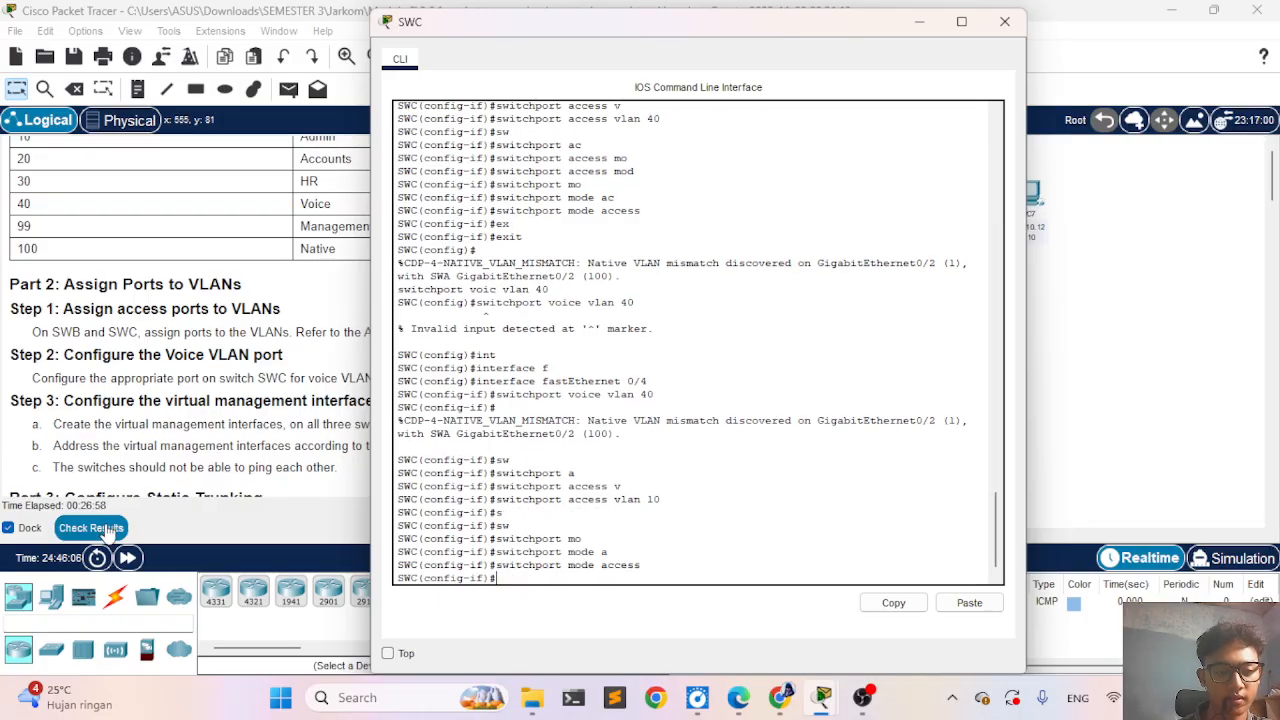
pyautogui.click(187, 133)
pyautogui.scroll(-10, 214, 486)
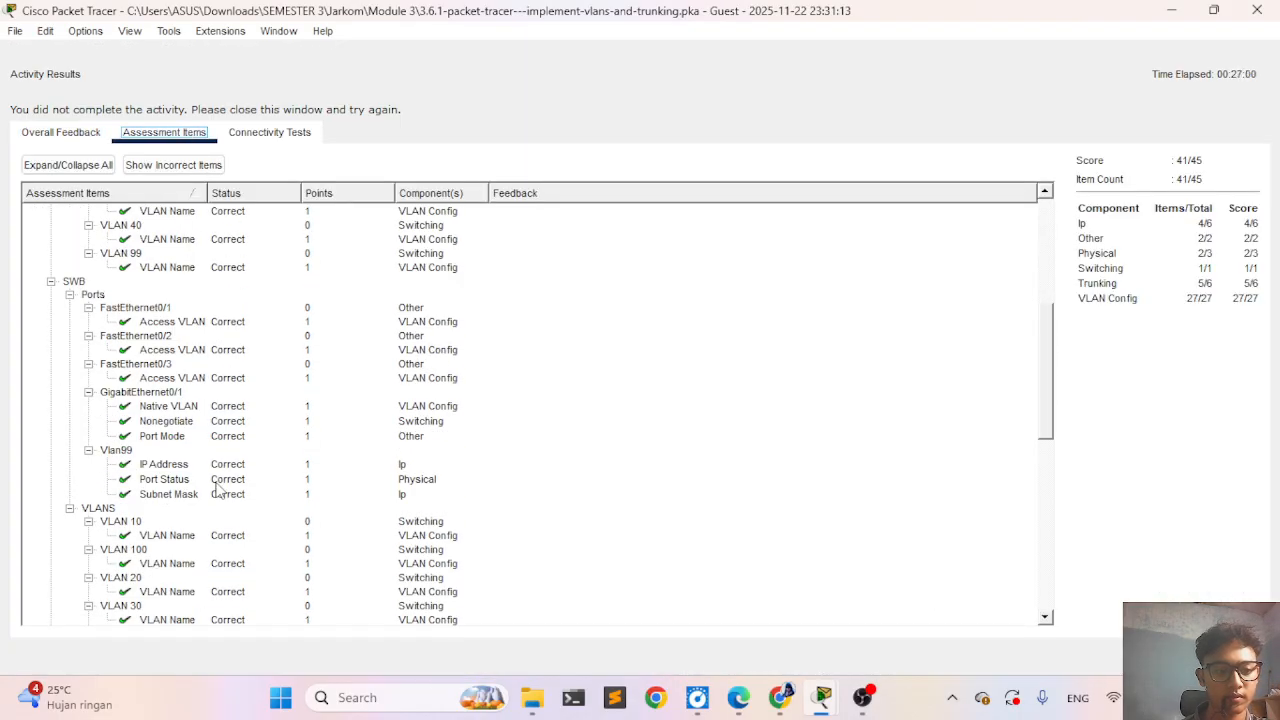
pyautogui.scroll(-5, 218, 488)
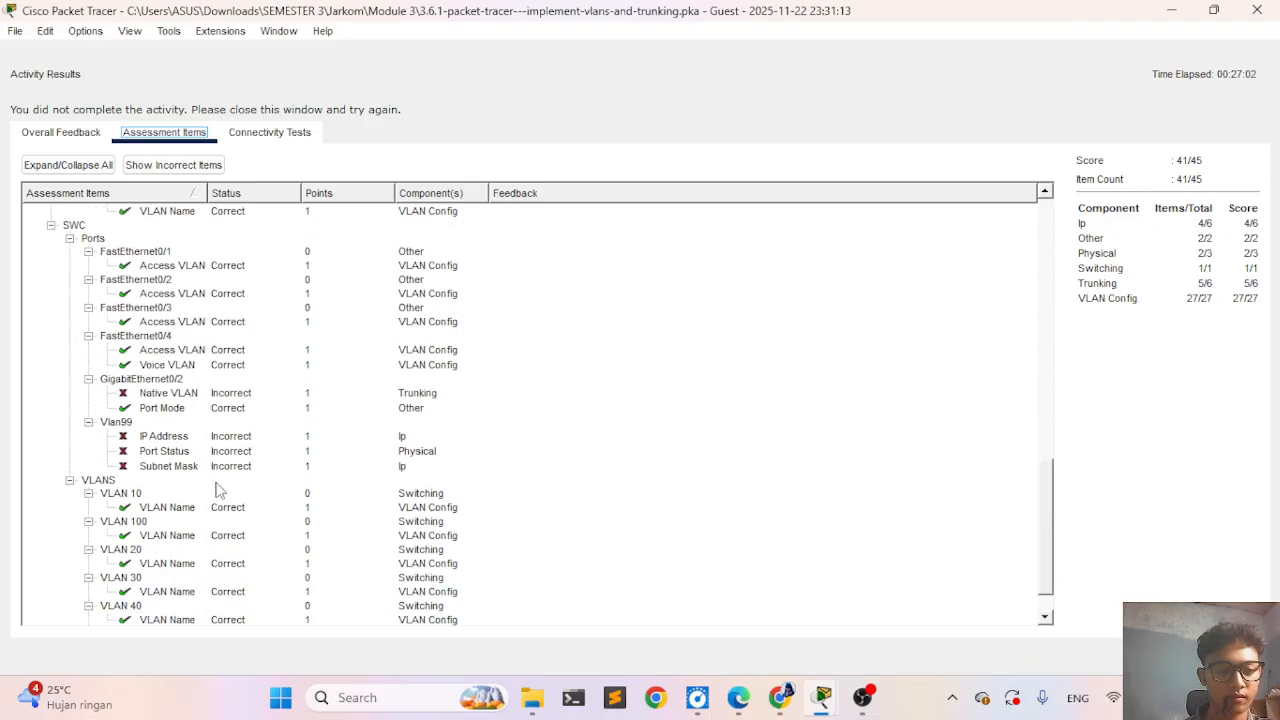
pyautogui.scroll(-1, 218, 490)
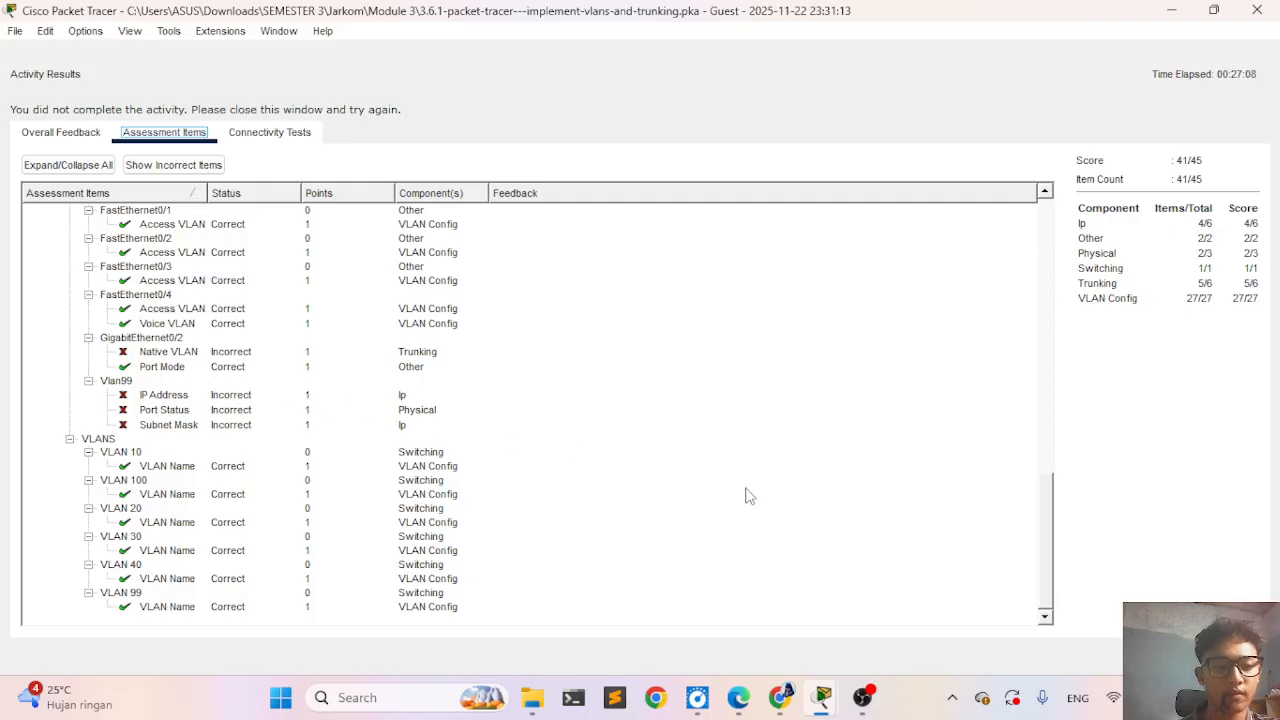
pyautogui.click(1228, 656)
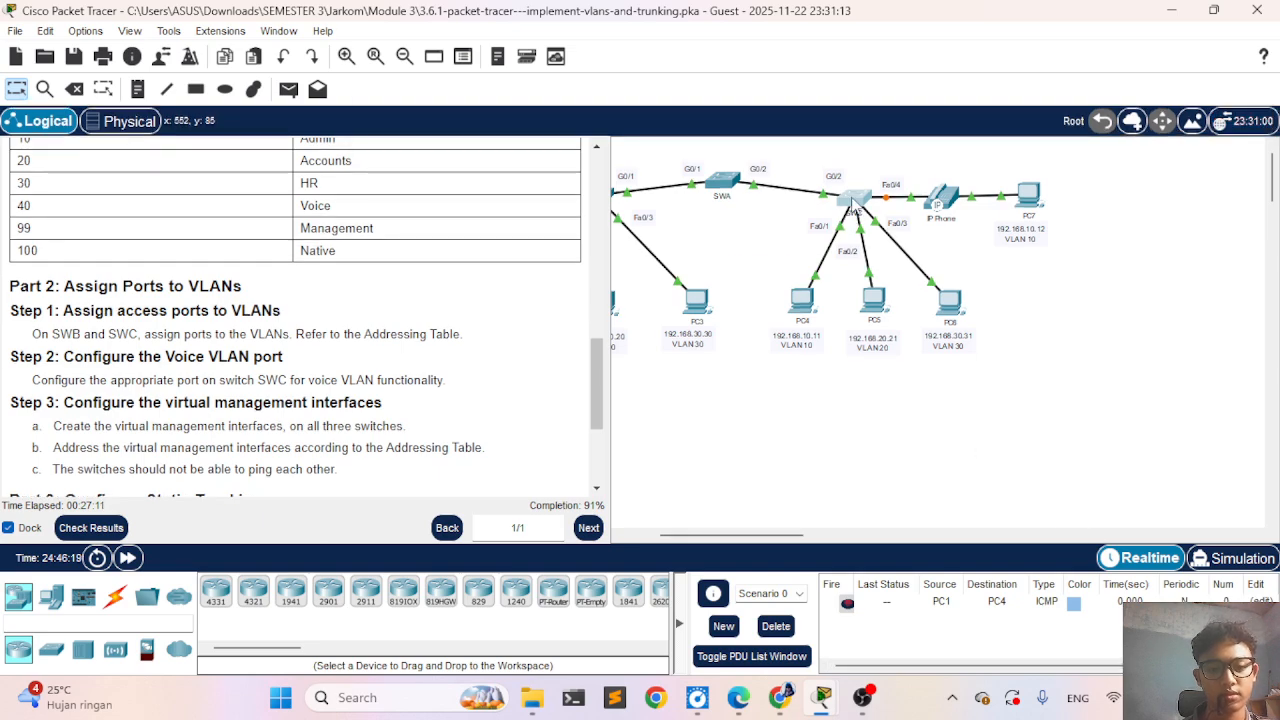
# - Reopen SWC's command line and leave FastEthernet 0/4's interface configuration mode with exit
pyautogui.click(856, 200)
pyautogui.write('ex')
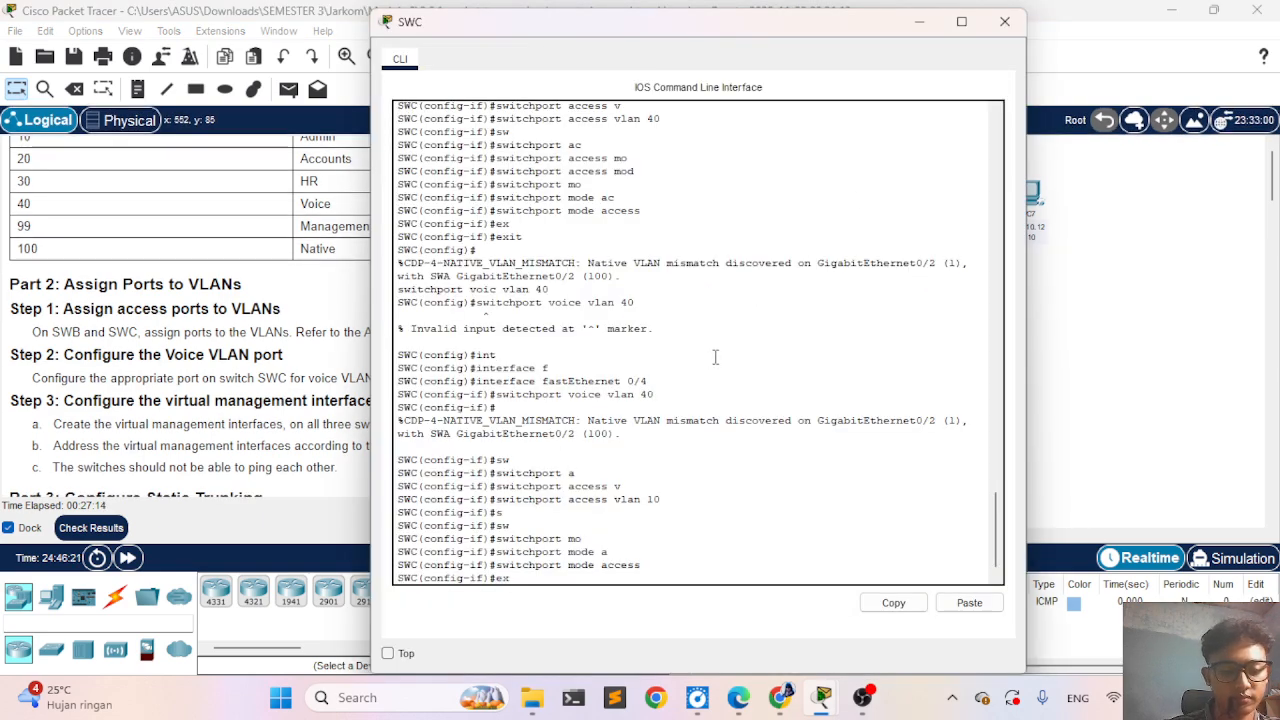
pyautogui.press('Tab')
pyautogui.press('Return')
# - Enter interface configuration mode for SWC's trunk port with interface gigabitEthernet 0/2
pyautogui.write('iin')
pyautogui.press('Tab')
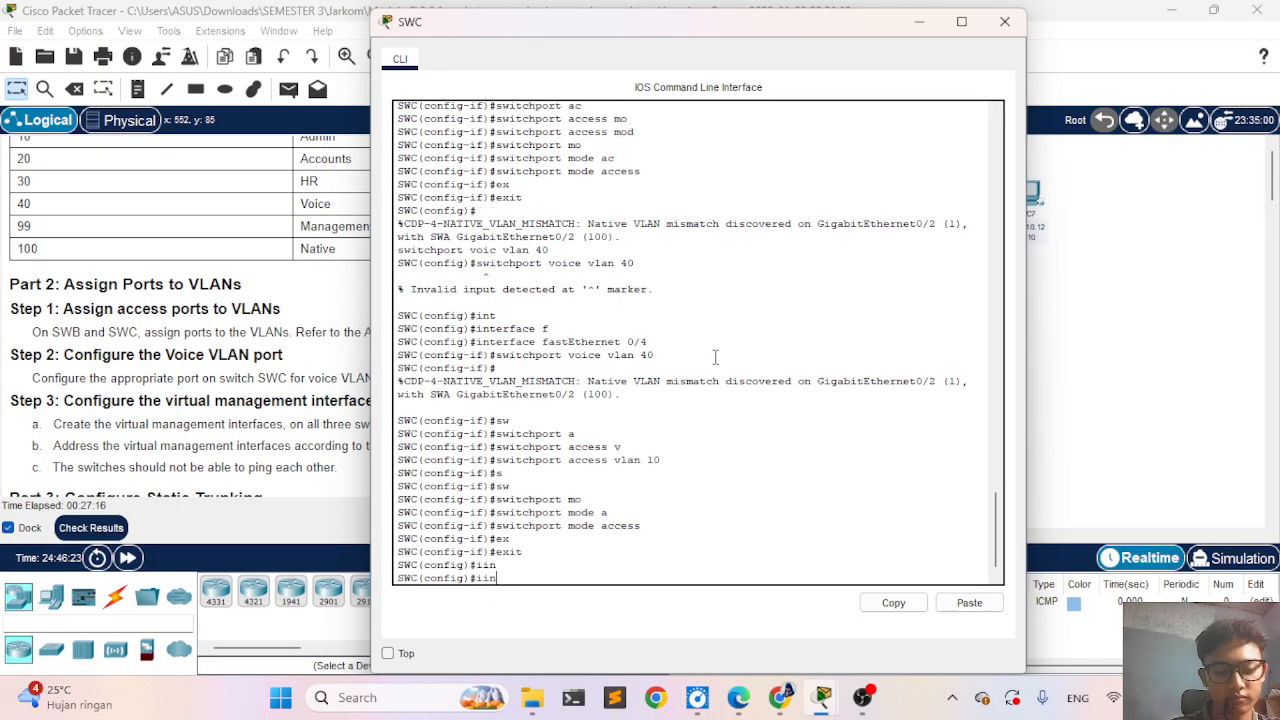
pyautogui.write('t')
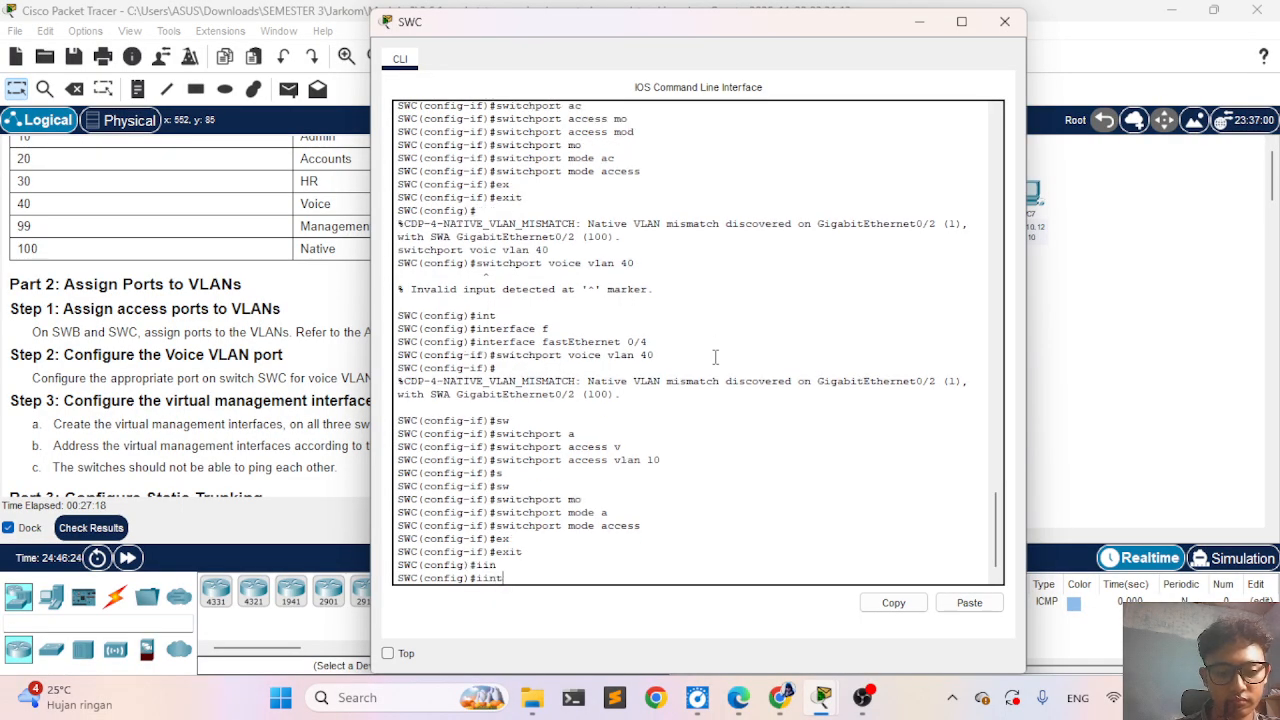
pyautogui.press('BackSpace')
pyautogui.press('BackSpace')
pyautogui.press('BackSpace')
pyautogui.write('nt')
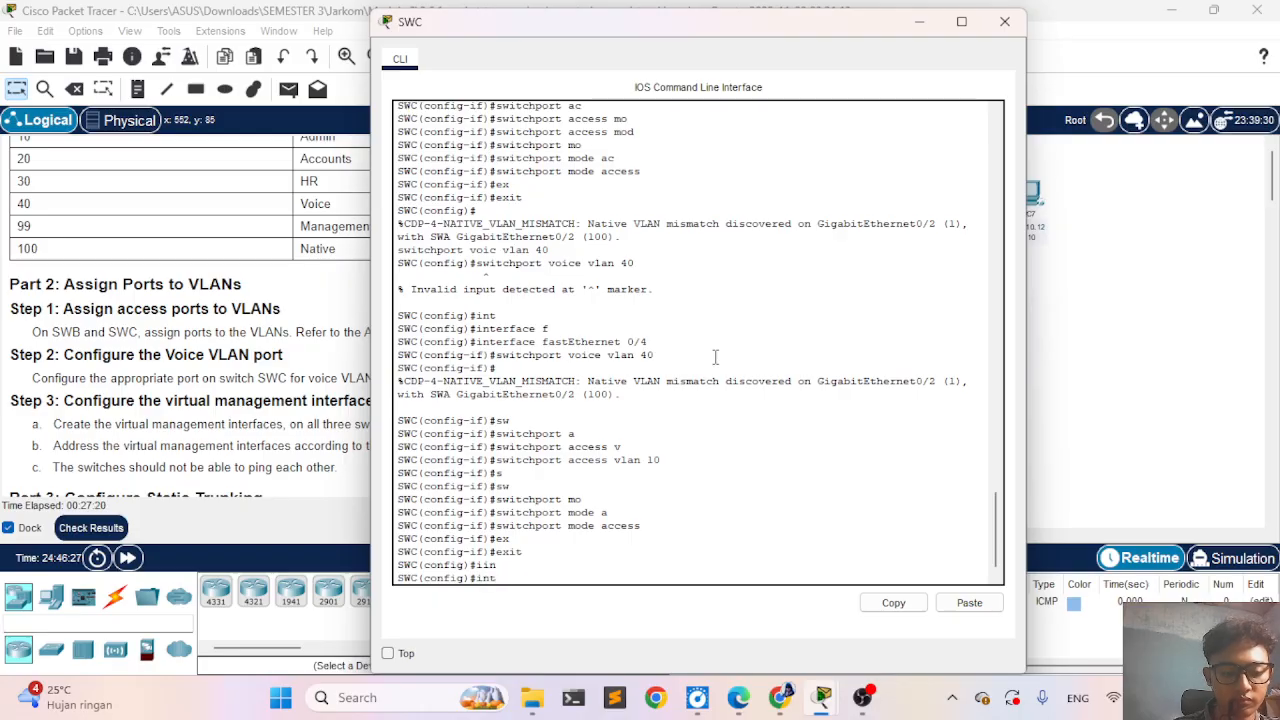
pyautogui.press('Tab')
pyautogui.write('d')
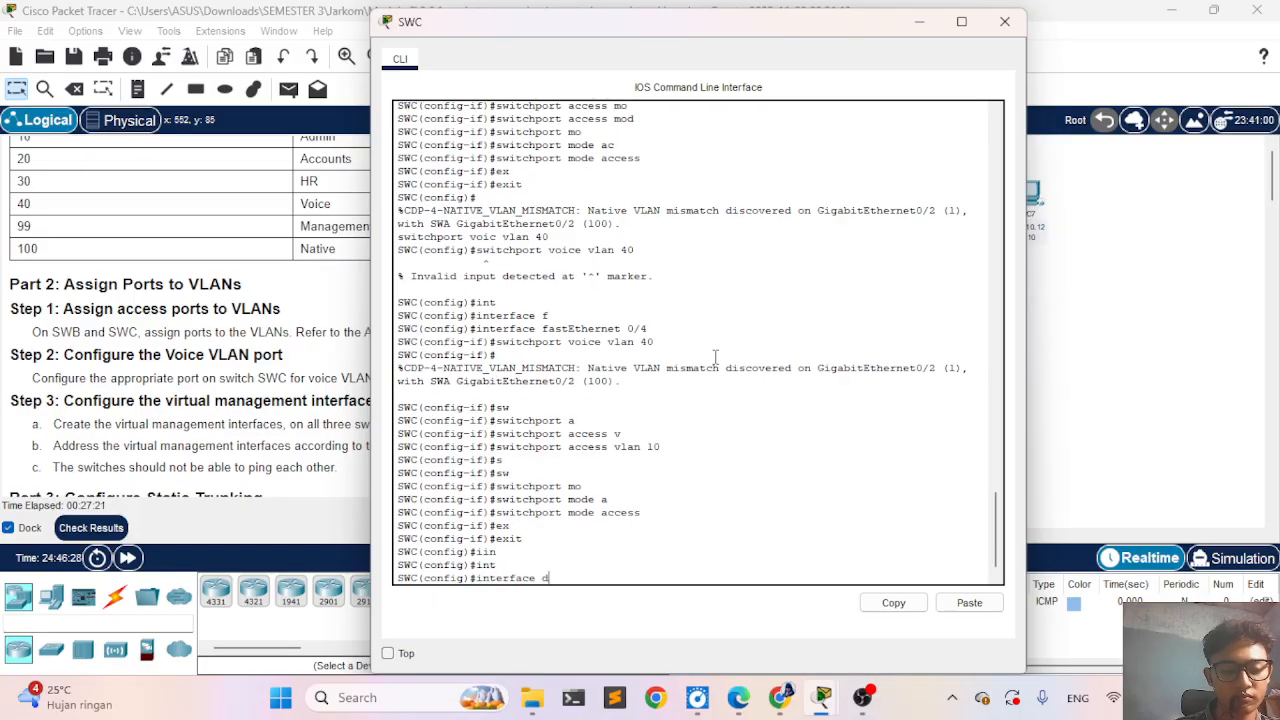
pyautogui.press('BackSpace')
pyautogui.write('g')
pyautogui.press('Tab')
pyautogui.write('0')
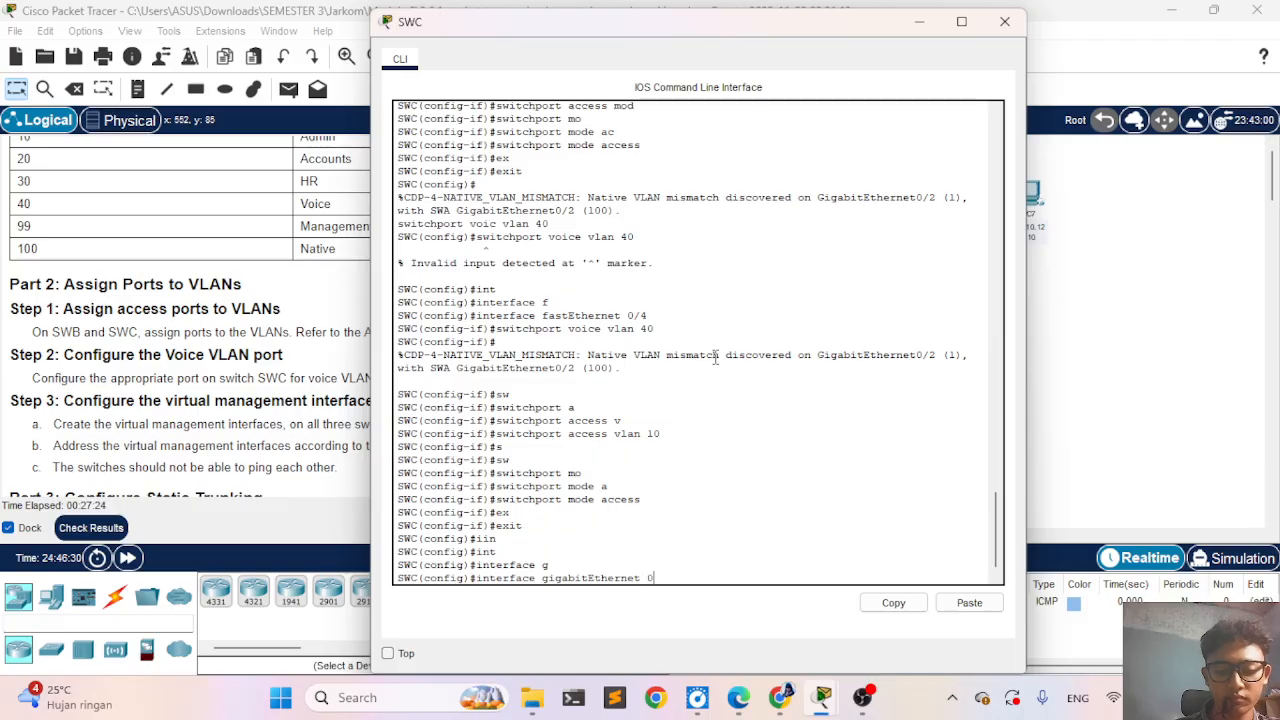
pyautogui.write('/2')
pyautogui.press('Return')
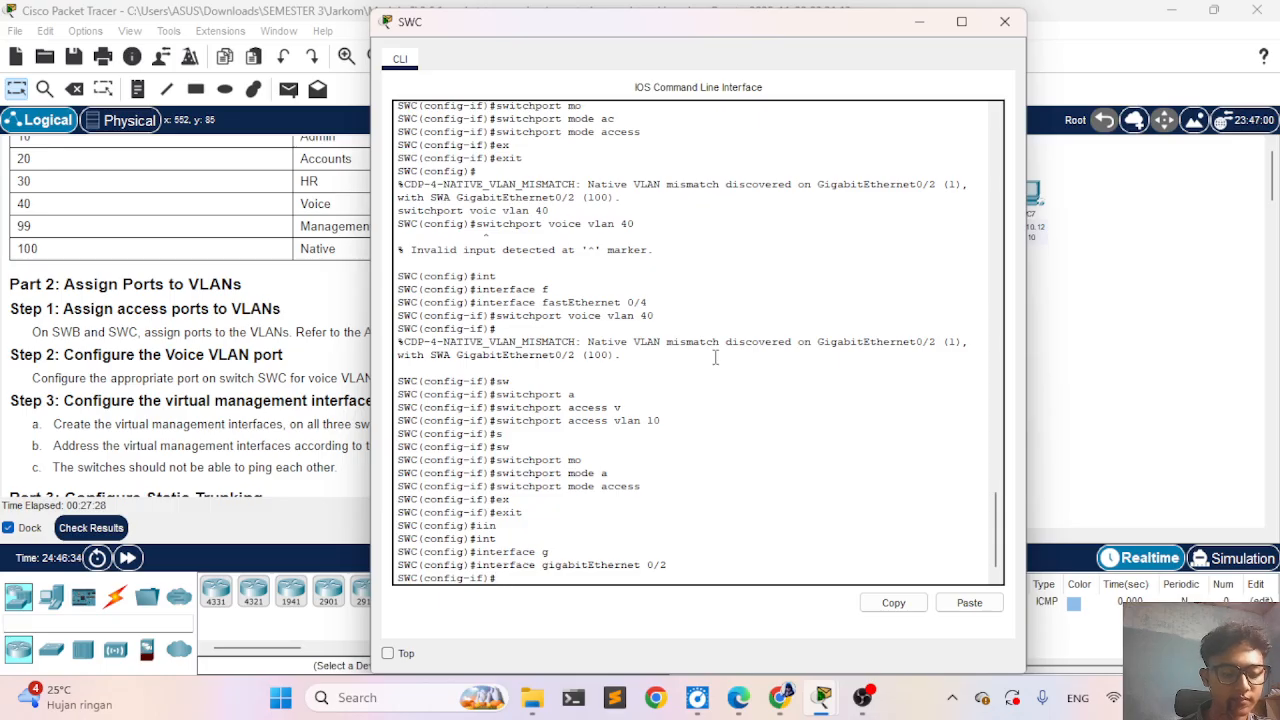
# - Assign access VLAN 20 to SWC's GigabitEthernet 0/2 with switchport access vlan 20
pyautogui.write('sw')
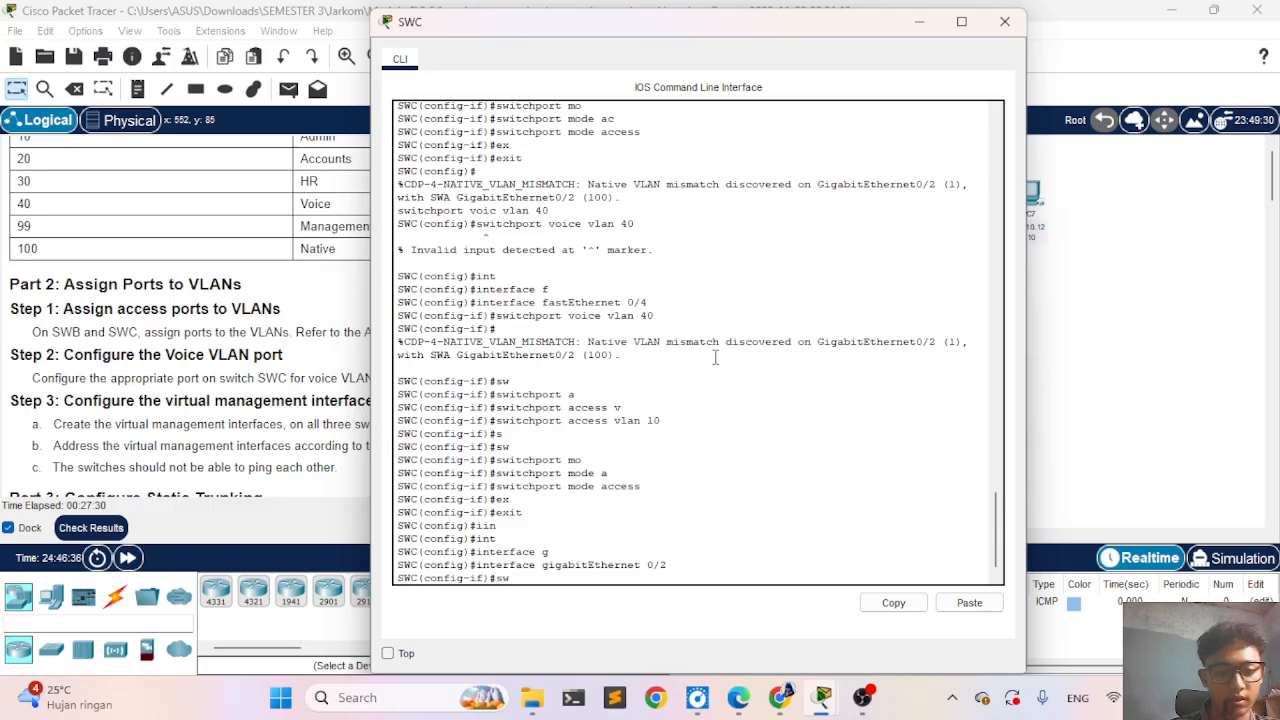
pyautogui.press('Tab')
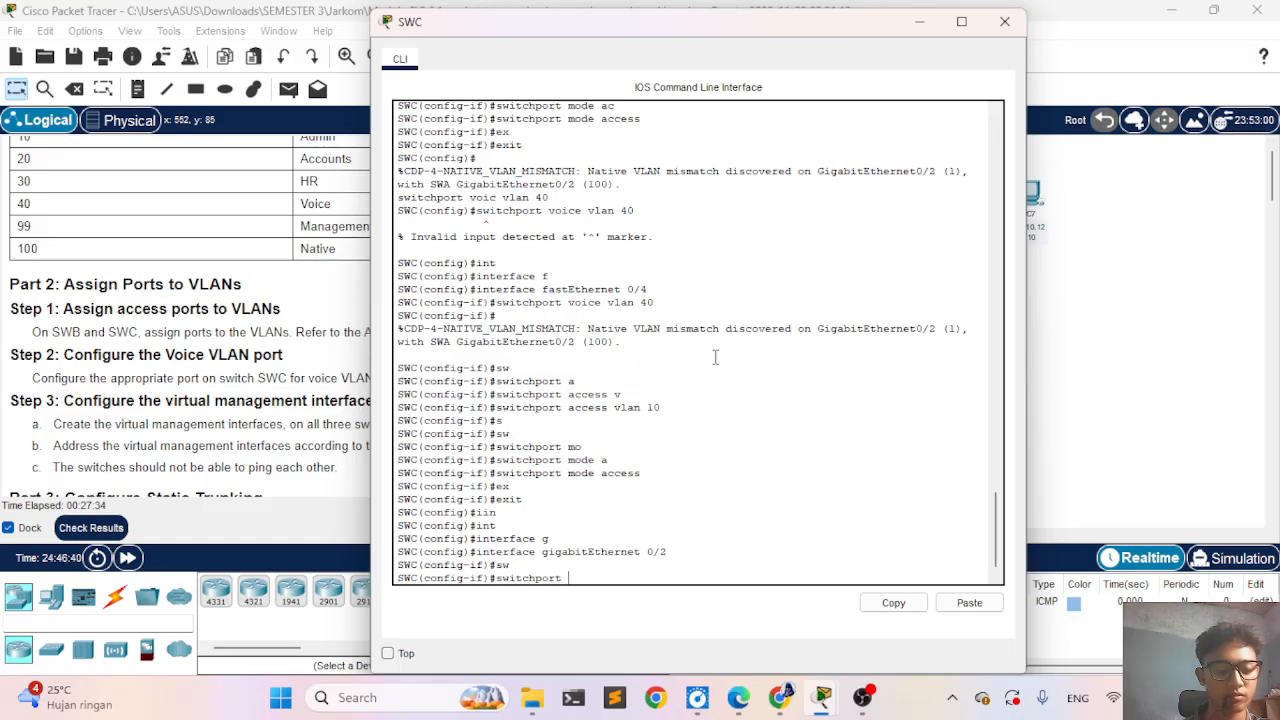
pyautogui.write('ac')
pyautogui.press('Tab')
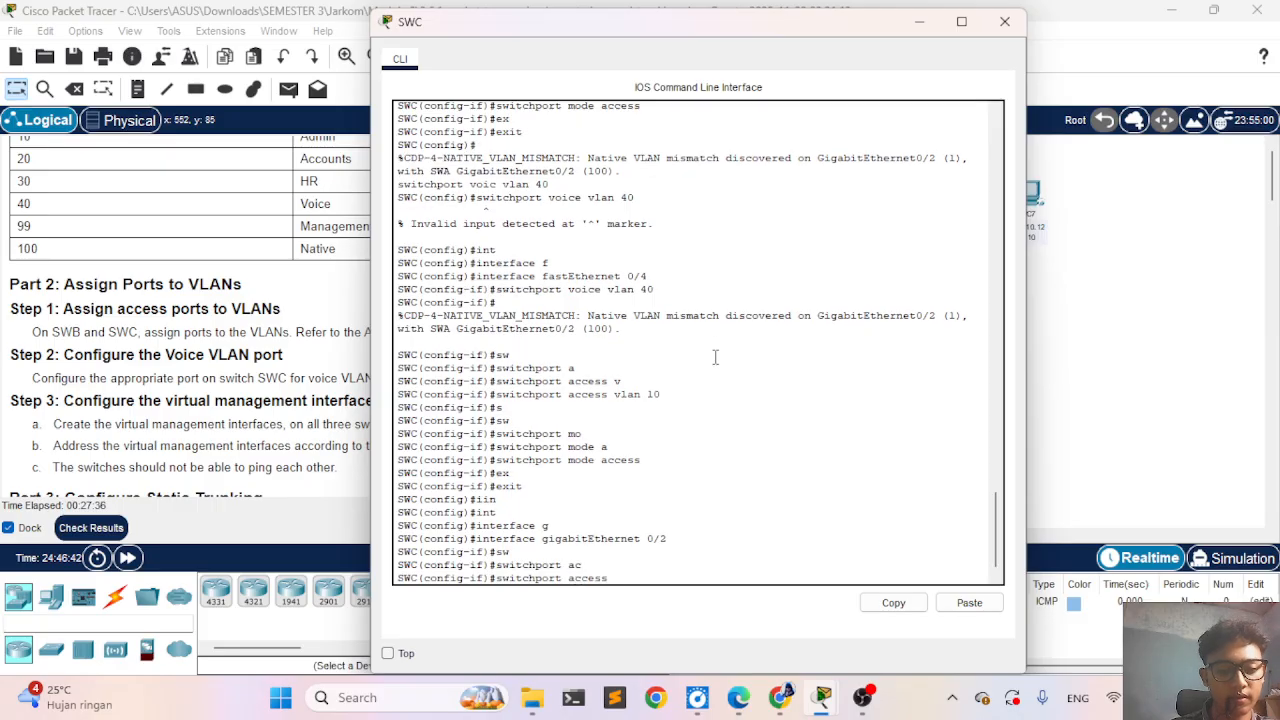
pyautogui.write('l')
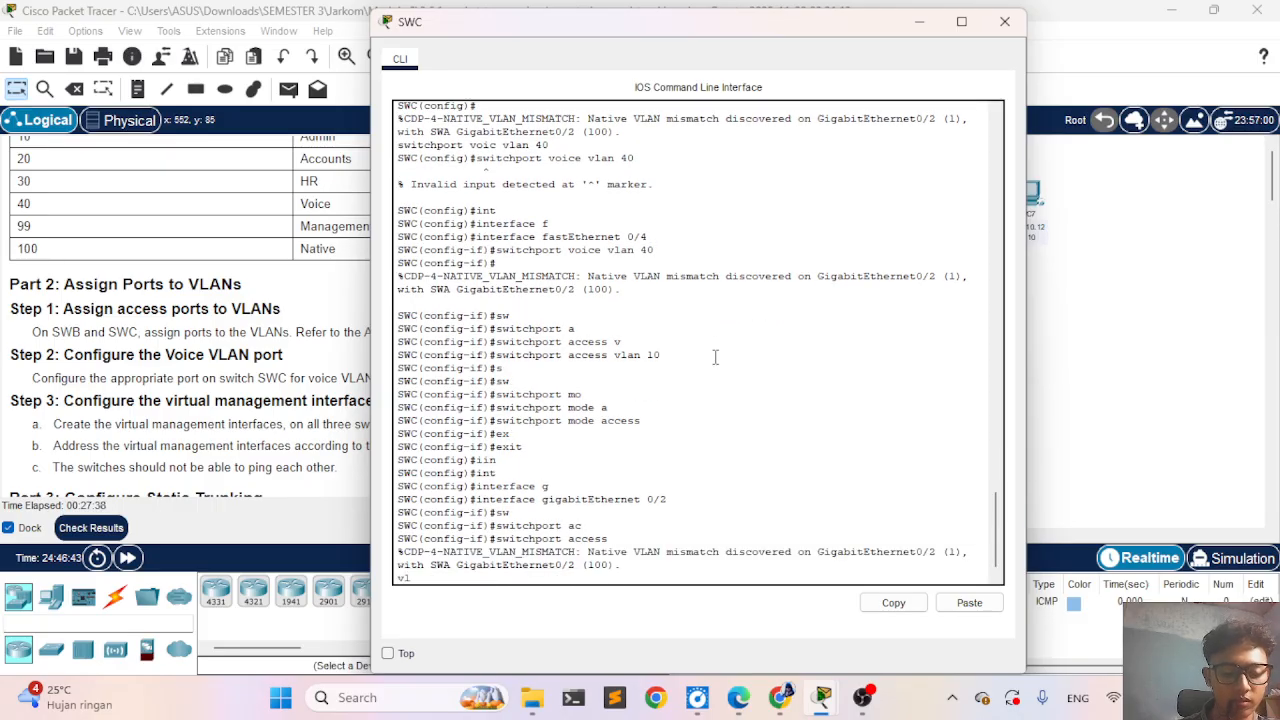
pyautogui.press('Tab')
pyautogui.write('20')
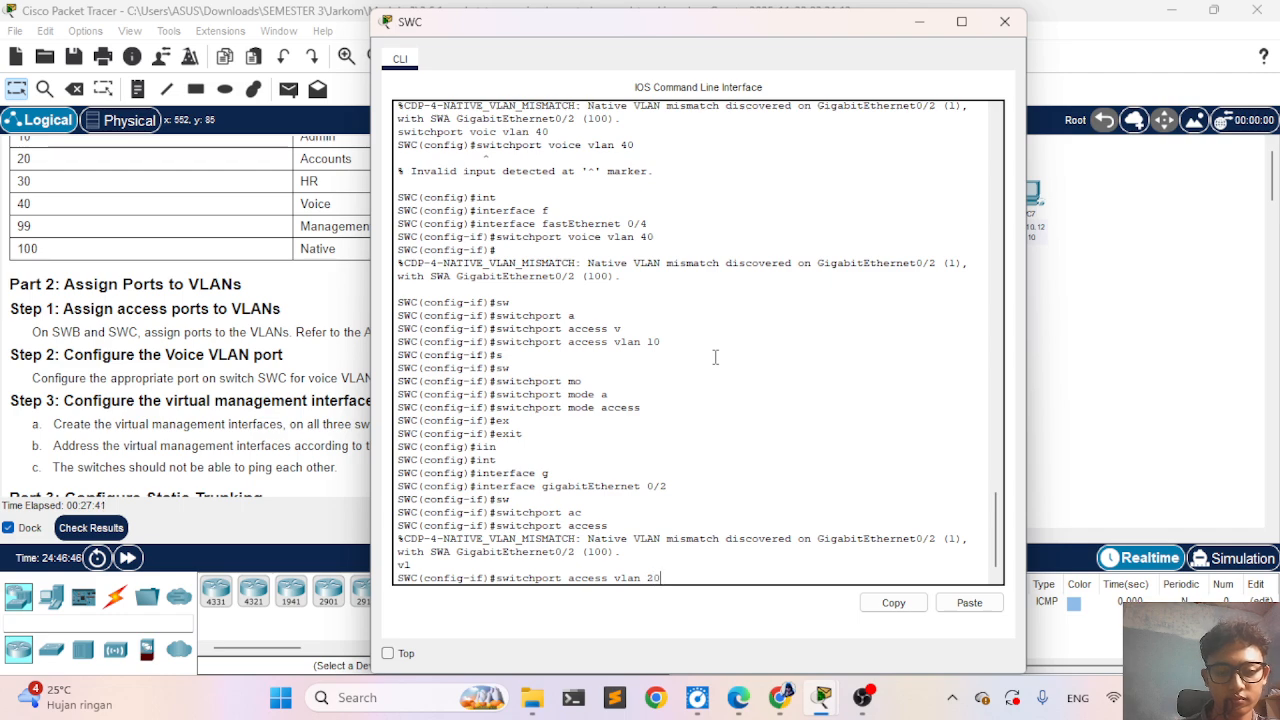
pyautogui.press('Return')
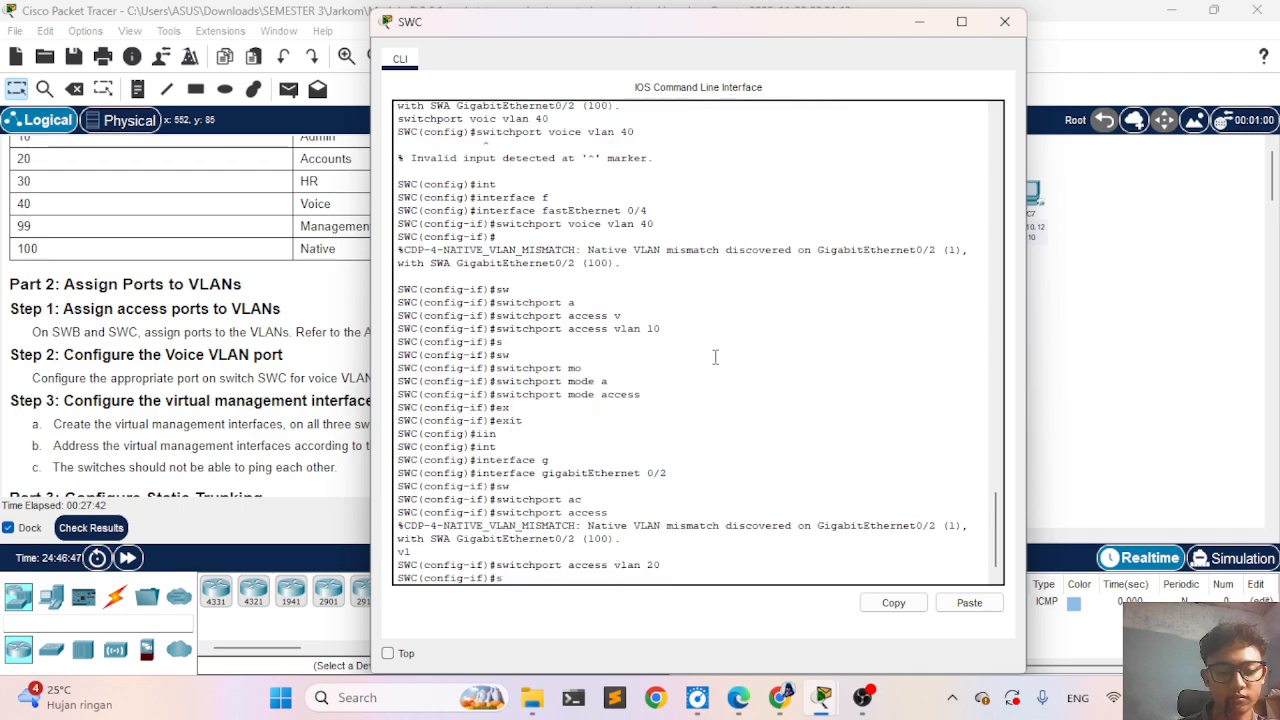
# - Set SWC's GigabitEthernet 0/2 to access mode with switchport mode access
pyautogui.write('sw')
pyautogui.press('Tab')
pyautogui.write('mo')
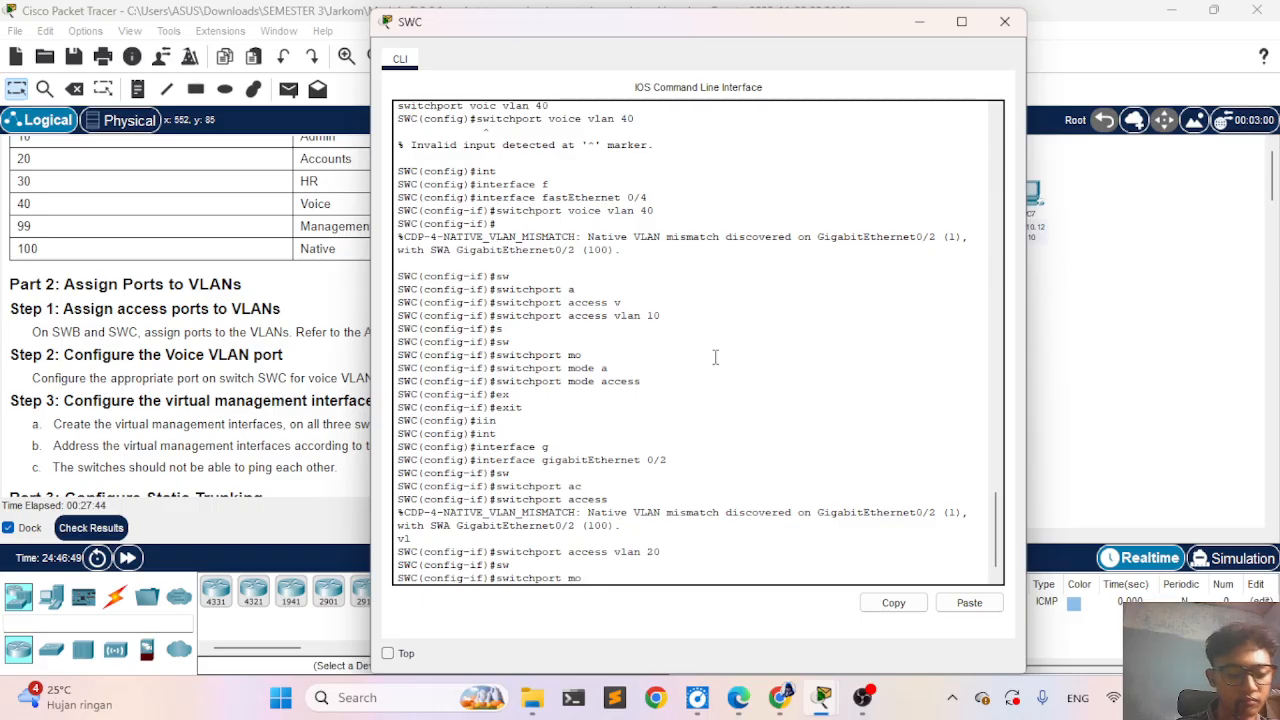
pyautogui.press('Tab')
pyautogui.write('a')
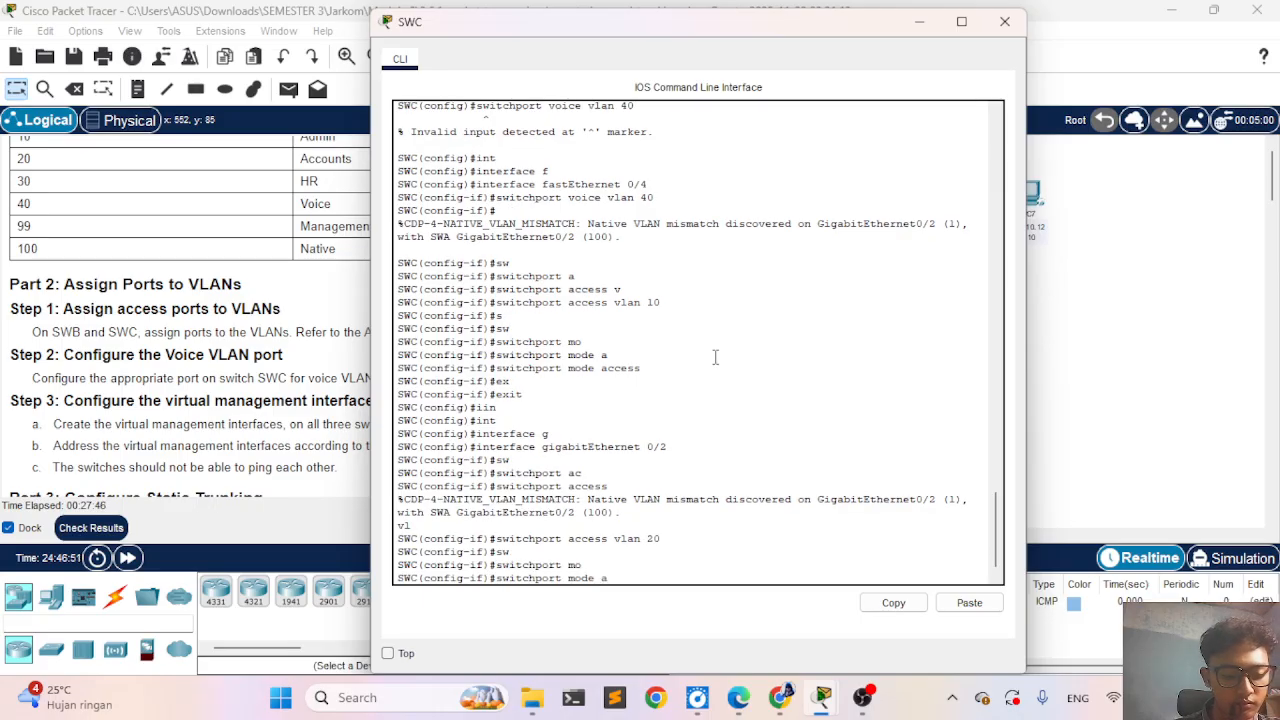
pyautogui.write('c')
pyautogui.press('Tab')
pyautogui.press('Return')
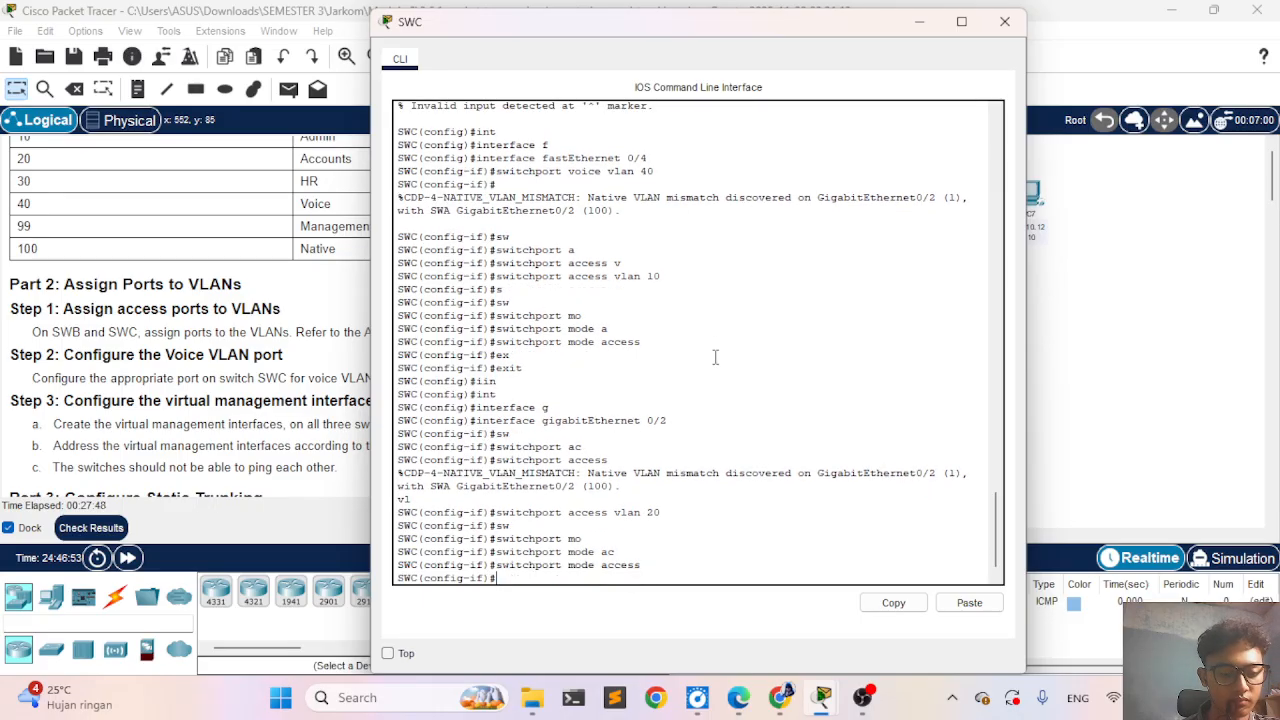
# - Check the activity results again and examine SWC's GigabitEthernet0/2 native VLAN and port mode items, then close the results
pyautogui.click(296, 428)
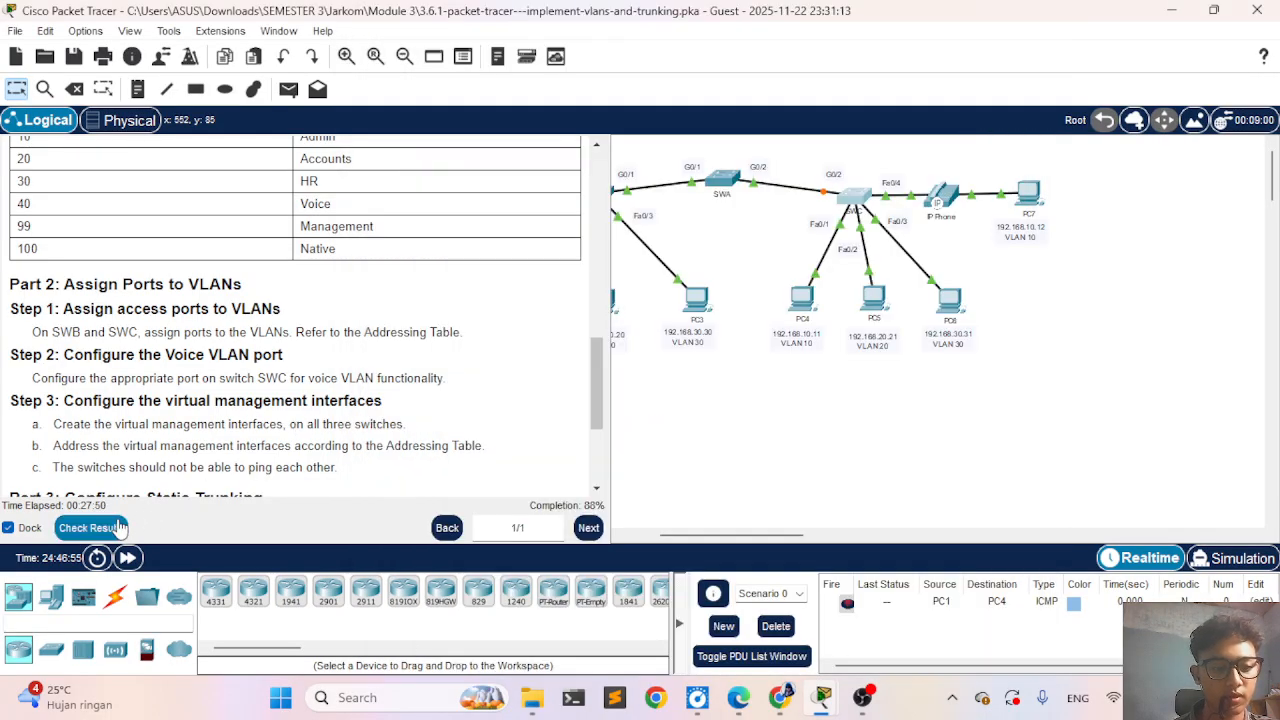
pyautogui.click(91, 527)
pyautogui.click(160, 134)
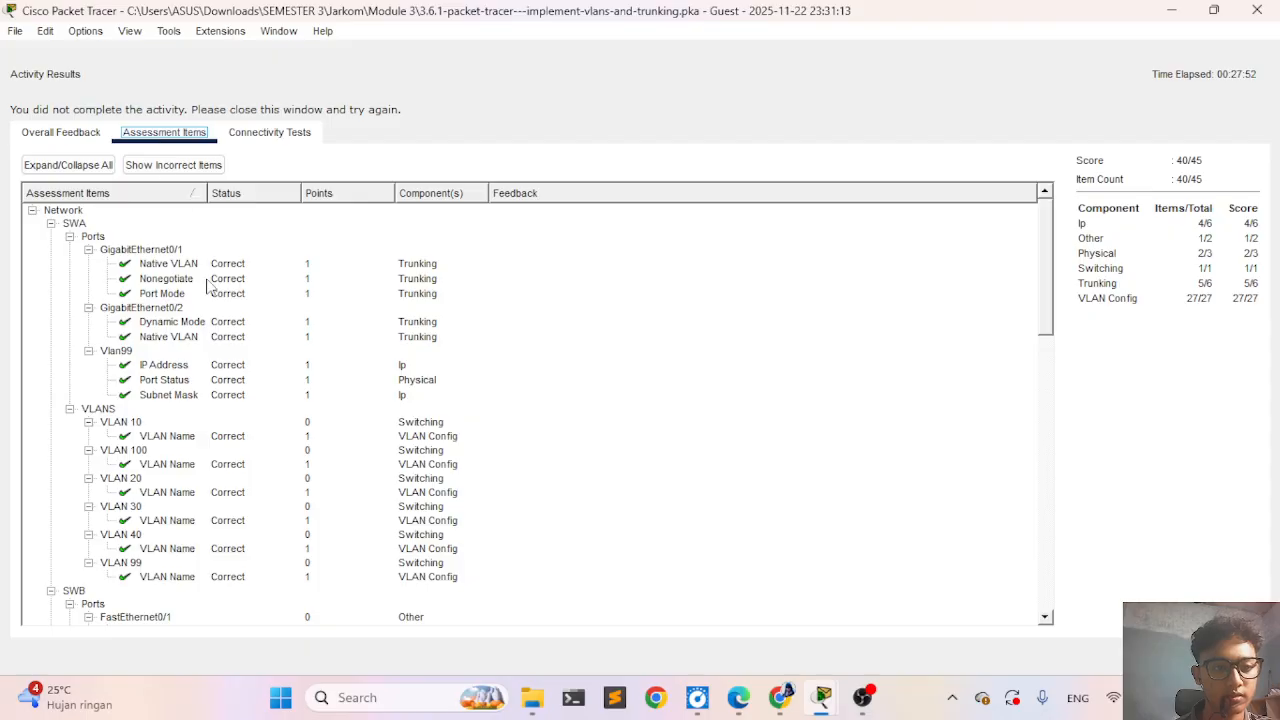
pyautogui.scroll(-6, 258, 372)
pyautogui.scroll(-5, 258, 372)
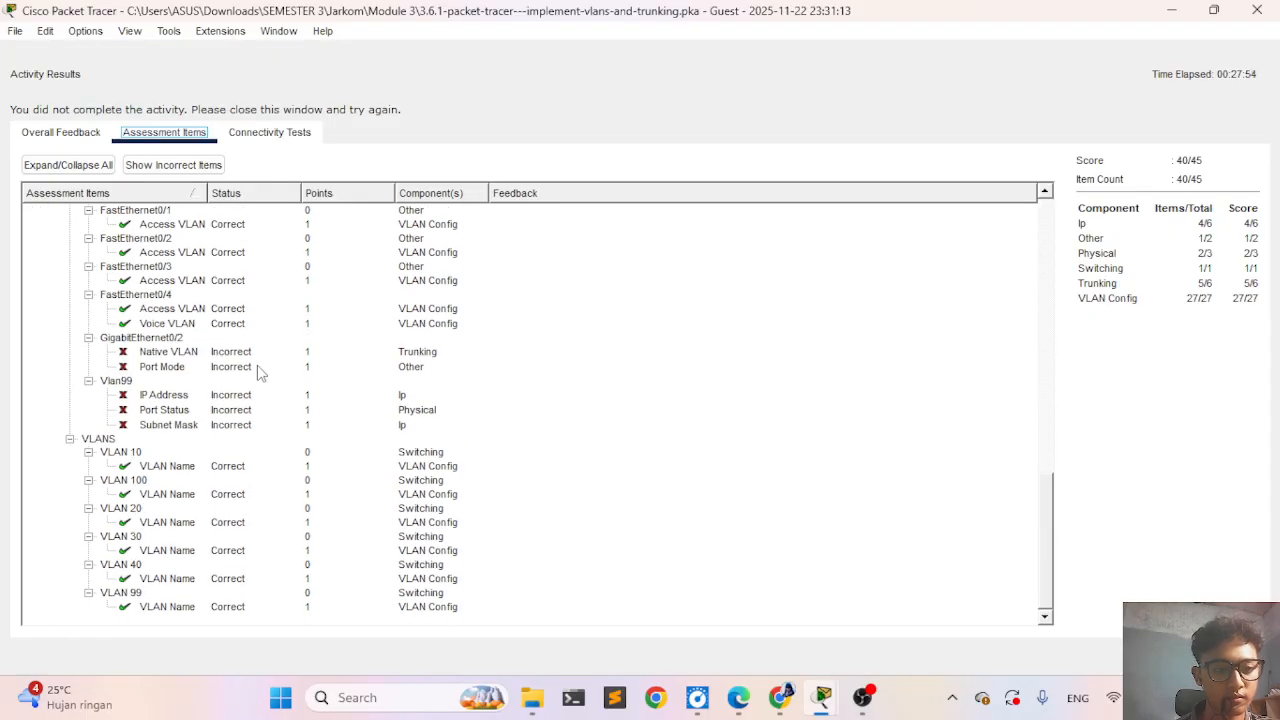
pyautogui.scroll(1, 258, 372)
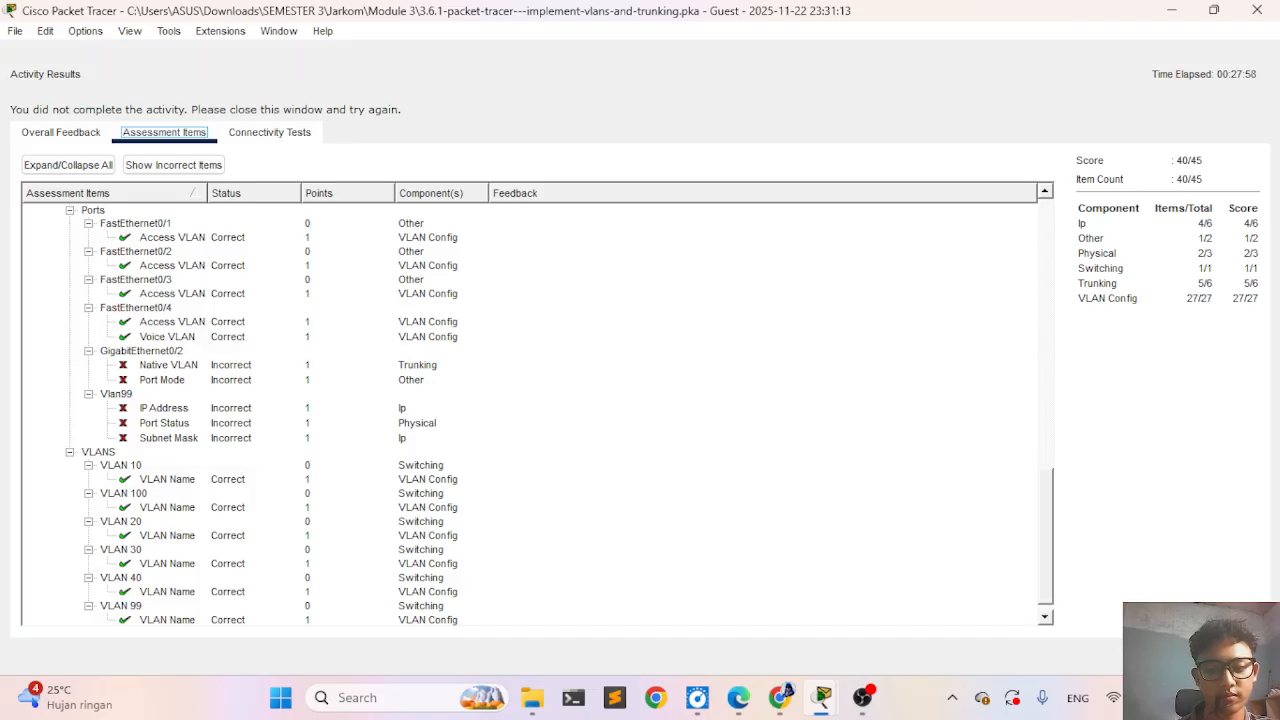
pyautogui.click(1230, 656)
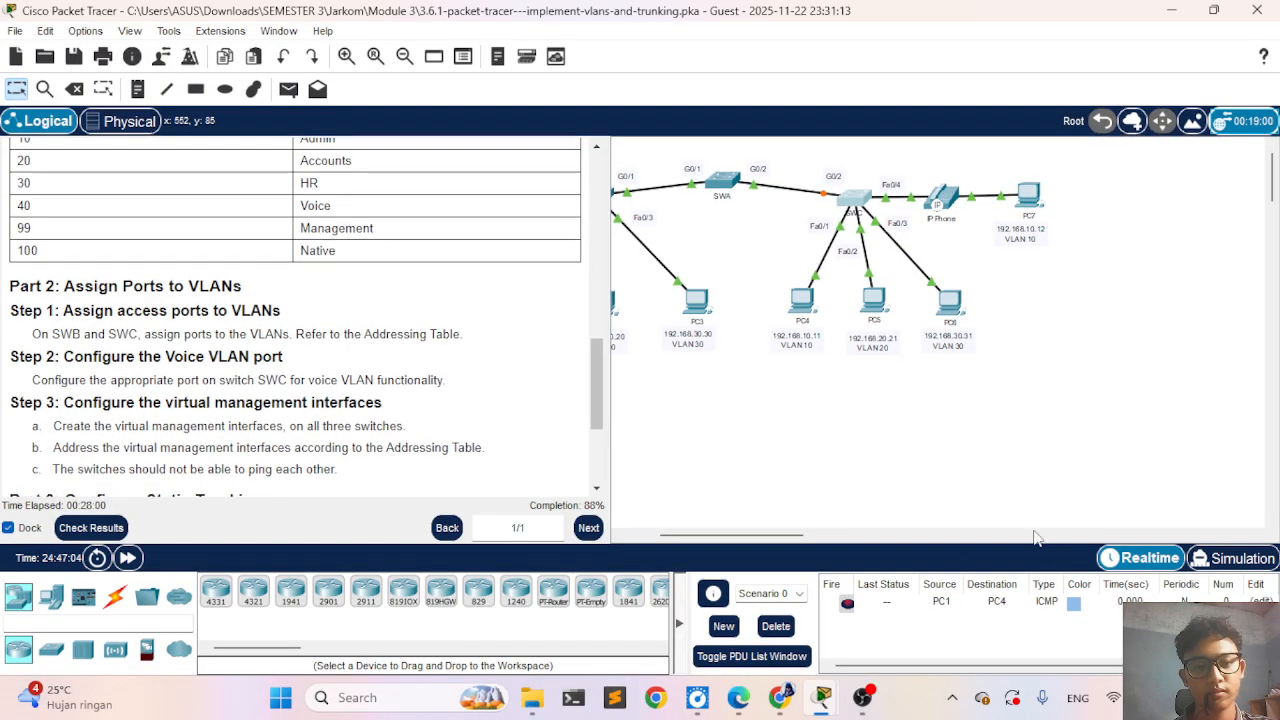
# - Open SWC's CLI and review the activity's trunking instructions and addressing table beside it
pyautogui.click(862, 196)
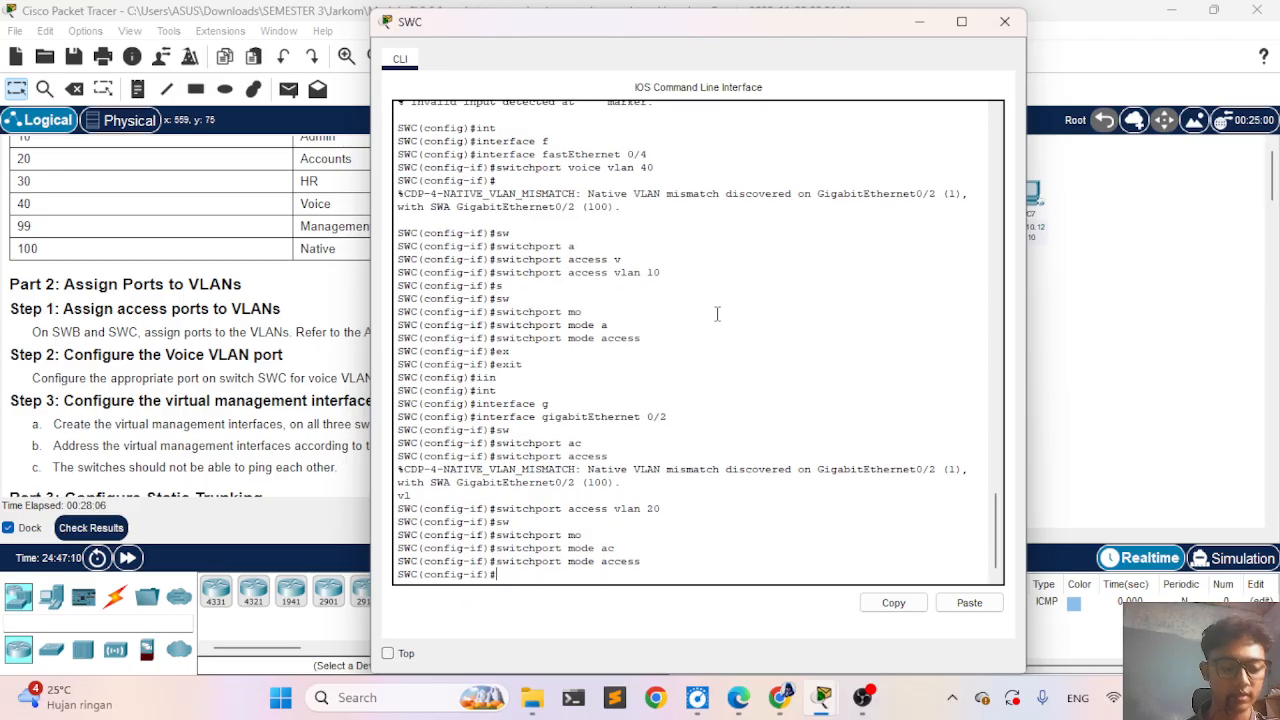
pyautogui.scroll(-4, 212, 372)
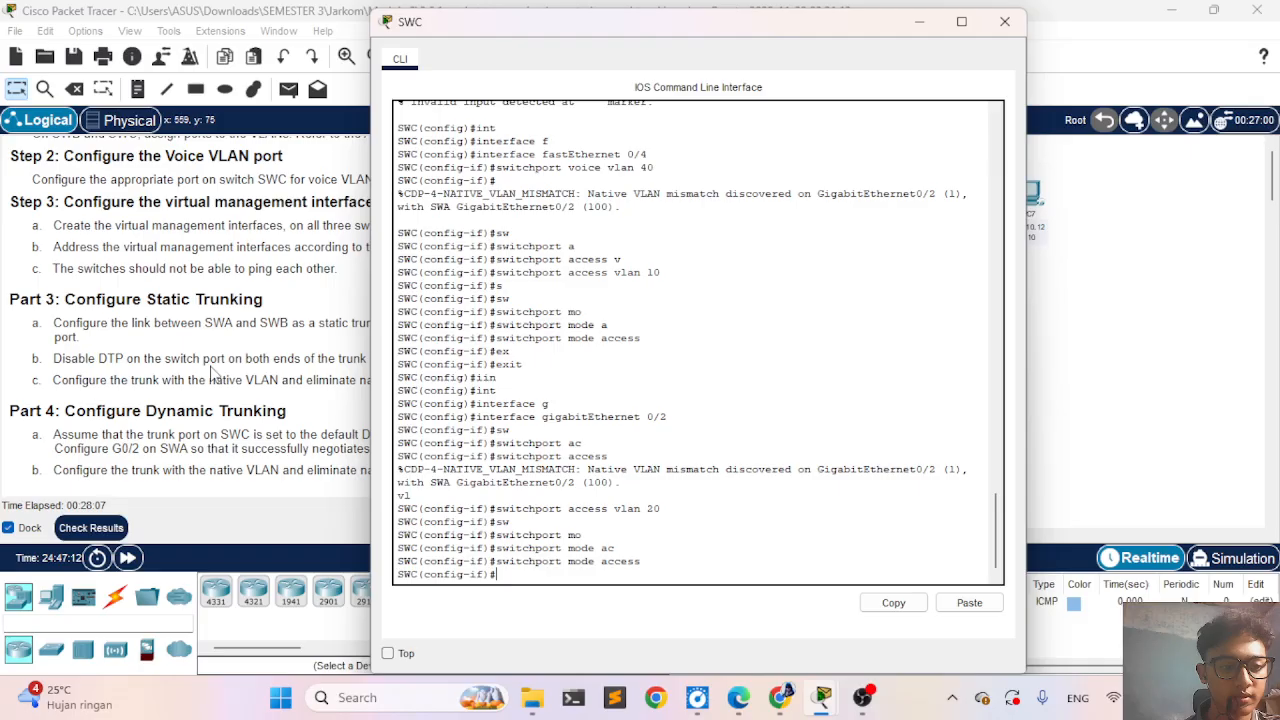
pyautogui.scroll(10, 212, 372)
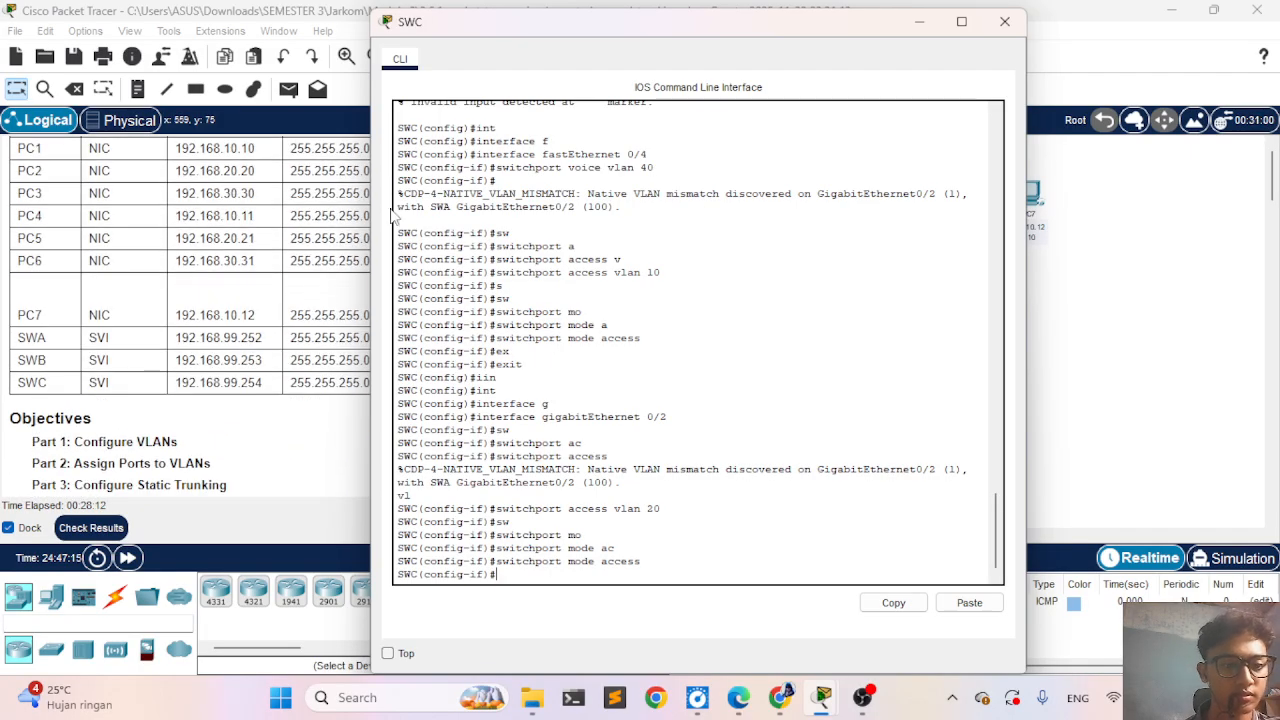
pyautogui.moveTo(493, 31); pyautogui.dragTo(299, 105)
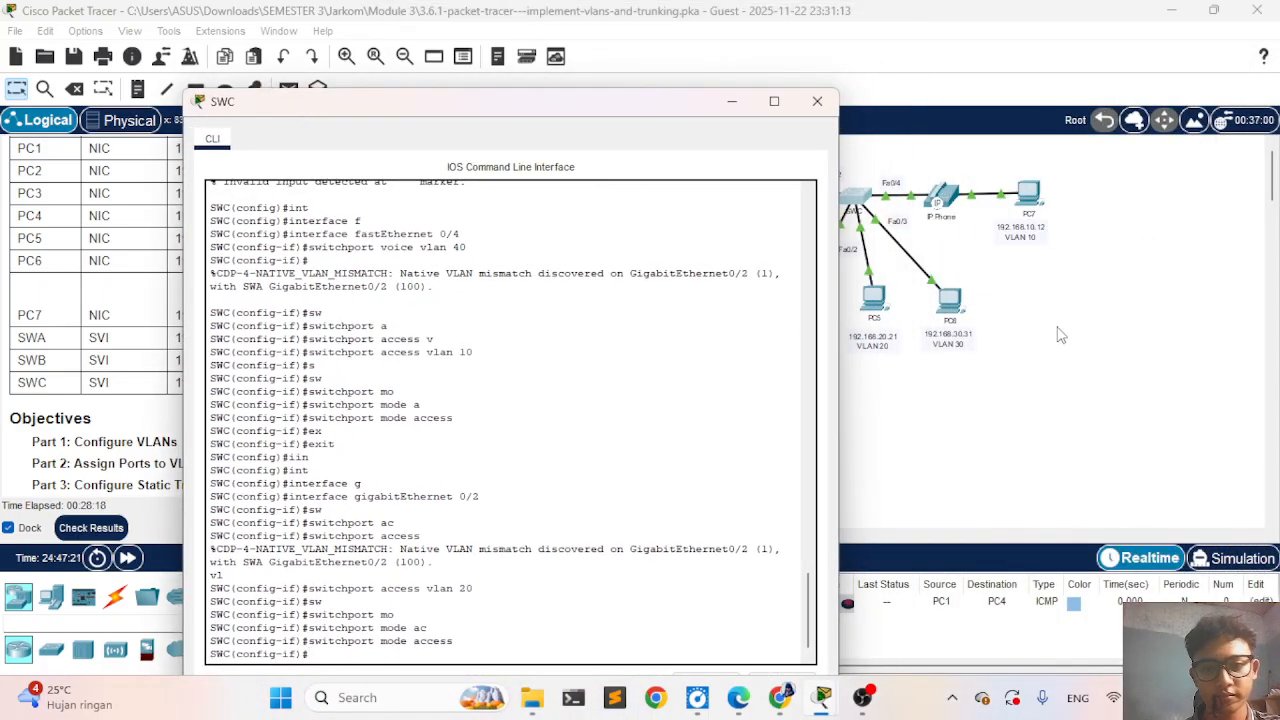
# - Open SWA's CLI and review the earlier trunk commands for GigabitEthernet 0/1 and GigabitEthernet 0/2
pyautogui.click(1058, 328)
pyautogui.click(727, 181)
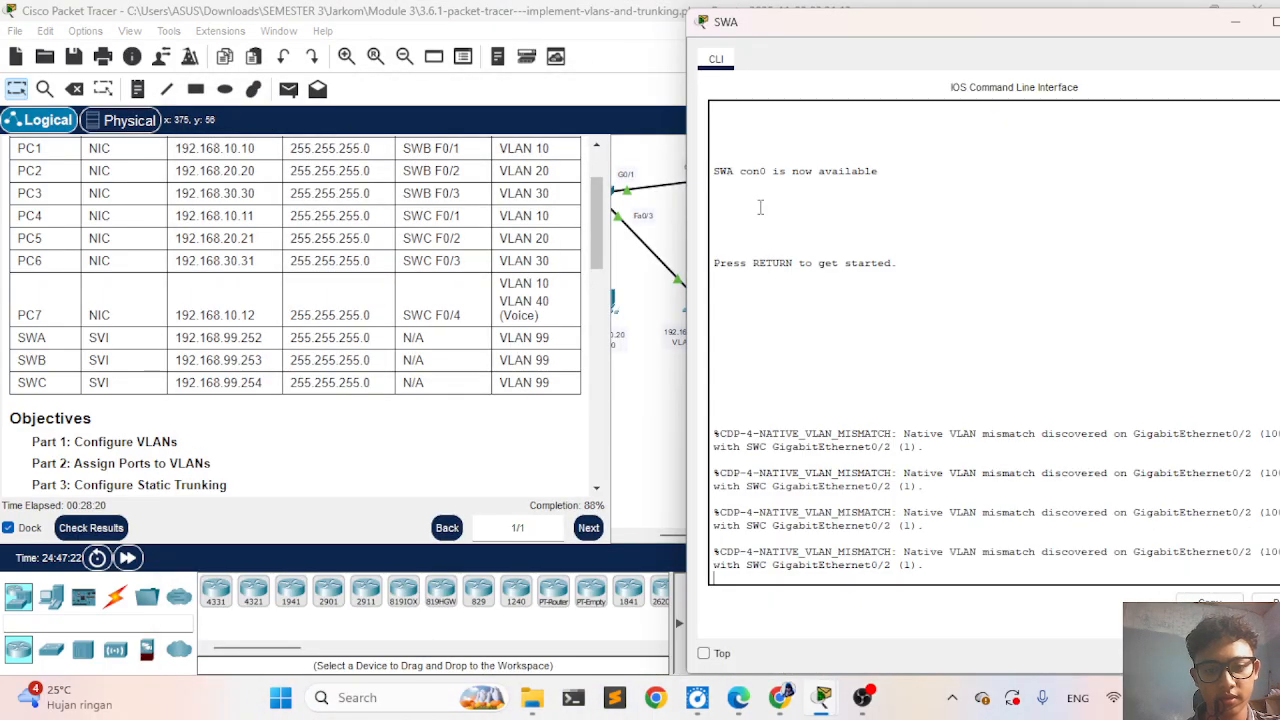
pyautogui.scroll(15, 871, 302)
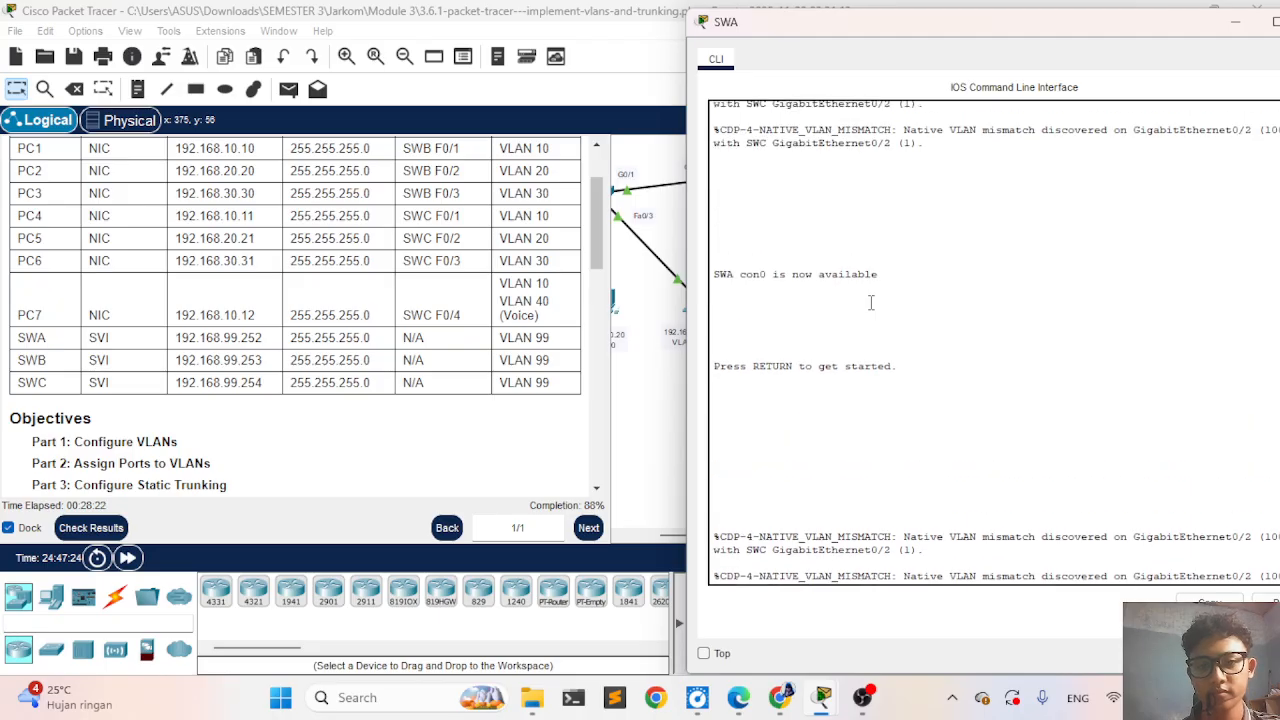
pyautogui.scroll(5, 871, 302)
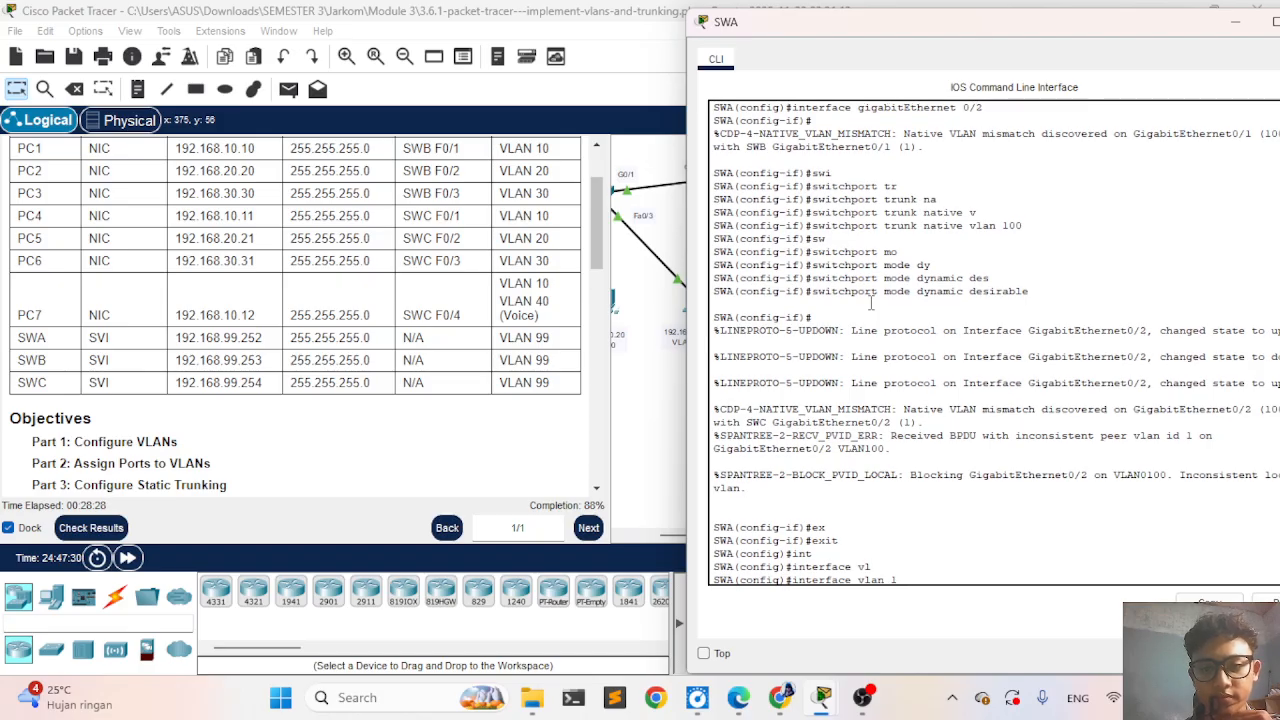
pyautogui.scroll(12, 839, 296)
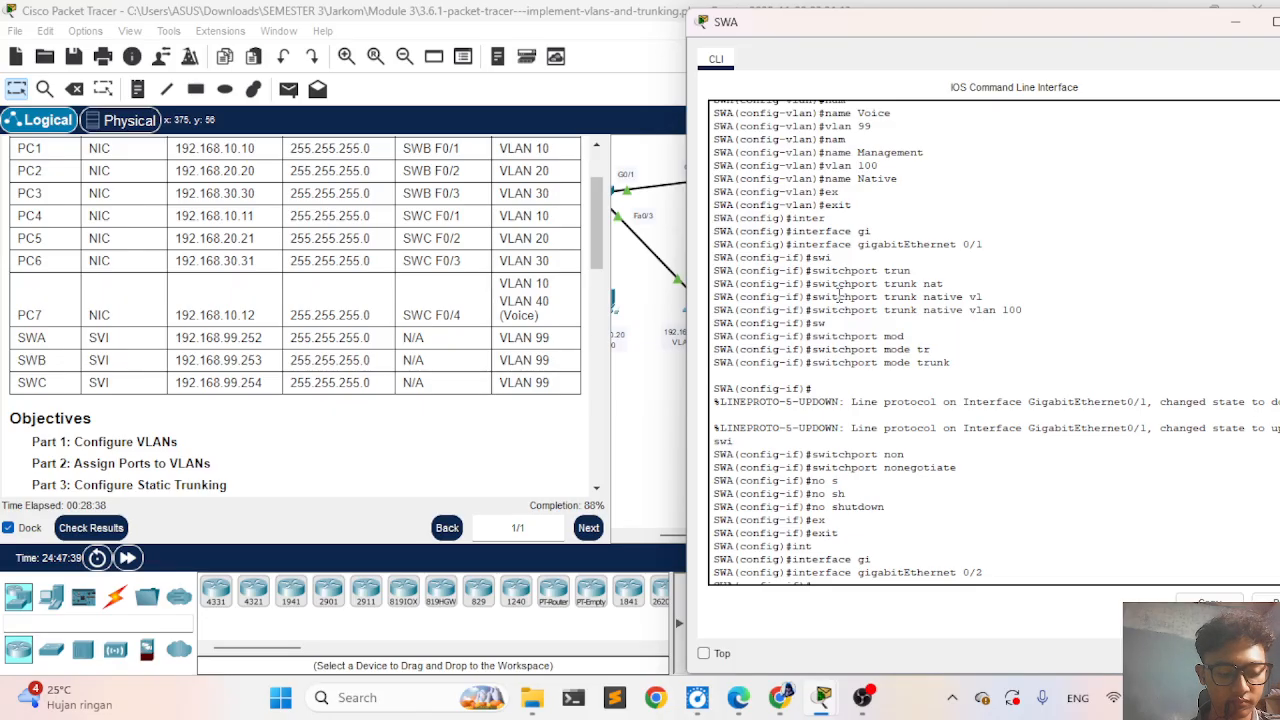
pyautogui.scroll(-1, 806, 362)
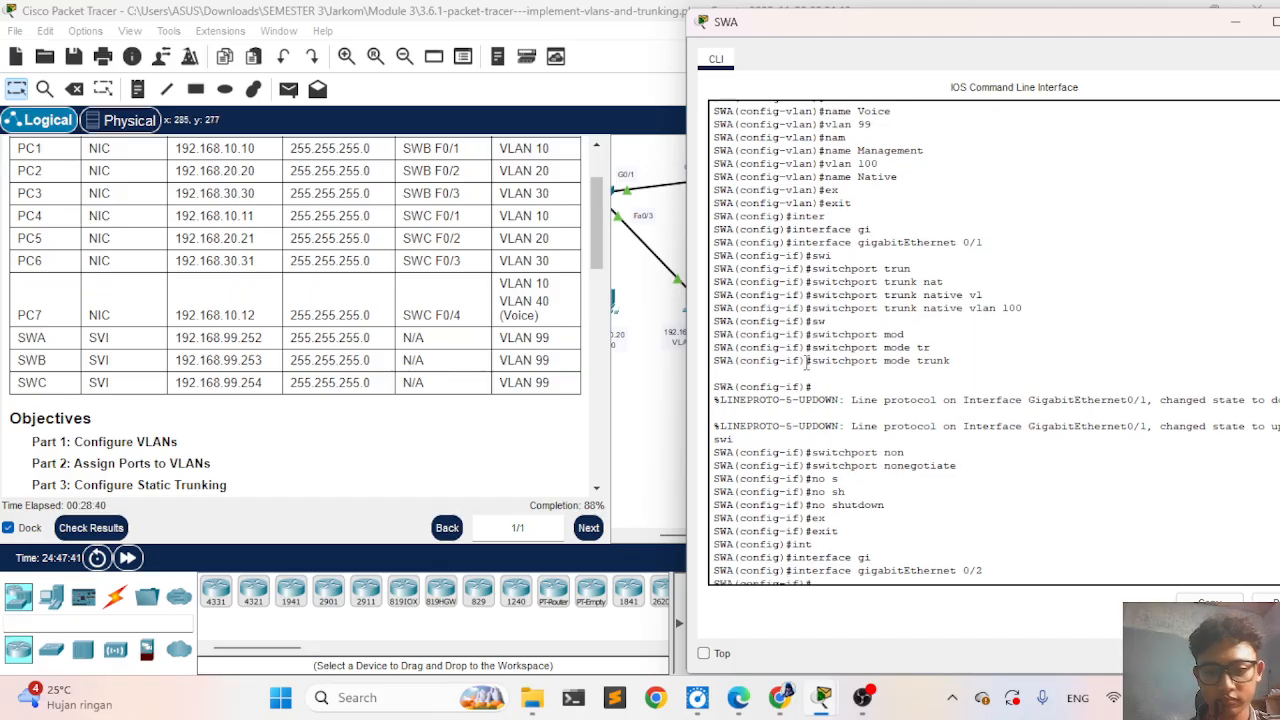
pyautogui.scroll(-3, 806, 362)
pyautogui.scroll(8, 806, 362)
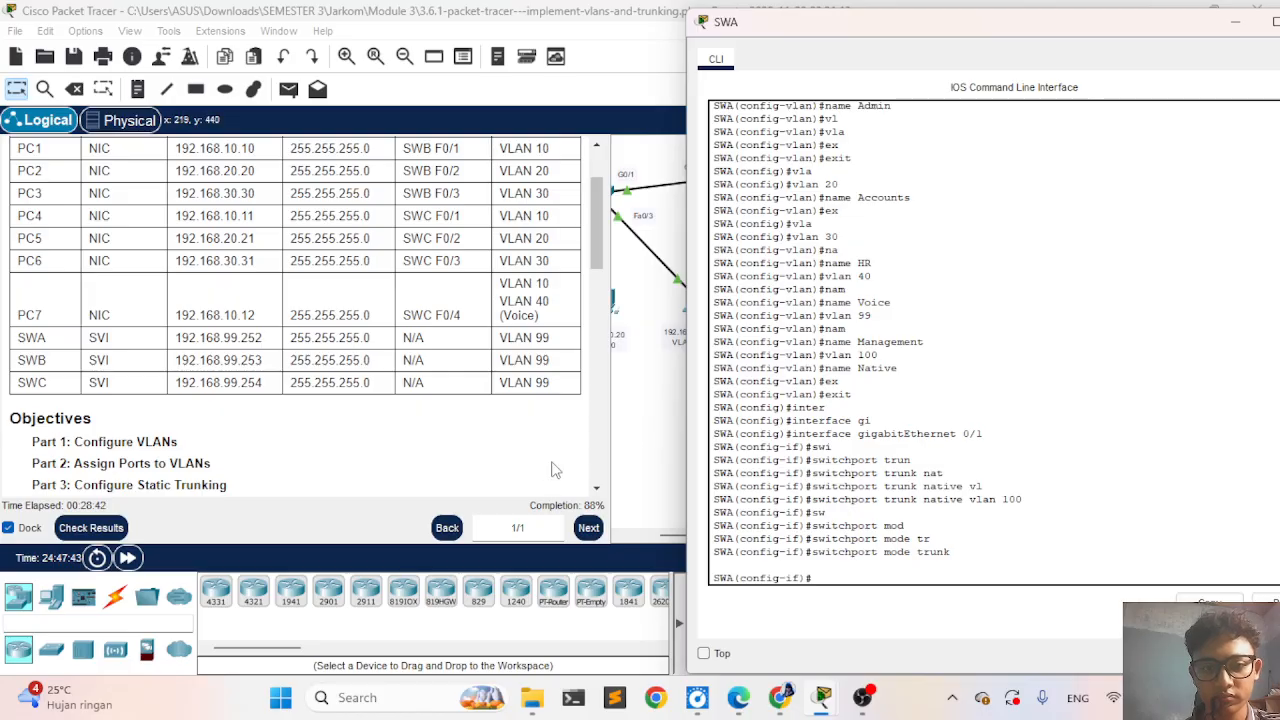
# - Check the activity results and examine SWC's GigabitEthernet0/2 and Vlan99 assessment items
pyautogui.click(556, 470)
pyautogui.click(90, 527)
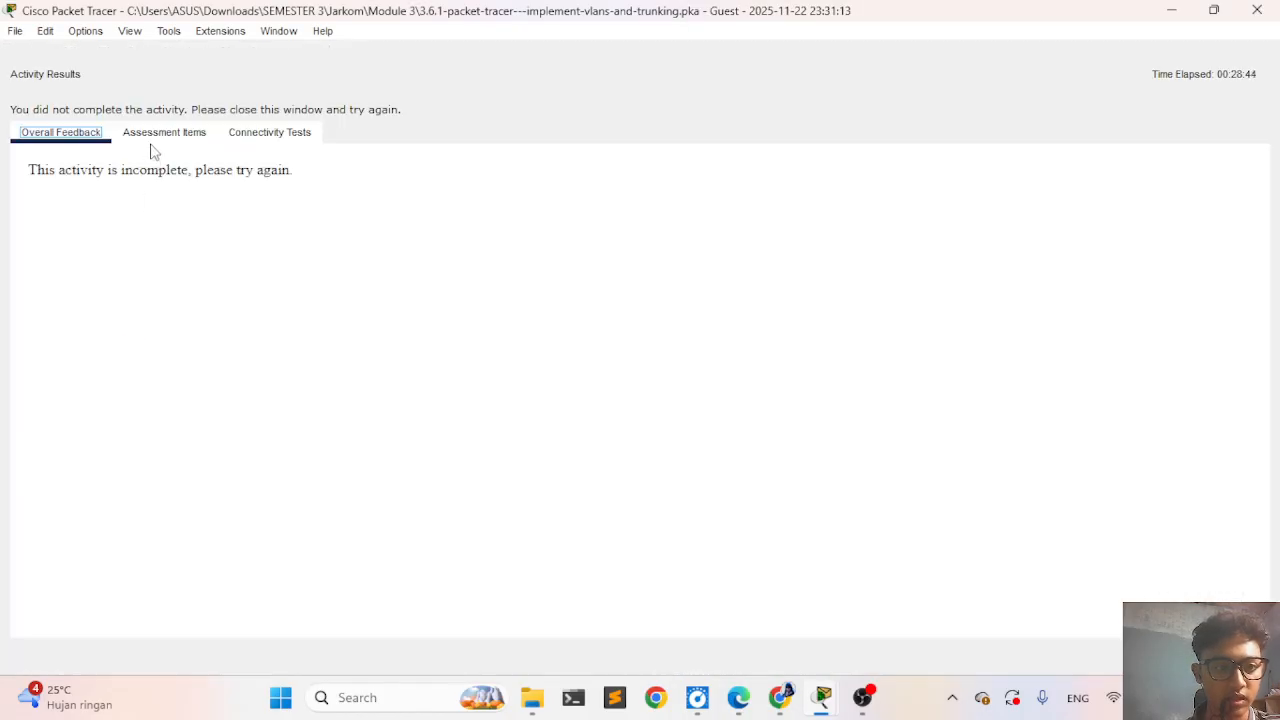
pyautogui.click(158, 134)
pyautogui.scroll(-10, 346, 531)
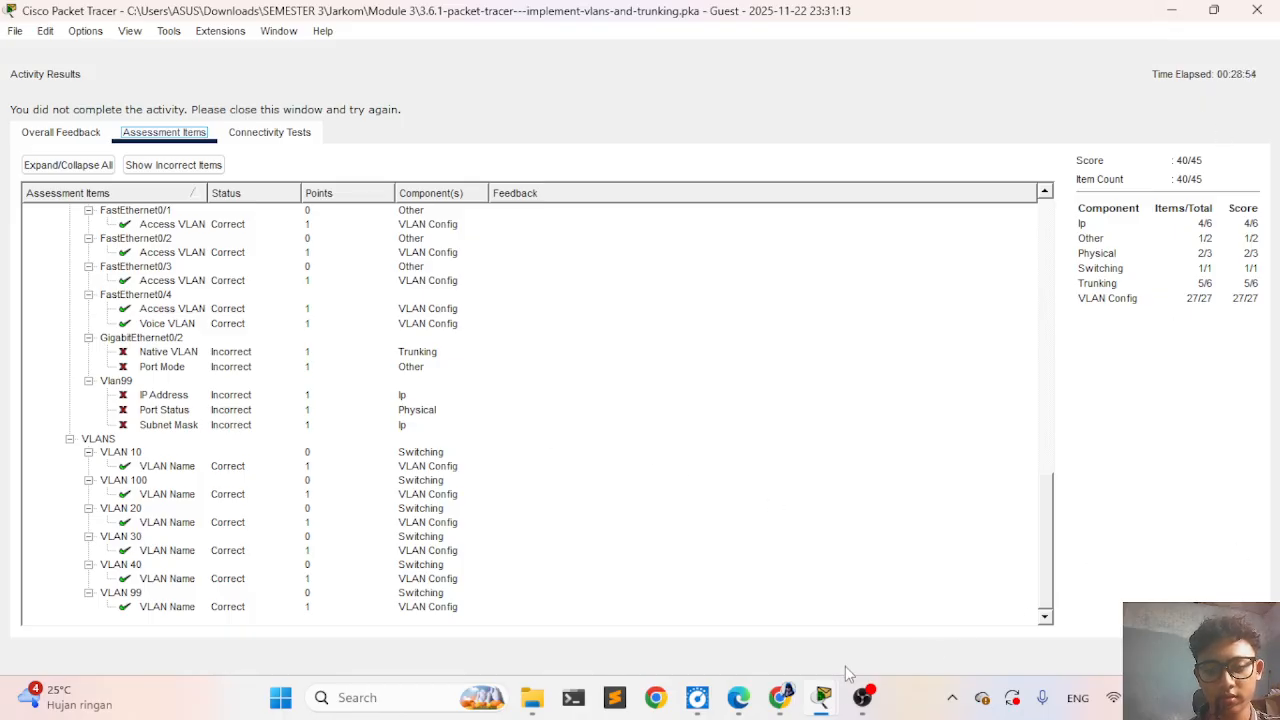
# - Bring up SWC's CLI and review its command history for the VLAN, access port and GigabitEthernet 0/2 configuration
pyautogui.moveTo(824, 697)
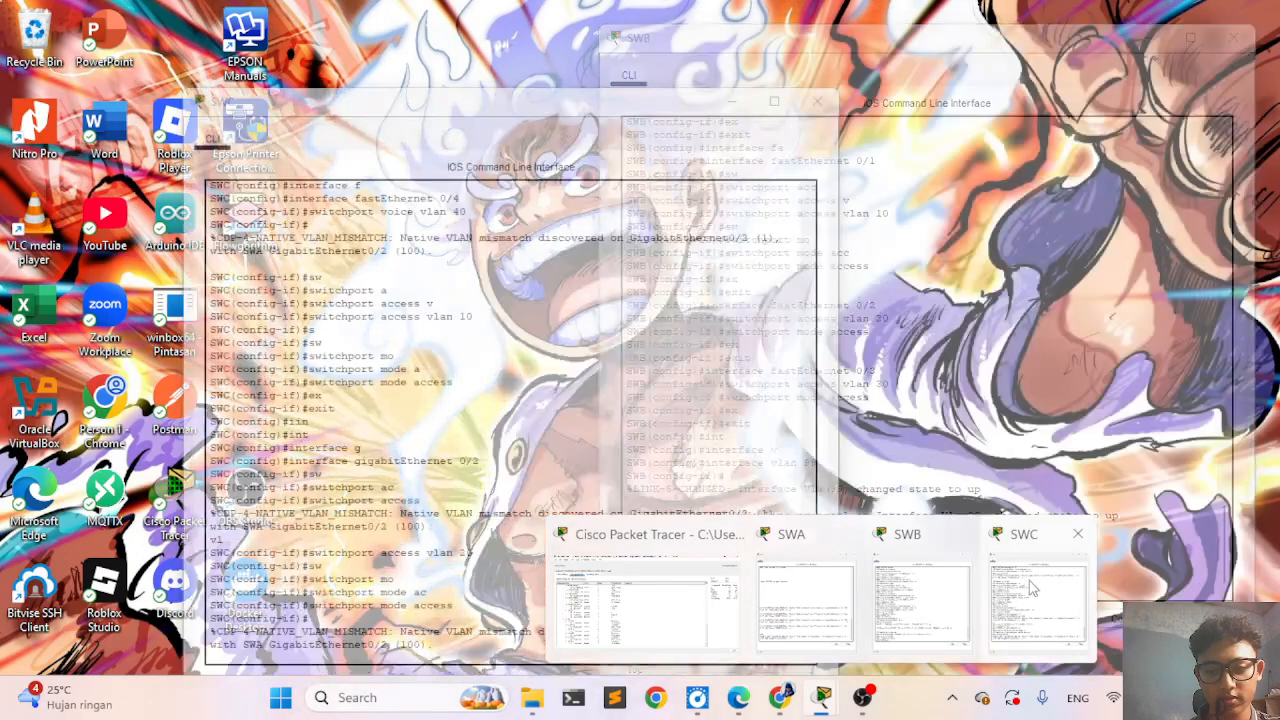
pyautogui.click(1033, 590)
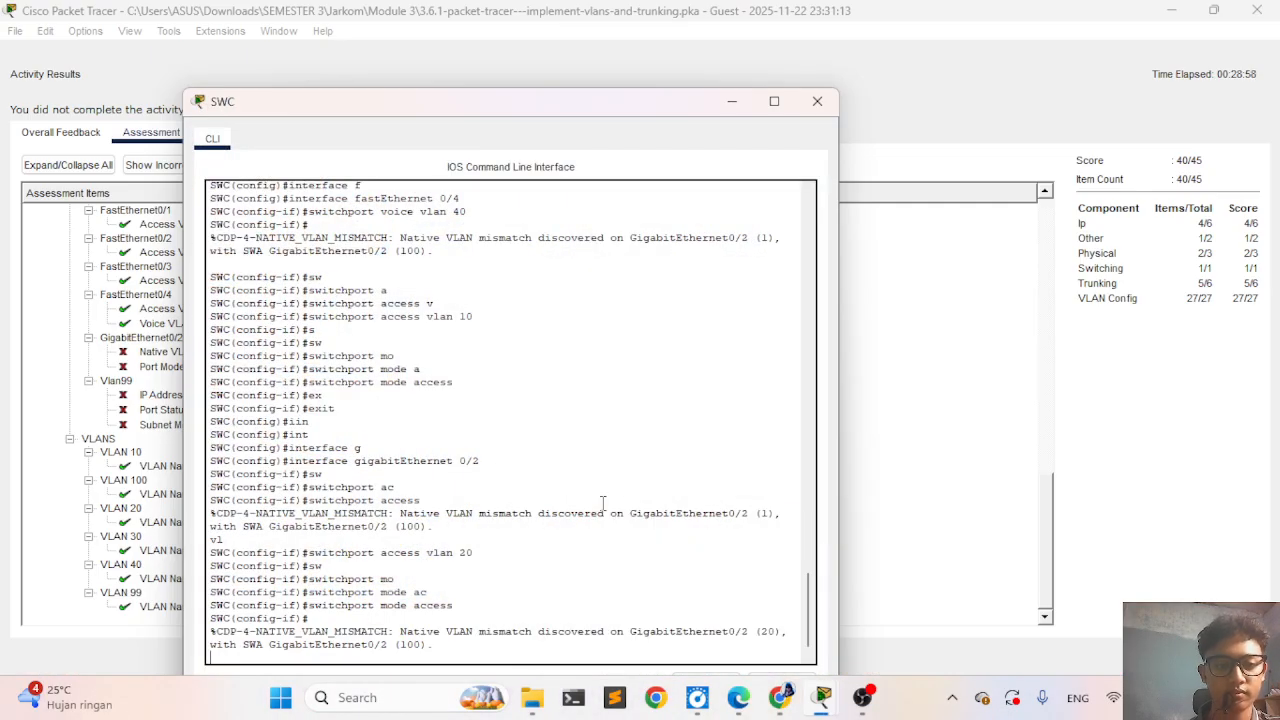
pyautogui.scroll(6, 603, 502)
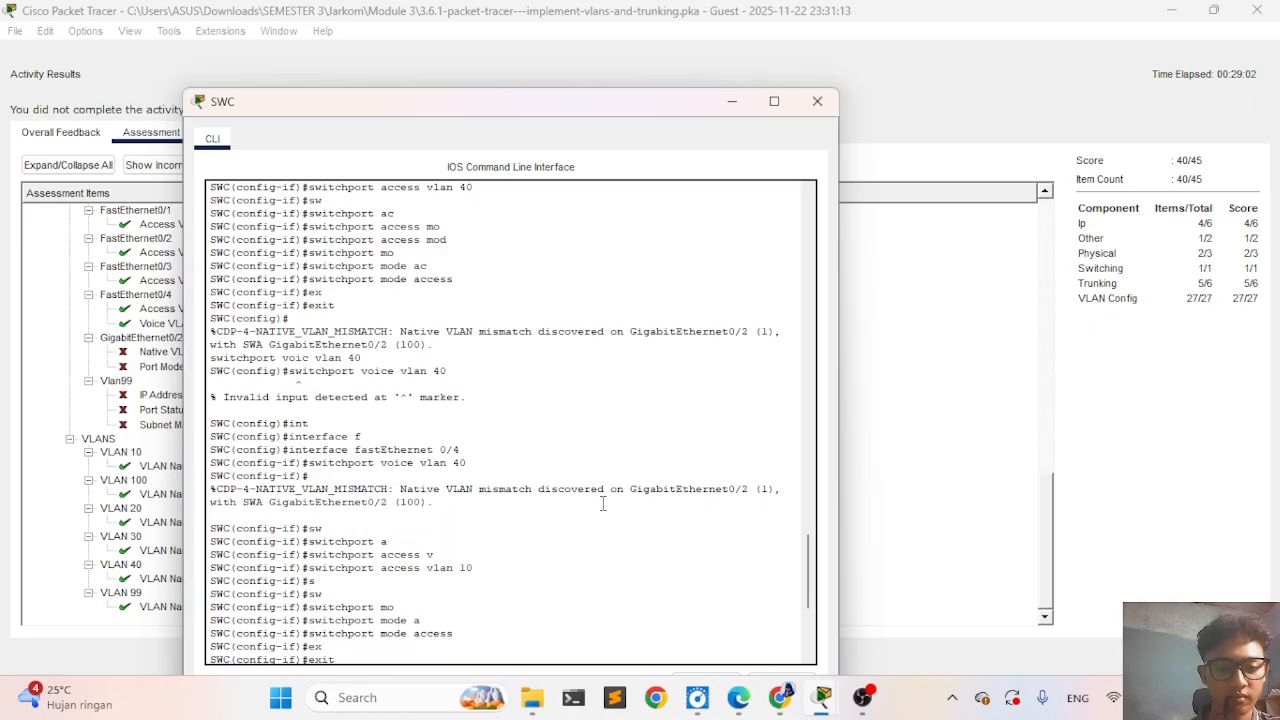
pyautogui.scroll(-6, 603, 502)
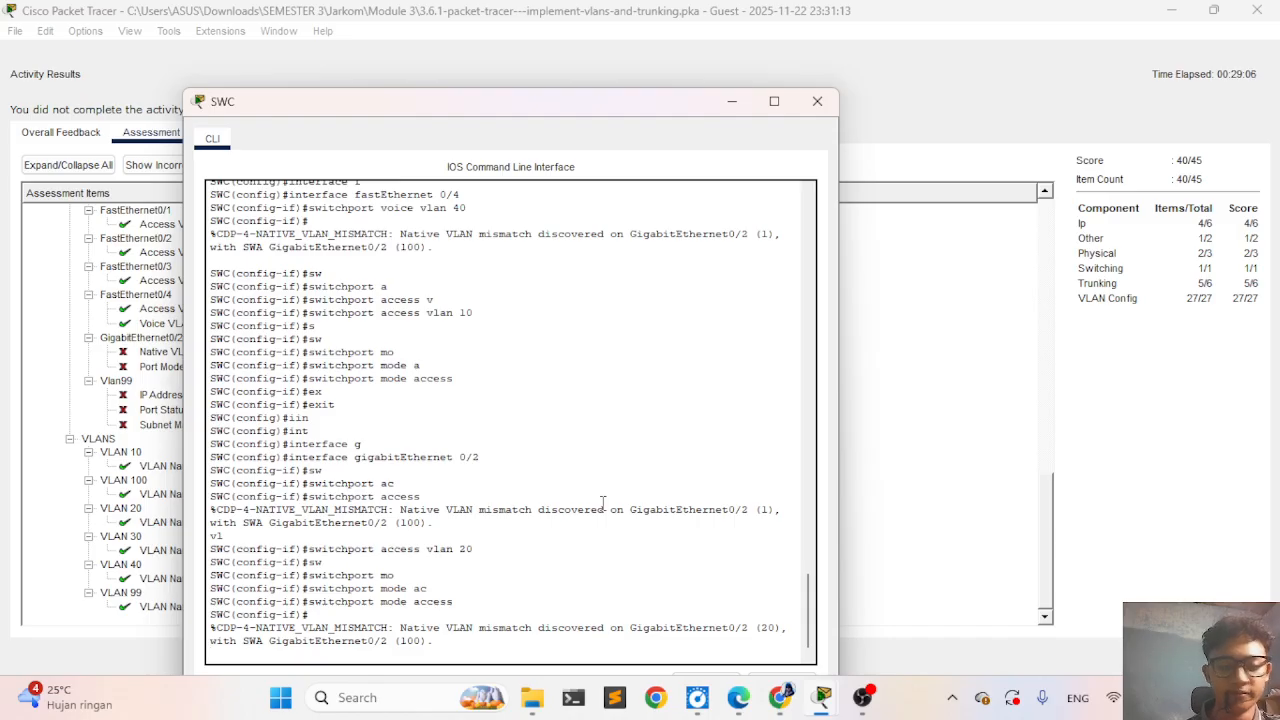
pyautogui.press('Return')
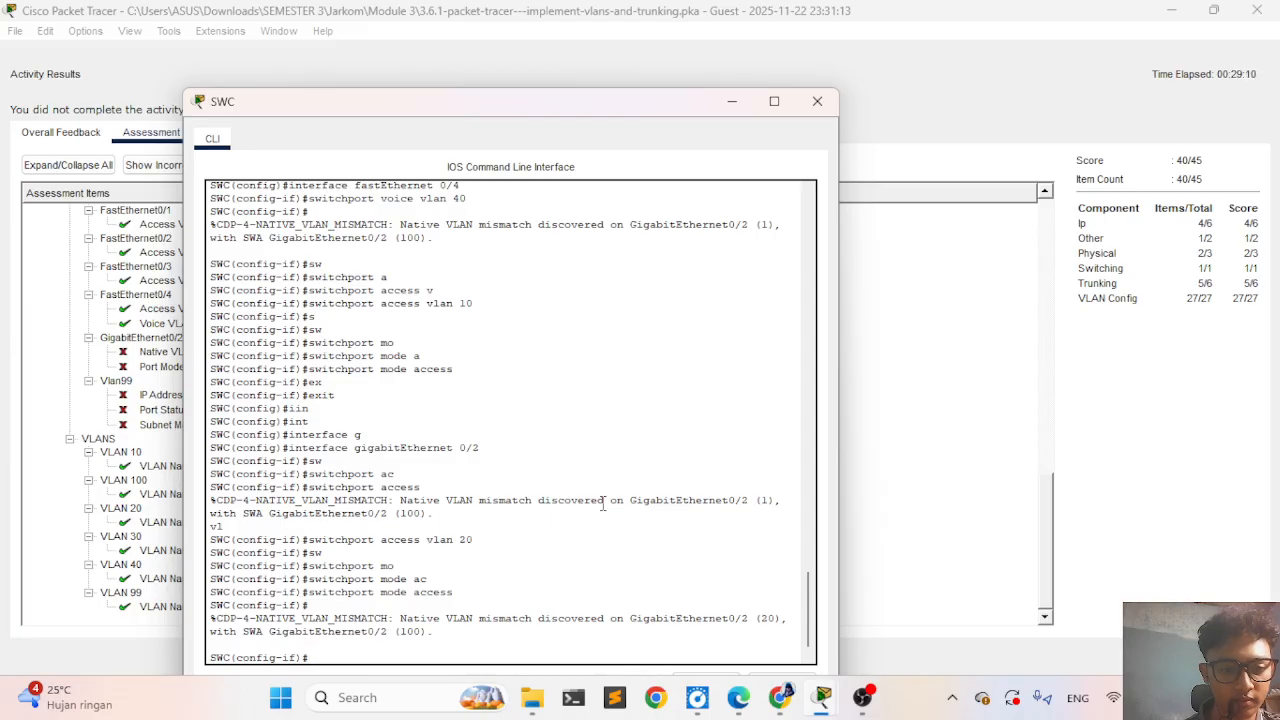
pyautogui.scroll(2, 475, 375)
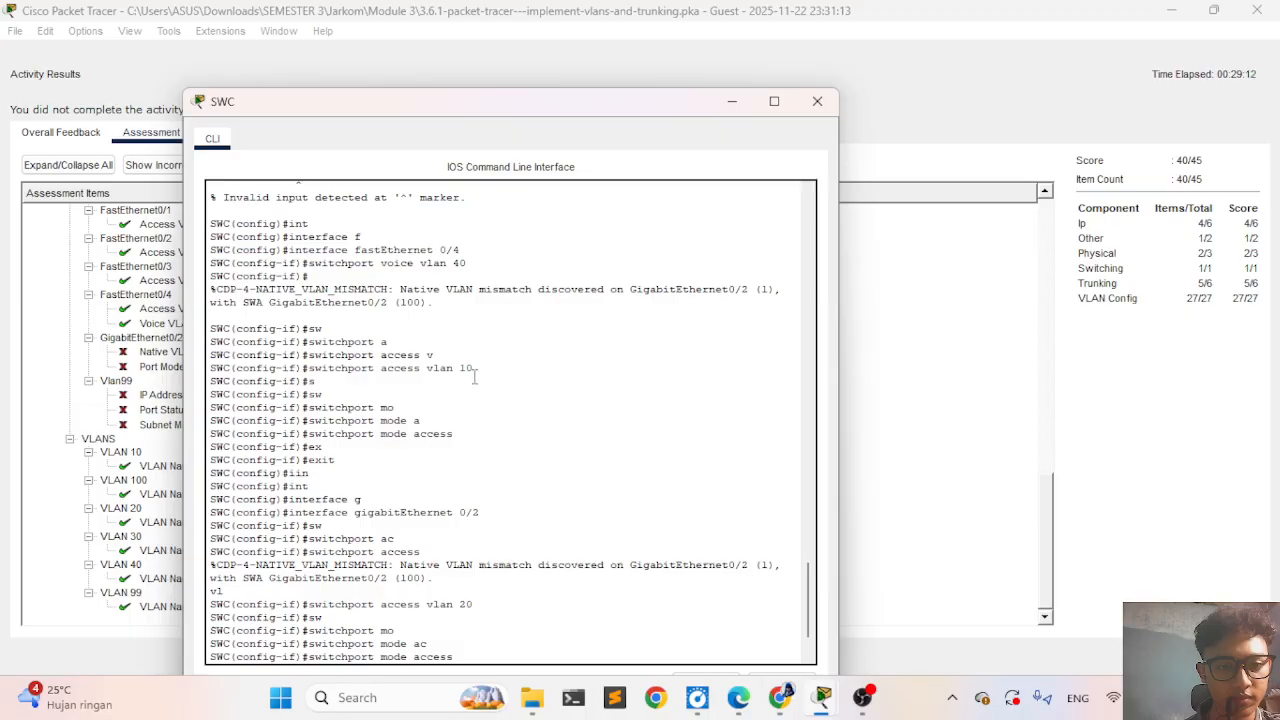
pyautogui.scroll(10, 484, 366)
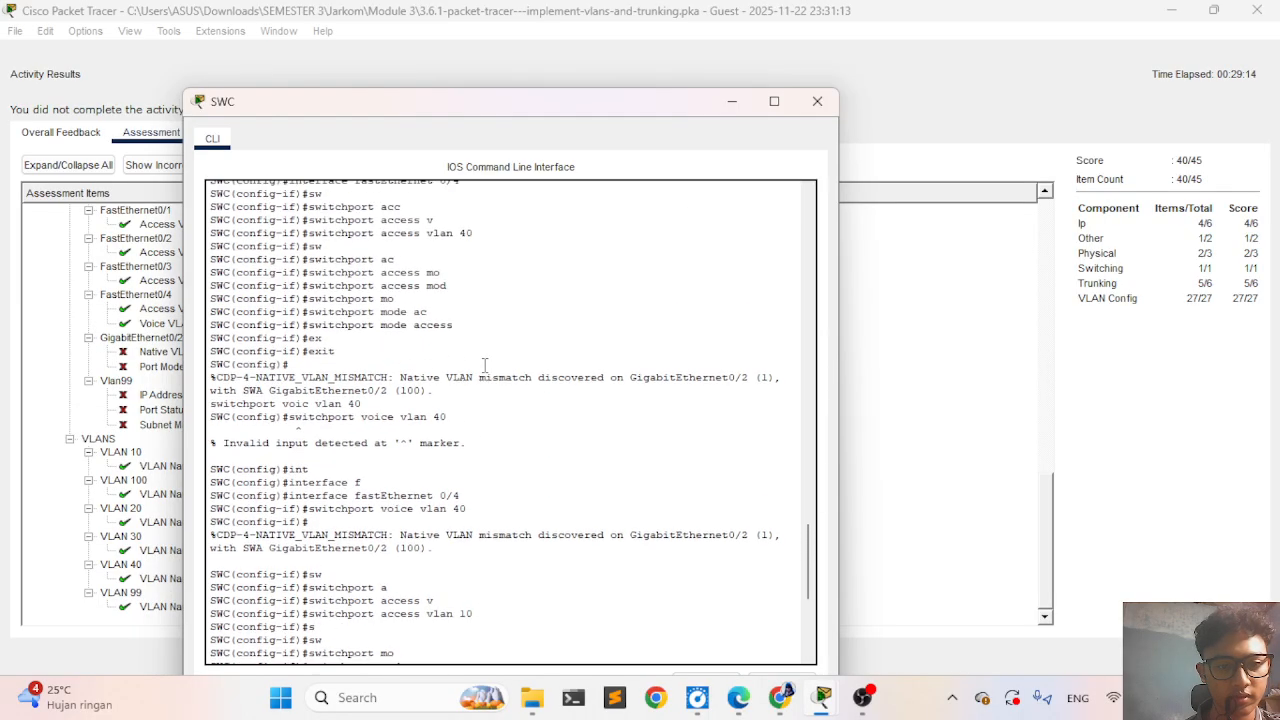
pyautogui.scroll(11, 484, 366)
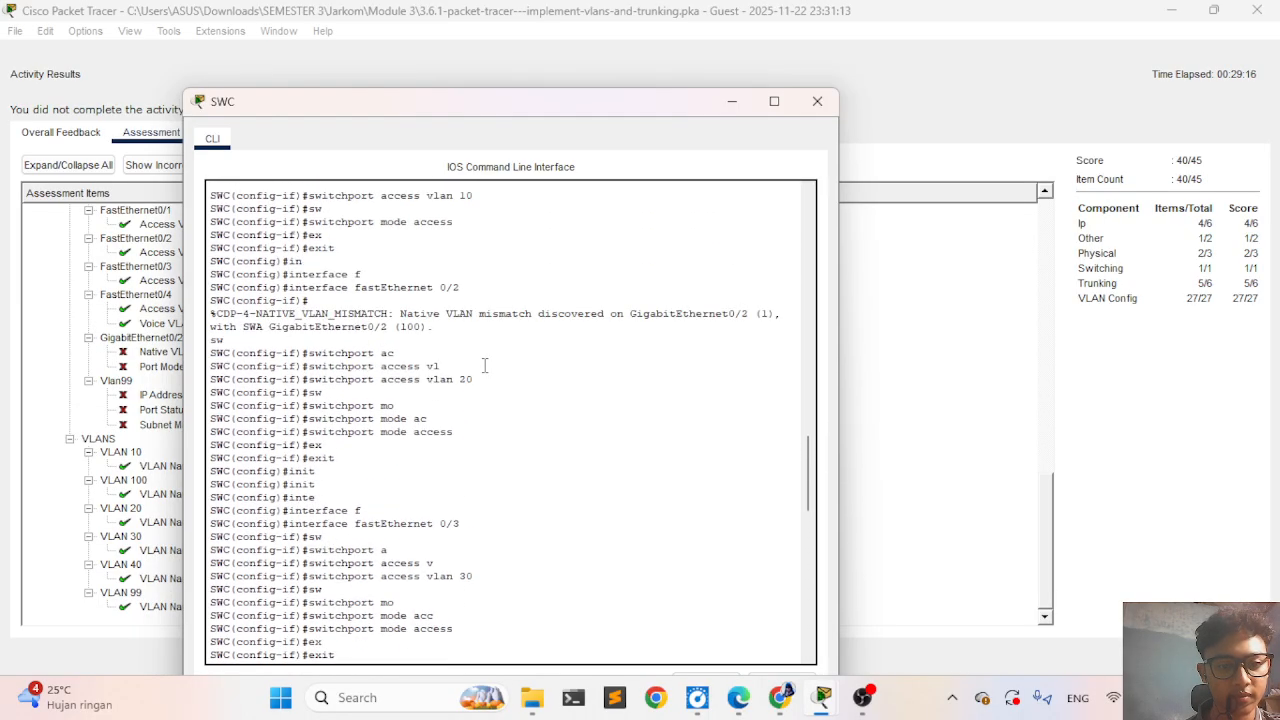
pyautogui.scroll(12, 484, 366)
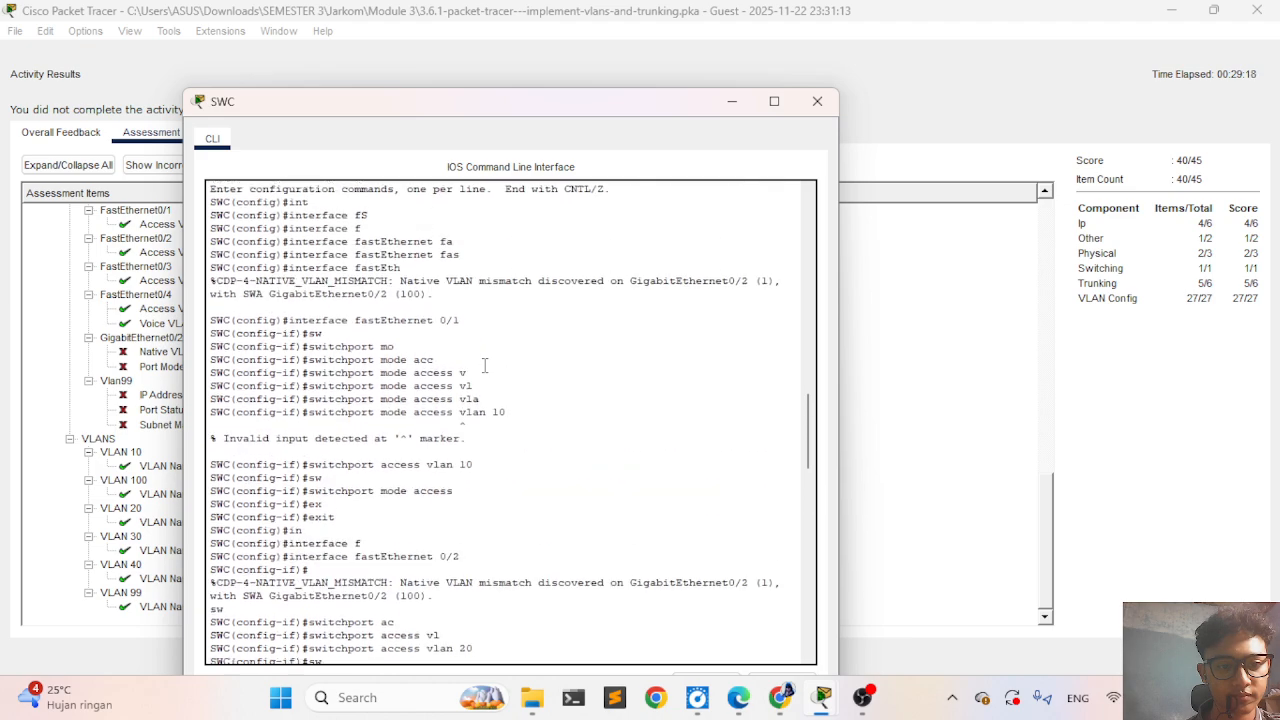
pyautogui.scroll(12, 484, 366)
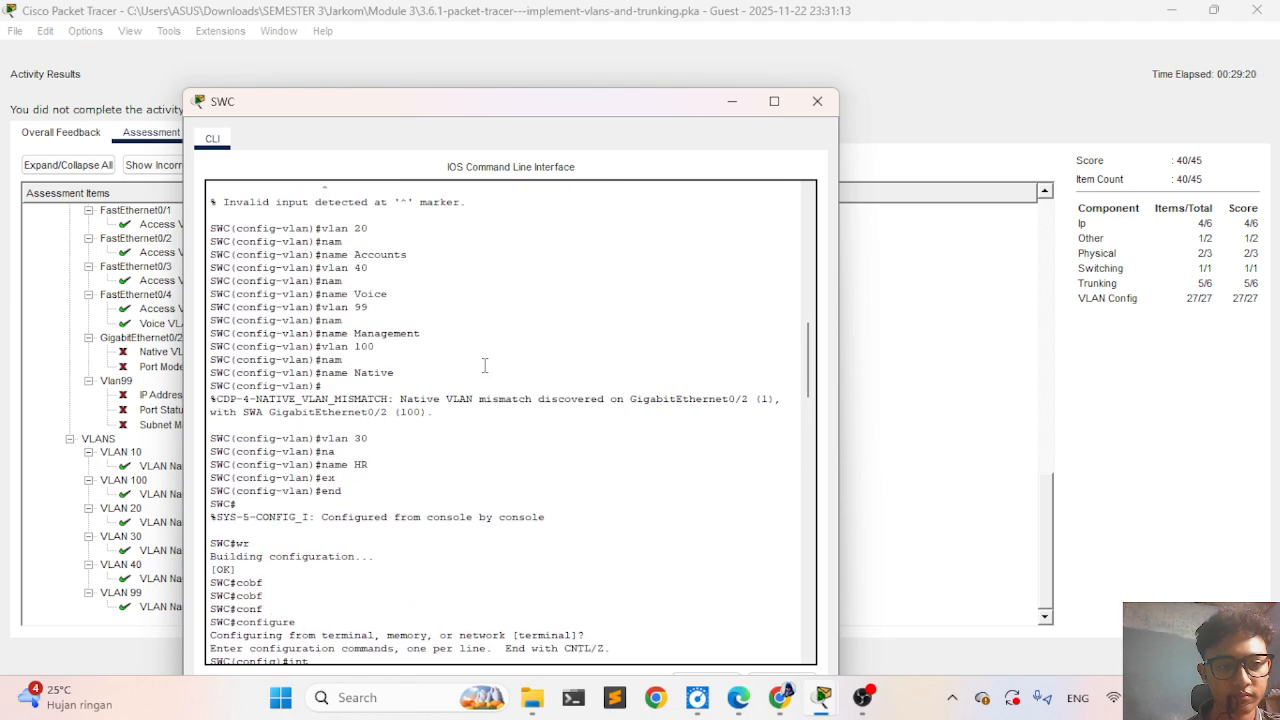
pyautogui.scroll(10, 484, 366)
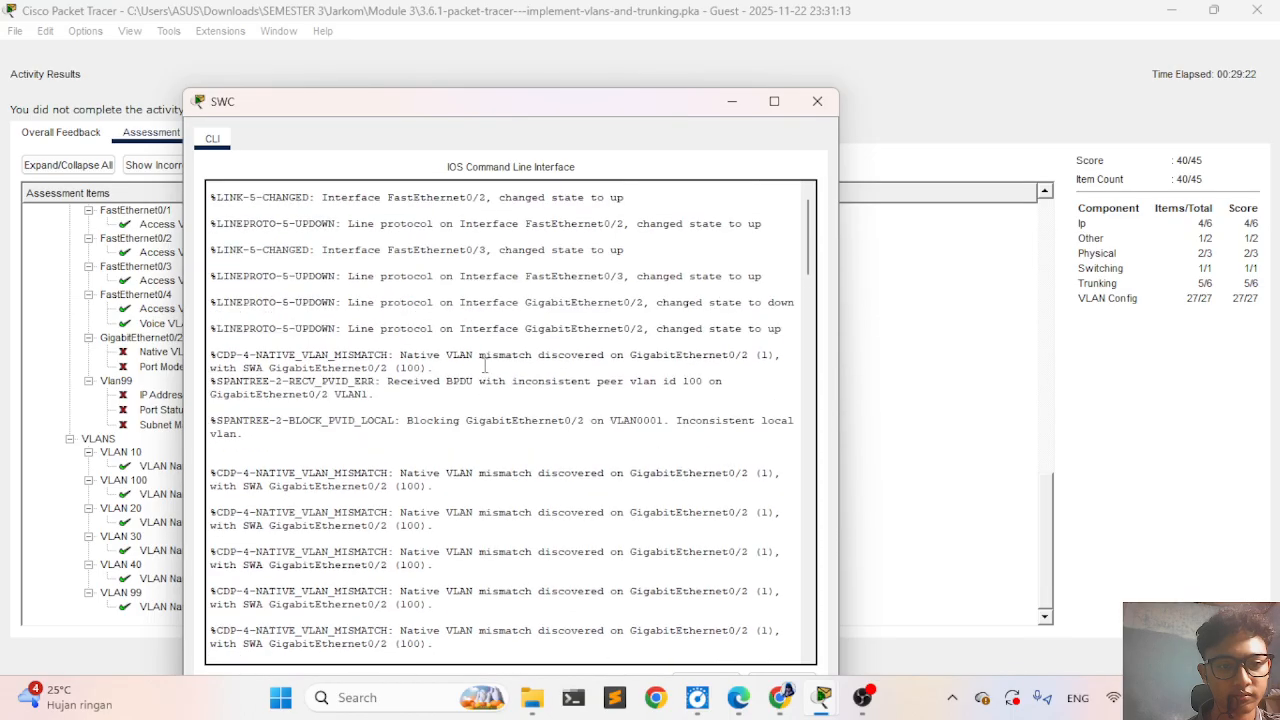
pyautogui.scroll(-15, 484, 366)
pyautogui.scroll(1, 485, 366)
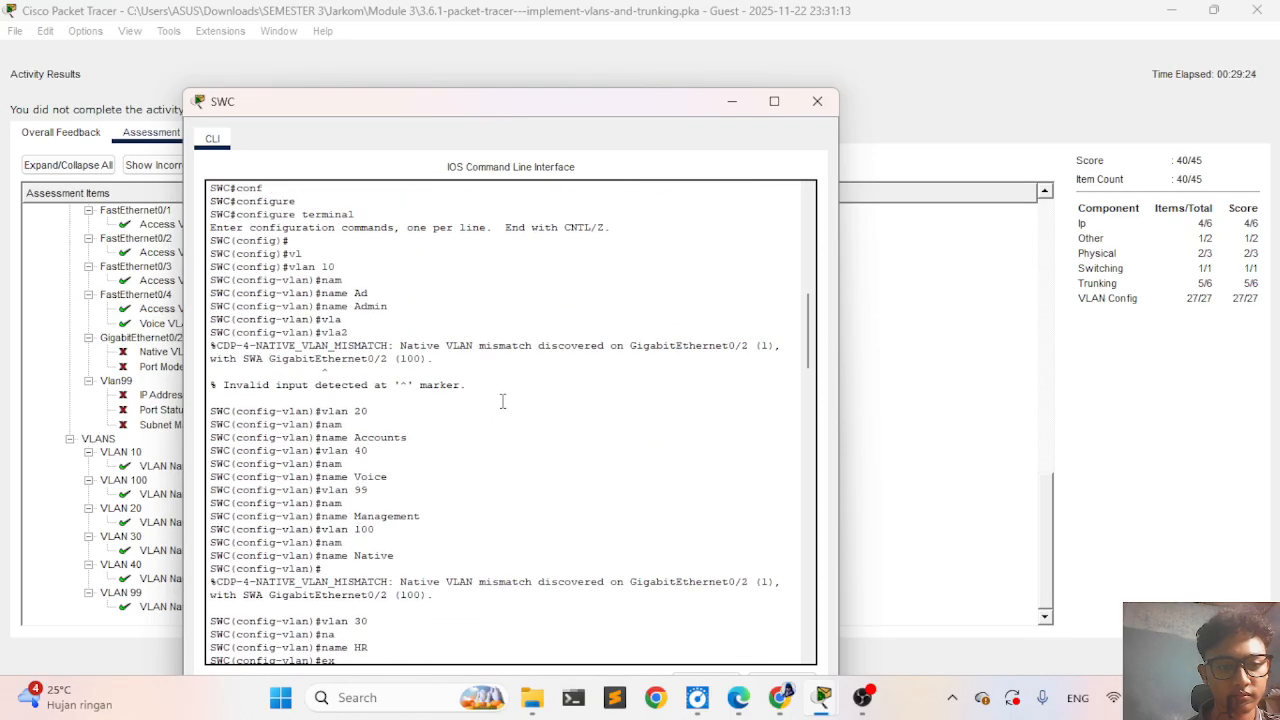
pyautogui.scroll(-18, 551, 525)
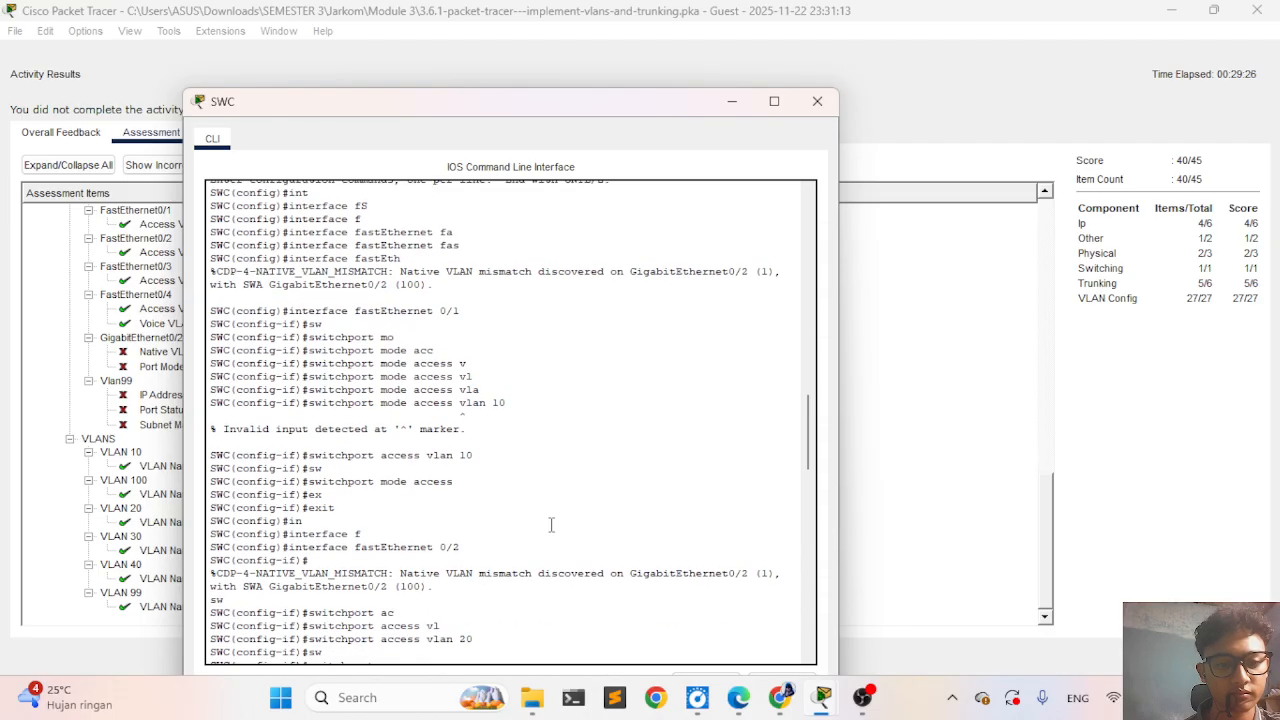
pyautogui.scroll(-8, 551, 525)
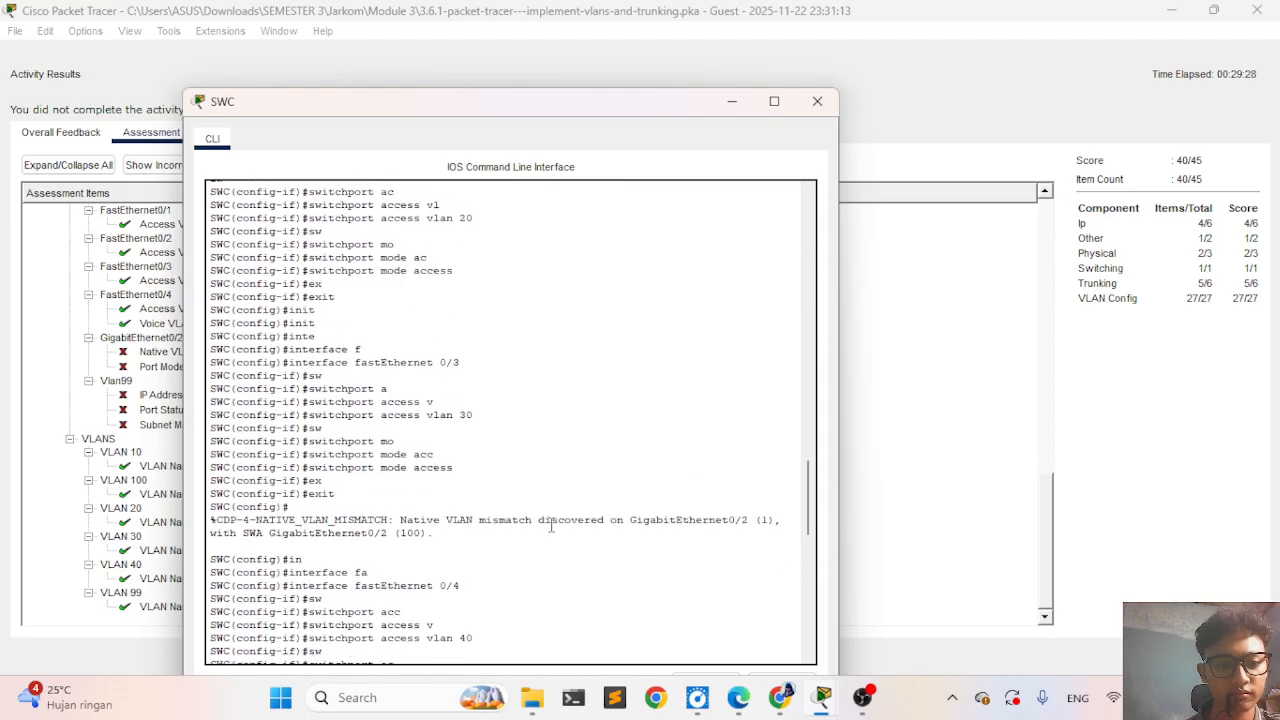
pyautogui.scroll(-20, 551, 525)
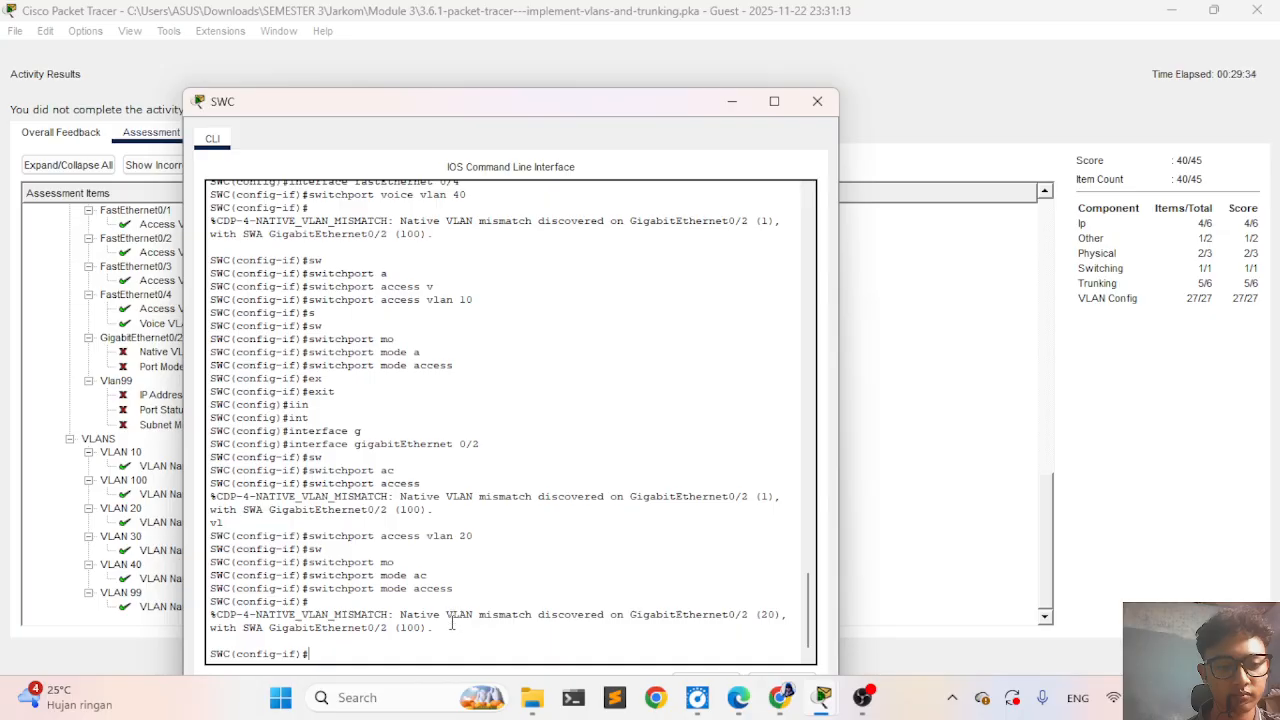
# - Return to the assessment items, select SWC's Vlan99 entry to examine it, then close the activity results
pyautogui.click(86, 374)
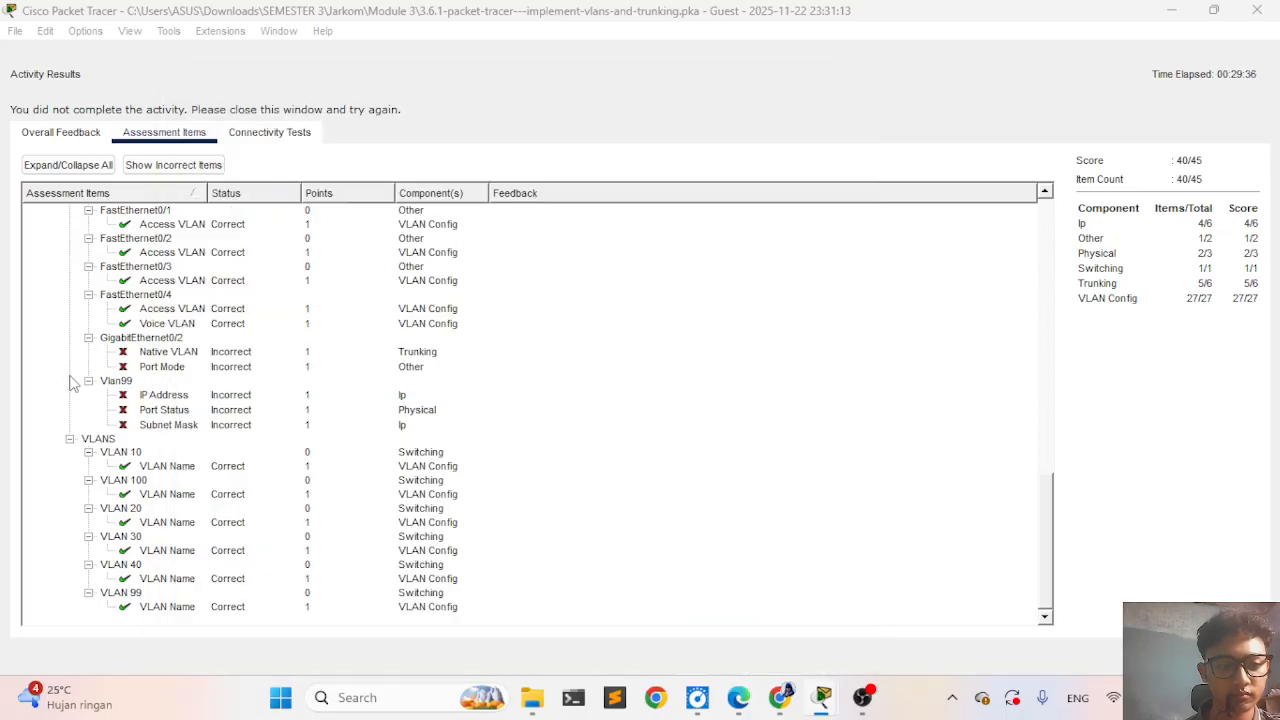
pyautogui.click(72, 380)
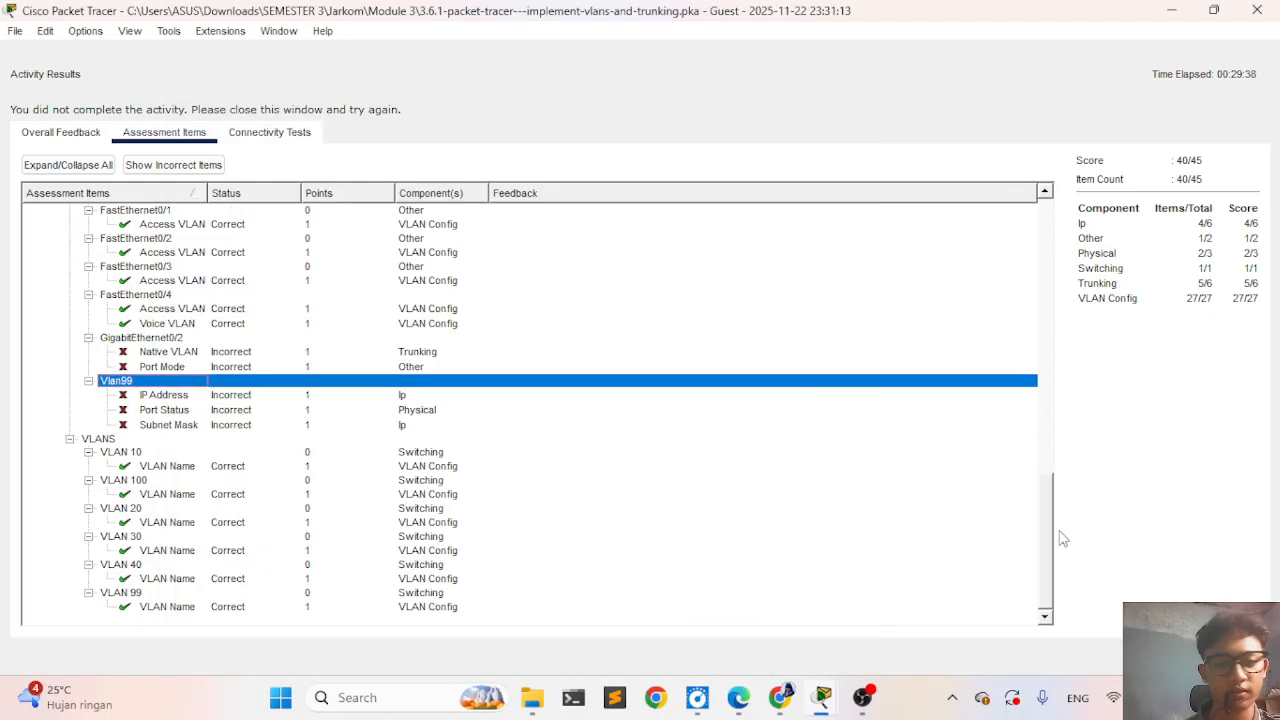
pyautogui.click(1234, 656)
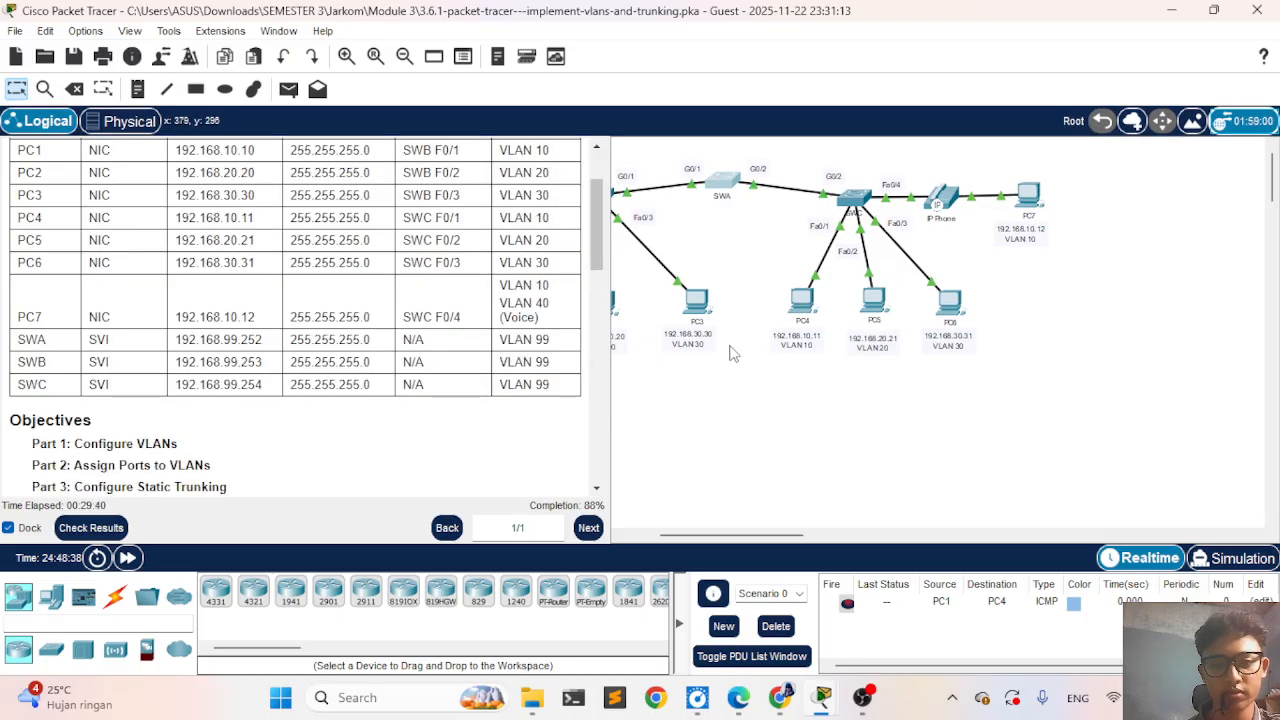
# - Open SWA's CLI to view its latest console output, then return to the network topology
pyautogui.click(724, 180)
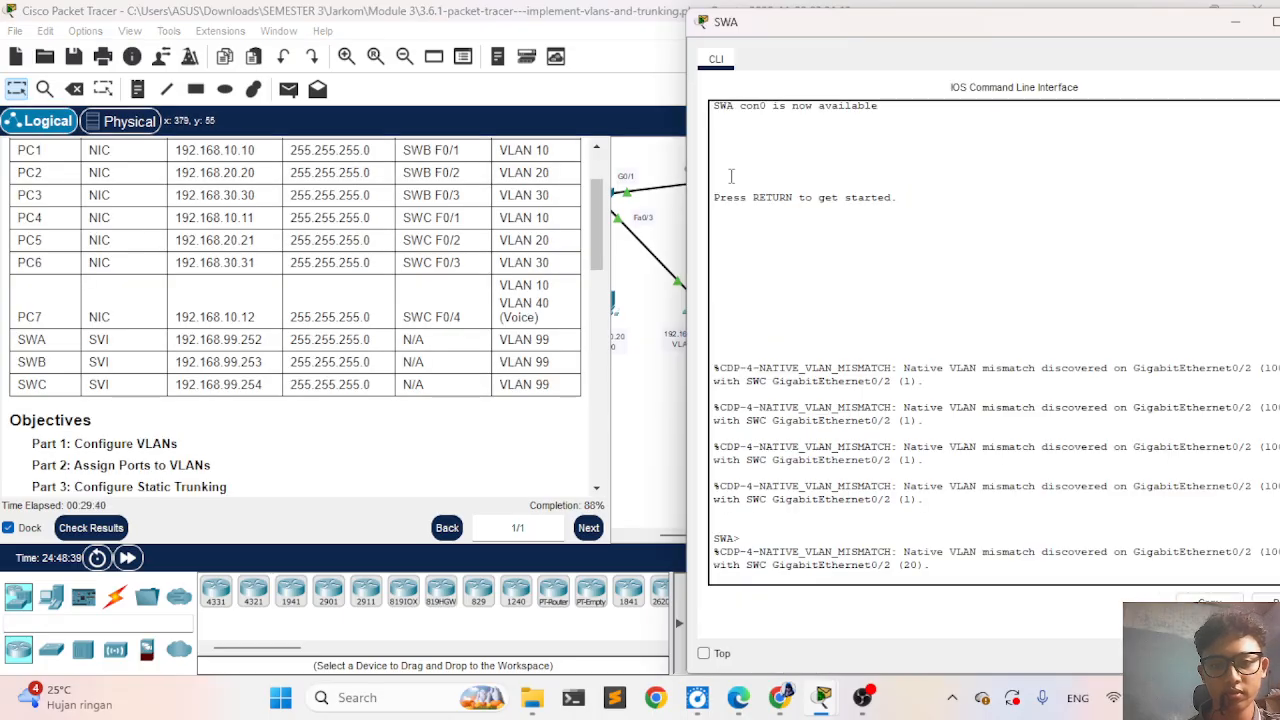
pyautogui.click(889, 380)
pyautogui.press('Return')
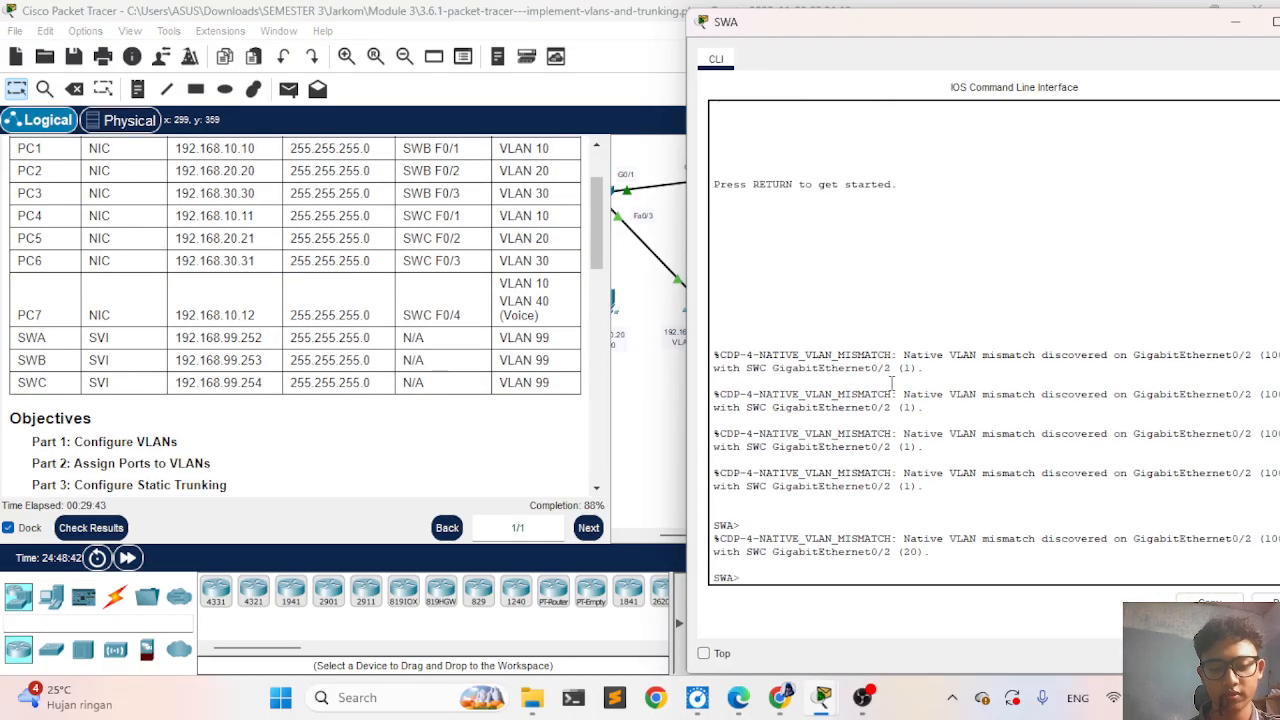
pyautogui.click(622, 150)
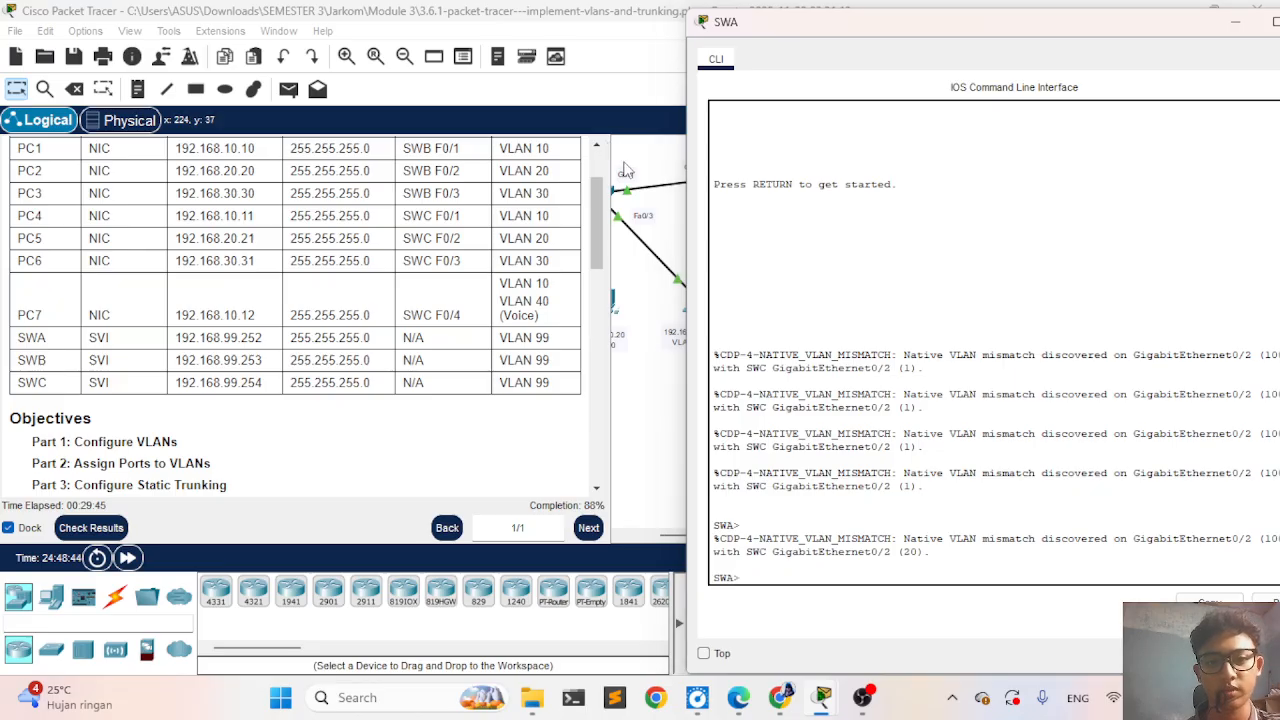
# - Bring up SWC's CLI and begin a switchport command for the GigabitEthernet 0/2 interface
pyautogui.click(850, 202)
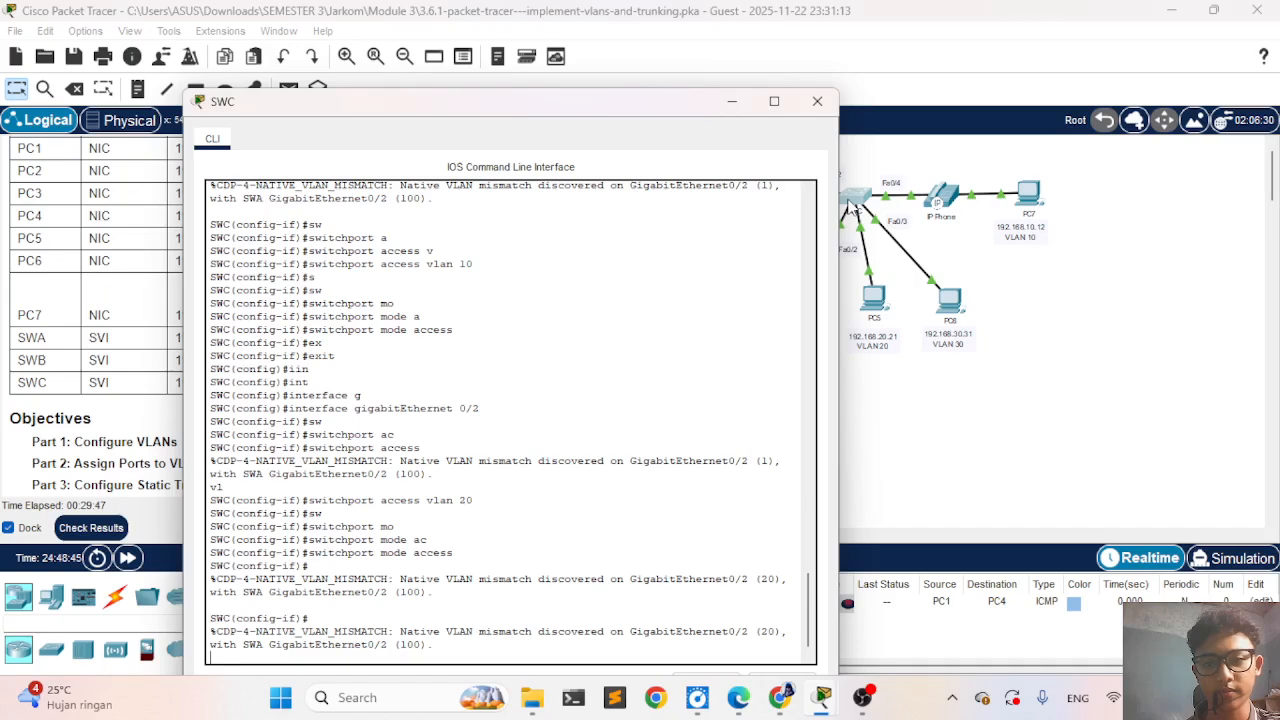
pyautogui.click(551, 381)
pyautogui.press('Return')
pyautogui.write('s')
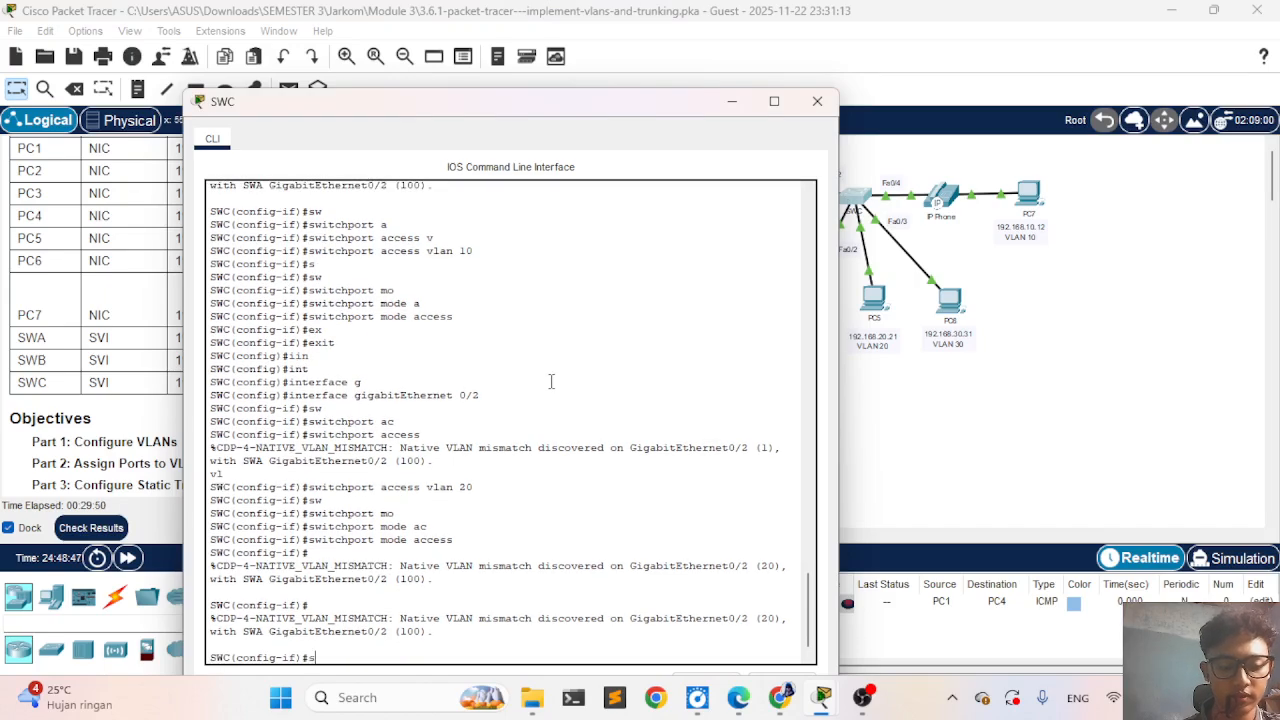
pyautogui.write('w``')
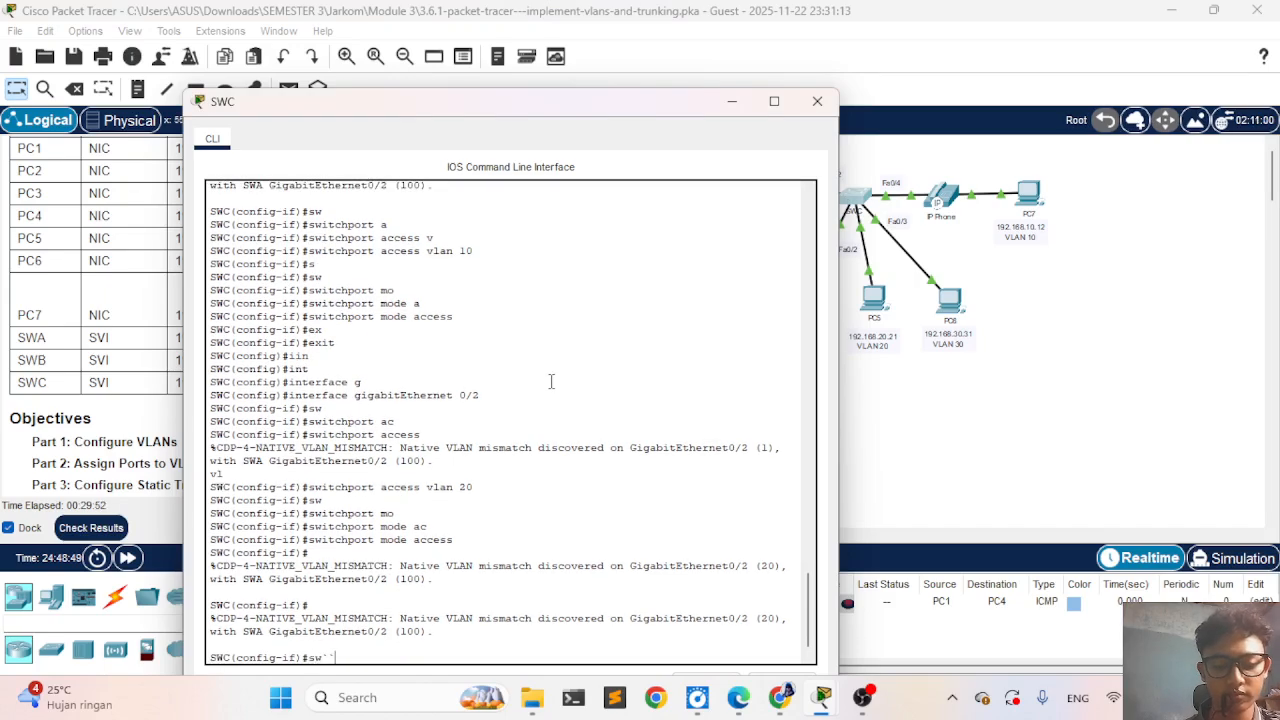
pyautogui.press('BackSpace')
pyautogui.press('BackSpace')
pyautogui.write('i')
pyautogui.press('Tab')
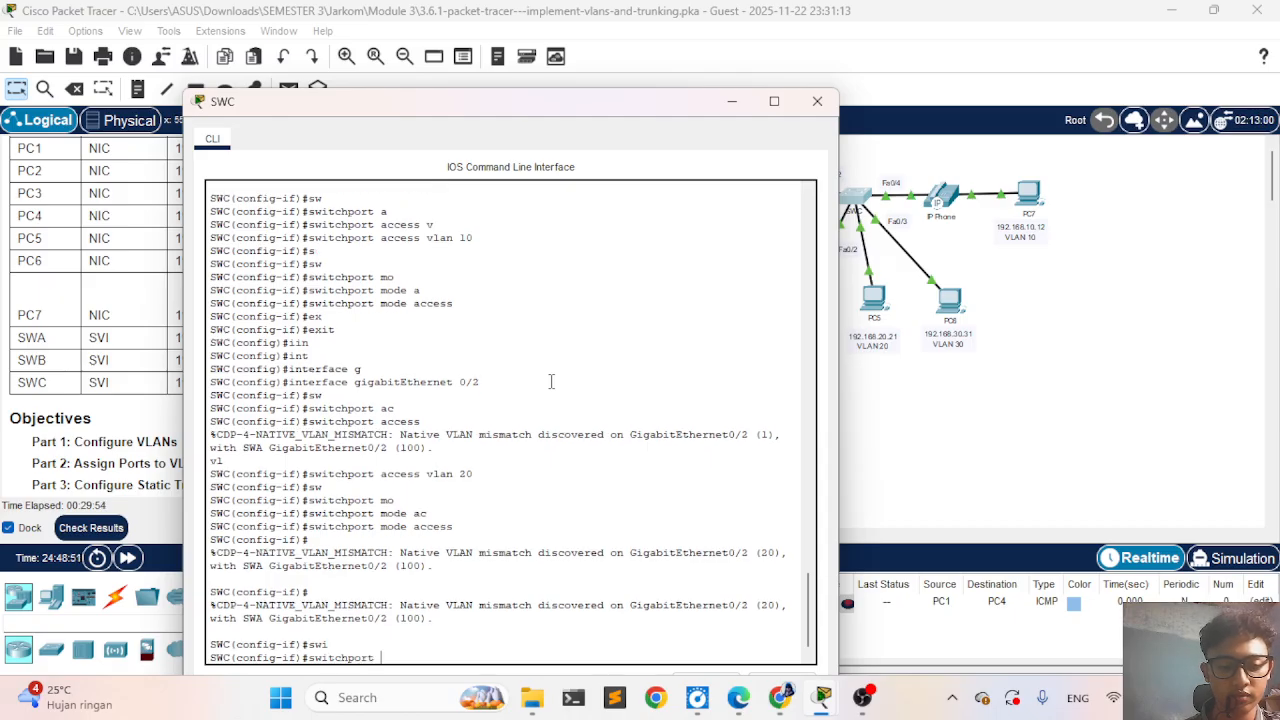
pyautogui.write('ac')
pyautogui.press('Tab')
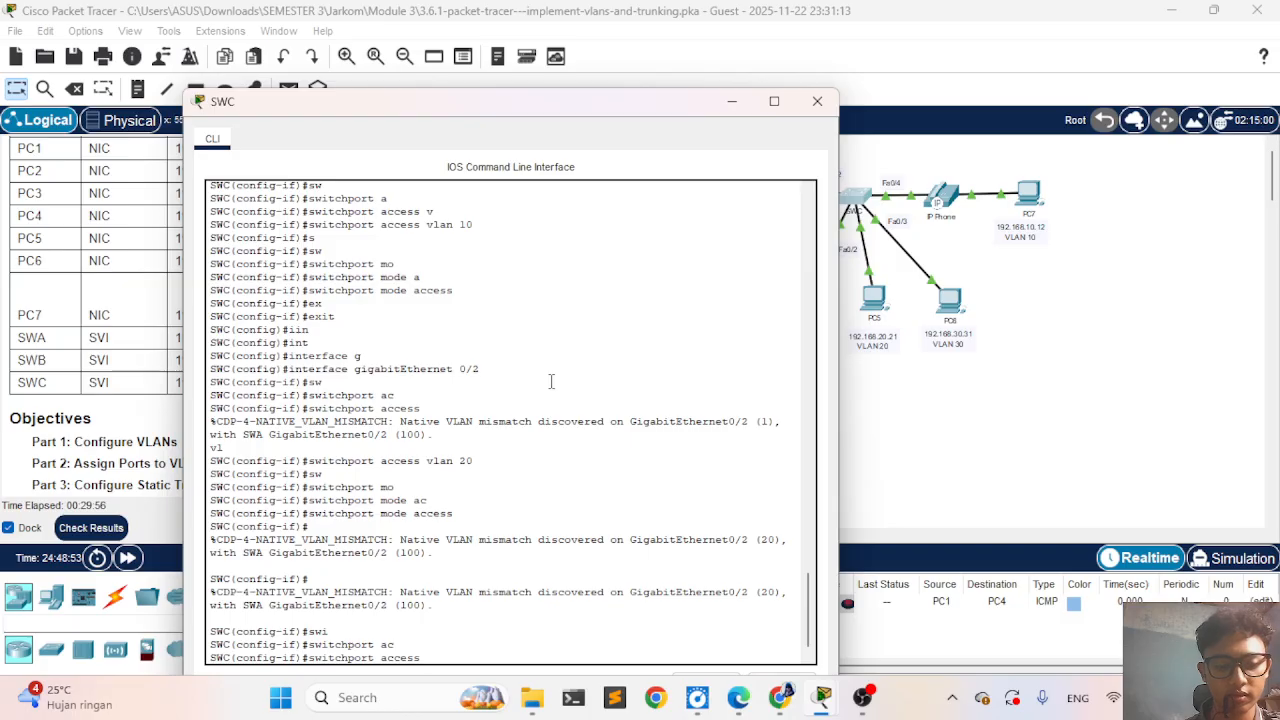
pyautogui.write('v')
pyautogui.press('Tab')
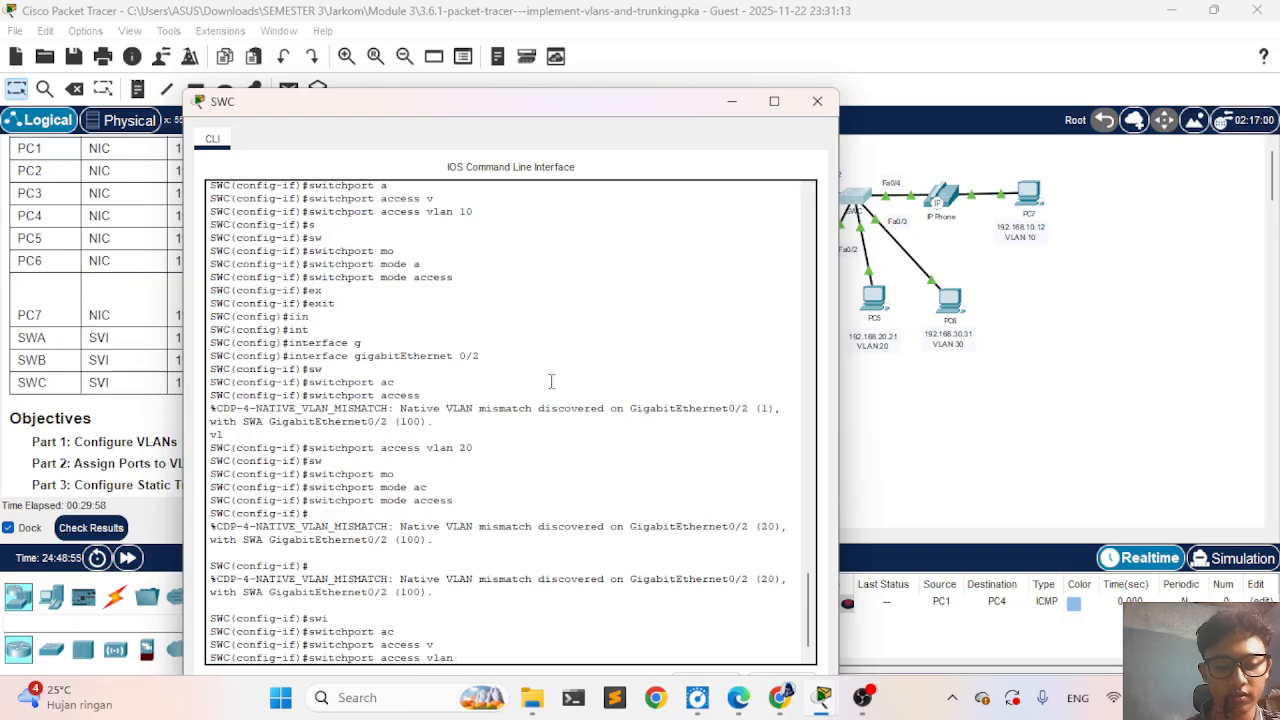
pyautogui.write('1')
pyautogui.write('n')
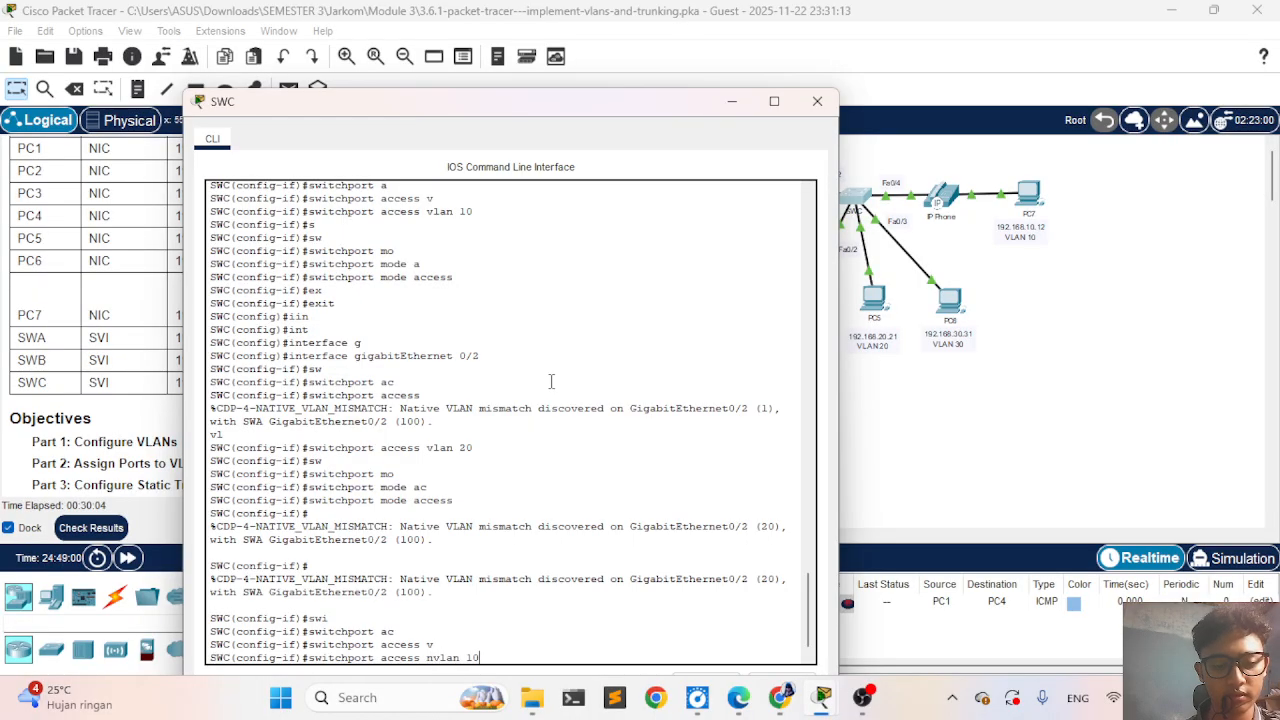
pyautogui.press('BackSpace')
pyautogui.press('BackSpace')
pyautogui.press('BackSpace')
pyautogui.press('BackSpace')
pyautogui.press('BackSpace')
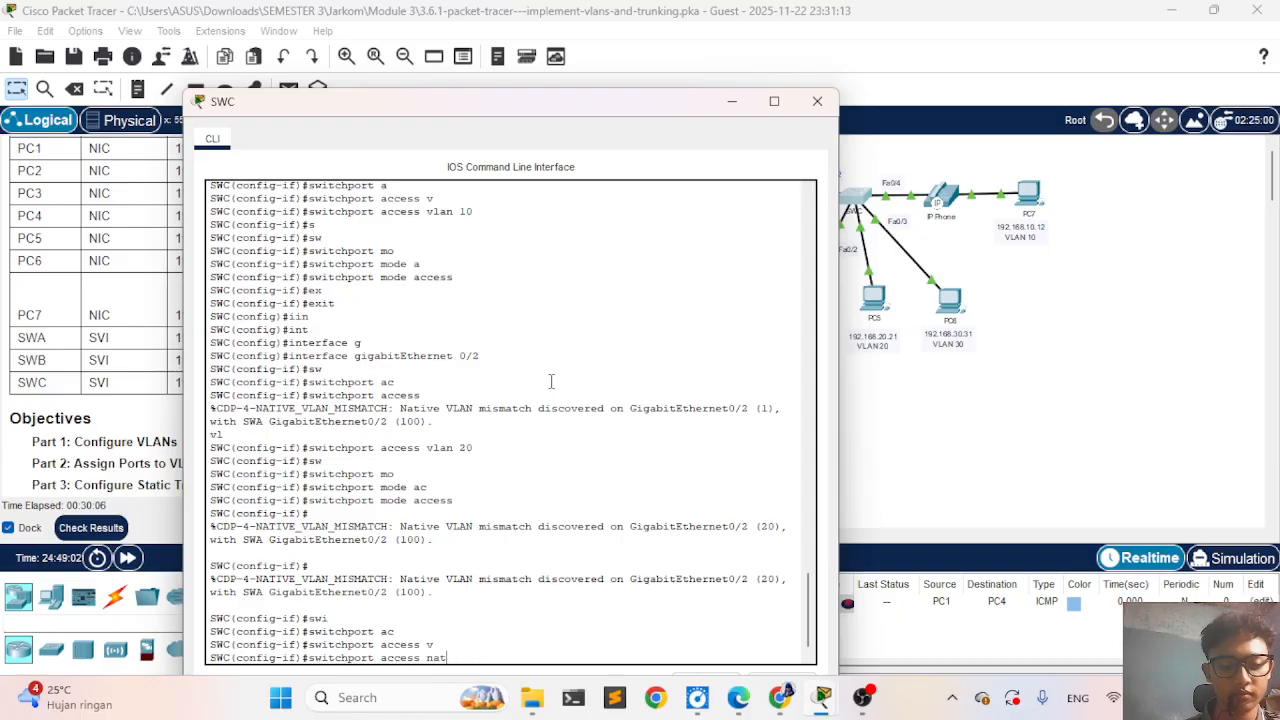
pyautogui.press('Tab')
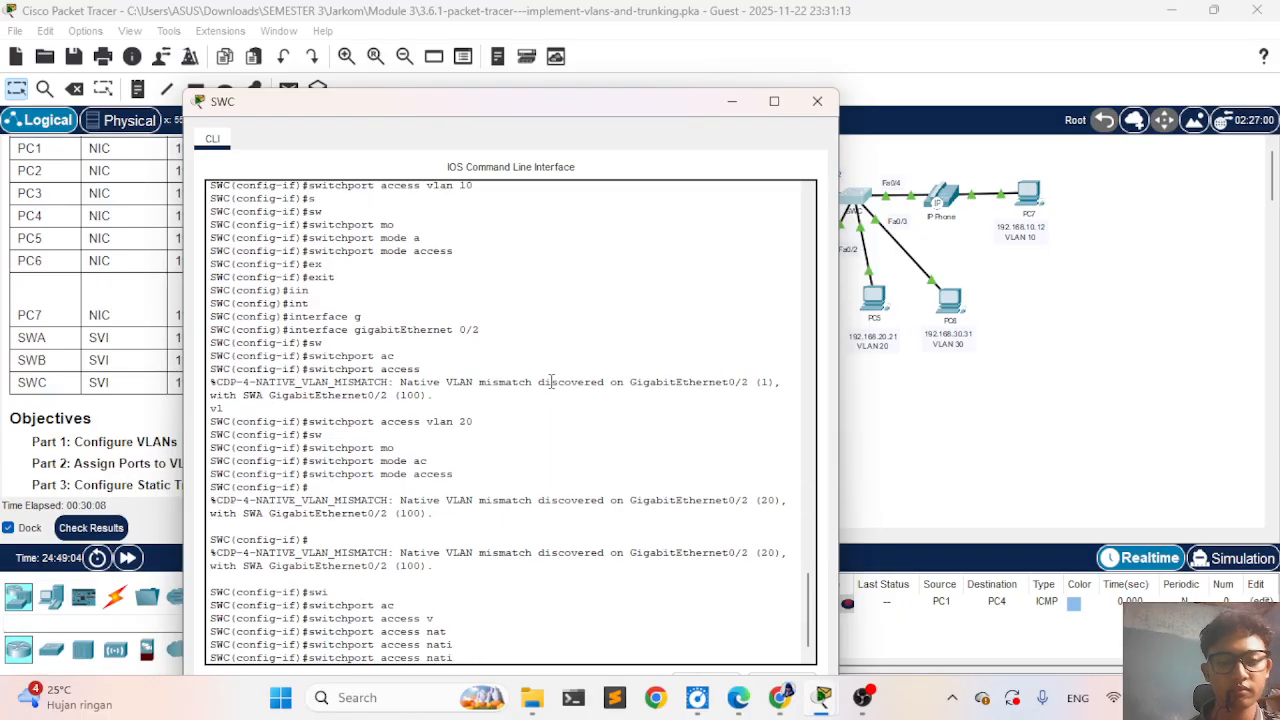
# - Open SWA's CLI to review its GigabitEthernet 0/2 trunk and native VLAN commands, then return to the topology
pyautogui.click(938, 380)
pyautogui.click(722, 180)
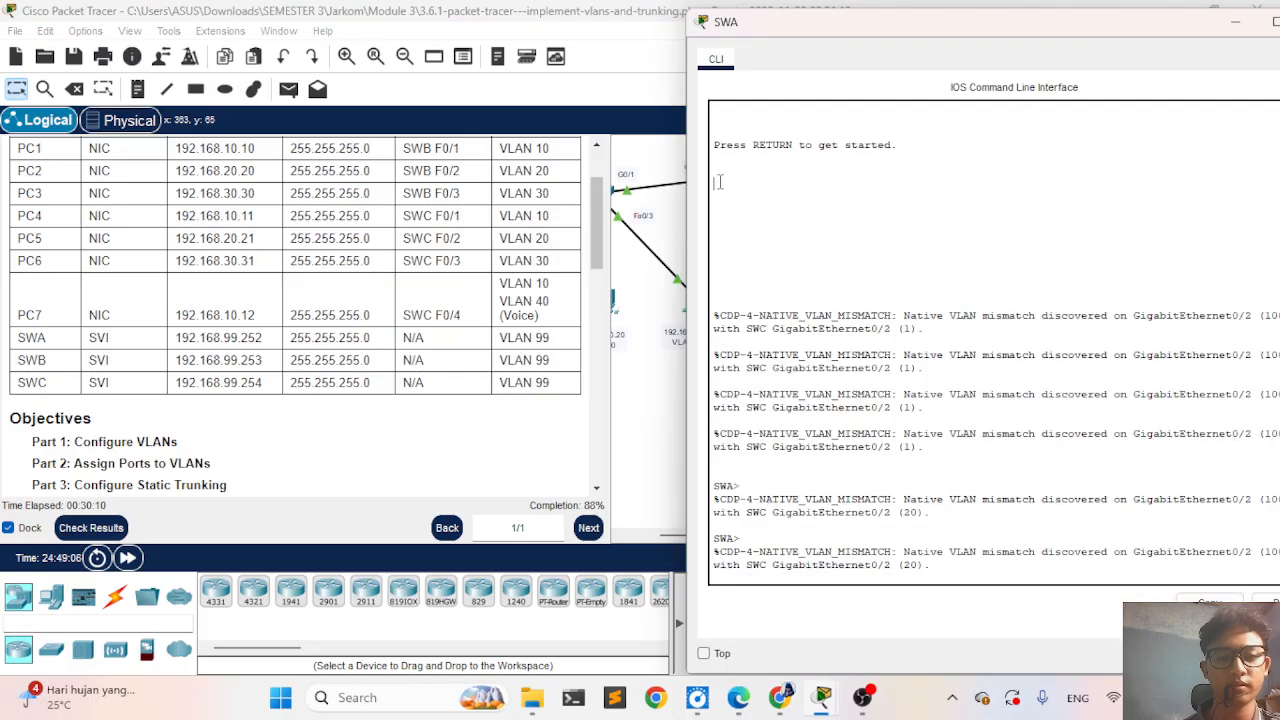
pyautogui.scroll(20, 1015, 388)
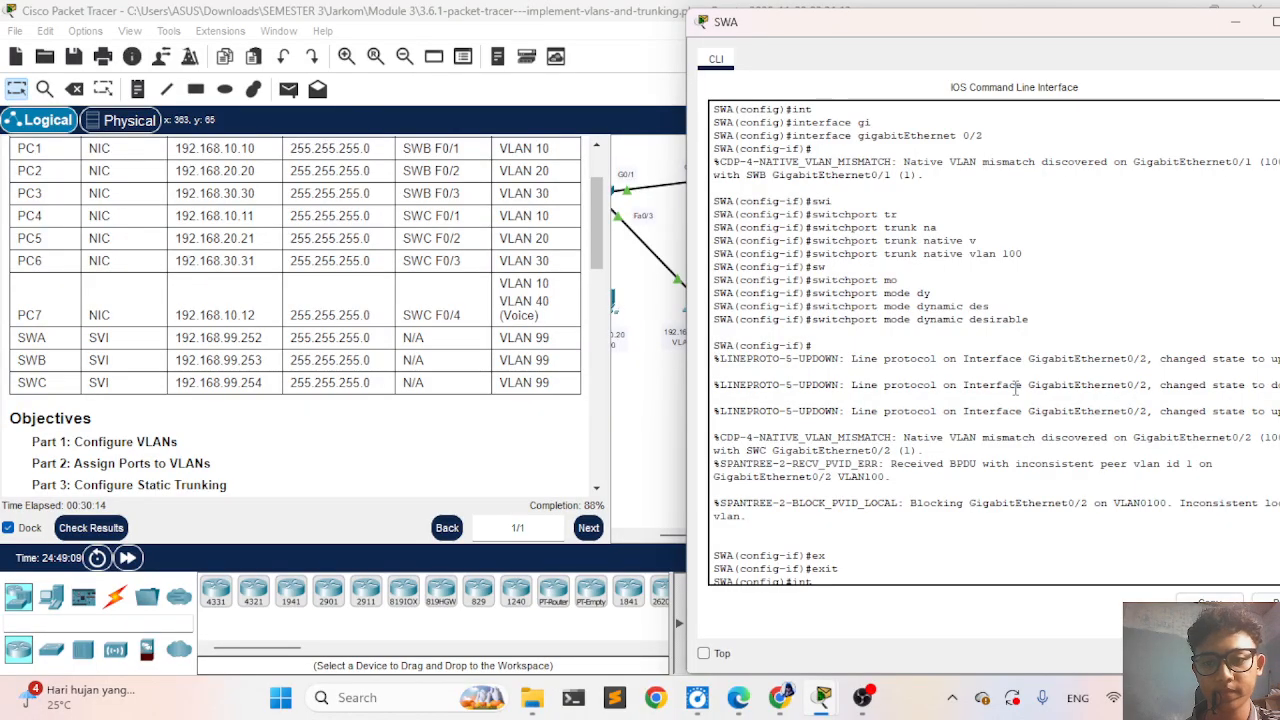
pyautogui.click(673, 402)
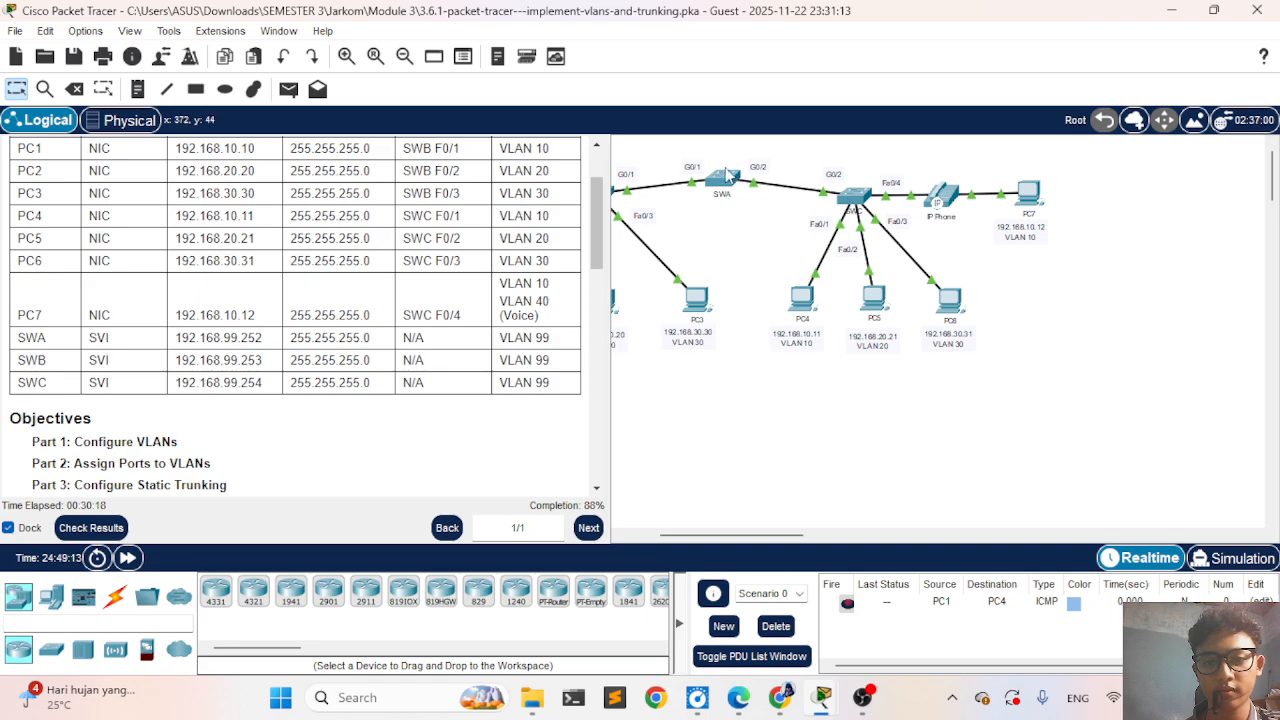
# - Return to SWC's CLI and rewrite the pending access command as switchport trunk
pyautogui.click(853, 196)
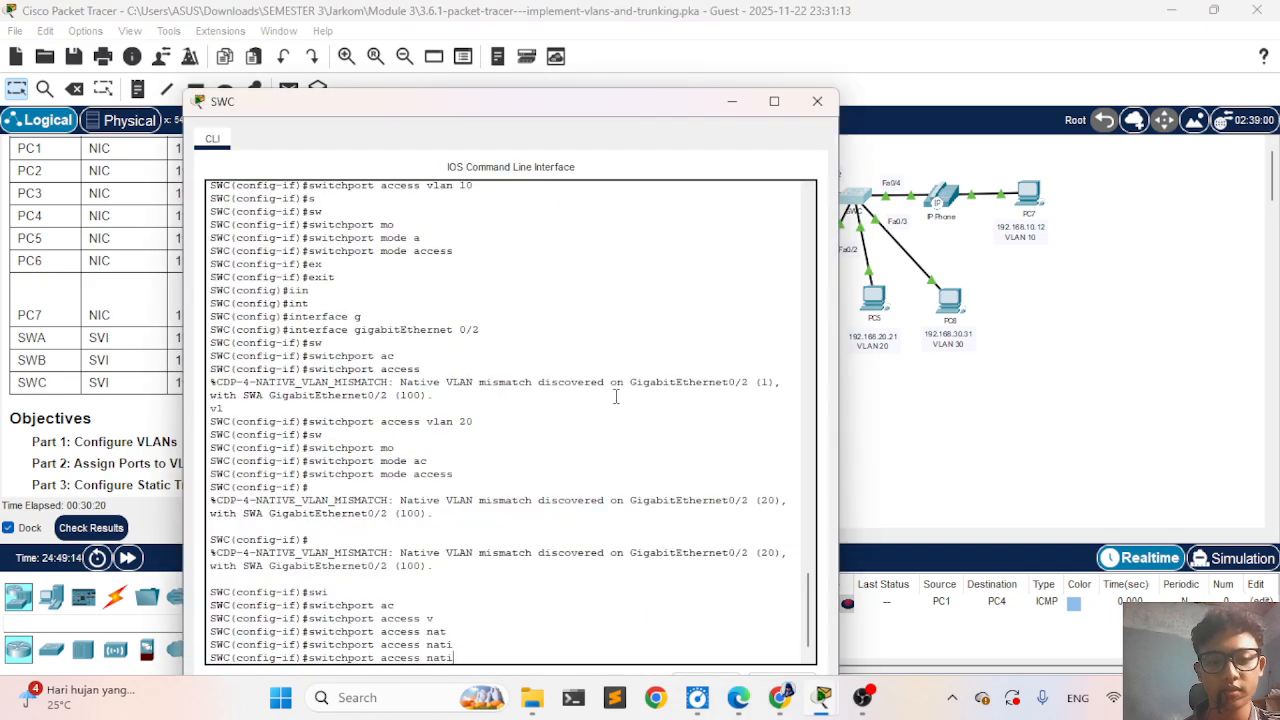
pyautogui.press('BackSpace')
pyautogui.press('BackSpace')
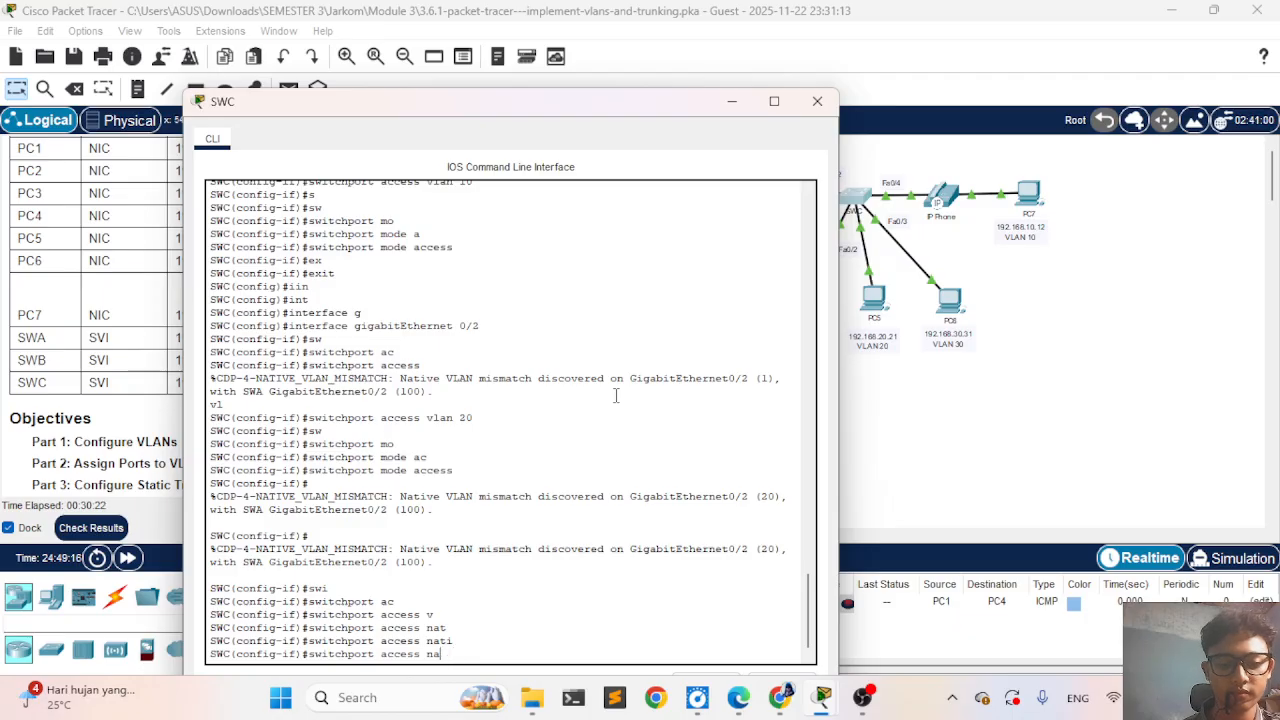
pyautogui.press('BackSpace')
pyautogui.press('BackSpace')
pyautogui.press('BackSpace')
pyautogui.press('BackSpace')
pyautogui.press('BackSpace')
pyautogui.press('BackSpace')
pyautogui.press('BackSpace')
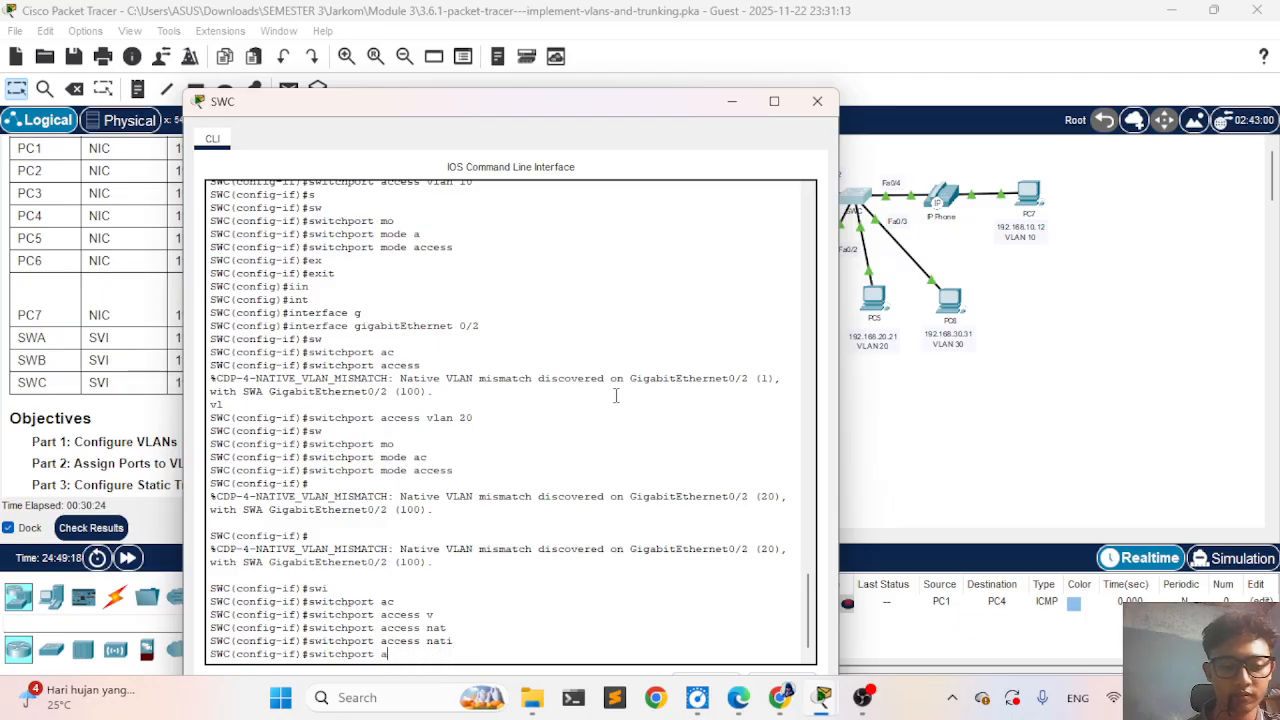
pyautogui.write('tr')
pyautogui.press('Tab')
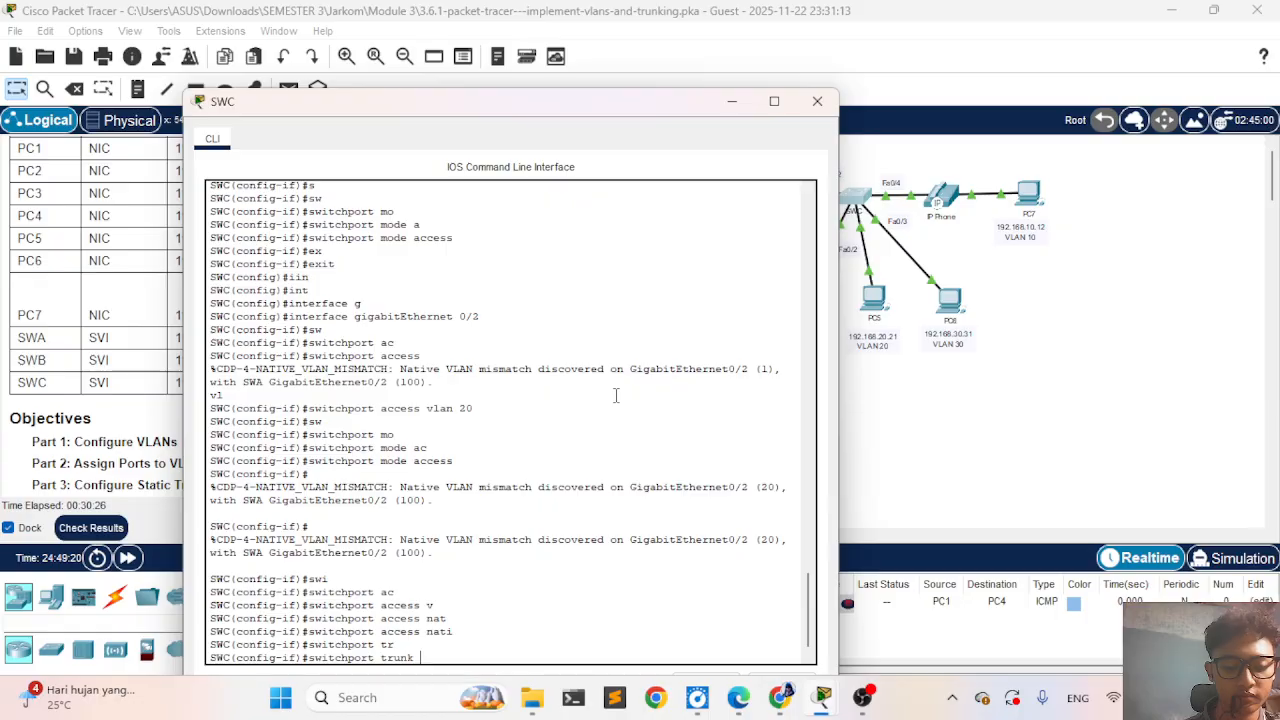
pyautogui.write('ac')
pyautogui.press('Tab')
pyautogui.press('BackSpace')
pyautogui.press('BackSpace')
pyautogui.write('v')
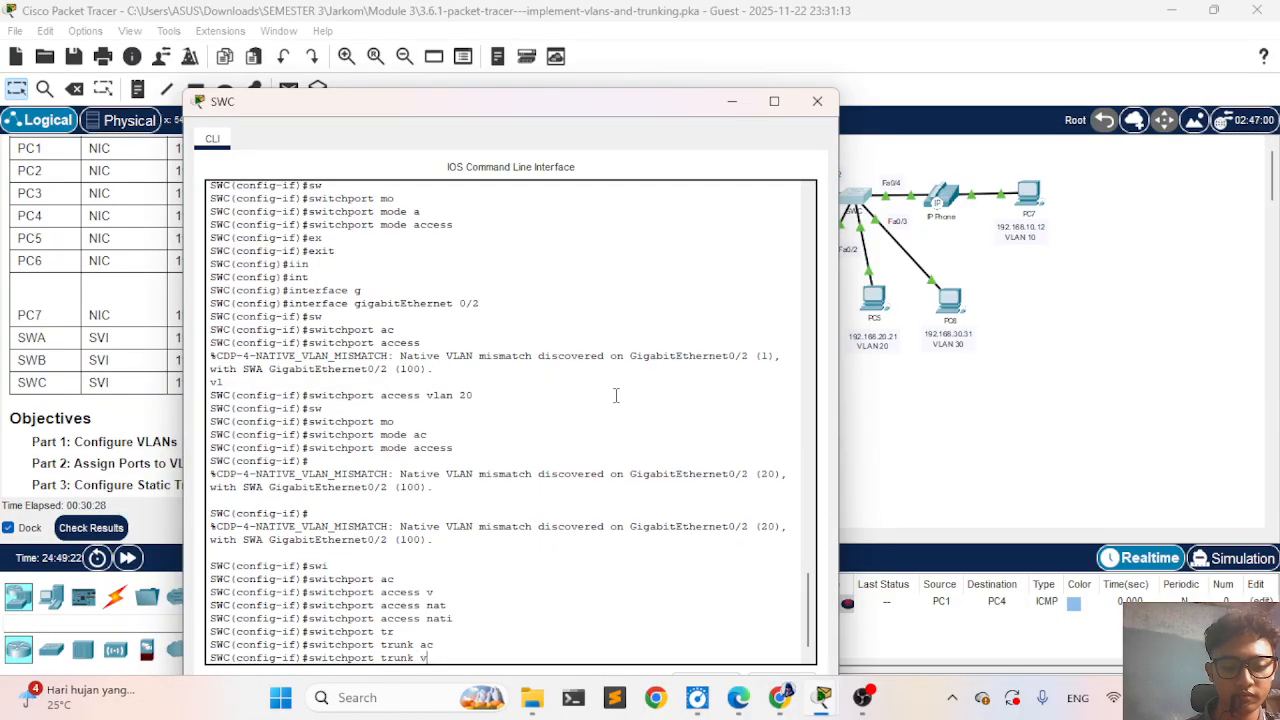
pyautogui.press('Tab')
pyautogui.write('l')
pyautogui.press('Tab')
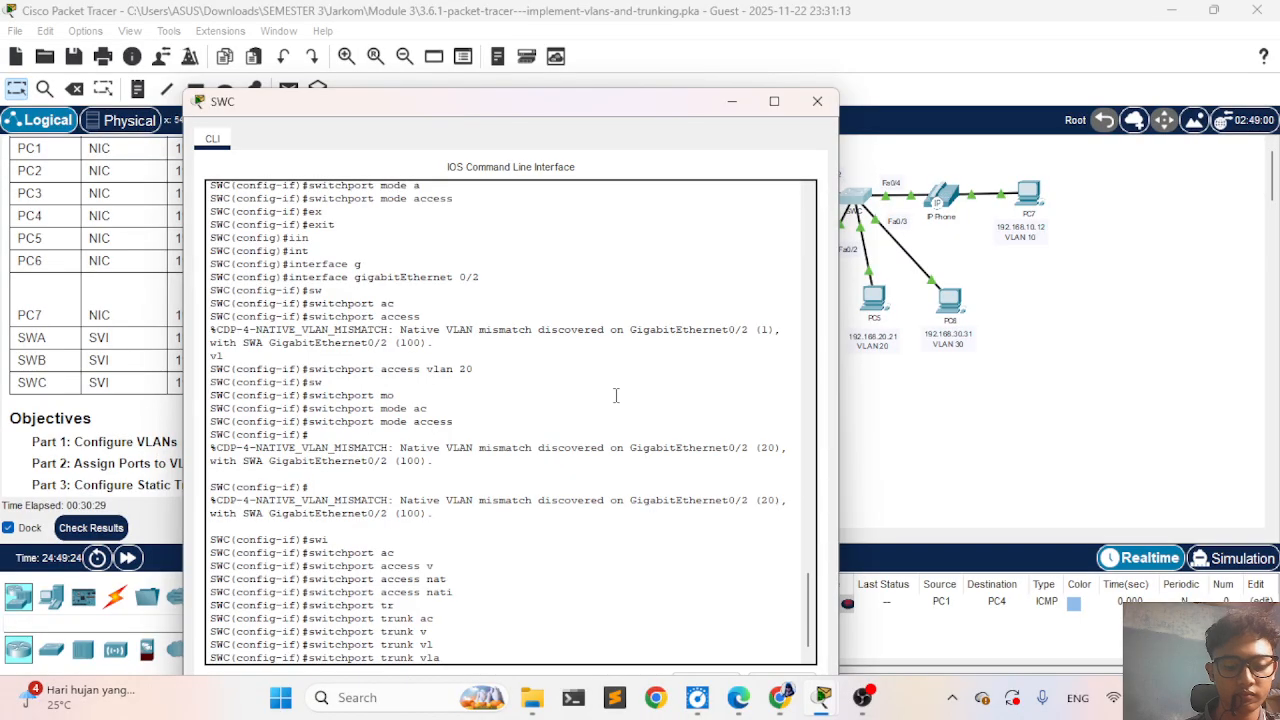
pyautogui.write('ab')
pyautogui.press('BackSpace')
pyautogui.write('n')
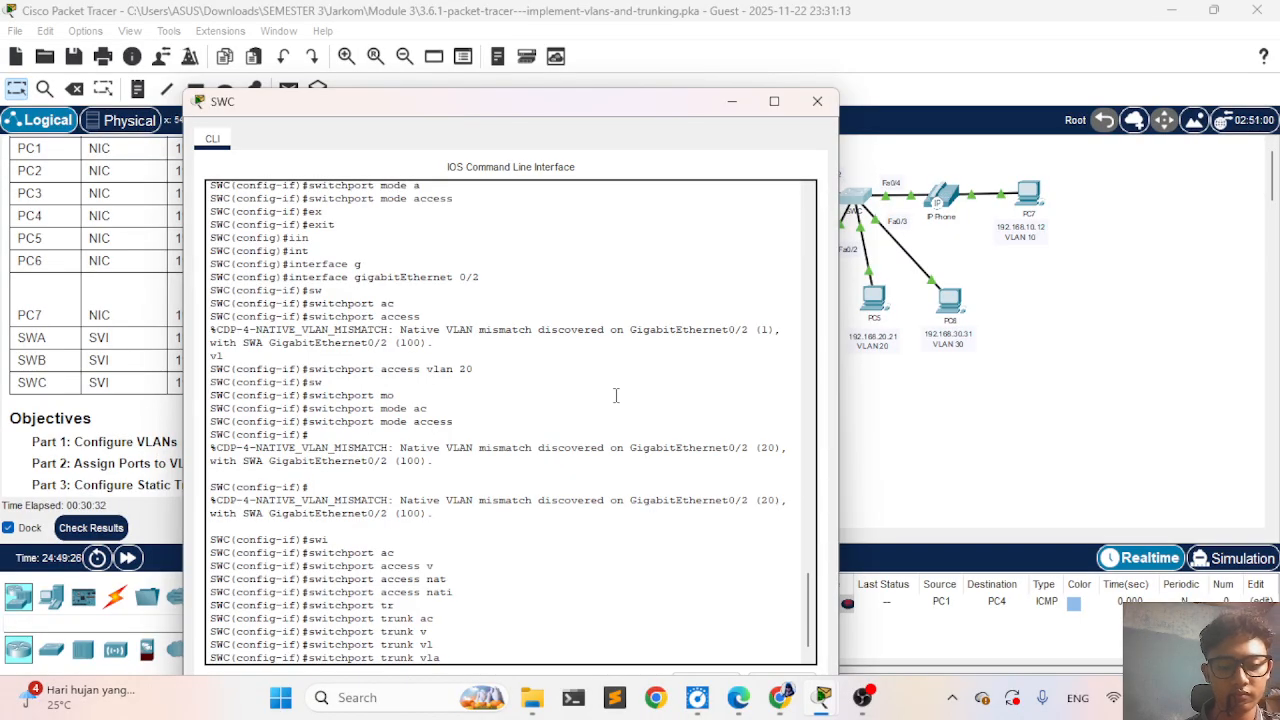
pyautogui.press('BackSpace')
pyautogui.press('BackSpace')
pyautogui.press('BackSpace')
# - Set the trunk native VLAN of SWC's GigabitEthernet 0/2 to 100
pyautogui.write('nat')
pyautogui.press('Tab')
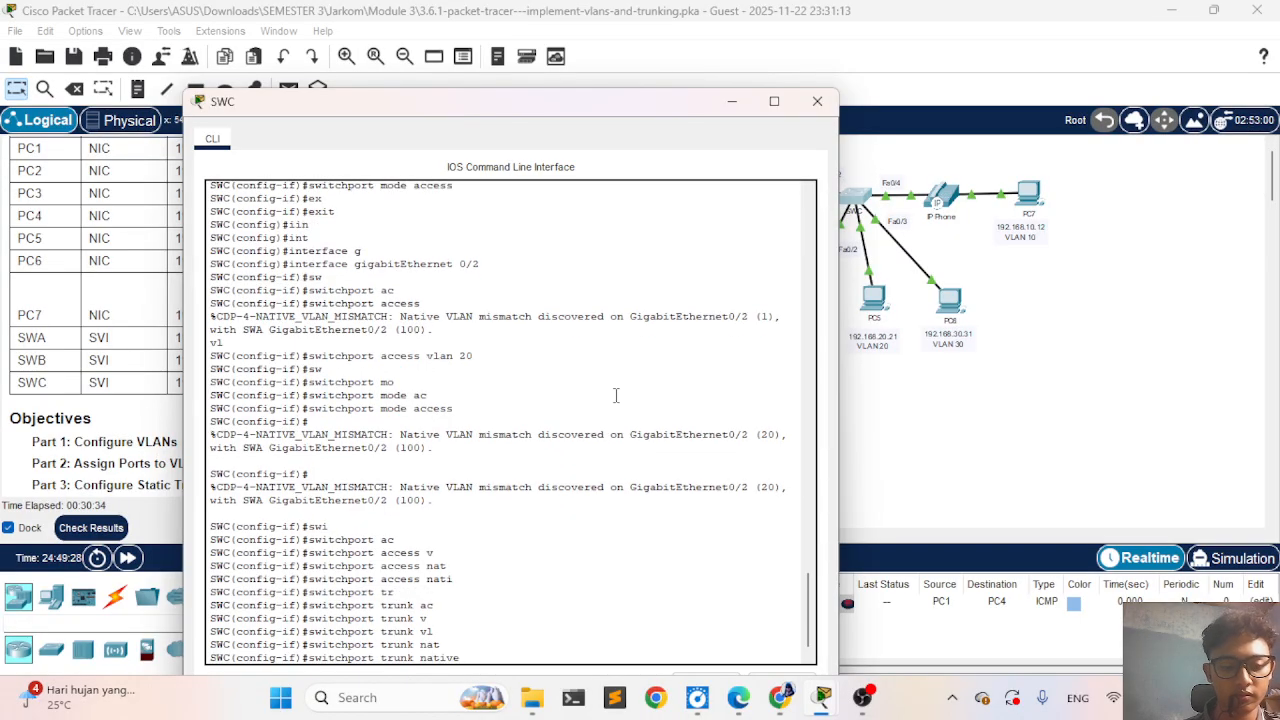
pyautogui.write('v')
pyautogui.press('Tab')
pyautogui.write('100')
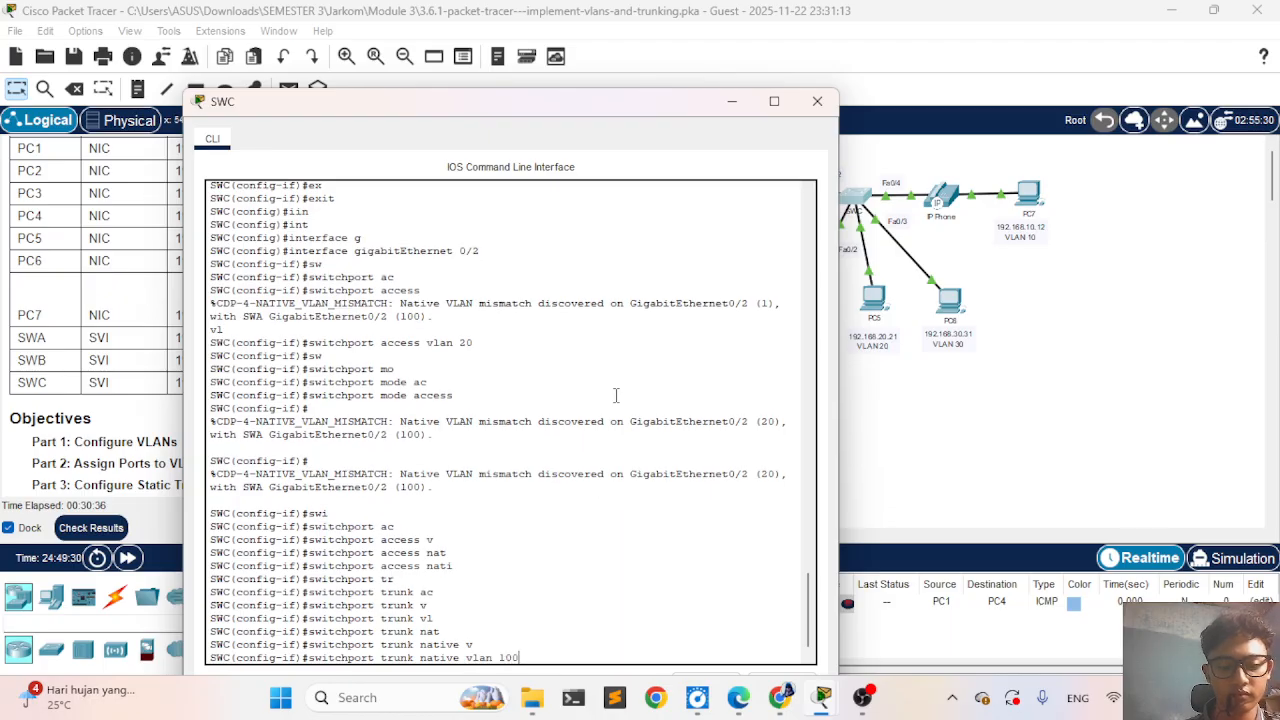
pyautogui.press('Return')
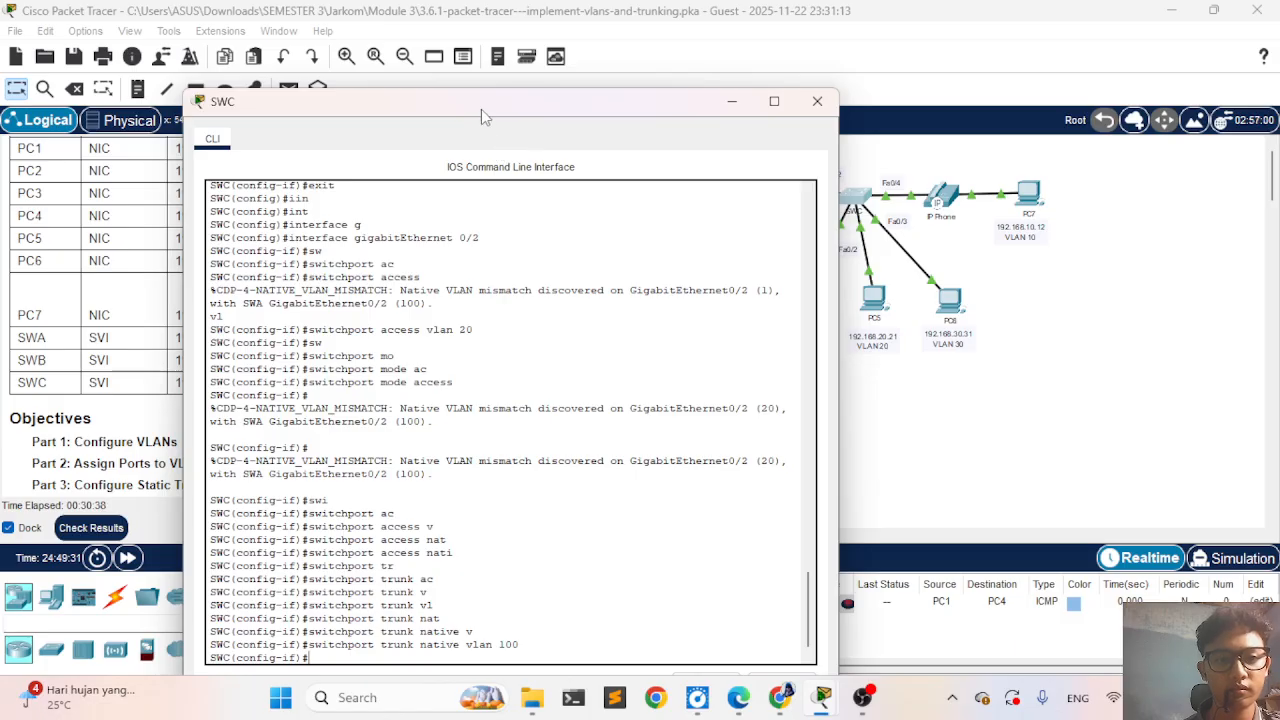
# - Move SWC's window aside, check the activity results for SWC's GigabitEthernet0/2 and Vlan99 assessment items, then close the results
pyautogui.moveTo(481, 109); pyautogui.dragTo(946, 205)
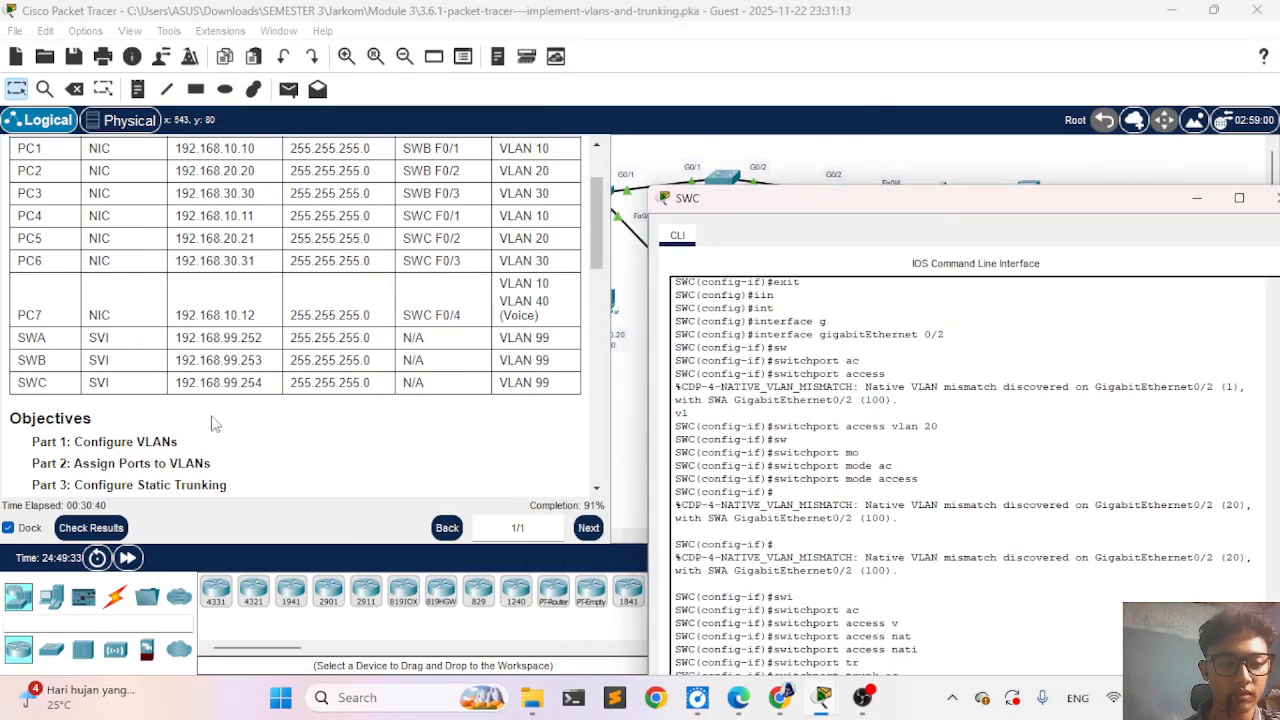
pyautogui.click(128, 530)
pyautogui.click(165, 134)
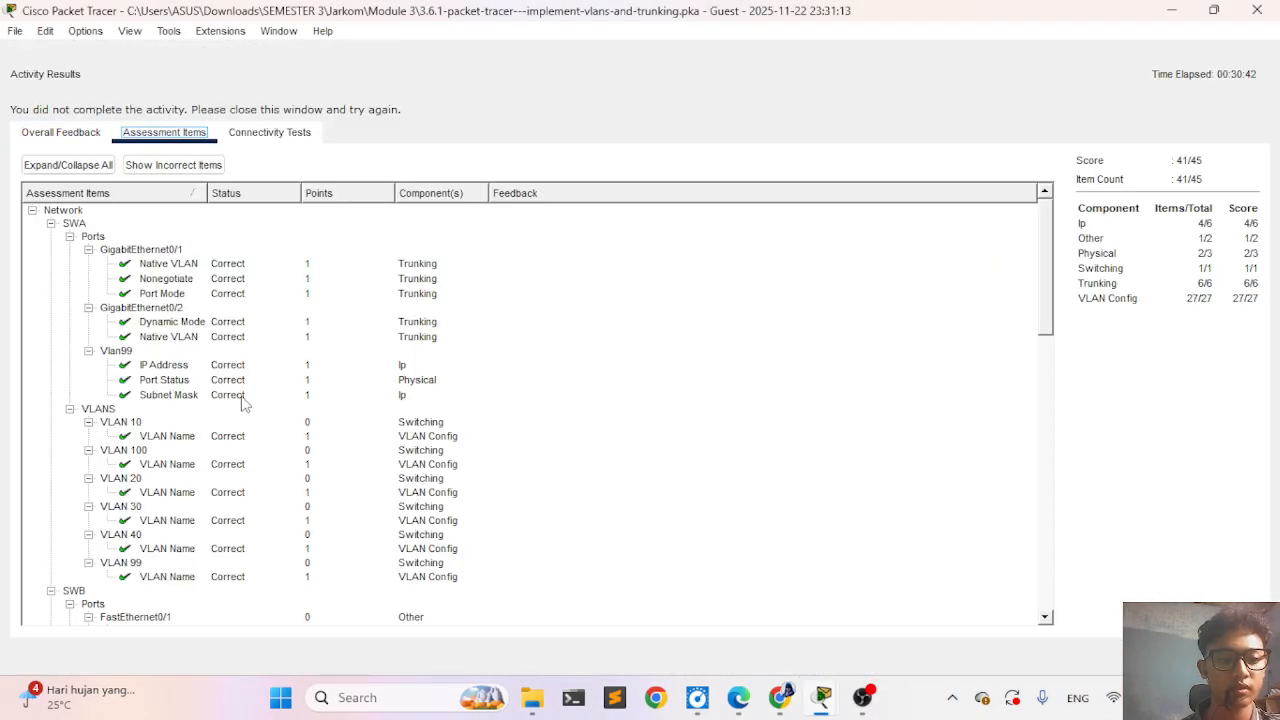
pyautogui.scroll(-3, 253, 438)
pyautogui.scroll(-5, 253, 438)
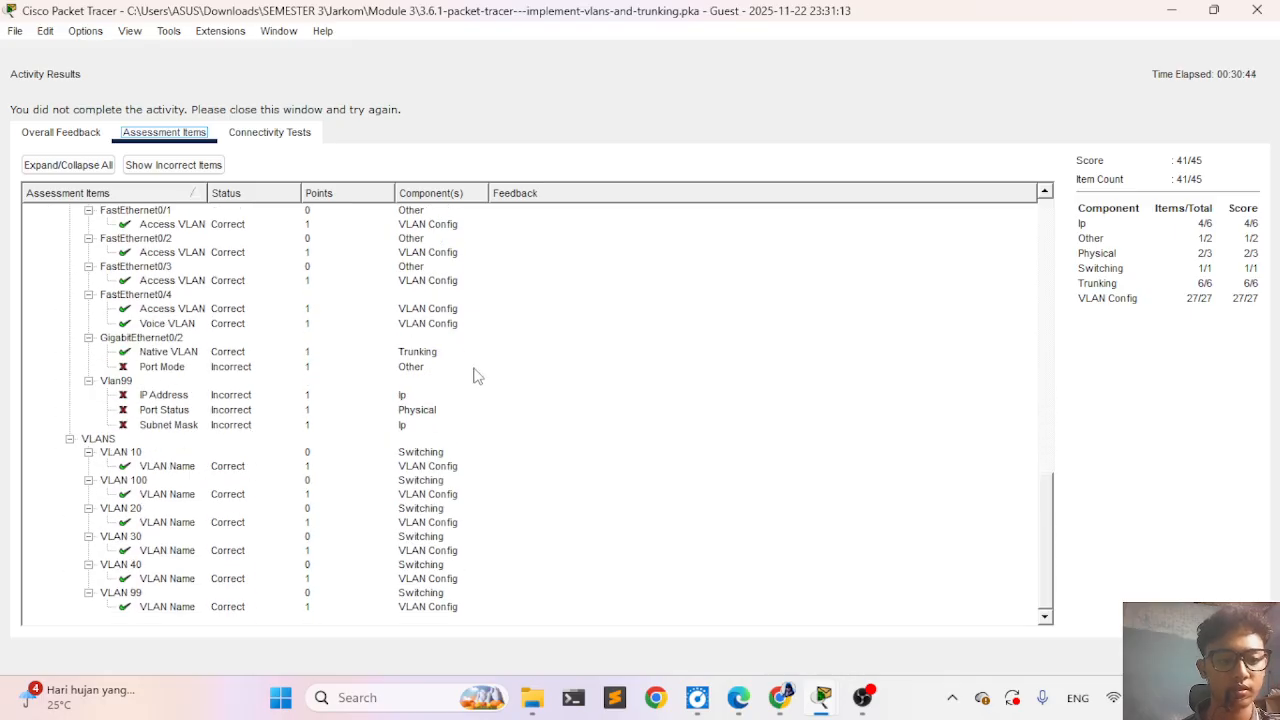
pyautogui.click(1218, 656)
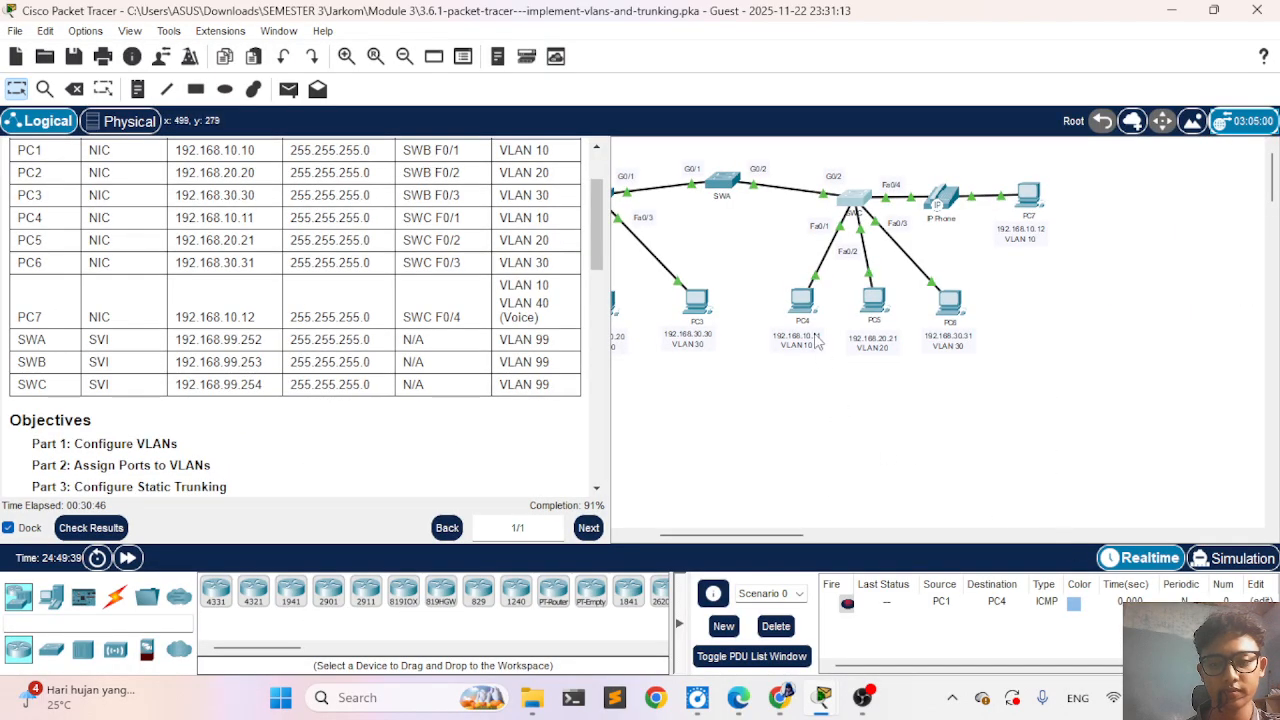
# - Read the activity instructions on virtual management interfaces, static trunking and dynamic trunking in Parts 2 to 4
pyautogui.scroll(-7, 518, 316)
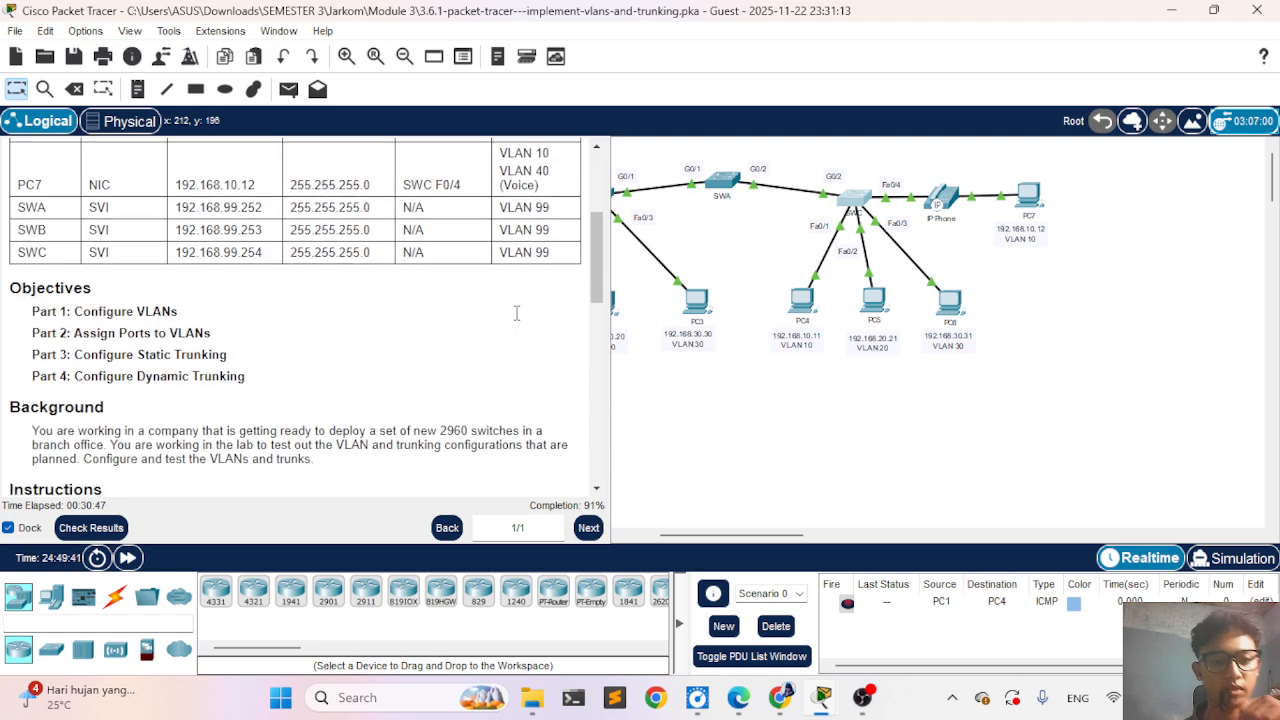
pyautogui.scroll(-12, 517, 313)
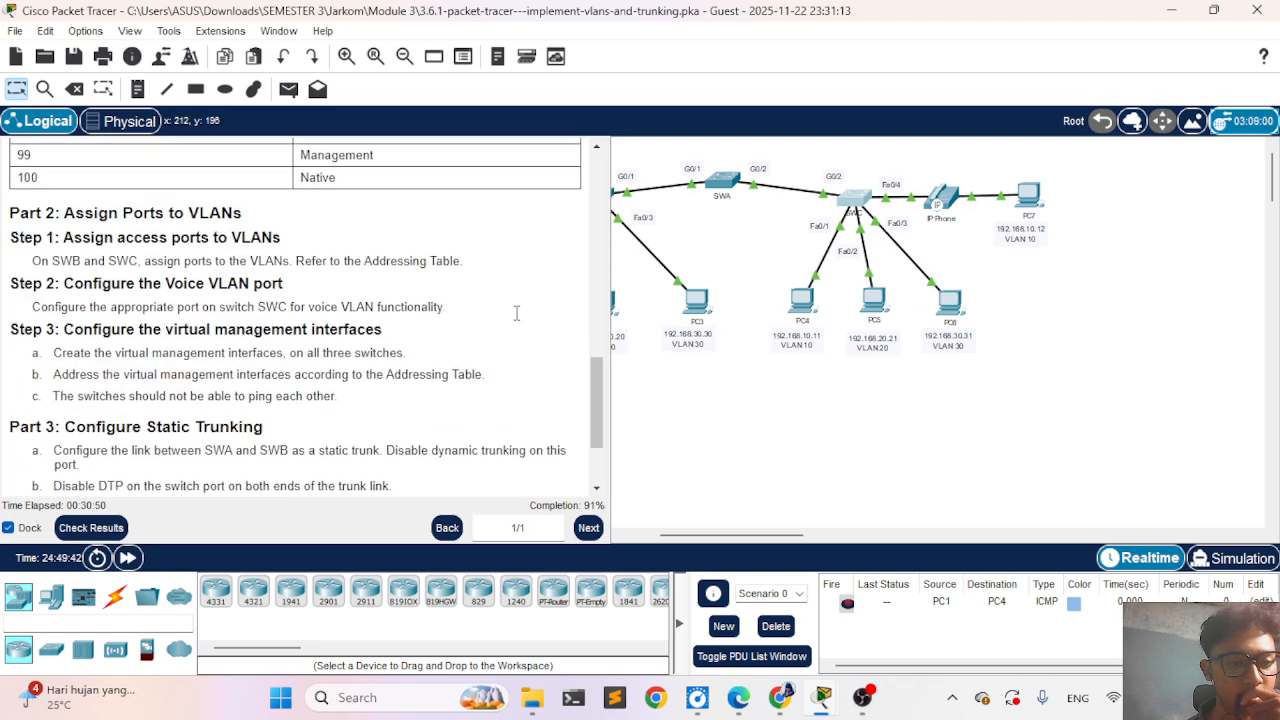
pyautogui.scroll(-2, 517, 313)
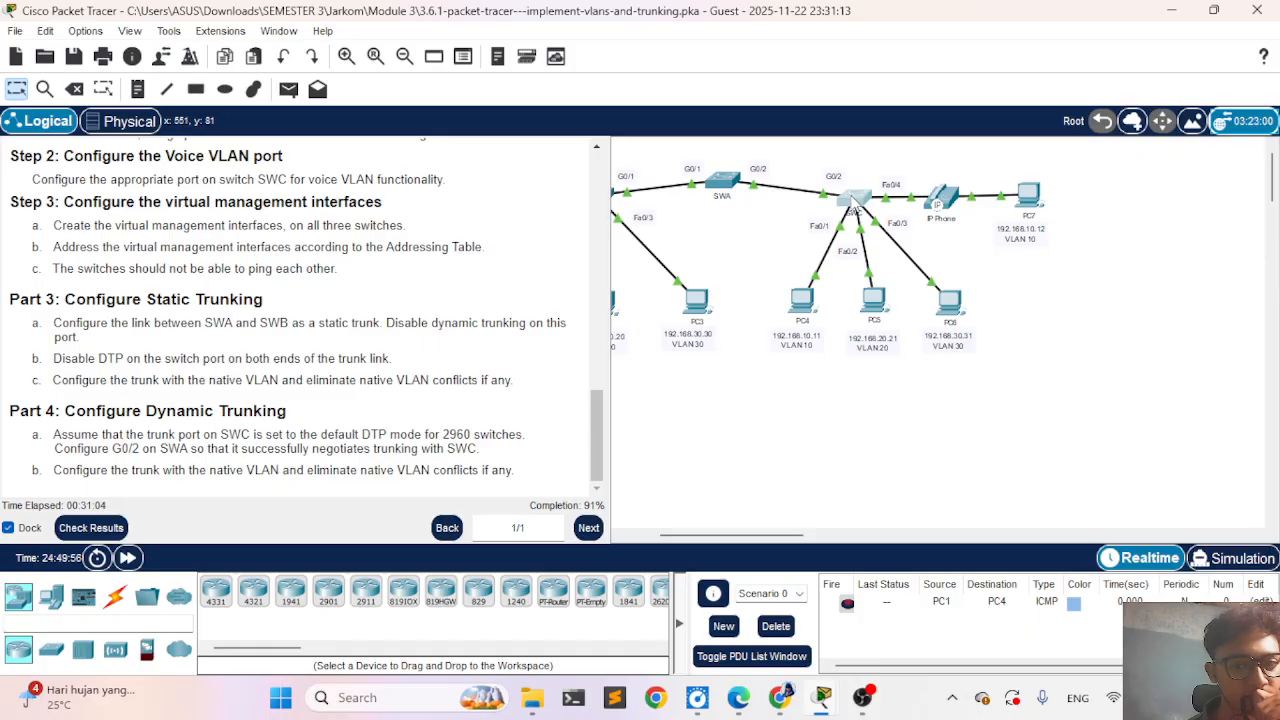
# - Reopen SWC's CLI, move its window fully into view, and exit the GigabitEthernet 0/2 interface configuration
pyautogui.click(855, 202)
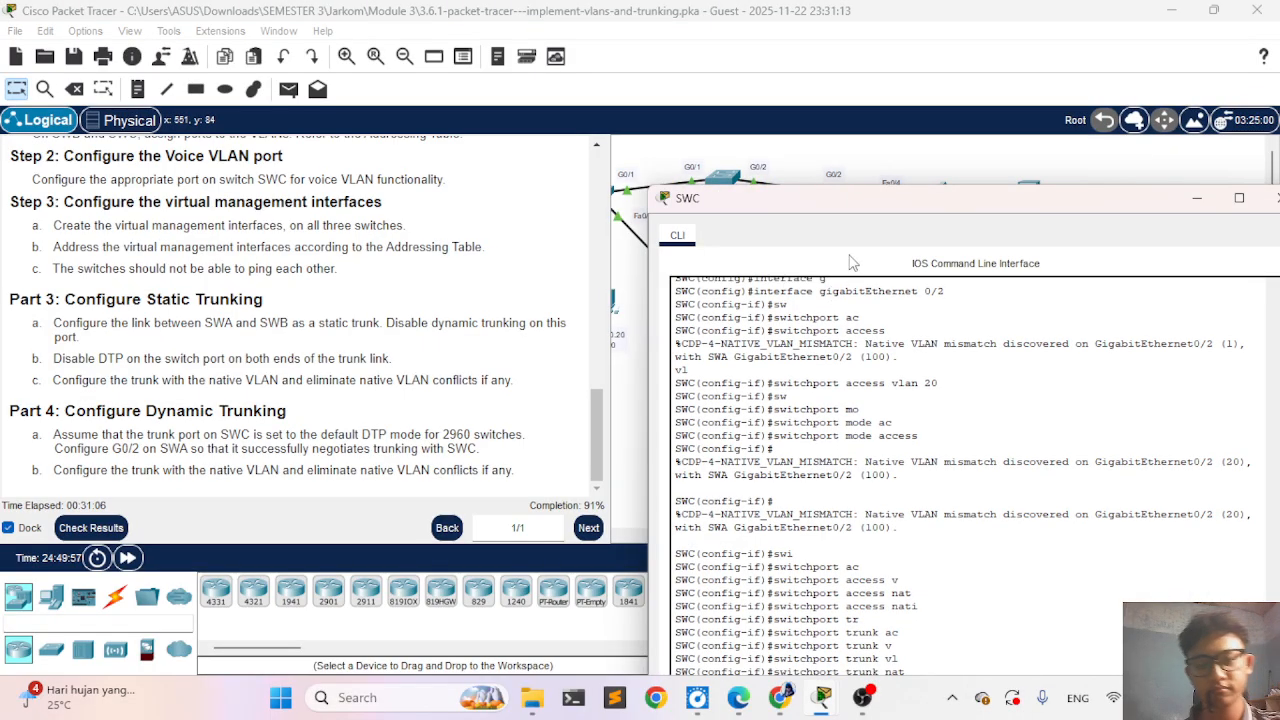
pyautogui.moveTo(826, 206); pyautogui.dragTo(733, 107)
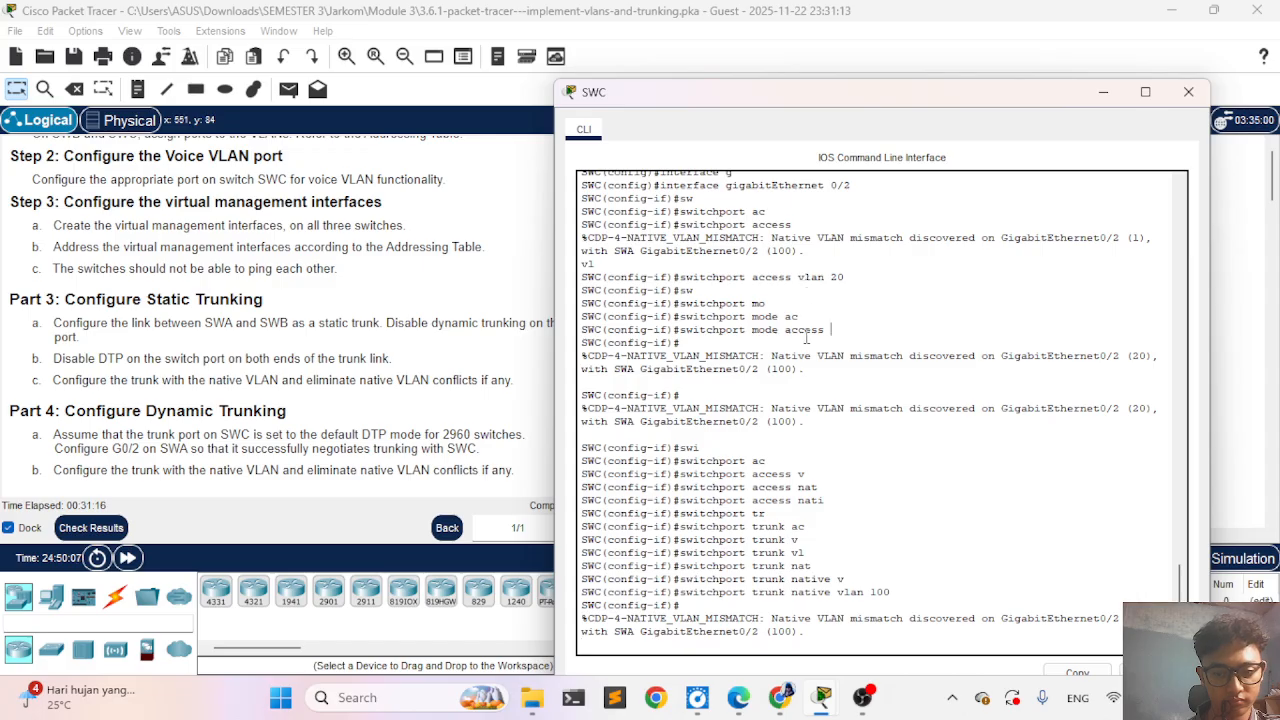
pyautogui.press('Return')
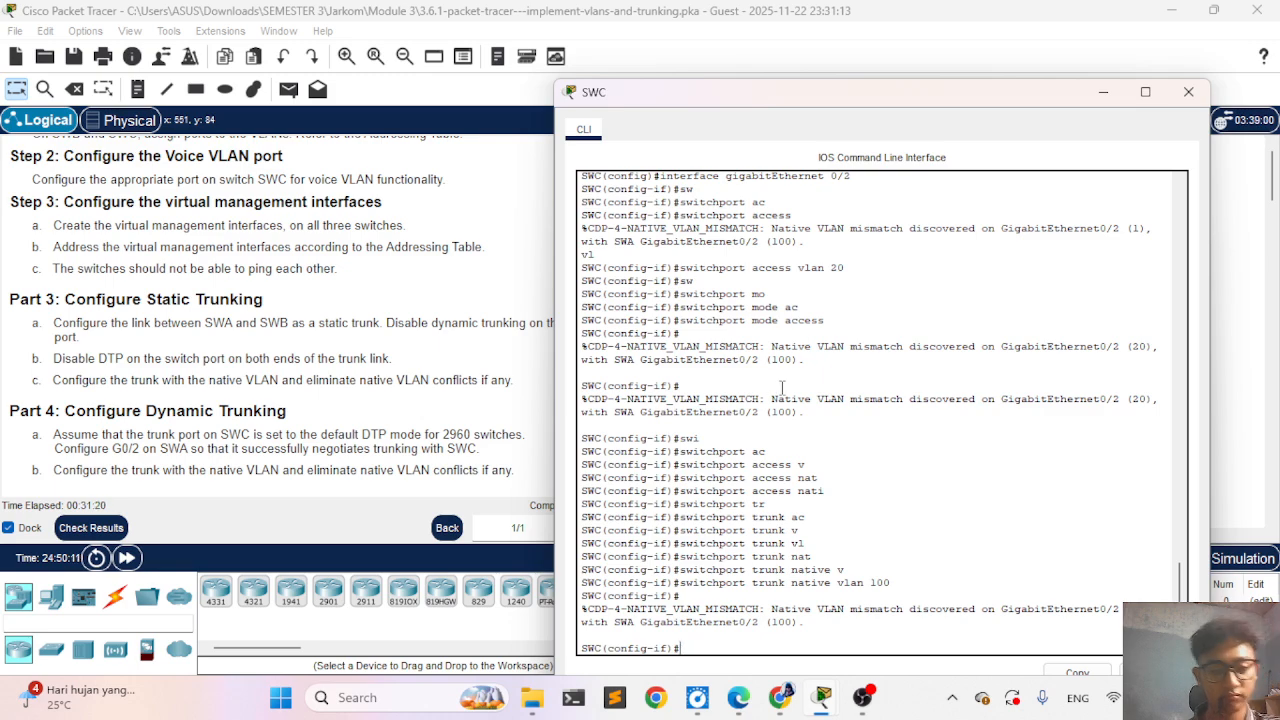
pyautogui.write('x')
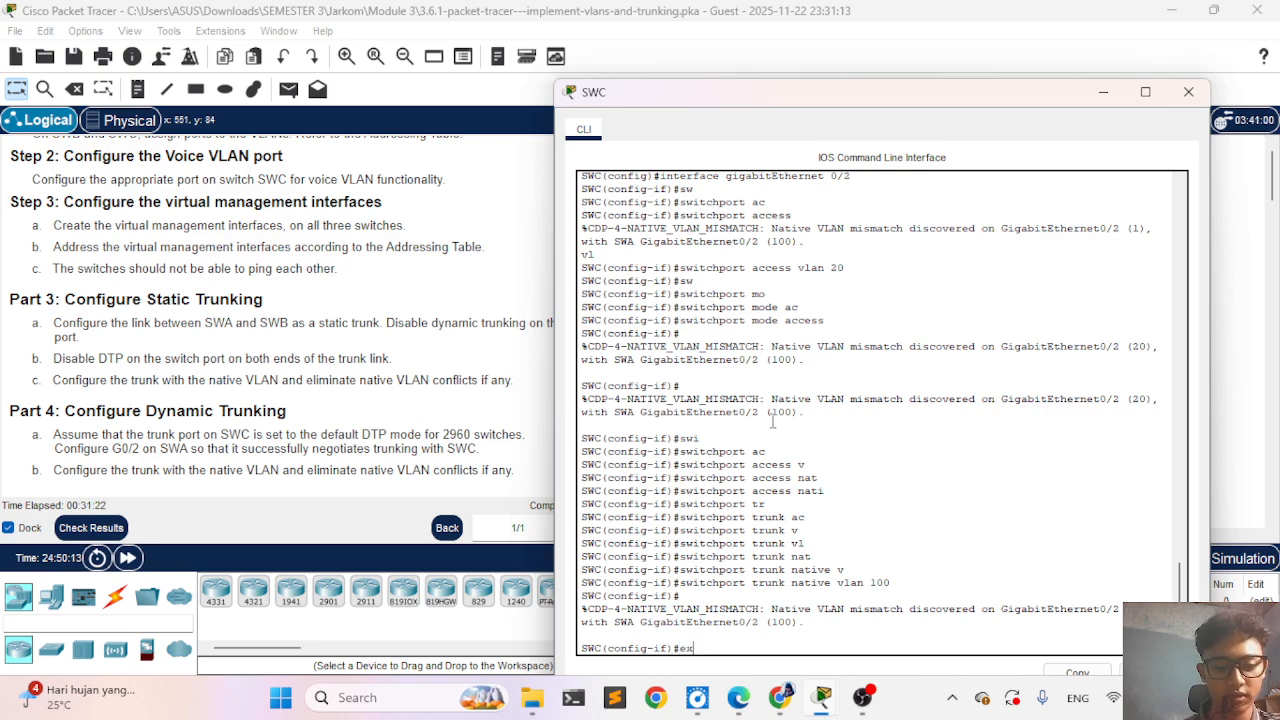
pyautogui.press('Tab')
pyautogui.press('Return')
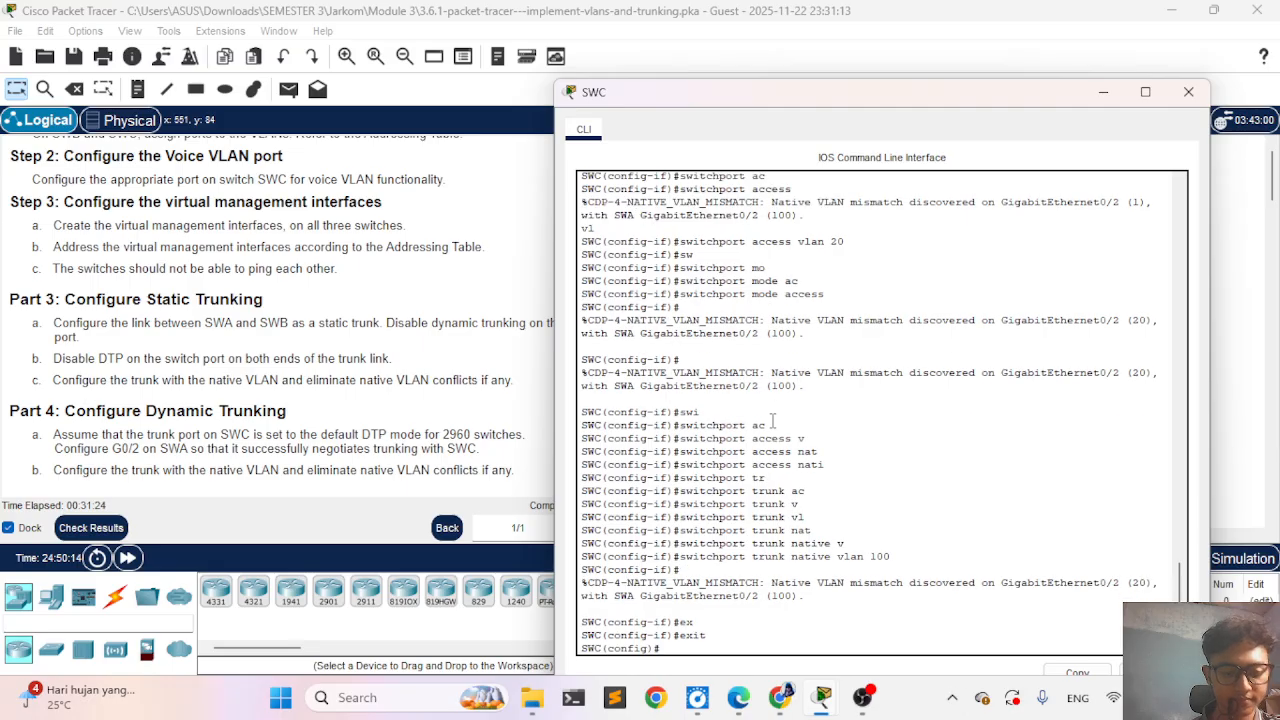
# - Enter interface configuration for SWC's FastEthernet 0/4, moving the window clear of the instructions
pyautogui.write('int')
pyautogui.press('Tab')
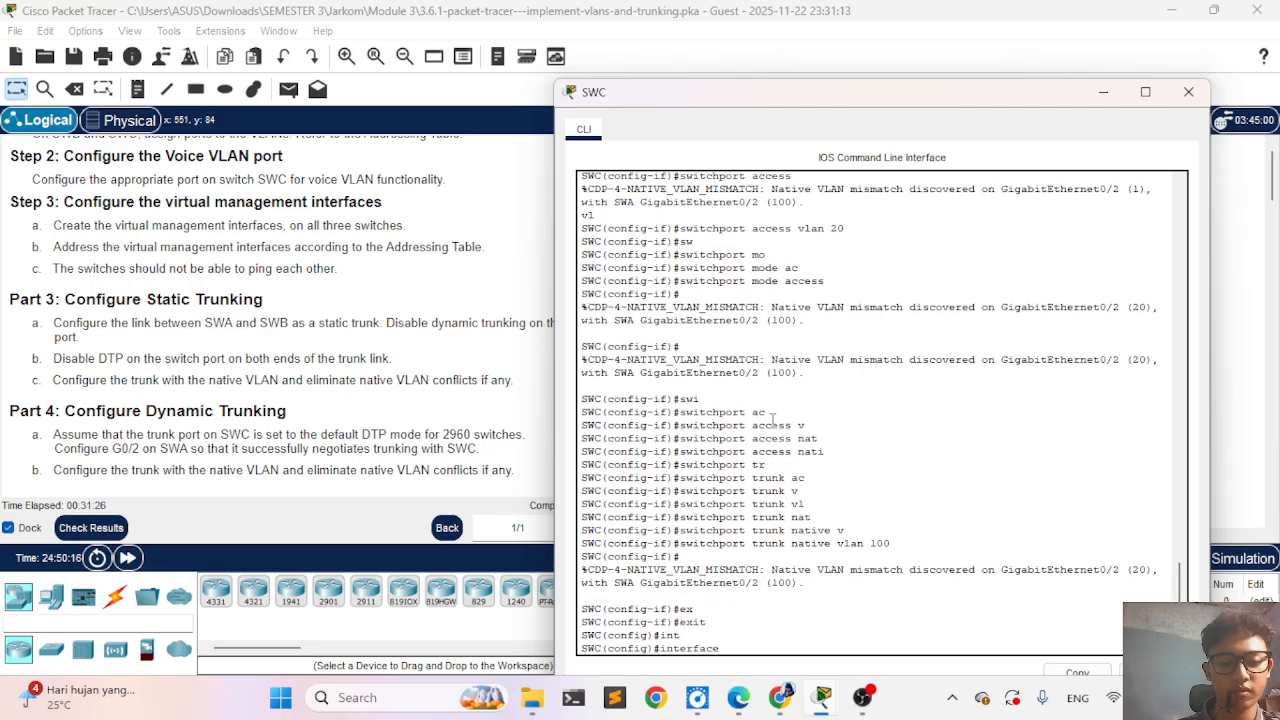
pyautogui.write('fa')
pyautogui.press('Tab')
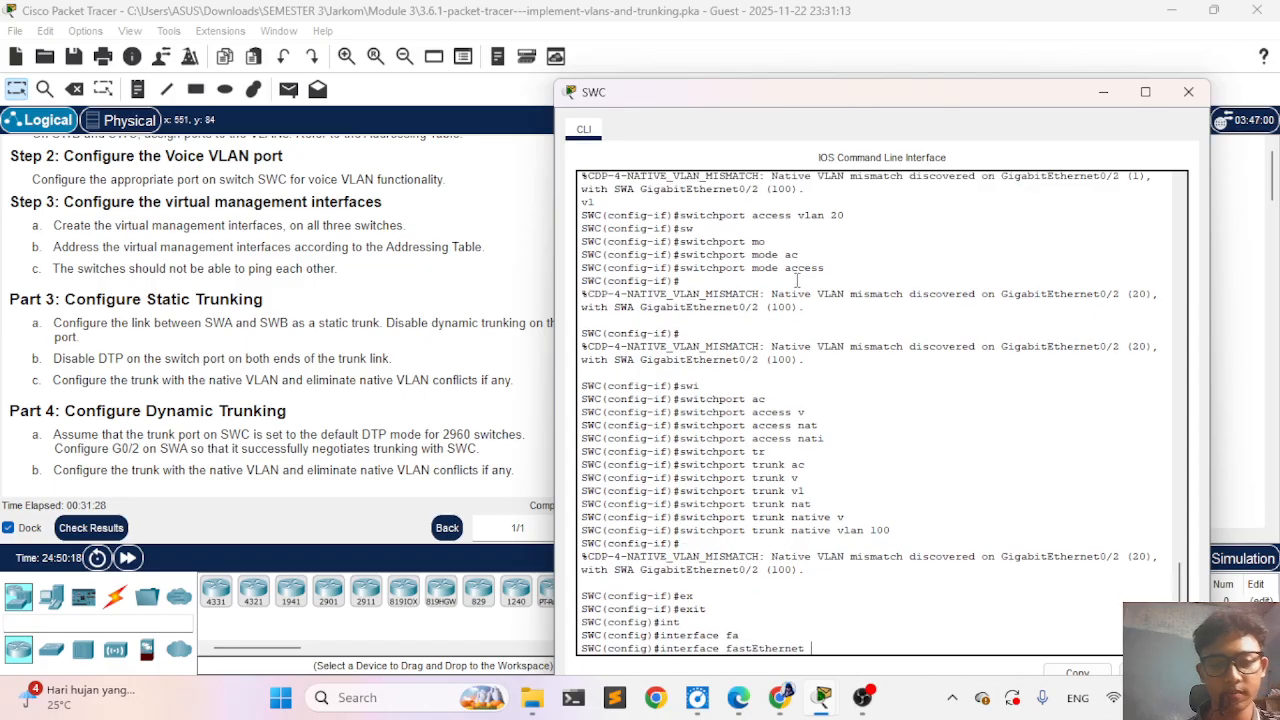
pyautogui.moveTo(771, 90); pyautogui.dragTo(931, 73)
pyautogui.write('0/4')
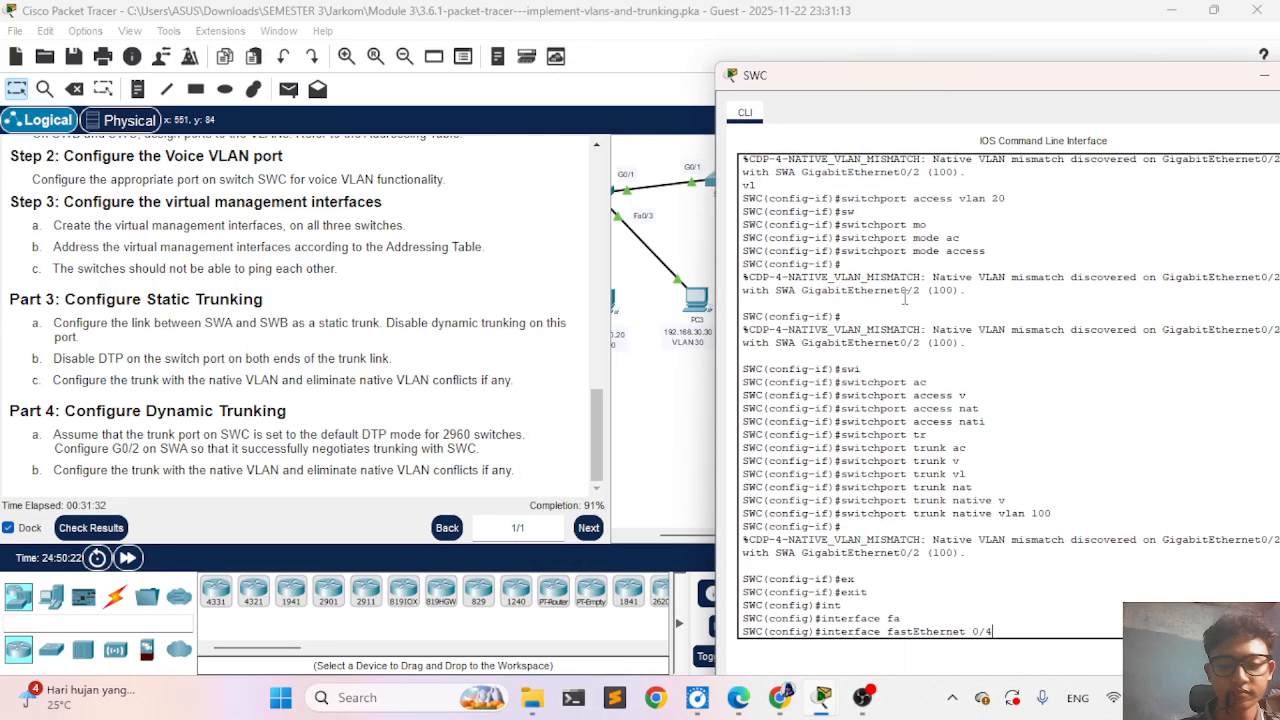
pyautogui.press('Return')
# - Apply mls qos trust cos to SWC's FastEthernet 0/4 and exit its interface configuration
pyautogui.write('m')
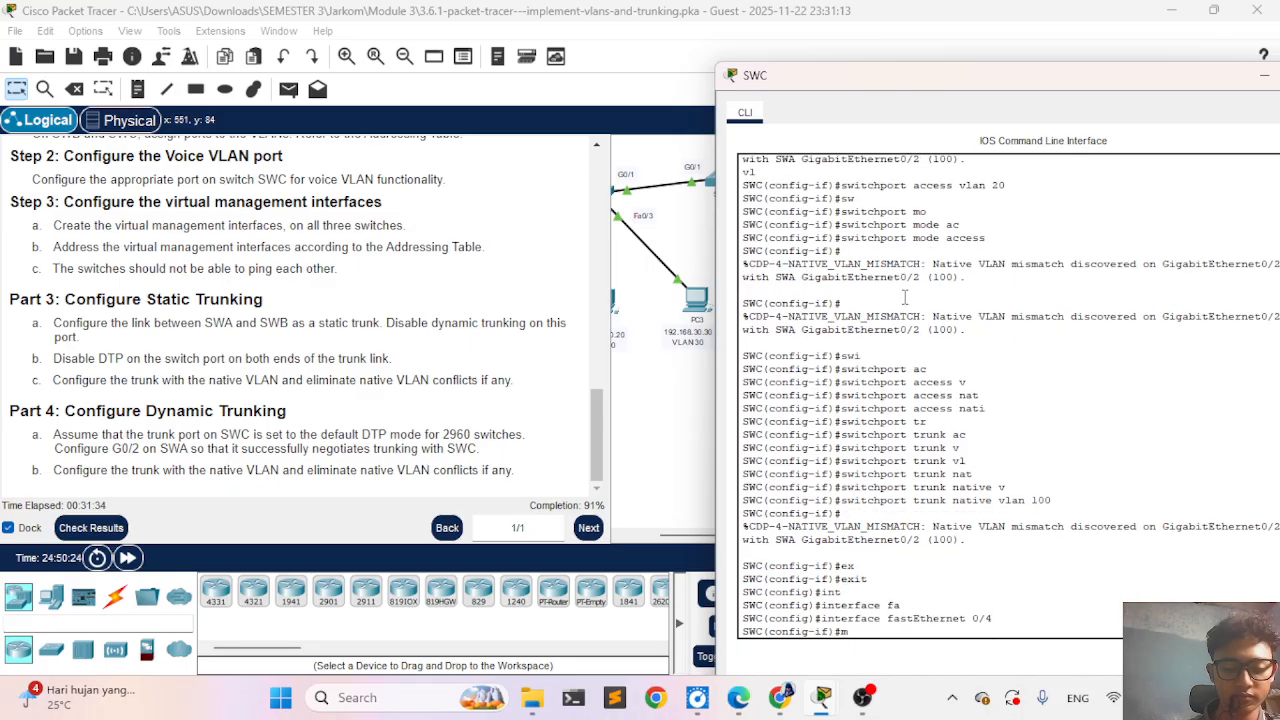
pyautogui.write('ls')
pyautogui.press('Tab')
pyautogui.write('q')
pyautogui.press('Tab')
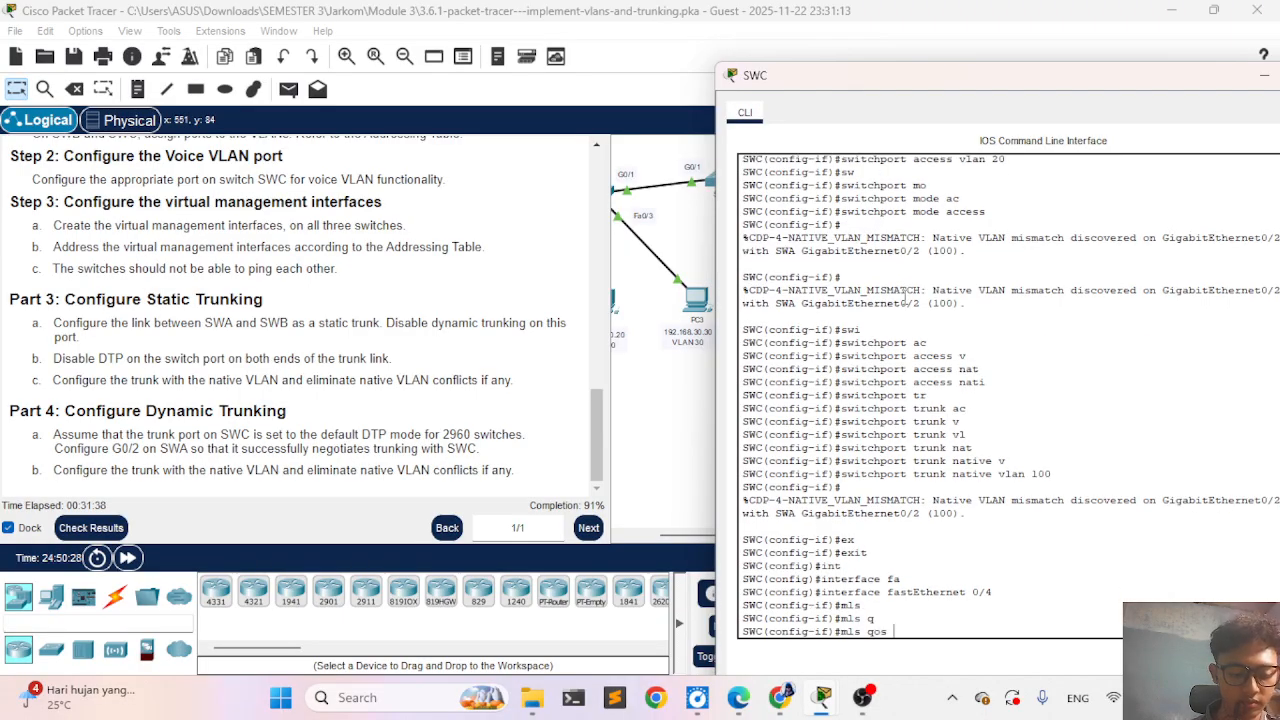
pyautogui.write('tr')
pyautogui.press('Tab')
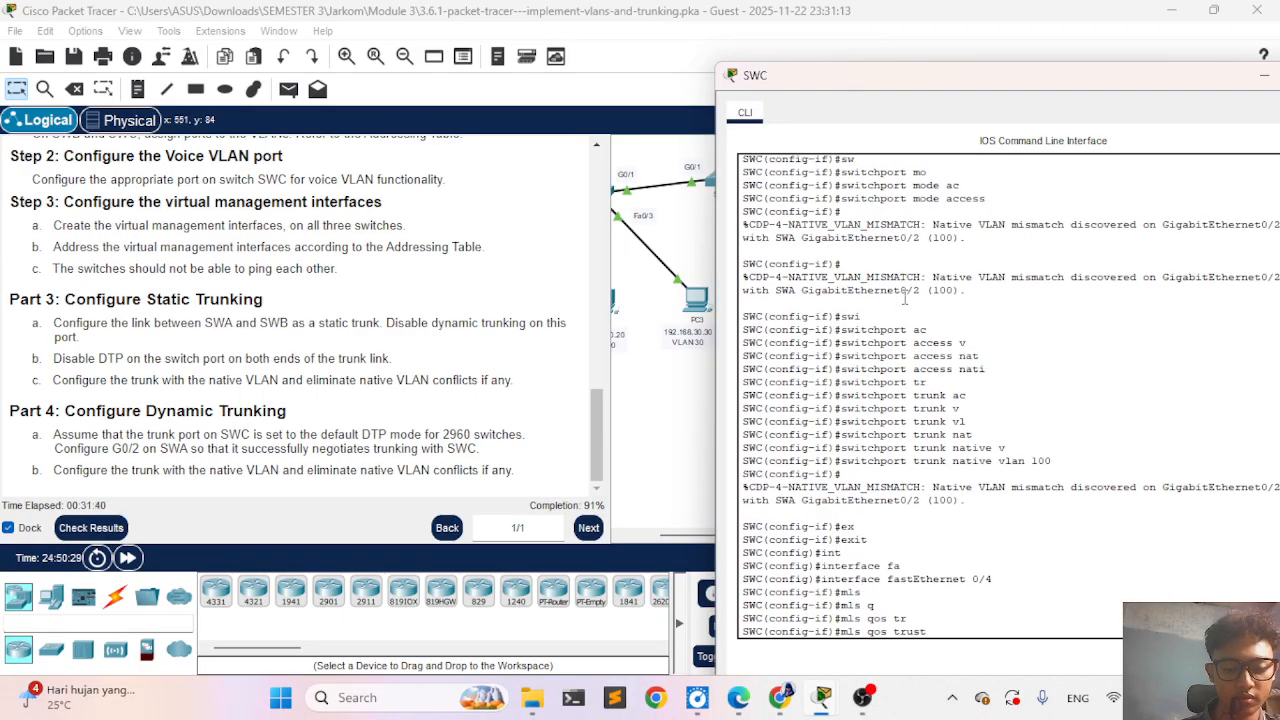
pyautogui.write('c')
pyautogui.press('Tab')
pyautogui.press('Return')
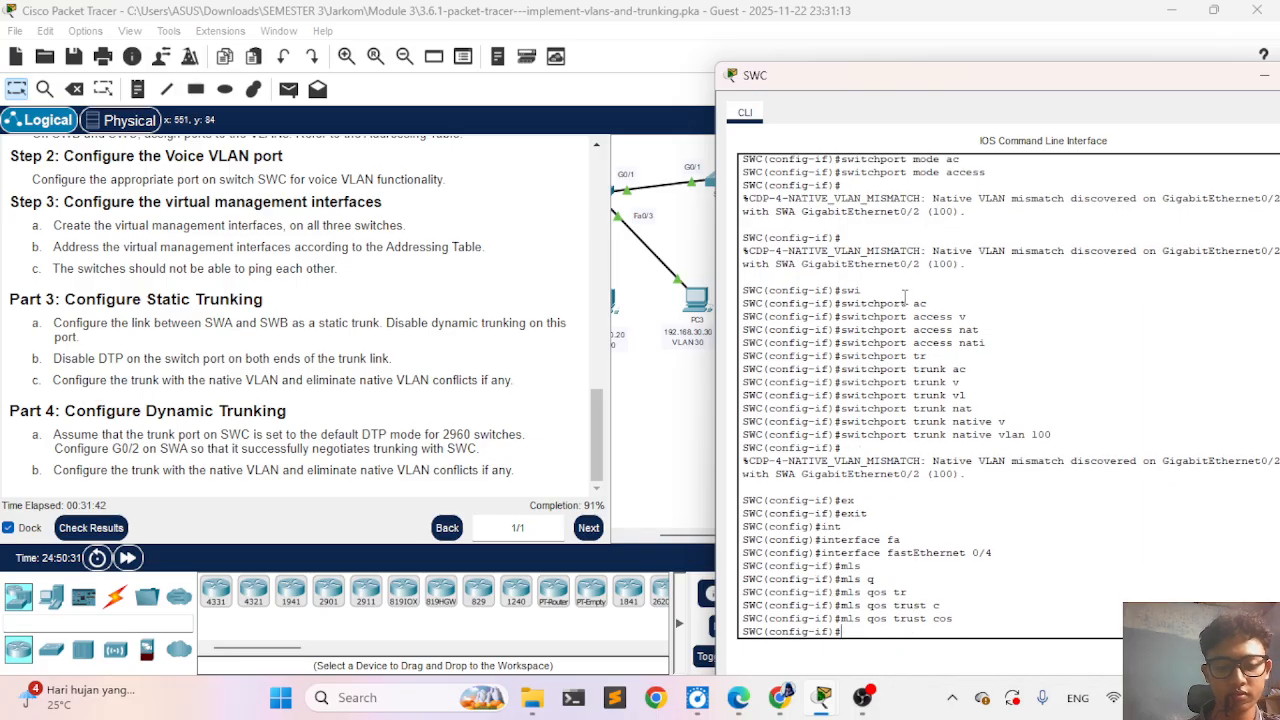
pyautogui.write('wx')
pyautogui.press('Tab')
pyautogui.press('BackSpace')
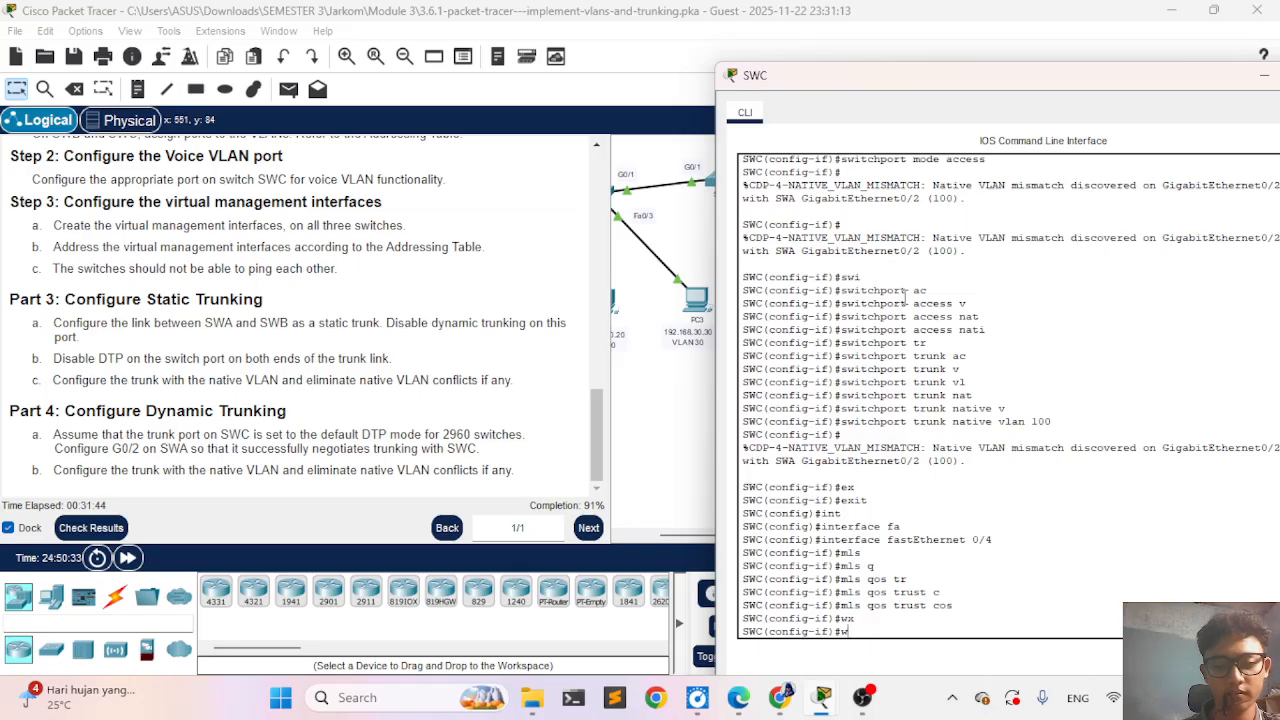
pyautogui.write('ex')
pyautogui.press('Tab')
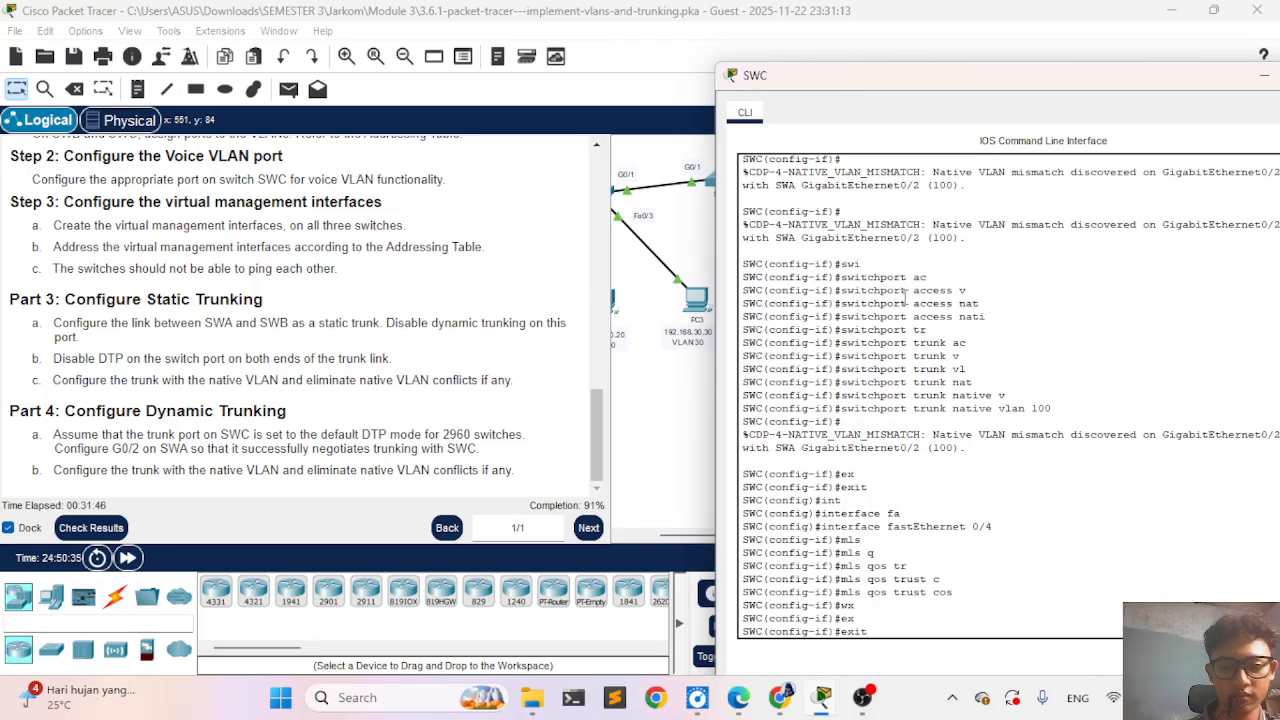
pyautogui.press('Return')
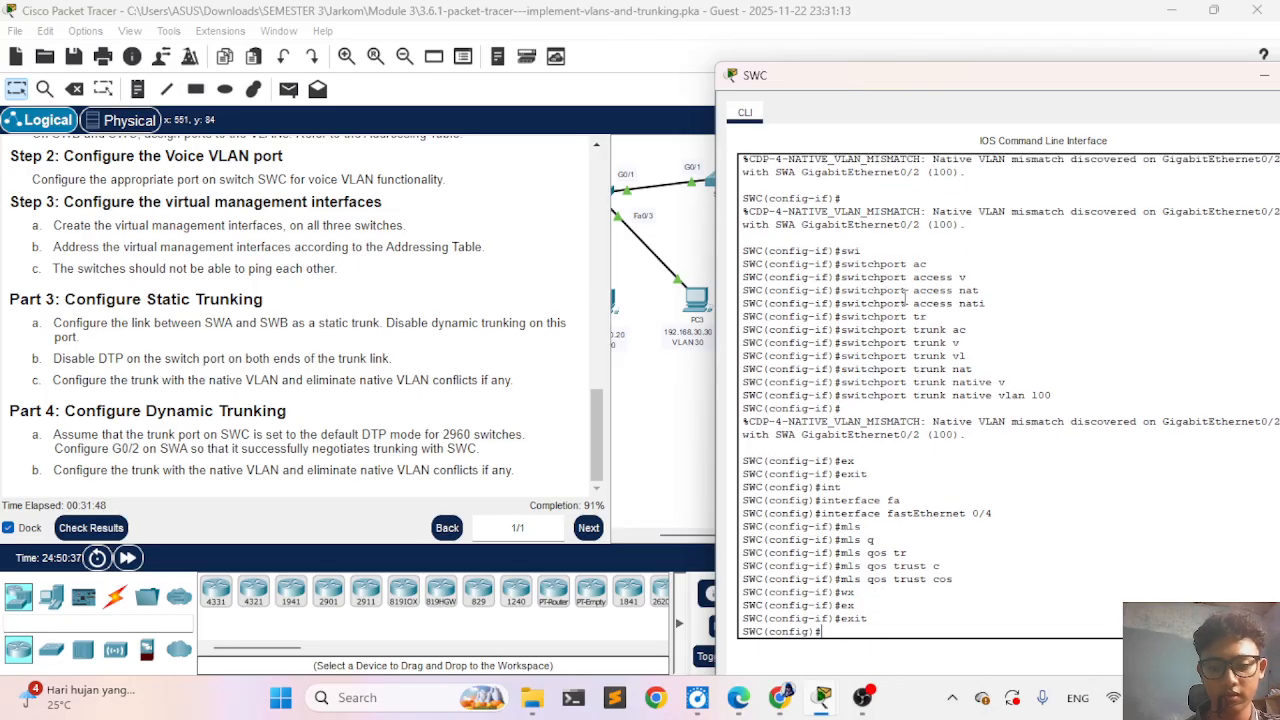
# - Recall the earlier interface gigabitEthernet 0/2 command and enter that port's configuration on SWC
pyautogui.write('in')
pyautogui.press('Tab')
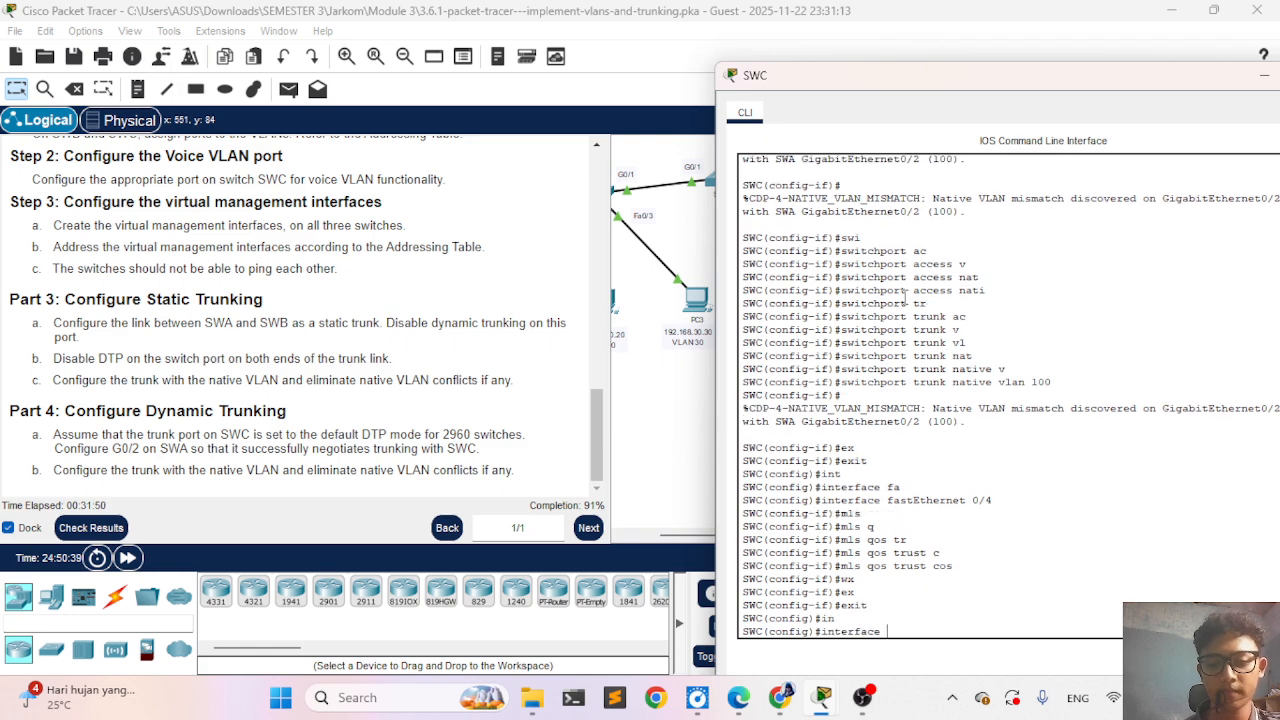
pyautogui.press('Up')
pyautogui.press('Up')
pyautogui.press('Up')
pyautogui.press('Up')
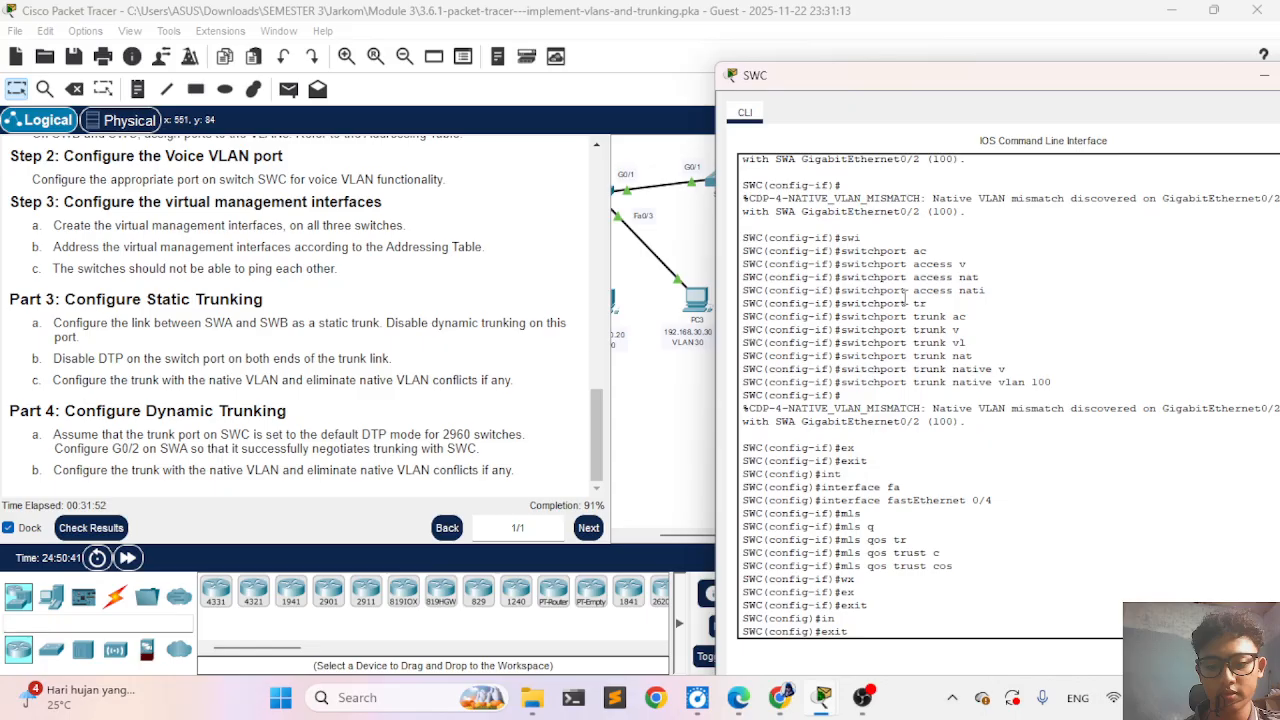
pyautogui.press('Up')
pyautogui.press('Up')
pyautogui.press('Up')
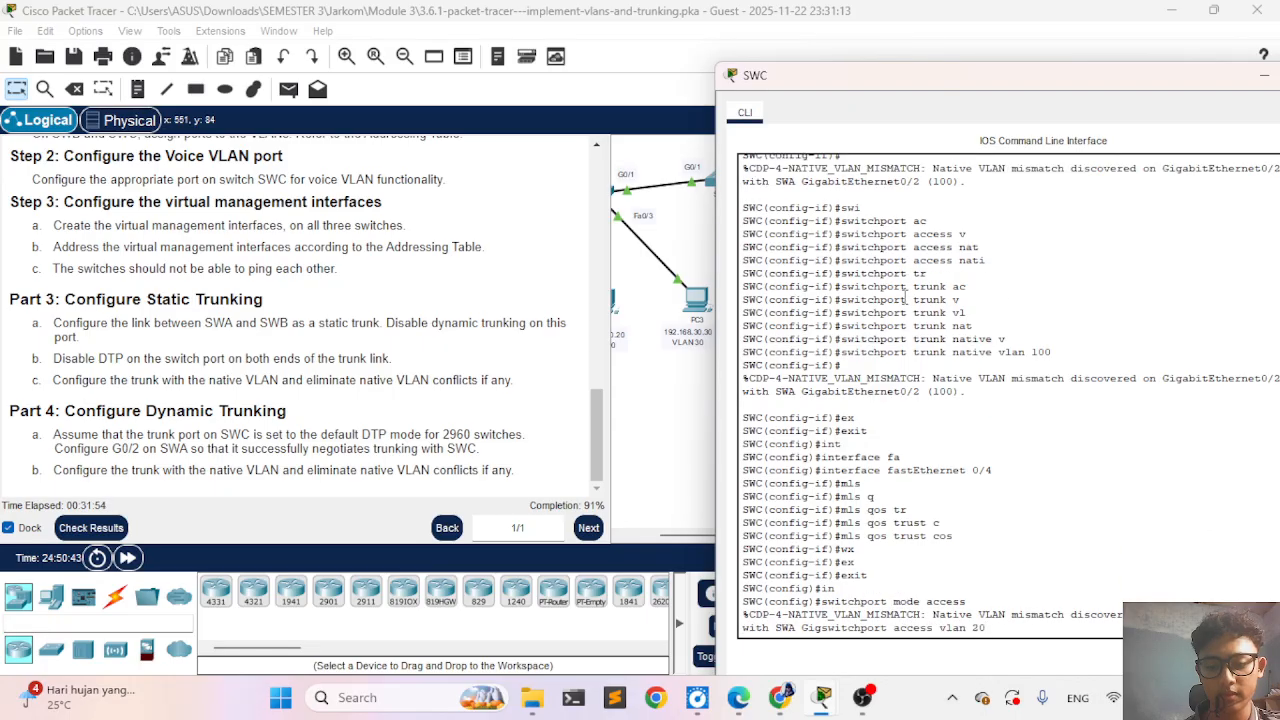
pyautogui.press('Up')
pyautogui.press('Return')
pyautogui.press('Up')
pyautogui.press('Up')
pyautogui.press('Up')
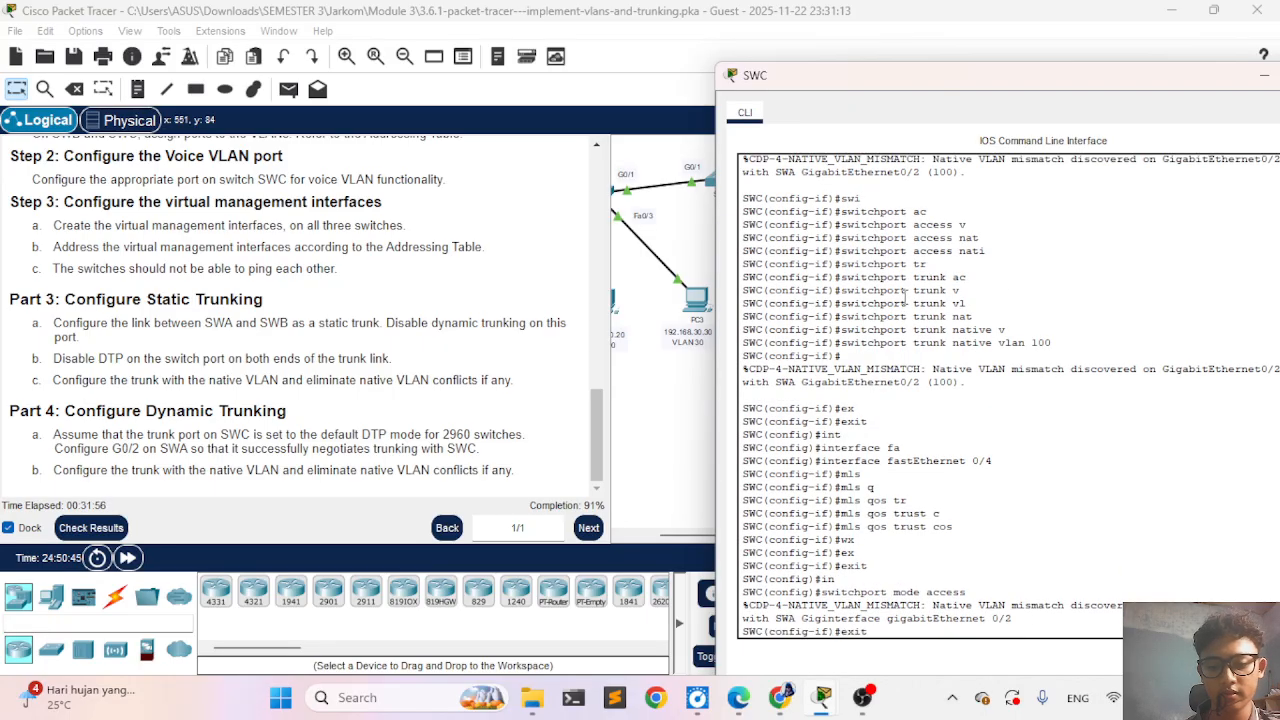
pyautogui.press('Down')
pyautogui.press('Down')
pyautogui.press('Down')
pyautogui.press('Down')
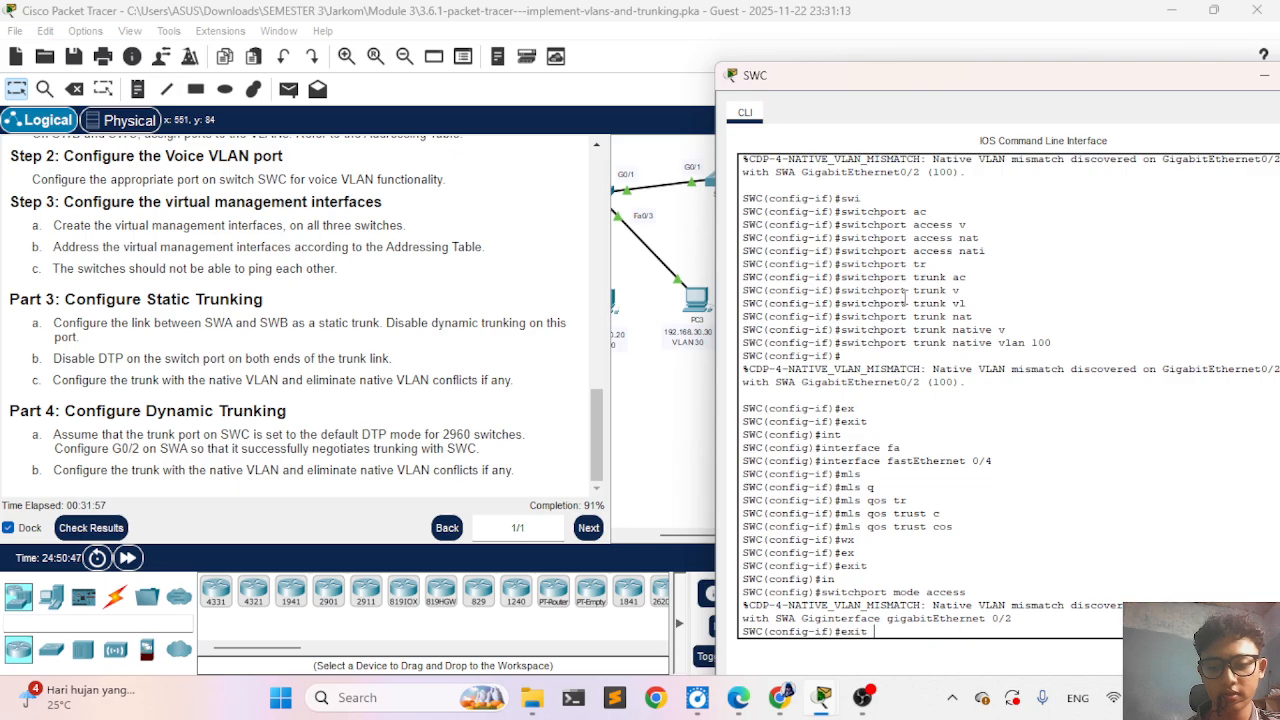
# - Set SWC's GigabitEthernet 0/2 to switchport mode trunk
pyautogui.write('s')
pyautogui.press('Tab')
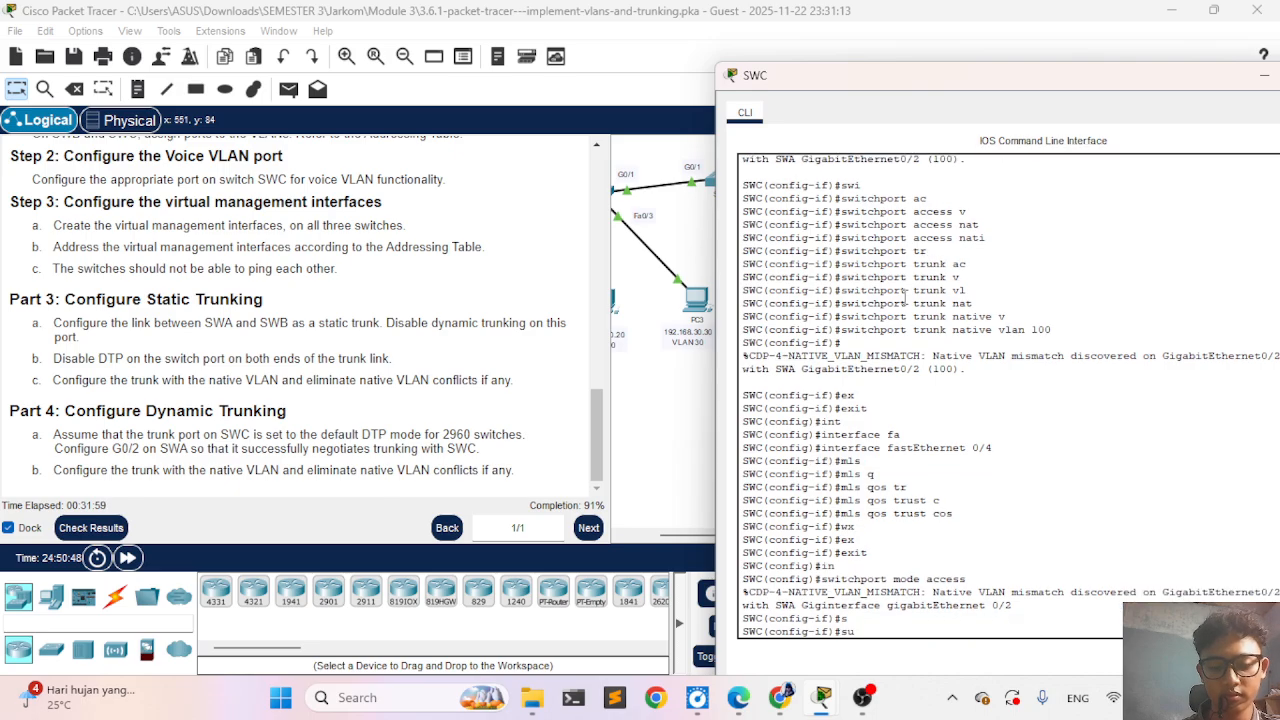
pyautogui.write('u')
pyautogui.press('Tab')
pyautogui.write('i')
pyautogui.press('Tab')
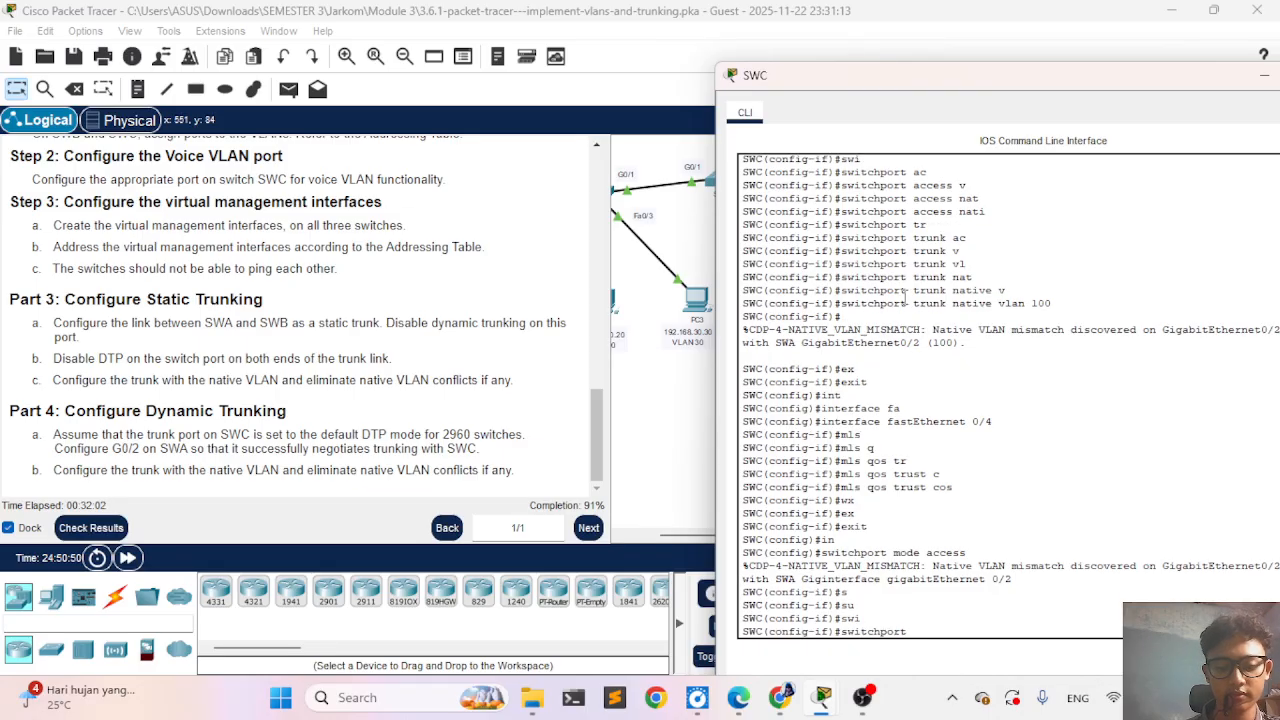
pyautogui.write('mo')
pyautogui.press('Tab')
pyautogui.write('tr')
pyautogui.press('Tab')
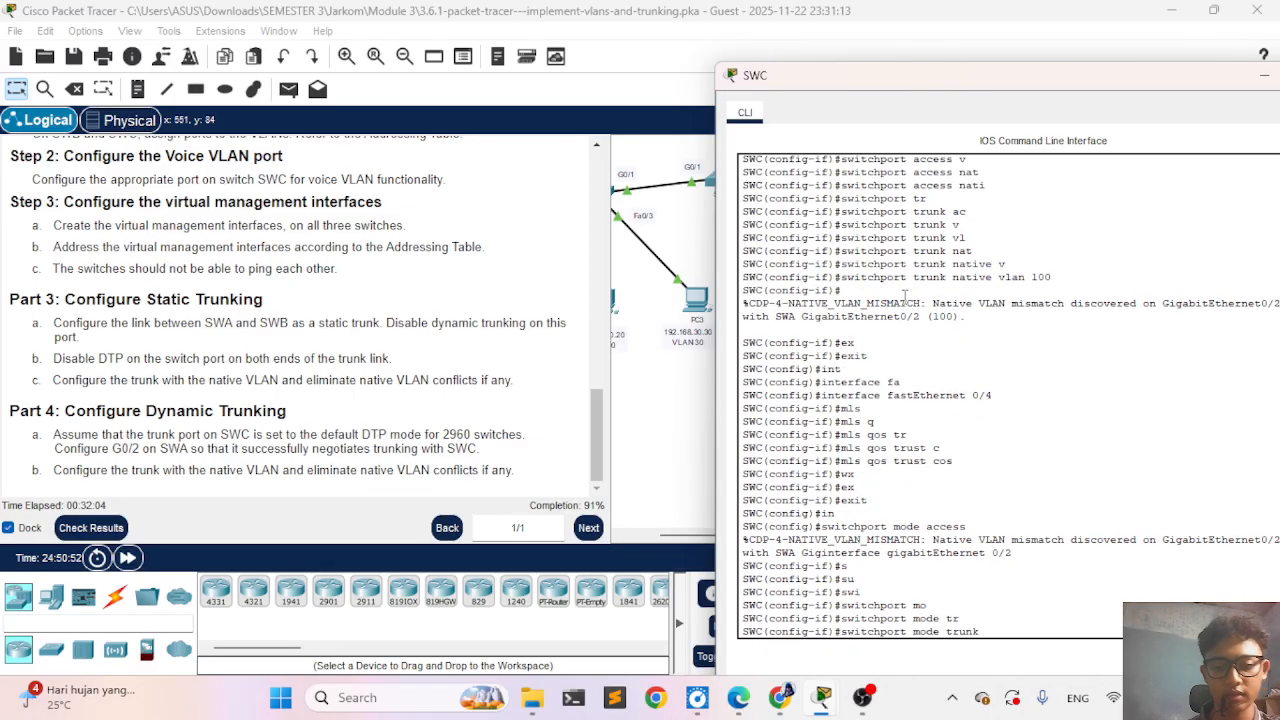
pyautogui.press('Return')
pyautogui.press('Return')
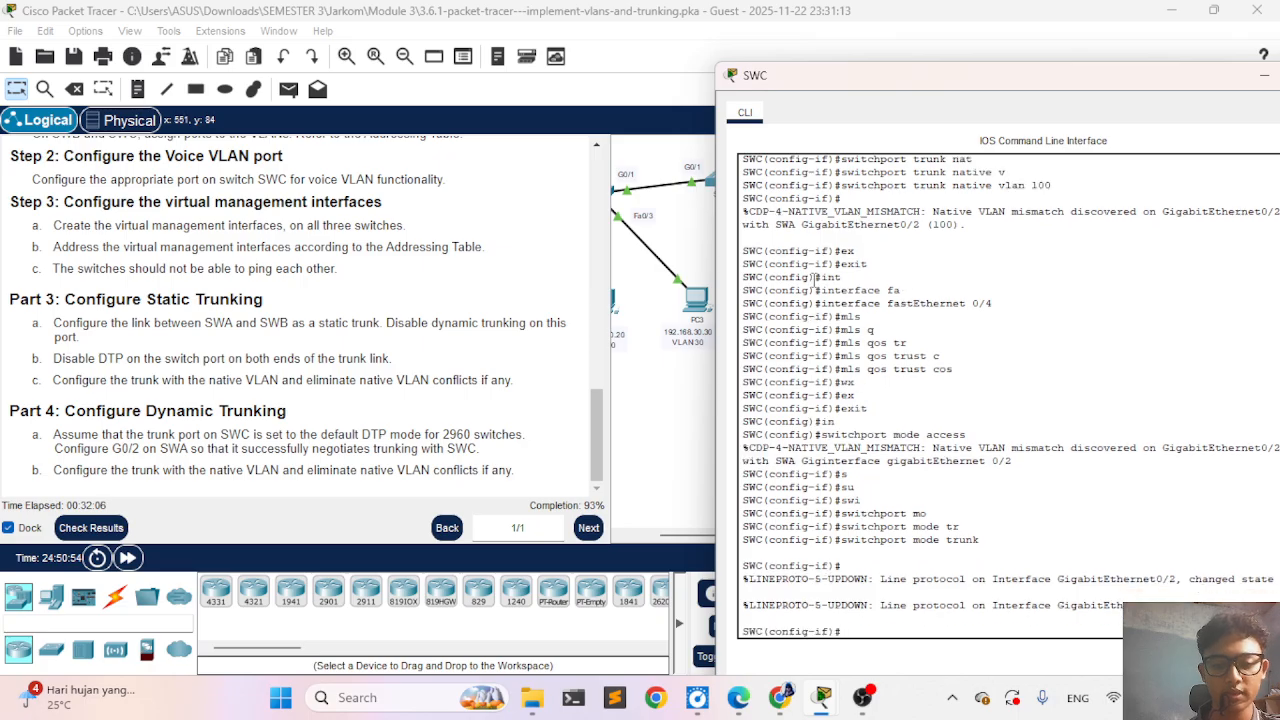
# - Check the activity's assessment items for SWC's port mode and Vlan99 entries, then close the results
pyautogui.click(92, 528)
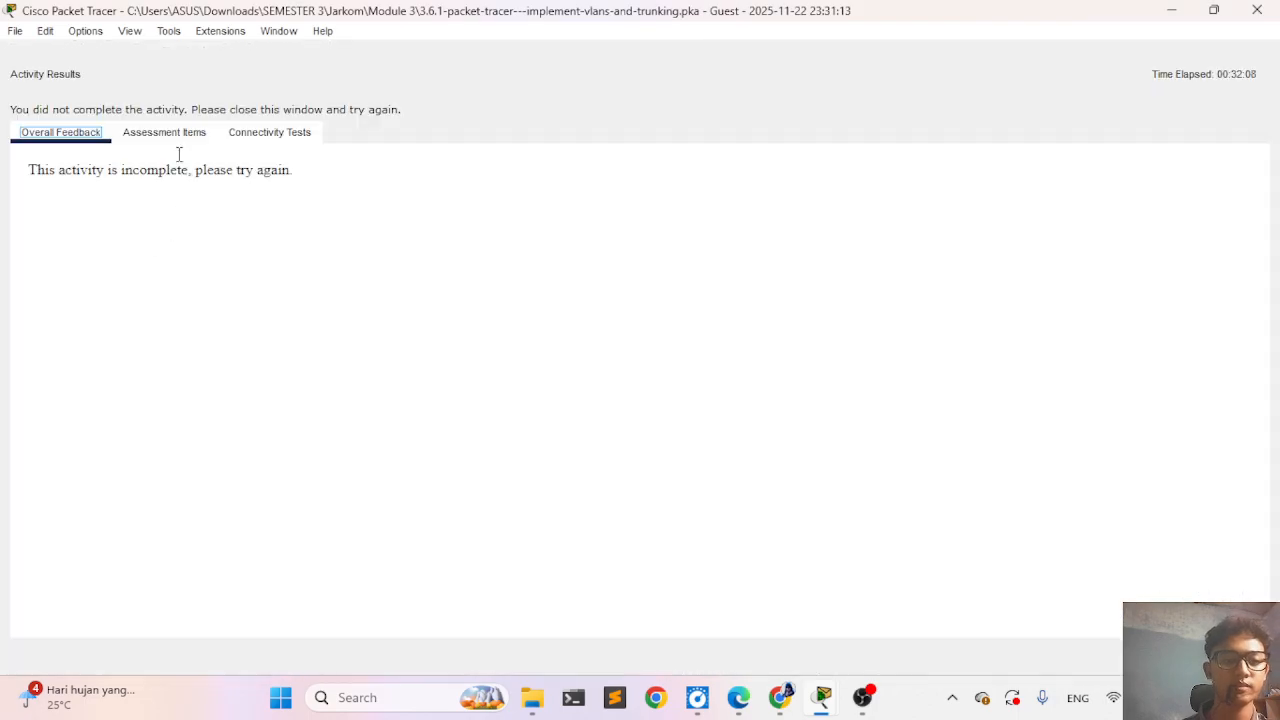
pyautogui.click(168, 133)
pyautogui.scroll(-10, 279, 430)
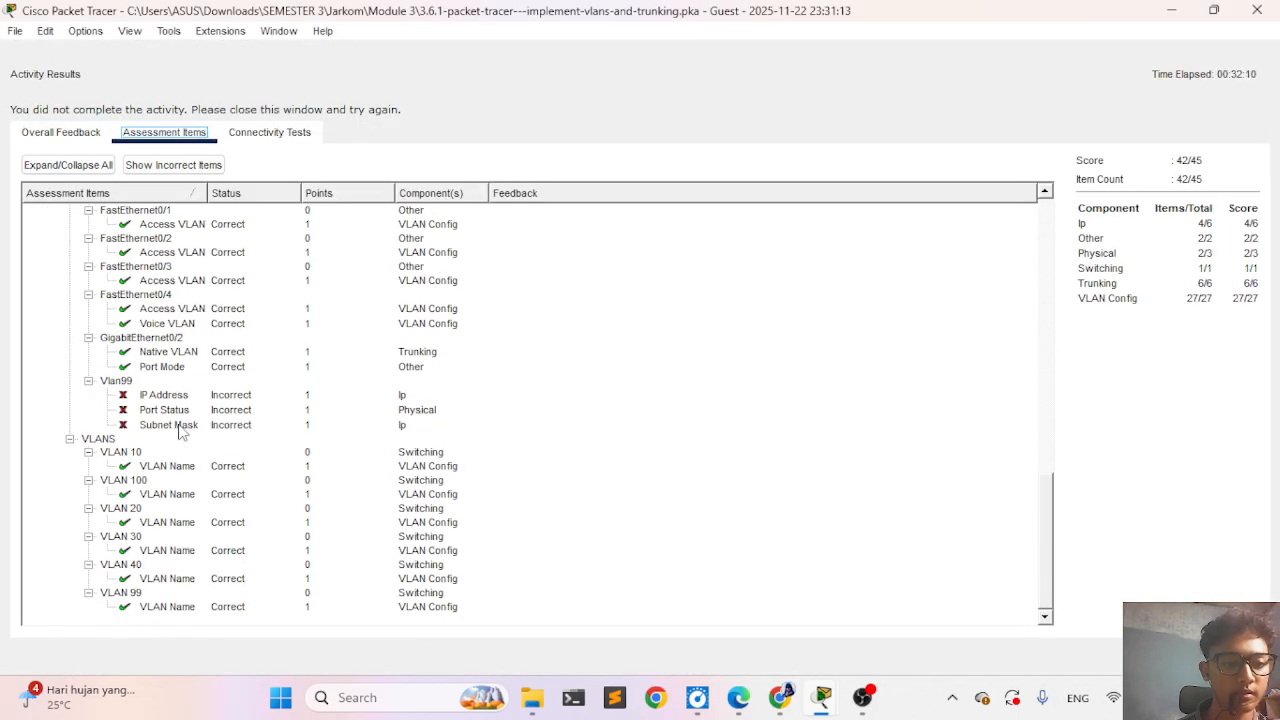
pyautogui.click(1229, 656)
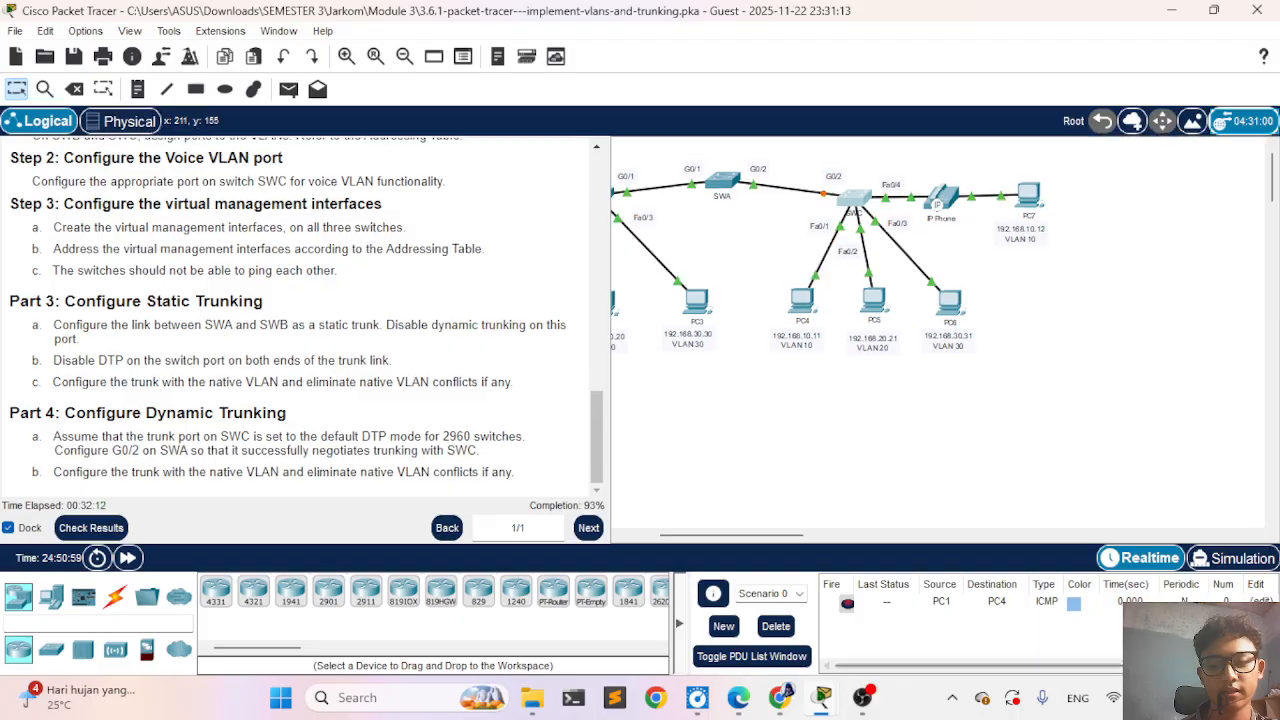
# - Return to SWC's CLI, exit the GigabitEthernet 0/2 configuration, and create the virtual management interface vlan 99
pyautogui.click(870, 206)
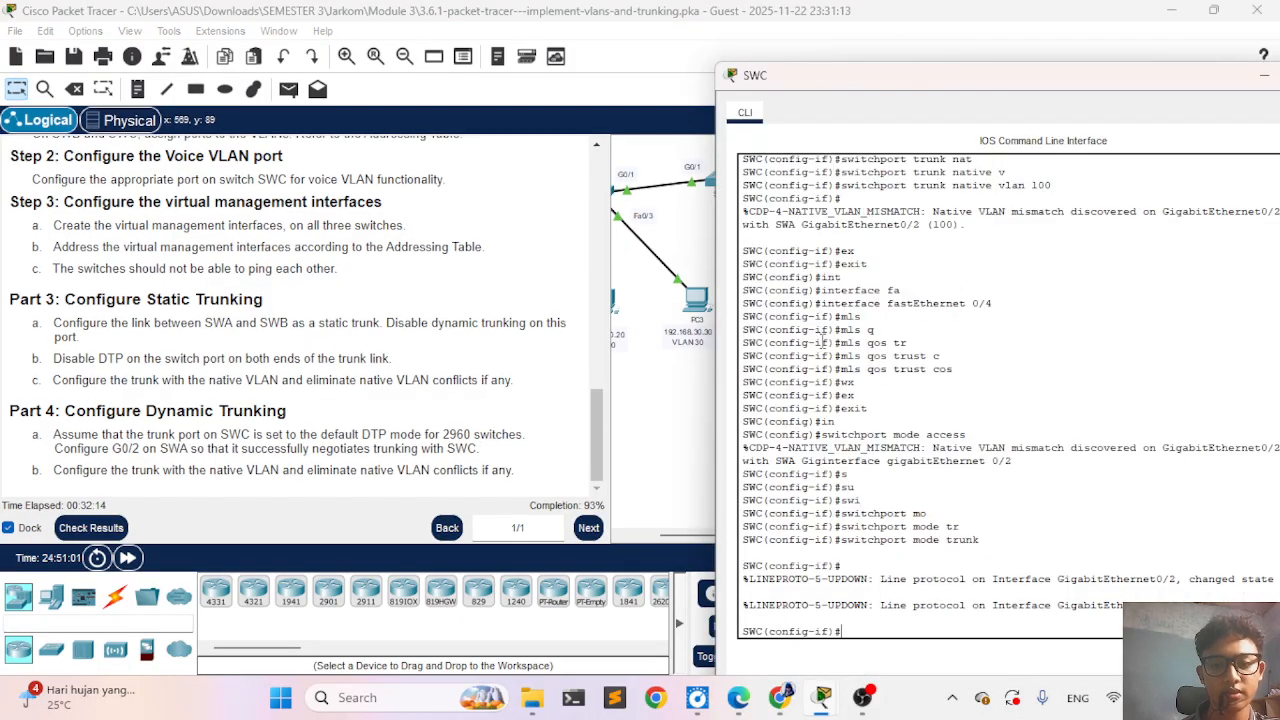
pyautogui.write('ex')
pyautogui.press('Tab')
pyautogui.press('Return')
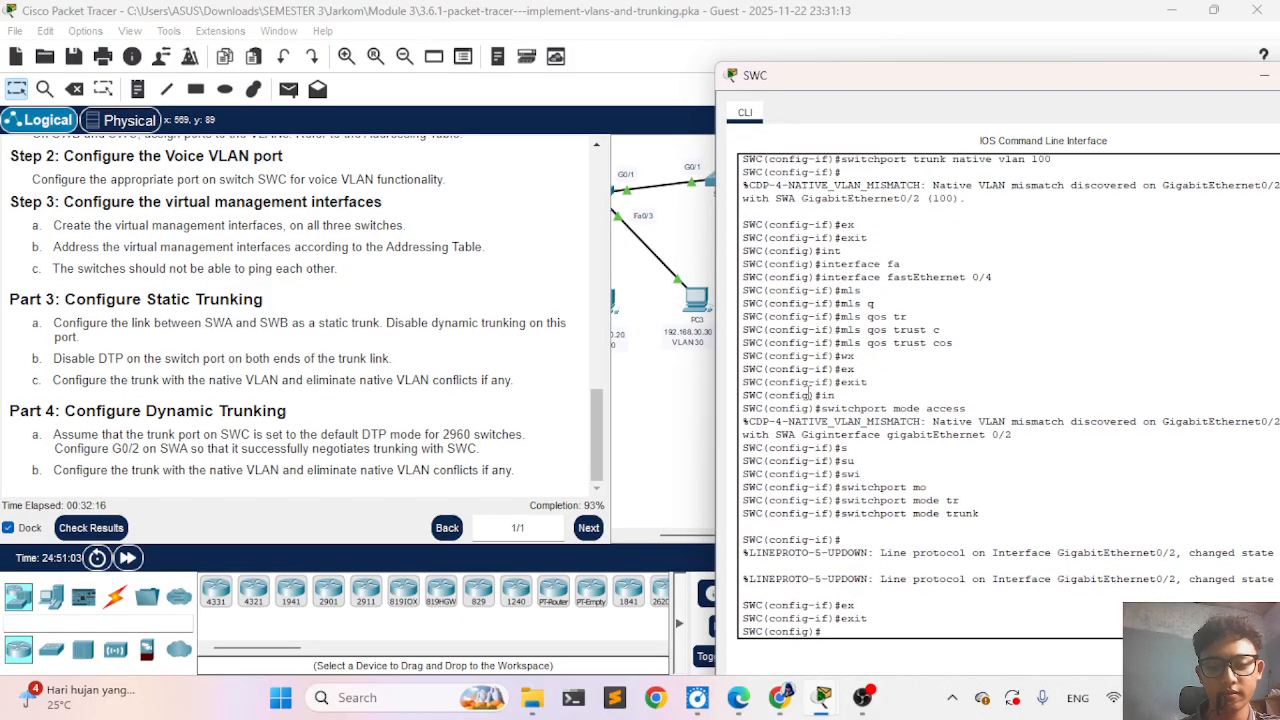
pyautogui.write('int')
pyautogui.press('Tab')
pyautogui.write('v')
pyautogui.press('Tab')
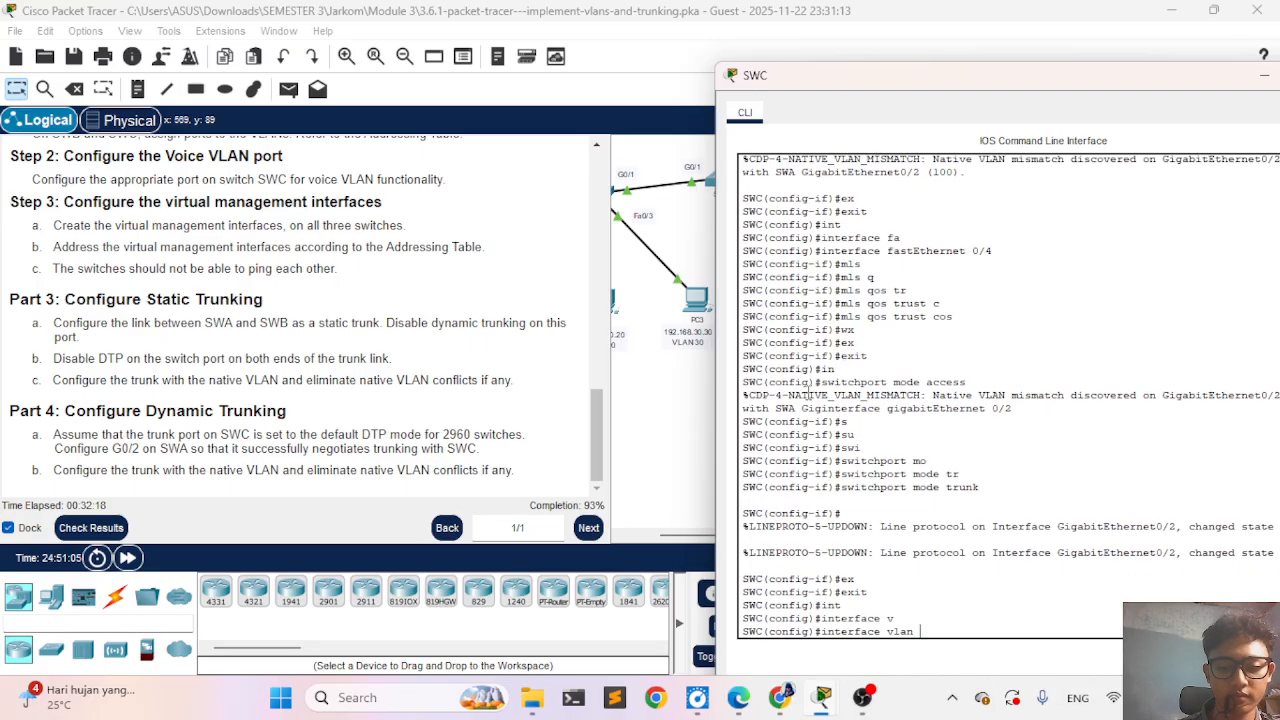
pyautogui.write('99')
pyautogui.press('Return')
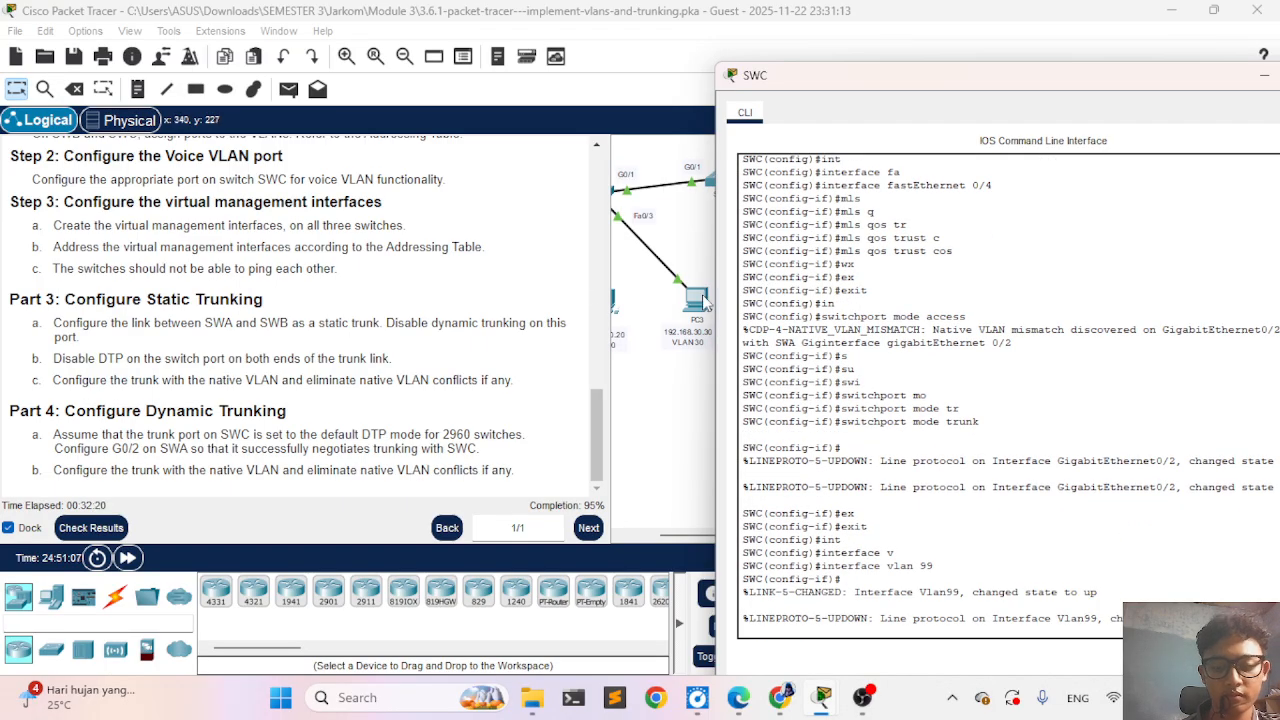
# - Look up SWC in the Addressing Table and assign its Vlan99 interface the IP address 192.168.99.254 with mask 255.255.255.0
pyautogui.scroll(10, 395, 262)
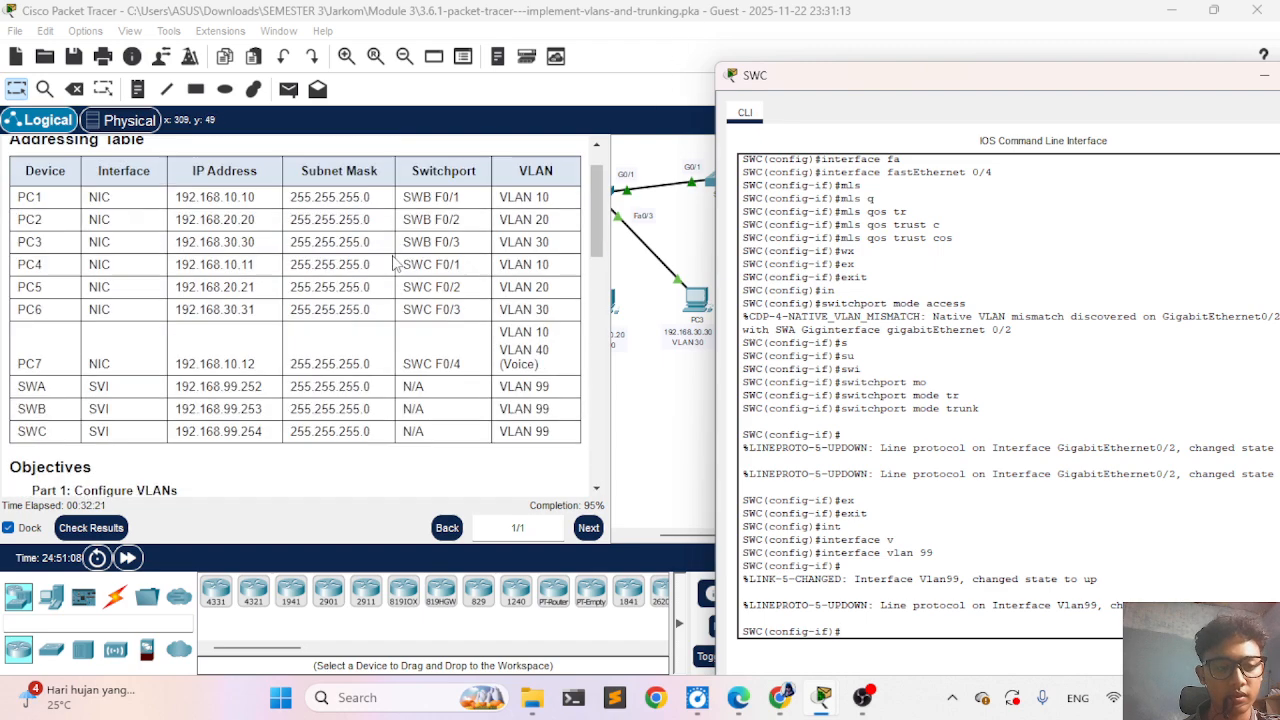
pyautogui.scroll(-6, 395, 262)
pyautogui.scroll(3, 395, 262)
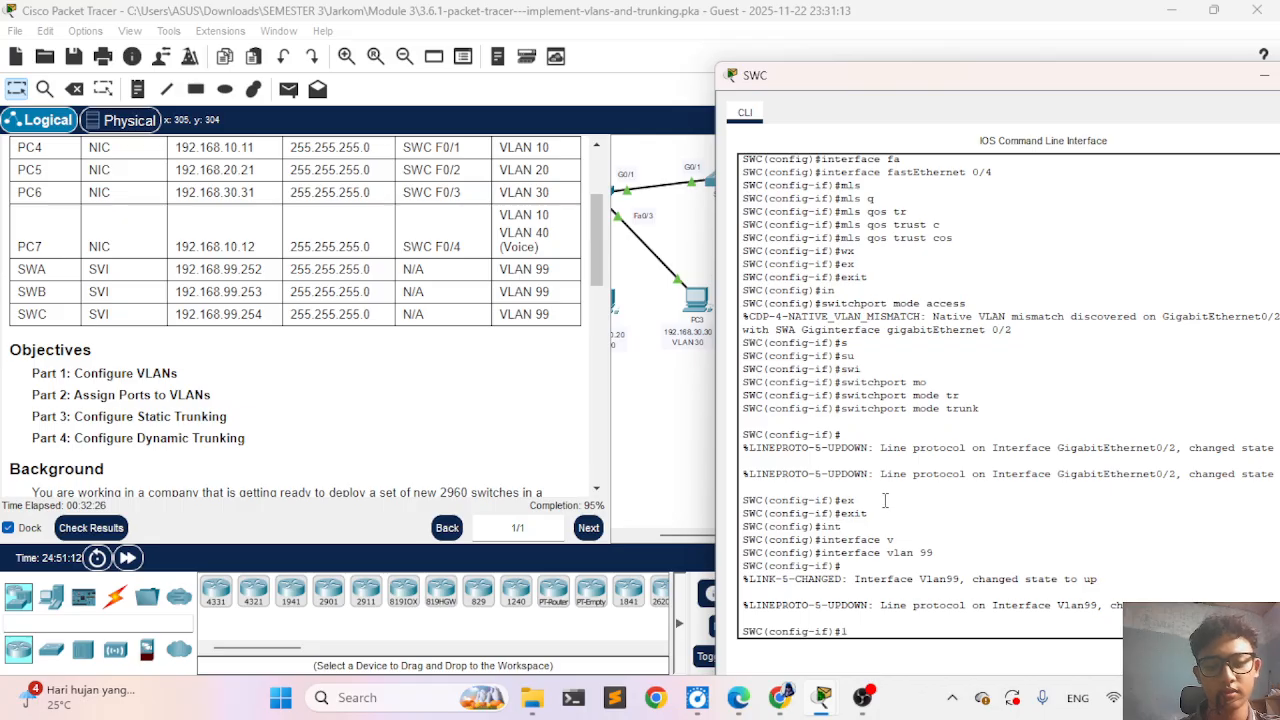
pyautogui.press('BackSpace')
pyautogui.press('BackSpace')
pyautogui.write('ip')
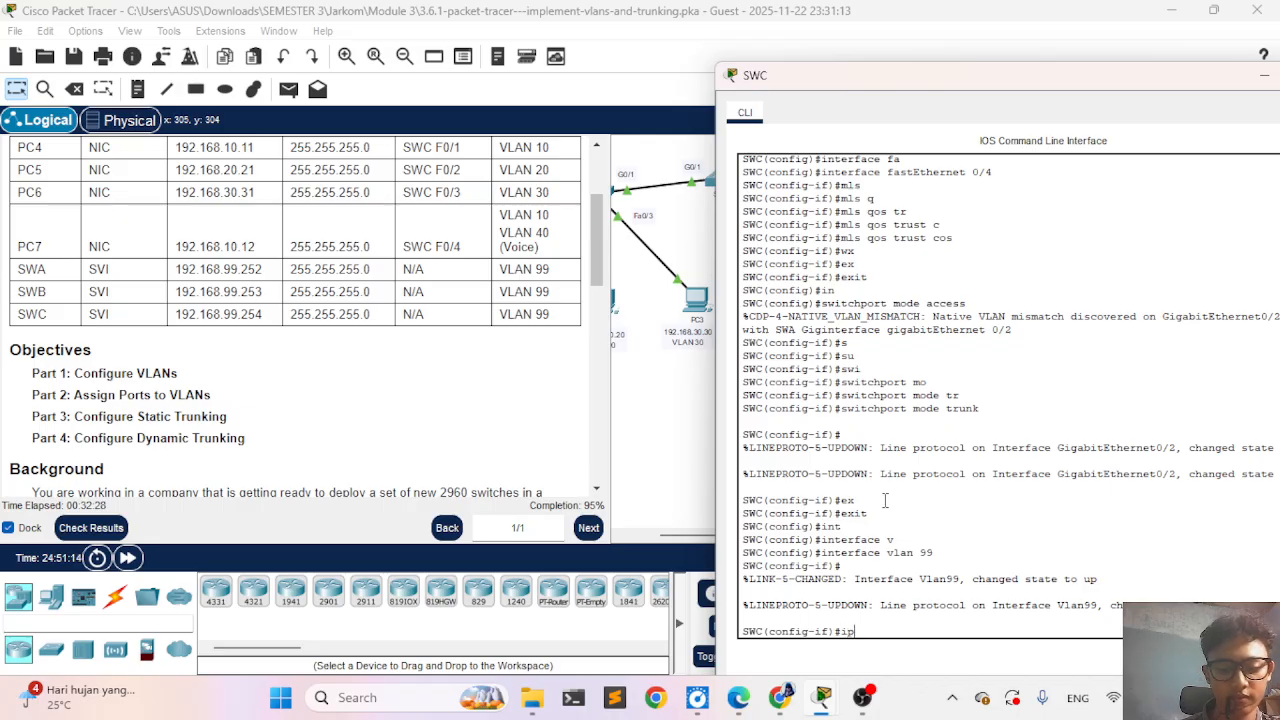
pyautogui.write(' add')
pyautogui.press('Tab')
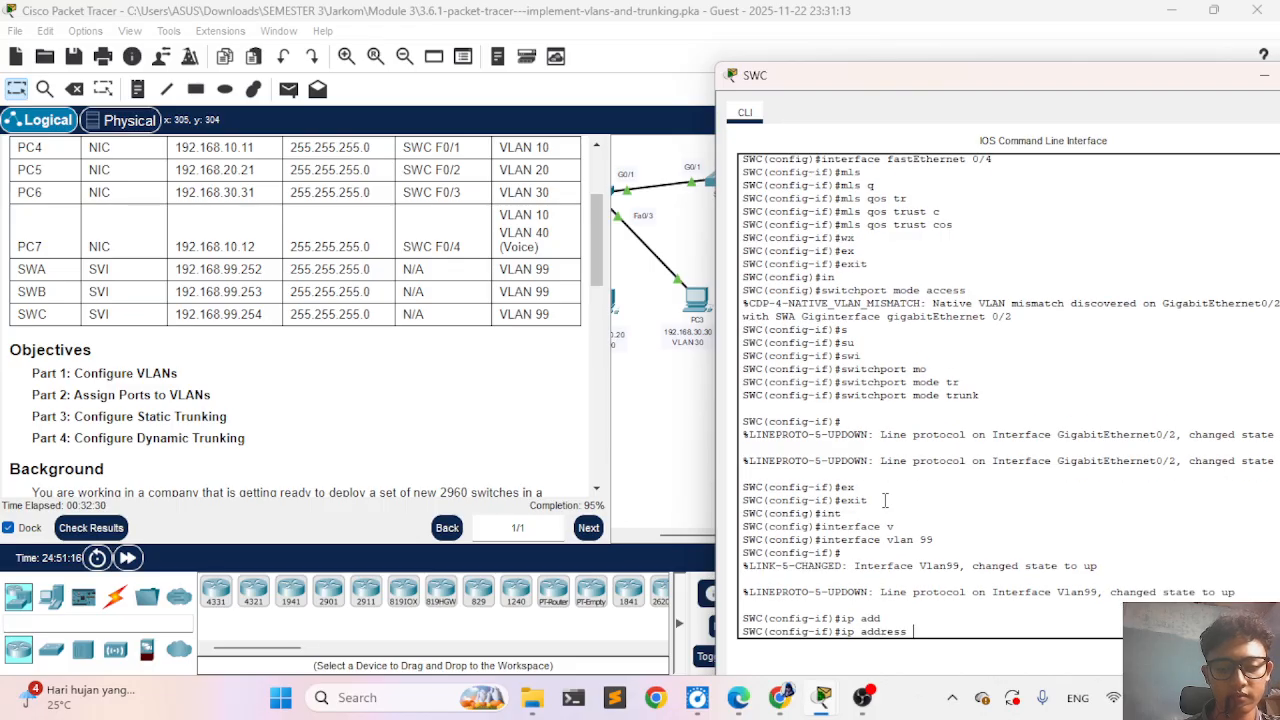
pyautogui.write('192.1')
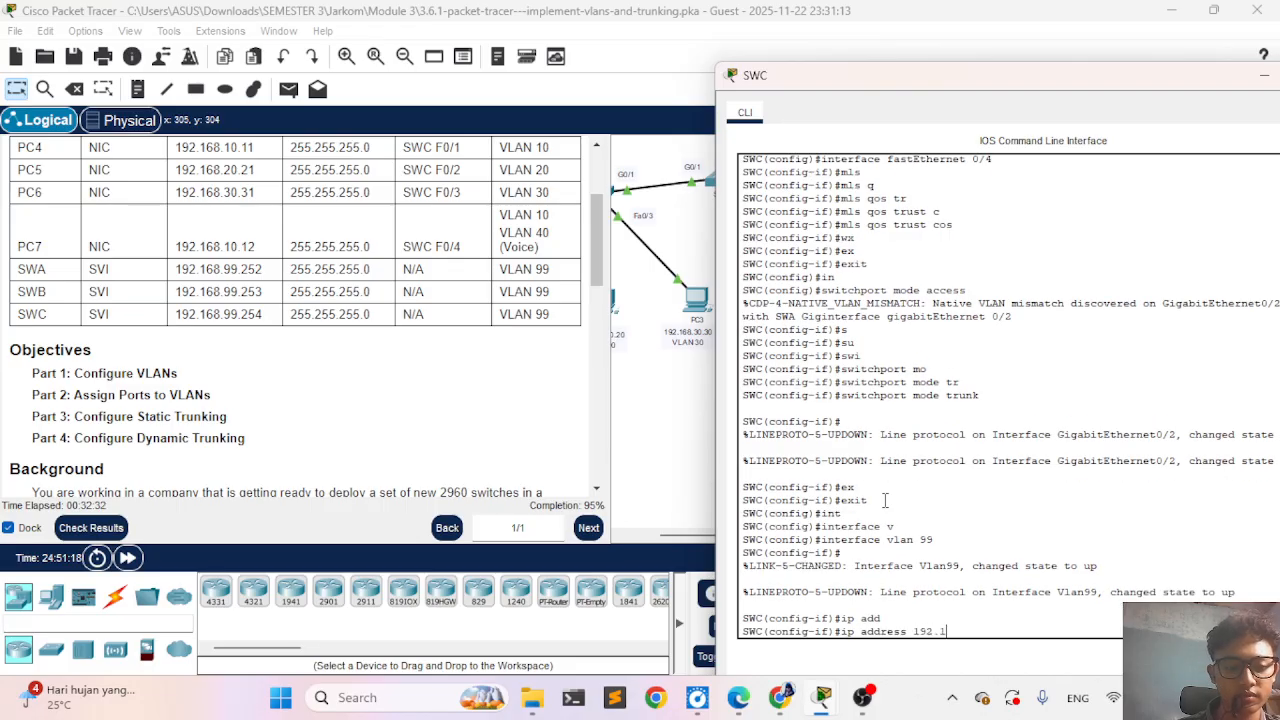
pyautogui.write('68.99.')
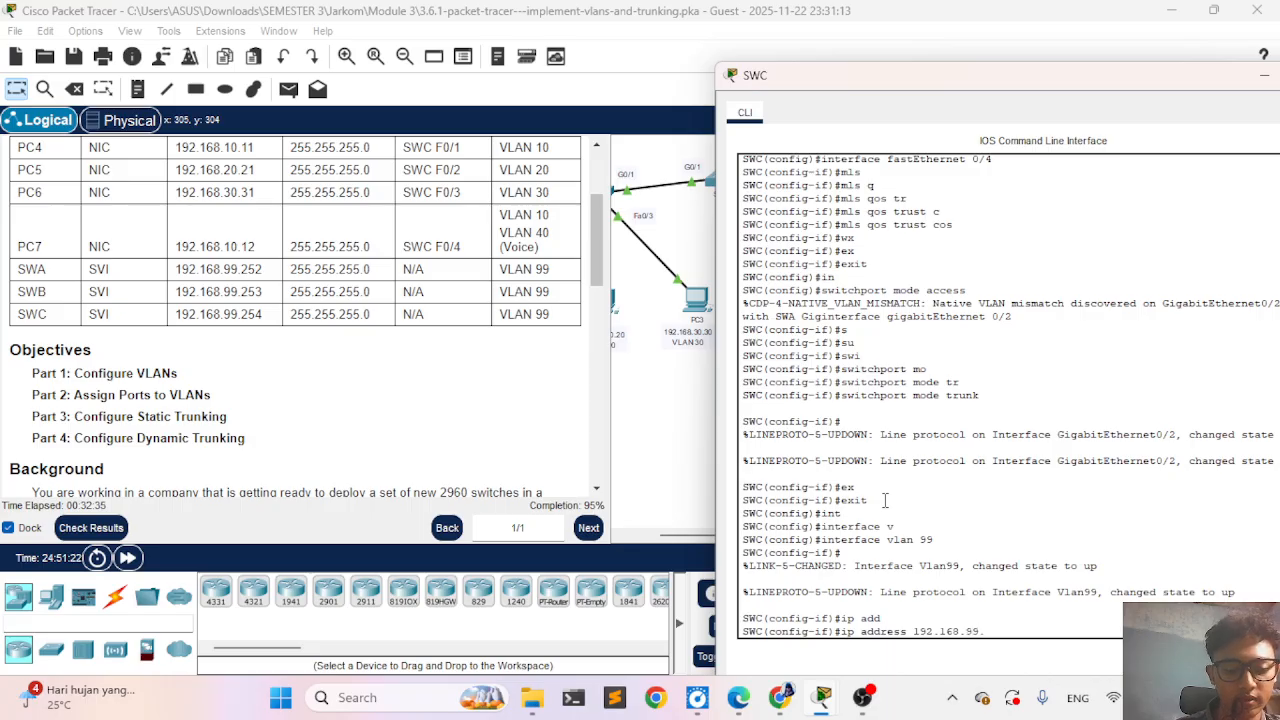
pyautogui.write('254')
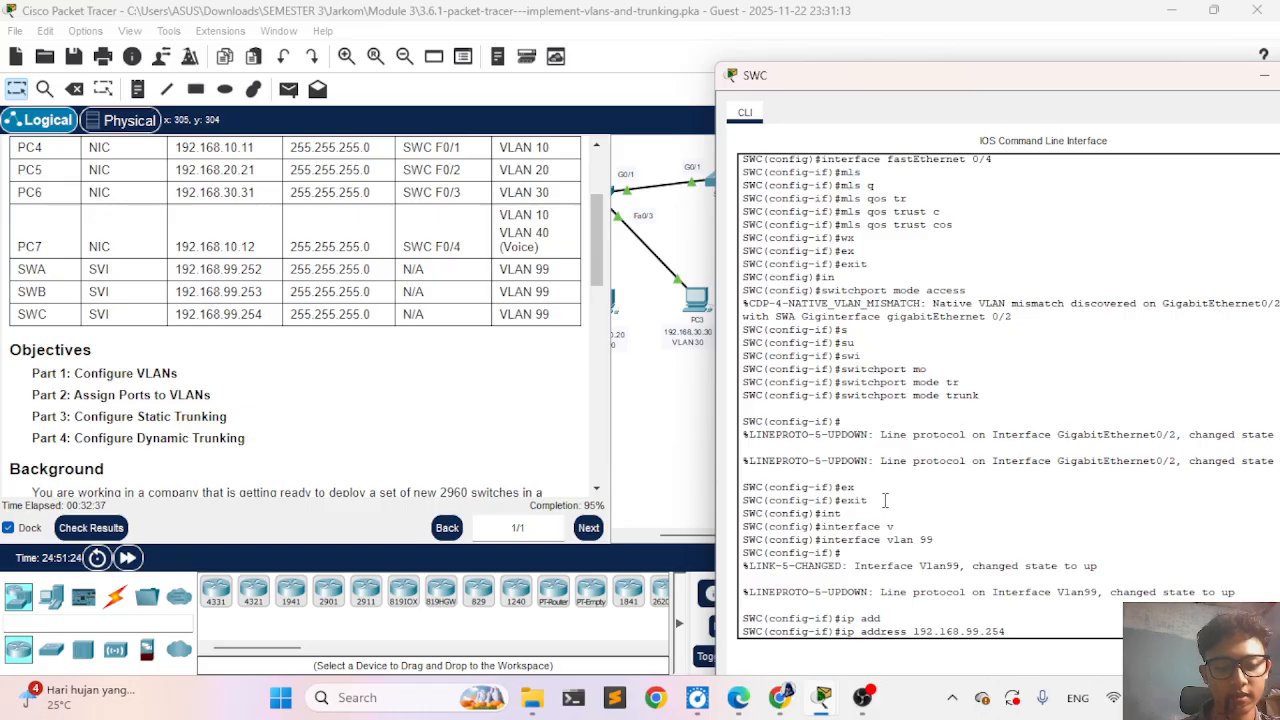
pyautogui.write(' 255.255.')
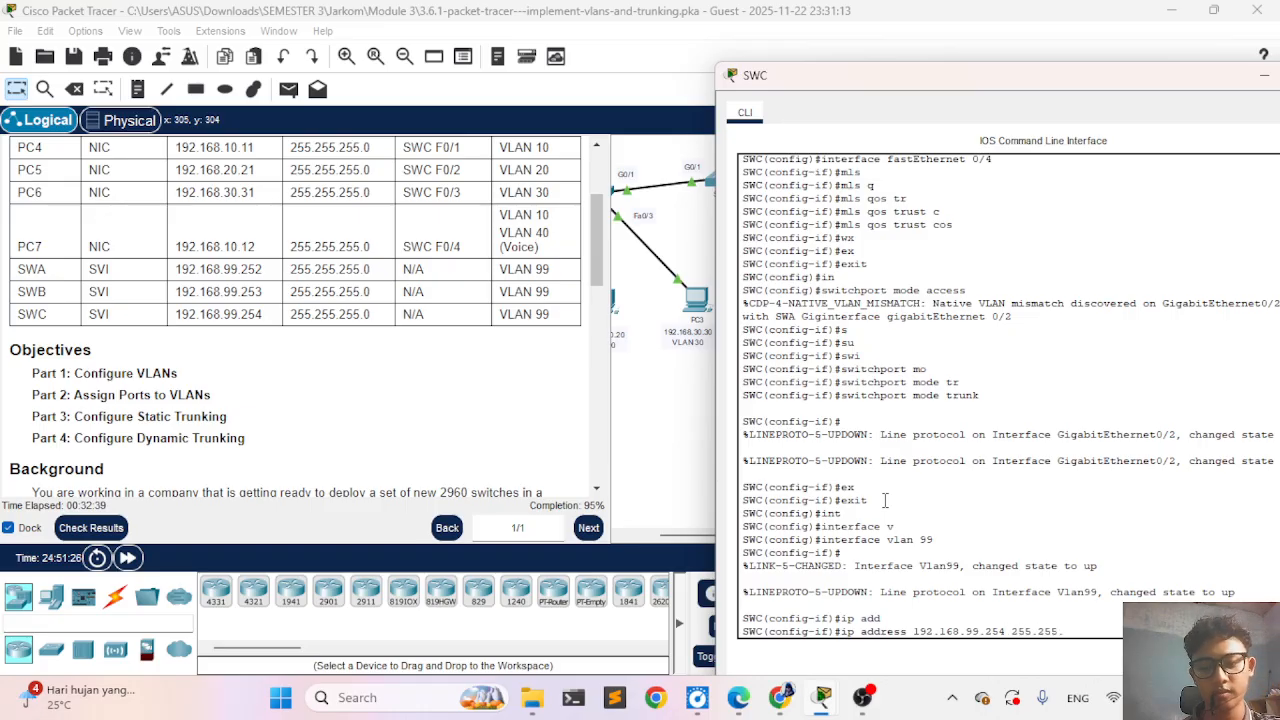
pyautogui.write('255.0')
pyautogui.press('Return')
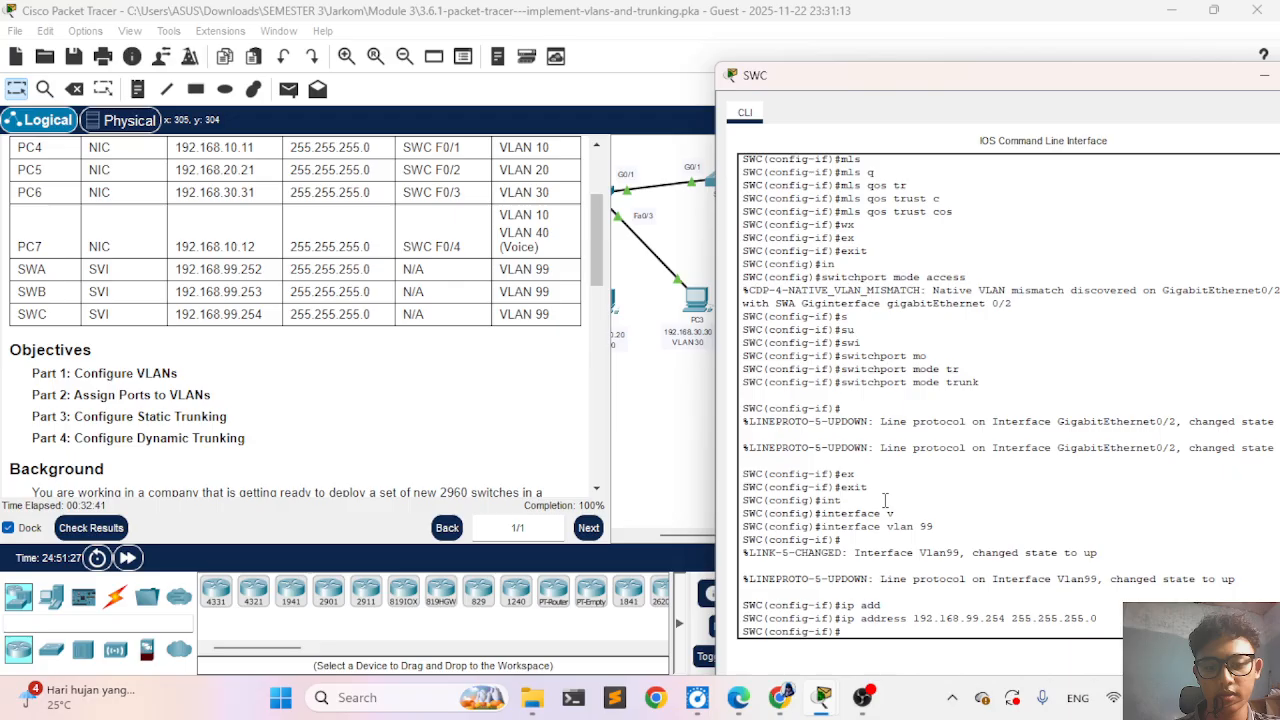
# - End configuration mode on SWC and save the running configuration with wr
pyautogui.write('end')
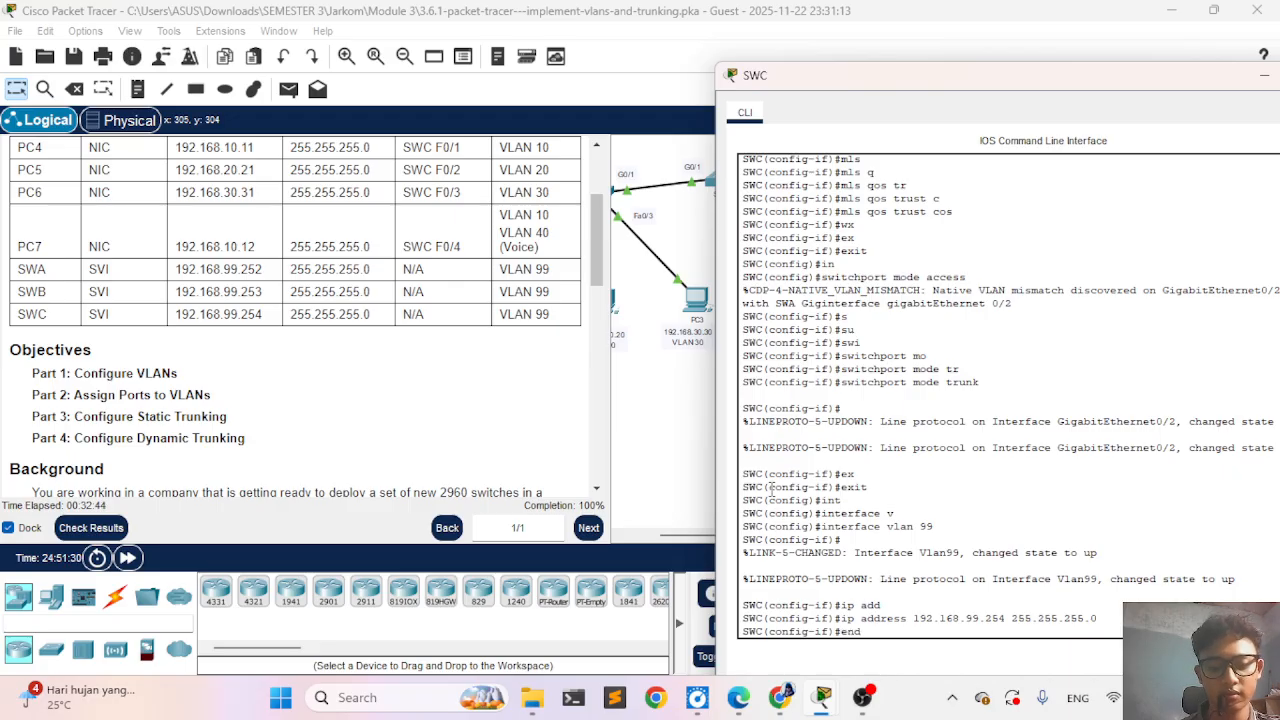
pyautogui.press('Return')
pyautogui.write('wr')
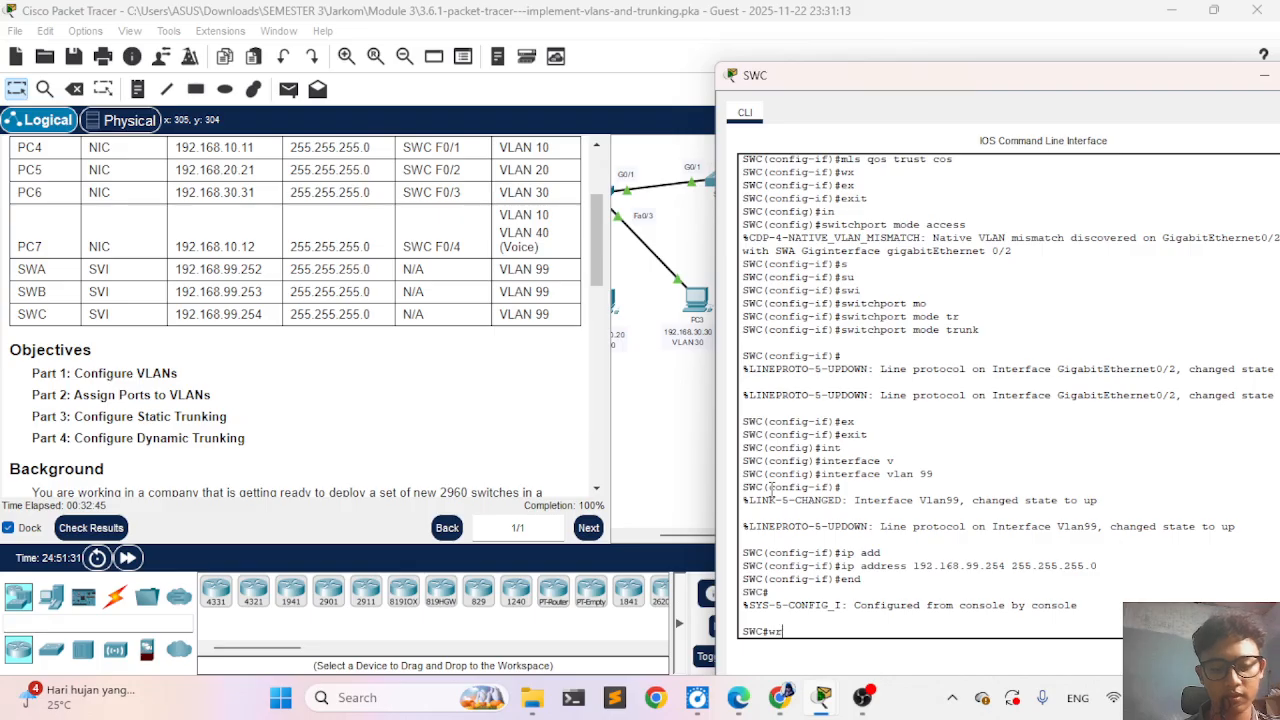
pyautogui.press('Return')
# - Check the activity's assessment items down to SWC's ports and VLANs, close the results, and bring the whole topology into view
pyautogui.click(103, 527)
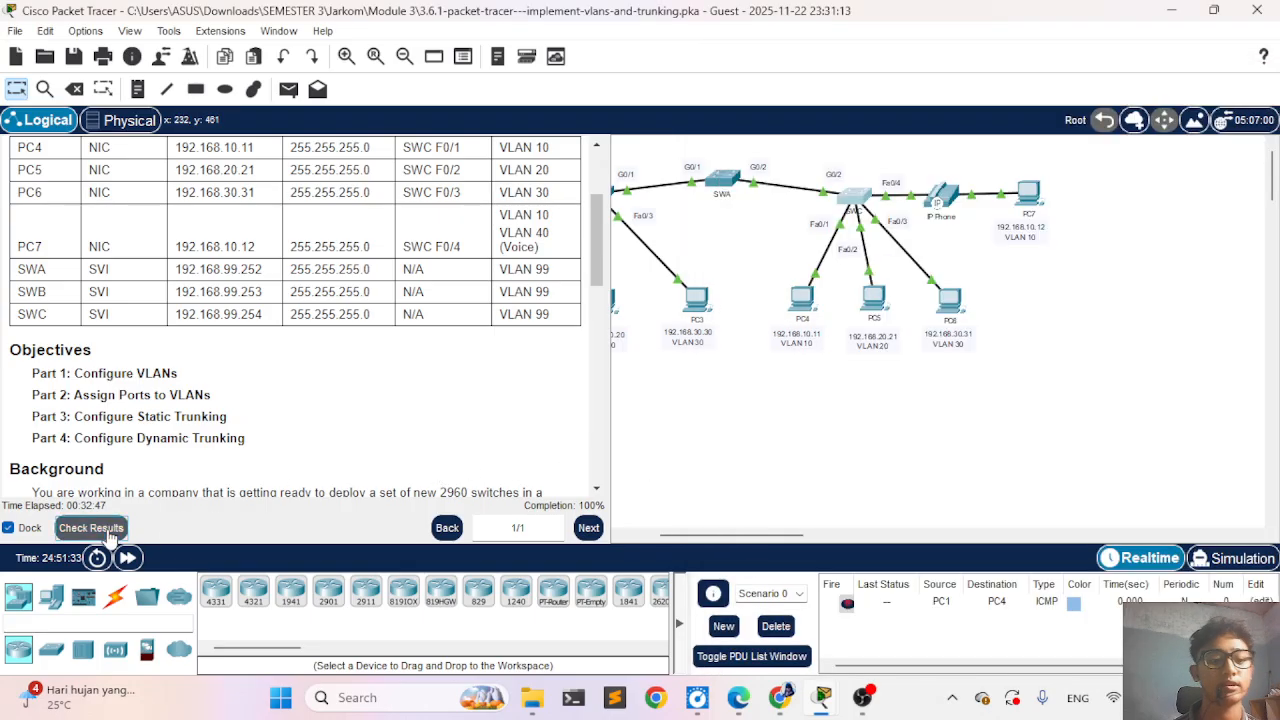
pyautogui.click(160, 140)
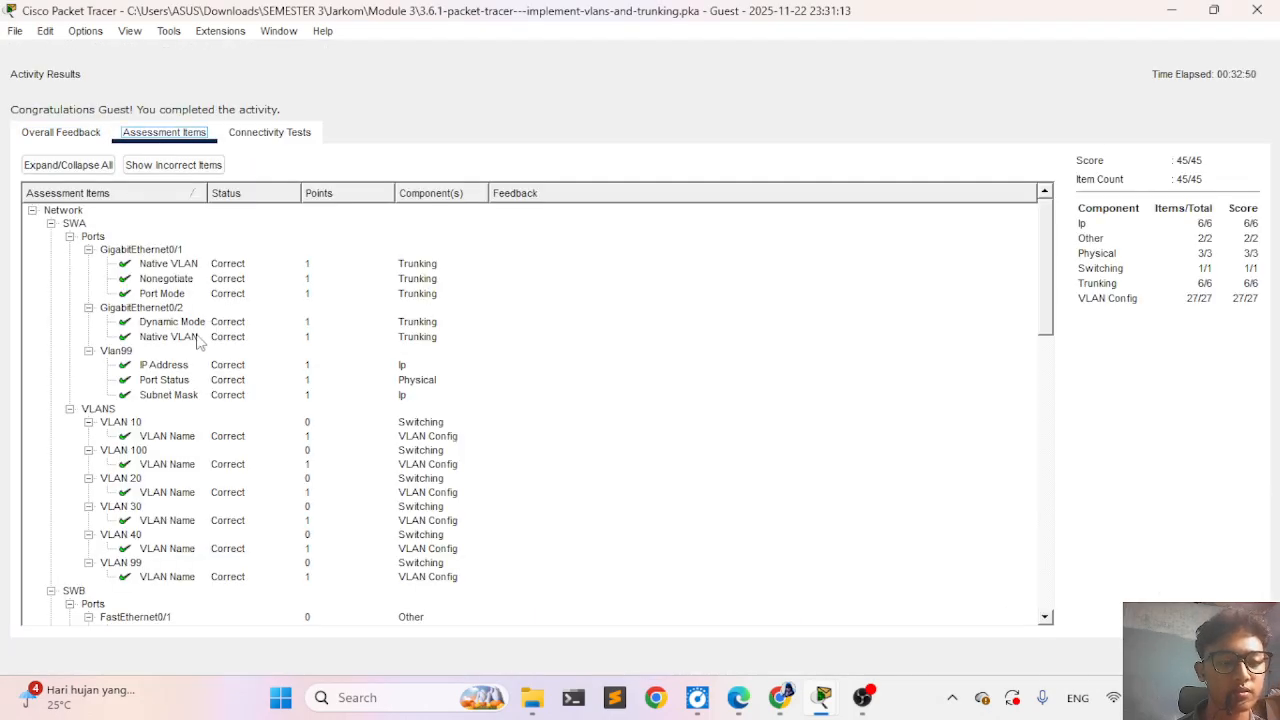
pyautogui.scroll(-9, 203, 394)
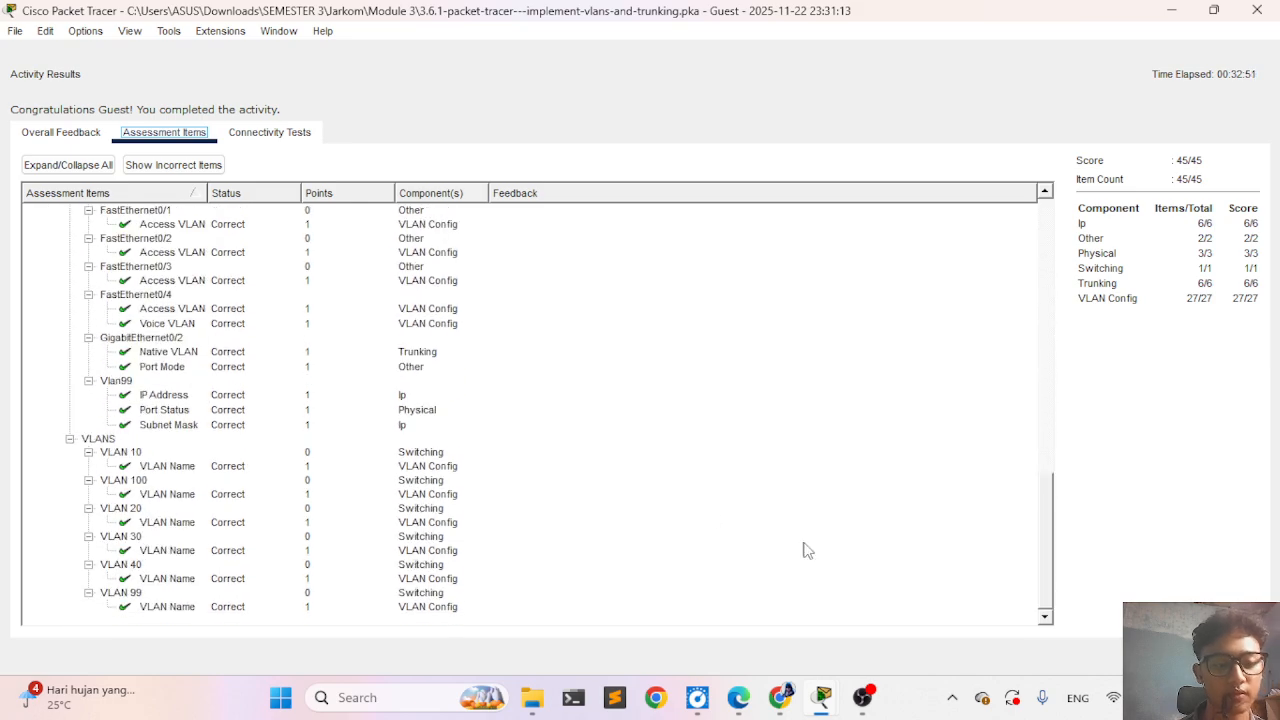
pyautogui.click(1232, 656)
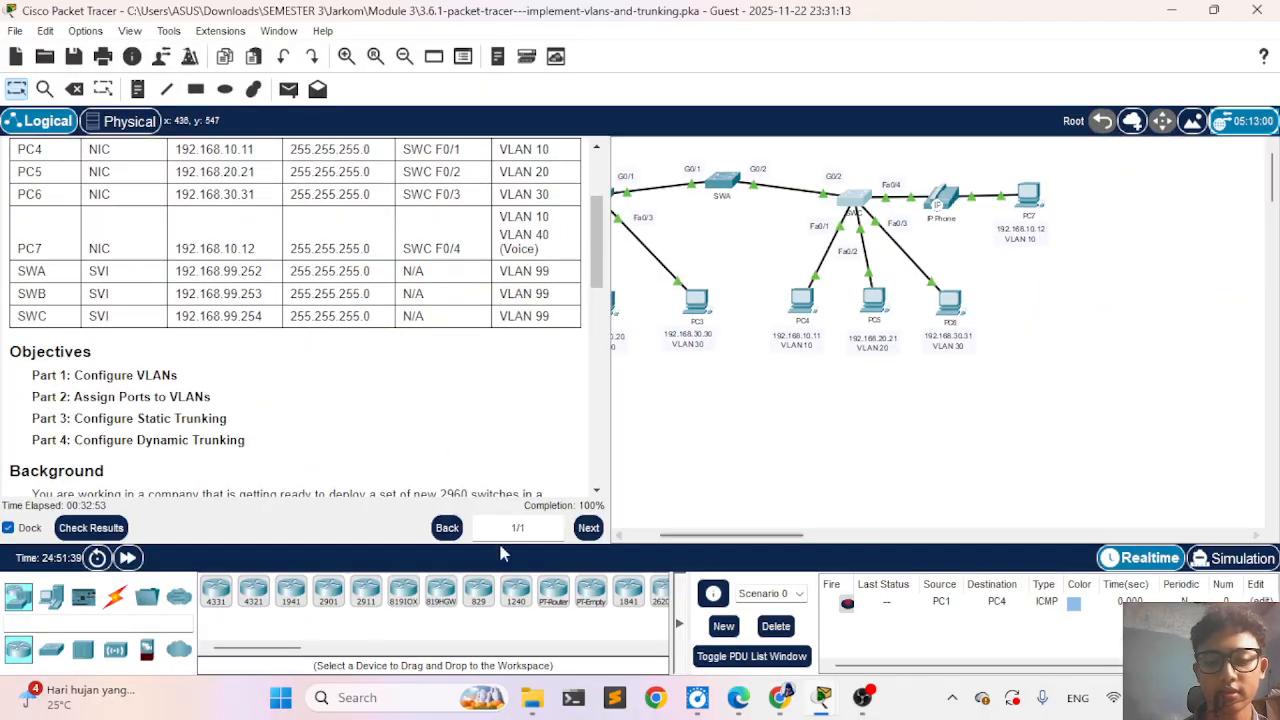
pyautogui.click(91, 528)
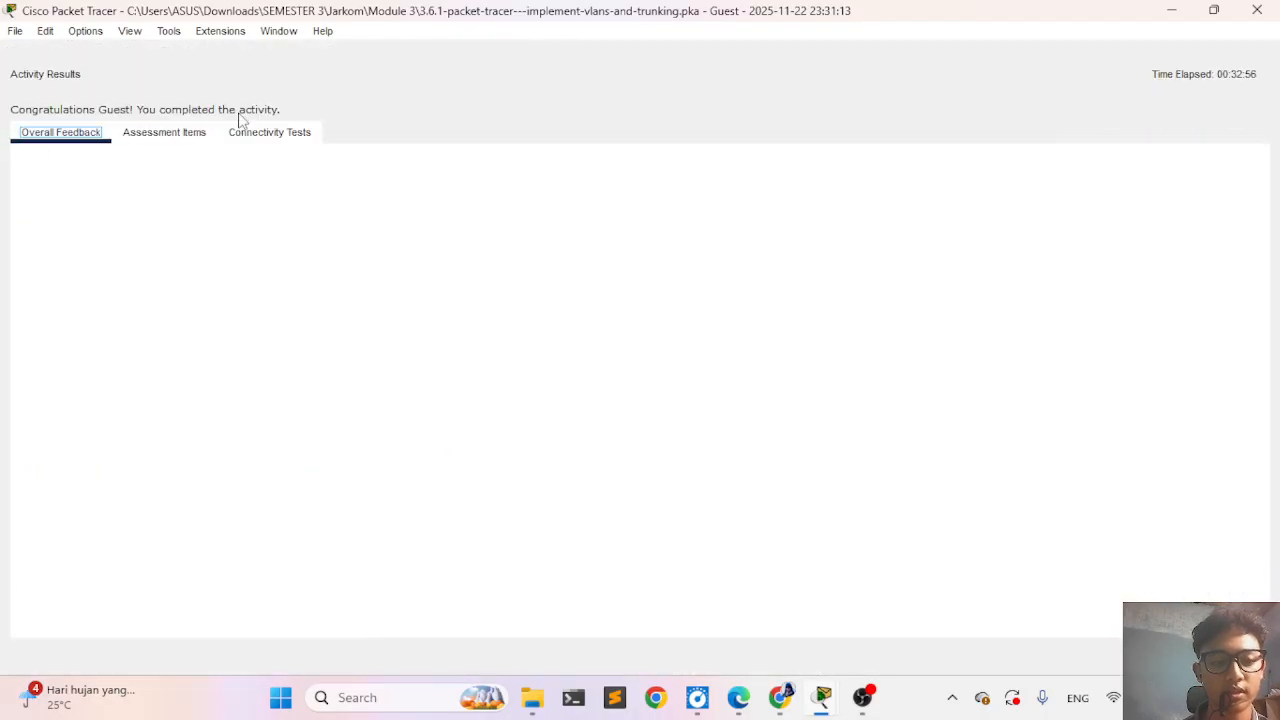
pyautogui.click(164, 132)
pyautogui.scroll(-5, 230, 472)
pyautogui.scroll(-5, 230, 472)
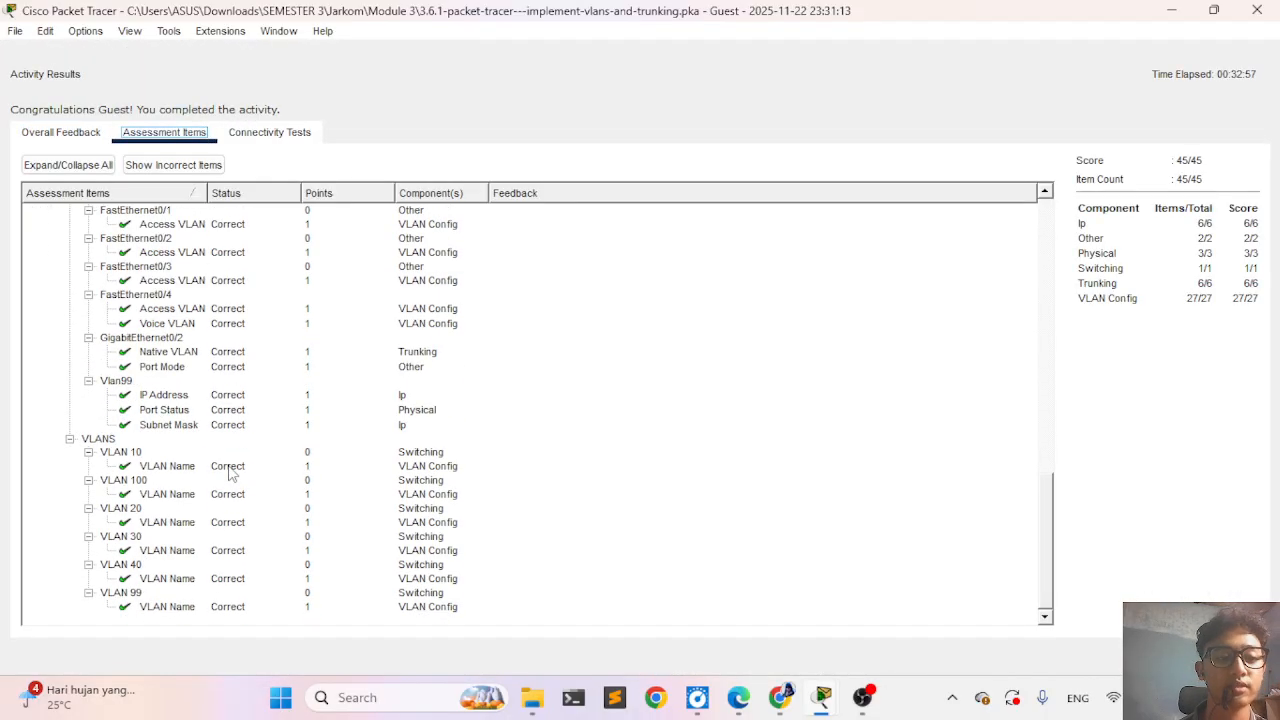
pyautogui.click(1232, 656)
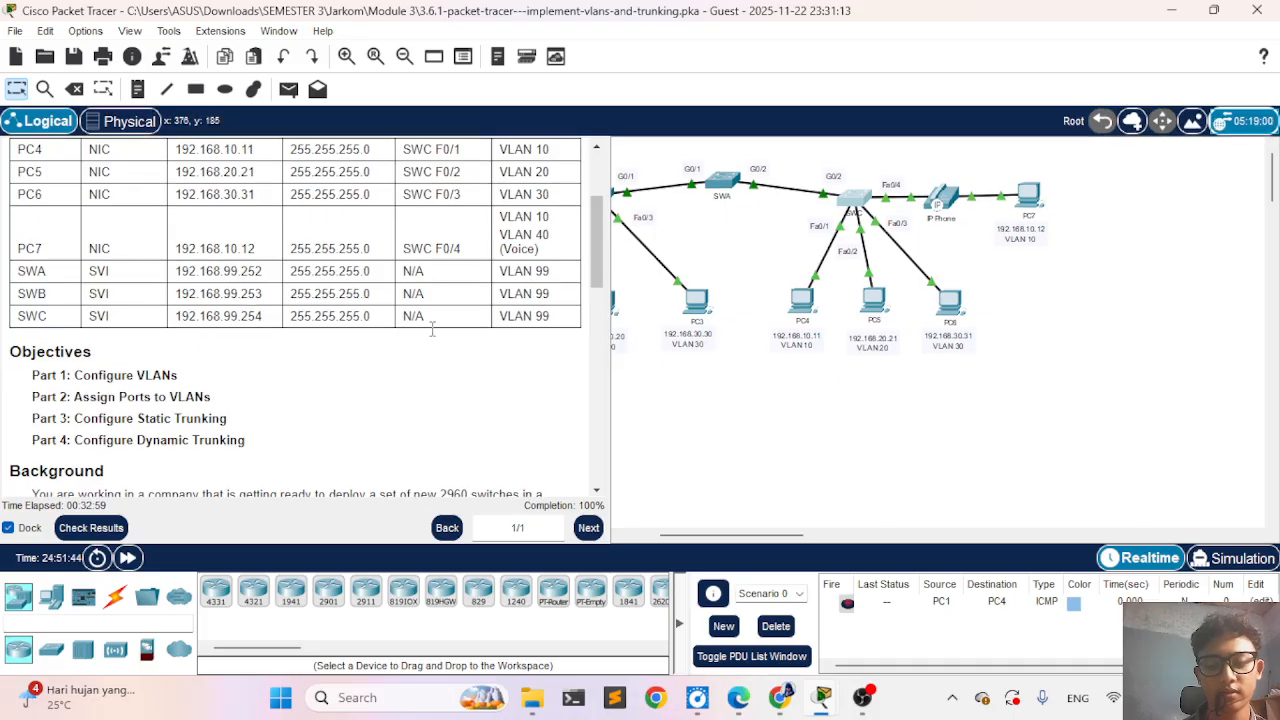
pyautogui.hscroll(-3, 786, 367)
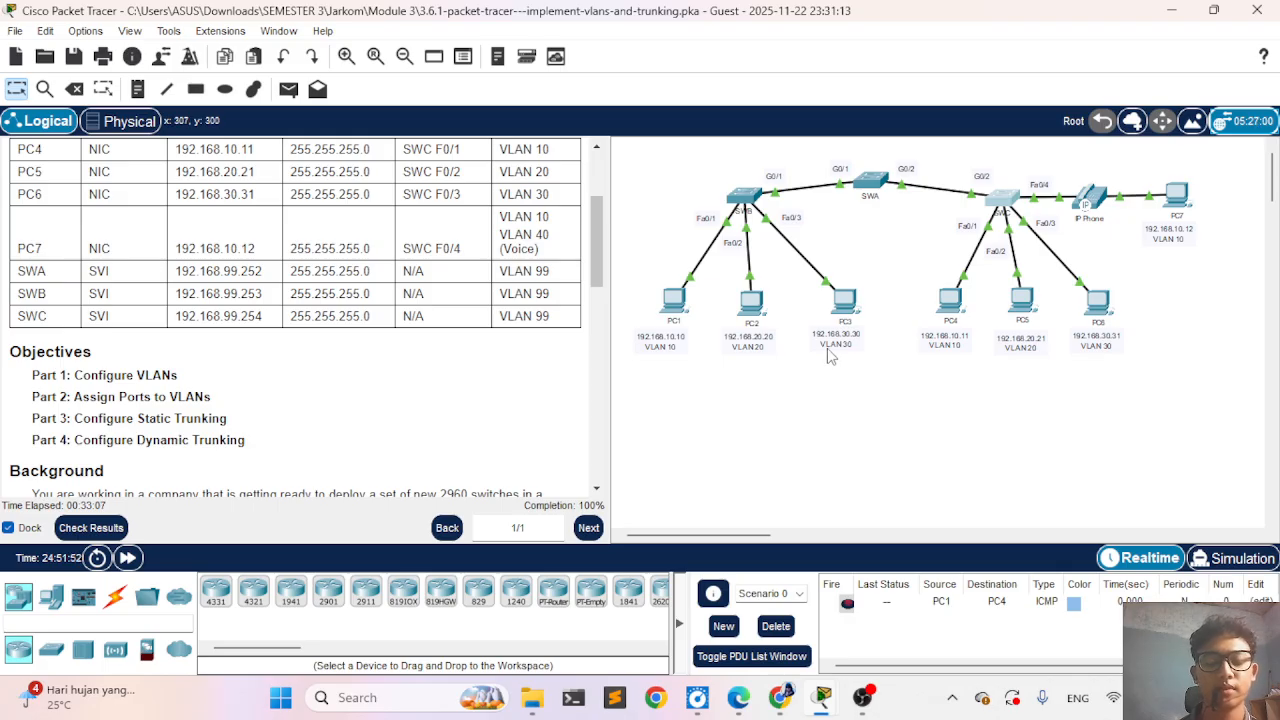
# - Minimize the main Packet Tracer window and the SWA, SWB and SWC device windows to show the desktop
pyautogui.click(1173, 18)
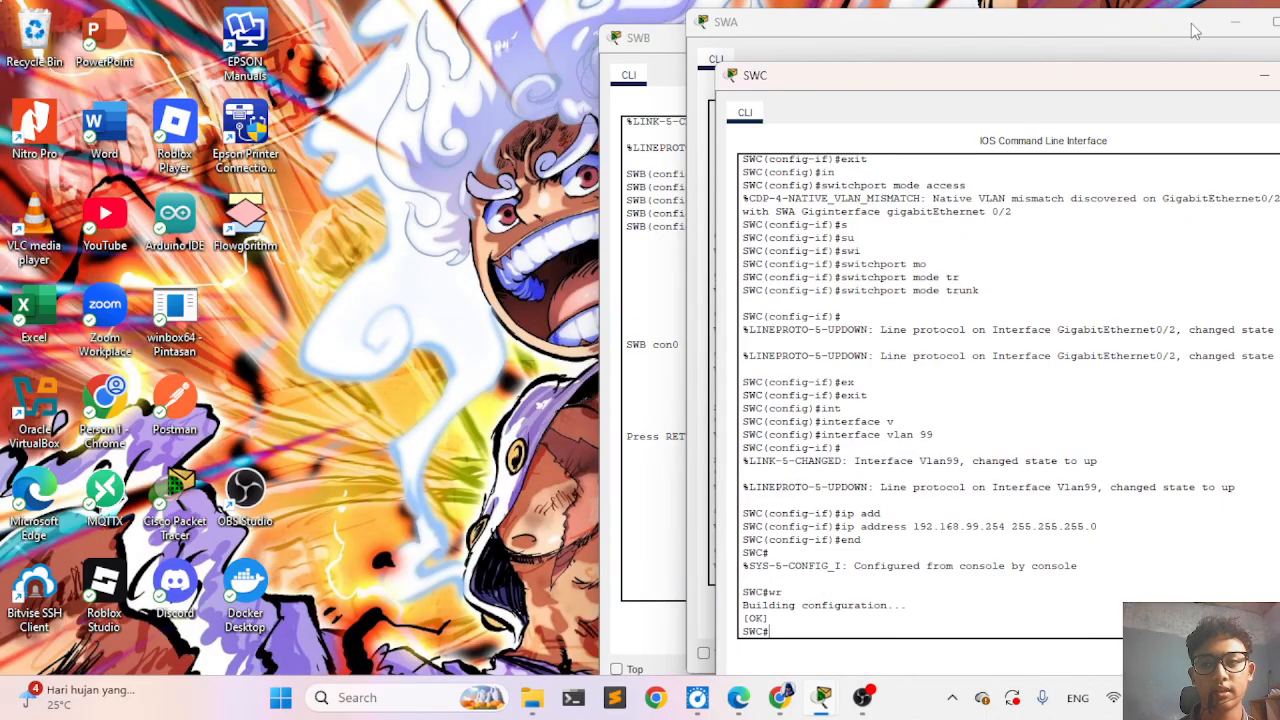
pyautogui.click(1228, 28)
pyautogui.click(1225, 26)
pyautogui.click(1158, 38)
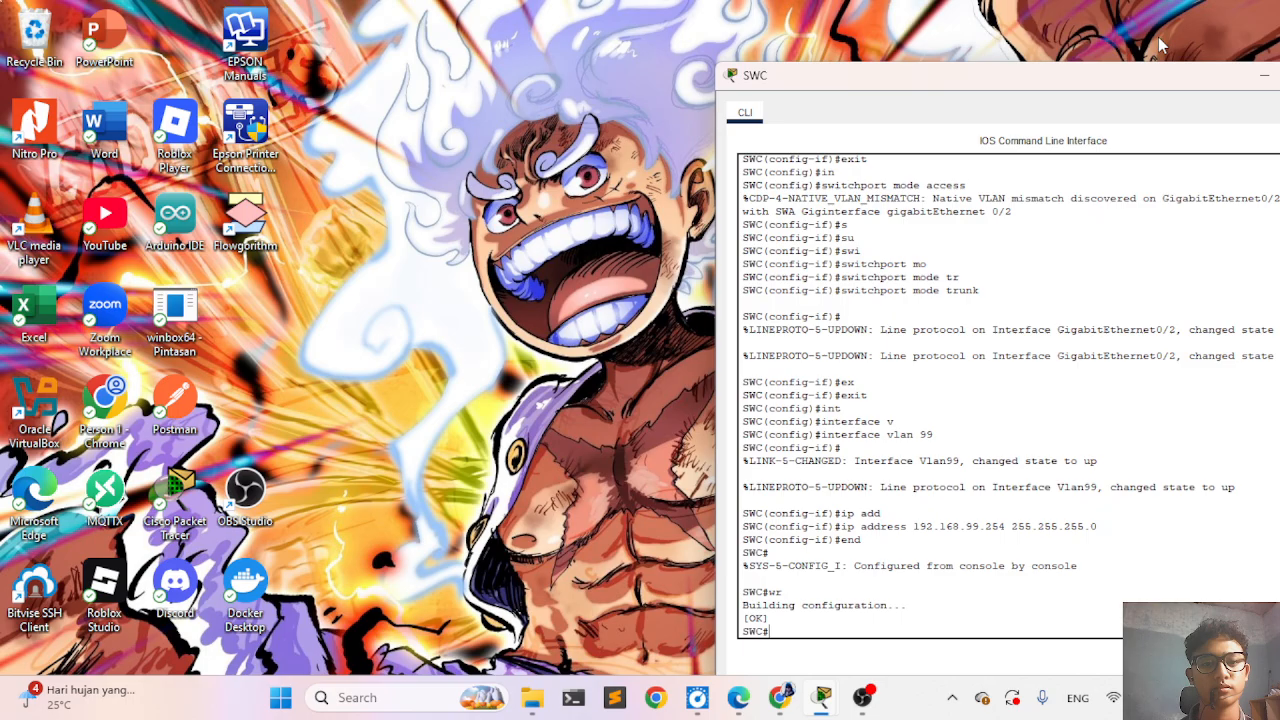
pyautogui.click(1262, 76)
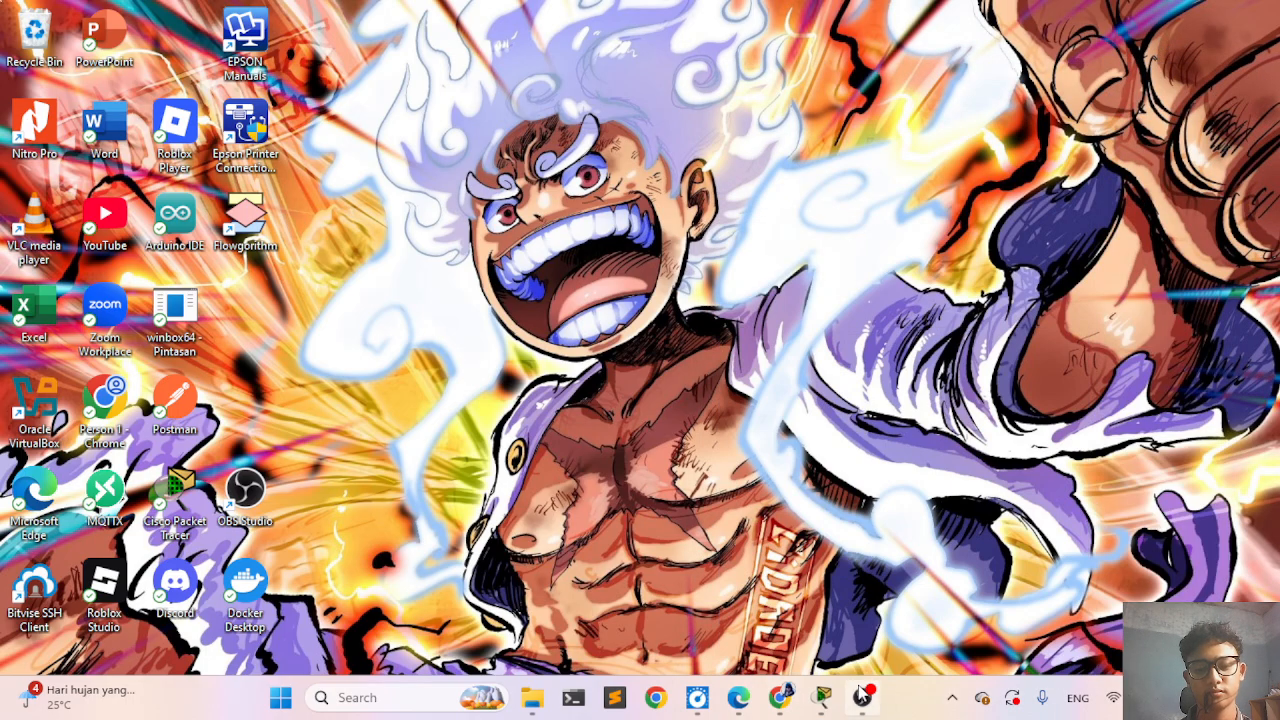